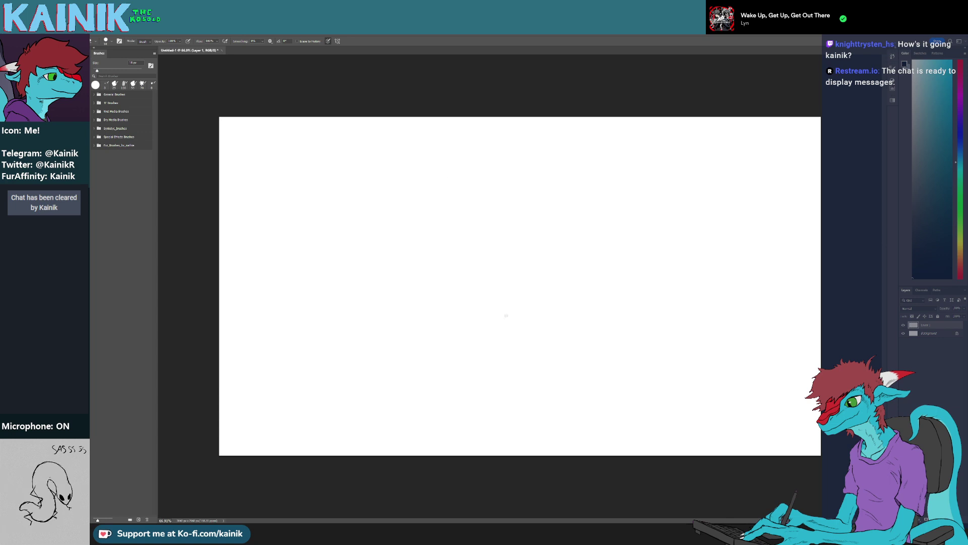
# Pick a small brush preset for sketching and try it on the blank canvas, undoing the test strokes
pyautogui.press('b')
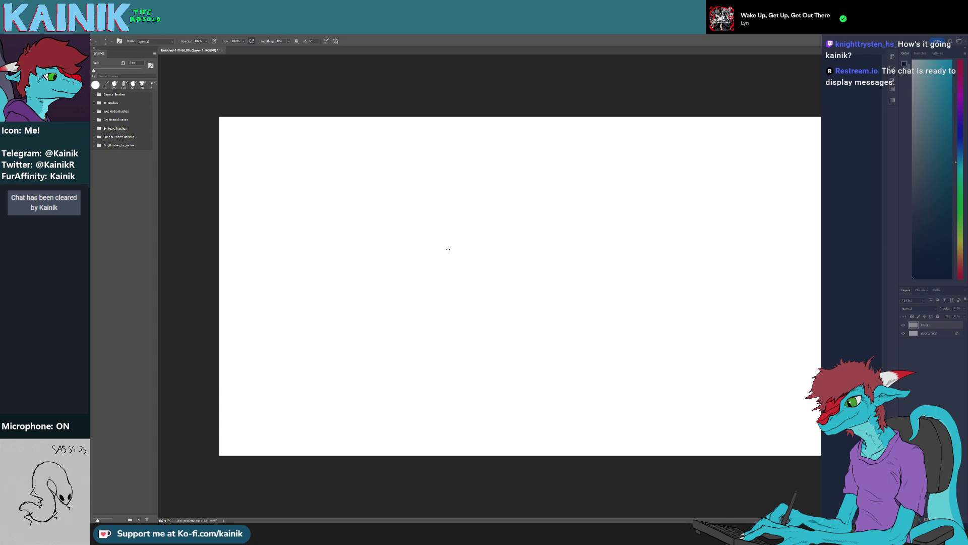
pyautogui.moveTo(388, 252); pyautogui.dragTo(406, 285)
pyautogui.hotkey('ctrl', 'z')
pyautogui.moveTo(137, 63); pyautogui.dragTo(113, 58)
pyautogui.moveTo(417, 207)
pyautogui.mouseDown()
pyautogui.moveTo(487, 264)
pyautogui.moveTo(469, 323)
pyautogui.mouseUp()
pyautogui.hotkey('ctrl', 'z')
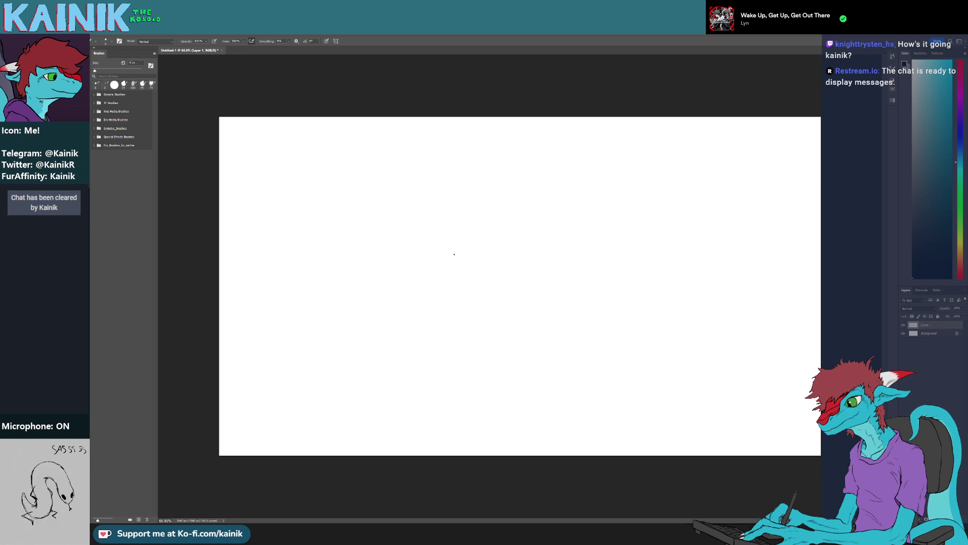
pyautogui.hotkey('ctrl', 'a')
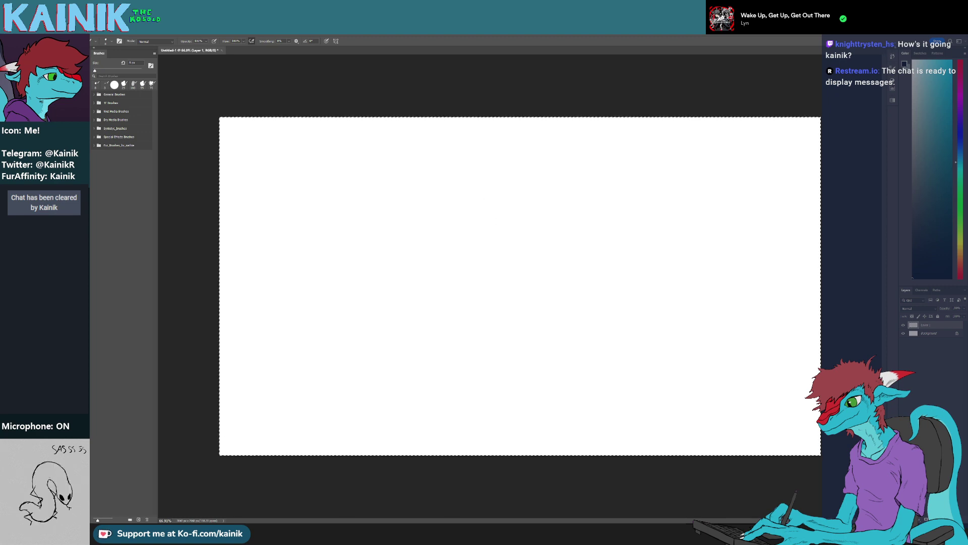
pyautogui.click(86, 62)
pyautogui.hotkey('ctrl', 'd')
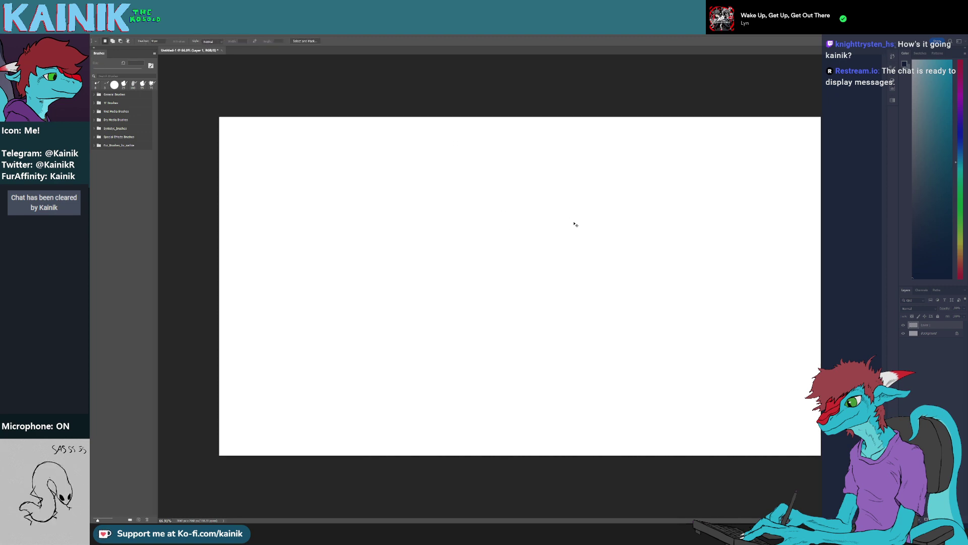
# Sketch a round head circle near the middle of the canvas and rough curves for the torso diagonally below it
pyautogui.scroll(1, 575, 225)
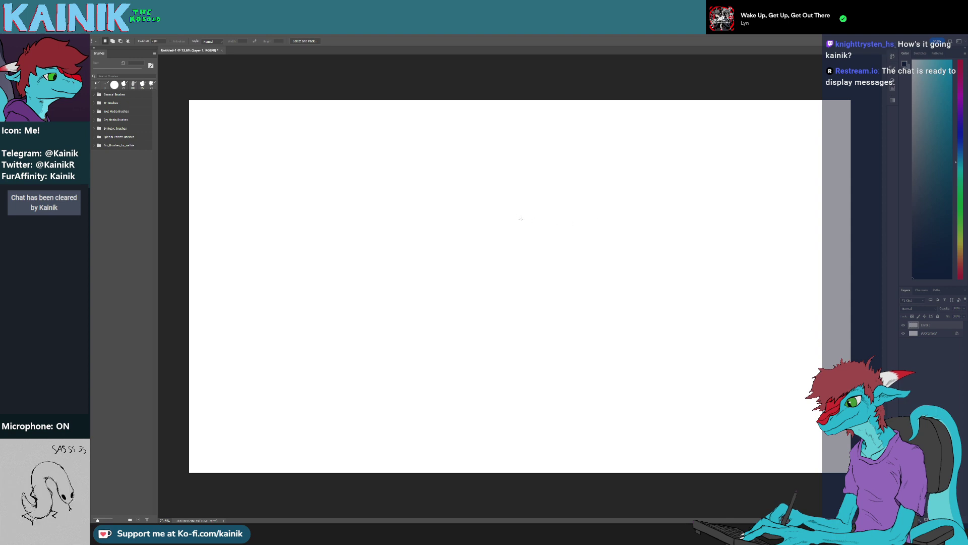
pyautogui.press('b')
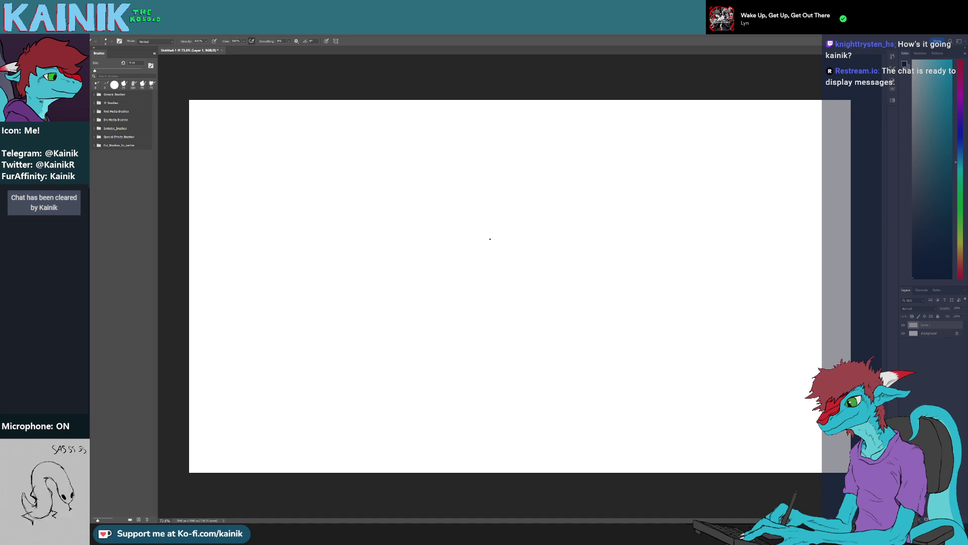
pyautogui.moveTo(527, 256)
pyautogui.mouseDown()
pyautogui.moveTo(573, 262)
pyautogui.moveTo(548, 223)
pyautogui.moveTo(573, 221)
pyautogui.mouseUp()
pyautogui.hotkey('ctrl', 'z')
pyautogui.moveTo(573, 256)
pyautogui.mouseDown()
pyautogui.moveTo(555, 264)
pyautogui.moveTo(540, 246)
pyautogui.moveTo(551, 220)
pyautogui.moveTo(576, 236)
pyautogui.moveTo(565, 266)
pyautogui.moveTo(581, 241)
pyautogui.moveTo(577, 257)
pyautogui.moveTo(548, 266)
pyautogui.moveTo(538, 250)
pyautogui.moveTo(532, 263)
pyautogui.moveTo(490, 280)
pyautogui.moveTo(504, 263)
pyautogui.moveTo(533, 272)
pyautogui.mouseUp()
pyautogui.moveTo(534, 300); pyautogui.dragTo(534, 283)
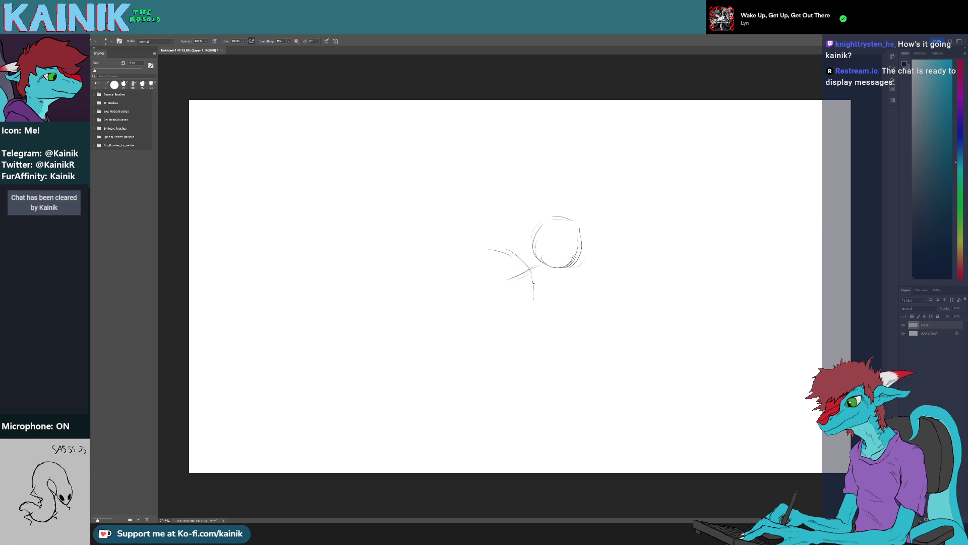
pyautogui.moveTo(475, 256)
pyautogui.mouseDown()
pyautogui.moveTo(484, 304)
pyautogui.moveTo(479, 293)
pyautogui.mouseUp()
# Adjust the eraser size and erase the rough torso curves below the head circle
pyautogui.press('e')
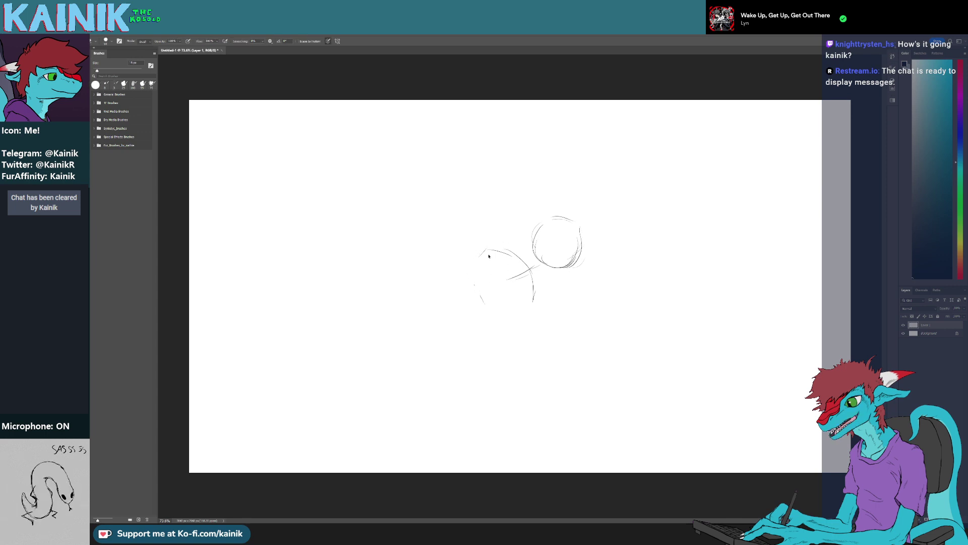
pyautogui.press(']')
pyautogui.press(']')
pyautogui.press(']')
pyautogui.press(']')
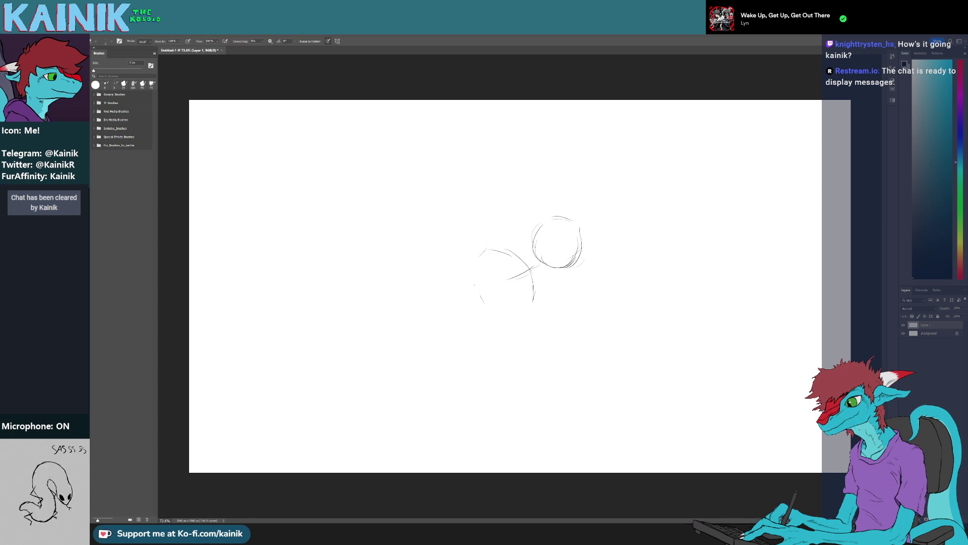
pyautogui.press('Return')
pyautogui.moveTo(481, 283); pyautogui.dragTo(487, 312)
pyautogui.moveTo(481, 244)
pyautogui.mouseDown()
pyautogui.moveTo(475, 265)
pyautogui.moveTo(503, 258)
pyautogui.moveTo(504, 246)
pyautogui.moveTo(518, 260)
pyautogui.moveTo(512, 243)
pyautogui.moveTo(502, 260)
pyautogui.moveTo(504, 251)
pyautogui.moveTo(526, 261)
pyautogui.moveTo(534, 292)
pyautogui.mouseUp()
# Redraw the torso as a closed egg shape next to the head, erasing stray marks and reinforcing both sides
pyautogui.press('b')
pyautogui.moveTo(498, 243); pyautogui.dragTo(532, 286)
pyautogui.moveTo(510, 252); pyautogui.dragTo(534, 282)
pyautogui.press('e')
pyautogui.moveTo(502, 242)
pyautogui.mouseDown()
pyautogui.moveTo(517, 255)
pyautogui.moveTo(480, 261)
pyautogui.moveTo(483, 290)
pyautogui.moveTo(496, 305)
pyautogui.moveTo(512, 293)
pyautogui.moveTo(521, 299)
pyautogui.moveTo(495, 307)
pyautogui.moveTo(484, 298)
pyautogui.moveTo(488, 253)
pyautogui.mouseUp()
pyautogui.press('b')
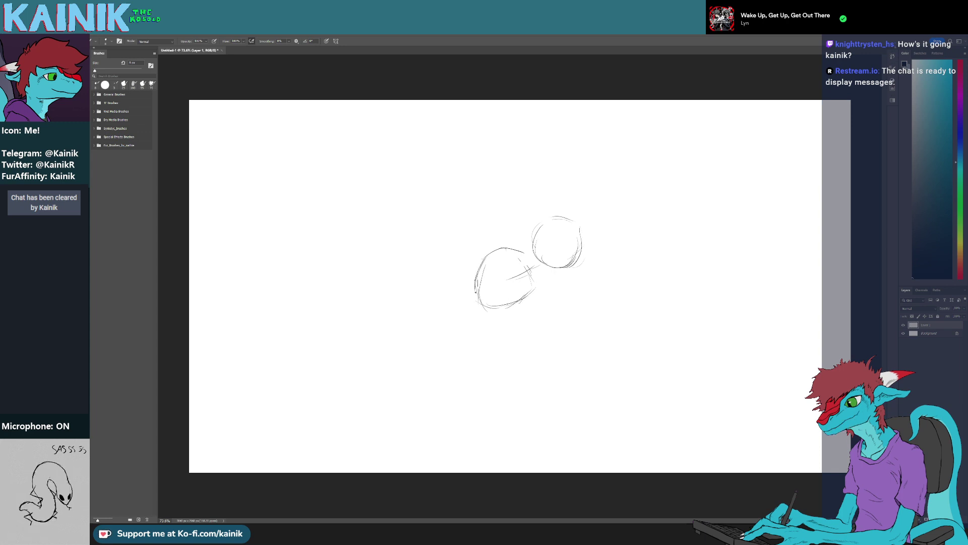
pyautogui.moveTo(475, 292); pyautogui.dragTo(482, 306)
pyautogui.moveTo(522, 251); pyautogui.dragTo(533, 262)
pyautogui.moveTo(533, 266); pyautogui.dragTo(527, 294)
pyautogui.moveTo(533, 277); pyautogui.dragTo(525, 296)
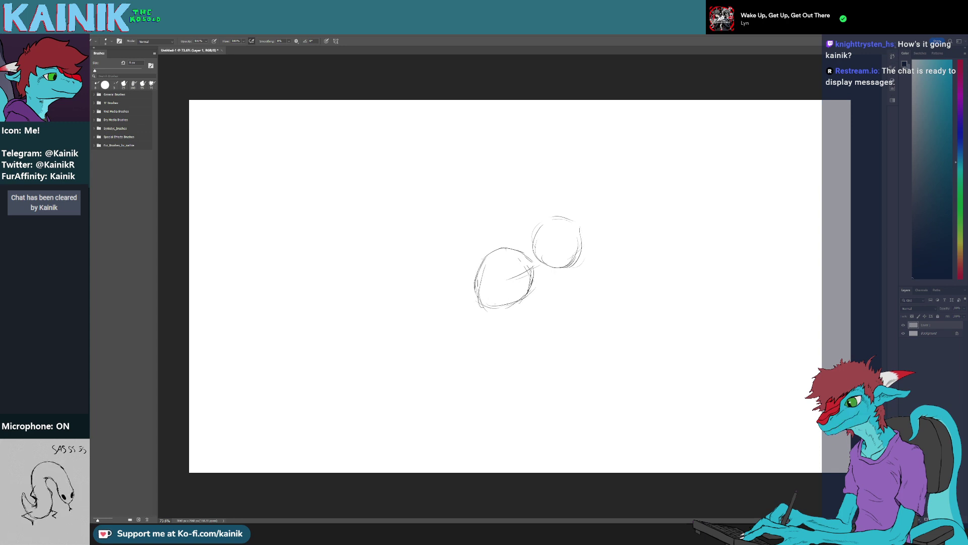
# Erase the tall torso outline and redraw it as a flatter, slimmer oval
pyautogui.press('e')
pyautogui.moveTo(477, 277)
pyautogui.mouseDown()
pyautogui.moveTo(472, 316)
pyautogui.moveTo(508, 292)
pyautogui.moveTo(506, 310)
pyautogui.moveTo(529, 291)
pyautogui.moveTo(499, 308)
pyautogui.moveTo(489, 292)
pyautogui.moveTo(483, 311)
pyautogui.moveTo(525, 294)
pyautogui.moveTo(522, 308)
pyautogui.moveTo(526, 296)
pyautogui.moveTo(486, 305)
pyautogui.mouseUp()
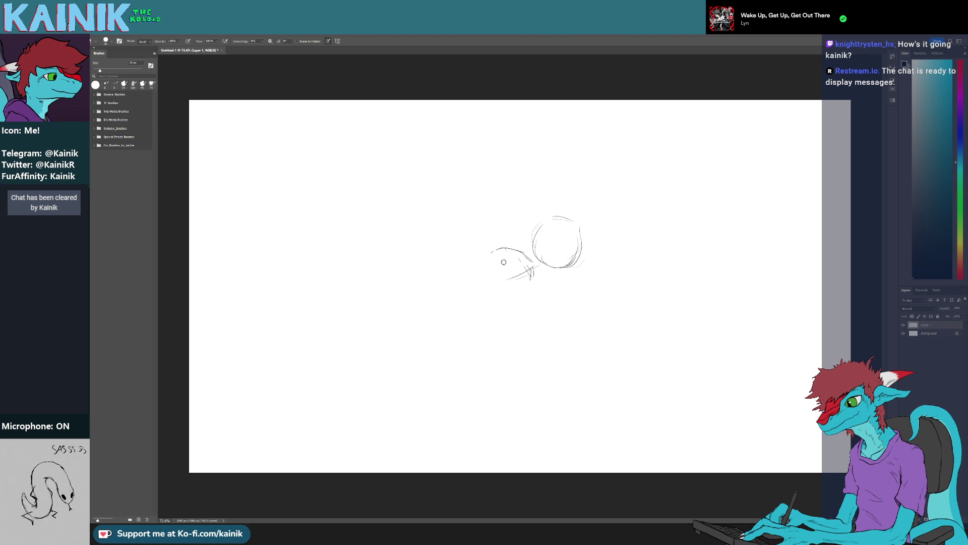
pyautogui.moveTo(504, 262)
pyautogui.mouseDown()
pyautogui.moveTo(536, 242)
pyautogui.moveTo(538, 251)
pyautogui.moveTo(507, 251)
pyautogui.moveTo(486, 273)
pyautogui.moveTo(518, 267)
pyautogui.moveTo(496, 259)
pyautogui.moveTo(516, 254)
pyautogui.moveTo(474, 286)
pyautogui.moveTo(475, 298)
pyautogui.moveTo(534, 284)
pyautogui.moveTo(535, 294)
pyautogui.moveTo(494, 311)
pyautogui.mouseUp()
pyautogui.press('b')
pyautogui.press('e')
pyautogui.press('b')
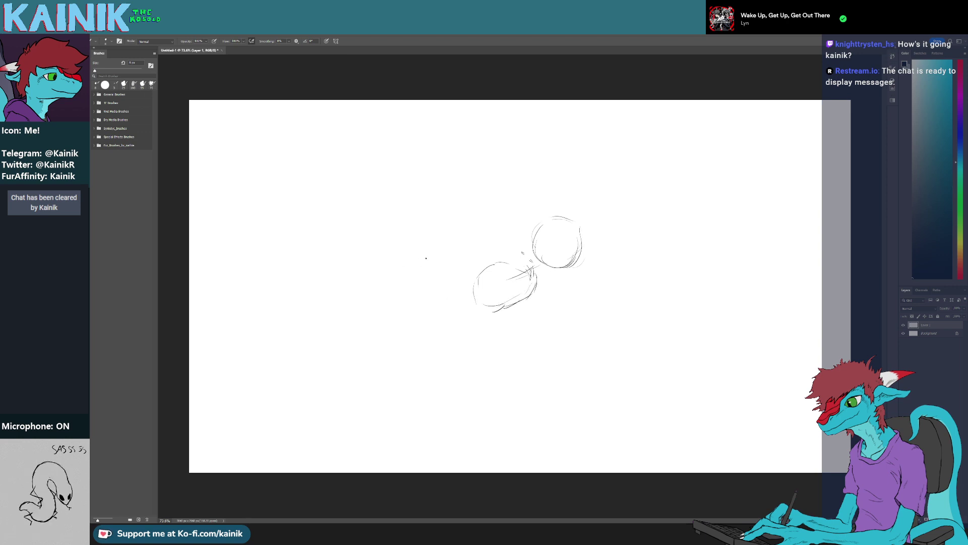
# Sketch waist lines running down from the torso and add rough hip curves around their end
pyautogui.moveTo(440, 325); pyautogui.dragTo(481, 366)
pyautogui.moveTo(500, 314); pyautogui.dragTo(473, 362)
pyautogui.moveTo(494, 330); pyautogui.dragTo(456, 363)
pyautogui.moveTo(499, 323); pyautogui.dragTo(451, 366)
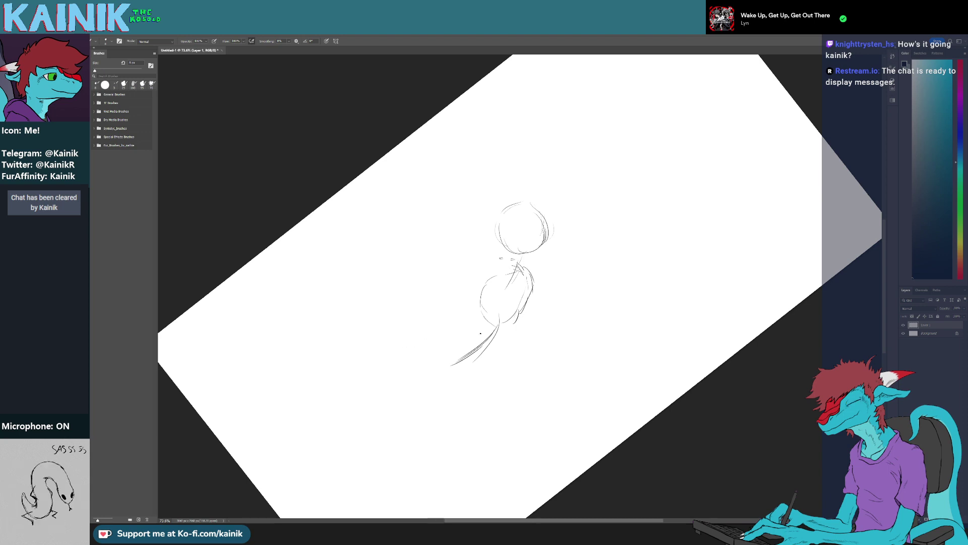
pyautogui.moveTo(497, 324)
pyautogui.mouseDown()
pyautogui.moveTo(473, 363)
pyautogui.moveTo(478, 336)
pyautogui.moveTo(443, 360)
pyautogui.moveTo(449, 387)
pyautogui.moveTo(446, 360)
pyautogui.moveTo(465, 397)
pyautogui.mouseUp()
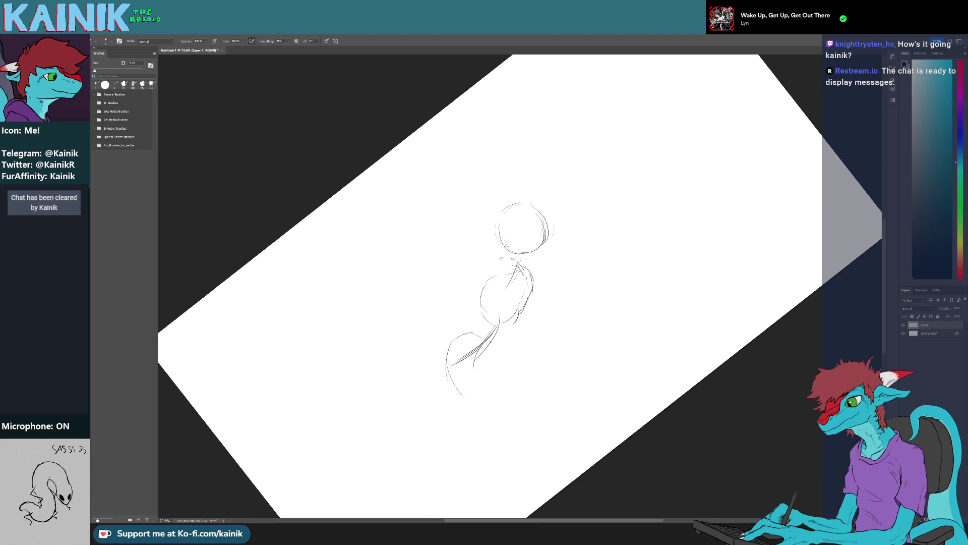
pyautogui.moveTo(474, 332); pyautogui.dragTo(499, 356)
pyautogui.moveTo(501, 350); pyautogui.dragTo(499, 370)
# Erase the outer hip curve and sketch a raised thigh, the lower leg lines and the buttock curve in its place
pyautogui.press('r')
pyautogui.moveTo(515, 408); pyautogui.dragTo(445, 389)
pyautogui.press('e')
pyautogui.moveTo(415, 304)
pyautogui.mouseDown()
pyautogui.moveTo(405, 339)
pyautogui.moveTo(417, 337)
pyautogui.moveTo(423, 297)
pyautogui.moveTo(414, 330)
pyautogui.moveTo(444, 287)
pyautogui.moveTo(428, 332)
pyautogui.moveTo(449, 310)
pyautogui.mouseUp()
pyautogui.press('b')
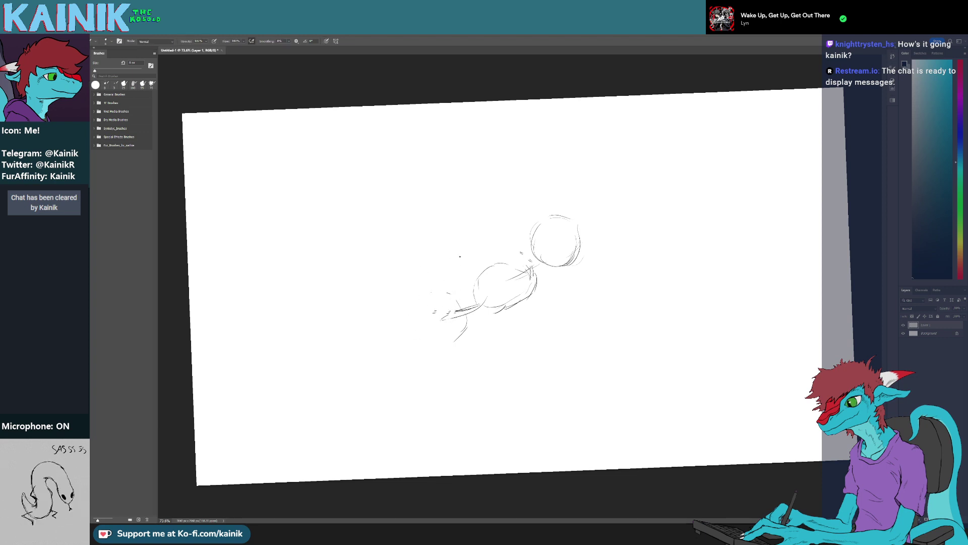
pyautogui.moveTo(453, 255); pyautogui.dragTo(435, 307)
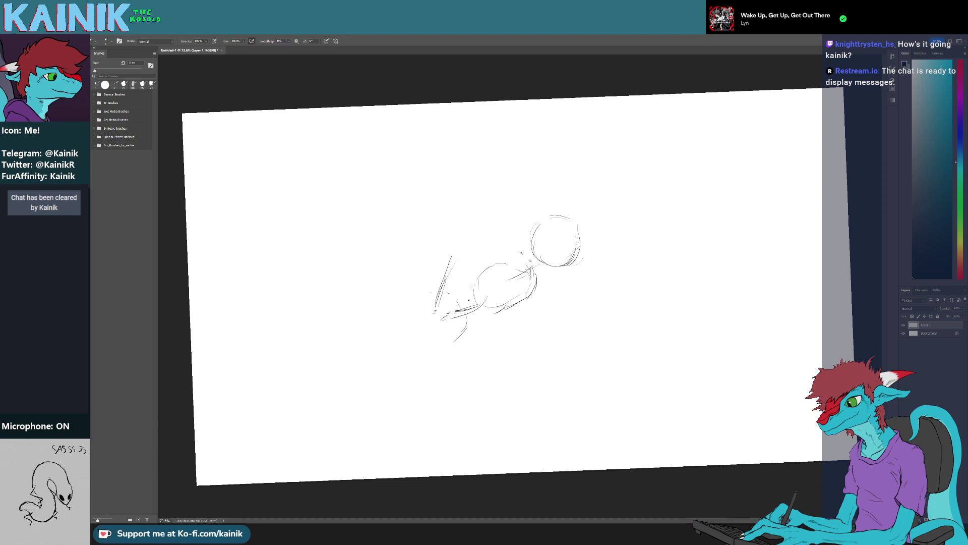
pyautogui.moveTo(473, 260)
pyautogui.mouseDown()
pyautogui.moveTo(466, 300)
pyautogui.moveTo(448, 321)
pyautogui.moveTo(430, 322)
pyautogui.mouseUp()
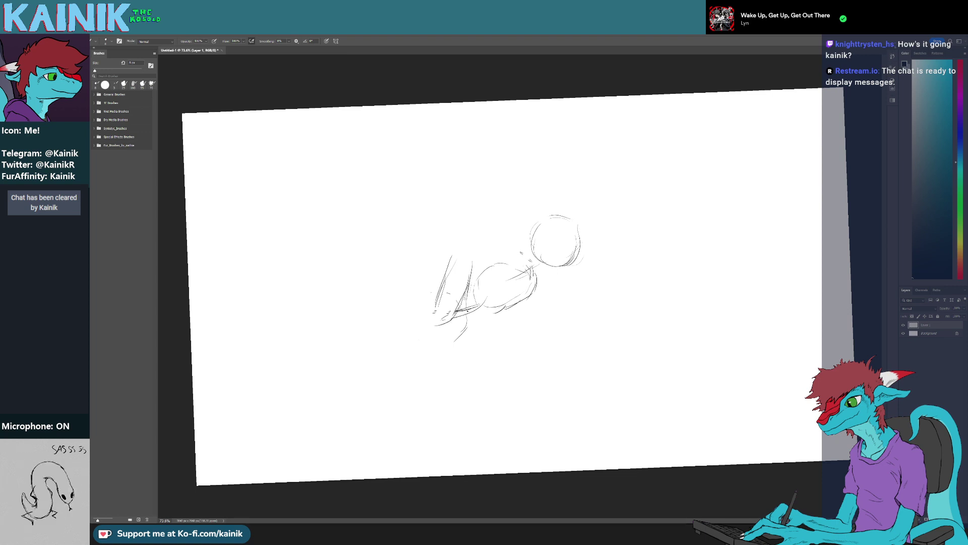
pyautogui.moveTo(466, 304); pyautogui.dragTo(471, 326)
# Erase the overlapping strokes at the hip and redraw both edges of the raised thigh
pyautogui.press('e')
pyautogui.moveTo(463, 294)
pyautogui.mouseDown()
pyautogui.moveTo(458, 321)
pyautogui.moveTo(446, 321)
pyautogui.mouseUp()
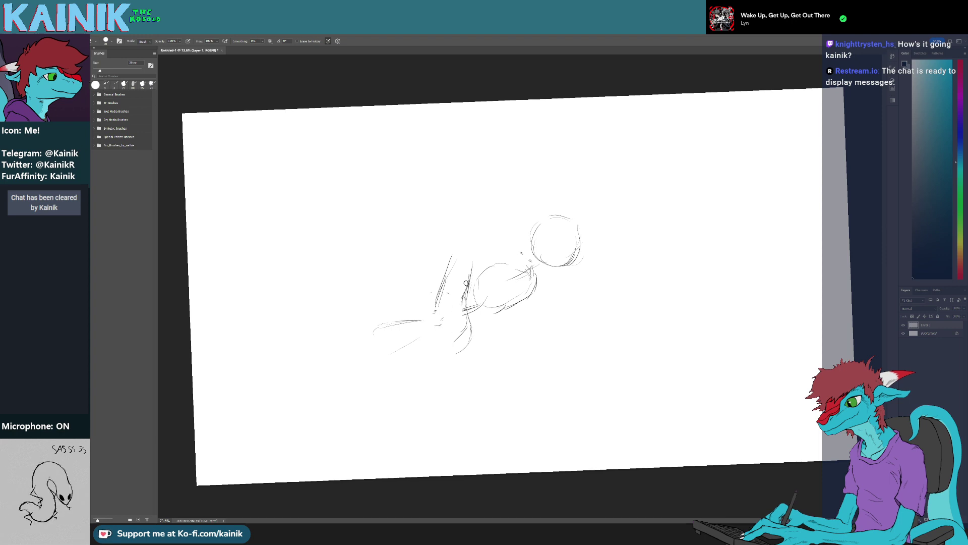
pyautogui.press('b')
pyautogui.moveTo(473, 261); pyautogui.dragTo(468, 315)
pyautogui.press('e')
pyautogui.moveTo(455, 262)
pyautogui.mouseDown()
pyautogui.moveTo(439, 303)
pyautogui.moveTo(428, 295)
pyautogui.mouseUp()
pyautogui.press('b')
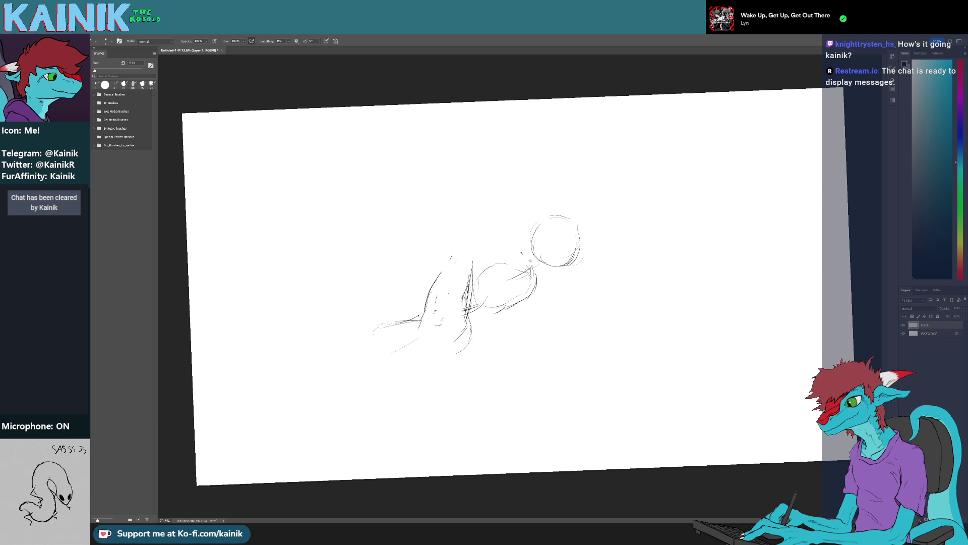
# Extend the torso's lower edge to the waist, reinforce the leg lines and add a shoulder line under the head
pyautogui.press('r')
pyautogui.moveTo(445, 345)
pyautogui.mouseDown()
pyautogui.moveTo(472, 342)
pyautogui.moveTo(492, 294)
pyautogui.moveTo(514, 310)
pyautogui.moveTo(532, 293)
pyautogui.moveTo(484, 324)
pyautogui.mouseUp()
pyautogui.press('b')
pyautogui.press('e')
pyautogui.press('b')
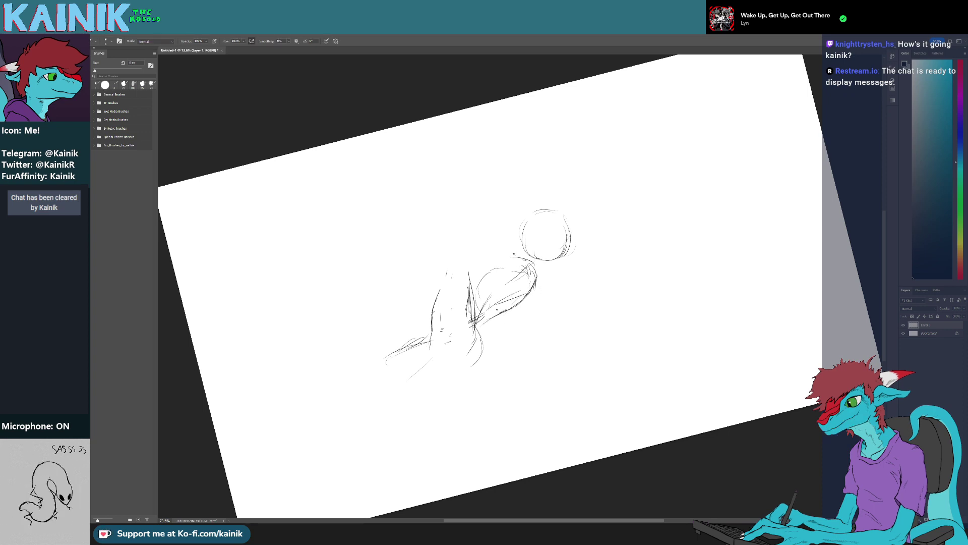
pyautogui.moveTo(508, 251)
pyautogui.mouseDown()
pyautogui.moveTo(535, 276)
pyautogui.moveTo(543, 256)
pyautogui.moveTo(525, 266)
pyautogui.mouseUp()
pyautogui.press('e')
pyautogui.press('r')
pyautogui.press('b')
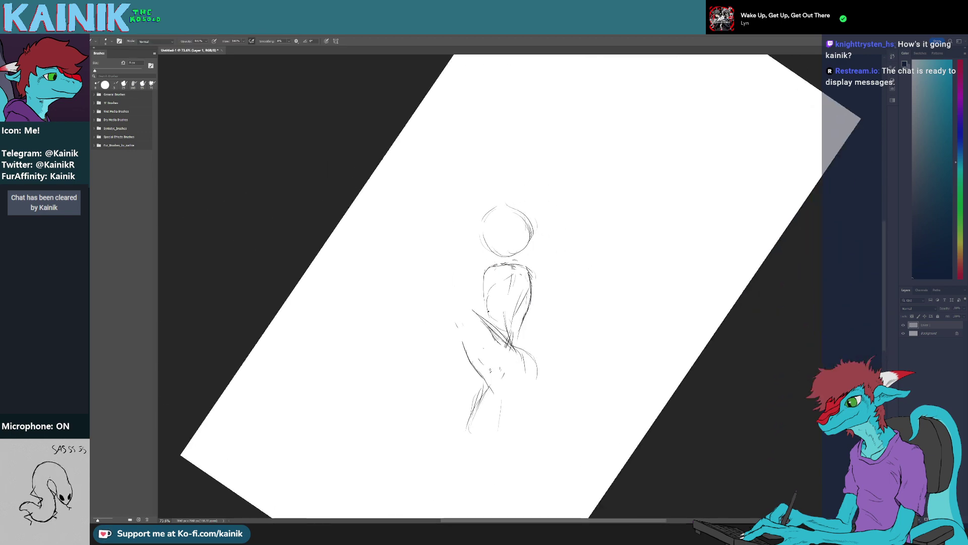
# Draw the torso's other side from the shoulder down to the thigh and clean up its overlapping strokes
pyautogui.moveTo(485, 300); pyautogui.dragTo(483, 318)
pyautogui.moveTo(487, 265); pyautogui.dragTo(485, 317)
pyautogui.moveTo(487, 265); pyautogui.dragTo(477, 291)
pyautogui.press('r')
pyautogui.moveTo(535, 252); pyautogui.dragTo(556, 274)
pyautogui.press('e')
pyautogui.moveTo(491, 259)
pyautogui.mouseDown()
pyautogui.moveTo(475, 305)
pyautogui.moveTo(476, 268)
pyautogui.moveTo(470, 298)
pyautogui.mouseUp()
pyautogui.press('b')
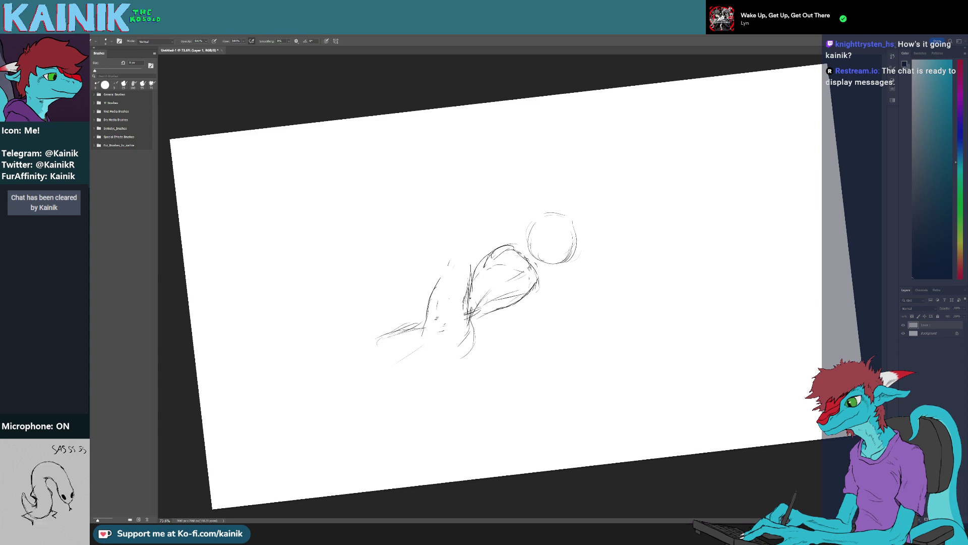
# Darken the thigh edge where it meets the torso and erase the stray marks inside the hip
pyautogui.press('e')
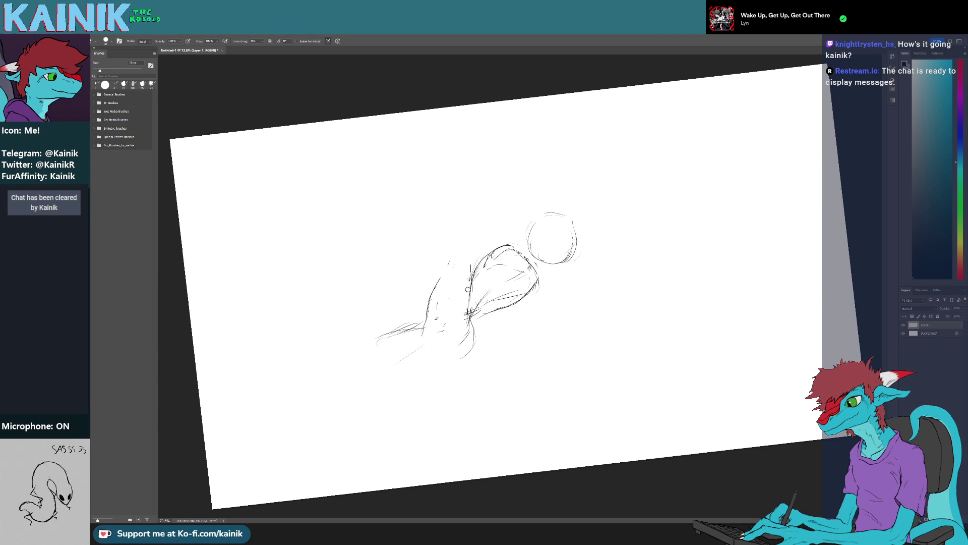
pyautogui.press('r')
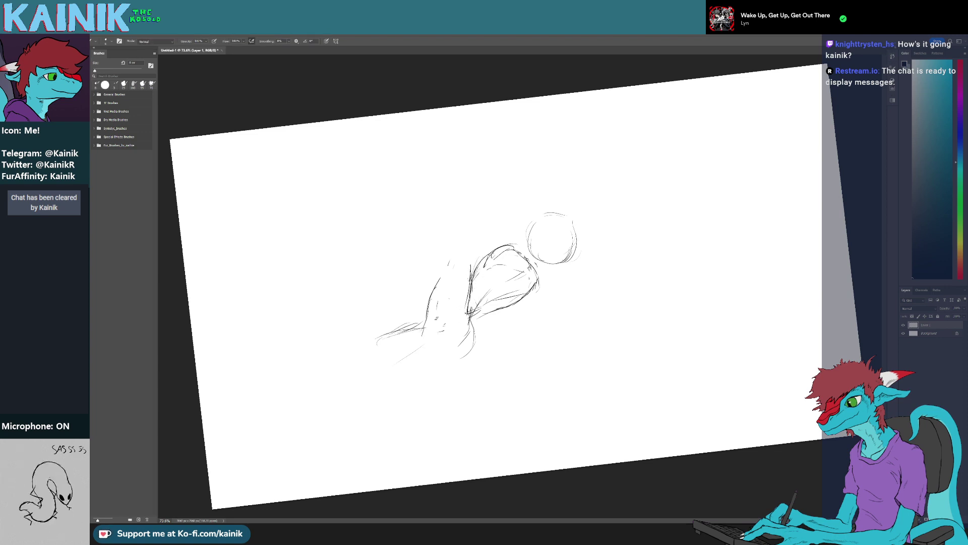
pyautogui.moveTo(477, 380)
pyautogui.mouseDown()
pyautogui.moveTo(548, 385)
pyautogui.moveTo(607, 275)
pyautogui.mouseUp()
pyautogui.press('e')
pyautogui.moveTo(565, 335)
pyautogui.mouseDown()
pyautogui.moveTo(595, 334)
pyautogui.moveTo(527, 382)
pyautogui.mouseUp()
pyautogui.press('r')
pyautogui.moveTo(552, 291); pyautogui.dragTo(545, 312)
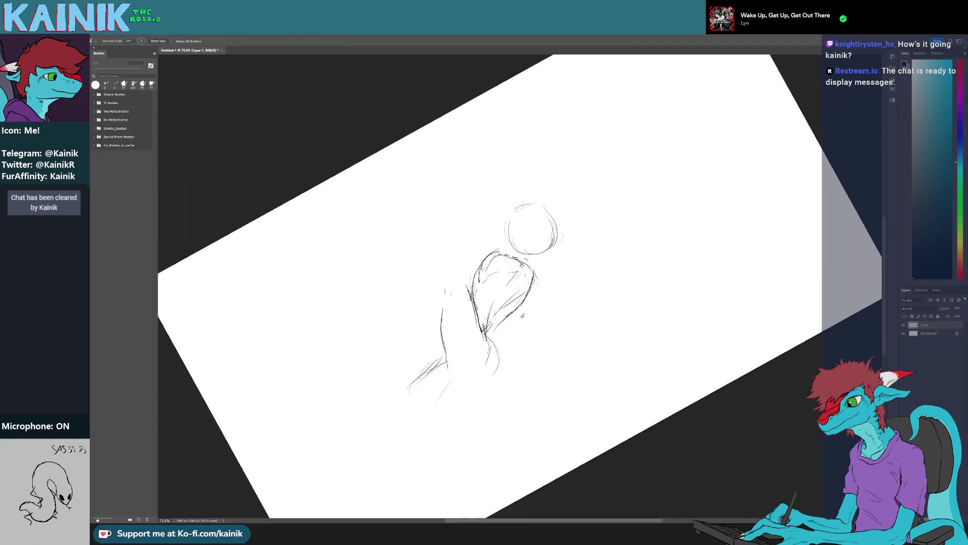
# Draw a smooth curve from the torso through the waist into the buttock and erase the leftover waist lines
pyautogui.press('b')
pyautogui.press('r')
pyautogui.moveTo(518, 378)
pyautogui.mouseDown()
pyautogui.moveTo(465, 367)
pyautogui.moveTo(519, 386)
pyautogui.mouseUp()
pyautogui.press('e')
pyautogui.press('r')
pyautogui.press('b')
pyautogui.moveTo(505, 312); pyautogui.dragTo(474, 377)
pyautogui.press('r')
pyautogui.moveTo(467, 421); pyautogui.dragTo(482, 422)
pyautogui.press('e')
pyautogui.moveTo(482, 335); pyautogui.dragTo(495, 302)
pyautogui.press('b')
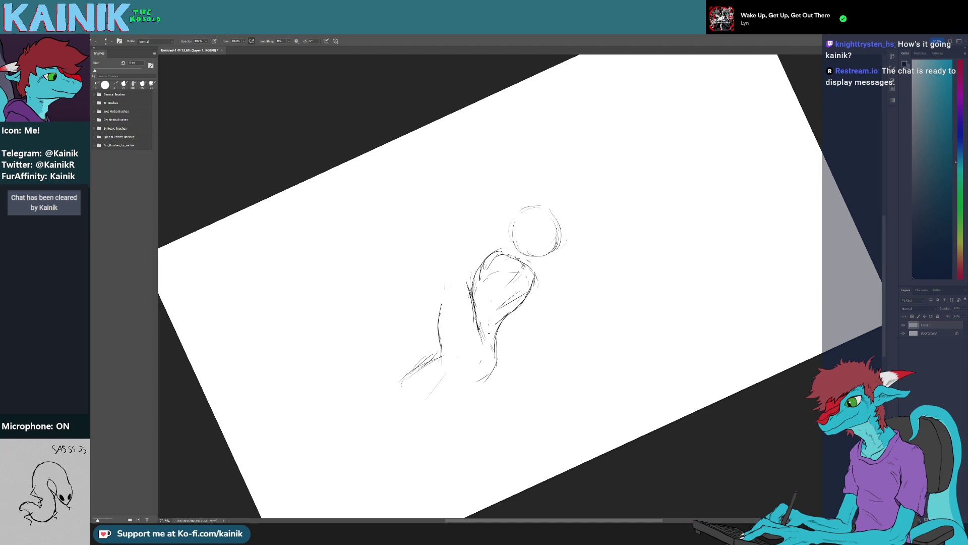
pyautogui.press('w')
pyautogui.click(491, 316)
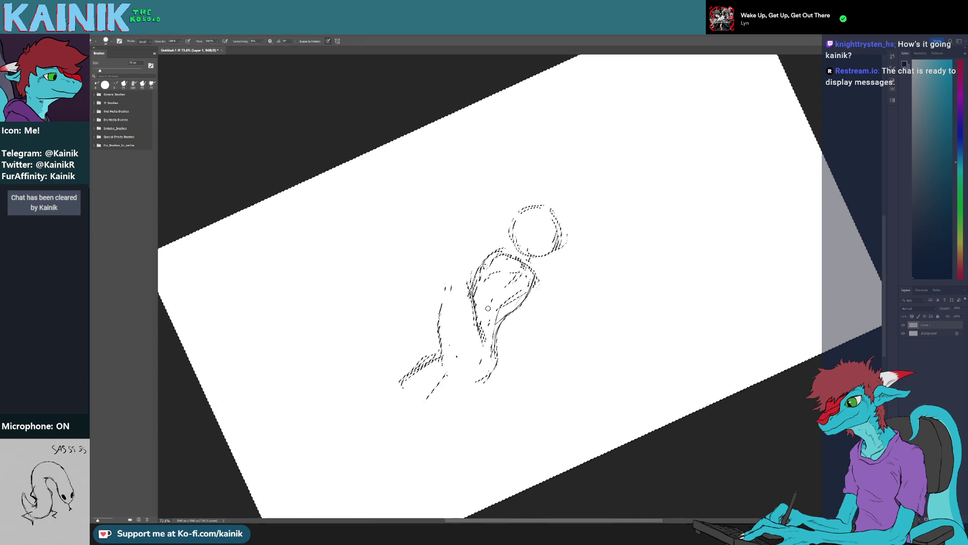
pyautogui.press('m')
pyautogui.press('m')
pyautogui.hotkey('ctrl', 'd')
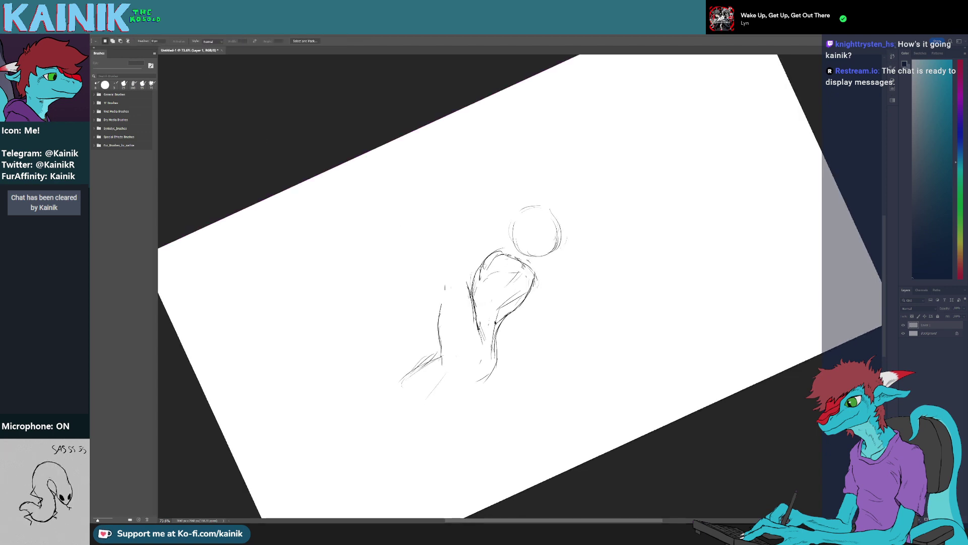
# Erase the doubled waist line and the loose construction strokes inside the torso
pyautogui.press('e')
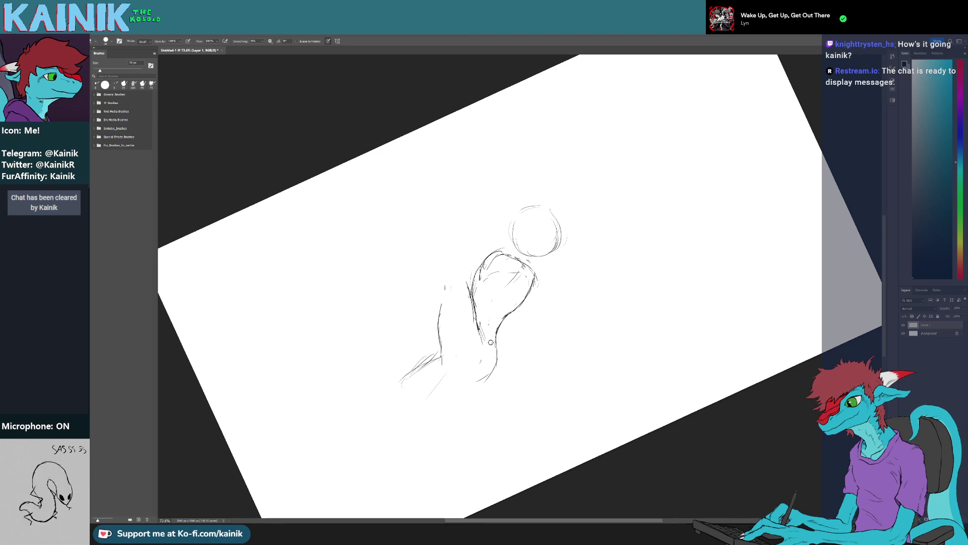
pyautogui.press('b')
pyautogui.press('r')
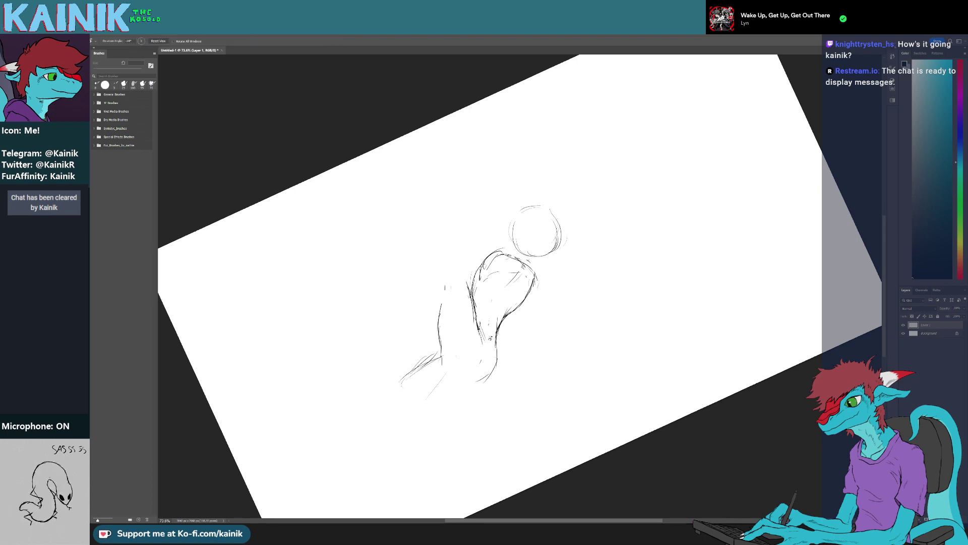
pyautogui.moveTo(453, 385)
pyautogui.mouseDown()
pyautogui.moveTo(465, 394)
pyautogui.moveTo(421, 354)
pyautogui.mouseUp()
pyautogui.press('e')
pyautogui.moveTo(508, 277)
pyautogui.mouseDown()
pyautogui.moveTo(553, 268)
pyautogui.moveTo(528, 296)
pyautogui.mouseUp()
# Add a short centre line down the upper torso and refine the torso's side outlines
pyautogui.press('r')
pyautogui.press('r')
pyautogui.press('b')
pyautogui.press('r')
pyautogui.moveTo(543, 296)
pyautogui.mouseDown()
pyautogui.moveTo(536, 322)
pyautogui.moveTo(538, 298)
pyautogui.mouseUp()
pyautogui.press('e')
pyautogui.press('r')
pyautogui.moveTo(540, 305); pyautogui.dragTo(554, 270)
pyautogui.press('b')
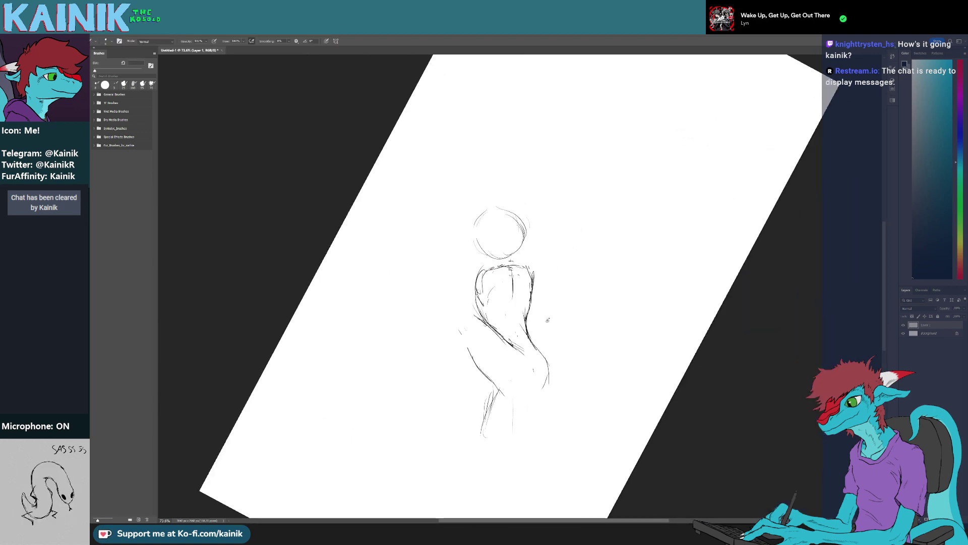
# Erase the centre line and remaining inner torso marks, and rework the curve on the torso's thigh side
pyautogui.press('r')
pyautogui.moveTo(546, 320); pyautogui.dragTo(528, 337)
pyautogui.press('e')
pyautogui.moveTo(520, 268)
pyautogui.mouseDown()
pyautogui.moveTo(511, 288)
pyautogui.moveTo(517, 306)
pyautogui.moveTo(526, 302)
pyautogui.moveTo(480, 307)
pyautogui.mouseUp()
pyautogui.press('b')
pyautogui.press('e')
pyautogui.press('b')
pyautogui.press('e')
pyautogui.press('r')
pyautogui.press('b')
pyautogui.press('r')
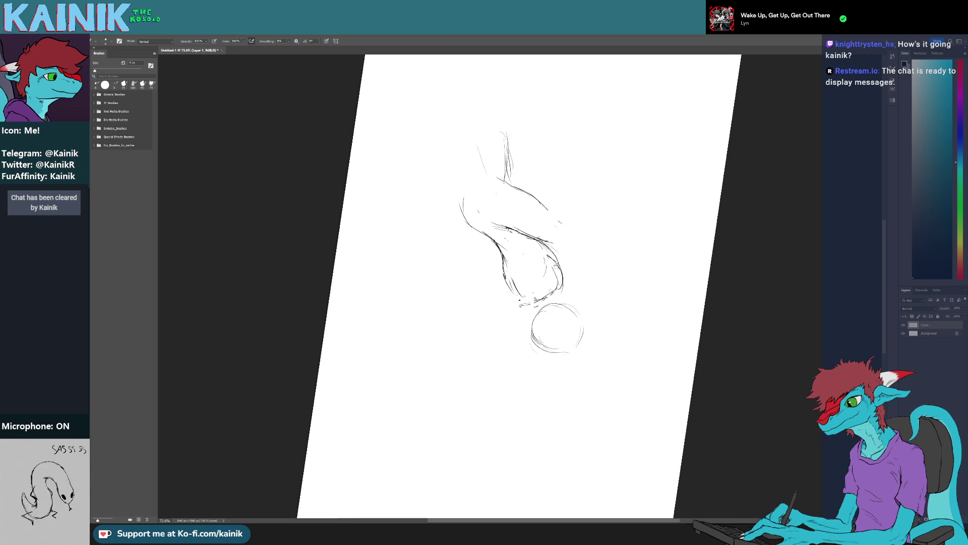
# Smooth the torso's upper edge beneath the head and darken the waist curve leading into the hip
pyautogui.moveTo(519, 278)
pyautogui.mouseDown()
pyautogui.moveTo(461, 281)
pyautogui.moveTo(499, 281)
pyautogui.moveTo(491, 300)
pyautogui.moveTo(487, 265)
pyautogui.moveTo(471, 282)
pyautogui.moveTo(489, 280)
pyautogui.moveTo(483, 262)
pyautogui.moveTo(475, 286)
pyautogui.moveTo(485, 262)
pyautogui.moveTo(471, 279)
pyautogui.mouseUp()
pyautogui.press('b')
pyautogui.press('r')
pyautogui.press('e')
pyautogui.press('b')
pyautogui.press('e')
pyautogui.press('b')
pyautogui.moveTo(474, 276); pyautogui.dragTo(471, 296)
pyautogui.press('r')
pyautogui.moveTo(472, 388); pyautogui.dragTo(469, 386)
pyautogui.moveTo(519, 286); pyautogui.dragTo(528, 294)
pyautogui.press('b')
pyautogui.press('b')
pyautogui.press('r')
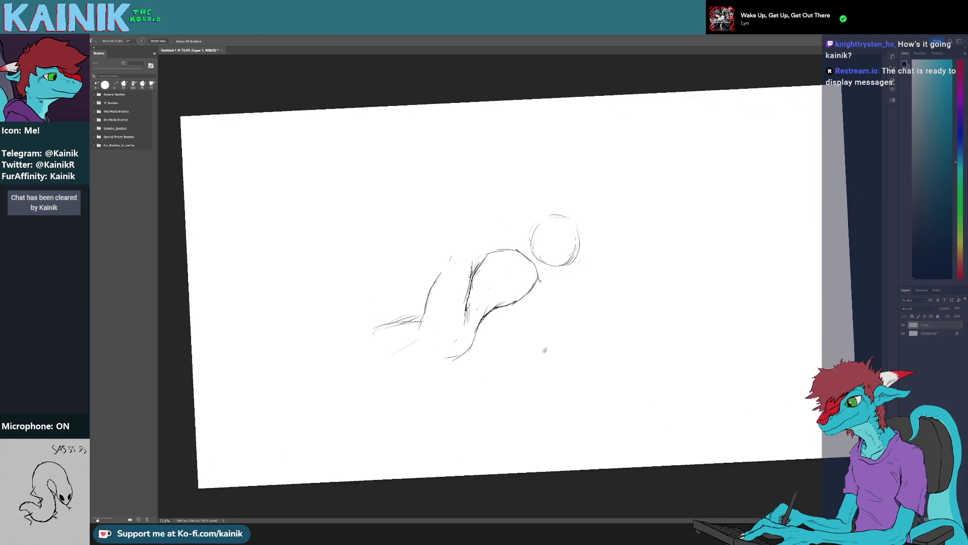
# Erase the overshooting strokes at the torso's shoulder corner and clean up its outline
pyautogui.moveTo(544, 350); pyautogui.dragTo(530, 355)
pyautogui.press('e')
pyautogui.moveTo(541, 279)
pyautogui.mouseDown()
pyautogui.moveTo(541, 266)
pyautogui.moveTo(540, 284)
pyautogui.mouseUp()
pyautogui.press('r')
pyautogui.press('b')
pyautogui.press('e')
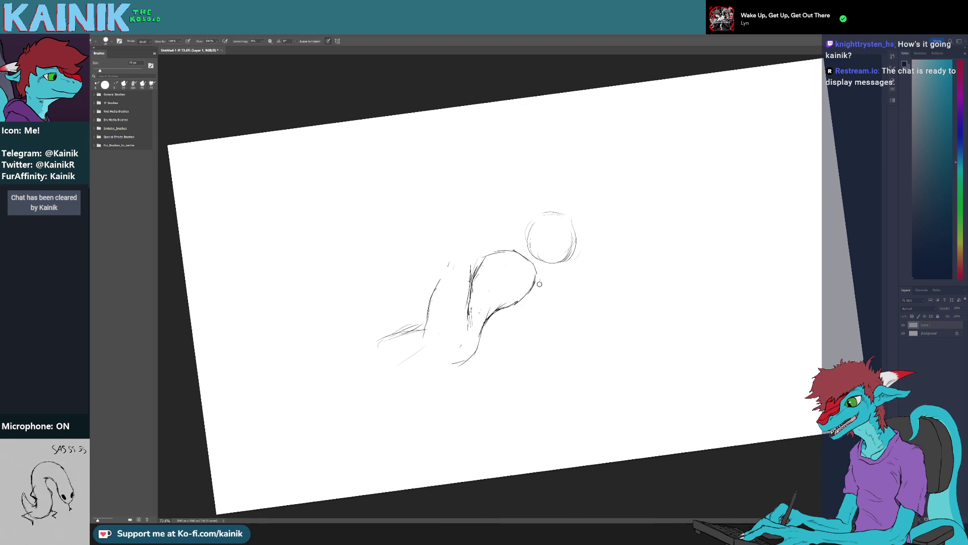
# Erase the scratchy lower part of the torso's thigh-side line and redraw it as a cleaner curve
pyautogui.press('r')
pyautogui.moveTo(525, 357); pyautogui.dragTo(521, 357)
pyautogui.press('e')
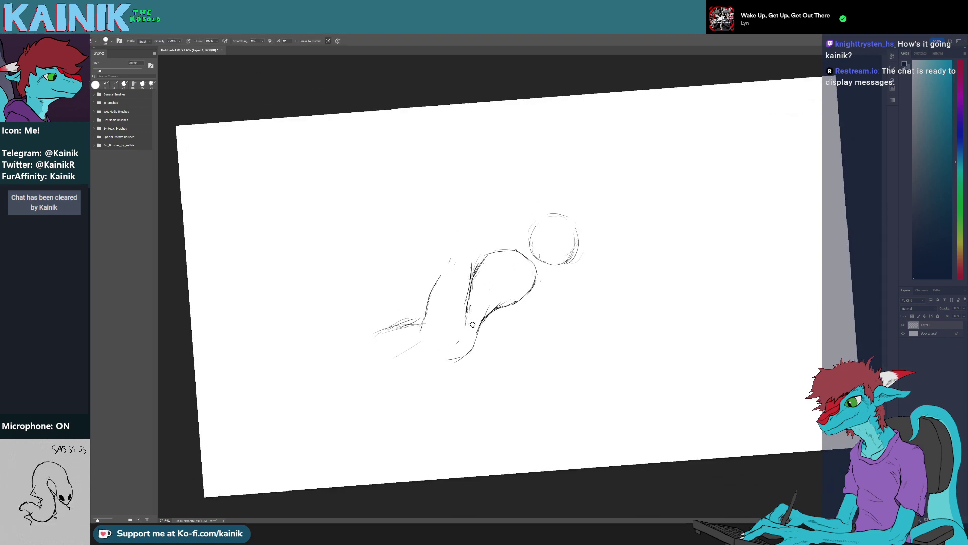
pyautogui.moveTo(467, 297); pyautogui.dragTo(465, 330)
pyautogui.press('b')
pyautogui.moveTo(470, 294)
pyautogui.mouseDown()
pyautogui.moveTo(465, 347)
pyautogui.moveTo(436, 328)
pyautogui.mouseUp()
# Erase the stray marks above the raised thigh's back curve
pyautogui.press('r')
pyautogui.press('e')
pyautogui.press('r')
pyautogui.moveTo(431, 379)
pyautogui.mouseDown()
pyautogui.moveTo(482, 411)
pyautogui.moveTo(493, 390)
pyautogui.moveTo(463, 375)
pyautogui.mouseUp()
pyautogui.press('space')
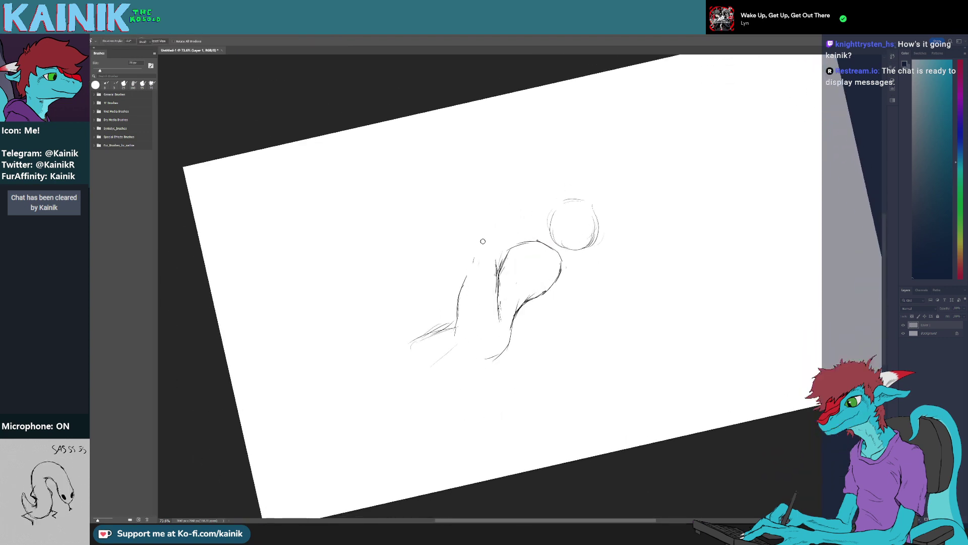
pyautogui.press('e')
pyautogui.press('r')
pyautogui.moveTo(476, 257)
pyautogui.mouseDown()
pyautogui.moveTo(509, 303)
pyautogui.moveTo(540, 306)
pyautogui.mouseUp()
pyautogui.press('e')
pyautogui.press('r')
pyautogui.moveTo(594, 339)
pyautogui.mouseDown()
pyautogui.moveTo(582, 363)
pyautogui.moveTo(454, 344)
pyautogui.mouseUp()
pyautogui.press('e')
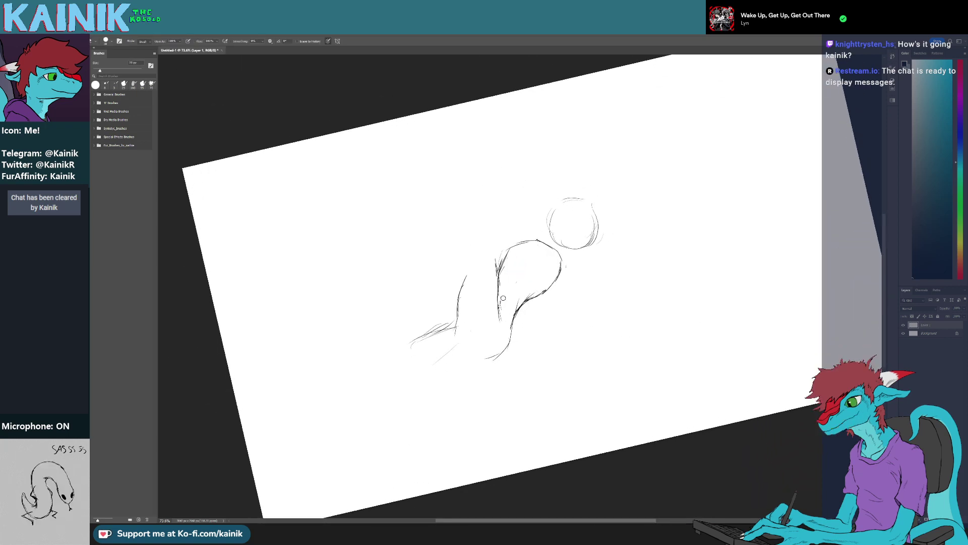
# Thin out the rough lower end of the torso's thigh-side line and clear leftover specks around it
pyautogui.press('r')
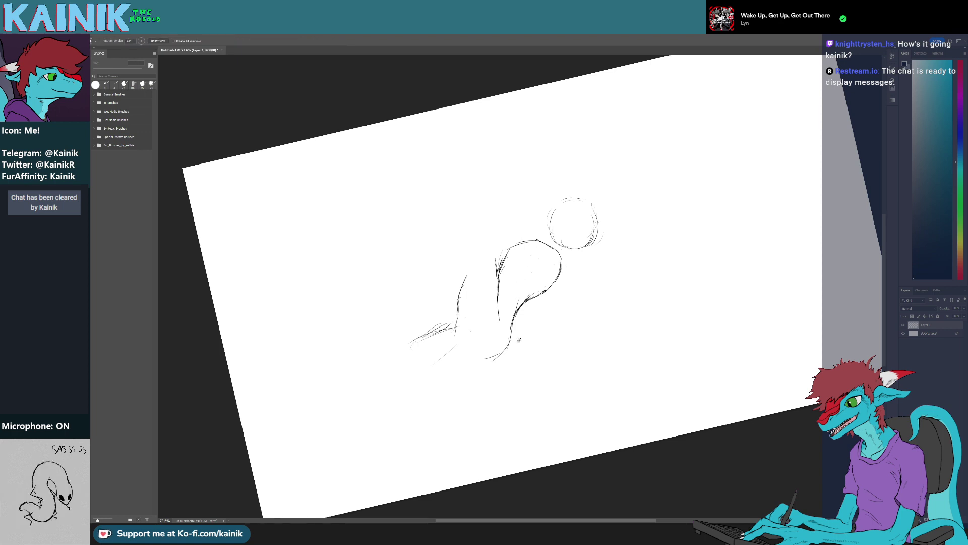
pyautogui.moveTo(516, 290); pyautogui.dragTo(519, 278)
pyautogui.press('e')
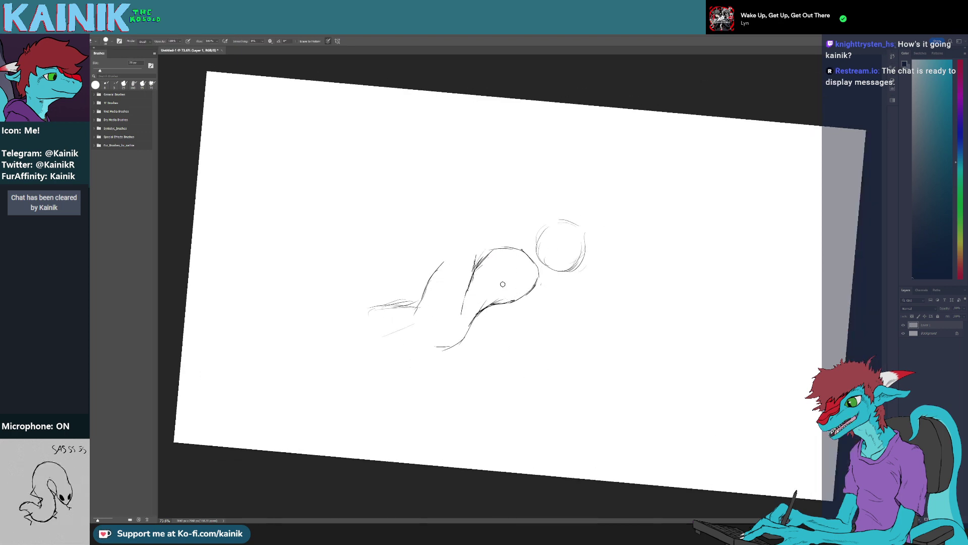
pyautogui.press('r')
pyautogui.press('e')
pyautogui.moveTo(489, 260)
pyautogui.mouseDown()
pyautogui.moveTo(544, 292)
pyautogui.moveTo(556, 352)
pyautogui.moveTo(576, 313)
pyautogui.moveTo(579, 357)
pyautogui.moveTo(533, 323)
pyautogui.mouseUp()
pyautogui.press('r')
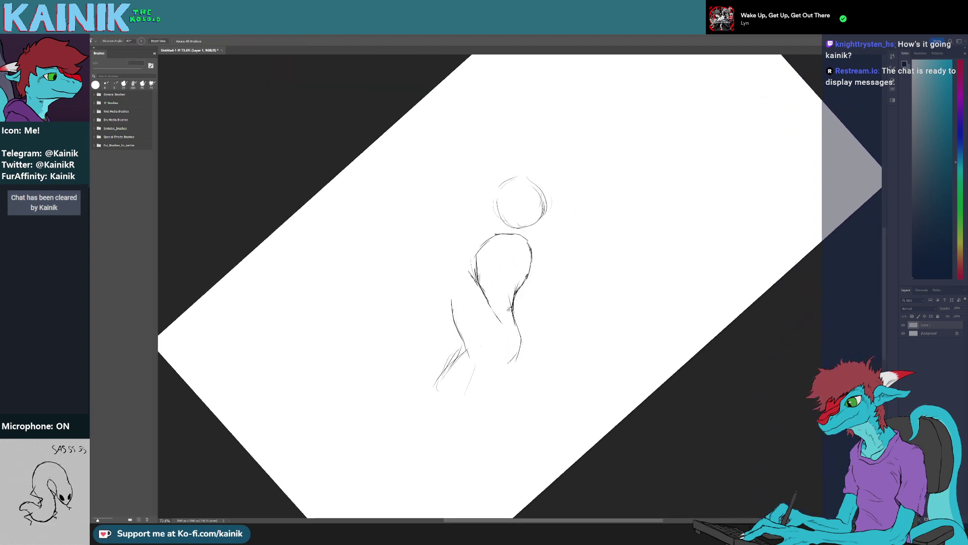
# Draw the underside and rounded end of the lower limb, joining it to the base of the hips
pyautogui.press('b')
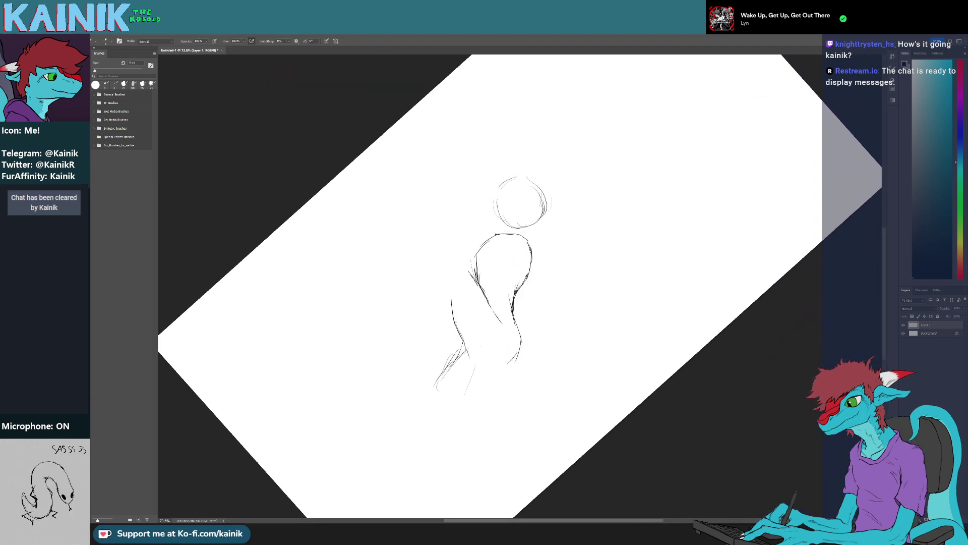
pyautogui.moveTo(463, 345)
pyautogui.mouseDown()
pyautogui.moveTo(430, 376)
pyautogui.moveTo(454, 393)
pyautogui.moveTo(436, 395)
pyautogui.moveTo(498, 364)
pyautogui.mouseUp()
pyautogui.press('e')
pyautogui.press('b')
pyautogui.moveTo(483, 374); pyautogui.dragTo(514, 359)
pyautogui.press('r')
pyautogui.moveTo(540, 428); pyautogui.dragTo(444, 409)
# Rework the lower end of the raised thigh's back curve so it bends inward past the lower limb
pyautogui.press('e')
pyautogui.moveTo(420, 326); pyautogui.dragTo(426, 300)
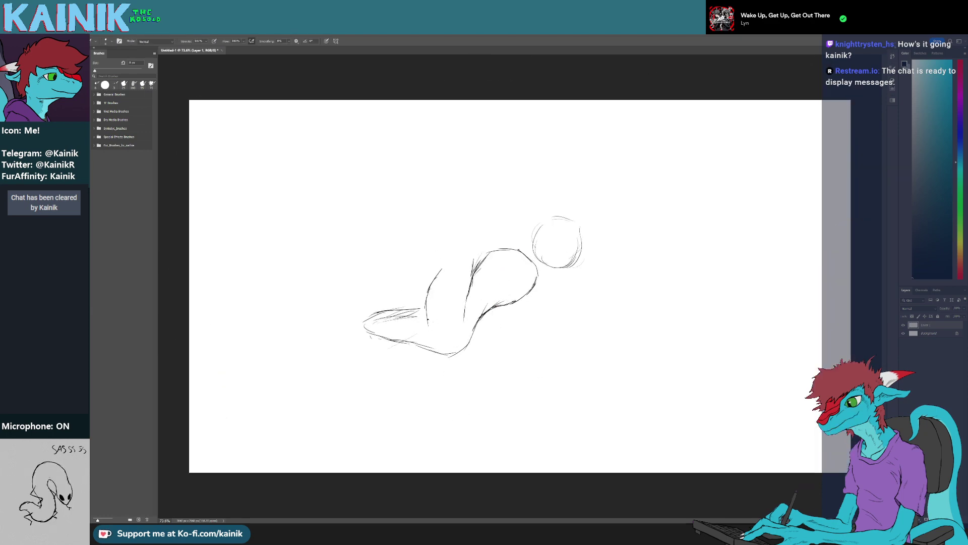
pyautogui.press('r')
pyautogui.moveTo(423, 361)
pyautogui.mouseDown()
pyautogui.moveTo(606, 389)
pyautogui.moveTo(650, 313)
pyautogui.mouseUp()
pyautogui.press('b')
pyautogui.moveTo(599, 346); pyautogui.dragTo(619, 344)
pyautogui.press('r')
pyautogui.moveTo(618, 344)
pyautogui.mouseDown()
pyautogui.moveTo(567, 390)
pyautogui.moveTo(453, 380)
pyautogui.mouseUp()
# Erase most of the raised thigh's back curve and redraw it as one smooth arc down to the lower limb
pyautogui.press('e')
pyautogui.moveTo(440, 325); pyautogui.dragTo(452, 355)
pyautogui.press('b')
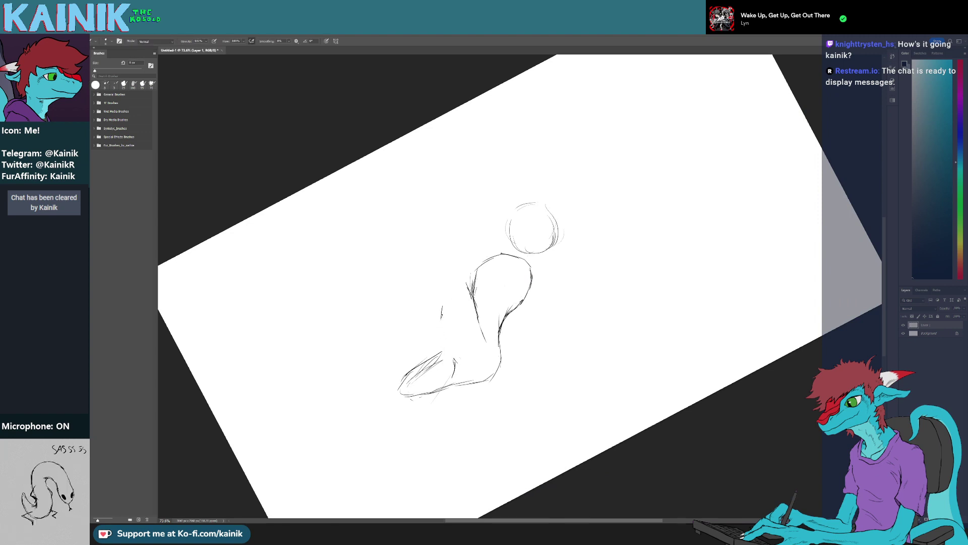
pyautogui.moveTo(442, 317); pyautogui.dragTo(447, 343)
pyautogui.press('r')
pyautogui.moveTo(496, 443)
pyautogui.mouseDown()
pyautogui.moveTo(558, 447)
pyautogui.moveTo(567, 380)
pyautogui.moveTo(599, 431)
pyautogui.moveTo(517, 424)
pyautogui.mouseUp()
# Erase the loose hatching inside the lower limb and darken its upper edge up to the thigh
pyautogui.press('e')
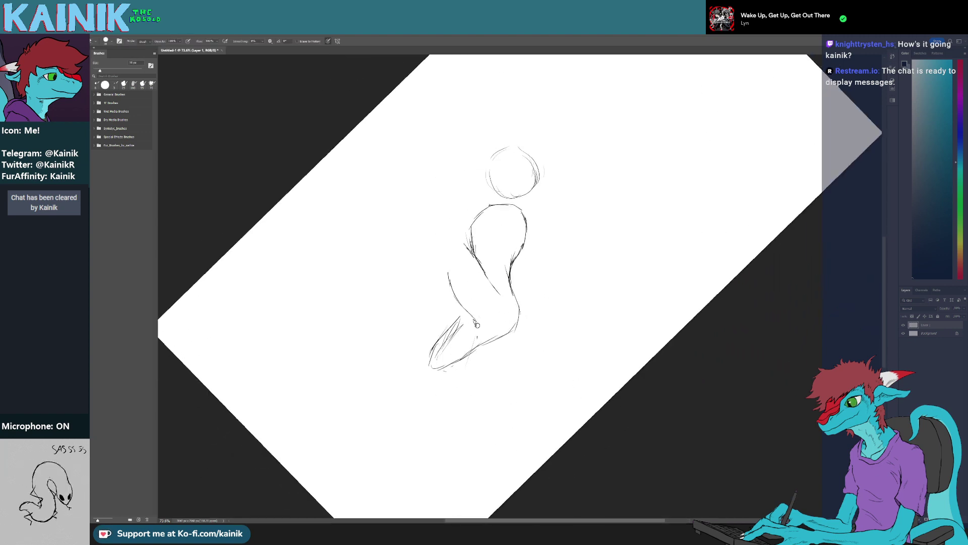
pyautogui.press('r')
pyautogui.moveTo(477, 325); pyautogui.dragTo(482, 372)
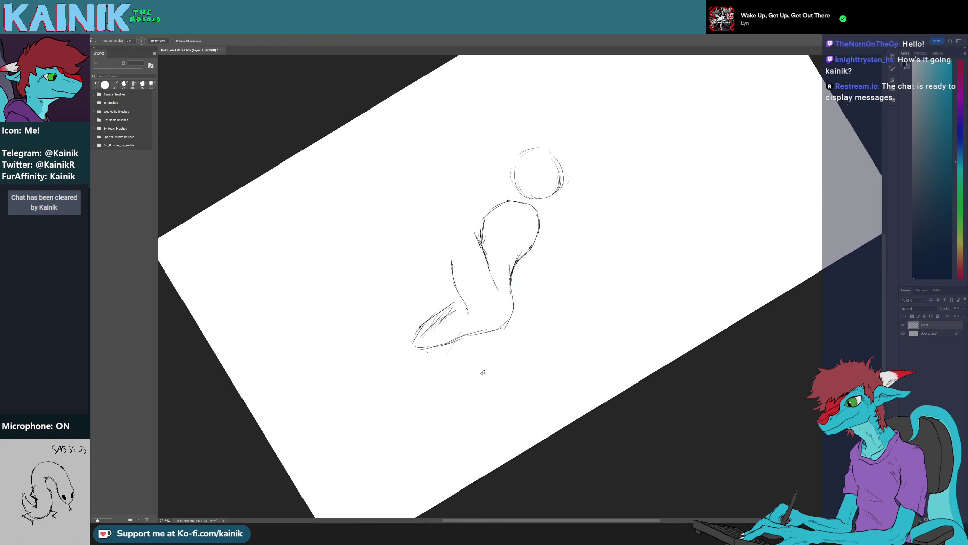
pyautogui.press('b')
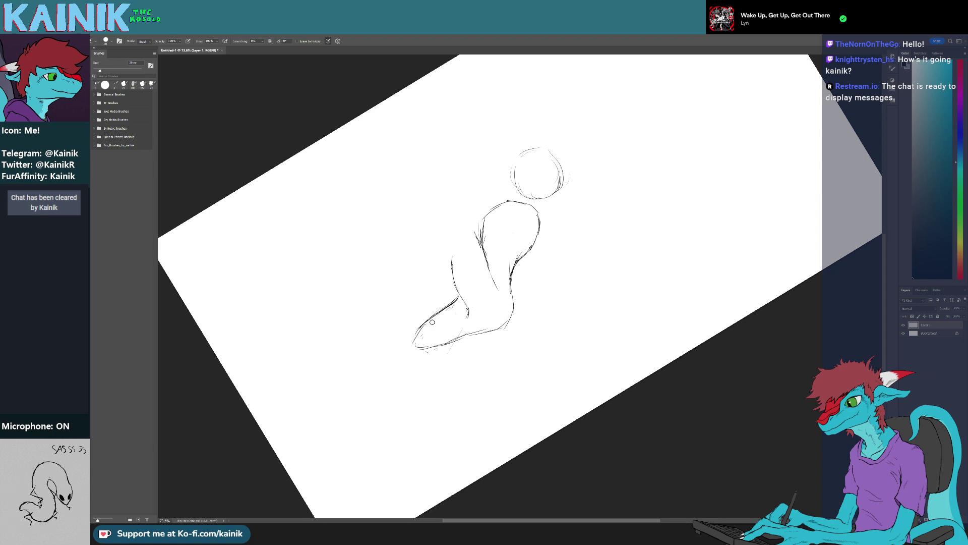
pyautogui.press('r')
pyautogui.moveTo(439, 323); pyautogui.dragTo(411, 364)
pyautogui.moveTo(411, 365); pyautogui.dragTo(393, 420)
# Draw the raised leg's shin extending back from the knee as a tapered shape with a rounded tip
pyautogui.press('b')
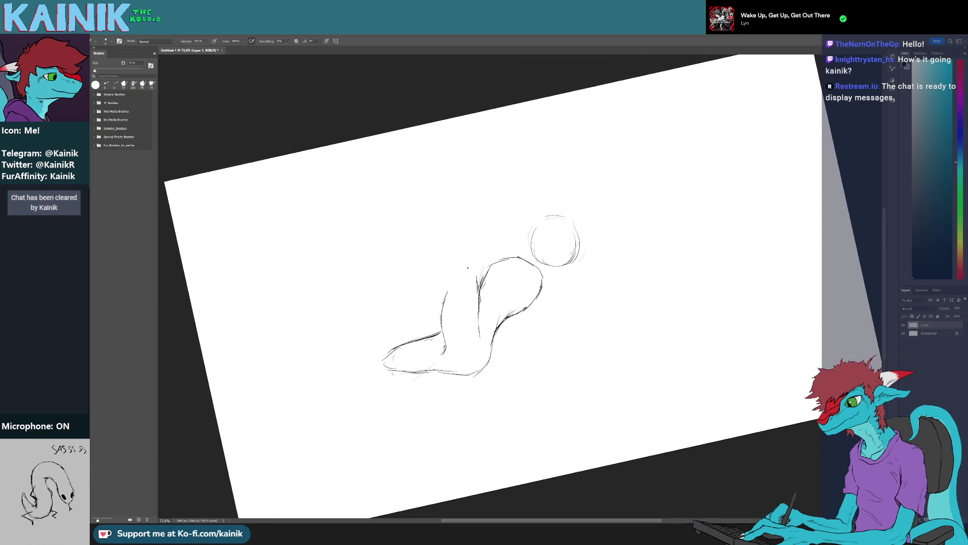
pyautogui.moveTo(467, 267)
pyautogui.mouseDown()
pyautogui.moveTo(430, 265)
pyautogui.moveTo(440, 289)
pyautogui.mouseUp()
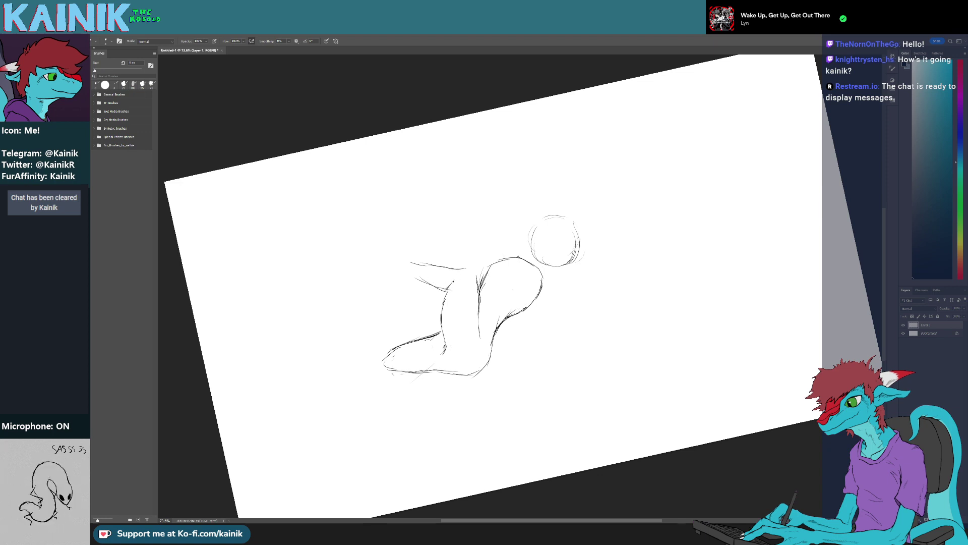
pyautogui.press('e')
pyautogui.moveTo(415, 277)
pyautogui.mouseDown()
pyautogui.moveTo(425, 282)
pyautogui.moveTo(431, 265)
pyautogui.moveTo(475, 272)
pyautogui.mouseUp()
pyautogui.press('b')
pyautogui.hotkey('ctrl', 'z')
pyautogui.moveTo(428, 260)
pyautogui.mouseDown()
pyautogui.moveTo(456, 270)
pyautogui.moveTo(420, 271)
pyautogui.moveTo(511, 376)
pyautogui.moveTo(485, 387)
pyautogui.moveTo(483, 402)
pyautogui.moveTo(402, 417)
pyautogui.moveTo(389, 352)
pyautogui.mouseUp()
pyautogui.press('r')
pyautogui.press('e')
pyautogui.press('b')
pyautogui.press('r')
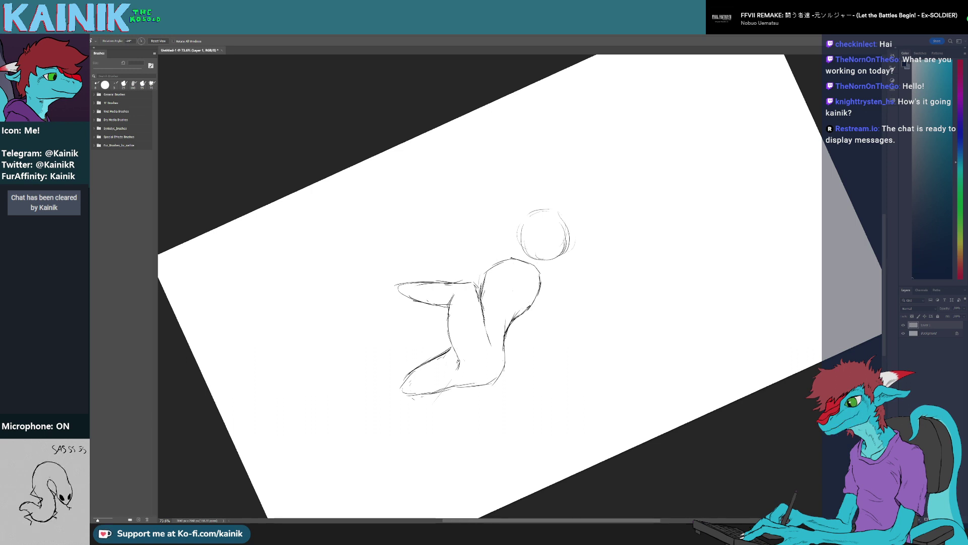
# Draw a line linking the torso's front edge to the raised knee, closing the gap at their corner
pyautogui.moveTo(641, 212); pyautogui.dragTo(665, 259)
pyautogui.scroll(4, 574, 335)
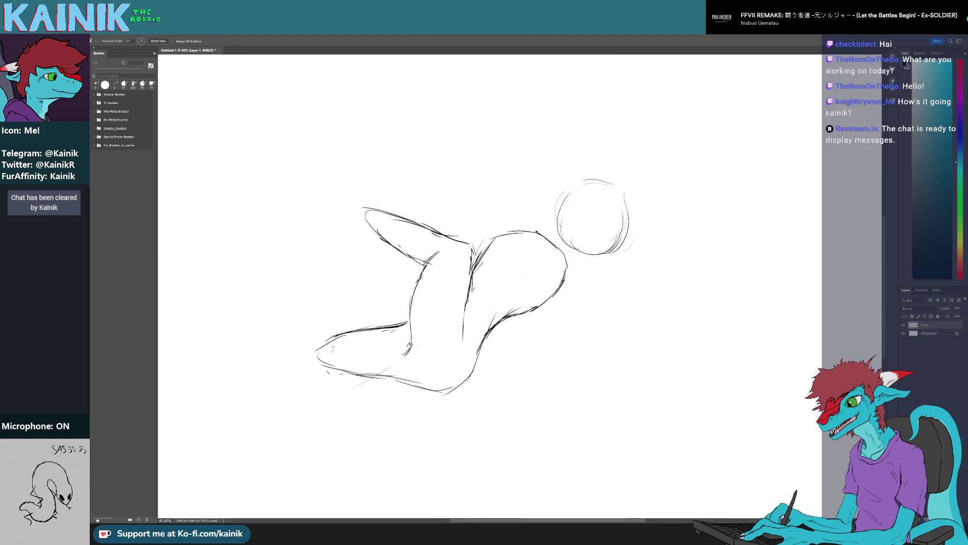
pyautogui.press('b')
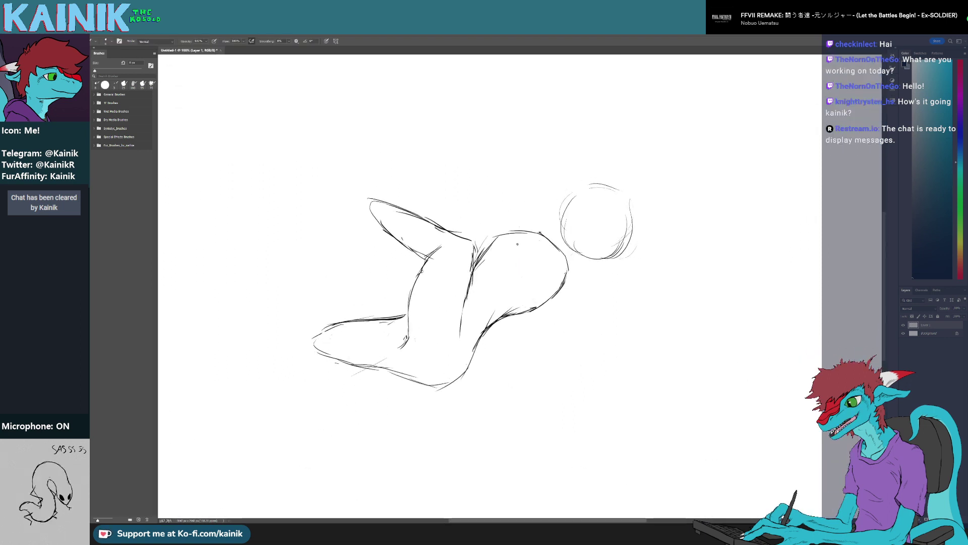
pyautogui.moveTo(520, 242); pyautogui.dragTo(515, 259)
pyautogui.press('b')
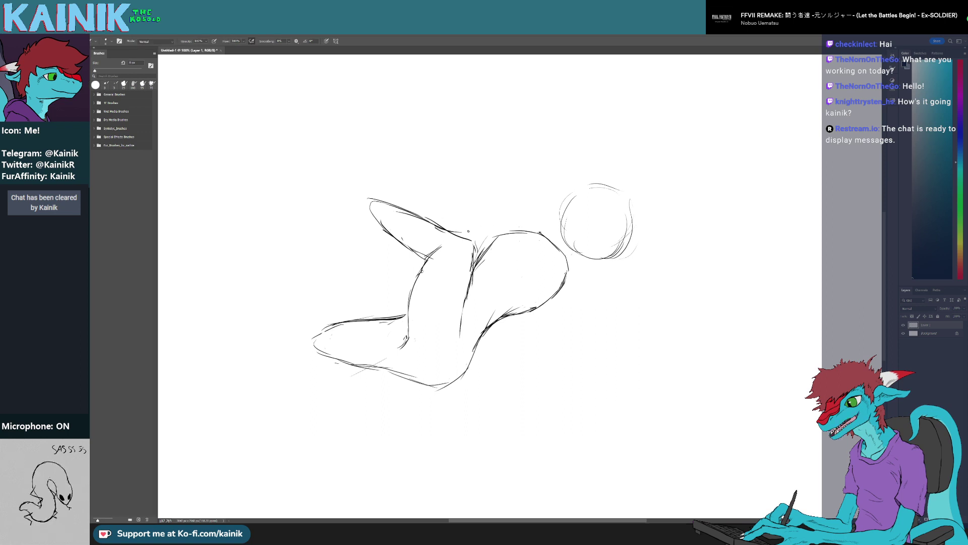
pyautogui.press('r')
pyautogui.moveTo(468, 231)
pyautogui.mouseDown()
pyautogui.moveTo(428, 280)
pyautogui.moveTo(447, 260)
pyautogui.mouseUp()
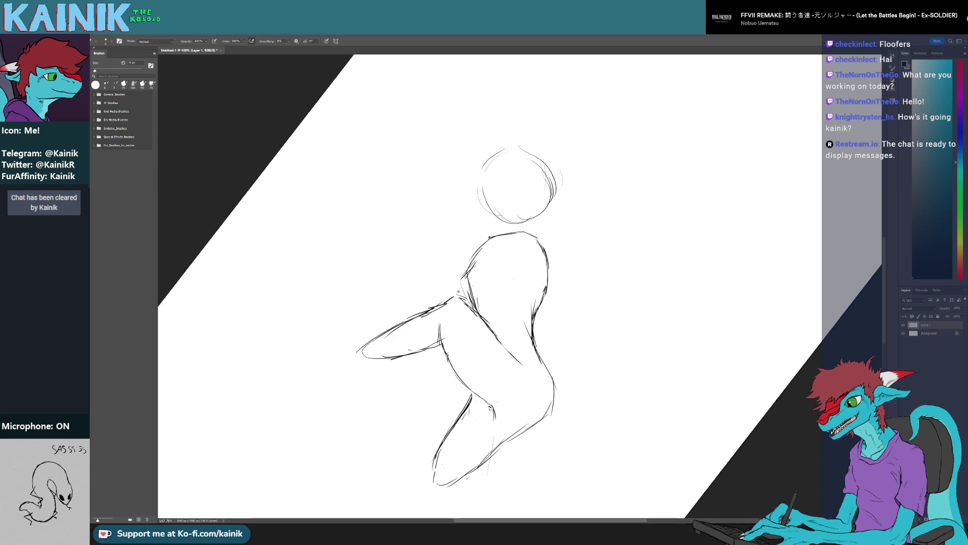
pyautogui.press('r')
pyautogui.moveTo(457, 294); pyautogui.dragTo(470, 218)
pyautogui.press('space')
pyautogui.moveTo(400, 333); pyautogui.dragTo(376, 389)
pyautogui.moveTo(378, 388); pyautogui.dragTo(432, 428)
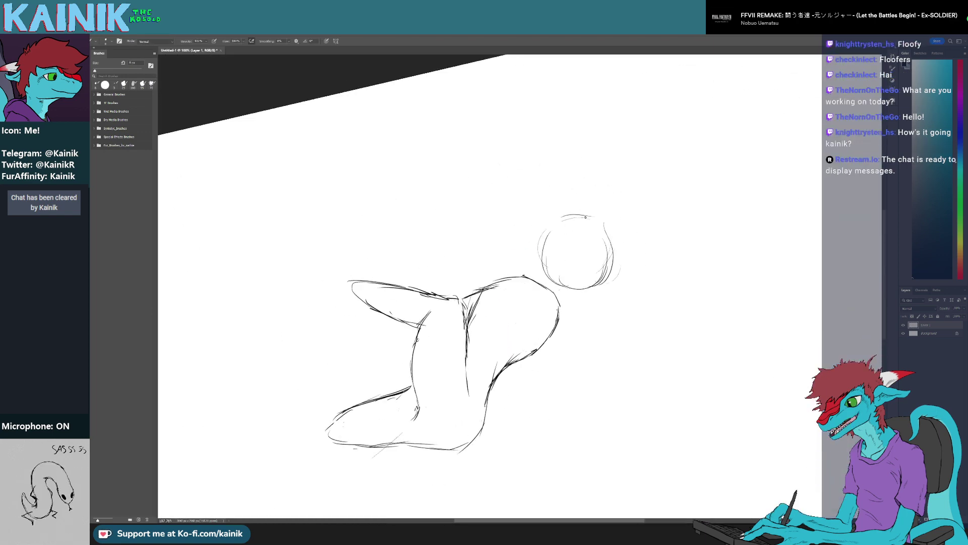
# Sketch a stroke out from the top of the head circle and erase it with the loose outline there
pyautogui.moveTo(582, 222); pyautogui.dragTo(525, 213)
pyautogui.press('r')
pyautogui.moveTo(482, 344); pyautogui.dragTo(503, 355)
pyautogui.press('e')
pyautogui.moveTo(520, 219); pyautogui.dragTo(531, 218)
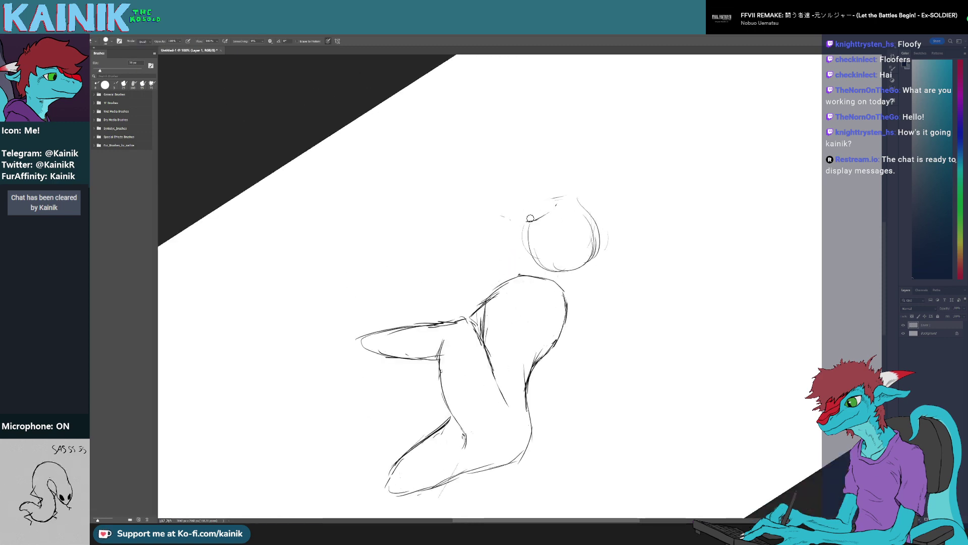
pyautogui.press('r')
pyautogui.moveTo(477, 343)
pyautogui.mouseDown()
pyautogui.moveTo(526, 357)
pyautogui.moveTo(476, 343)
pyautogui.mouseUp()
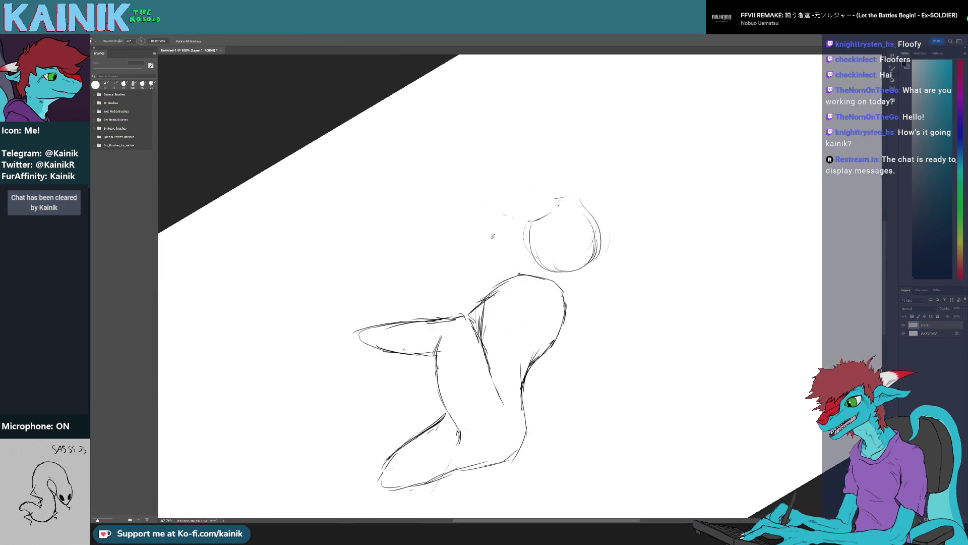
# Redraw the head circle as a complete, darker outline
pyautogui.press('b')
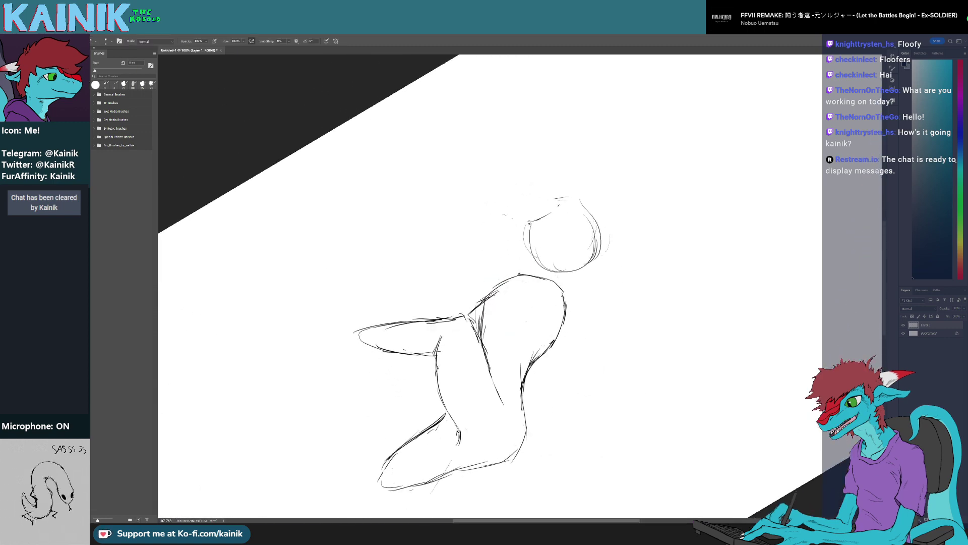
pyautogui.moveTo(556, 204)
pyautogui.mouseDown()
pyautogui.moveTo(534, 255)
pyautogui.moveTo(580, 268)
pyautogui.mouseUp()
pyautogui.press('r')
pyautogui.moveTo(581, 300)
pyautogui.mouseDown()
pyautogui.moveTo(584, 202)
pyautogui.moveTo(500, 188)
pyautogui.mouseUp()
pyautogui.press('b')
pyautogui.moveTo(432, 234)
pyautogui.mouseDown()
pyautogui.moveTo(423, 249)
pyautogui.moveTo(437, 291)
pyautogui.mouseUp()
pyautogui.press('r')
pyautogui.moveTo(539, 380)
pyautogui.mouseDown()
pyautogui.moveTo(431, 320)
pyautogui.moveTo(523, 227)
pyautogui.mouseUp()
pyautogui.press('b')
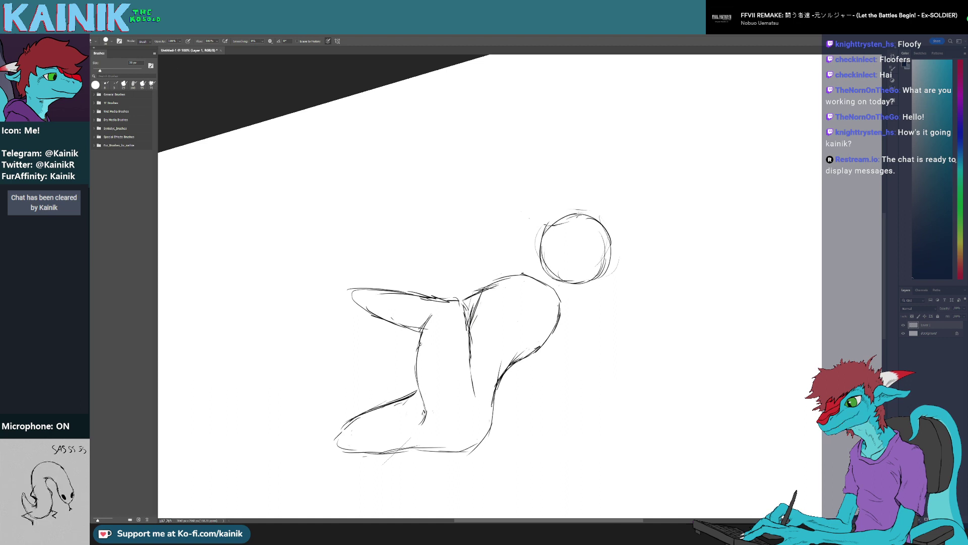
# Lasso the head circle and scale it down slightly with Free Transform
pyautogui.press('l')
pyautogui.moveTo(598, 290)
pyautogui.mouseDown()
pyautogui.moveTo(560, 286)
pyautogui.moveTo(532, 248)
pyautogui.moveTo(620, 201)
pyautogui.moveTo(631, 276)
pyautogui.mouseUp()
pyautogui.hotkey('ctrl', 't')
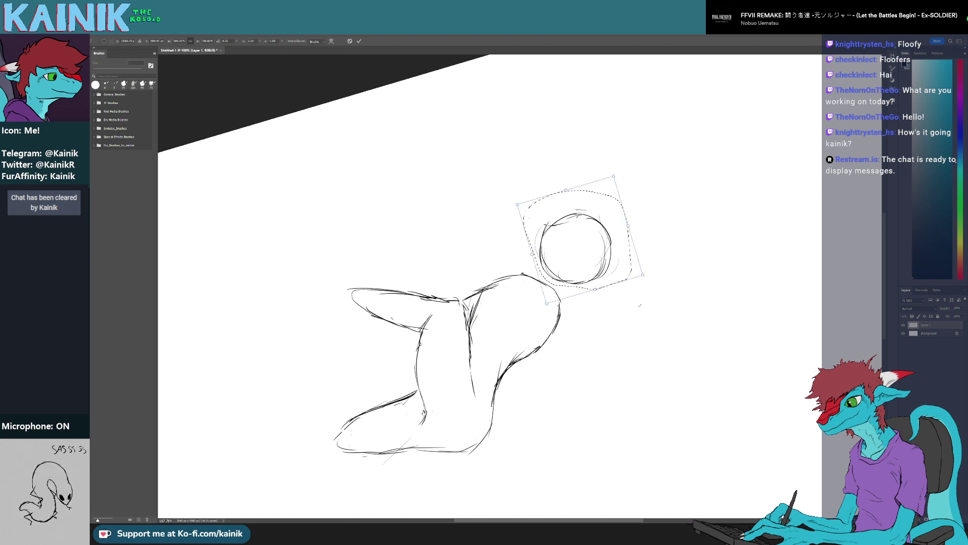
pyautogui.press('Return')
pyautogui.hotkey('ctrl', 'd')
pyautogui.moveTo(565, 289)
pyautogui.mouseDown()
pyautogui.moveTo(532, 237)
pyautogui.moveTo(656, 225)
pyautogui.moveTo(658, 277)
pyautogui.moveTo(644, 263)
pyautogui.mouseUp()
pyautogui.hotkey('ctrl', 't')
pyautogui.moveTo(572, 270); pyautogui.dragTo(577, 279)
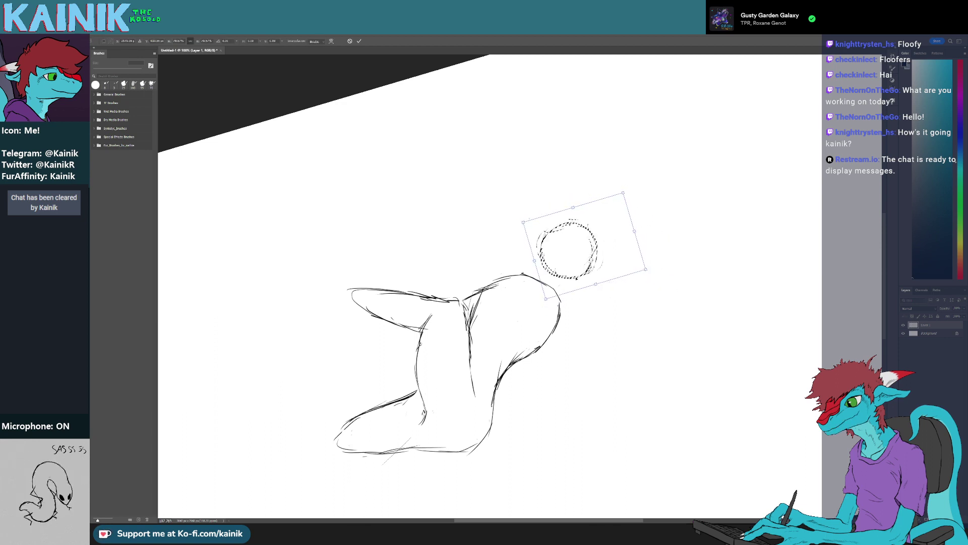
pyautogui.press('Return')
# Draw short neck lines between the head and shoulders and open the torso outline between them
pyautogui.press('r')
pyautogui.moveTo(659, 330)
pyautogui.mouseDown()
pyautogui.moveTo(682, 372)
pyautogui.moveTo(610, 346)
pyautogui.mouseUp()
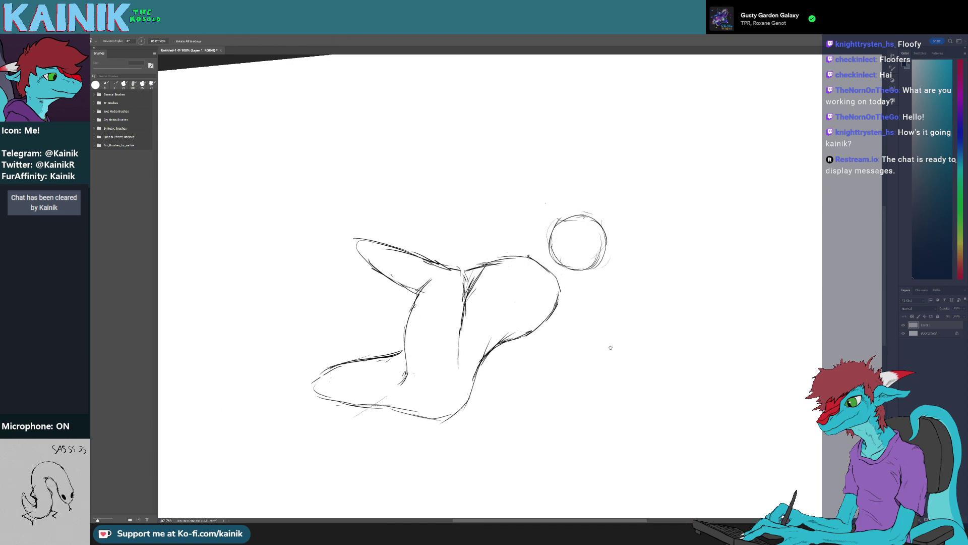
pyautogui.press('b')
pyautogui.moveTo(590, 279)
pyautogui.mouseDown()
pyautogui.moveTo(498, 317)
pyautogui.moveTo(534, 323)
pyautogui.moveTo(558, 304)
pyautogui.mouseUp()
pyautogui.press('r')
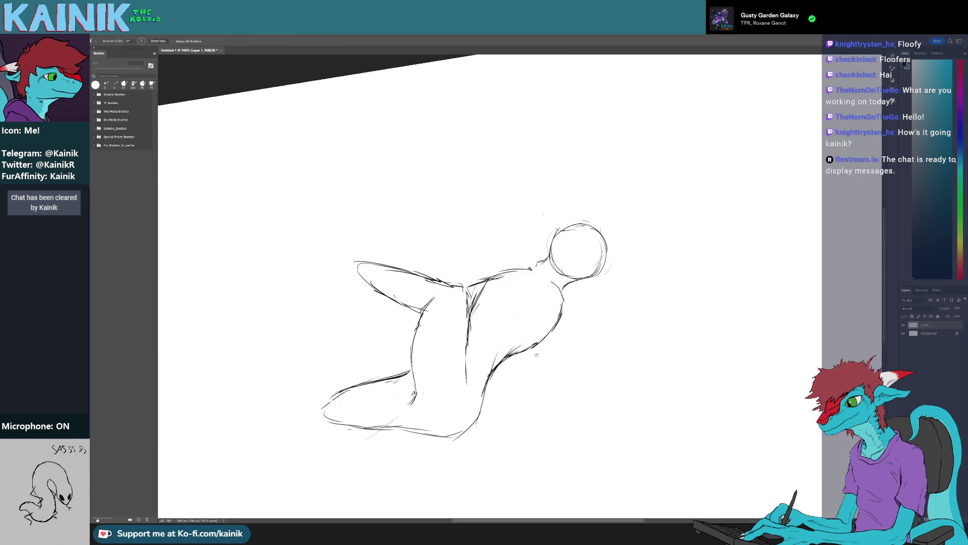
pyautogui.moveTo(537, 355); pyautogui.dragTo(586, 327)
# Sketch the two edges of a short, blunt muzzle projecting from the face side of the head circle
pyautogui.press('b')
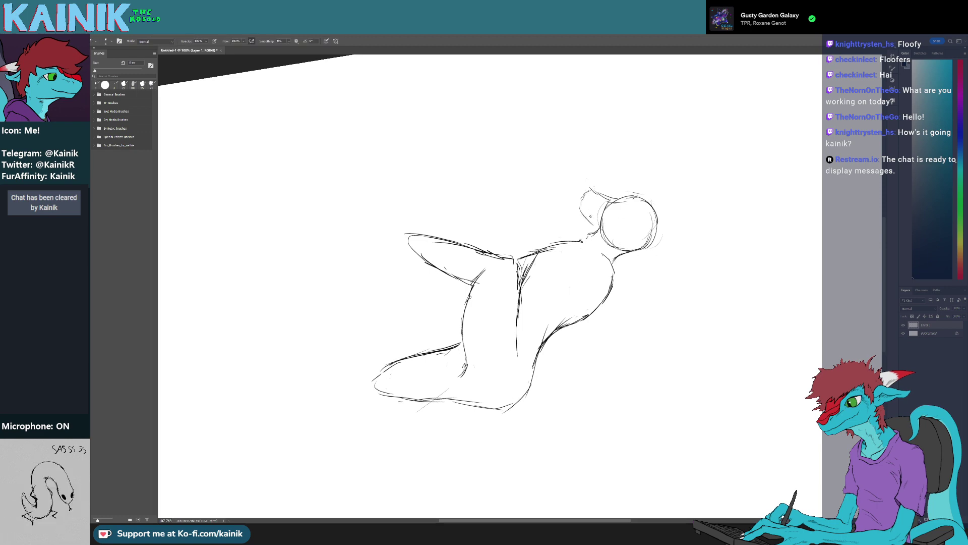
pyautogui.press('r')
pyautogui.moveTo(590, 217)
pyautogui.mouseDown()
pyautogui.moveTo(502, 165)
pyautogui.moveTo(395, 209)
pyautogui.mouseUp()
pyautogui.press('b')
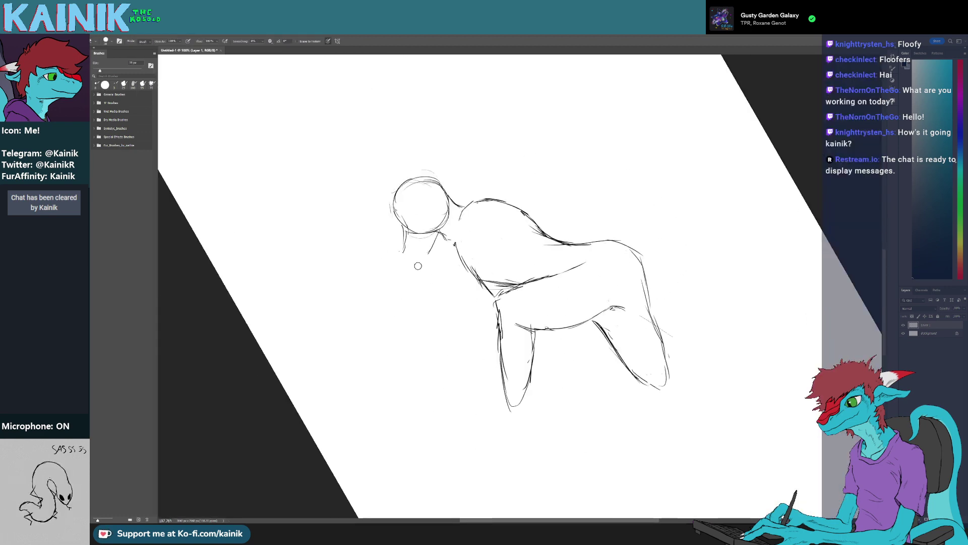
pyautogui.press('r')
pyautogui.moveTo(418, 265); pyautogui.dragTo(449, 190)
pyautogui.press('b')
# Close the muzzle's blunt end and erase the overshooting stroke at its tip
pyautogui.press('r')
pyautogui.moveTo(468, 256); pyautogui.dragTo(522, 226)
pyautogui.moveTo(522, 226); pyautogui.dragTo(480, 262)
pyautogui.press('e')
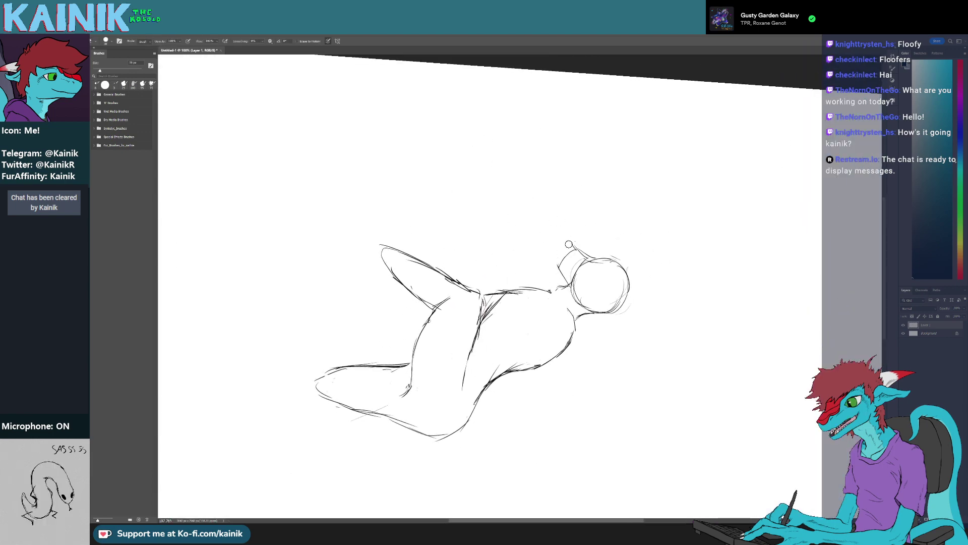
pyautogui.press('r')
pyautogui.moveTo(569, 244); pyautogui.dragTo(508, 265)
# Erase the loose strokes in the torso's knee-side corner and draw a new curve up towards the neck
pyautogui.press('e')
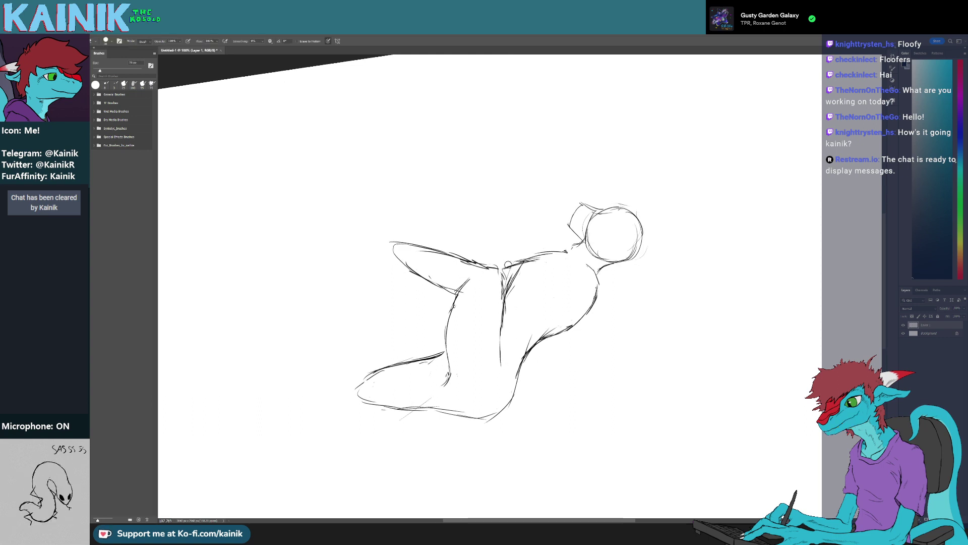
pyautogui.press('b')
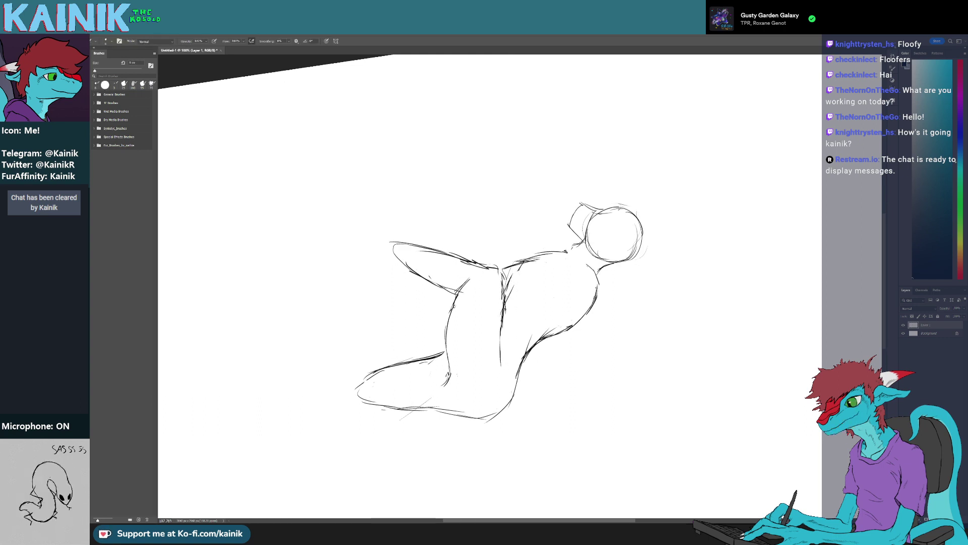
pyautogui.moveTo(504, 313)
pyautogui.mouseDown()
pyautogui.moveTo(521, 276)
pyautogui.moveTo(554, 253)
pyautogui.mouseUp()
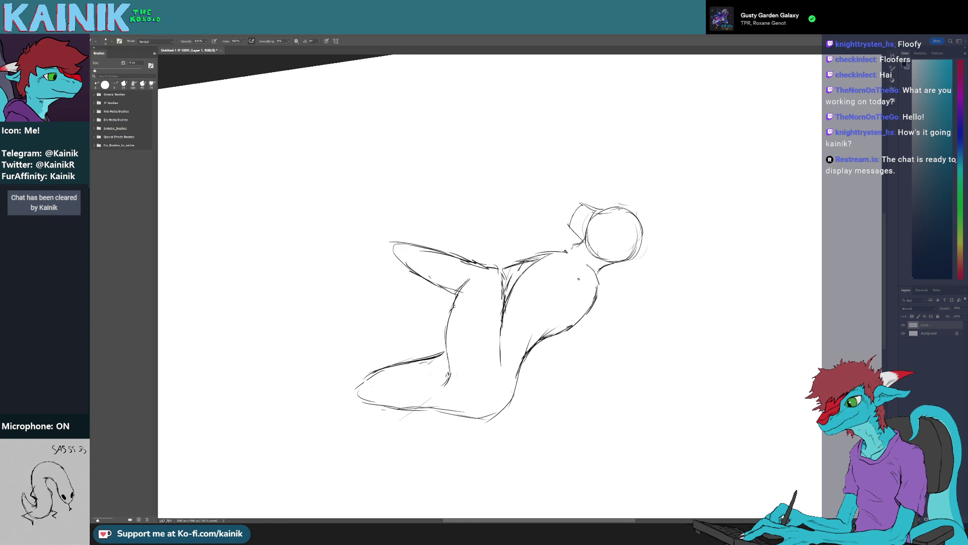
# Erase the loose shoulder strokes on the back side of the torso and redraw the shoulder as one rounded curve
pyautogui.moveTo(586, 294); pyautogui.dragTo(569, 306)
pyautogui.press('r')
pyautogui.moveTo(578, 384); pyautogui.dragTo(642, 185)
pyautogui.moveTo(484, 238); pyautogui.dragTo(493, 270)
pyautogui.press('r')
pyautogui.moveTo(591, 358)
pyautogui.mouseDown()
pyautogui.moveTo(554, 380)
pyautogui.moveTo(426, 326)
pyautogui.mouseUp()
pyautogui.moveTo(521, 280); pyautogui.dragTo(518, 270)
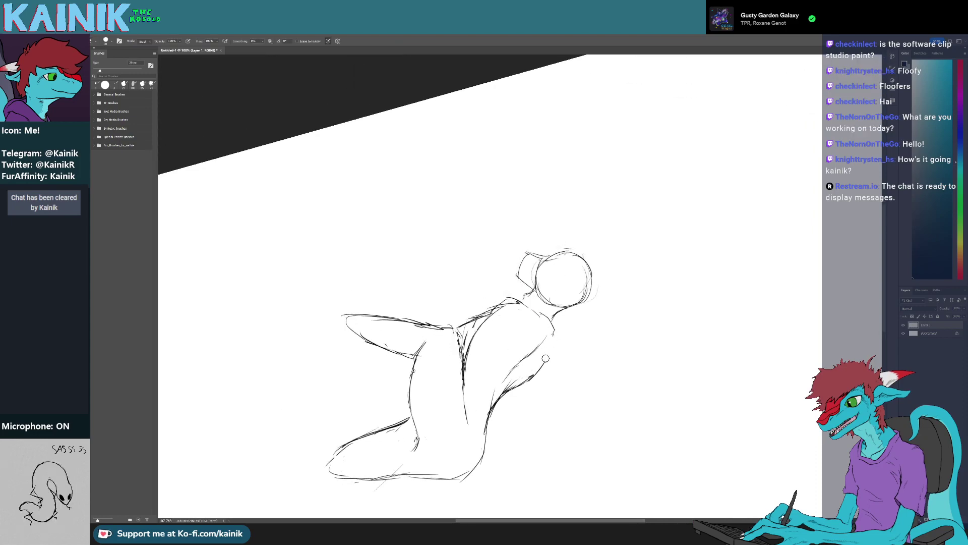
pyautogui.press('b')
pyautogui.press('r')
pyautogui.moveTo(554, 356)
pyautogui.mouseDown()
pyautogui.moveTo(626, 367)
pyautogui.moveTo(566, 395)
pyautogui.moveTo(537, 356)
pyautogui.moveTo(528, 297)
pyautogui.moveTo(536, 296)
pyautogui.mouseUp()
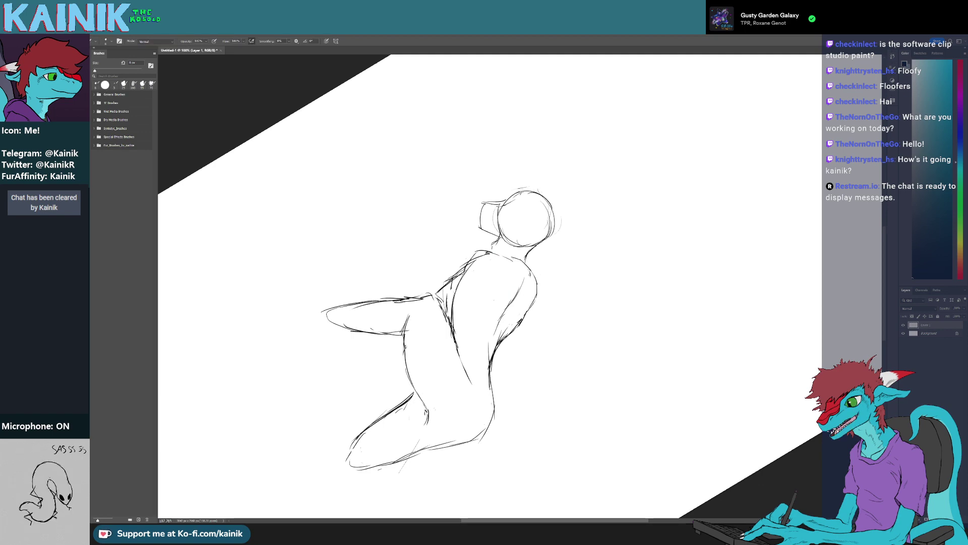
# Erase the strokes where the back of the neck meets the shoulder
pyautogui.press('r')
pyautogui.moveTo(517, 353); pyautogui.dragTo(446, 293)
pyautogui.moveTo(452, 305)
pyautogui.mouseDown()
pyautogui.moveTo(424, 368)
pyautogui.moveTo(486, 410)
pyautogui.moveTo(613, 229)
pyautogui.moveTo(590, 199)
pyautogui.mouseUp()
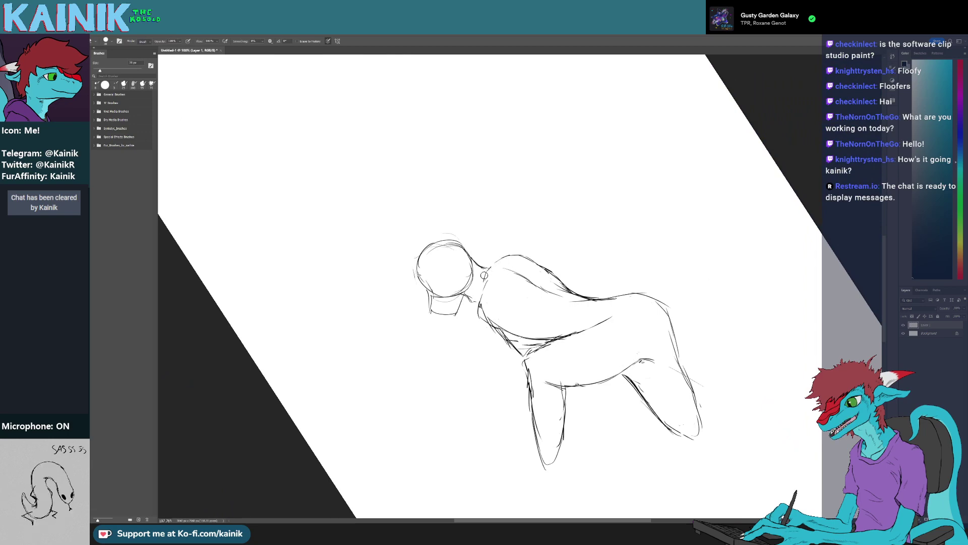
pyautogui.moveTo(484, 275); pyautogui.dragTo(490, 269)
pyautogui.press('r')
pyautogui.moveTo(596, 308)
pyautogui.mouseDown()
pyautogui.moveTo(400, 398)
pyautogui.moveTo(390, 385)
pyautogui.mouseUp()
pyautogui.moveTo(548, 288)
pyautogui.mouseDown()
pyautogui.moveTo(466, 370)
pyautogui.moveTo(513, 464)
pyautogui.moveTo(641, 238)
pyautogui.moveTo(480, 259)
pyautogui.moveTo(540, 312)
pyautogui.moveTo(485, 248)
pyautogui.mouseUp()
pyautogui.press('b')
pyautogui.hotkey('ctrl', 'z')
pyautogui.press('r')
pyautogui.press('b')
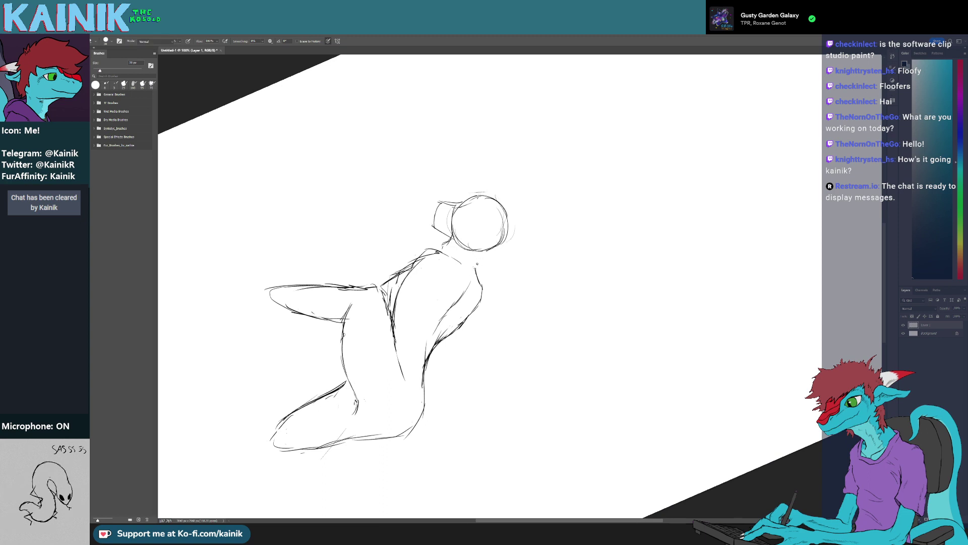
# Draw the back of the neck flowing from the head circle into the shoulder curve
pyautogui.press('b')
pyautogui.press('r')
pyautogui.moveTo(483, 250); pyautogui.dragTo(504, 277)
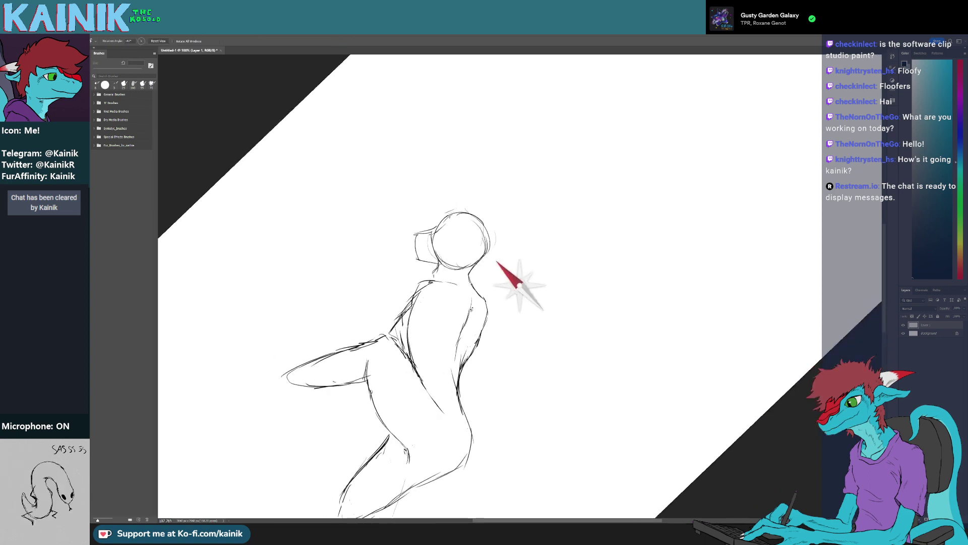
pyautogui.press('b')
pyautogui.moveTo(440, 266)
pyautogui.mouseDown()
pyautogui.moveTo(464, 399)
pyautogui.moveTo(480, 410)
pyautogui.moveTo(543, 376)
pyautogui.moveTo(551, 412)
pyautogui.mouseUp()
pyautogui.press('r')
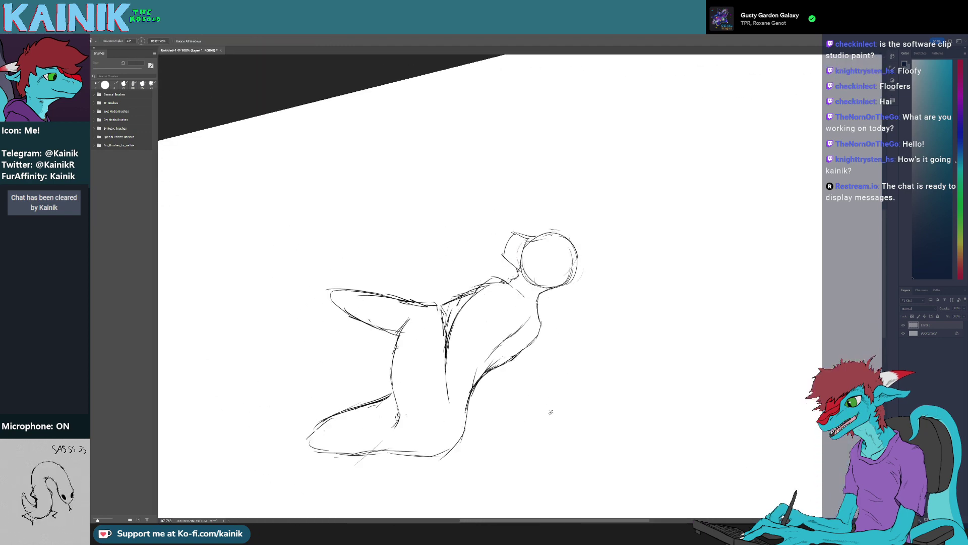
# Try a shorter, rounder buttock curve running from the lower back towards the lower leg
pyautogui.press('b')
pyautogui.moveTo(442, 378)
pyautogui.mouseDown()
pyautogui.moveTo(439, 326)
pyautogui.moveTo(475, 356)
pyautogui.moveTo(566, 343)
pyautogui.moveTo(489, 338)
pyautogui.moveTo(521, 339)
pyautogui.moveTo(472, 275)
pyautogui.moveTo(473, 327)
pyautogui.mouseUp()
pyautogui.press('r')
pyautogui.press('b')
pyautogui.press('b')
pyautogui.press('r')
pyautogui.press('e')
pyautogui.press('b')
pyautogui.press('r')
pyautogui.moveTo(466, 429); pyautogui.dragTo(504, 343)
pyautogui.moveTo(520, 427)
pyautogui.mouseDown()
pyautogui.moveTo(519, 411)
pyautogui.moveTo(554, 363)
pyautogui.mouseUp()
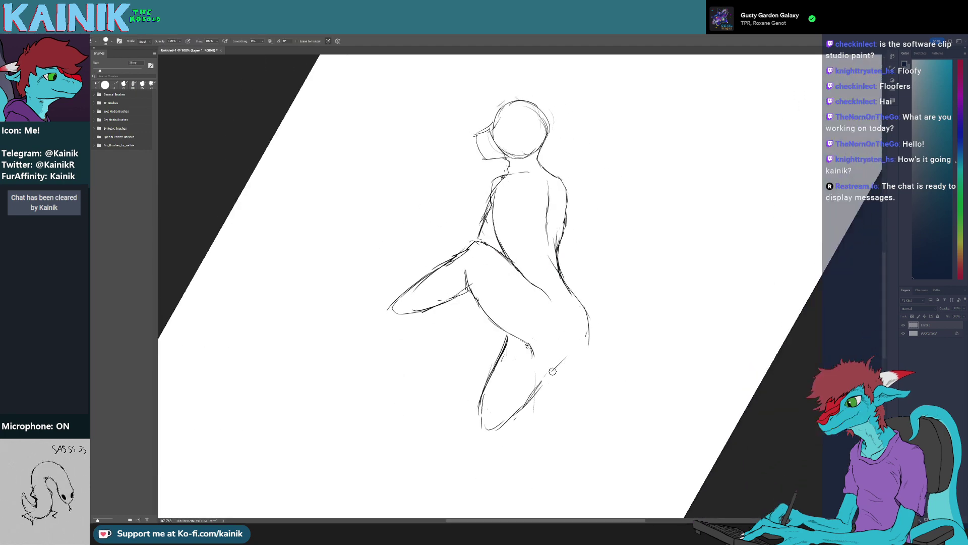
pyautogui.press('b')
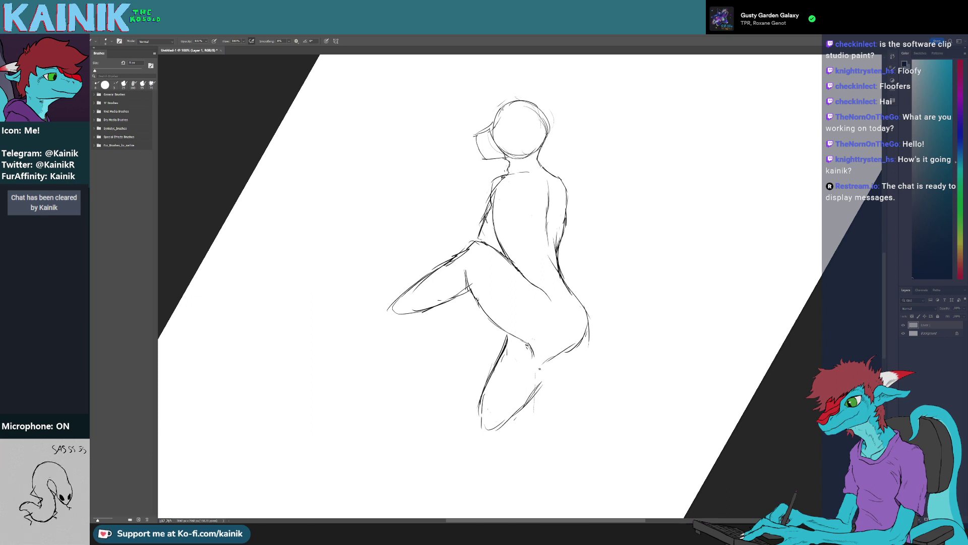
# Erase the hip and buttock outline between the waist and the lower leg
pyautogui.press('e')
pyautogui.moveTo(570, 354)
pyautogui.mouseDown()
pyautogui.moveTo(590, 330)
pyautogui.moveTo(580, 345)
pyautogui.mouseUp()
pyautogui.press('b')
pyautogui.press('e')
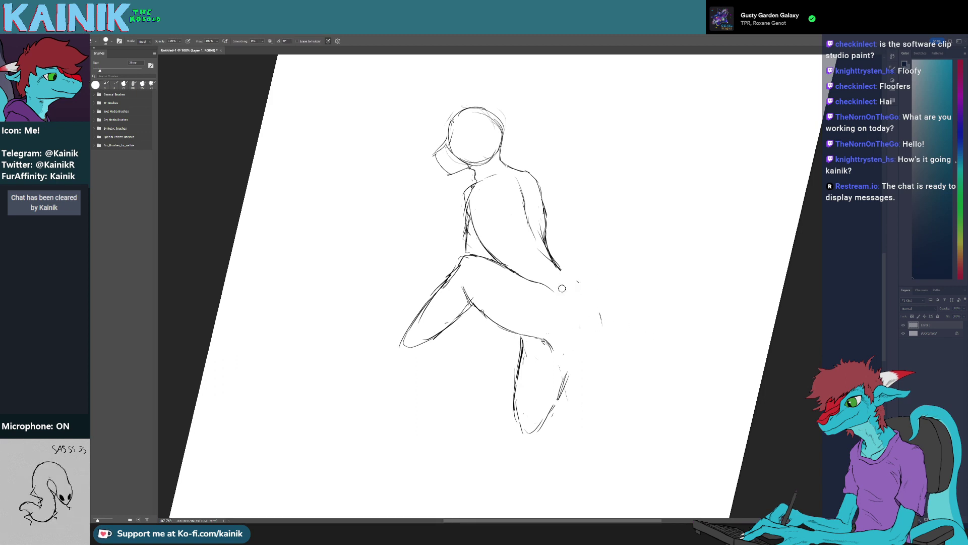
# Draw a new lower-back curve from the waist down around the hip
pyautogui.press('r')
pyautogui.moveTo(640, 353)
pyautogui.mouseDown()
pyautogui.moveTo(620, 421)
pyautogui.moveTo(529, 454)
pyautogui.mouseUp()
pyautogui.press('b')
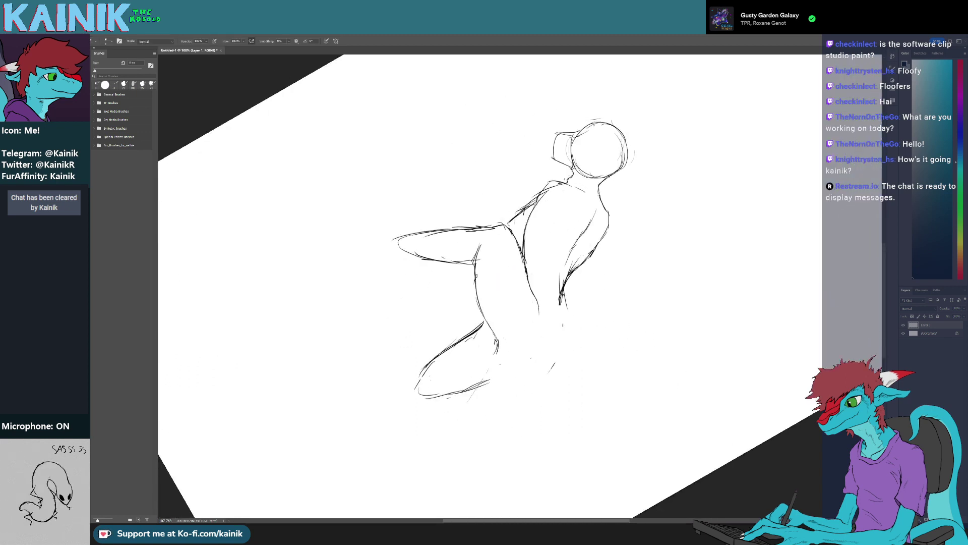
pyautogui.moveTo(567, 300); pyautogui.dragTo(554, 367)
pyautogui.press('b')
pyautogui.press('r')
pyautogui.moveTo(573, 411); pyautogui.dragTo(493, 422)
pyautogui.moveTo(530, 373)
pyautogui.mouseDown()
pyautogui.moveTo(511, 419)
pyautogui.moveTo(542, 428)
pyautogui.mouseUp()
# Sketch the far arm as a curve from the shoulder down behind the back, erasing the stray strokes beside it
pyautogui.press('b')
pyautogui.moveTo(616, 318)
pyautogui.mouseDown()
pyautogui.moveTo(625, 337)
pyautogui.moveTo(624, 329)
pyautogui.moveTo(608, 350)
pyautogui.mouseUp()
pyautogui.press('e')
pyautogui.press('b')
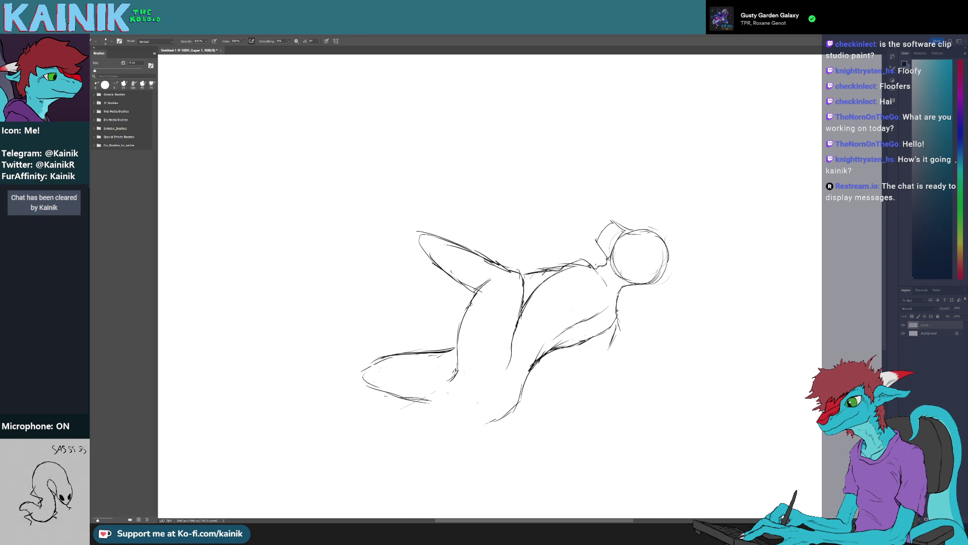
pyautogui.press('r')
pyautogui.moveTo(614, 340)
pyautogui.mouseDown()
pyautogui.moveTo(622, 298)
pyautogui.moveTo(601, 356)
pyautogui.moveTo(634, 326)
pyautogui.mouseUp()
pyautogui.press('r')
pyautogui.press('e')
pyautogui.moveTo(588, 350); pyautogui.dragTo(613, 338)
pyautogui.press('b')
pyautogui.moveTo(623, 305)
pyautogui.mouseDown()
pyautogui.moveTo(618, 330)
pyautogui.moveTo(649, 317)
pyautogui.moveTo(601, 396)
pyautogui.moveTo(530, 366)
pyautogui.mouseUp()
# Rough in a small hand shape and a short forearm stroke above the raised knee
pyautogui.press('r')
pyautogui.moveTo(459, 323)
pyautogui.mouseDown()
pyautogui.moveTo(446, 286)
pyautogui.moveTo(482, 270)
pyautogui.moveTo(459, 277)
pyautogui.moveTo(475, 254)
pyautogui.moveTo(423, 348)
pyautogui.moveTo(399, 323)
pyautogui.mouseUp()
pyautogui.press('b')
pyautogui.press('e')
pyautogui.press('b')
pyautogui.press('e')
pyautogui.press('b')
pyautogui.press('e')
pyautogui.press('b')
pyautogui.press('r')
pyautogui.press('b')
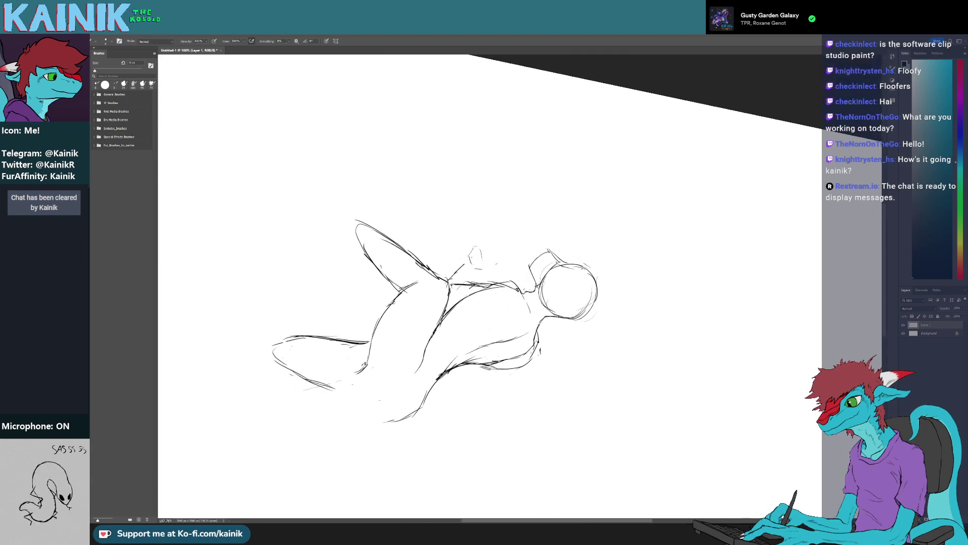
# Draw both edges of the front arm from the shoulder down to the raised knee
pyautogui.press('r')
pyautogui.moveTo(458, 284)
pyautogui.mouseDown()
pyautogui.moveTo(468, 304)
pyautogui.moveTo(501, 320)
pyautogui.mouseUp()
pyautogui.press('e')
pyautogui.press('b')
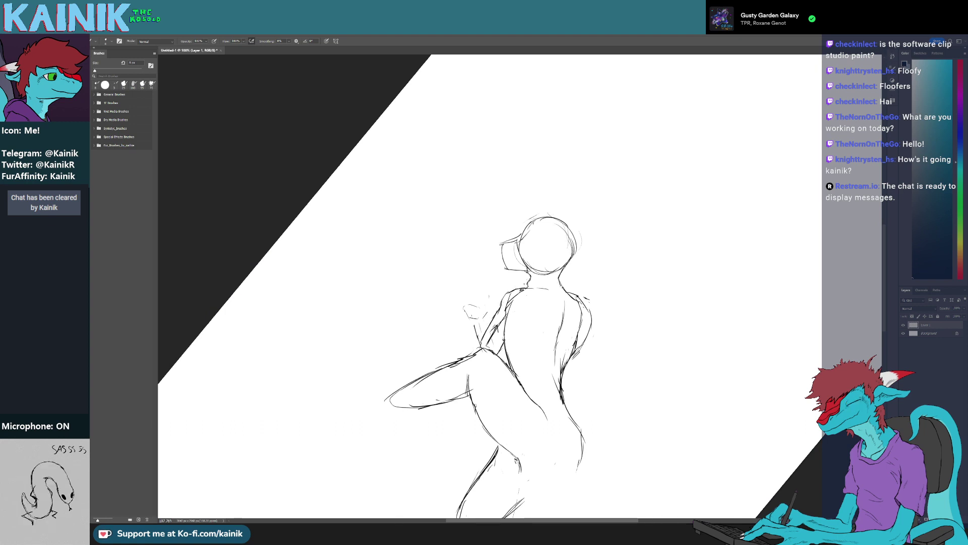
pyautogui.press('r')
pyautogui.moveTo(502, 338)
pyautogui.mouseDown()
pyautogui.moveTo(471, 310)
pyautogui.moveTo(478, 319)
pyautogui.moveTo(507, 313)
pyautogui.mouseUp()
pyautogui.press('b')
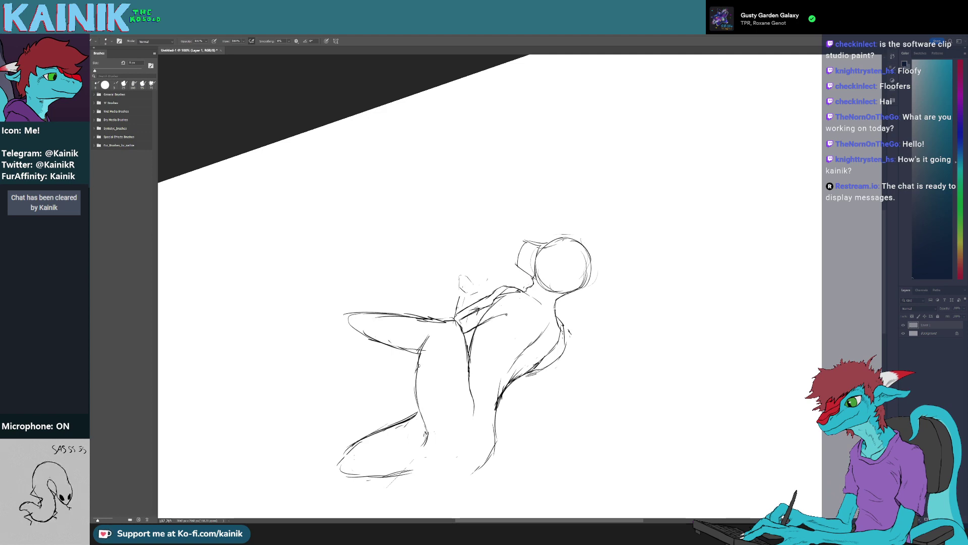
pyautogui.press('r')
pyautogui.moveTo(477, 344); pyautogui.dragTo(572, 383)
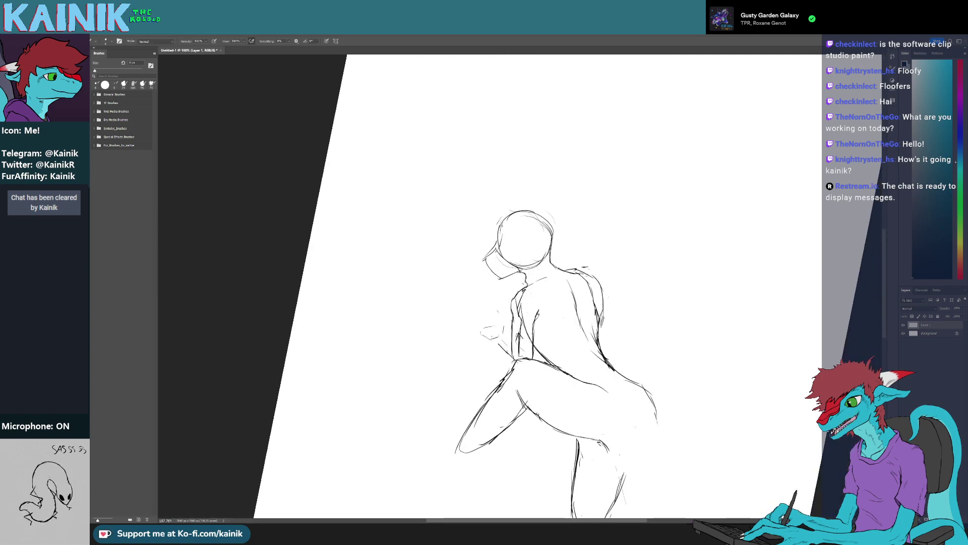
pyautogui.press('r')
pyautogui.moveTo(540, 315)
pyautogui.mouseDown()
pyautogui.moveTo(518, 320)
pyautogui.moveTo(485, 283)
pyautogui.moveTo(500, 310)
pyautogui.moveTo(542, 308)
pyautogui.moveTo(530, 318)
pyautogui.mouseUp()
# Erase the torso strokes running through the front arm and clean up its outline between shoulder and knee
pyautogui.press('e')
pyautogui.press('r')
pyautogui.press('space')
pyautogui.press('e')
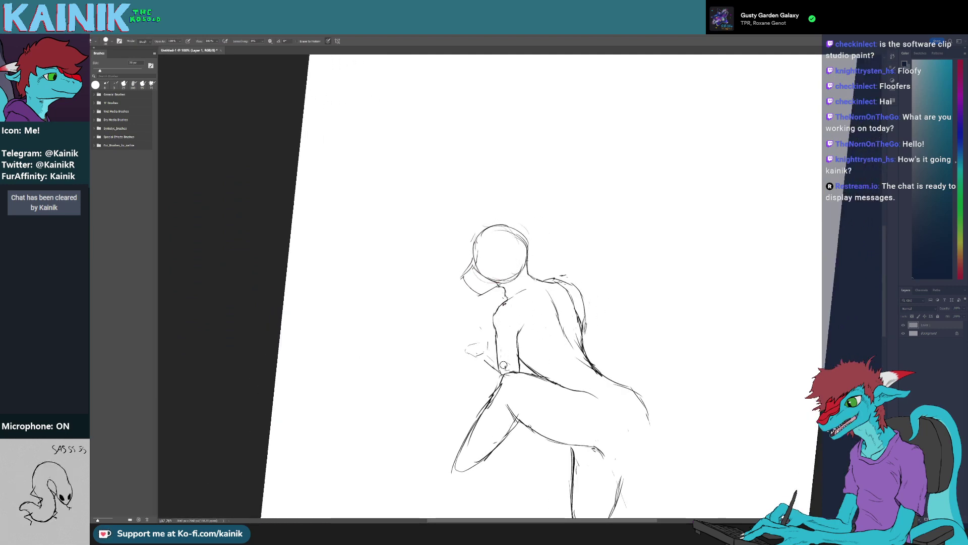
pyautogui.press('r')
pyautogui.moveTo(507, 366)
pyautogui.mouseDown()
pyautogui.moveTo(449, 353)
pyautogui.moveTo(414, 331)
pyautogui.mouseUp()
pyautogui.press('e')
pyautogui.moveTo(450, 252)
pyautogui.mouseDown()
pyautogui.moveTo(460, 368)
pyautogui.moveTo(611, 363)
pyautogui.moveTo(529, 347)
pyautogui.moveTo(477, 380)
pyautogui.moveTo(495, 402)
pyautogui.mouseUp()
pyautogui.press('r')
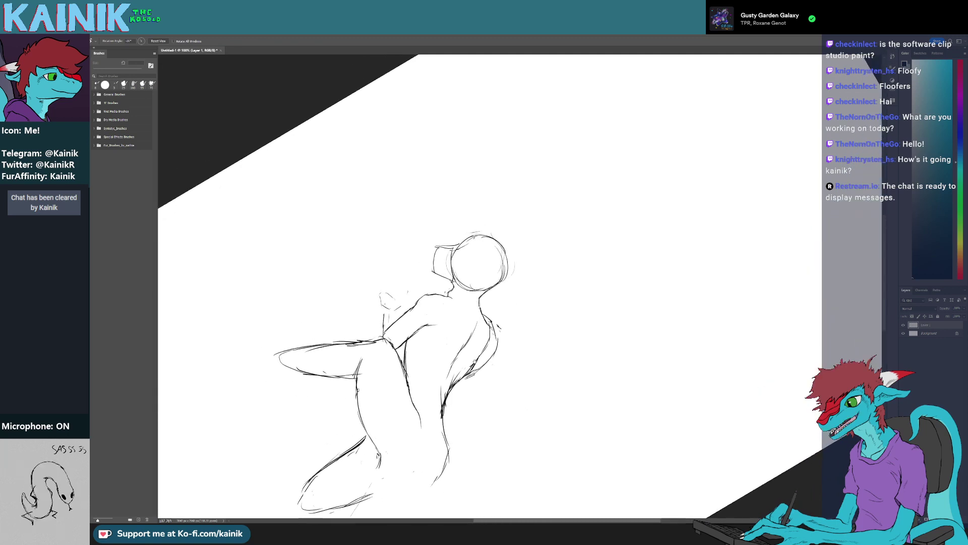
pyautogui.moveTo(454, 336)
pyautogui.mouseDown()
pyautogui.moveTo(490, 300)
pyautogui.moveTo(510, 297)
pyautogui.moveTo(484, 335)
pyautogui.moveTo(492, 329)
pyautogui.mouseUp()
pyautogui.press('e')
pyautogui.press('b')
pyautogui.press('r')
pyautogui.press('e')
pyautogui.press('b')
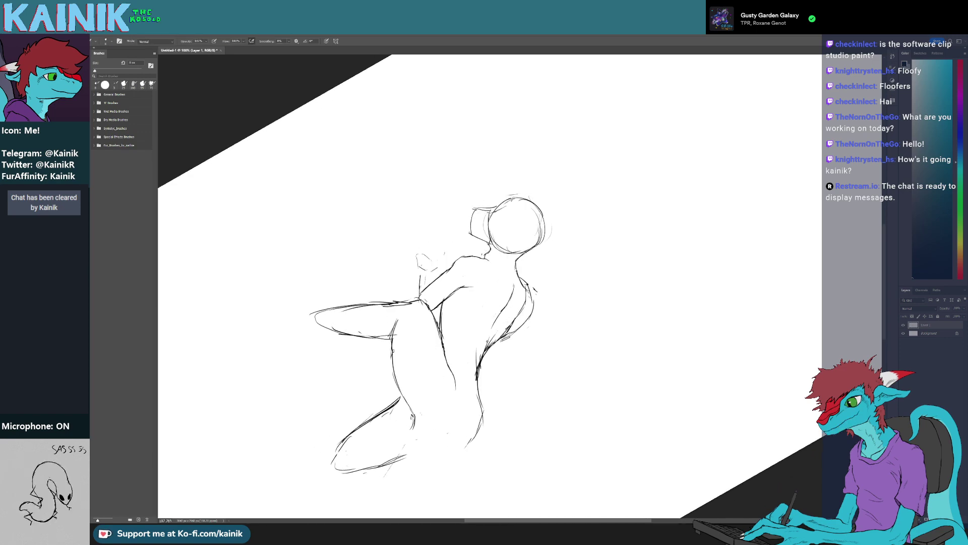
# Erase the doubled strokes at the waist and redraw the lower back as a single clean line
pyautogui.press('r')
pyautogui.moveTo(505, 375)
pyautogui.mouseDown()
pyautogui.moveTo(385, 370)
pyautogui.moveTo(505, 375)
pyautogui.moveTo(429, 387)
pyautogui.moveTo(409, 409)
pyautogui.mouseUp()
pyautogui.press('b')
pyautogui.press('r')
pyautogui.press('space')
pyautogui.moveTo(471, 440); pyautogui.dragTo(534, 446)
pyautogui.press('space')
pyautogui.moveTo(462, 408); pyautogui.dragTo(506, 329)
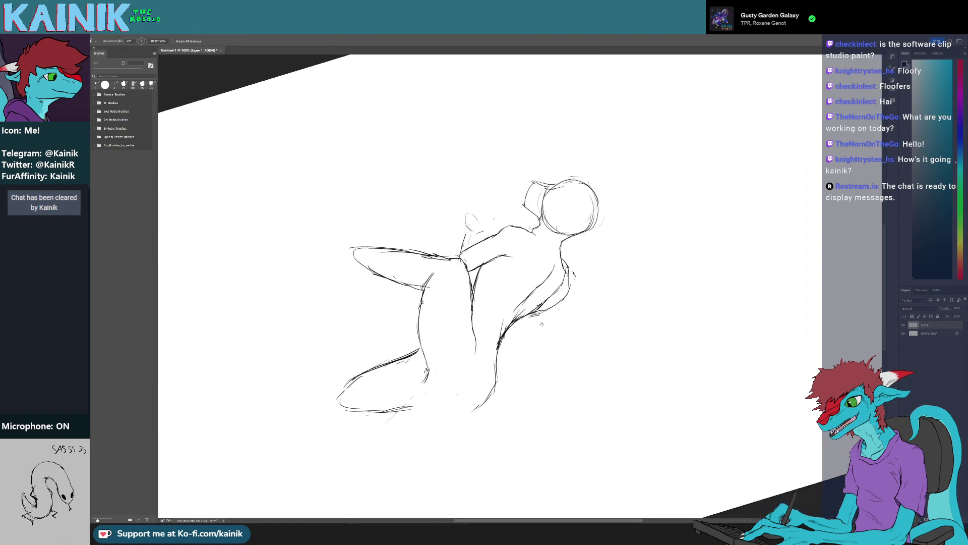
pyautogui.press('e')
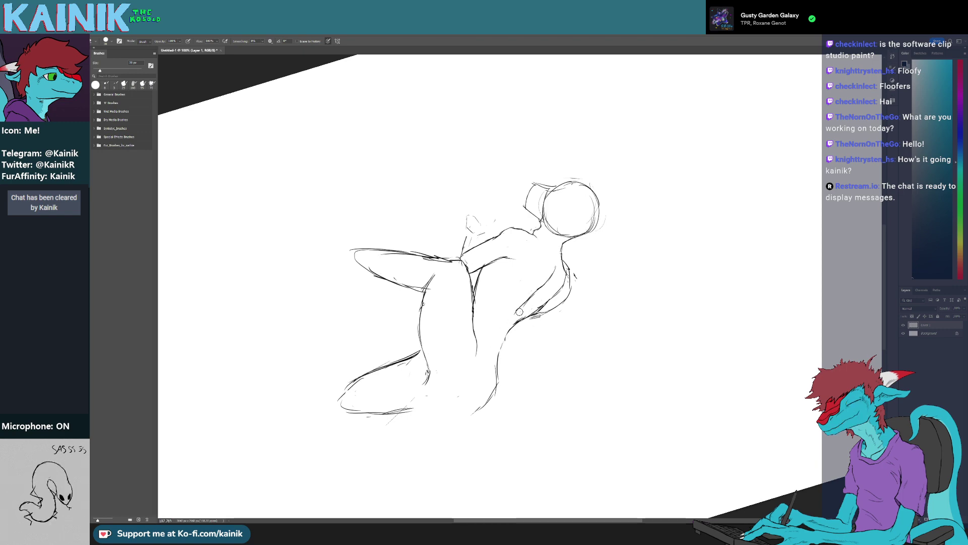
pyautogui.press('b')
# Erase the outer curve of the arm behind the back and redraw it as a slimmer shape from the shoulder
pyautogui.press('r')
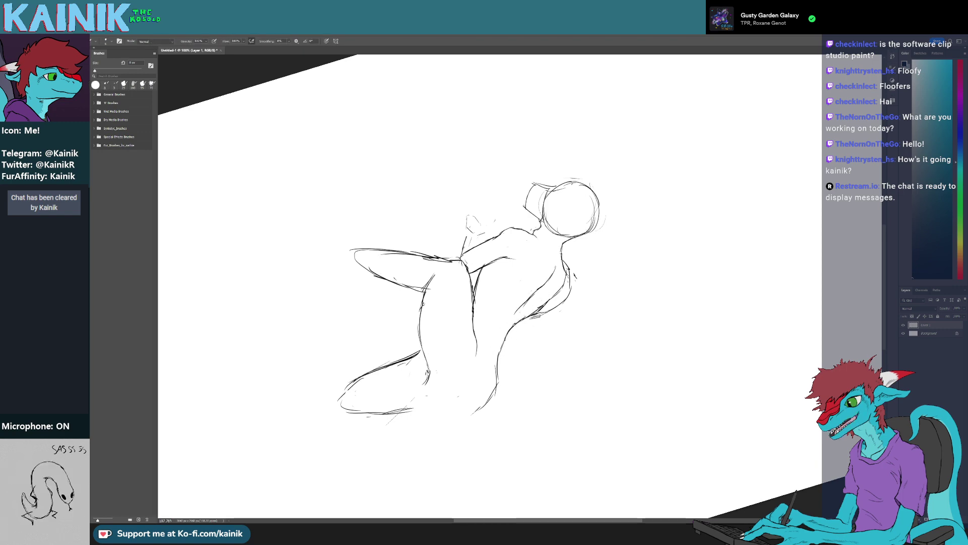
pyautogui.moveTo(524, 359)
pyautogui.mouseDown()
pyautogui.moveTo(512, 364)
pyautogui.moveTo(653, 242)
pyautogui.moveTo(647, 228)
pyautogui.mouseUp()
pyautogui.moveTo(641, 237)
pyautogui.mouseDown()
pyautogui.moveTo(639, 292)
pyautogui.moveTo(545, 398)
pyautogui.mouseUp()
pyautogui.press('e')
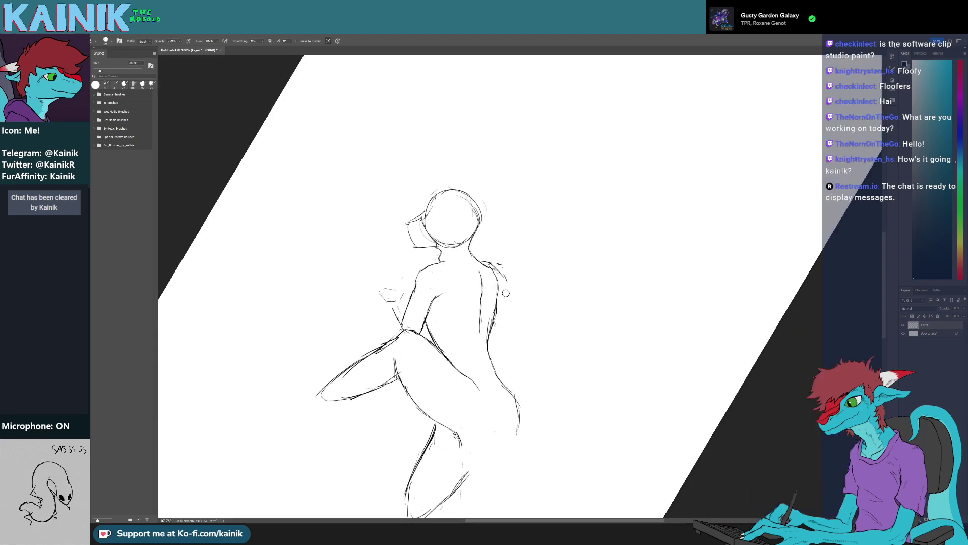
pyautogui.press('b')
pyautogui.moveTo(555, 360)
pyautogui.mouseDown()
pyautogui.moveTo(473, 342)
pyautogui.moveTo(469, 389)
pyautogui.moveTo(489, 397)
pyautogui.moveTo(508, 367)
pyautogui.mouseUp()
pyautogui.press('e')
pyautogui.moveTo(513, 364)
pyautogui.mouseDown()
pyautogui.moveTo(577, 327)
pyautogui.moveTo(542, 323)
pyautogui.moveTo(555, 310)
pyautogui.moveTo(548, 323)
pyautogui.mouseUp()
pyautogui.press('b')
pyautogui.press('r')
pyautogui.moveTo(585, 345)
pyautogui.mouseDown()
pyautogui.moveTo(539, 366)
pyautogui.moveTo(551, 371)
pyautogui.mouseUp()
pyautogui.press('b')
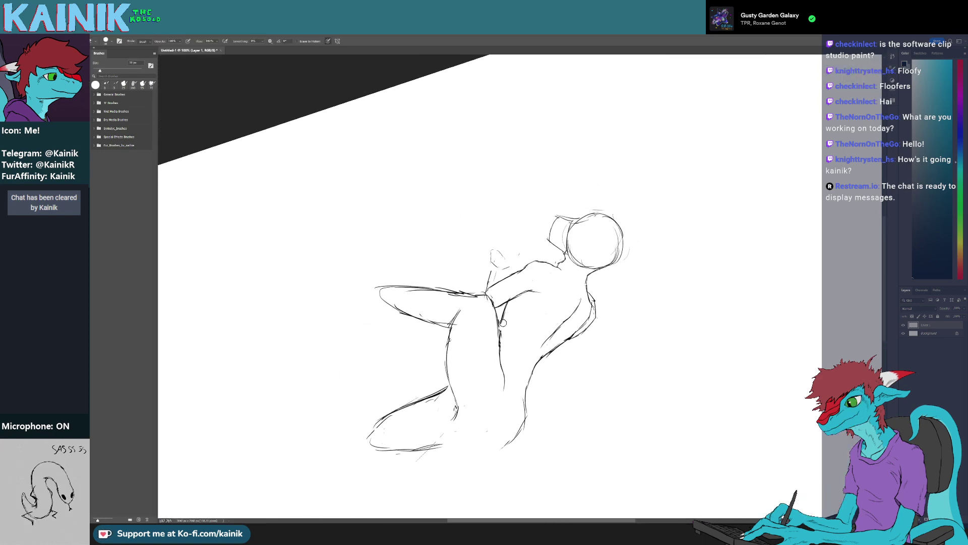
# Clean up the strokes where the raised thigh meets the torso and draw the underside of the buttock
pyautogui.press('b')
pyautogui.press('r')
pyautogui.press('e')
pyautogui.moveTo(479, 307)
pyautogui.mouseDown()
pyautogui.moveTo(477, 271)
pyautogui.moveTo(492, 309)
pyautogui.moveTo(559, 346)
pyautogui.moveTo(537, 368)
pyautogui.moveTo(569, 360)
pyautogui.moveTo(553, 387)
pyautogui.mouseUp()
pyautogui.press('r')
pyautogui.press('e')
pyautogui.press('b')
pyautogui.press('r')
pyautogui.press('e')
pyautogui.press('b')
pyautogui.moveTo(571, 352)
pyautogui.mouseDown()
pyautogui.moveTo(534, 398)
pyautogui.moveTo(483, 410)
pyautogui.moveTo(432, 334)
pyautogui.moveTo(473, 327)
pyautogui.mouseUp()
# Lasso the folded lower leg, move it closer to the thigh and hip, and deselect it
pyautogui.press('r')
pyautogui.press('l')
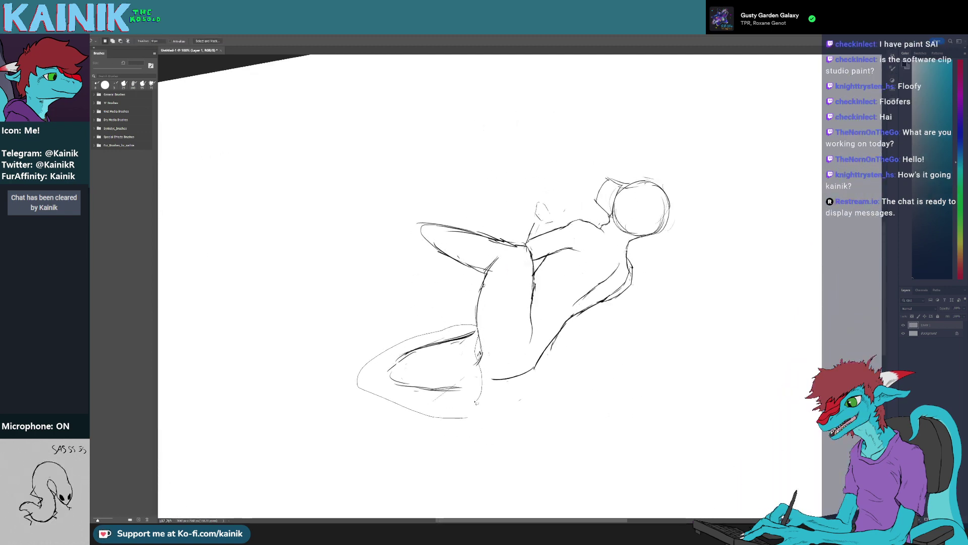
pyautogui.moveTo(476, 402); pyautogui.dragTo(477, 406)
pyautogui.hotkey('ctrl', 't')
pyautogui.moveTo(426, 372)
pyautogui.mouseDown()
pyautogui.moveTo(439, 346)
pyautogui.moveTo(443, 355)
pyautogui.mouseUp()
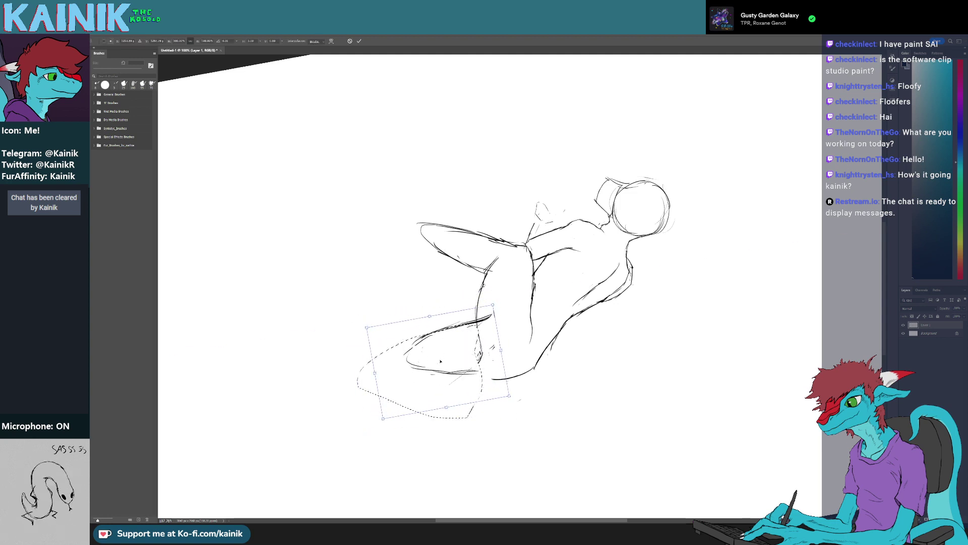
pyautogui.press('Return')
pyautogui.hotkey('ctrl', 'd')
# Erase the overlapping strokes at the moved lower leg and connect its outline to the thigh and buttock
pyautogui.press('b')
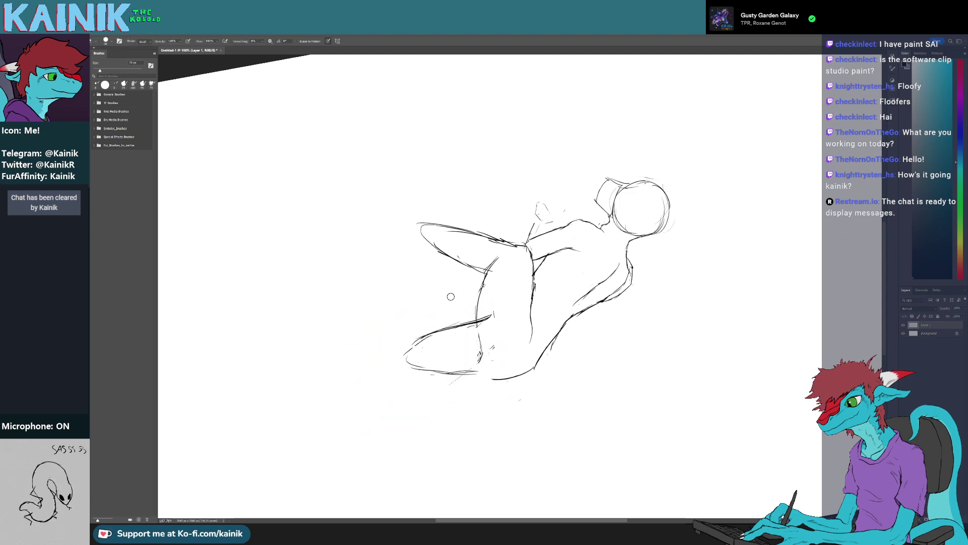
pyautogui.moveTo(477, 328)
pyautogui.mouseDown()
pyautogui.moveTo(488, 357)
pyautogui.moveTo(483, 330)
pyautogui.moveTo(608, 348)
pyautogui.moveTo(591, 344)
pyautogui.moveTo(568, 359)
pyautogui.moveTo(561, 382)
pyautogui.mouseUp()
pyautogui.press('e')
pyautogui.press('r')
pyautogui.press('b')
pyautogui.press('r')
pyautogui.moveTo(595, 420)
pyautogui.mouseDown()
pyautogui.moveTo(571, 428)
pyautogui.moveTo(446, 379)
pyautogui.moveTo(447, 440)
pyautogui.moveTo(491, 424)
pyautogui.mouseUp()
pyautogui.moveTo(493, 425); pyautogui.dragTo(595, 355)
# Erase the stroke along the underside of the lower leg between its tip and the buttock
pyautogui.press('b')
pyautogui.scroll(-3, 585, 341)
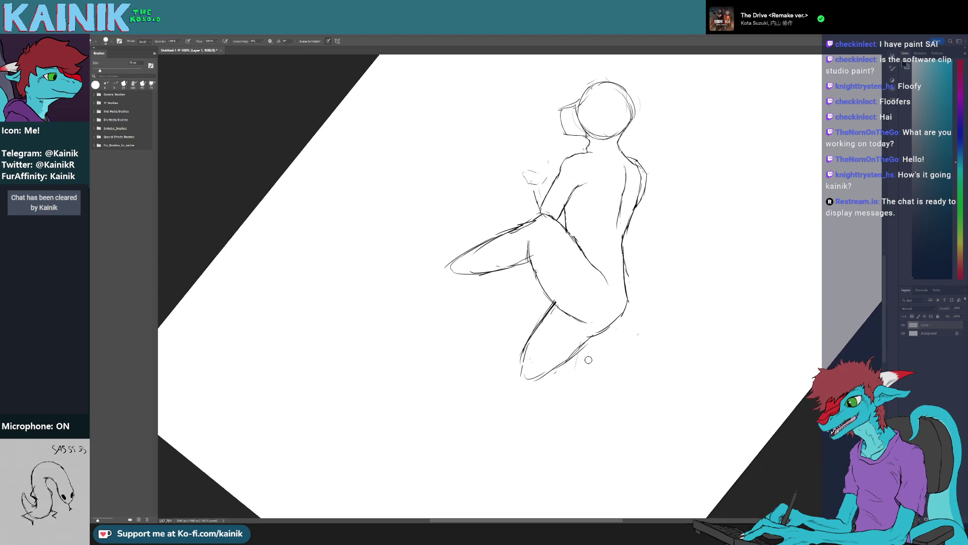
pyautogui.moveTo(599, 355); pyautogui.dragTo(561, 367)
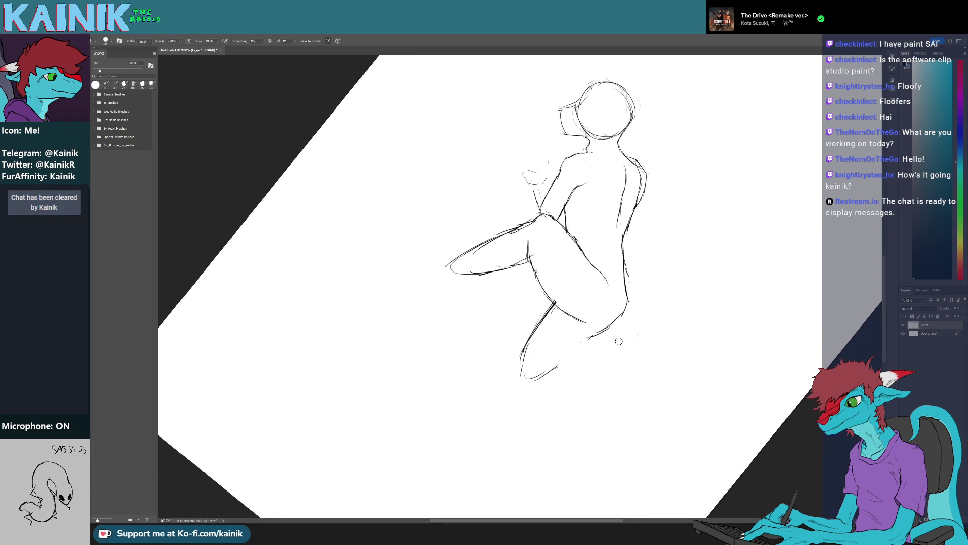
# Redraw the buttock curve and connect it to the rounded outline of the folded lower leg
pyautogui.press('b')
pyautogui.moveTo(608, 329)
pyautogui.mouseDown()
pyautogui.moveTo(558, 367)
pyautogui.moveTo(631, 337)
pyautogui.moveTo(626, 284)
pyautogui.mouseUp()
pyautogui.press('r')
pyautogui.press('space')
pyautogui.moveTo(625, 284)
pyautogui.mouseDown()
pyautogui.moveTo(516, 367)
pyautogui.moveTo(502, 398)
pyautogui.moveTo(437, 364)
pyautogui.mouseUp()
pyautogui.press('space')
pyautogui.moveTo(540, 323); pyautogui.dragTo(519, 412)
pyautogui.moveTo(519, 421); pyautogui.dragTo(450, 403)
# Tidy the folded lower leg's outline and erase the overlapping strokes at the waist behind the arm
pyautogui.press('e')
pyautogui.moveTo(420, 360); pyautogui.dragTo(447, 318)
pyautogui.press('b')
pyautogui.press('r')
pyautogui.moveTo(435, 386); pyautogui.dragTo(497, 391)
pyautogui.moveTo(497, 391); pyautogui.dragTo(552, 347)
pyautogui.moveTo(524, 414)
pyautogui.mouseDown()
pyautogui.moveTo(482, 415)
pyautogui.moveTo(428, 385)
pyautogui.mouseUp()
pyautogui.moveTo(495, 335)
pyautogui.mouseDown()
pyautogui.moveTo(464, 425)
pyautogui.moveTo(600, 406)
pyautogui.mouseUp()
pyautogui.press('b')
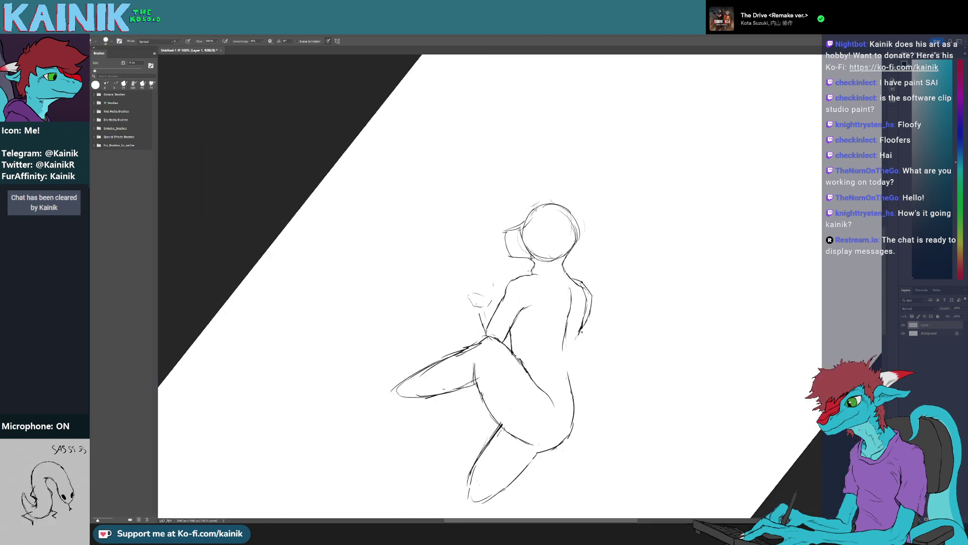
# Redraw the waist line between the rear arm and the hip, and erase the overlap beneath the elbow
pyautogui.press('b')
pyautogui.moveTo(583, 330)
pyautogui.mouseDown()
pyautogui.moveTo(566, 359)
pyautogui.moveTo(490, 380)
pyautogui.moveTo(467, 369)
pyautogui.mouseUp()
pyautogui.press('e')
pyautogui.press('b')
pyautogui.press('r')
pyautogui.moveTo(468, 335)
pyautogui.mouseDown()
pyautogui.moveTo(471, 369)
pyautogui.moveTo(566, 350)
pyautogui.moveTo(554, 376)
pyautogui.moveTo(568, 364)
pyautogui.mouseUp()
pyautogui.press('e')
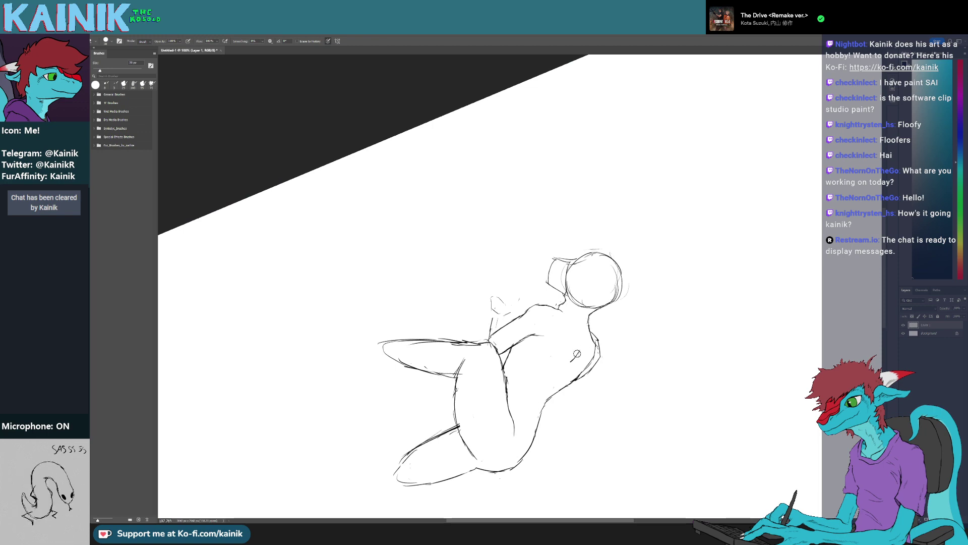
pyautogui.press('b')
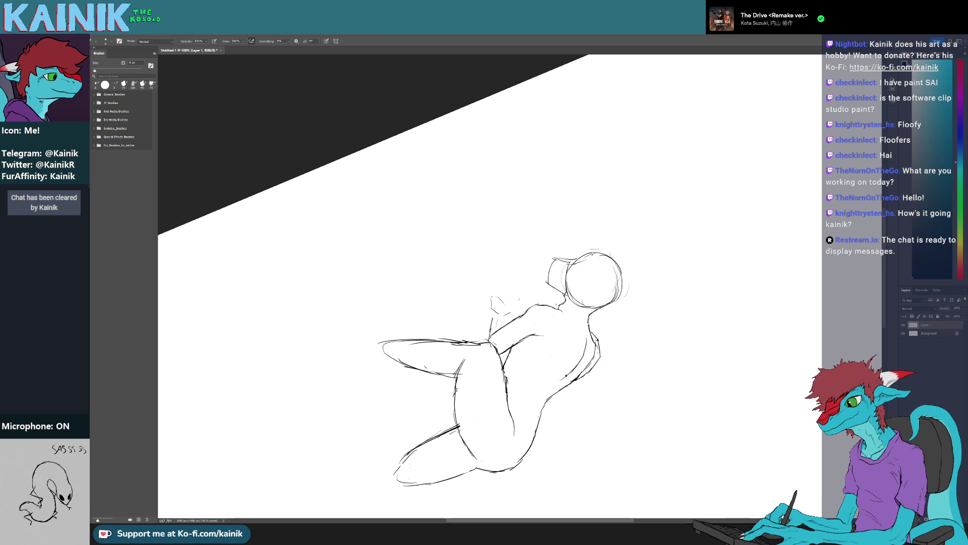
# Erase the outer outline of the rear upper arm and redraw it from the shoulder to the elbow
pyautogui.press('r')
pyautogui.moveTo(559, 396)
pyautogui.mouseDown()
pyautogui.moveTo(748, 393)
pyautogui.moveTo(751, 383)
pyautogui.mouseUp()
pyautogui.moveTo(704, 399)
pyautogui.mouseDown()
pyautogui.moveTo(668, 435)
pyautogui.moveTo(489, 448)
pyautogui.mouseUp()
pyautogui.press('e')
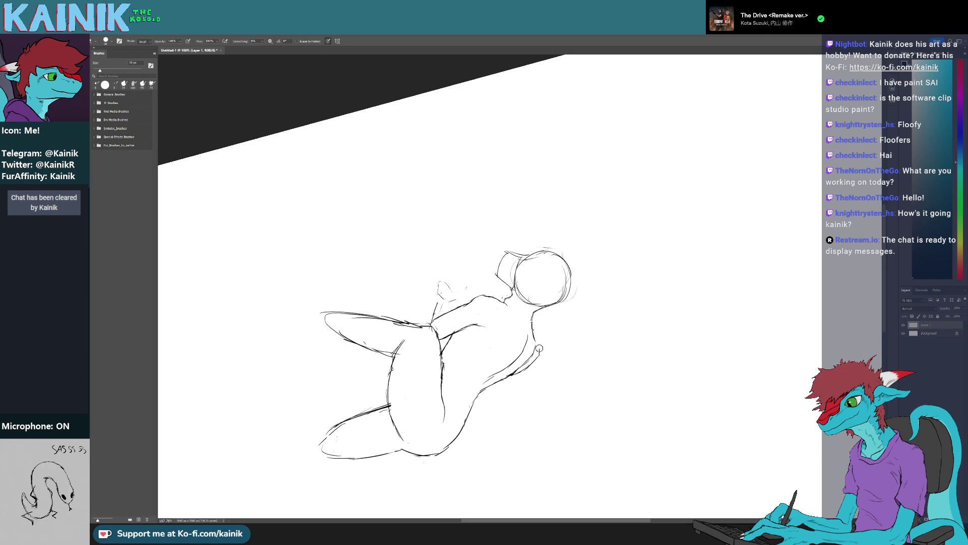
pyautogui.press('b')
pyautogui.moveTo(534, 337)
pyautogui.mouseDown()
pyautogui.moveTo(536, 350)
pyautogui.moveTo(581, 222)
pyautogui.moveTo(506, 218)
pyautogui.mouseUp()
pyautogui.press('r')
pyautogui.press('e')
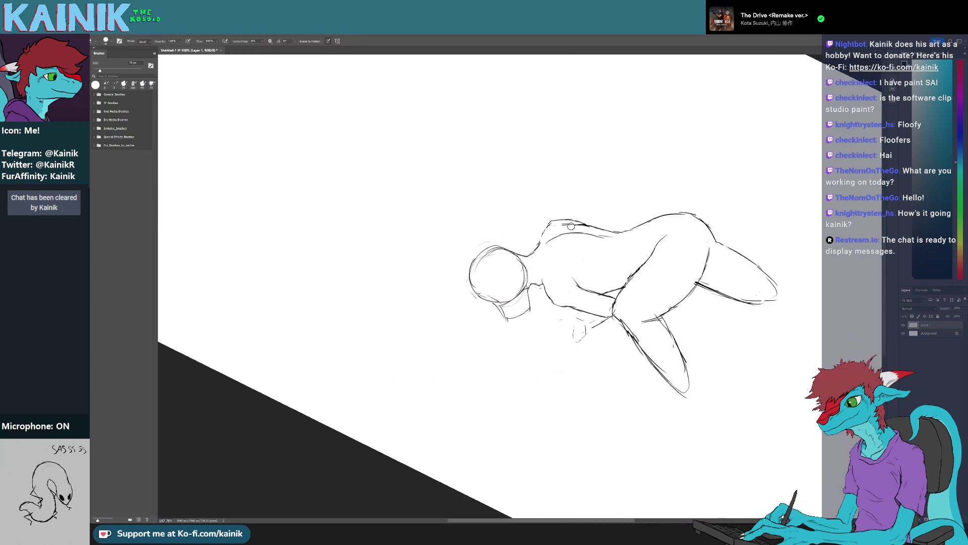
# Clean up the doubled strokes on the rear arm and refine its contour from shoulder to elbow
pyautogui.press('r')
pyautogui.moveTo(570, 227)
pyautogui.mouseDown()
pyautogui.moveTo(540, 328)
pyautogui.moveTo(552, 360)
pyautogui.moveTo(479, 349)
pyautogui.moveTo(500, 341)
pyautogui.mouseUp()
pyautogui.press('b')
pyautogui.press('r')
pyautogui.press('e')
pyautogui.press('b')
pyautogui.press('r')
pyautogui.moveTo(510, 404)
pyautogui.mouseDown()
pyautogui.moveTo(520, 405)
pyautogui.moveTo(618, 214)
pyautogui.mouseUp()
pyautogui.press('space')
pyautogui.moveTo(671, 244)
pyautogui.mouseDown()
pyautogui.moveTo(609, 283)
pyautogui.moveTo(587, 224)
pyautogui.mouseUp()
pyautogui.press('r')
pyautogui.press('b')
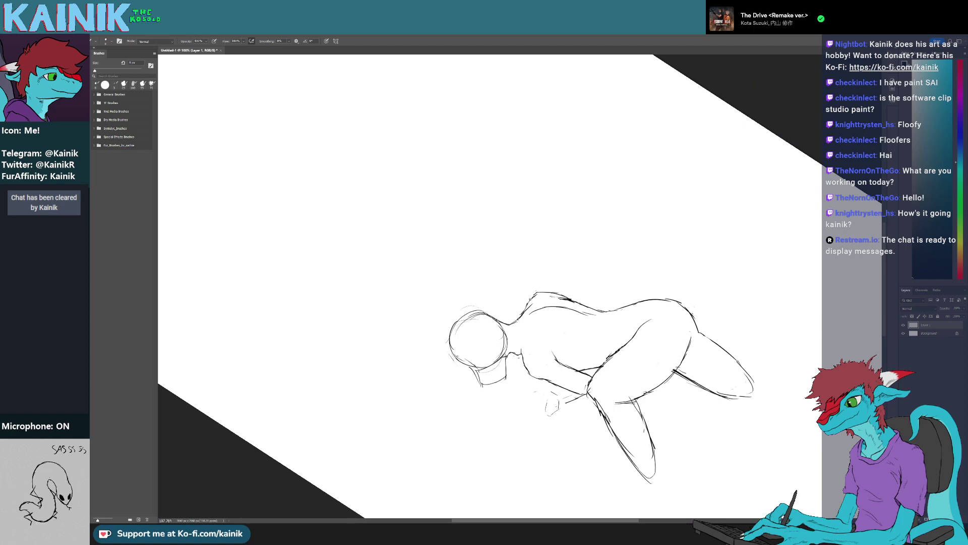
# Reinforce the raised leg's shin line near the knee and erase stray strokes along the thigh
pyautogui.press('r')
pyautogui.moveTo(629, 279)
pyautogui.mouseDown()
pyautogui.moveTo(424, 323)
pyautogui.moveTo(413, 304)
pyautogui.moveTo(451, 304)
pyautogui.mouseUp()
pyautogui.press('space')
pyautogui.press('b')
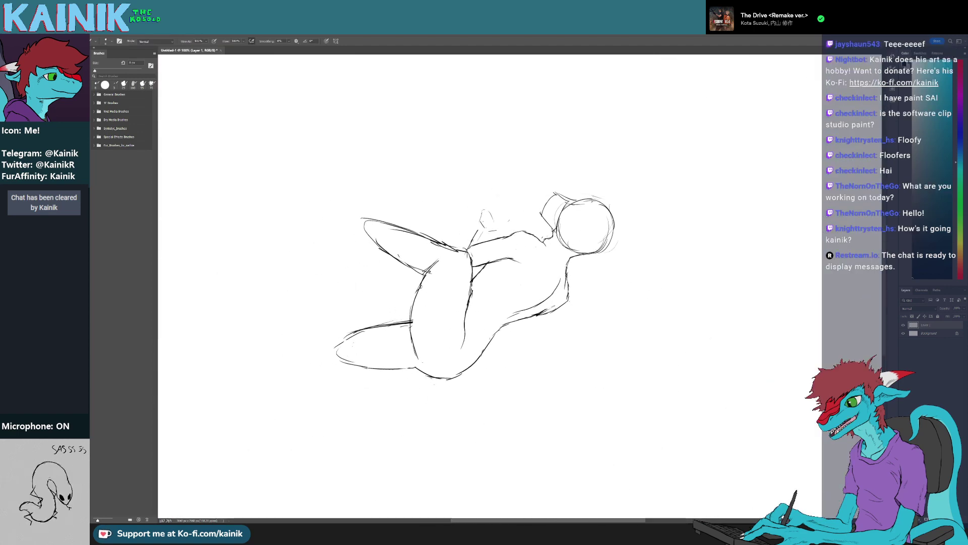
pyautogui.moveTo(417, 233); pyautogui.dragTo(439, 248)
pyautogui.press('e')
pyautogui.moveTo(451, 289); pyautogui.dragTo(456, 294)
pyautogui.press('r')
pyautogui.moveTo(443, 337)
pyautogui.mouseDown()
pyautogui.moveTo(673, 299)
pyautogui.moveTo(575, 258)
pyautogui.mouseUp()
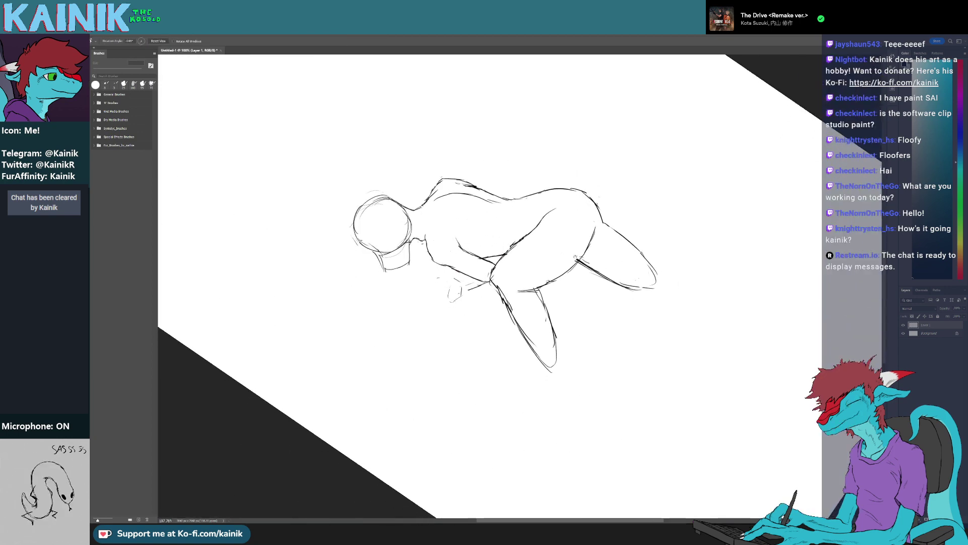
pyautogui.press('b')
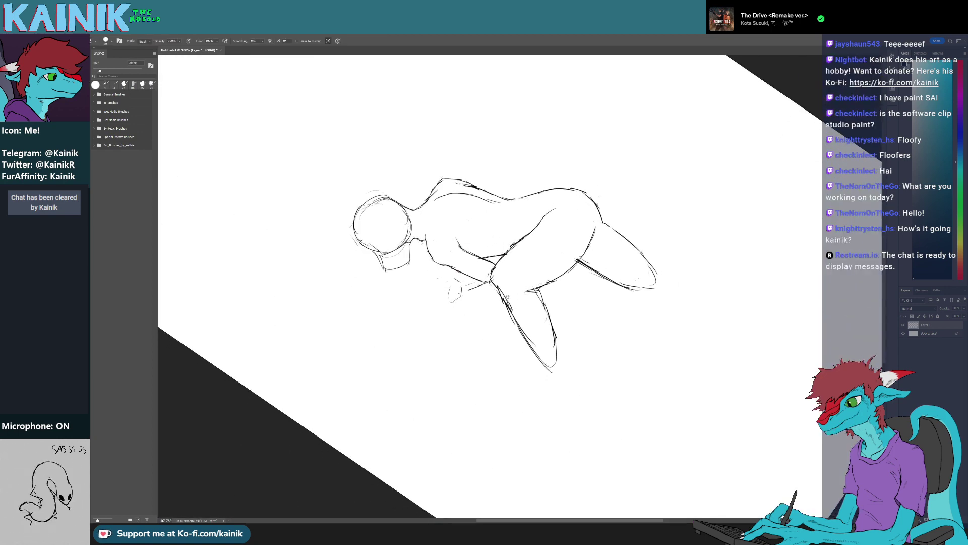
# Erase the overlapping strokes at the front of the raised knee and refine the knee's contour
pyautogui.moveTo(508, 296); pyautogui.dragTo(509, 318)
pyautogui.press('r')
pyautogui.moveTo(475, 375); pyautogui.dragTo(520, 386)
pyautogui.press('b')
pyautogui.press('r')
pyautogui.moveTo(504, 348)
pyautogui.mouseDown()
pyautogui.moveTo(480, 255)
pyautogui.moveTo(489, 250)
pyautogui.moveTo(496, 261)
pyautogui.moveTo(484, 288)
pyautogui.mouseUp()
pyautogui.press('e')
pyautogui.press('b')
pyautogui.press('Escape')
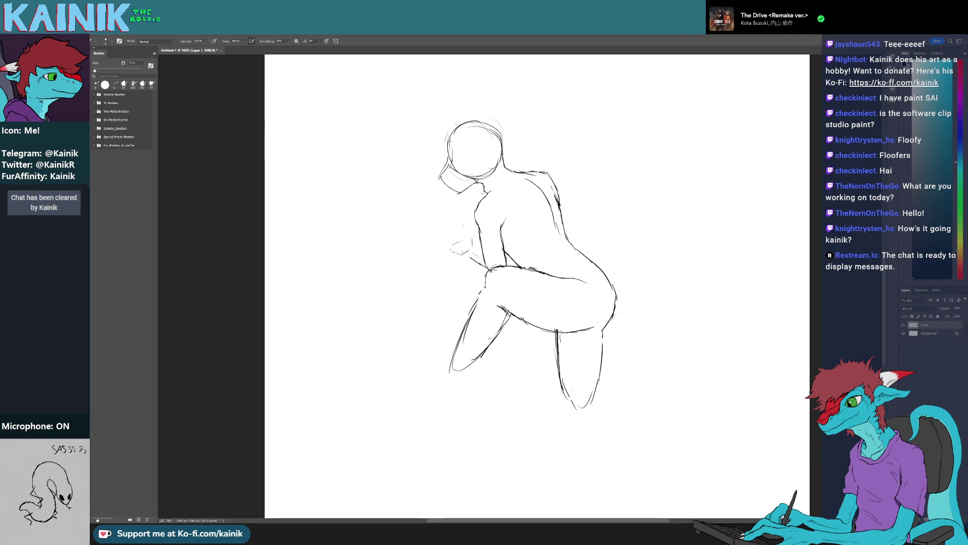
# Extend the other leg with shin and calf lines below the knee, and erase the old rounded tip
pyautogui.press('r')
pyautogui.moveTo(475, 331); pyautogui.dragTo(343, 263)
pyautogui.press('b')
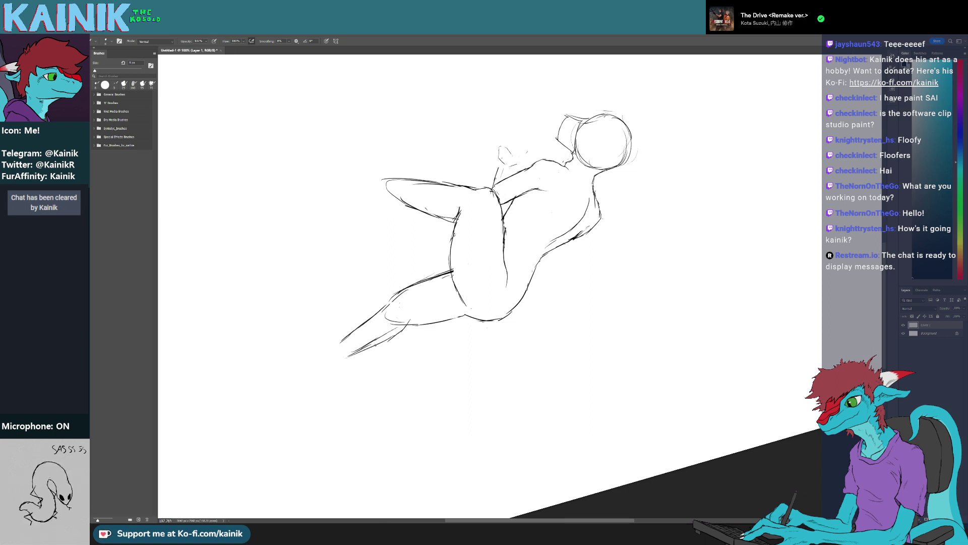
pyautogui.moveTo(350, 382); pyautogui.dragTo(401, 416)
pyautogui.press('e')
pyautogui.moveTo(413, 376); pyautogui.dragTo(395, 396)
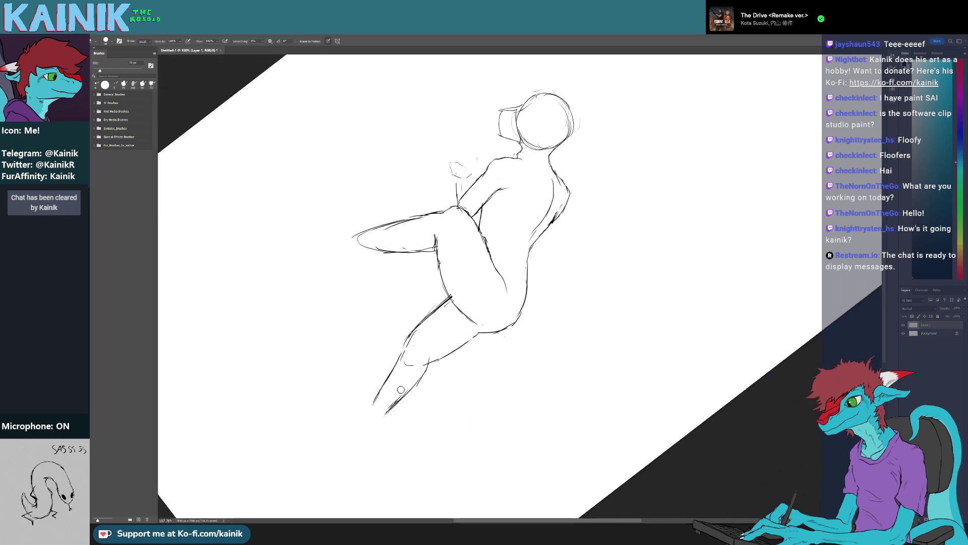
pyautogui.moveTo(407, 358); pyautogui.dragTo(415, 345)
# Close the outline at the front of the extended leg's knee and erase doubled strokes along its thigh
pyautogui.press('b')
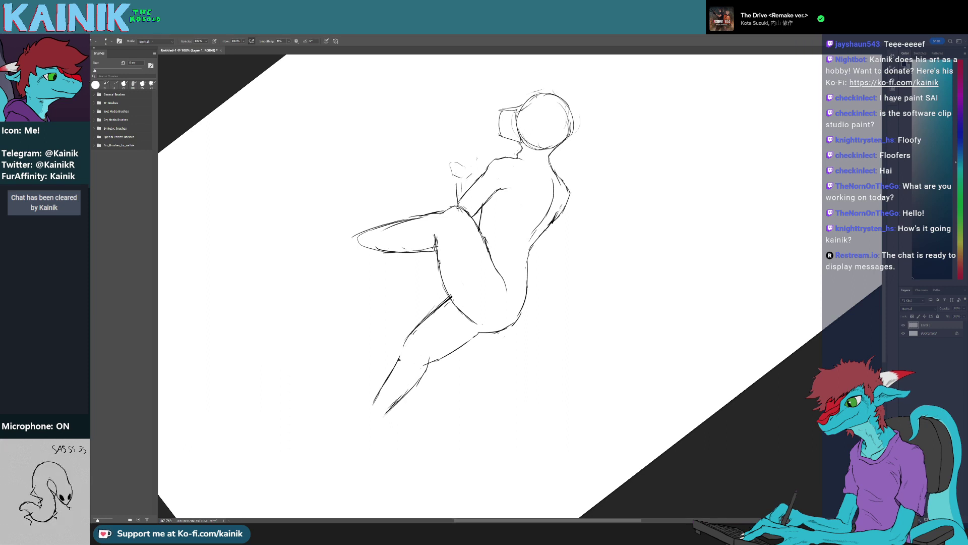
pyautogui.press('e')
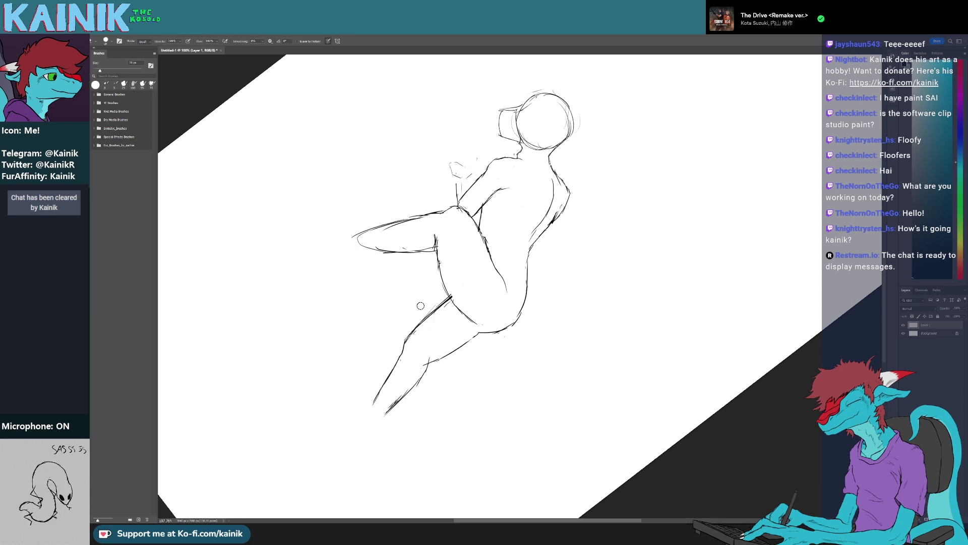
pyautogui.moveTo(420, 306); pyautogui.dragTo(407, 339)
pyautogui.press('b')
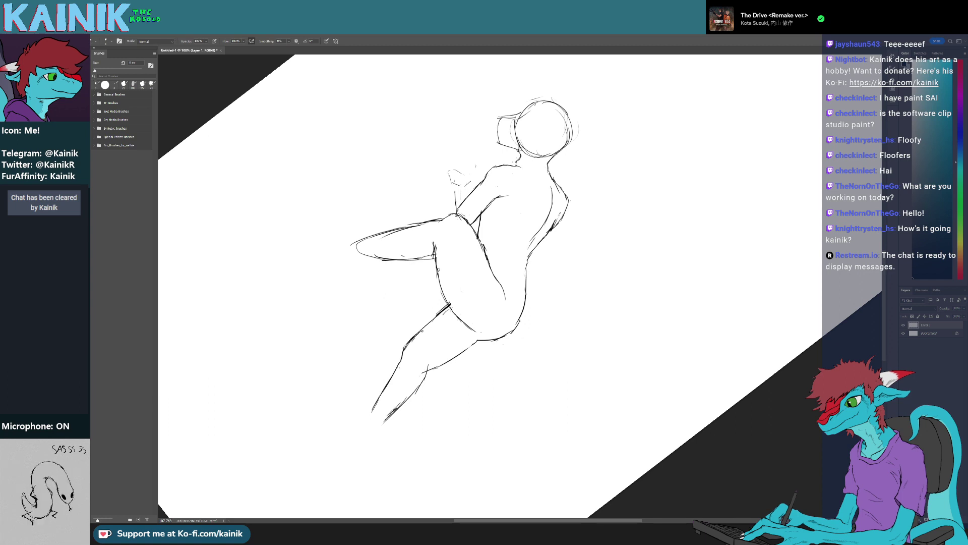
pyautogui.press('e')
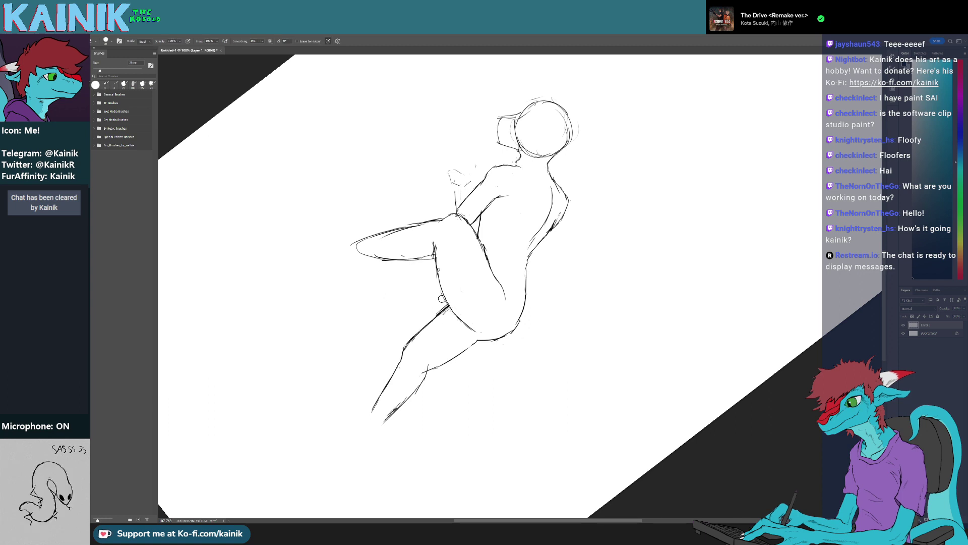
pyautogui.moveTo(433, 291); pyautogui.dragTo(402, 232)
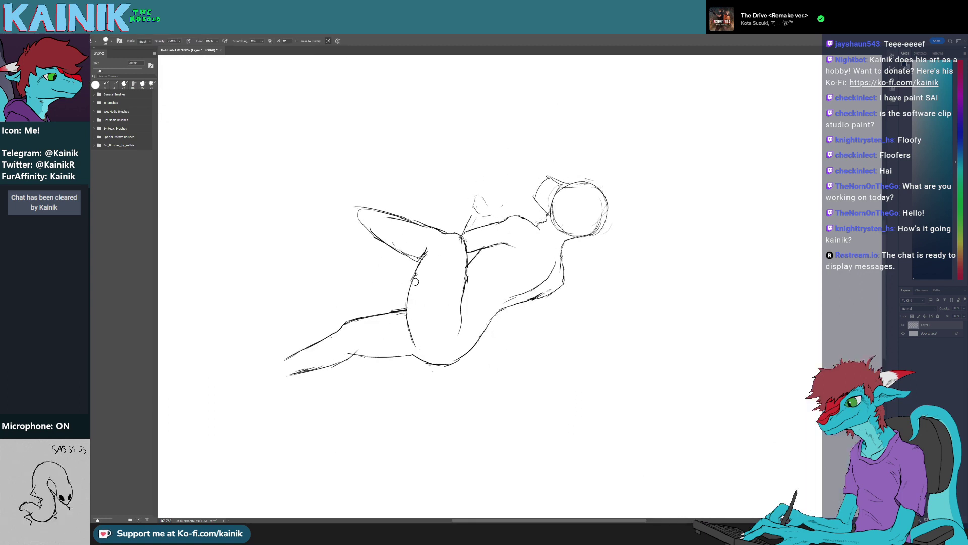
pyautogui.moveTo(422, 263)
pyautogui.mouseDown()
pyautogui.moveTo(476, 374)
pyautogui.moveTo(509, 340)
pyautogui.mouseUp()
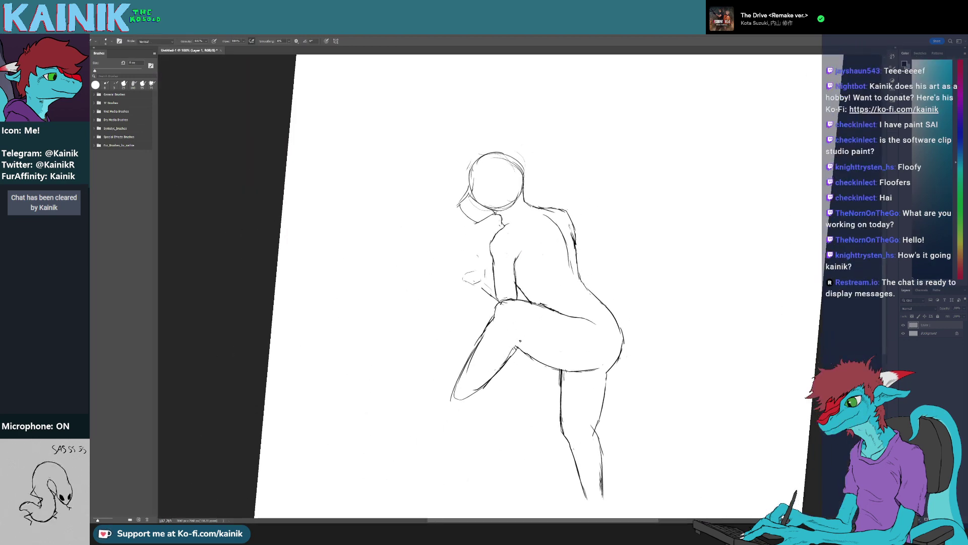
# Join the raised leg's calf to the underside of its thigh and trim the stroke crossing behind the knee
pyautogui.press('r')
pyautogui.moveTo(486, 376)
pyautogui.mouseDown()
pyautogui.moveTo(407, 385)
pyautogui.moveTo(501, 309)
pyautogui.mouseUp()
pyautogui.moveTo(434, 397); pyautogui.dragTo(499, 406)
pyautogui.press('e')
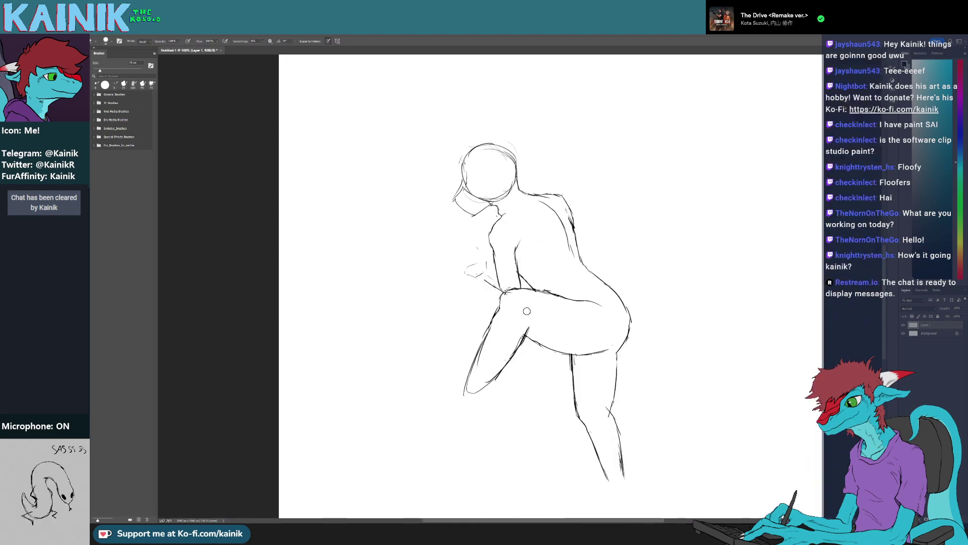
pyautogui.press('r')
pyautogui.moveTo(531, 338)
pyautogui.mouseDown()
pyautogui.moveTo(478, 317)
pyautogui.moveTo(470, 300)
pyautogui.mouseUp()
# Reshape the raised lower leg by redrawing its shin and calf outlines from the knee downward
pyautogui.press('b')
pyautogui.press('r')
pyautogui.moveTo(464, 303)
pyautogui.mouseDown()
pyautogui.moveTo(496, 339)
pyautogui.moveTo(530, 345)
pyautogui.moveTo(476, 386)
pyautogui.mouseUp()
pyautogui.press('e')
pyautogui.press('b')
pyautogui.moveTo(522, 335)
pyautogui.mouseDown()
pyautogui.moveTo(437, 402)
pyautogui.moveTo(441, 425)
pyautogui.mouseUp()
pyautogui.press('r')
pyautogui.press('space')
pyautogui.press('e')
pyautogui.press('b')
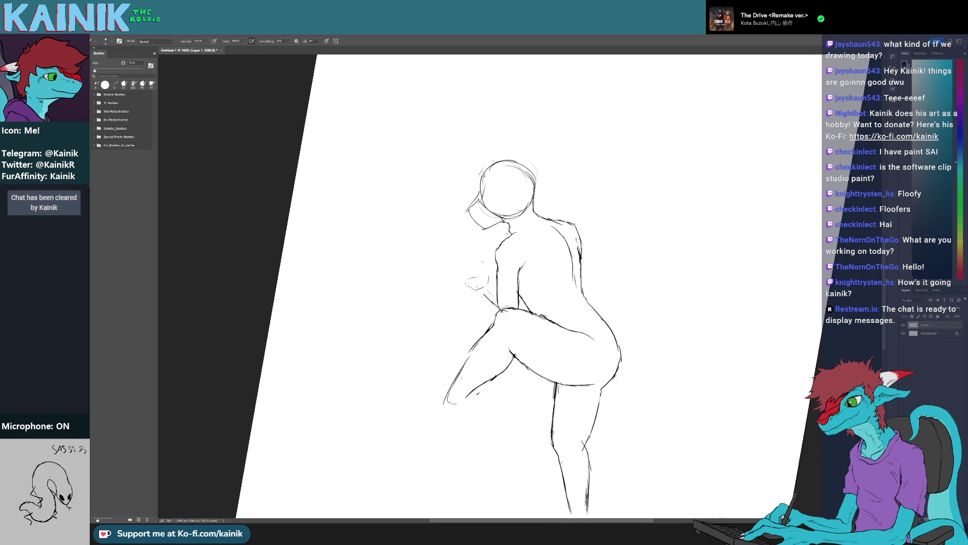
# Erase the lower part of the raised leg's shin and redraw it tapering into a rounded ankle end
pyautogui.press('e')
pyautogui.press('b')
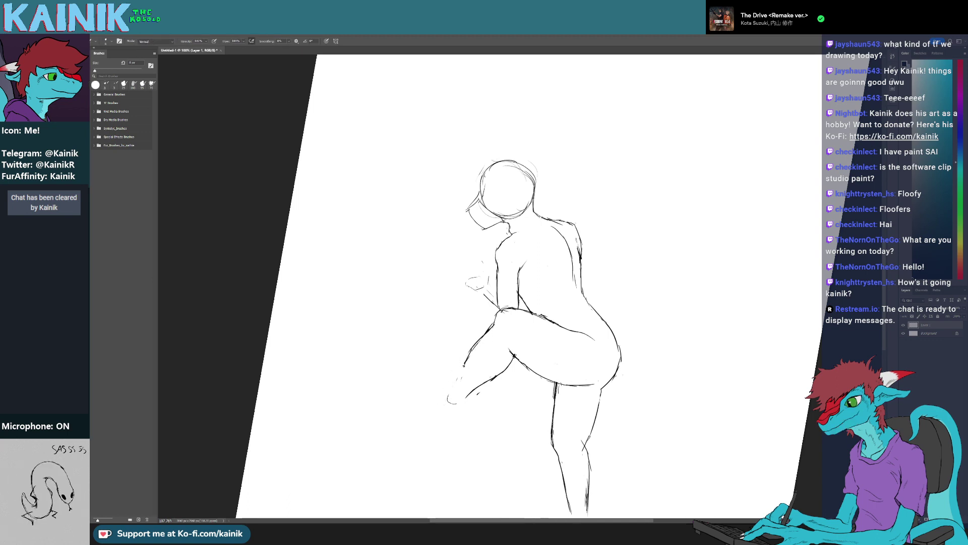
pyautogui.press('r')
pyautogui.moveTo(467, 399)
pyautogui.mouseDown()
pyautogui.moveTo(401, 324)
pyautogui.moveTo(417, 395)
pyautogui.moveTo(414, 314)
pyautogui.moveTo(522, 379)
pyautogui.moveTo(345, 310)
pyautogui.moveTo(433, 340)
pyautogui.moveTo(436, 329)
pyautogui.moveTo(451, 331)
pyautogui.mouseUp()
pyautogui.press('e')
pyautogui.press('r')
pyautogui.press('r')
pyautogui.press('b')
pyautogui.press('r')
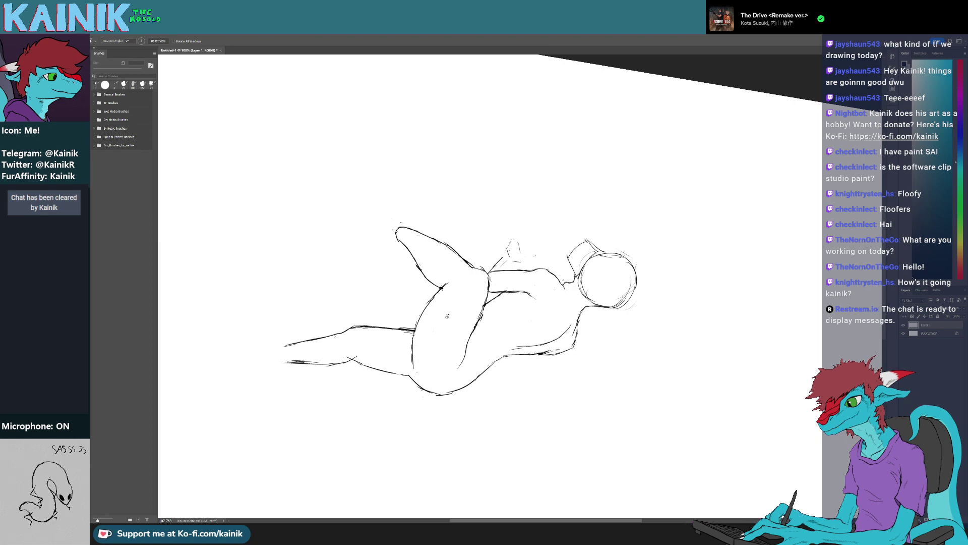
# Erase the crossing strokes at the back of the extended leg's knee
pyautogui.moveTo(506, 332); pyautogui.dragTo(613, 359)
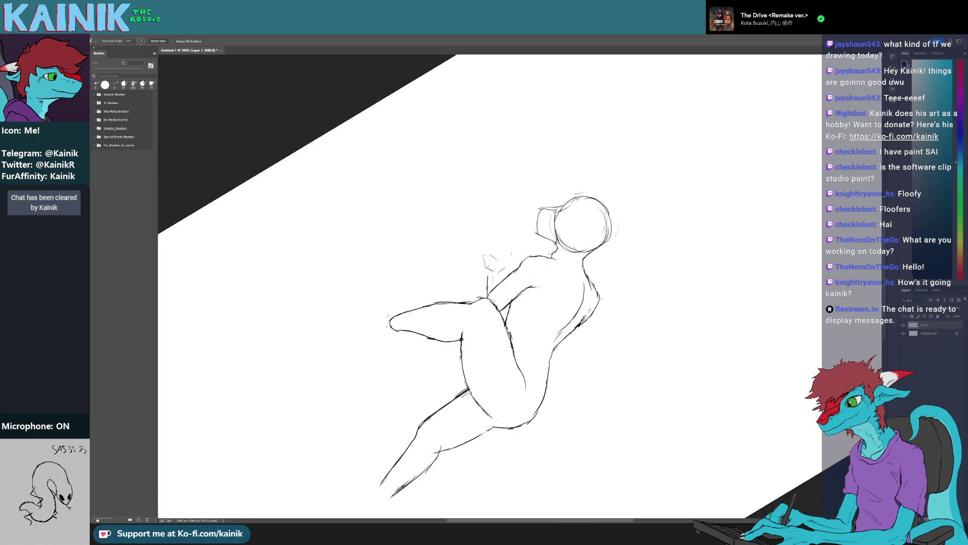
pyautogui.press('b')
pyautogui.press('r')
pyautogui.moveTo(573, 416)
pyautogui.mouseDown()
pyautogui.moveTo(524, 437)
pyautogui.moveTo(439, 433)
pyautogui.moveTo(464, 439)
pyautogui.moveTo(510, 417)
pyautogui.moveTo(498, 415)
pyautogui.moveTo(499, 393)
pyautogui.mouseUp()
pyautogui.press('b')
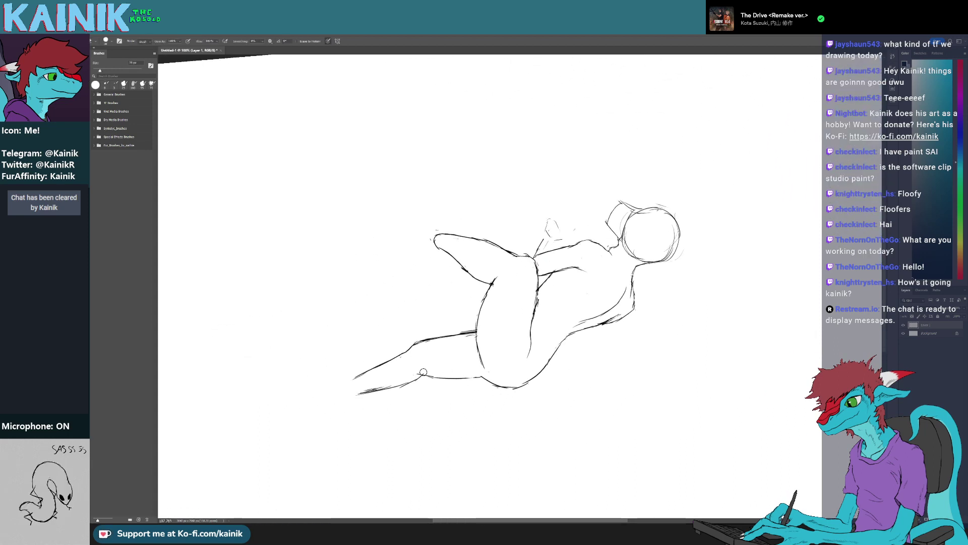
pyautogui.press('r')
pyautogui.moveTo(423, 372); pyautogui.dragTo(469, 428)
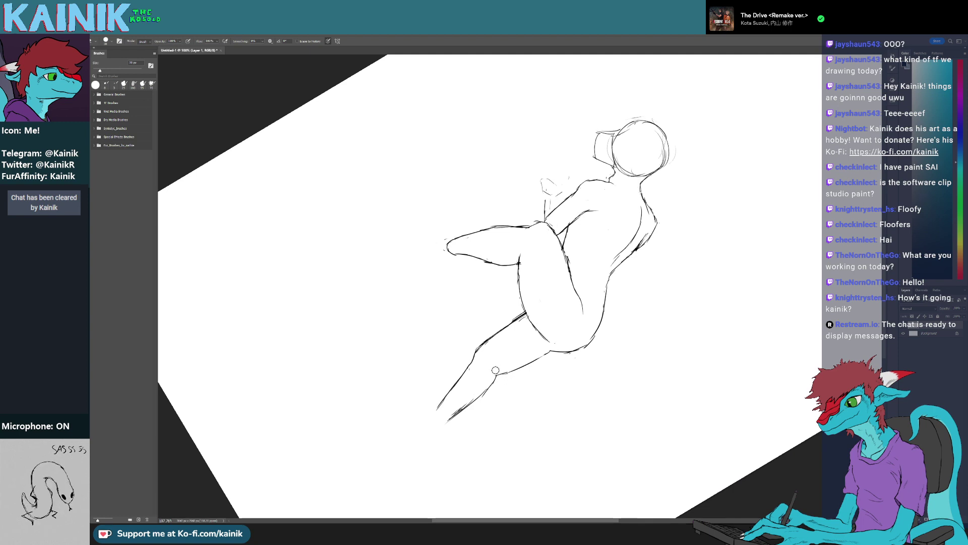
# Redraw the contour behind the extended leg's knee so the thigh and calf lines join
pyautogui.press('b')
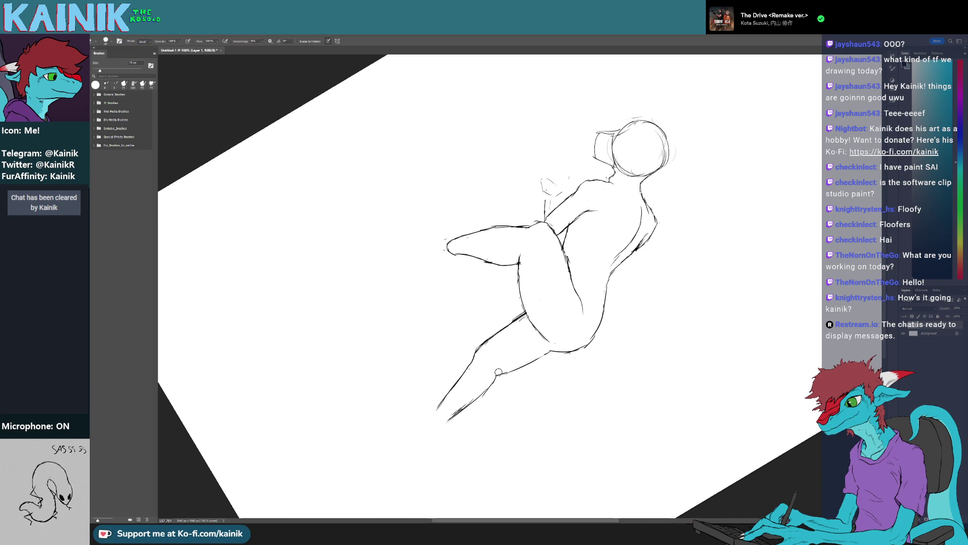
pyautogui.press('r')
pyautogui.moveTo(465, 433); pyautogui.dragTo(548, 382)
pyautogui.press('space')
pyautogui.press('r')
pyautogui.moveTo(528, 433); pyautogui.dragTo(487, 429)
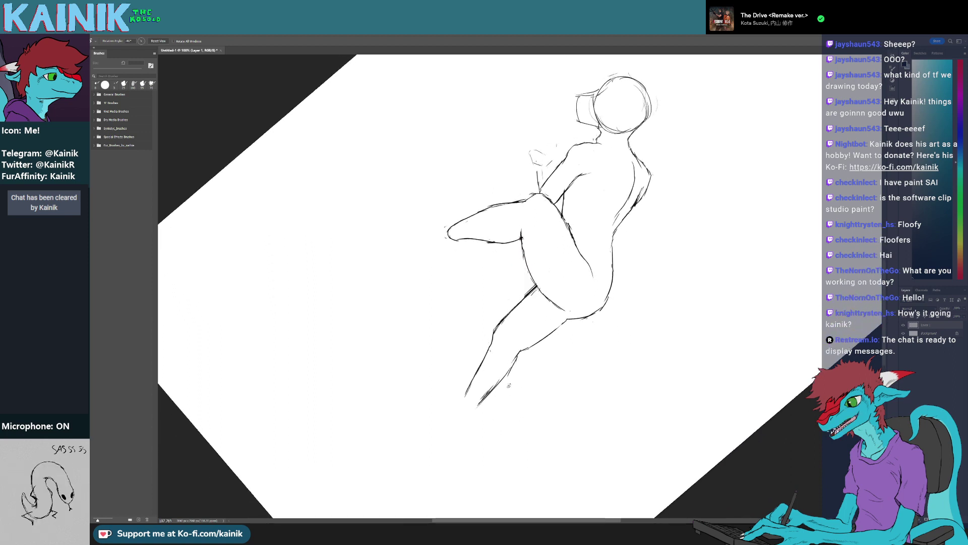
# Erase the extended leg's rough calf line, redraw it as a smooth curve and close the ankle end
pyautogui.press('b')
pyautogui.moveTo(509, 364); pyautogui.dragTo(485, 392)
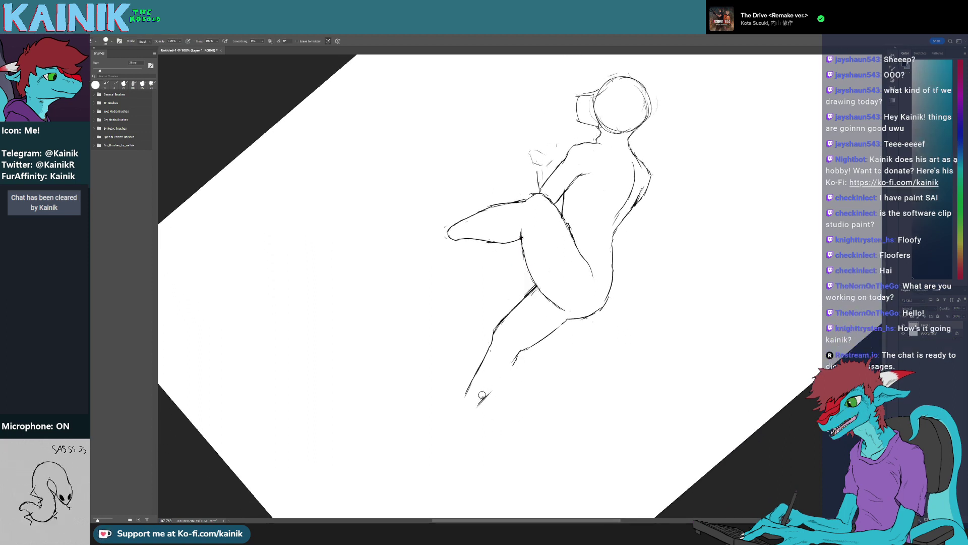
pyautogui.press('b')
pyautogui.moveTo(518, 354)
pyautogui.mouseDown()
pyautogui.moveTo(501, 384)
pyautogui.moveTo(434, 441)
pyautogui.moveTo(397, 403)
pyautogui.mouseUp()
pyautogui.press('r')
pyautogui.press('e')
pyautogui.moveTo(446, 343); pyautogui.dragTo(434, 358)
pyautogui.press('b')
pyautogui.moveTo(405, 386)
pyautogui.mouseDown()
pyautogui.moveTo(409, 398)
pyautogui.moveTo(356, 339)
pyautogui.moveTo(409, 420)
pyautogui.mouseUp()
pyautogui.press('r')
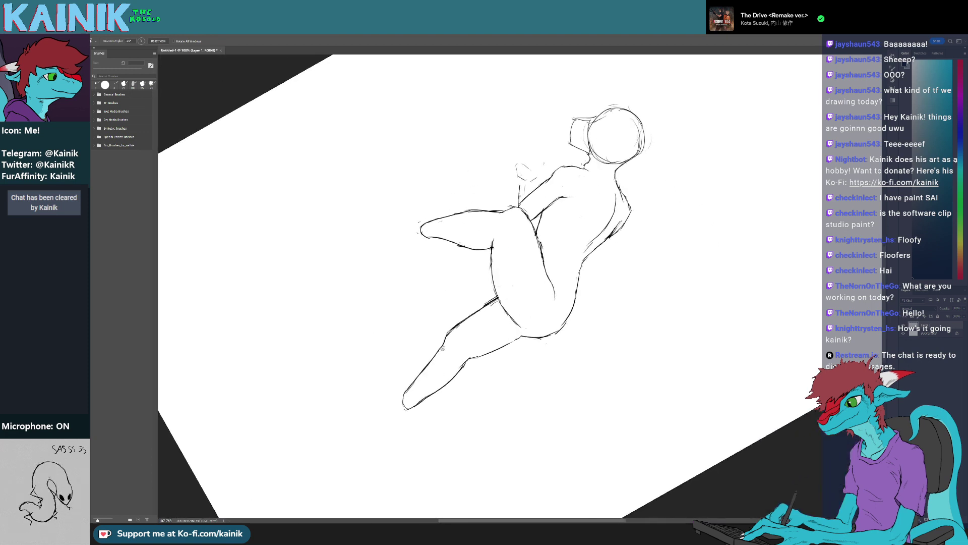
# Clean up the front of the extended knee, then erase and redraw the thigh line above it
pyautogui.press('e')
pyautogui.moveTo(459, 318)
pyautogui.mouseDown()
pyautogui.moveTo(453, 334)
pyautogui.moveTo(470, 310)
pyautogui.moveTo(472, 319)
pyautogui.mouseUp()
pyautogui.press('b')
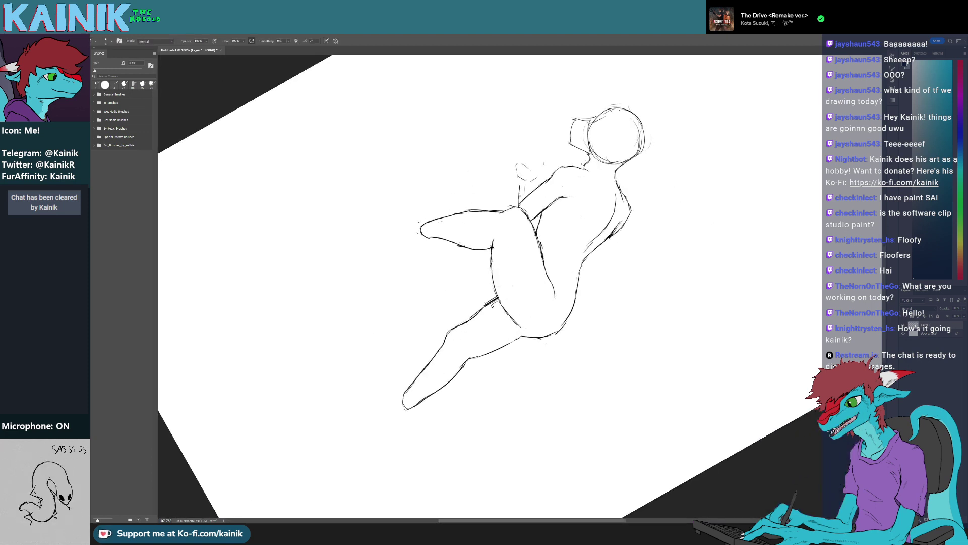
pyautogui.press('e')
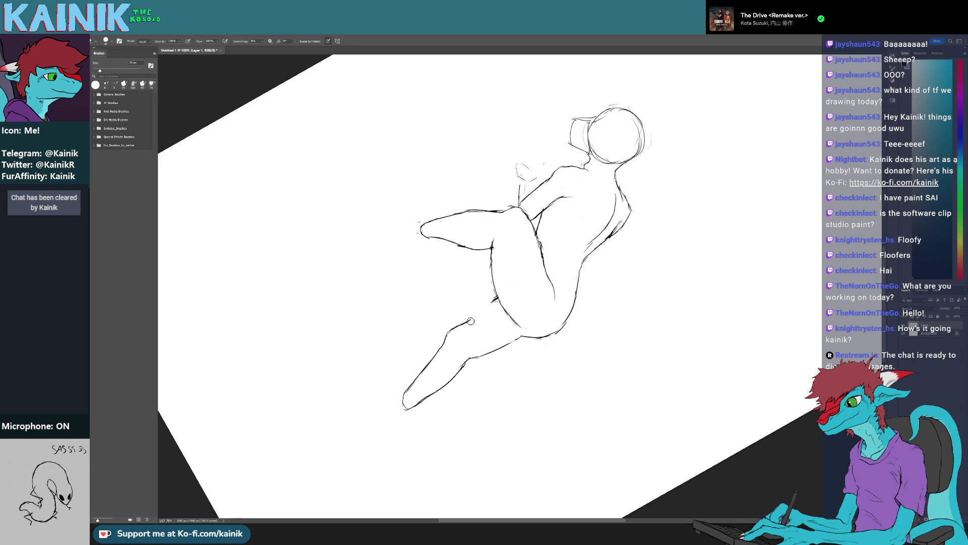
pyautogui.press('b')
pyautogui.press('r')
pyautogui.moveTo(457, 326)
pyautogui.mouseDown()
pyautogui.moveTo(509, 360)
pyautogui.moveTo(489, 408)
pyautogui.mouseUp()
pyautogui.press('space')
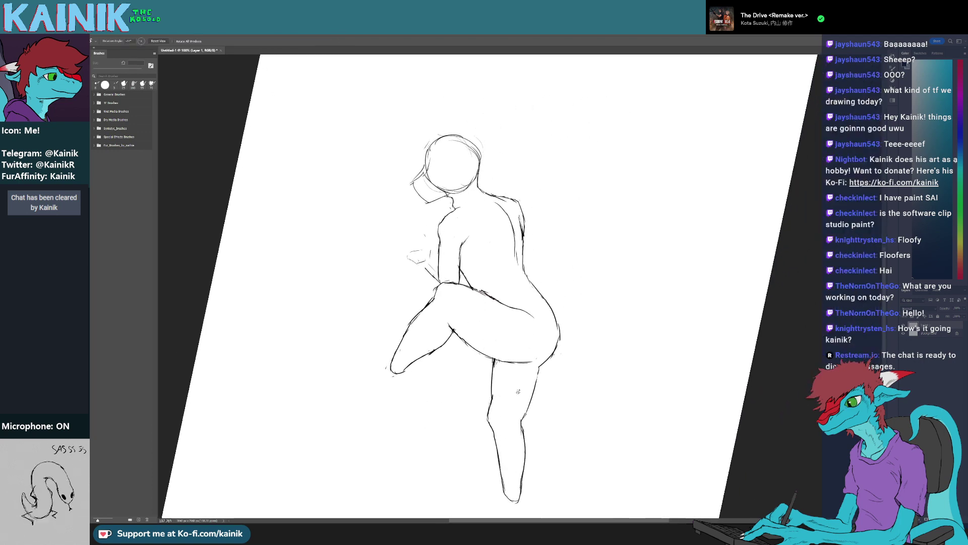
# Clean up the strokes where the extended leg emerges from beneath the raised thigh
pyautogui.press('r')
pyautogui.moveTo(498, 365)
pyautogui.mouseDown()
pyautogui.moveTo(444, 316)
pyautogui.moveTo(484, 409)
pyautogui.mouseUp()
pyautogui.press('e')
pyautogui.press('r')
pyautogui.press('b')
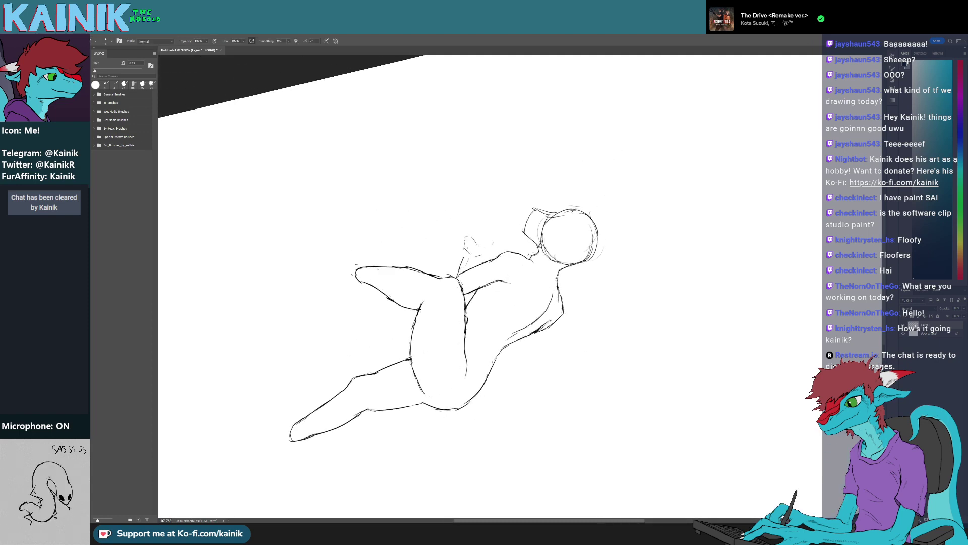
# Draw curved contour lines across the raised leg and the extended leg at their knees
pyautogui.moveTo(437, 322); pyautogui.dragTo(451, 316)
pyautogui.press('r')
pyautogui.moveTo(420, 342)
pyautogui.mouseDown()
pyautogui.moveTo(532, 397)
pyautogui.moveTo(383, 335)
pyautogui.mouseUp()
pyautogui.press('b')
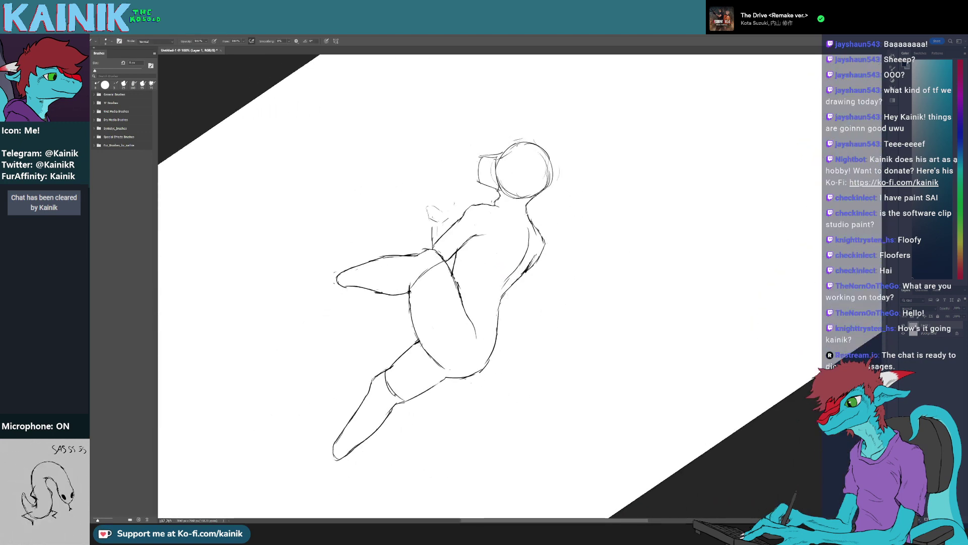
pyautogui.moveTo(395, 391); pyautogui.dragTo(391, 383)
pyautogui.press('b')
# Draw a short crease from the top of the raised thigh toward the lower back
pyautogui.press('r')
pyautogui.moveTo(466, 409)
pyautogui.mouseDown()
pyautogui.moveTo(540, 419)
pyautogui.moveTo(607, 383)
pyautogui.mouseUp()
pyautogui.moveTo(516, 345); pyautogui.dragTo(536, 326)
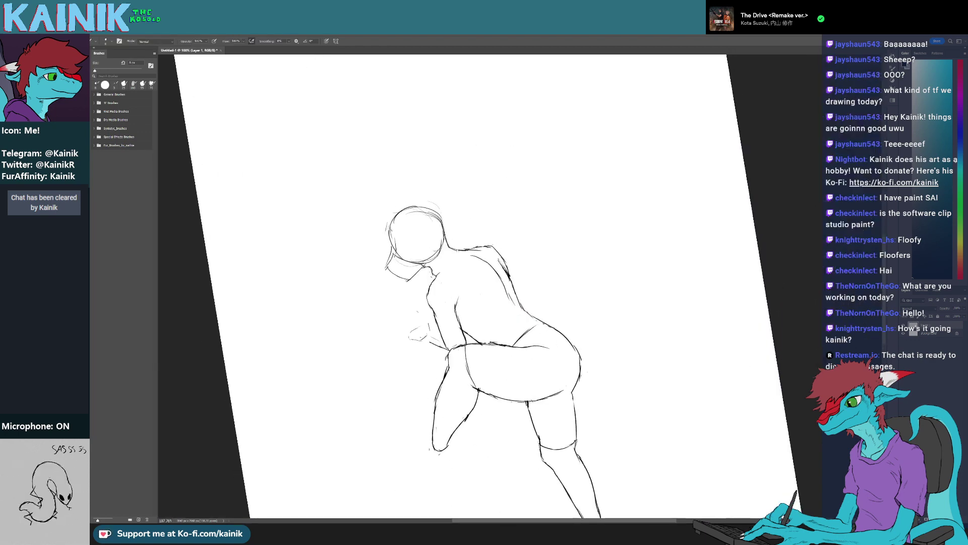
# Clean up the arm's inner line and erase the belly line between the arm and the raised thigh
pyautogui.press('r')
pyautogui.moveTo(605, 368)
pyautogui.mouseDown()
pyautogui.moveTo(475, 404)
pyautogui.moveTo(423, 351)
pyautogui.mouseUp()
pyautogui.press('e')
pyautogui.moveTo(467, 273)
pyautogui.mouseDown()
pyautogui.moveTo(478, 296)
pyautogui.moveTo(456, 313)
pyautogui.mouseUp()
pyautogui.press('b')
pyautogui.press('r')
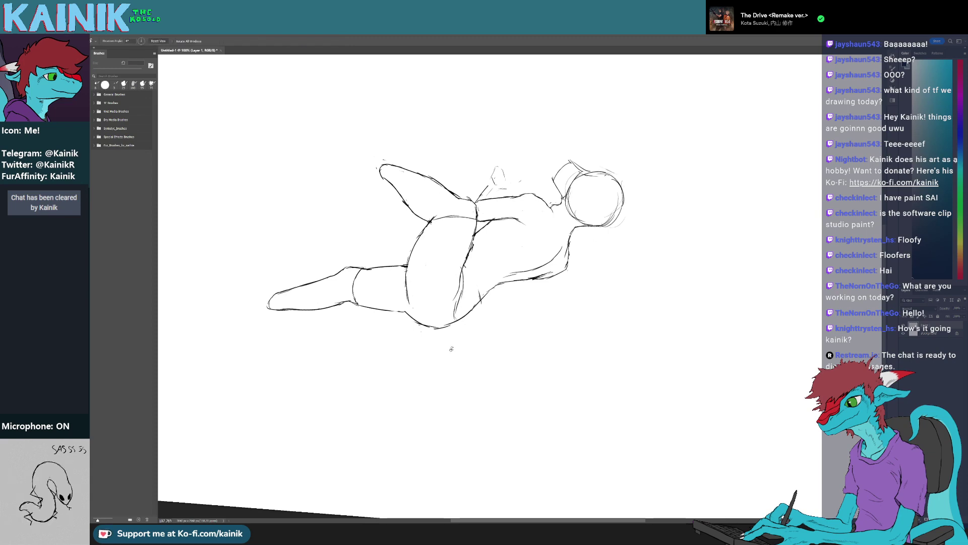
pyautogui.moveTo(449, 346); pyautogui.dragTo(551, 282)
pyautogui.moveTo(544, 324); pyautogui.dragTo(549, 323)
pyautogui.press('r')
pyautogui.moveTo(547, 323)
pyautogui.mouseDown()
pyautogui.moveTo(468, 307)
pyautogui.moveTo(455, 340)
pyautogui.mouseUp()
pyautogui.press('b')
pyautogui.press('e')
pyautogui.press('b')
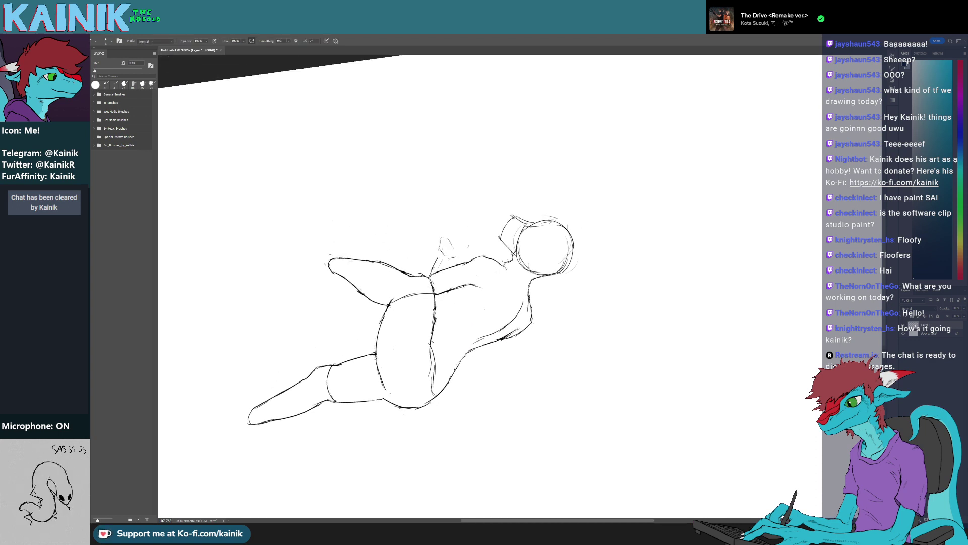
pyautogui.press('e')
pyautogui.moveTo(445, 301)
pyautogui.mouseDown()
pyautogui.moveTo(455, 293)
pyautogui.moveTo(447, 296)
pyautogui.moveTo(477, 344)
pyautogui.moveTo(448, 288)
pyautogui.mouseUp()
# Redraw the belly line as a curve from the arm's inner line down to the raised thigh
pyautogui.press('b')
pyautogui.press('r')
pyautogui.moveTo(435, 305)
pyautogui.mouseDown()
pyautogui.moveTo(449, 288)
pyautogui.moveTo(579, 345)
pyautogui.mouseUp()
pyautogui.press('e')
pyautogui.press('r')
pyautogui.press('e')
pyautogui.press('r')
pyautogui.moveTo(578, 345)
pyautogui.mouseDown()
pyautogui.moveTo(566, 354)
pyautogui.moveTo(438, 300)
pyautogui.moveTo(450, 333)
pyautogui.mouseUp()
pyautogui.press('e')
pyautogui.press('r')
pyautogui.moveTo(430, 393); pyautogui.dragTo(456, 412)
pyautogui.press('b')
pyautogui.moveTo(472, 339); pyautogui.dragTo(459, 358)
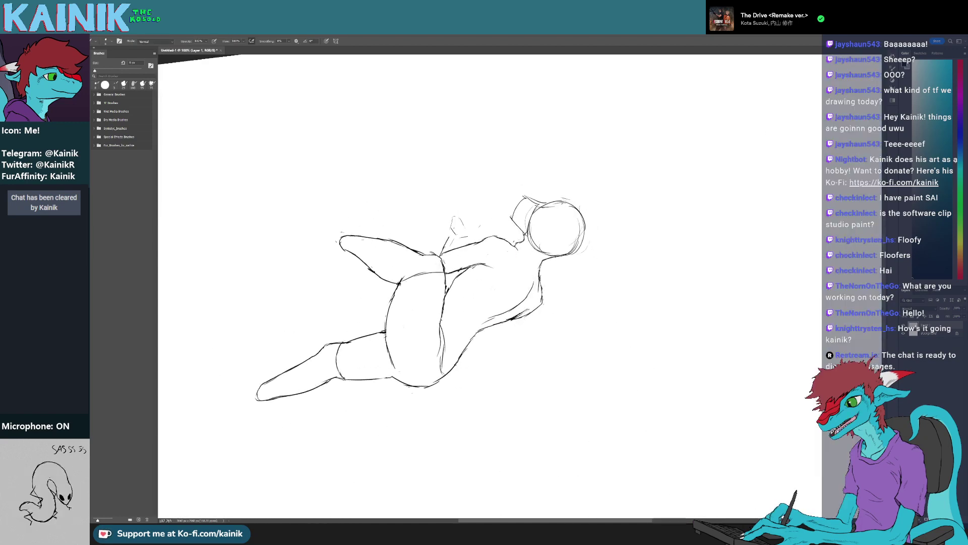
# Erase the old rough hand sketch beyond the forearm and the stray marks around the raised leg
pyautogui.scroll(-5, 536, 268)
pyautogui.press('r')
pyautogui.click(158, 41)
pyautogui.scroll(10, 505, 273)
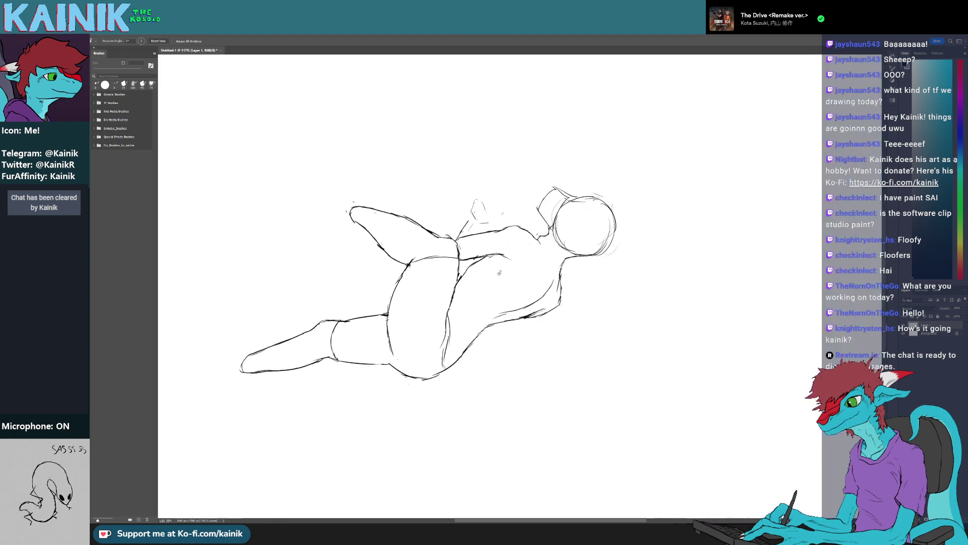
pyautogui.moveTo(501, 240); pyautogui.dragTo(560, 233)
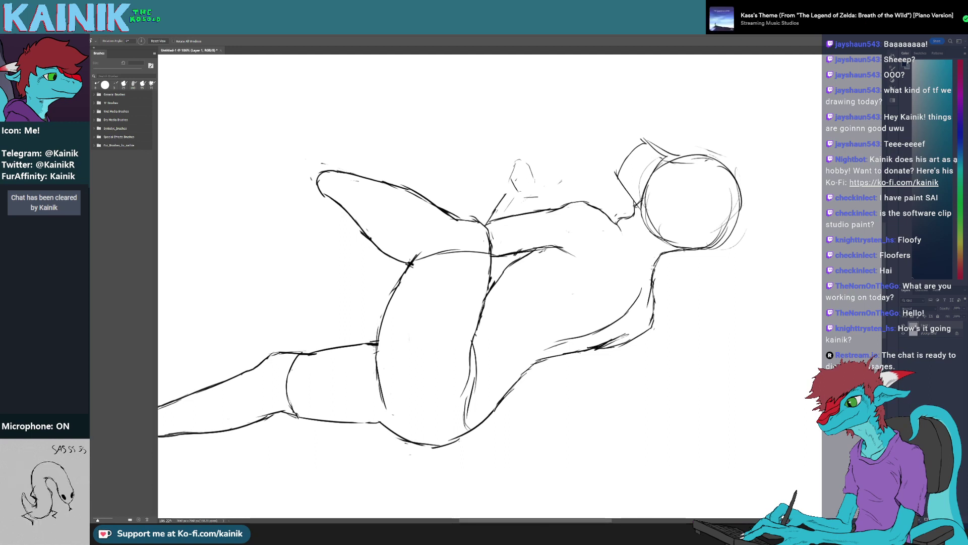
pyautogui.moveTo(545, 249); pyautogui.dragTo(611, 272)
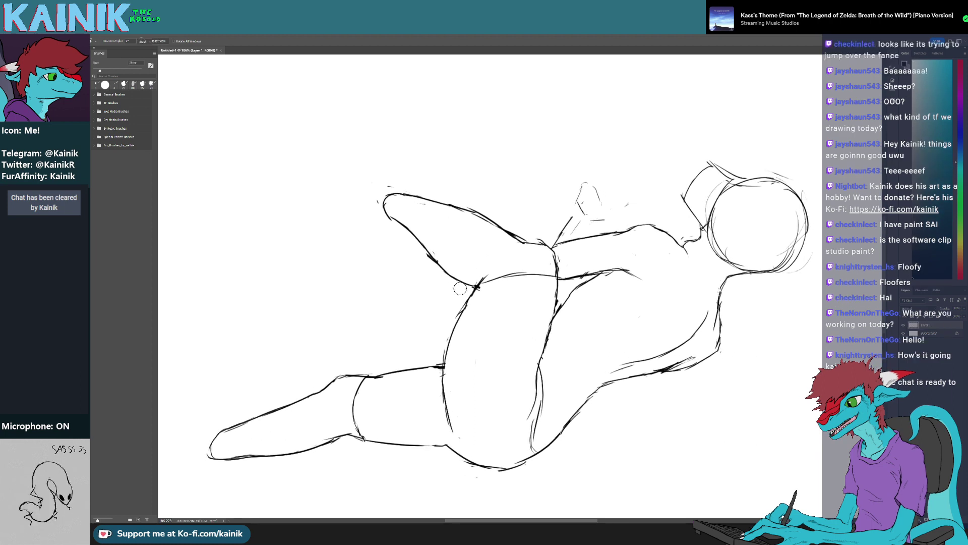
pyautogui.press('e')
pyautogui.moveTo(448, 316); pyautogui.dragTo(456, 304)
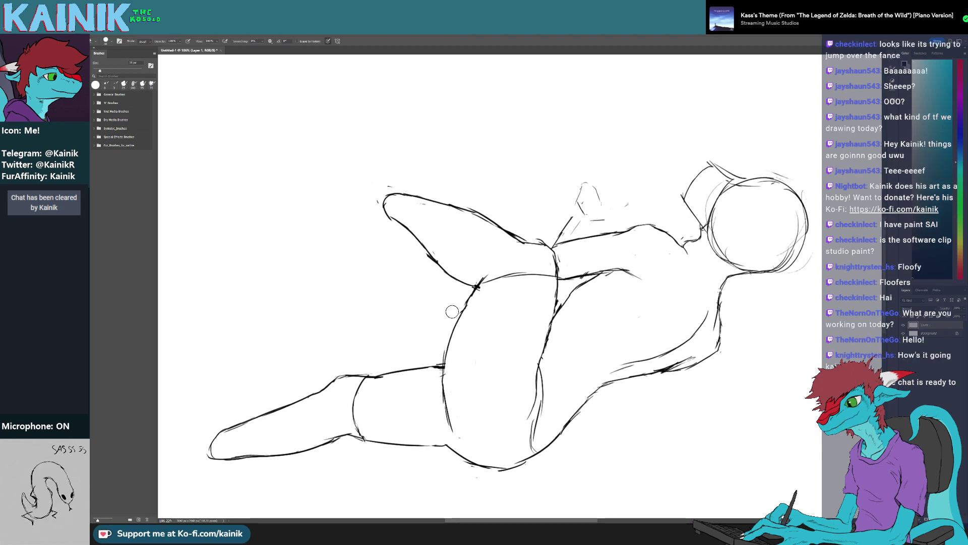
pyautogui.moveTo(457, 303)
pyautogui.mouseDown()
pyautogui.moveTo(390, 280)
pyautogui.moveTo(404, 327)
pyautogui.mouseUp()
pyautogui.moveTo(331, 174); pyautogui.dragTo(389, 182)
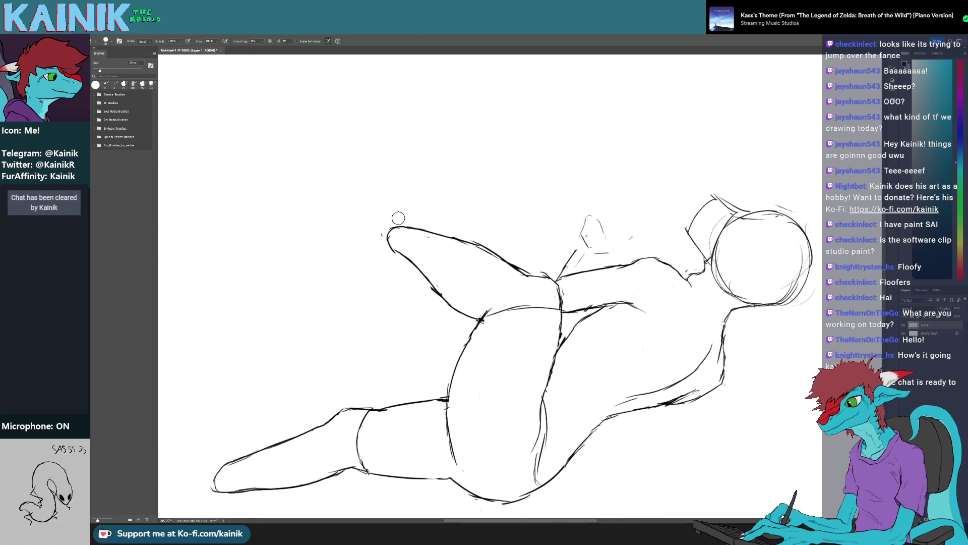
pyautogui.moveTo(464, 245)
pyautogui.mouseDown()
pyautogui.moveTo(539, 203)
pyautogui.moveTo(445, 263)
pyautogui.moveTo(361, 249)
pyautogui.moveTo(411, 243)
pyautogui.moveTo(302, 229)
pyautogui.mouseUp()
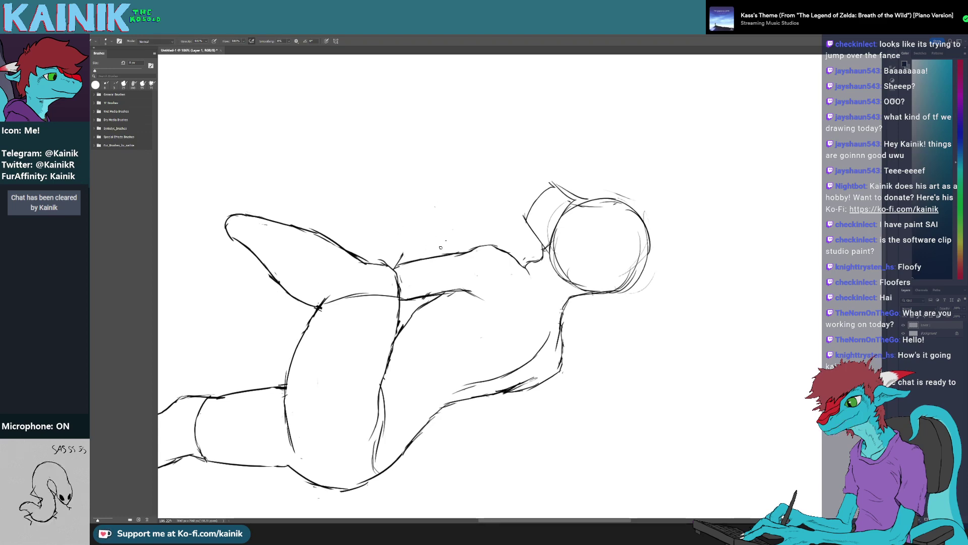
# Erase the head circle's line inside the snout and redraw the snout's bridge into the forehead
pyautogui.moveTo(564, 256); pyautogui.dragTo(474, 280)
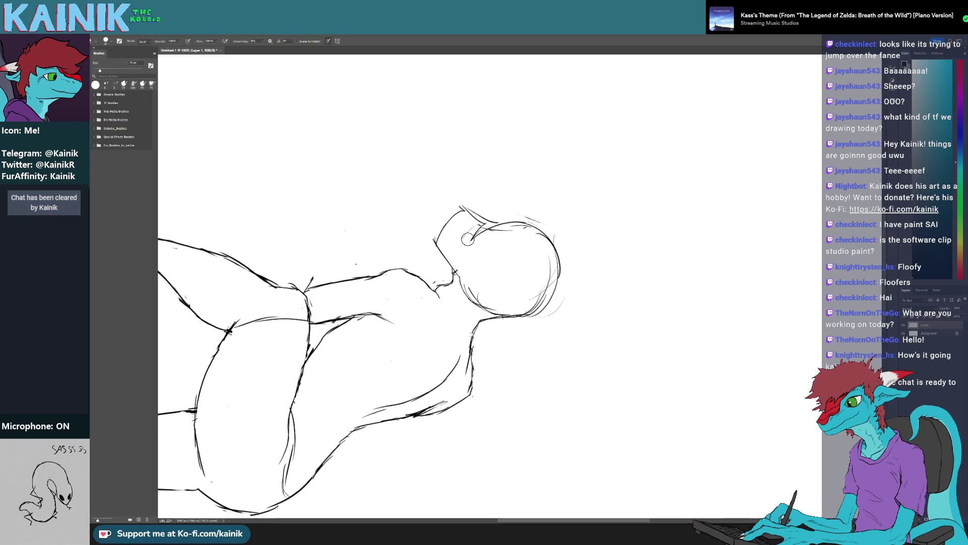
pyautogui.press('r')
pyautogui.moveTo(468, 233); pyautogui.dragTo(431, 313)
pyautogui.press('b')
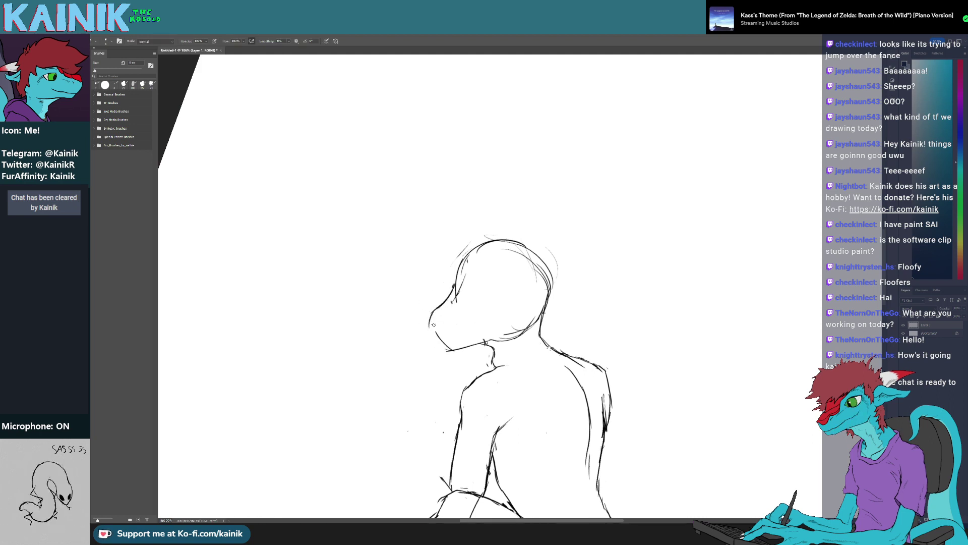
# Clean up the snout's tip and lower jaw into a rounded muzzle
pyautogui.press('r')
pyautogui.press('e')
pyautogui.moveTo(450, 344)
pyautogui.mouseDown()
pyautogui.moveTo(434, 256)
pyautogui.moveTo(428, 272)
pyautogui.moveTo(424, 262)
pyautogui.moveTo(439, 242)
pyautogui.mouseUp()
pyautogui.press('b')
pyautogui.press('r')
pyautogui.press('b')
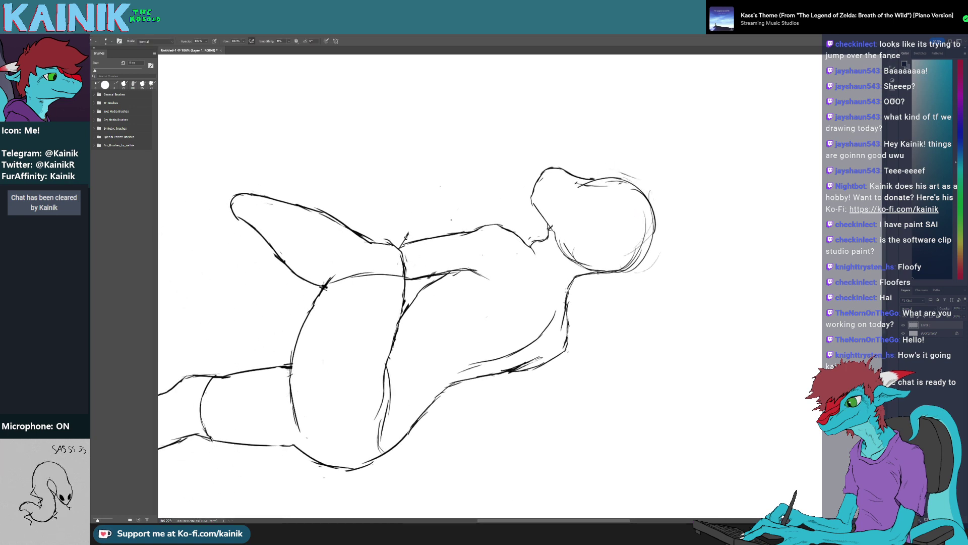
# Sketch a rounded palm beyond the forearm and start the wrist line at the raised knee
pyautogui.moveTo(429, 222)
pyautogui.mouseDown()
pyautogui.moveTo(441, 238)
pyautogui.moveTo(422, 225)
pyautogui.moveTo(437, 202)
pyautogui.mouseUp()
pyautogui.press('b')
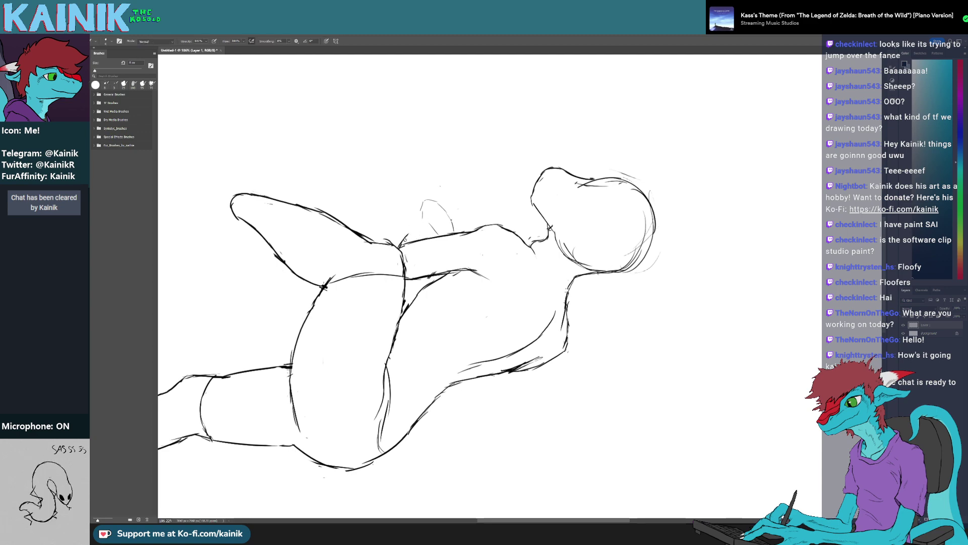
pyautogui.moveTo(402, 243); pyautogui.dragTo(412, 231)
# Extend the wrist line toward the palm, then erase and redraw the palm's outer side
pyautogui.press('r')
pyautogui.moveTo(449, 310)
pyautogui.mouseDown()
pyautogui.moveTo(505, 328)
pyautogui.moveTo(560, 298)
pyautogui.moveTo(537, 265)
pyautogui.mouseUp()
pyautogui.moveTo(537, 265); pyautogui.dragTo(545, 276)
pyautogui.press('e')
pyautogui.moveTo(508, 304); pyautogui.dragTo(502, 321)
pyautogui.press('b')
pyautogui.moveTo(522, 287)
pyautogui.mouseDown()
pyautogui.moveTo(504, 299)
pyautogui.moveTo(506, 322)
pyautogui.moveTo(484, 238)
pyautogui.mouseUp()
pyautogui.press('r')
pyautogui.press('e')
pyautogui.press('b')
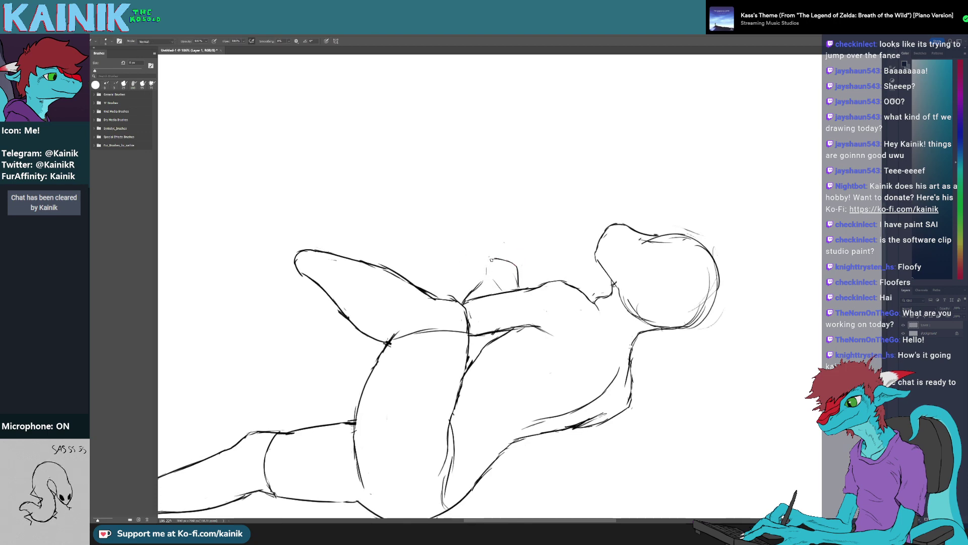
pyautogui.press('e')
pyautogui.moveTo(484, 278); pyautogui.dragTo(481, 283)
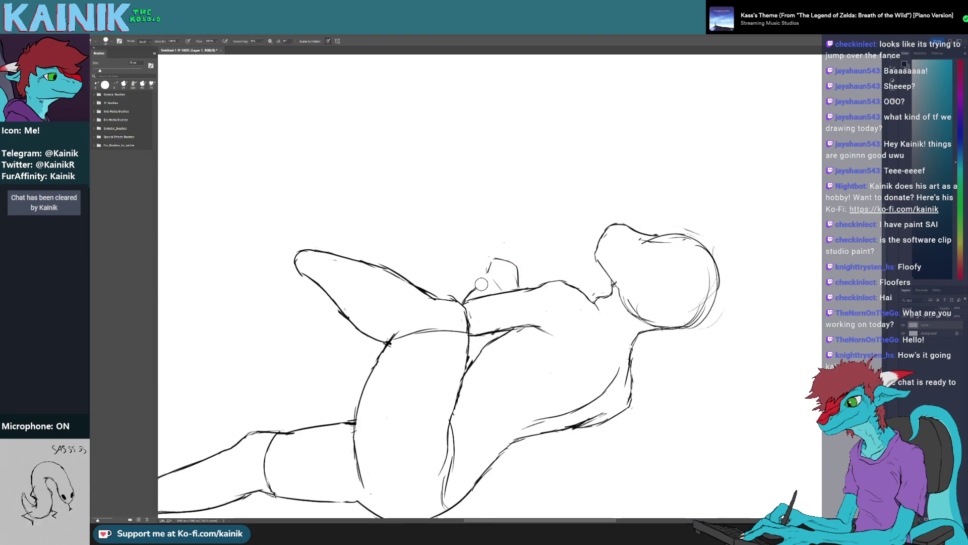
# Refine the palm's outline and connect it to the wrist beside the raised knee
pyautogui.press('b')
pyautogui.press('r')
pyautogui.moveTo(427, 319); pyautogui.dragTo(594, 276)
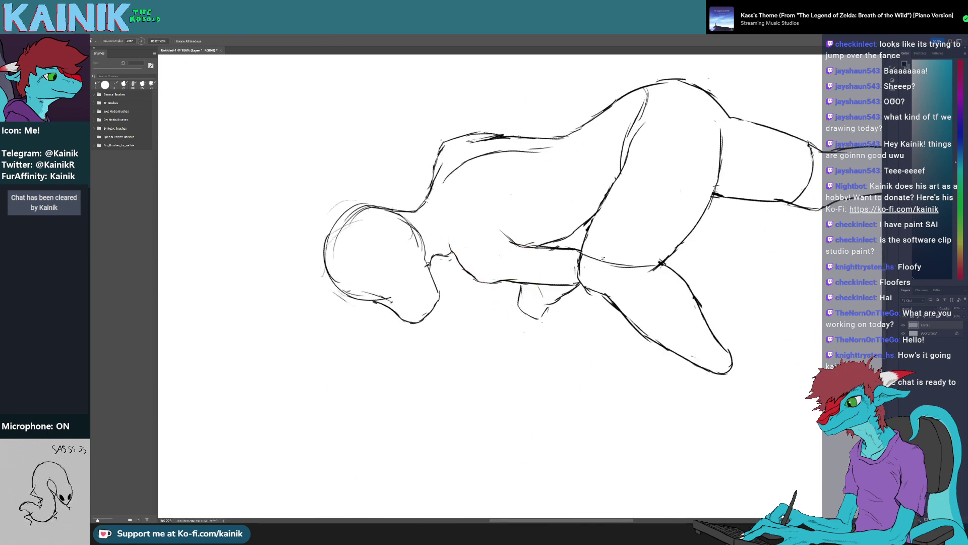
pyautogui.press('e')
pyautogui.moveTo(540, 290); pyautogui.dragTo(544, 298)
pyautogui.press('r')
pyautogui.moveTo(542, 341)
pyautogui.mouseDown()
pyautogui.moveTo(515, 346)
pyautogui.moveTo(466, 274)
pyautogui.moveTo(487, 299)
pyautogui.moveTo(489, 247)
pyautogui.moveTo(499, 309)
pyautogui.moveTo(523, 318)
pyautogui.moveTo(514, 301)
pyautogui.moveTo(421, 274)
pyautogui.mouseUp()
pyautogui.press('b')
pyautogui.press('r')
pyautogui.press('e')
pyautogui.press('b')
pyautogui.press('r')
pyautogui.press('e')
pyautogui.press('r')
pyautogui.press('b')
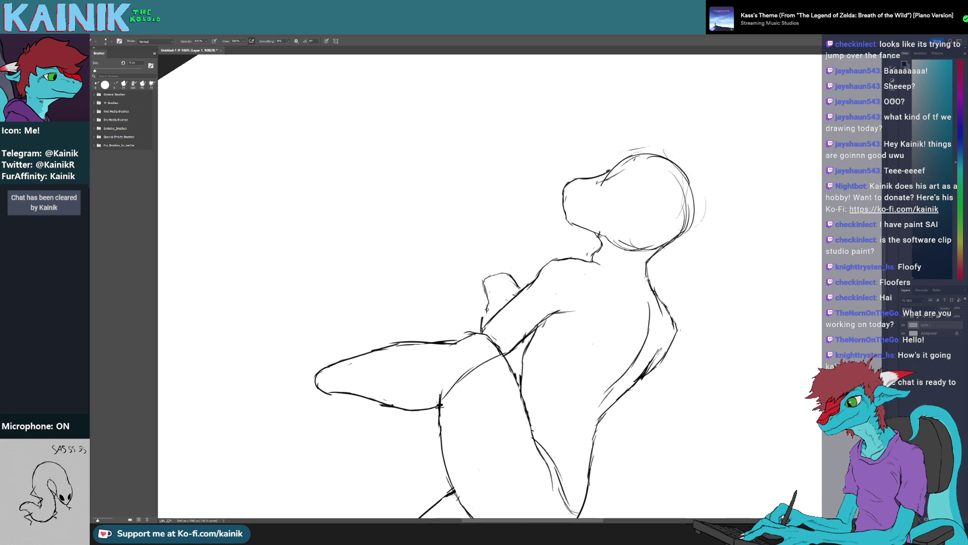
pyautogui.press('r')
pyautogui.moveTo(483, 348)
pyautogui.mouseDown()
pyautogui.moveTo(416, 303)
pyautogui.moveTo(444, 331)
pyautogui.mouseUp()
pyautogui.press('b')
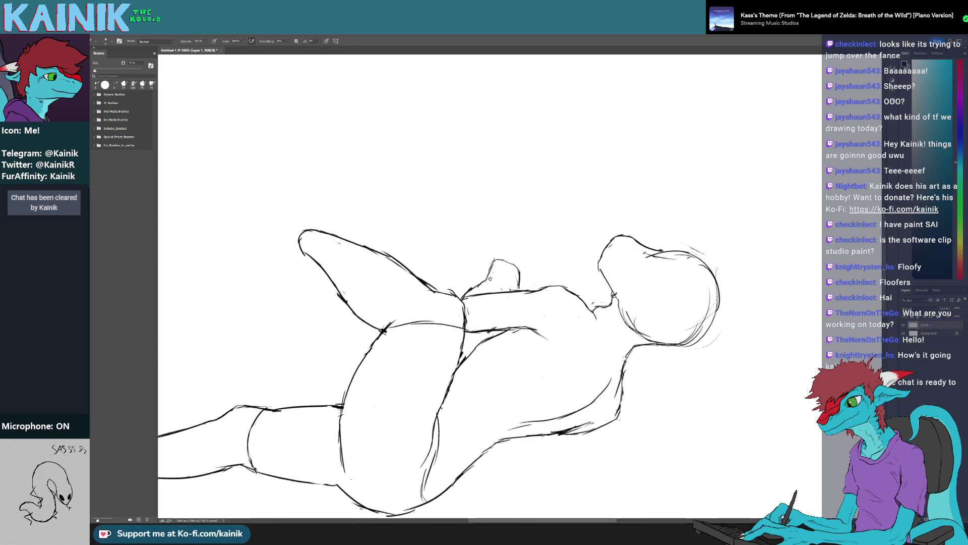
pyautogui.press('r')
pyautogui.moveTo(489, 301); pyautogui.dragTo(504, 232)
pyautogui.press('b')
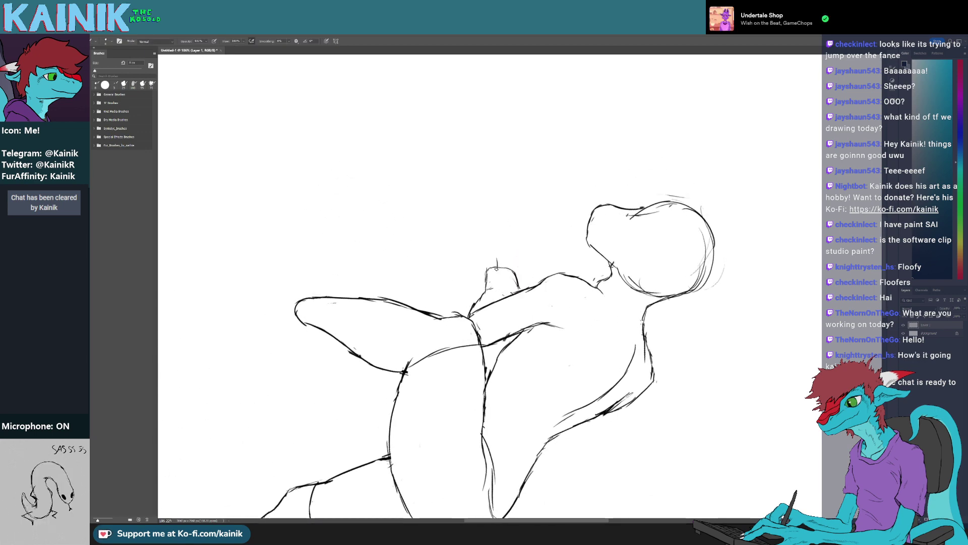
pyautogui.moveTo(495, 248); pyautogui.dragTo(488, 254)
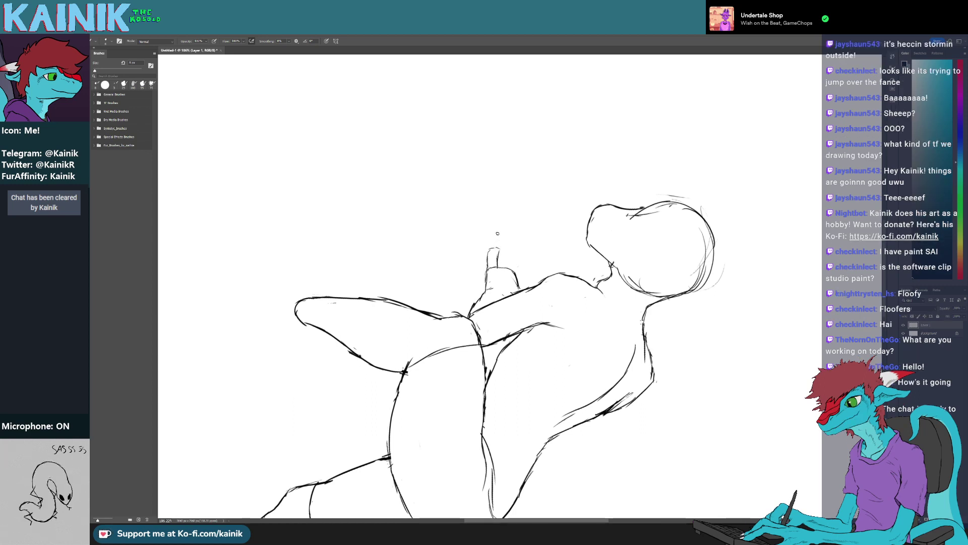
pyautogui.press('e')
pyautogui.moveTo(499, 245)
pyautogui.mouseDown()
pyautogui.moveTo(487, 253)
pyautogui.moveTo(620, 372)
pyautogui.moveTo(487, 363)
pyautogui.mouseUp()
# Clean up the wrist and draw short strokes for the first finger at the palm's far edge
pyautogui.press('b')
pyautogui.press('b')
pyautogui.press('r')
pyautogui.press('e')
pyautogui.moveTo(477, 296); pyautogui.dragTo(483, 302)
pyautogui.press('b')
pyautogui.press('r')
pyautogui.moveTo(560, 355)
pyautogui.mouseDown()
pyautogui.moveTo(443, 359)
pyautogui.moveTo(428, 332)
pyautogui.mouseUp()
pyautogui.press('e')
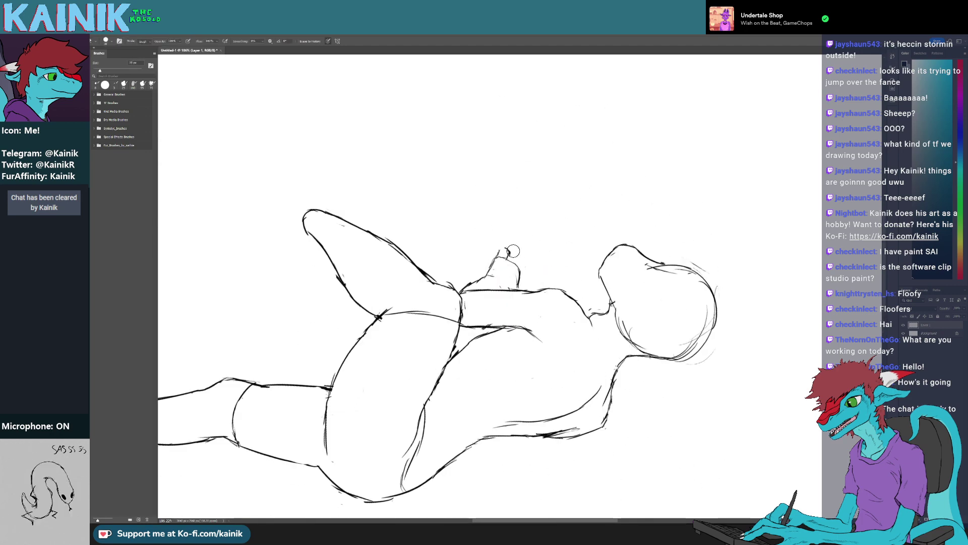
pyautogui.moveTo(513, 252)
pyautogui.mouseDown()
pyautogui.moveTo(485, 279)
pyautogui.moveTo(536, 250)
pyautogui.moveTo(499, 265)
pyautogui.mouseUp()
# Draw short curved fingers side by side along the palm's far edge
pyautogui.press('r')
pyautogui.press('b')
pyautogui.press('r')
pyautogui.press('r')
pyautogui.press('b')
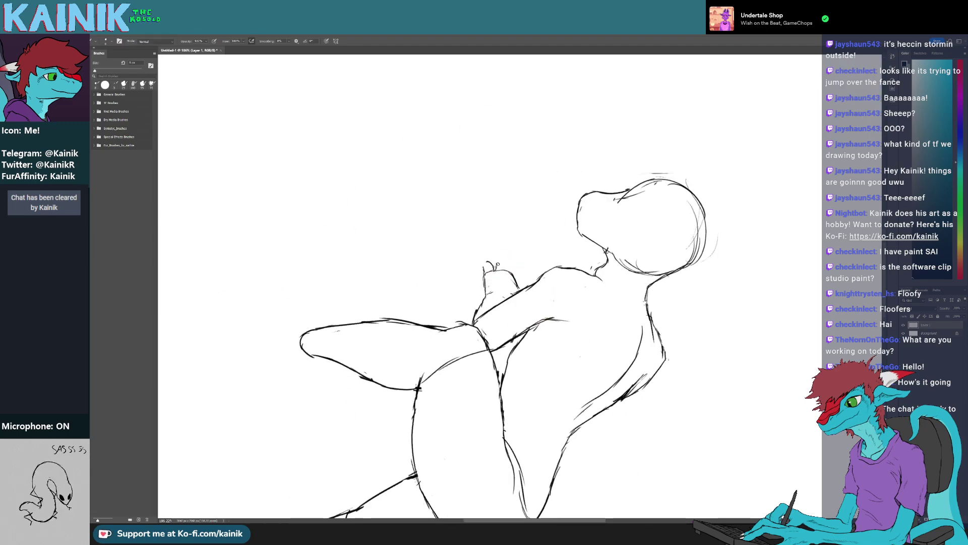
pyautogui.moveTo(502, 262); pyautogui.dragTo(524, 266)
pyautogui.press('r')
pyautogui.press('b')
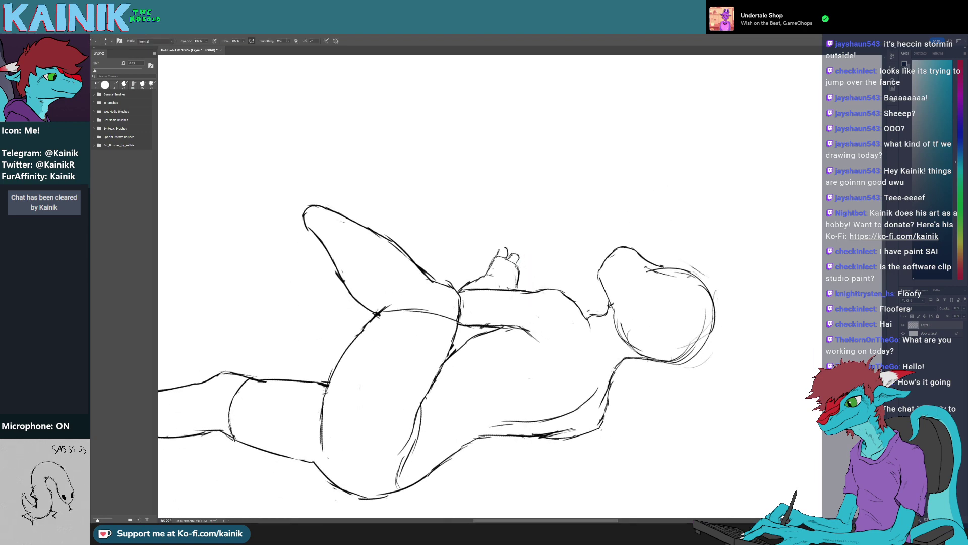
# Add a third finger arc and erase the overlapping lines between the fingers
pyautogui.press('r')
pyautogui.moveTo(483, 360); pyautogui.dragTo(533, 367)
pyautogui.press('b')
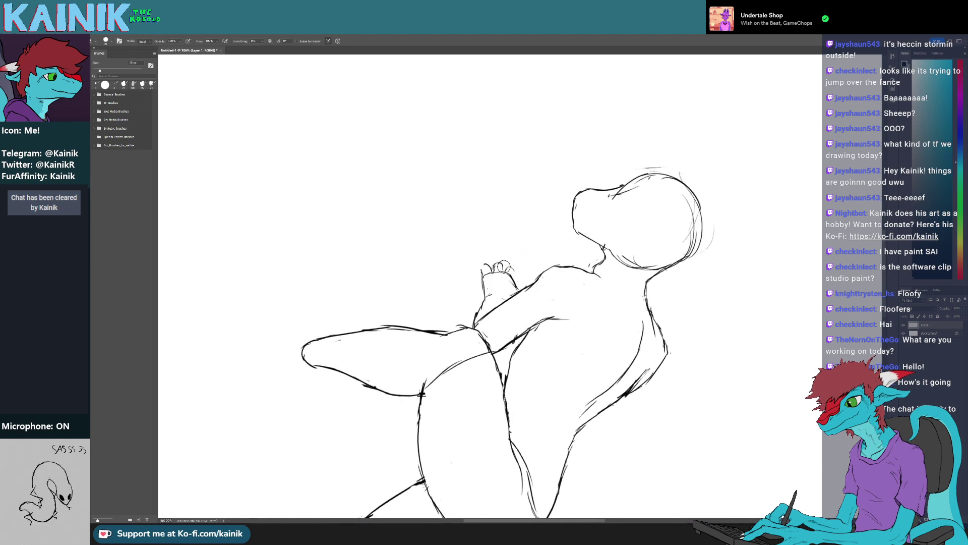
pyautogui.moveTo(503, 268); pyautogui.dragTo(510, 268)
pyautogui.press('e')
pyautogui.press('b')
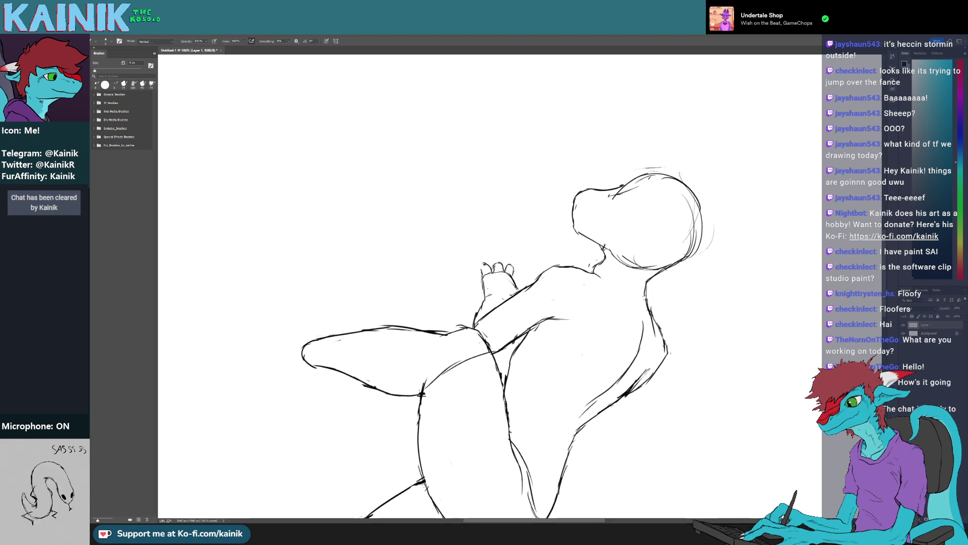
# Trim the fingers' outlines, reshape the palm's outer edge and add another finger beside the forearm
pyautogui.press('e')
pyautogui.press('b')
pyautogui.moveTo(487, 265)
pyautogui.mouseDown()
pyautogui.moveTo(482, 280)
pyautogui.moveTo(557, 352)
pyautogui.moveTo(525, 318)
pyautogui.mouseUp()
pyautogui.press('e')
pyautogui.press('r')
pyautogui.press('e')
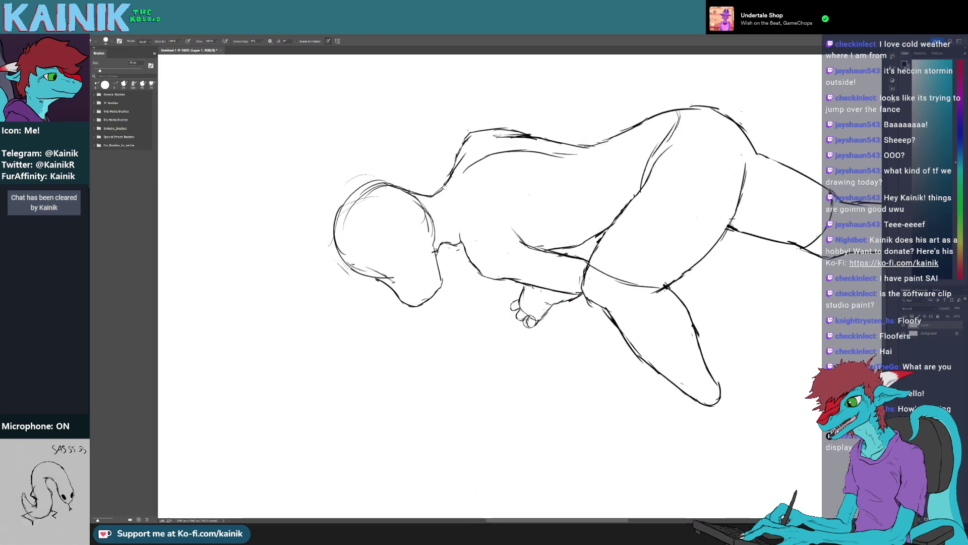
pyautogui.press('b')
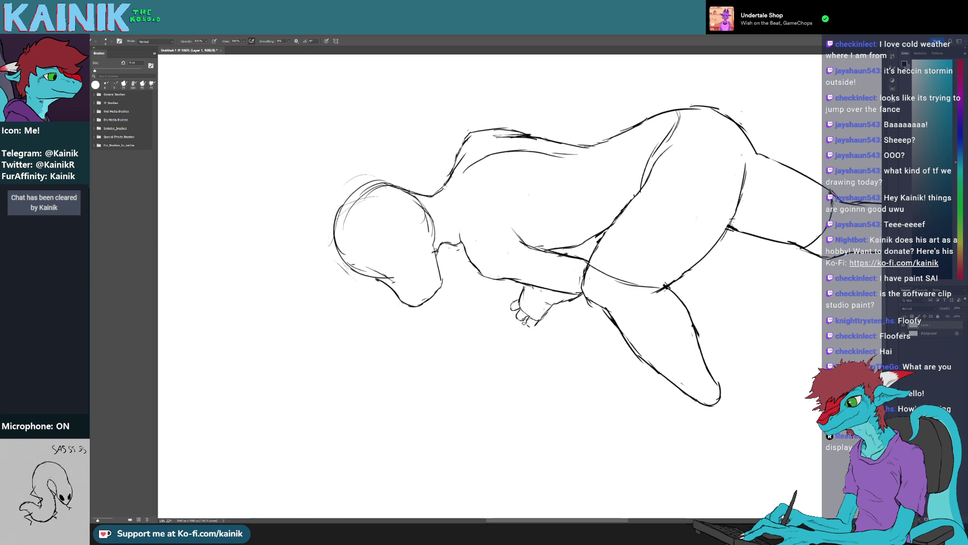
pyautogui.press('r')
pyautogui.moveTo(524, 321)
pyautogui.mouseDown()
pyautogui.moveTo(533, 327)
pyautogui.moveTo(511, 267)
pyautogui.moveTo(508, 281)
pyautogui.mouseUp()
pyautogui.press('e')
pyautogui.press('b')
pyautogui.press('r')
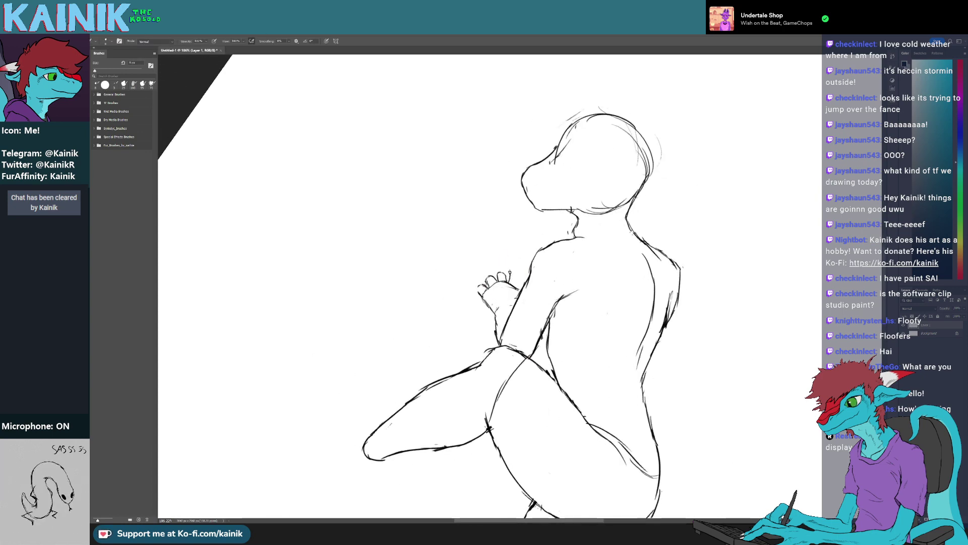
# Erase the finger nearest the forearm and redraw it longer, angled away from the palm
pyautogui.press('e')
pyautogui.click(510, 272)
pyautogui.press('b')
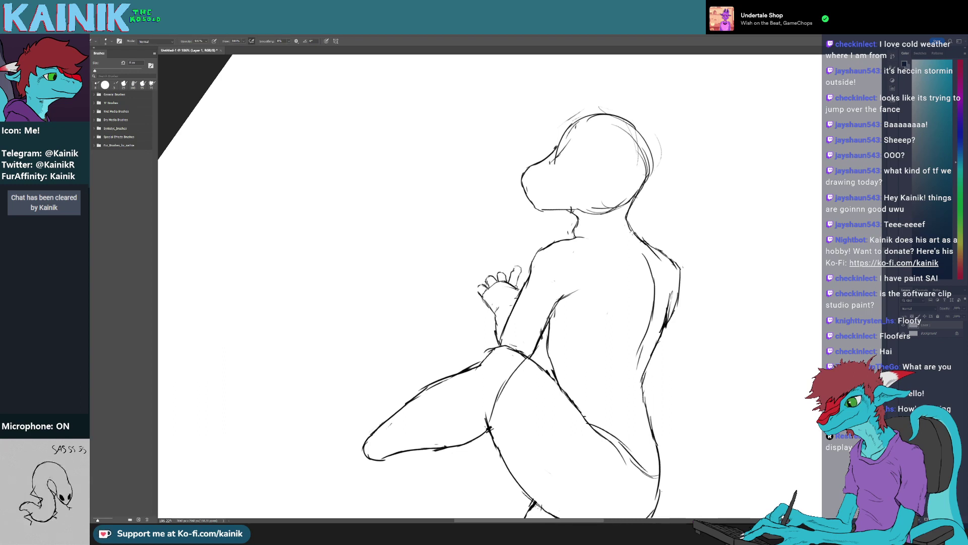
pyautogui.press('r')
pyautogui.moveTo(515, 287); pyautogui.dragTo(514, 319)
pyautogui.press('r')
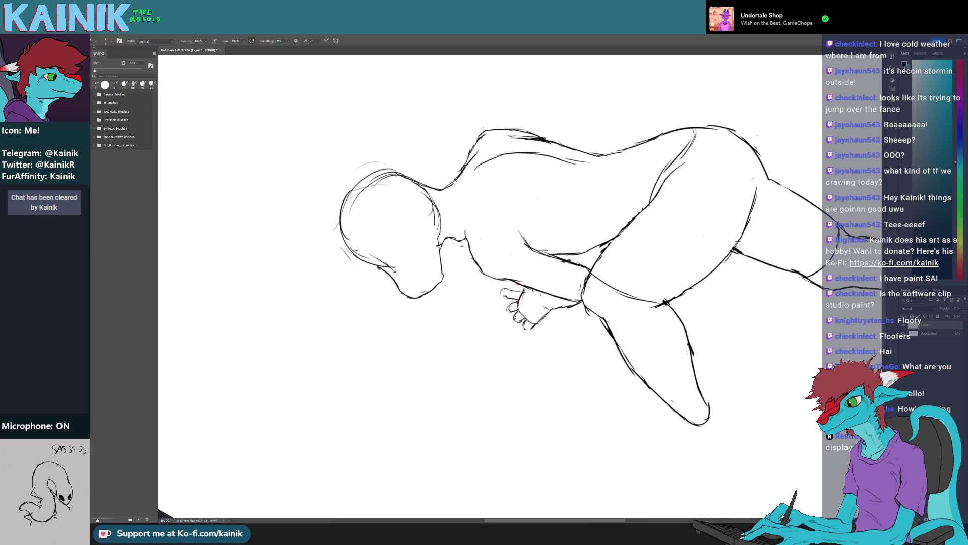
# Define the fingers' sides and rounded tips, then erase the palm line crossing their bases
pyautogui.press('r')
pyautogui.moveTo(519, 278); pyautogui.dragTo(471, 228)
pyautogui.press('b')
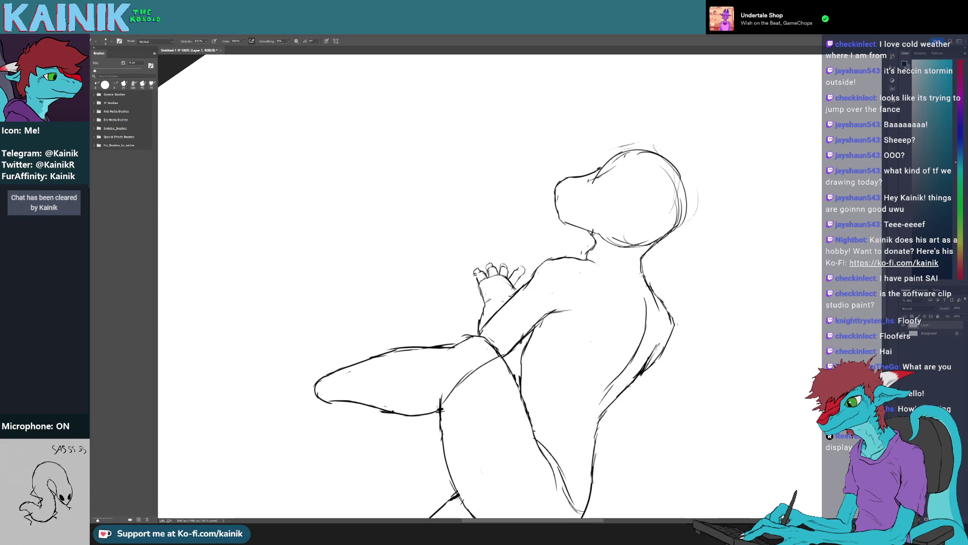
pyautogui.press('r')
pyautogui.moveTo(498, 310)
pyautogui.mouseDown()
pyautogui.moveTo(538, 312)
pyautogui.moveTo(508, 314)
pyautogui.moveTo(491, 299)
pyautogui.mouseUp()
pyautogui.scroll(5, 537, 313)
pyautogui.press('e')
pyautogui.moveTo(486, 230); pyautogui.dragTo(490, 227)
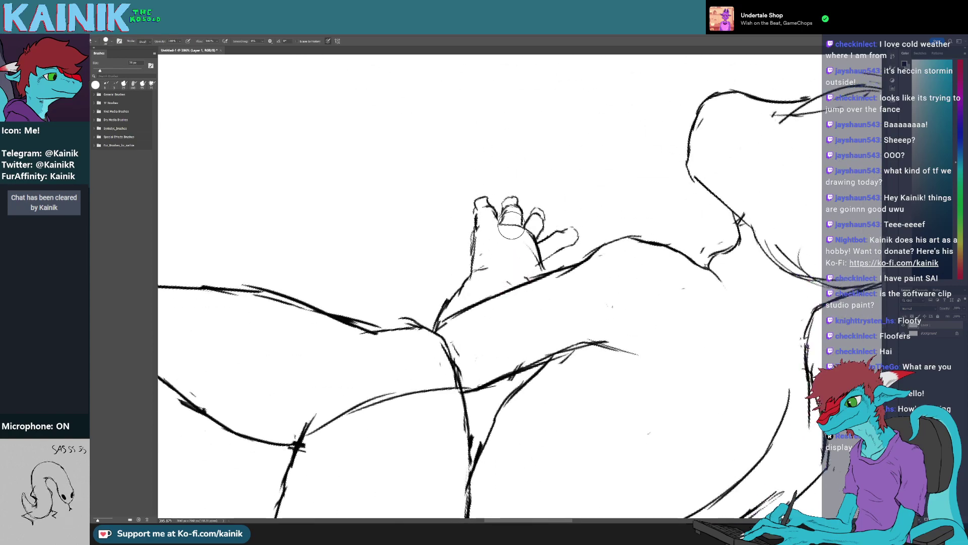
pyautogui.press('b')
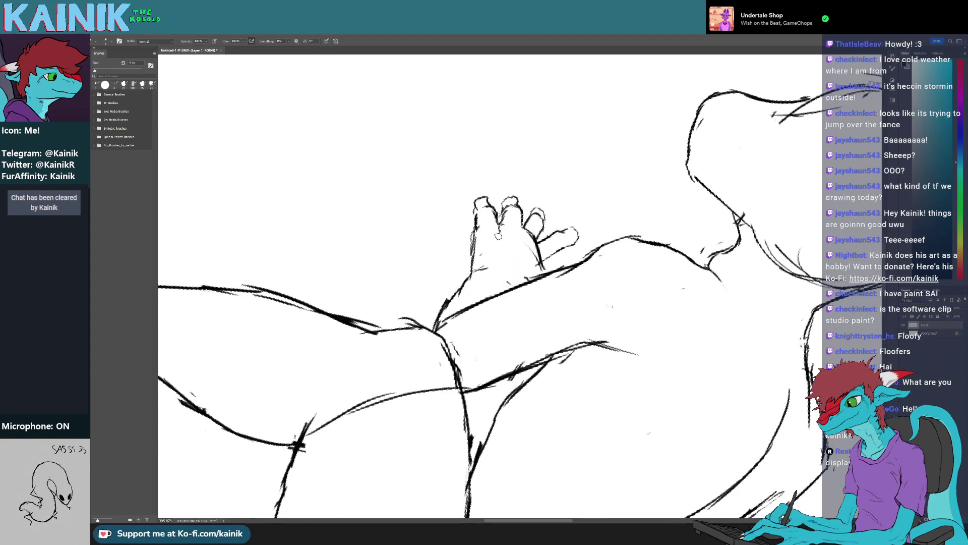
# Erase the palm's outer edge and redraw it as a slanted line from the outermost finger to the wrist
pyautogui.press('r')
pyautogui.moveTo(499, 236); pyautogui.dragTo(468, 265)
pyautogui.press('e')
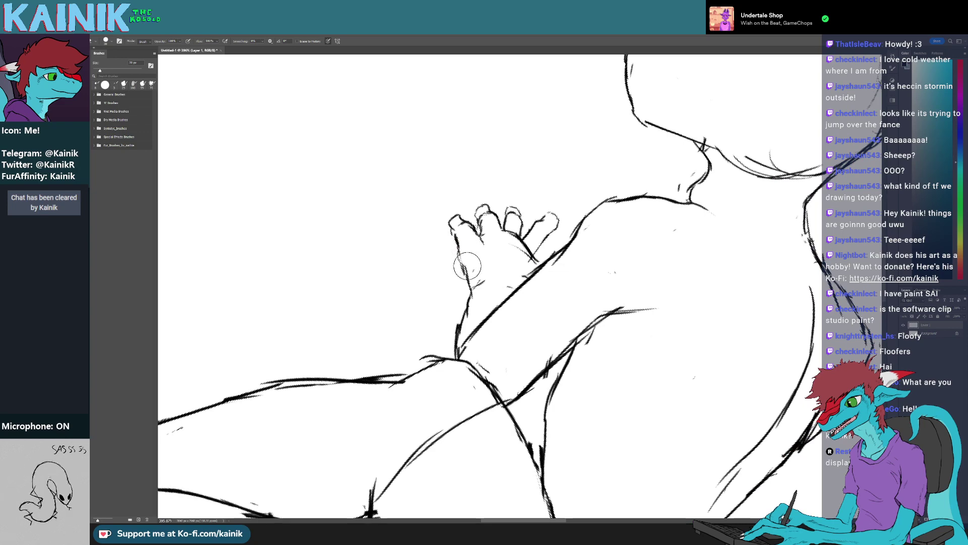
pyautogui.press('b')
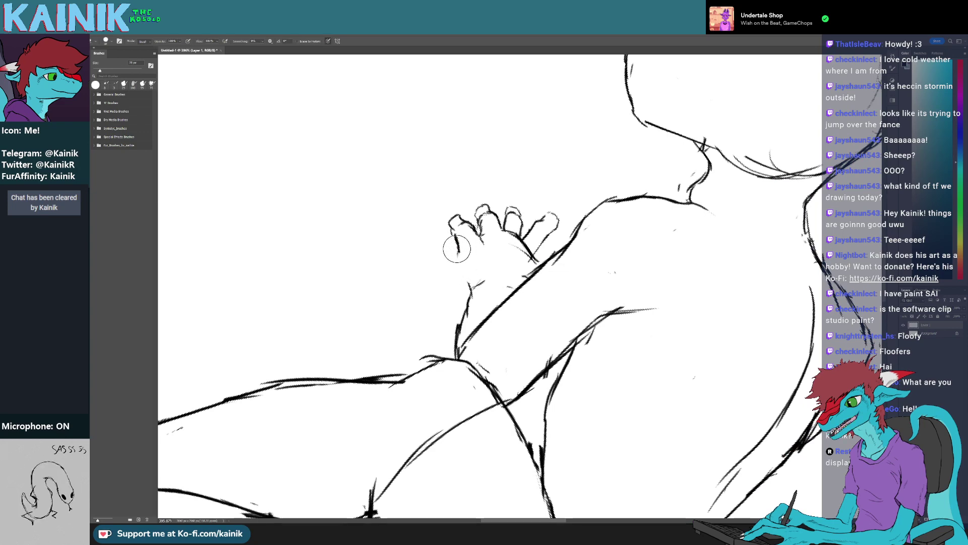
pyautogui.press('r')
pyautogui.moveTo(469, 290)
pyautogui.mouseDown()
pyautogui.moveTo(542, 332)
pyautogui.moveTo(555, 322)
pyautogui.moveTo(525, 341)
pyautogui.moveTo(466, 285)
pyautogui.mouseUp()
pyautogui.press('space')
pyautogui.press('e')
pyautogui.press('r')
pyautogui.press('e')
pyautogui.press('b')
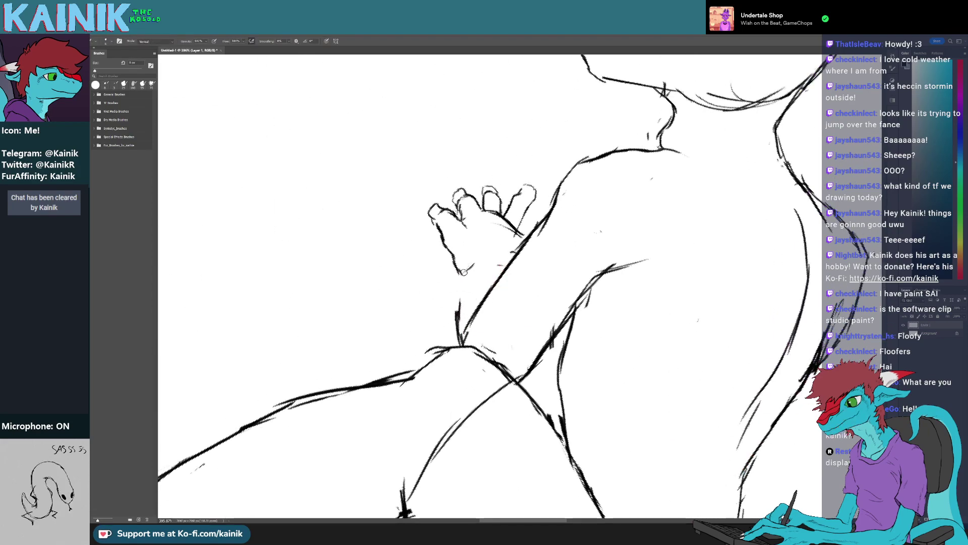
# Redraw the wrist line to join the heel of the palm with the bent elbow
pyautogui.press('r')
pyautogui.moveTo(463, 297)
pyautogui.mouseDown()
pyautogui.moveTo(448, 268)
pyautogui.moveTo(440, 302)
pyautogui.moveTo(450, 332)
pyautogui.mouseUp()
pyautogui.press('e')
pyautogui.press('b')
pyautogui.press('r')
# Erase the overlapping lines at the base of the finger nearest the arm and redraw its joint with the palm
pyautogui.press('e')
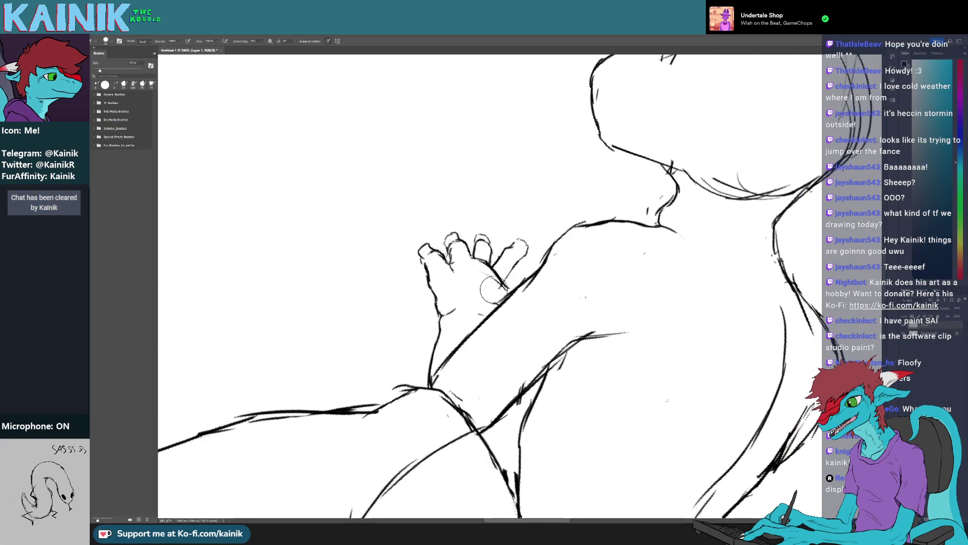
pyautogui.press('r')
pyautogui.moveTo(491, 299)
pyautogui.mouseDown()
pyautogui.moveTo(539, 286)
pyautogui.moveTo(474, 302)
pyautogui.moveTo(518, 288)
pyautogui.moveTo(504, 282)
pyautogui.mouseUp()
pyautogui.press('r')
pyautogui.press('r')
pyautogui.press('b')
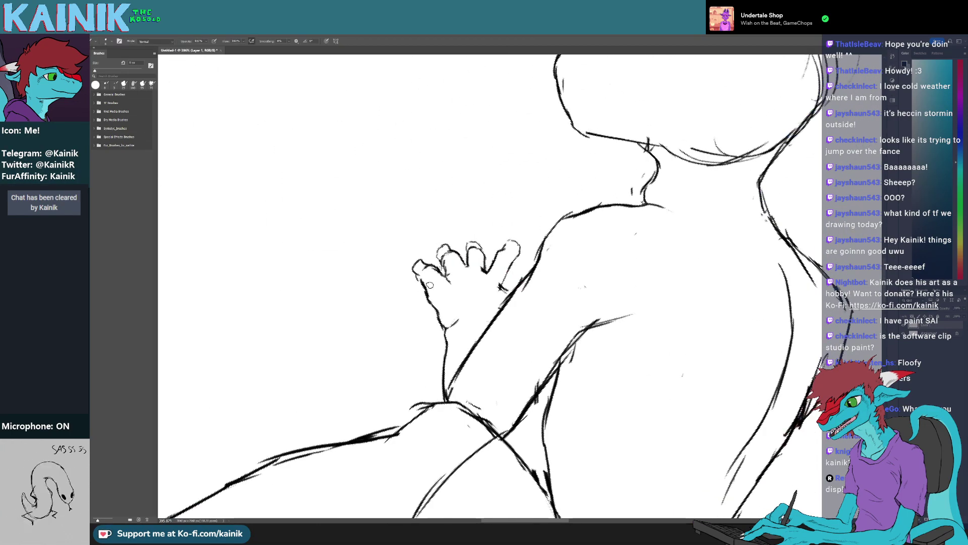
# Add short hatching strokes on the palm below the two outermost fingers
pyautogui.moveTo(431, 285)
pyautogui.mouseDown()
pyautogui.moveTo(438, 302)
pyautogui.moveTo(509, 289)
pyautogui.moveTo(484, 285)
pyautogui.mouseUp()
pyautogui.press('r')
pyautogui.press('e')
pyautogui.press('b')
pyautogui.press('r')
pyautogui.press('e')
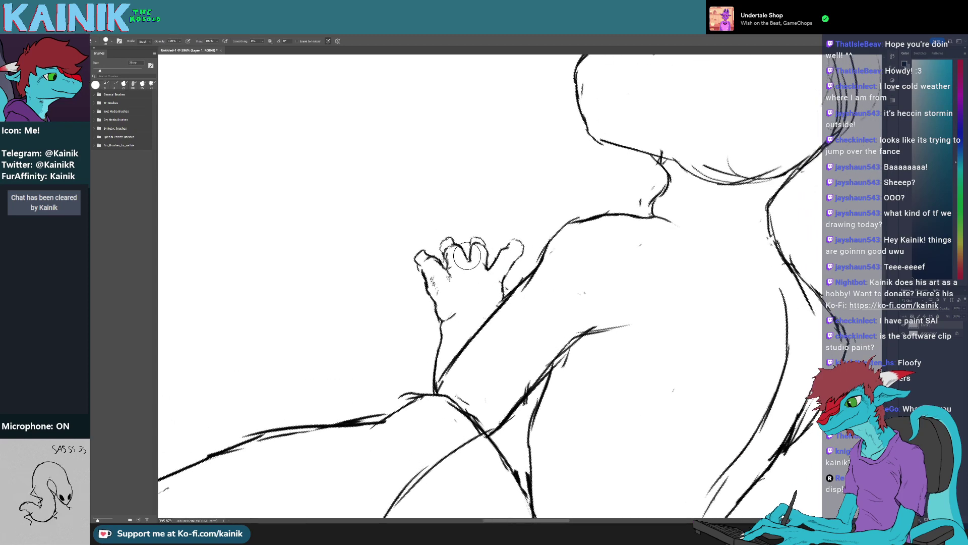
pyautogui.press('b')
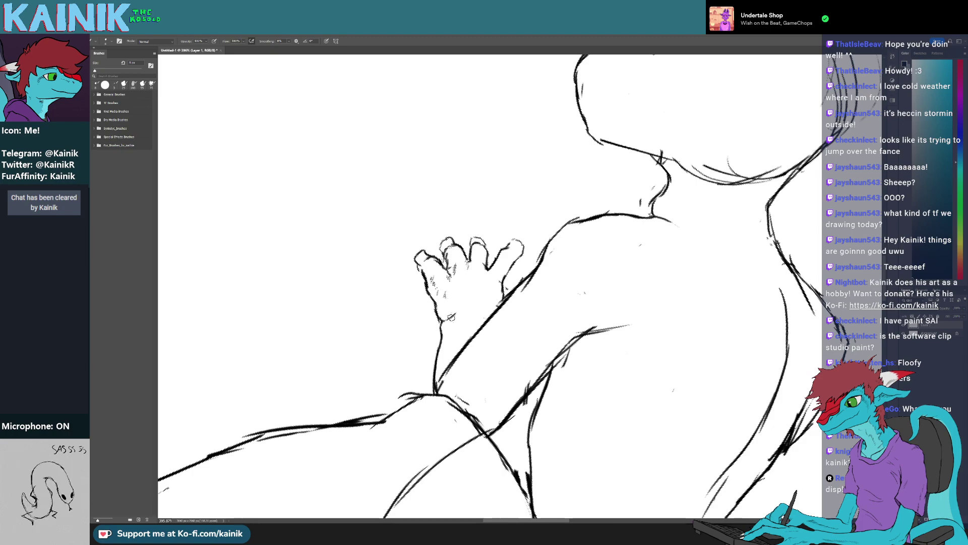
# Clean up the outline around the outermost finger's tip
pyautogui.press('r')
pyautogui.moveTo(451, 318); pyautogui.dragTo(525, 362)
pyautogui.press('e')
pyautogui.moveTo(443, 367); pyautogui.dragTo(453, 360)
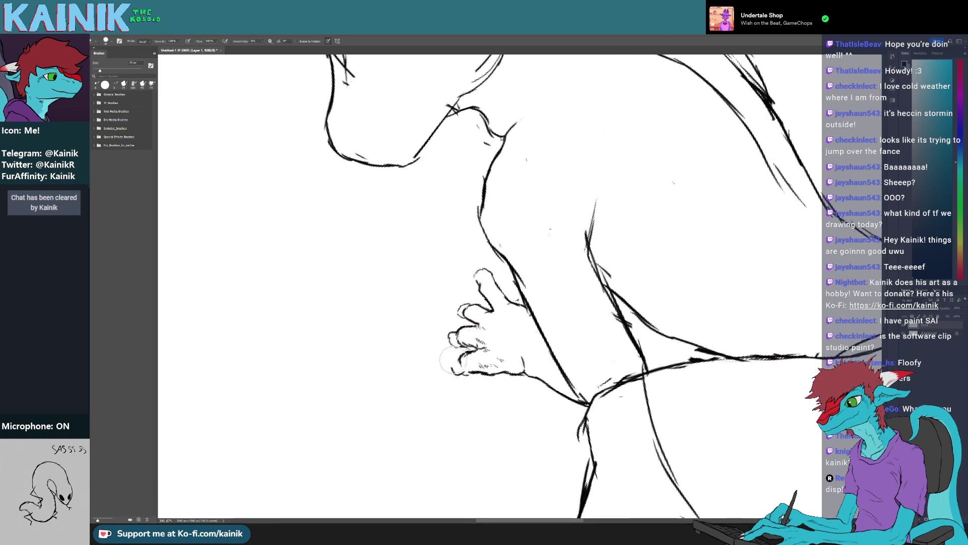
pyautogui.press('b')
pyautogui.press('e')
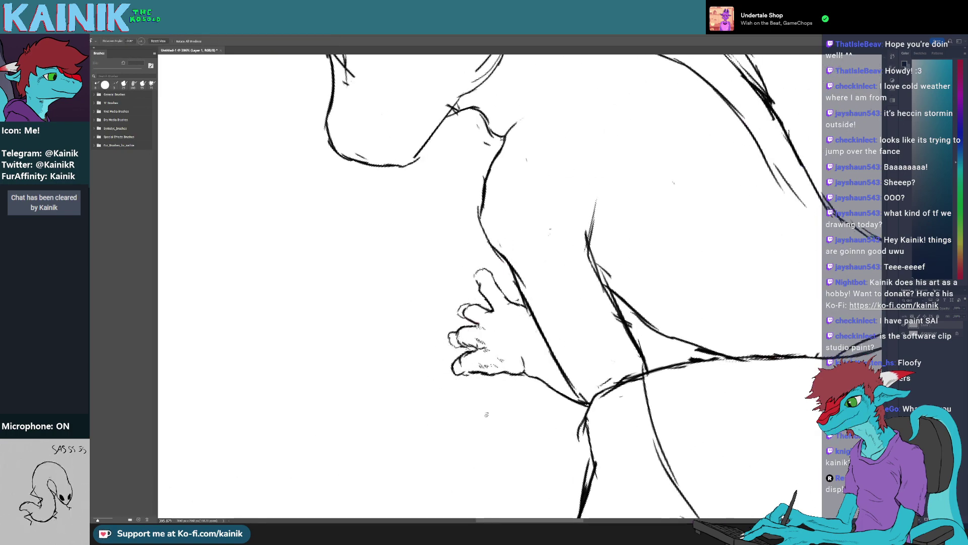
# Redraw the outermost finger with a fuller, rounded tip and a bolder outer edge
pyautogui.press('r')
pyautogui.moveTo(452, 364)
pyautogui.mouseDown()
pyautogui.moveTo(421, 296)
pyautogui.moveTo(434, 292)
pyautogui.moveTo(422, 308)
pyautogui.moveTo(543, 376)
pyautogui.moveTo(428, 305)
pyautogui.moveTo(461, 283)
pyautogui.moveTo(515, 337)
pyautogui.moveTo(539, 337)
pyautogui.mouseUp()
pyautogui.press('b')
pyautogui.press('r')
pyautogui.press('e')
pyautogui.press('b')
pyautogui.press('r')
pyautogui.press('e')
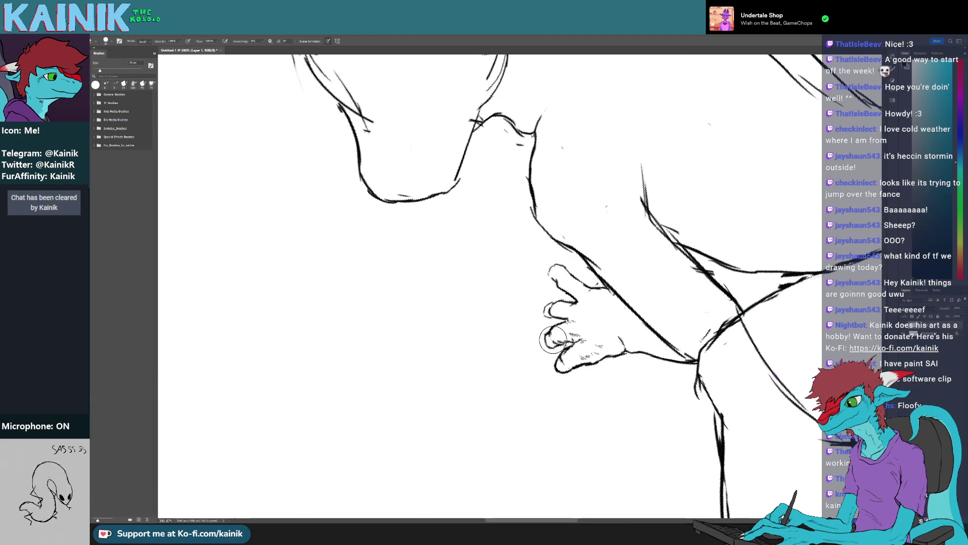
# Trim the lines between the two outermost fingers and add short texture strokes on the second finger
pyautogui.press('r')
pyautogui.moveTo(553, 336); pyautogui.dragTo(448, 245)
pyautogui.press('e')
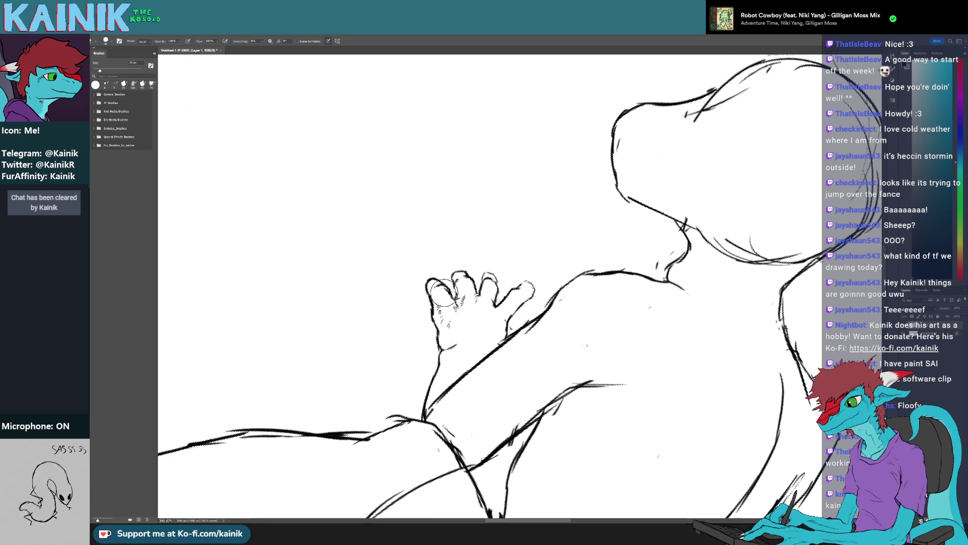
pyautogui.press('b')
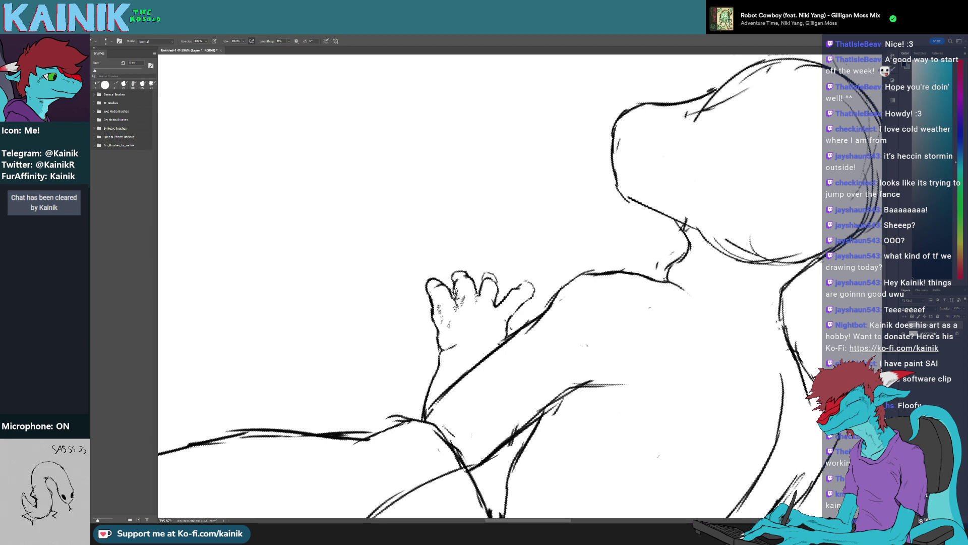
pyautogui.press('e')
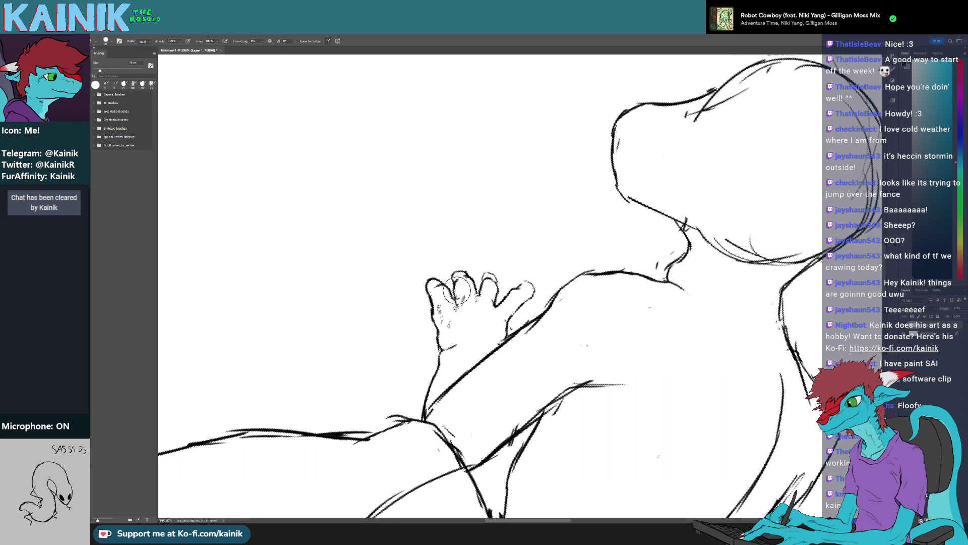
pyautogui.press('r')
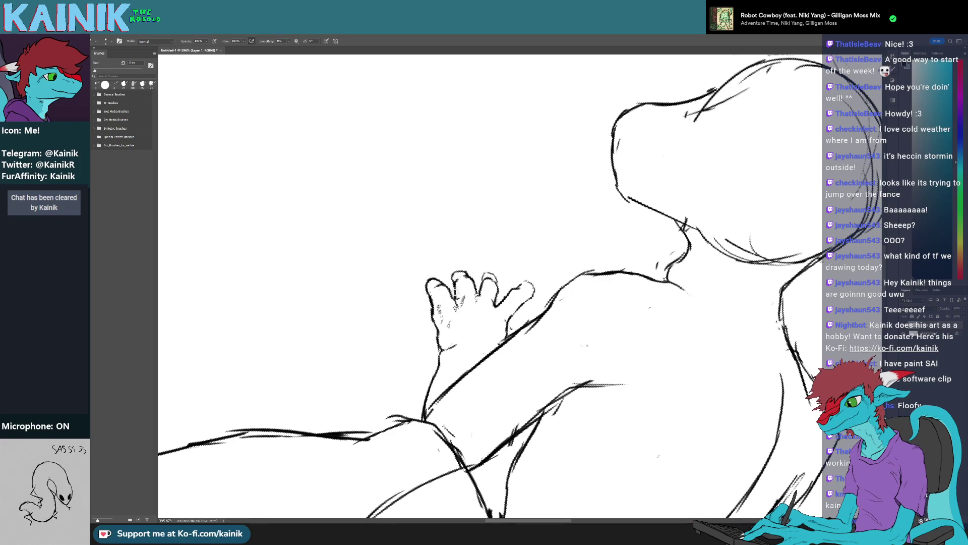
pyautogui.moveTo(455, 294); pyautogui.dragTo(522, 304)
pyautogui.moveTo(593, 373)
pyautogui.mouseDown()
pyautogui.moveTo(580, 391)
pyautogui.moveTo(475, 392)
pyautogui.mouseUp()
pyautogui.press('e')
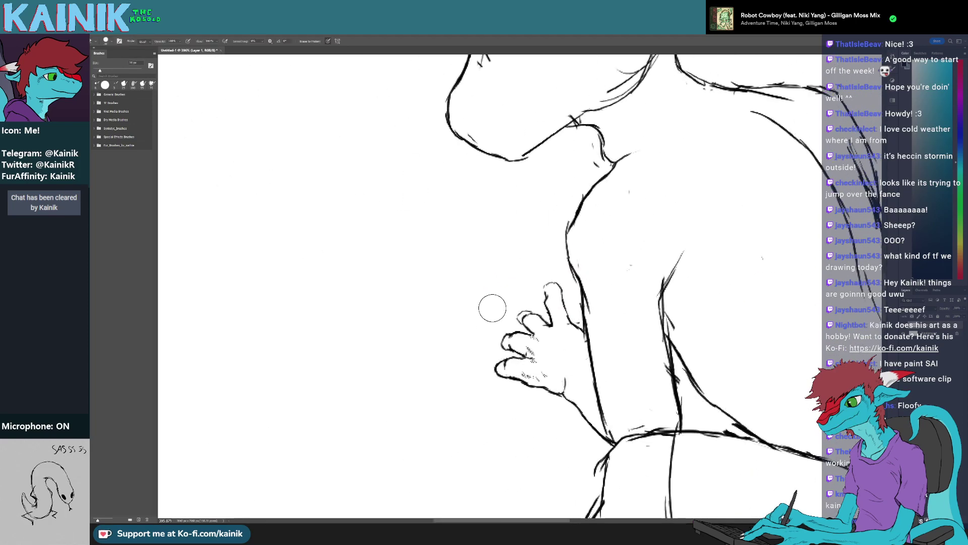
pyautogui.click(495, 341)
pyautogui.press('b')
pyautogui.moveTo(510, 333)
pyautogui.mouseDown()
pyautogui.moveTo(496, 351)
pyautogui.moveTo(493, 342)
pyautogui.mouseUp()
pyautogui.hotkey('ctrl', 'z')
pyautogui.hotkey('ctrl', 'z')
pyautogui.moveTo(510, 334)
pyautogui.mouseDown()
pyautogui.moveTo(512, 351)
pyautogui.moveTo(502, 280)
pyautogui.moveTo(453, 281)
pyautogui.mouseUp()
pyautogui.hotkey('ctrl', 'z')
# Erase the second finger's tip and redraw it as a bolder rounded arc
pyautogui.press('r')
pyautogui.press('e')
pyautogui.press('b')
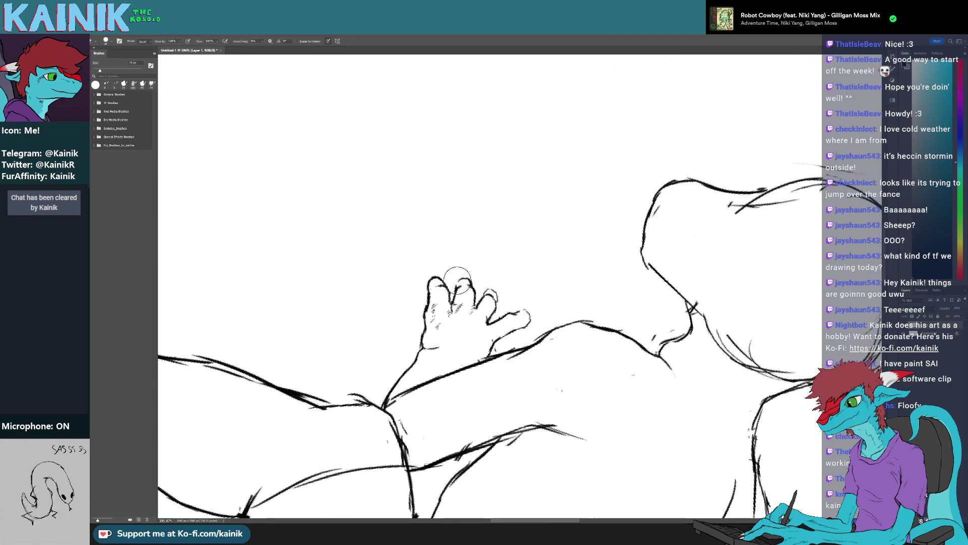
pyautogui.press('r')
pyautogui.moveTo(396, 338); pyautogui.dragTo(562, 416)
pyautogui.moveTo(562, 416); pyautogui.dragTo(372, 351)
pyautogui.moveTo(414, 260); pyautogui.dragTo(443, 229)
pyautogui.press('e')
pyautogui.press('b')
# Refine the corner where the heel of the palm meets the wrist
pyautogui.moveTo(429, 295)
pyautogui.mouseDown()
pyautogui.moveTo(460, 342)
pyautogui.moveTo(460, 328)
pyautogui.mouseUp()
pyautogui.press('r')
pyautogui.press('e')
pyautogui.press('b')
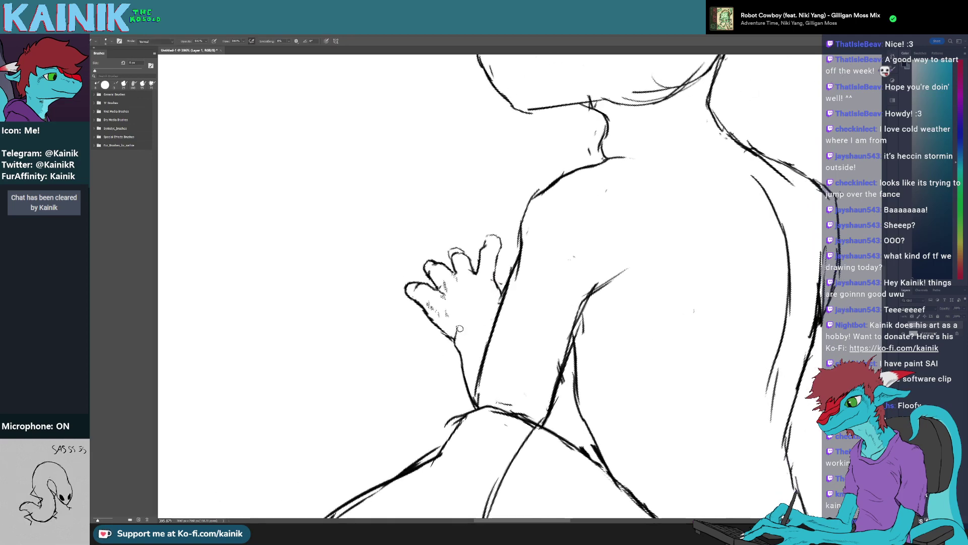
pyautogui.press('r')
pyautogui.moveTo(404, 364)
pyautogui.mouseDown()
pyautogui.moveTo(414, 383)
pyautogui.moveTo(524, 426)
pyautogui.moveTo(527, 383)
pyautogui.moveTo(549, 330)
pyautogui.moveTo(535, 312)
pyautogui.mouseUp()
pyautogui.press('b')
pyautogui.press('r')
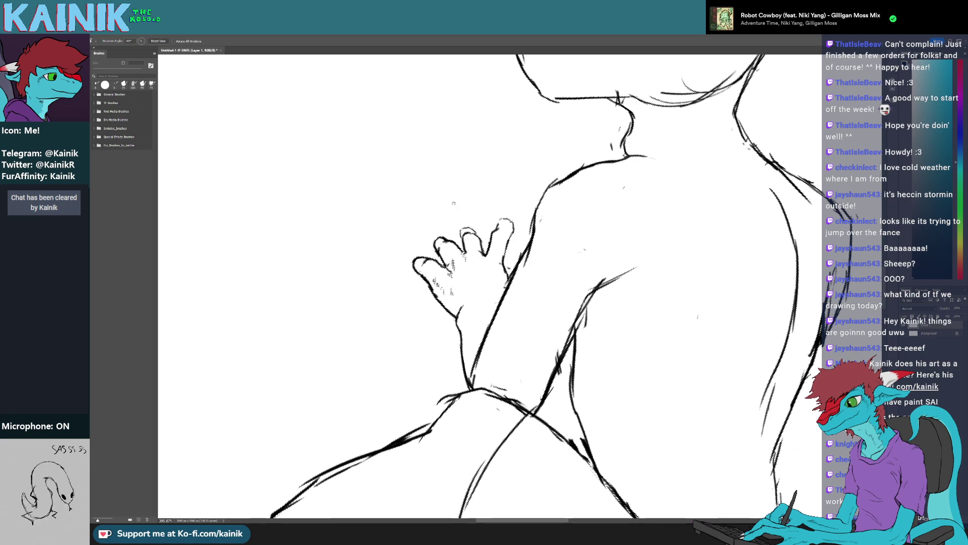
# Erase and redraw the third finger's rounded tip and sides
pyautogui.moveTo(453, 204)
pyautogui.mouseDown()
pyautogui.moveTo(468, 250)
pyautogui.moveTo(456, 249)
pyautogui.moveTo(464, 245)
pyautogui.moveTo(497, 379)
pyautogui.moveTo(419, 356)
pyautogui.moveTo(422, 214)
pyautogui.mouseUp()
pyautogui.press('e')
pyautogui.press('b')
pyautogui.press('b')
pyautogui.press('e')
pyautogui.press('b')
pyautogui.press('r')
pyautogui.press('e')
pyautogui.press('r')
pyautogui.press('e')
pyautogui.press('r')
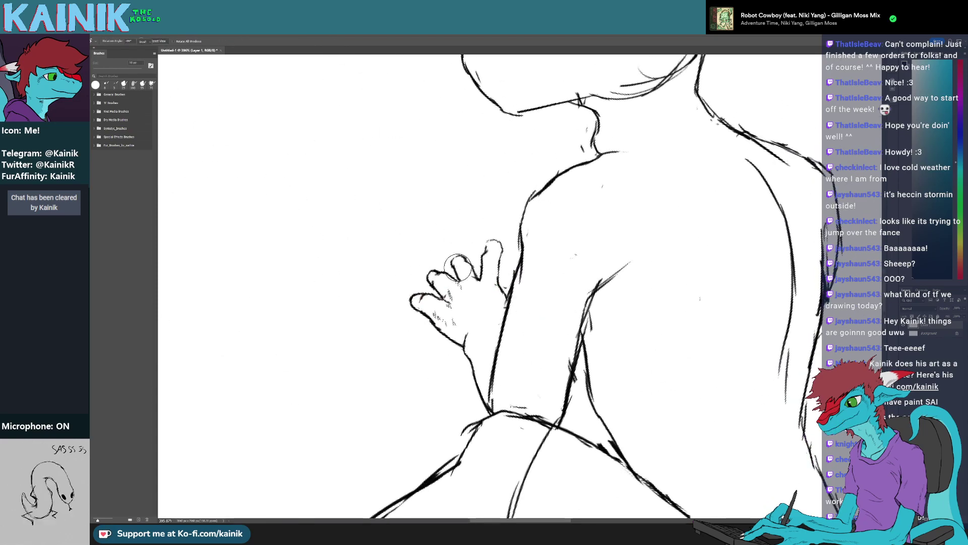
# Clean the inside of the third finger and touch up its side lines
pyautogui.press('b')
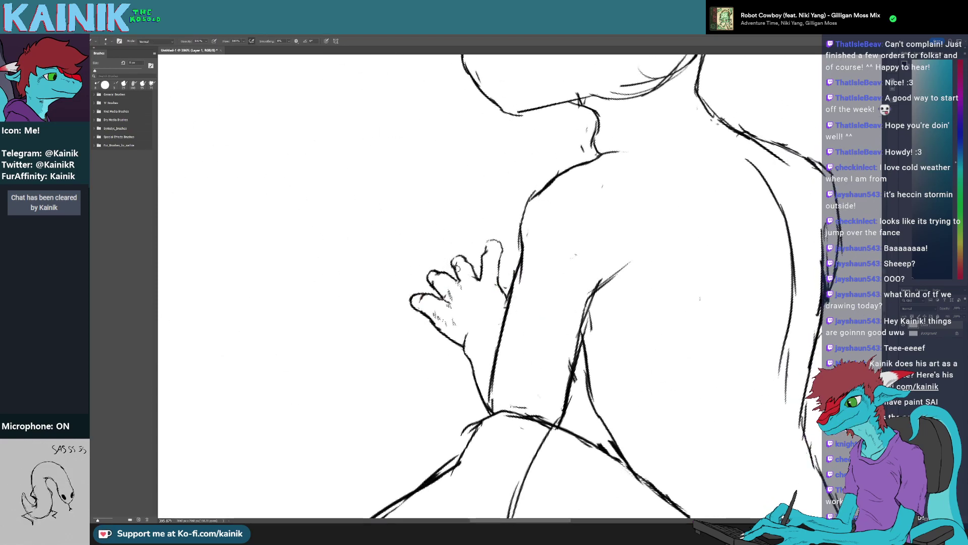
pyautogui.press('e')
pyautogui.press('b')
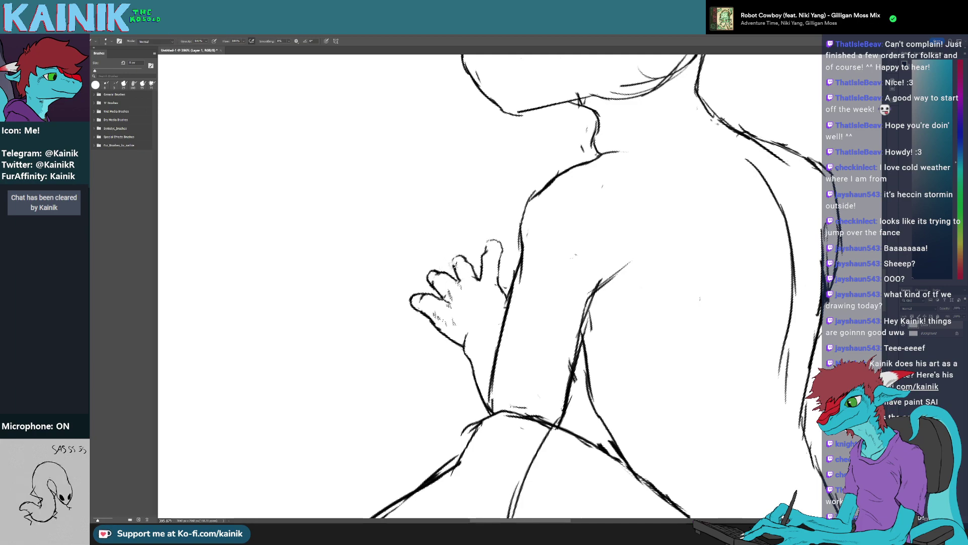
pyautogui.press('r')
pyautogui.moveTo(444, 303); pyautogui.dragTo(447, 261)
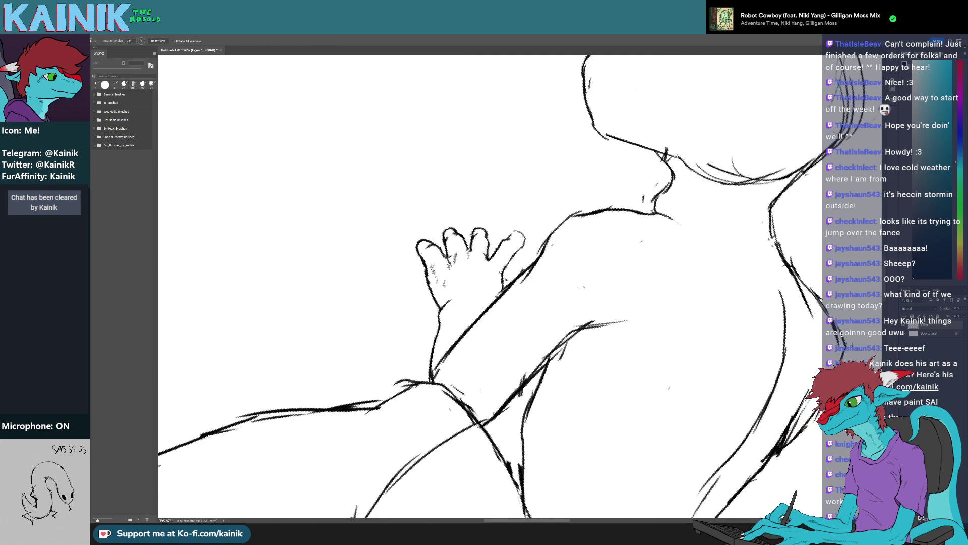
# Touch up the third finger and add short hatching strokes on the wrist below the palm
pyautogui.press('b')
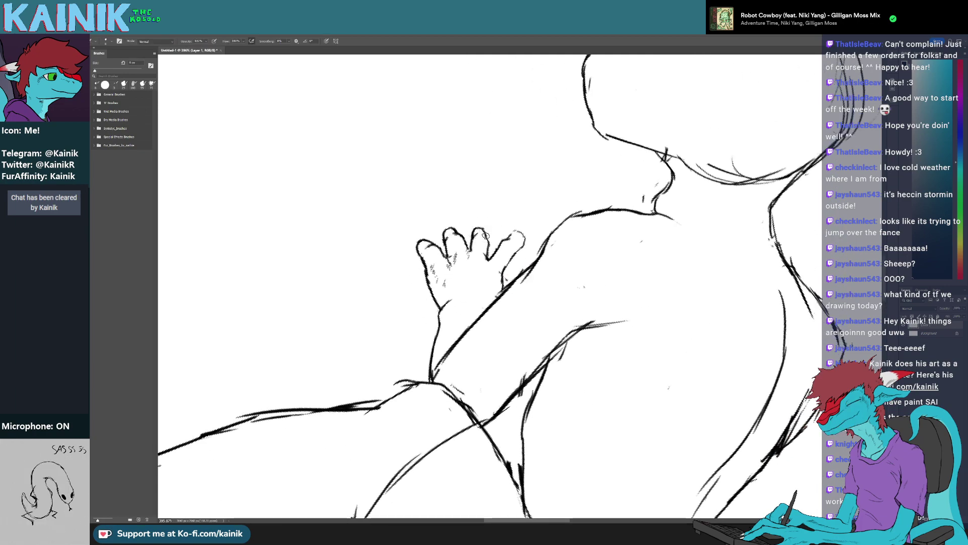
pyautogui.press('r')
pyautogui.moveTo(485, 236)
pyautogui.mouseDown()
pyautogui.moveTo(446, 298)
pyautogui.moveTo(469, 317)
pyautogui.mouseUp()
pyautogui.press('b')
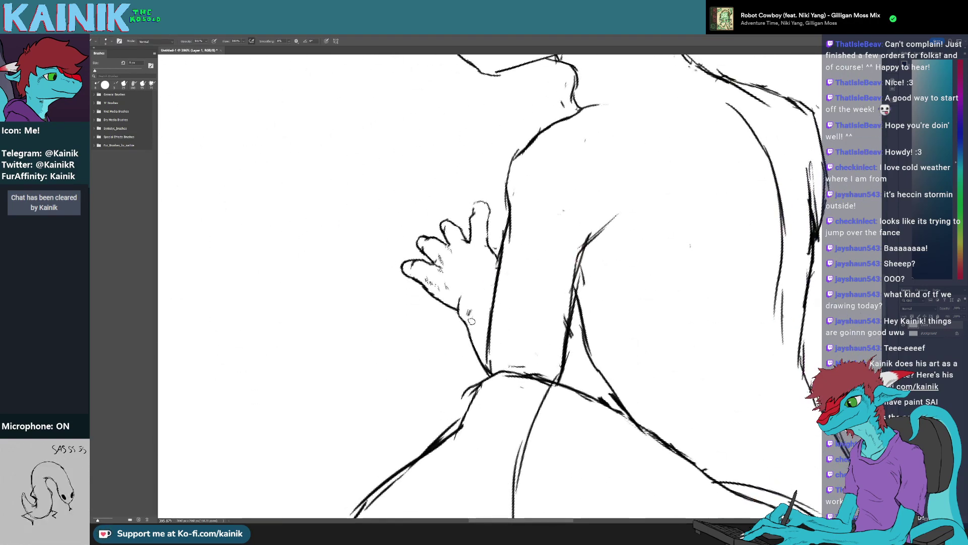
pyautogui.press('r')
pyautogui.moveTo(477, 330); pyautogui.dragTo(451, 313)
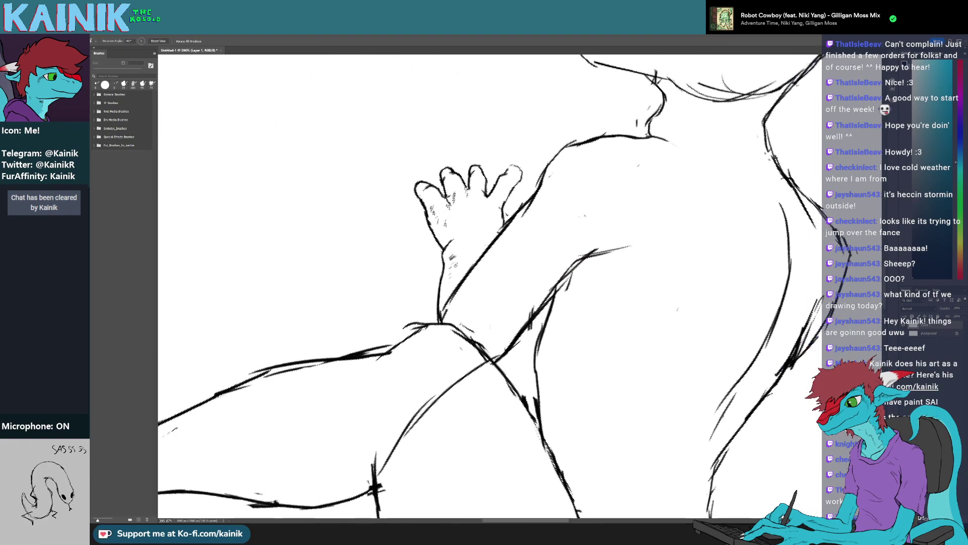
# Erase the long finger nearest the arm and redraw it shorter and more upright
pyautogui.press('e')
pyautogui.moveTo(503, 175)
pyautogui.mouseDown()
pyautogui.moveTo(516, 166)
pyautogui.moveTo(500, 189)
pyautogui.moveTo(508, 196)
pyautogui.mouseUp()
pyautogui.press('b')
pyautogui.press('e')
pyautogui.press('b')
pyautogui.press('e')
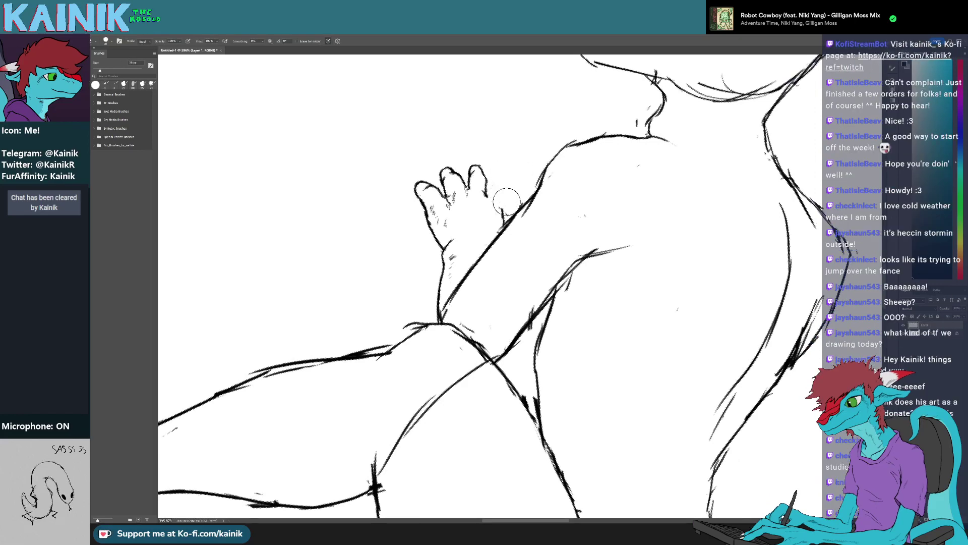
pyautogui.press('b')
pyautogui.moveTo(500, 145); pyautogui.dragTo(496, 171)
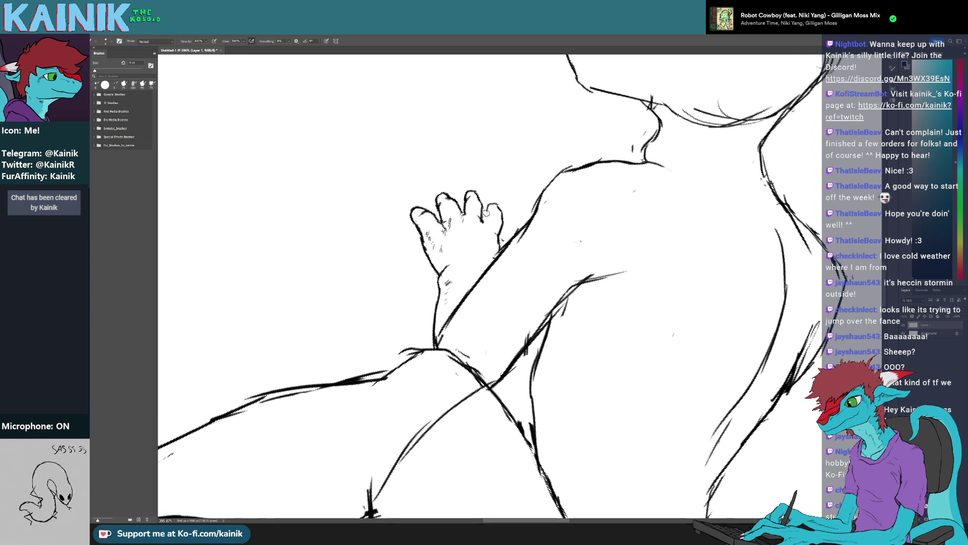
# Define the rounded tip and sides of the shortened finger nearest the arm
pyautogui.press('r')
pyautogui.moveTo(481, 222)
pyautogui.mouseDown()
pyautogui.moveTo(484, 351)
pyautogui.moveTo(502, 355)
pyautogui.mouseUp()
pyautogui.press('b')
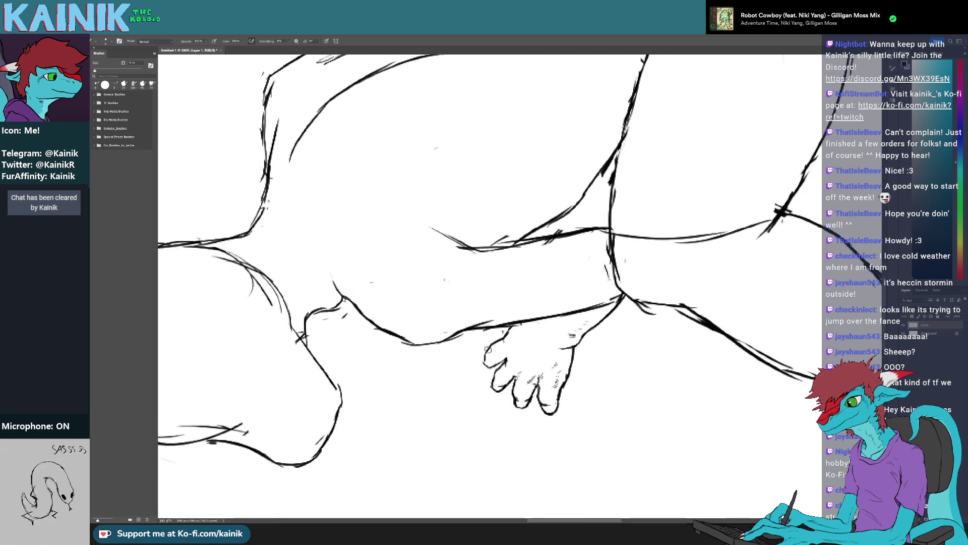
pyautogui.press('r')
pyautogui.moveTo(507, 400); pyautogui.dragTo(476, 364)
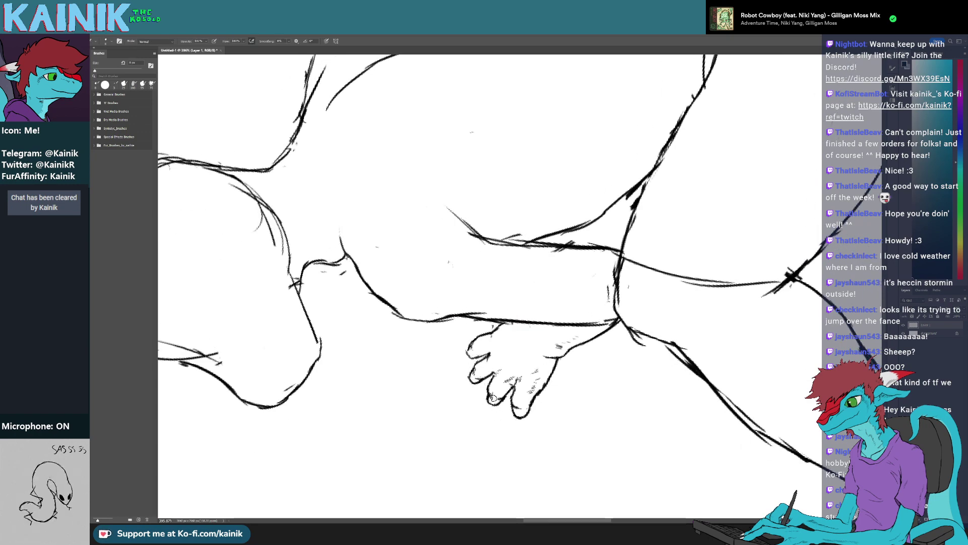
# Add small detail strokes to the fingertips
pyautogui.press('r')
pyautogui.moveTo(494, 399)
pyautogui.mouseDown()
pyautogui.moveTo(441, 359)
pyautogui.moveTo(396, 297)
pyautogui.moveTo(486, 214)
pyautogui.mouseUp()
pyautogui.press('b')
pyautogui.press('r')
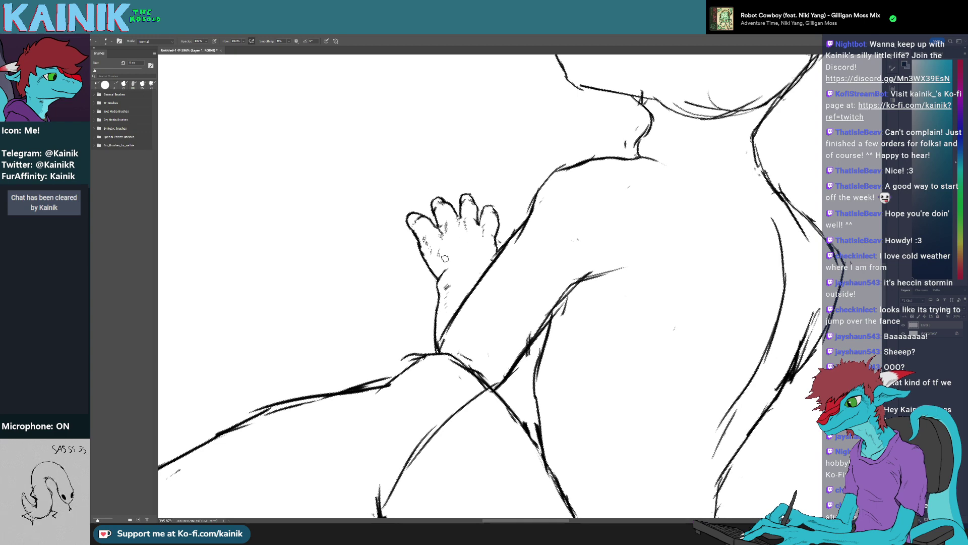
# Add short strokes on the palm and tidy the base of the finger nearest the arm
pyautogui.press('b')
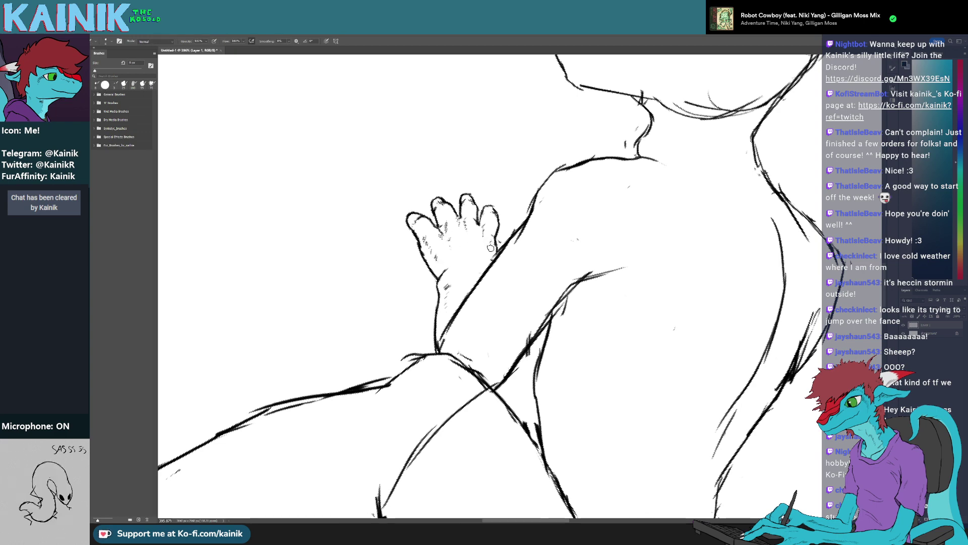
pyautogui.press('space')
pyautogui.moveTo(490, 253); pyautogui.dragTo(489, 307)
pyautogui.press('r')
pyautogui.moveTo(479, 343); pyautogui.dragTo(464, 338)
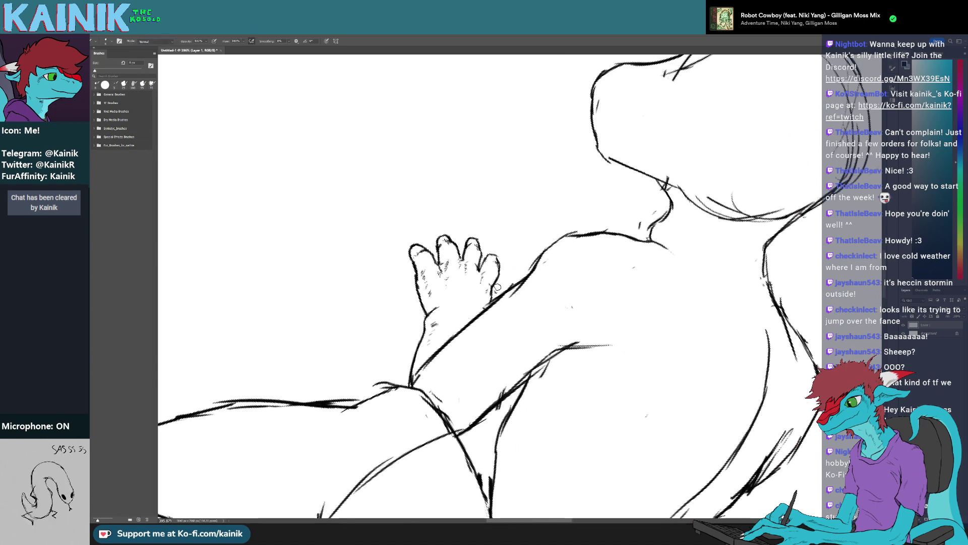
pyautogui.press('e')
pyautogui.press('b')
pyautogui.press('r')
# Erase the stray marks inside the elbow and tidy the arm's outline beside the hand
pyautogui.moveTo(482, 318)
pyautogui.mouseDown()
pyautogui.moveTo(501, 334)
pyautogui.moveTo(486, 276)
pyautogui.moveTo(578, 222)
pyautogui.mouseUp()
pyautogui.press('e')
pyautogui.press('b')
pyautogui.press('r')
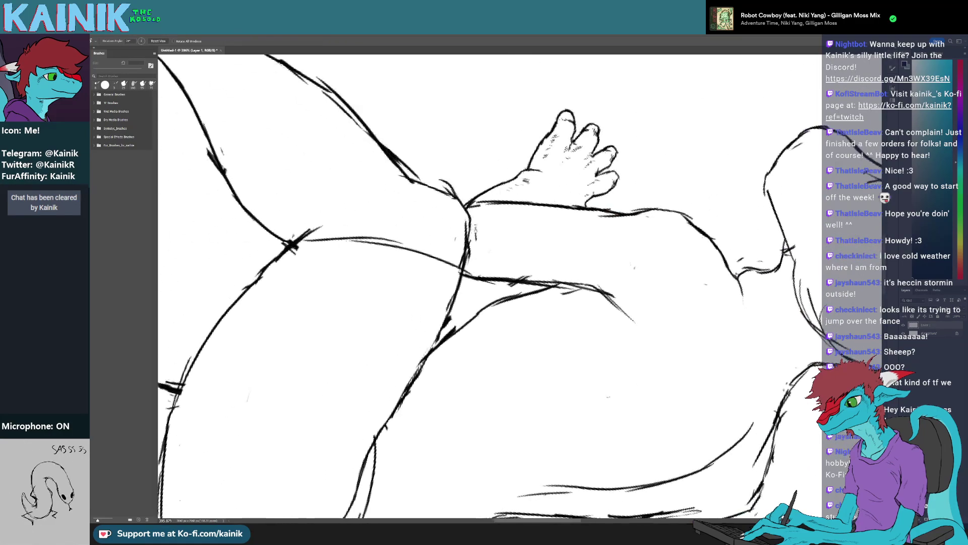
pyautogui.moveTo(492, 222)
pyautogui.mouseDown()
pyautogui.moveTo(463, 247)
pyautogui.moveTo(452, 285)
pyautogui.mouseUp()
pyautogui.press('e')
pyautogui.moveTo(513, 256)
pyautogui.mouseDown()
pyautogui.moveTo(492, 325)
pyautogui.moveTo(498, 342)
pyautogui.mouseUp()
pyautogui.press('b')
pyautogui.press('e')
pyautogui.moveTo(449, 291)
pyautogui.mouseDown()
pyautogui.moveTo(481, 316)
pyautogui.moveTo(505, 363)
pyautogui.mouseUp()
pyautogui.press('b')
pyautogui.press('r')
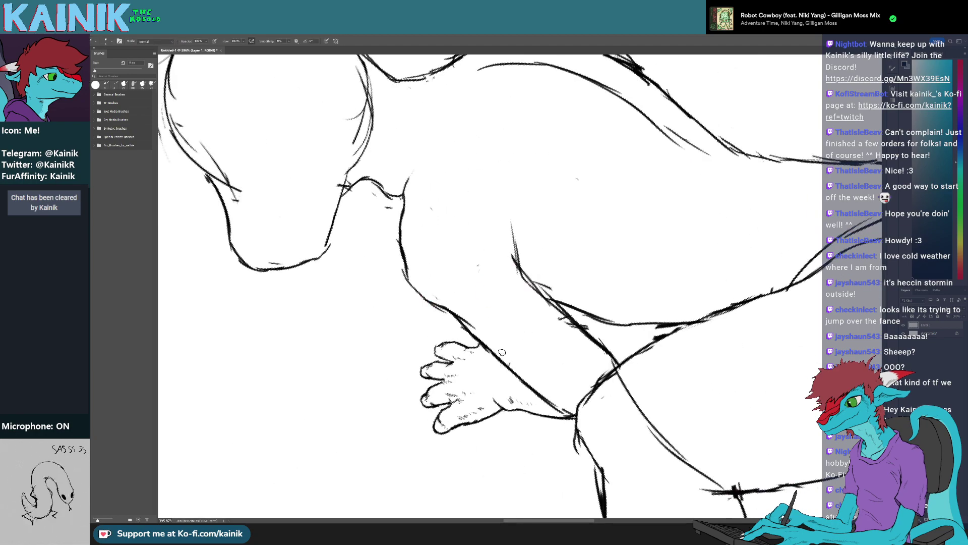
# Draw a curved line across the arm between the hand and the shoulder
pyautogui.press('r')
pyautogui.moveTo(466, 323); pyautogui.dragTo(488, 232)
pyautogui.moveTo(560, 202)
pyautogui.mouseDown()
pyautogui.moveTo(471, 303)
pyautogui.moveTo(465, 329)
pyautogui.mouseUp()
pyautogui.moveTo(465, 329)
pyautogui.mouseDown()
pyautogui.moveTo(456, 275)
pyautogui.moveTo(484, 232)
pyautogui.mouseUp()
pyautogui.press('b')
pyautogui.press('e')
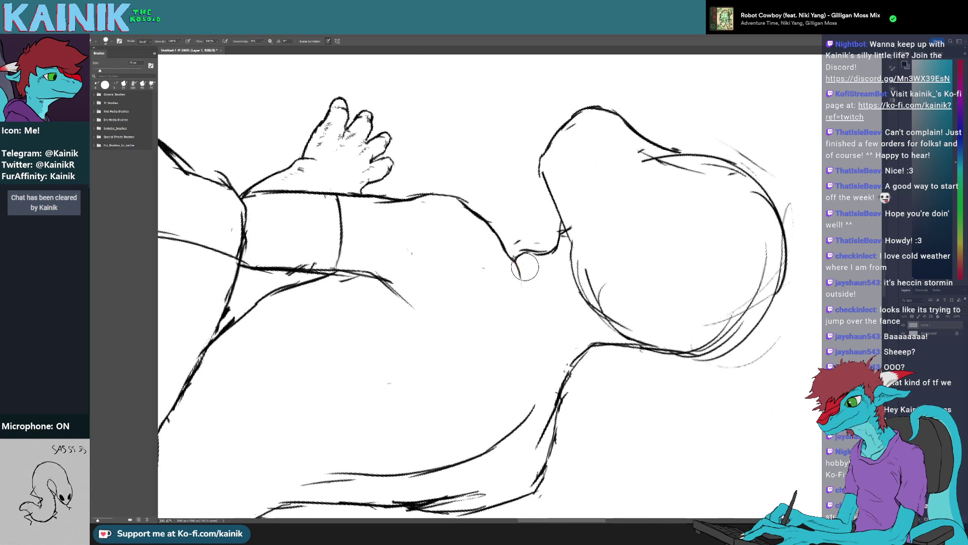
# Erase the rough joint between the shoulder and neck and redraw the front of the neck below the jaw
pyautogui.press('b')
pyautogui.moveTo(525, 267)
pyautogui.mouseDown()
pyautogui.moveTo(518, 309)
pyautogui.moveTo(547, 370)
pyautogui.moveTo(565, 375)
pyautogui.mouseUp()
pyautogui.press('r')
pyautogui.moveTo(575, 363)
pyautogui.mouseDown()
pyautogui.moveTo(612, 267)
pyautogui.moveTo(602, 305)
pyautogui.moveTo(591, 232)
pyautogui.moveTo(543, 328)
pyautogui.moveTo(497, 353)
pyautogui.moveTo(547, 367)
pyautogui.moveTo(547, 333)
pyautogui.moveTo(446, 314)
pyautogui.moveTo(439, 302)
pyautogui.mouseUp()
pyautogui.press('e')
pyautogui.press('r')
pyautogui.press('space')
pyautogui.press('r')
pyautogui.press('b')
pyautogui.press('r')
pyautogui.press('b')
pyautogui.press('r')
pyautogui.press('space')
pyautogui.moveTo(440, 303); pyautogui.dragTo(452, 392)
# Draw a curved neckline across the base of the neck and tidy its front end
pyautogui.press('e')
pyautogui.moveTo(421, 281); pyautogui.dragTo(446, 296)
pyautogui.press('r')
pyautogui.moveTo(446, 296)
pyautogui.mouseDown()
pyautogui.moveTo(439, 341)
pyautogui.moveTo(555, 408)
pyautogui.moveTo(427, 334)
pyautogui.moveTo(454, 323)
pyautogui.moveTo(504, 343)
pyautogui.moveTo(519, 335)
pyautogui.moveTo(504, 353)
pyautogui.mouseUp()
pyautogui.press('e')
pyautogui.click(439, 346)
pyautogui.press('r')
pyautogui.press('b')
pyautogui.press('r')
pyautogui.press('e')
pyautogui.press('r')
pyautogui.press('b')
# Strengthen the outline from the back of the head down to the shoulder
pyautogui.moveTo(518, 285)
pyautogui.mouseDown()
pyautogui.moveTo(499, 214)
pyautogui.moveTo(508, 239)
pyautogui.mouseUp()
pyautogui.press('b')
pyautogui.moveTo(491, 171); pyautogui.dragTo(502, 226)
pyautogui.press('r')
pyautogui.moveTo(505, 232); pyautogui.dragTo(505, 305)
pyautogui.press('e')
pyautogui.press('r')
pyautogui.moveTo(507, 314); pyautogui.dragTo(490, 281)
pyautogui.press('b')
pyautogui.moveTo(580, 244)
pyautogui.mouseDown()
pyautogui.moveTo(537, 271)
pyautogui.moveTo(540, 246)
pyautogui.mouseUp()
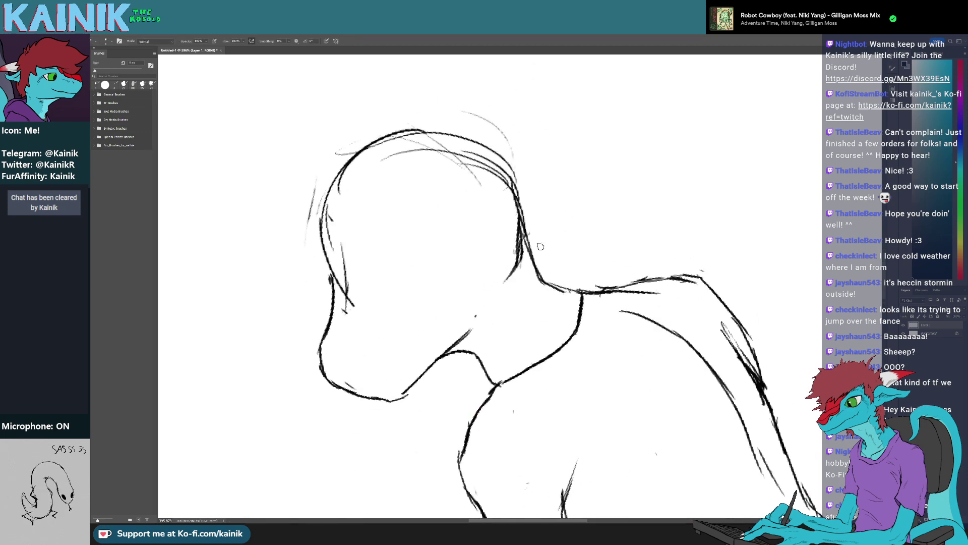
# Add short hatching strokes at the nape where the head meets the neck
pyautogui.press('e')
pyautogui.moveTo(519, 296)
pyautogui.mouseDown()
pyautogui.moveTo(506, 325)
pyautogui.moveTo(533, 273)
pyautogui.moveTo(556, 261)
pyautogui.mouseUp()
pyautogui.press('b')
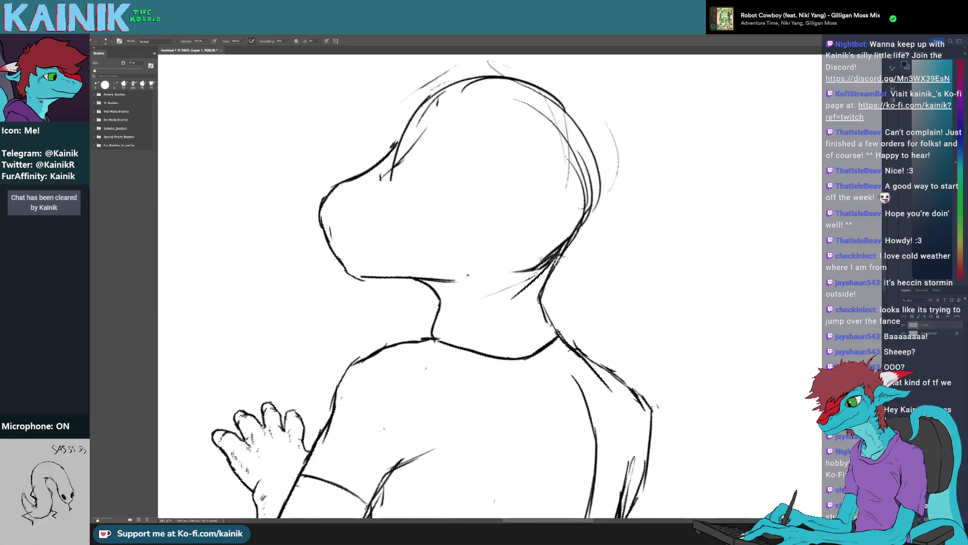
pyautogui.moveTo(505, 339)
pyautogui.mouseDown()
pyautogui.moveTo(470, 274)
pyautogui.moveTo(507, 317)
pyautogui.mouseUp()
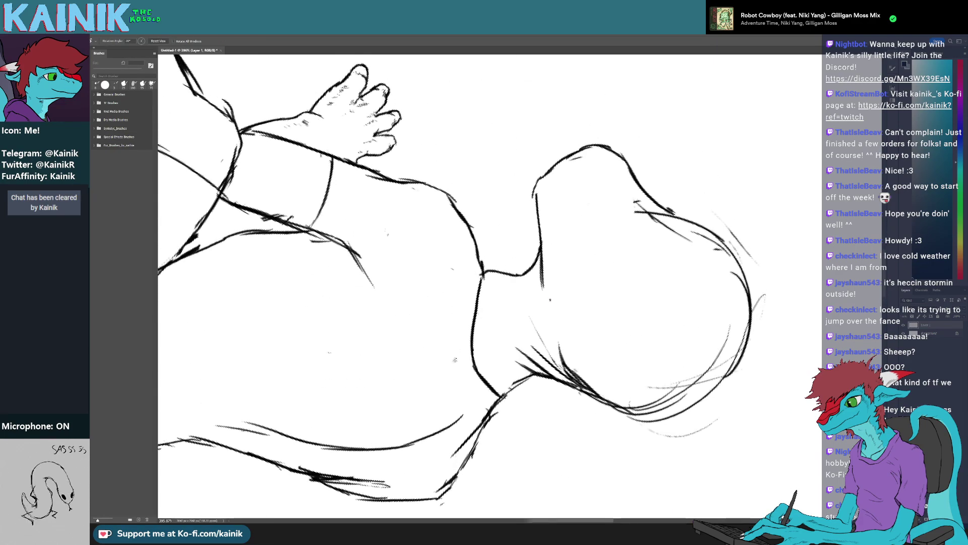
pyautogui.moveTo(534, 248); pyautogui.dragTo(511, 250)
pyautogui.press('r')
pyautogui.moveTo(524, 310); pyautogui.dragTo(514, 351)
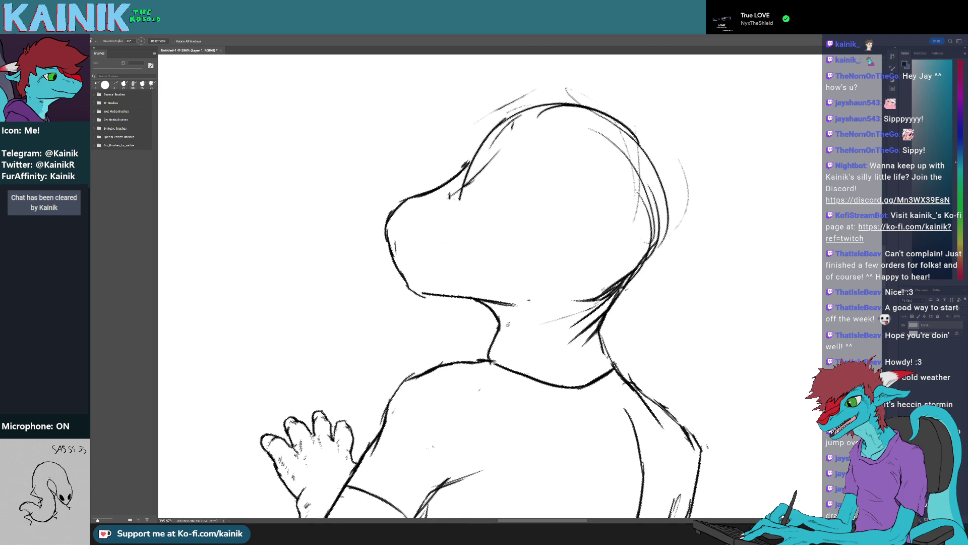
pyautogui.moveTo(556, 261)
pyautogui.mouseDown()
pyautogui.moveTo(560, 292)
pyautogui.moveTo(483, 356)
pyautogui.moveTo(461, 348)
pyautogui.moveTo(586, 278)
pyautogui.mouseUp()
pyautogui.moveTo(488, 261); pyautogui.dragTo(421, 242)
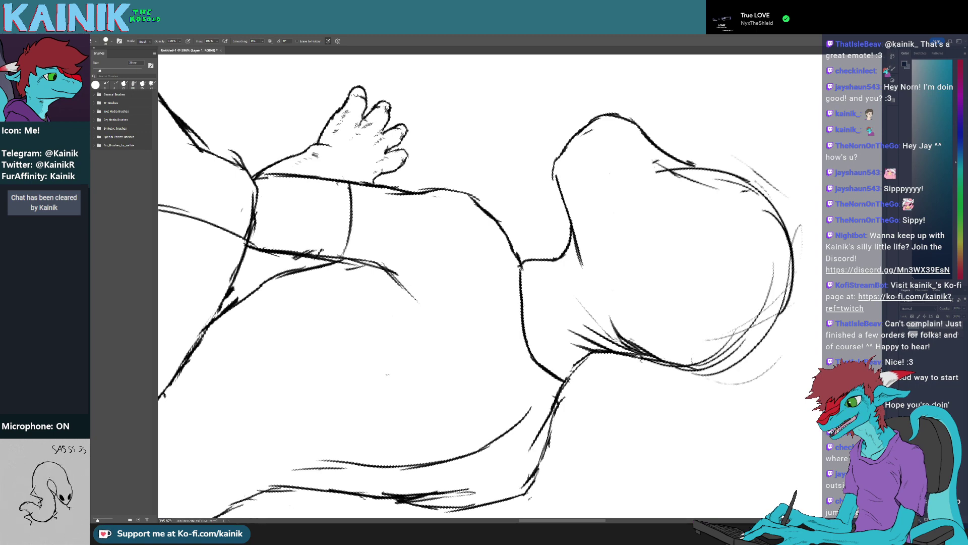
# Erase the overlapping lines at the armpit and redraw the crease as a cleaner curve
pyautogui.moveTo(356, 312); pyautogui.dragTo(578, 358)
pyautogui.press('r')
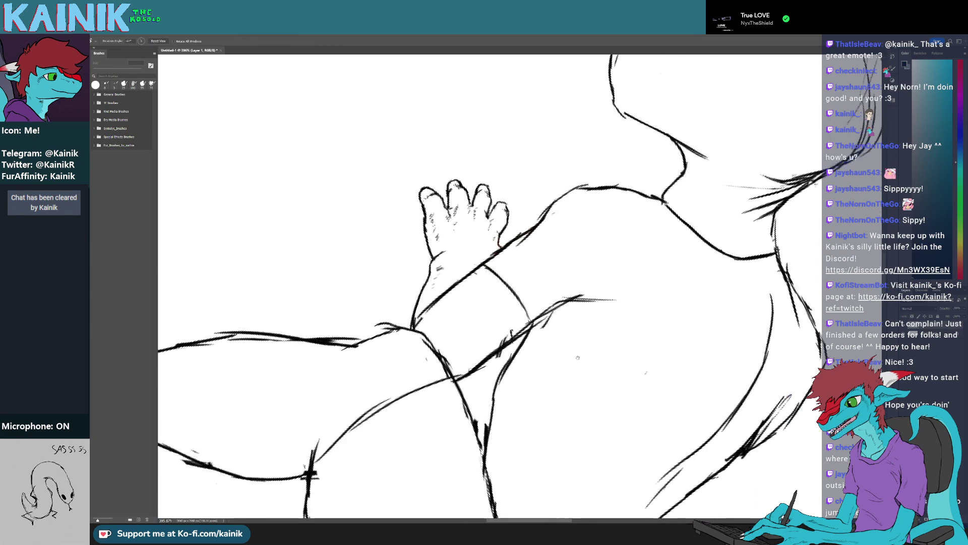
pyautogui.press('b')
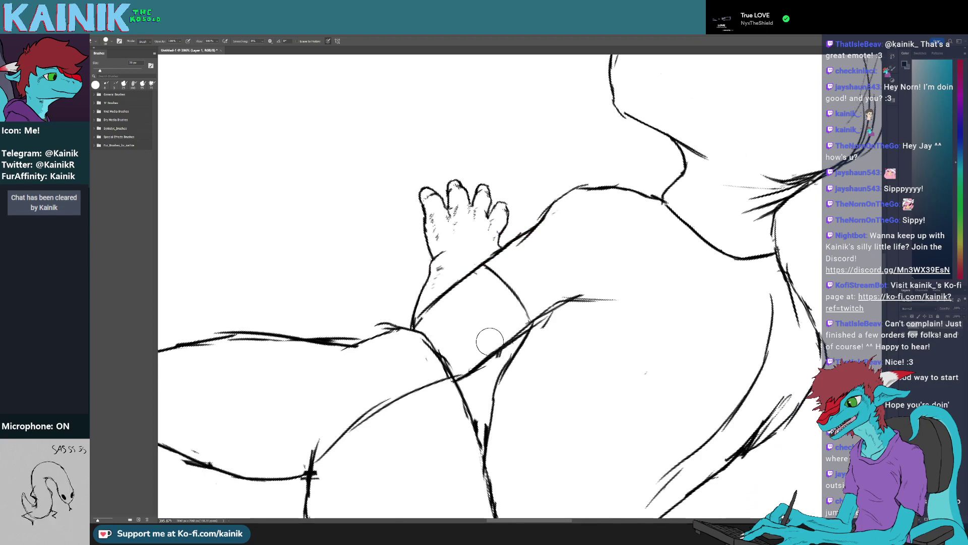
pyautogui.press('r')
pyautogui.moveTo(551, 345)
pyautogui.mouseDown()
pyautogui.moveTo(573, 328)
pyautogui.moveTo(378, 307)
pyautogui.mouseUp()
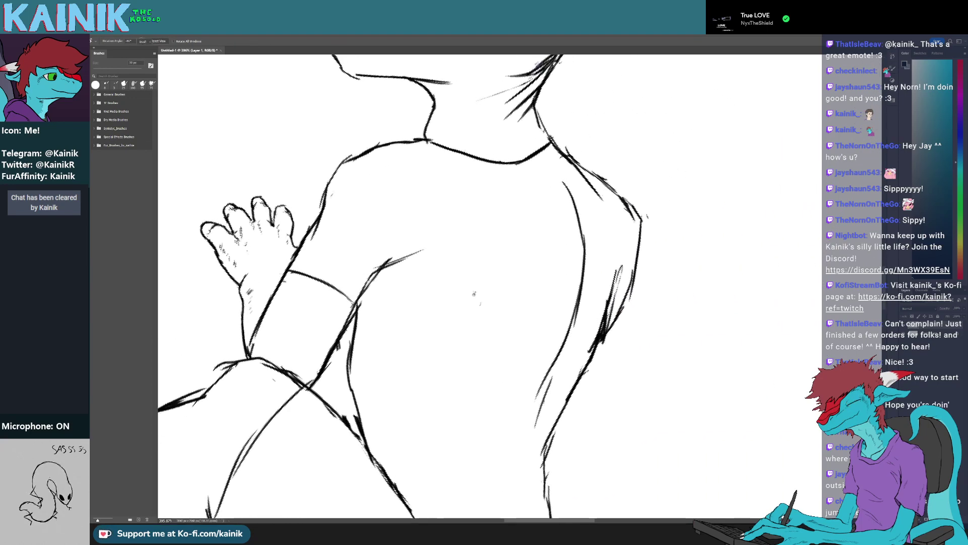
pyautogui.press('e')
pyautogui.click(479, 303)
pyautogui.moveTo(398, 268); pyautogui.dragTo(498, 290)
pyautogui.moveTo(473, 288)
pyautogui.mouseDown()
pyautogui.moveTo(459, 309)
pyautogui.moveTo(490, 283)
pyautogui.moveTo(481, 304)
pyautogui.moveTo(501, 290)
pyautogui.mouseUp()
pyautogui.press('b')
pyautogui.press('r')
pyautogui.moveTo(572, 266)
pyautogui.mouseDown()
pyautogui.moveTo(510, 311)
pyautogui.moveTo(469, 380)
pyautogui.moveTo(547, 343)
pyautogui.moveTo(511, 350)
pyautogui.moveTo(507, 388)
pyautogui.moveTo(523, 348)
pyautogui.mouseUp()
pyautogui.press('e')
pyautogui.press('b')
# Clean up the sketchy outline of the front shoulder and upper arm
pyautogui.press('r')
pyautogui.moveTo(490, 405); pyautogui.dragTo(428, 359)
pyautogui.moveTo(458, 283)
pyautogui.mouseDown()
pyautogui.moveTo(469, 332)
pyautogui.moveTo(460, 325)
pyautogui.mouseUp()
pyautogui.press('e')
pyautogui.moveTo(498, 314)
pyautogui.mouseDown()
pyautogui.moveTo(422, 345)
pyautogui.moveTo(455, 333)
pyautogui.moveTo(477, 310)
pyautogui.moveTo(471, 294)
pyautogui.mouseUp()
pyautogui.press('b')
pyautogui.moveTo(434, 327); pyautogui.dragTo(489, 297)
pyautogui.press('r')
pyautogui.moveTo(462, 354); pyautogui.dragTo(539, 372)
pyautogui.moveTo(504, 309)
pyautogui.mouseDown()
pyautogui.moveTo(427, 324)
pyautogui.moveTo(428, 341)
pyautogui.mouseUp()
pyautogui.press('e')
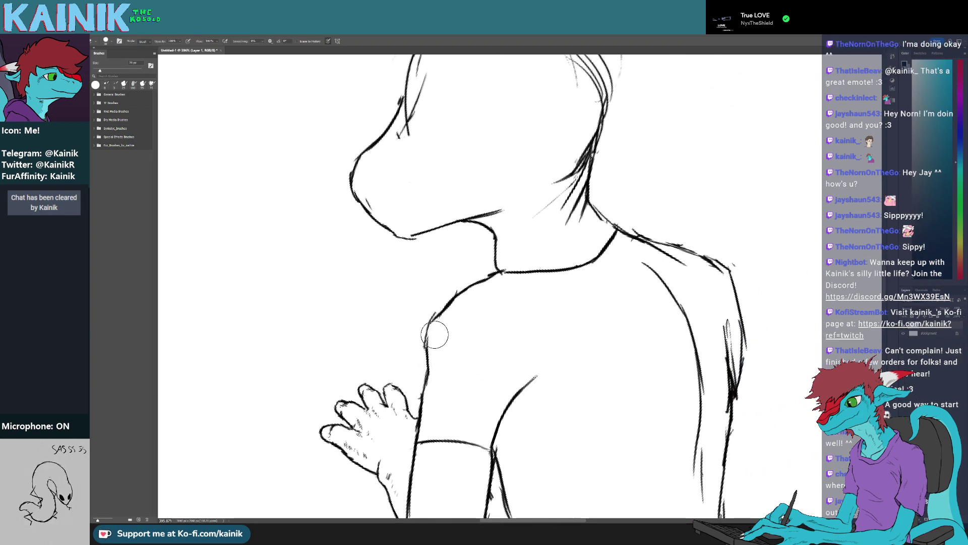
# Redraw the front shoulder's corner as one clean line running down into the upper arm
pyautogui.press('b')
pyautogui.moveTo(435, 336)
pyautogui.mouseDown()
pyautogui.moveTo(433, 358)
pyautogui.moveTo(415, 367)
pyautogui.moveTo(434, 438)
pyautogui.moveTo(482, 446)
pyautogui.mouseUp()
pyautogui.press('e')
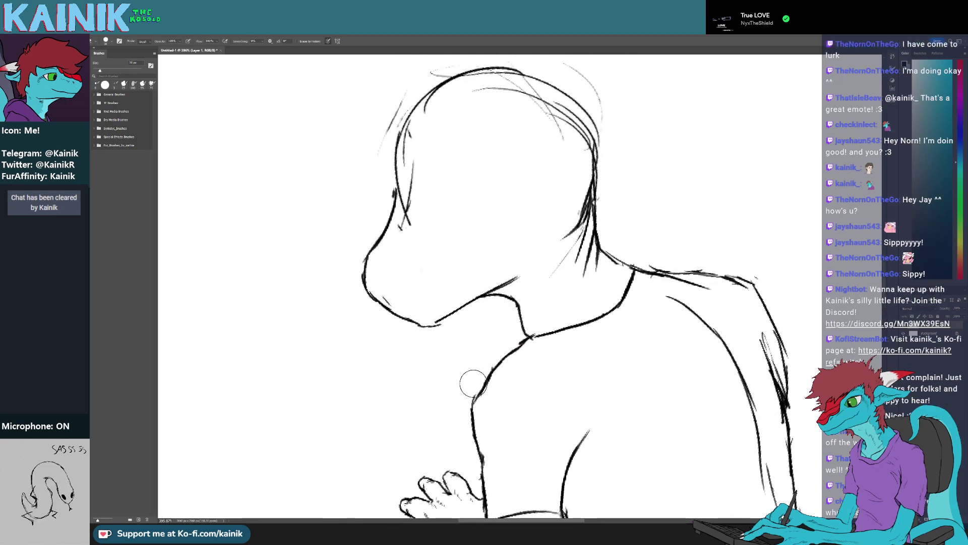
pyautogui.press('b')
pyautogui.moveTo(472, 409)
pyautogui.mouseDown()
pyautogui.moveTo(522, 371)
pyautogui.moveTo(420, 365)
pyautogui.moveTo(437, 393)
pyautogui.moveTo(435, 320)
pyautogui.moveTo(421, 291)
pyautogui.mouseUp()
pyautogui.press('r')
pyautogui.press('e')
pyautogui.press('r')
pyautogui.moveTo(456, 352); pyautogui.dragTo(421, 291)
pyautogui.press('e')
pyautogui.press('b')
pyautogui.moveTo(428, 255)
pyautogui.mouseDown()
pyautogui.moveTo(405, 279)
pyautogui.moveTo(425, 261)
pyautogui.mouseUp()
pyautogui.press('e')
pyautogui.press('b')
pyautogui.moveTo(428, 249)
pyautogui.mouseDown()
pyautogui.moveTo(415, 269)
pyautogui.moveTo(421, 343)
pyautogui.moveTo(405, 380)
pyautogui.mouseUp()
pyautogui.press('r')
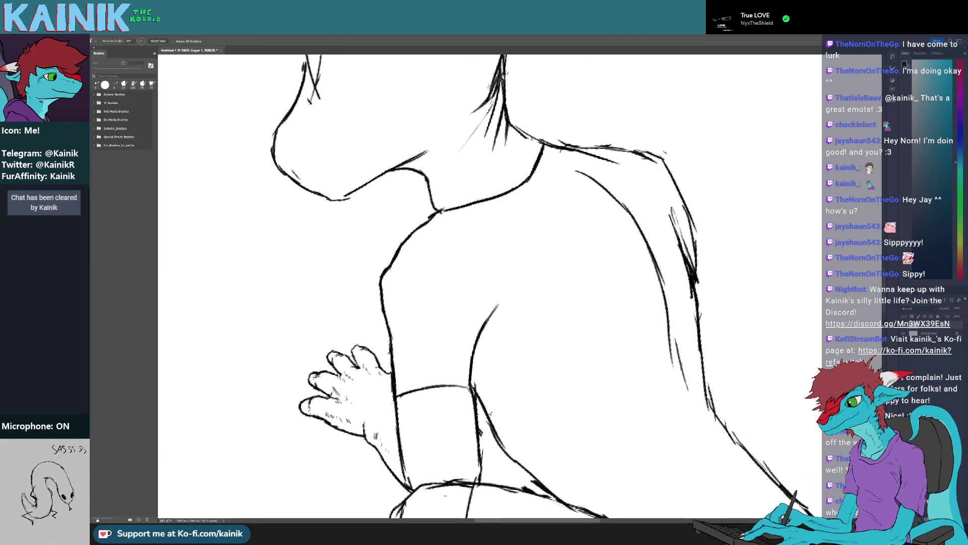
# Erase stray strokes around the upper arm and smooth the top of the front shoulder
pyautogui.moveTo(456, 323); pyautogui.dragTo(450, 307)
pyautogui.moveTo(506, 272)
pyautogui.mouseDown()
pyautogui.moveTo(471, 339)
pyautogui.moveTo(482, 353)
pyautogui.moveTo(522, 315)
pyautogui.mouseUp()
pyautogui.press('e')
pyautogui.moveTo(533, 350)
pyautogui.mouseDown()
pyautogui.moveTo(566, 344)
pyautogui.moveTo(469, 390)
pyautogui.mouseUp()
pyautogui.press('r')
pyautogui.press('r')
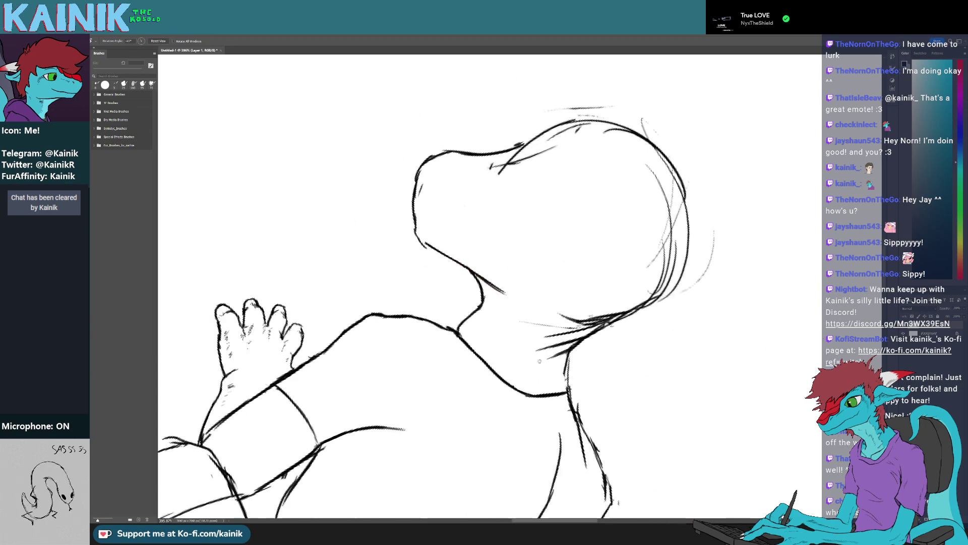
pyautogui.moveTo(544, 368)
pyautogui.mouseDown()
pyautogui.moveTo(446, 381)
pyautogui.moveTo(592, 386)
pyautogui.moveTo(423, 288)
pyautogui.moveTo(430, 312)
pyautogui.mouseUp()
pyautogui.press('e')
pyautogui.press('r')
pyautogui.press('e')
pyautogui.press('r')
pyautogui.moveTo(518, 398)
pyautogui.mouseDown()
pyautogui.moveTo(428, 377)
pyautogui.moveTo(407, 349)
pyautogui.mouseUp()
# Erase the shoulder lines where they meet both ends of the neckline, leaving small gaps
pyautogui.press('b')
pyautogui.moveTo(450, 190)
pyautogui.mouseDown()
pyautogui.moveTo(454, 215)
pyautogui.moveTo(435, 274)
pyautogui.mouseUp()
pyautogui.press('r')
pyautogui.moveTo(446, 288)
pyautogui.mouseDown()
pyautogui.moveTo(457, 302)
pyautogui.moveTo(459, 247)
pyautogui.mouseUp()
pyautogui.press('b')
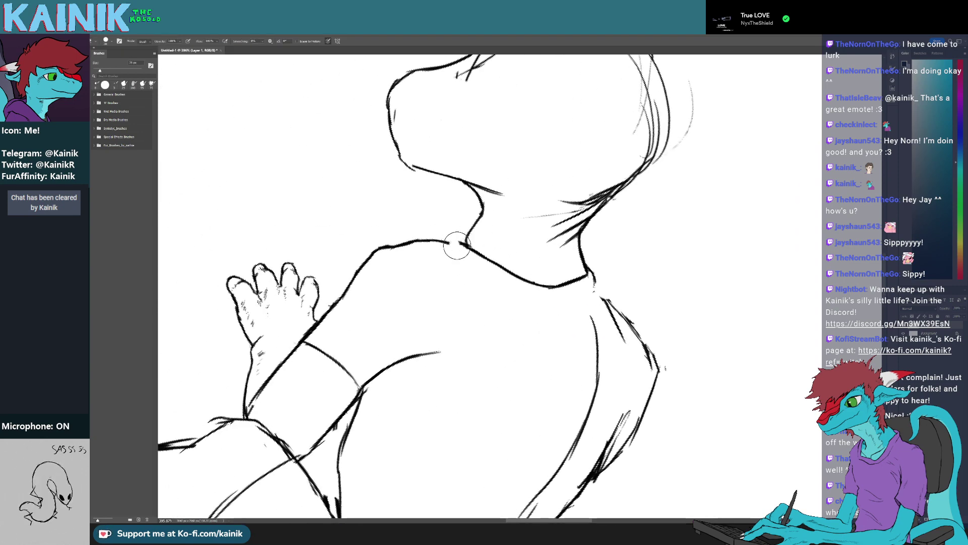
pyautogui.press('r')
pyautogui.moveTo(478, 293); pyautogui.dragTo(508, 188)
pyautogui.press('e')
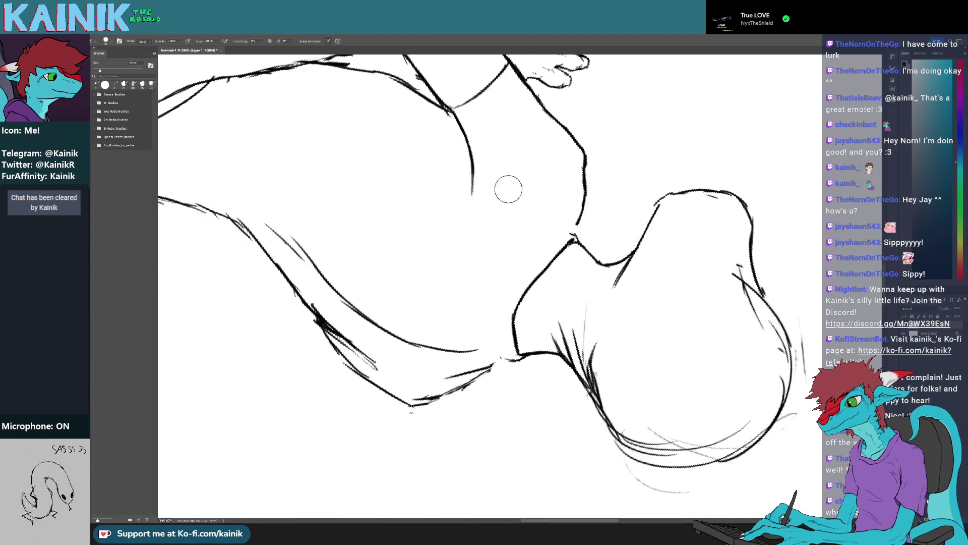
pyautogui.moveTo(574, 235); pyautogui.dragTo(575, 234)
pyautogui.press('r')
pyautogui.moveTo(577, 245); pyautogui.dragTo(463, 239)
pyautogui.press('b')
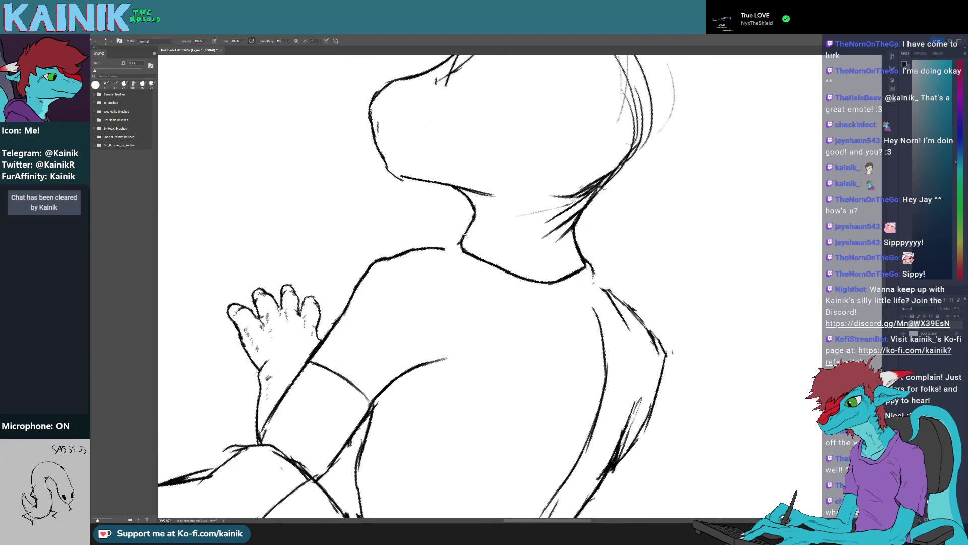
# Draw a short collar edge joining the front shoulder to the neckline and undo the last stray stroke
pyautogui.press('r')
pyautogui.moveTo(478, 335); pyautogui.dragTo(462, 329)
pyautogui.moveTo(477, 293); pyautogui.dragTo(470, 324)
pyautogui.press('b')
pyautogui.moveTo(522, 317); pyautogui.dragTo(480, 324)
pyautogui.hotkey('ctrl', 'z')
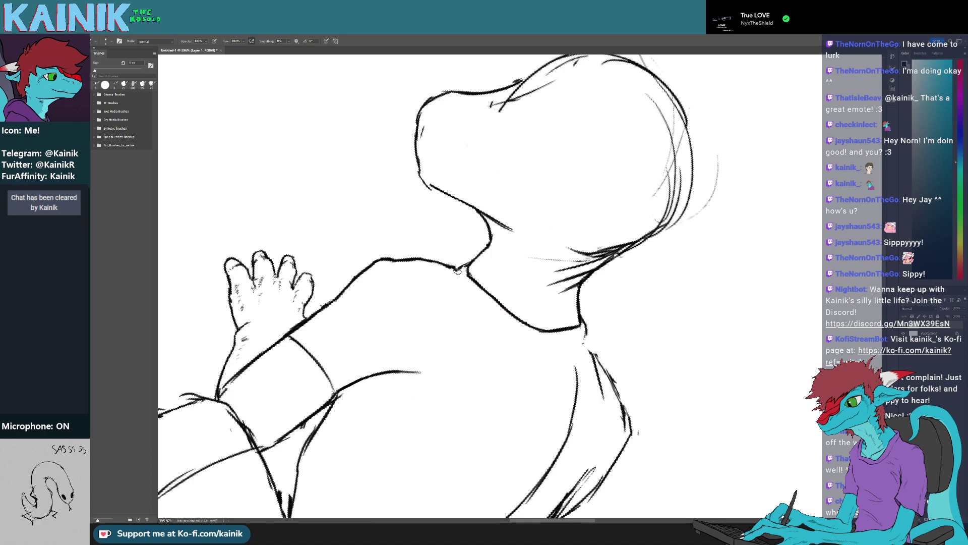
# Add collar strokes at the back of the neckline and sketch a large eye with a small oval pupil
pyautogui.press('r')
pyautogui.moveTo(531, 388)
pyautogui.mouseDown()
pyautogui.moveTo(622, 360)
pyautogui.moveTo(626, 306)
pyautogui.moveTo(523, 348)
pyautogui.mouseUp()
pyautogui.press('b')
pyautogui.press('r')
pyautogui.press('space')
pyautogui.moveTo(476, 191)
pyautogui.mouseDown()
pyautogui.moveTo(417, 261)
pyautogui.moveTo(422, 326)
pyautogui.mouseUp()
pyautogui.press('r')
pyautogui.press('b')
pyautogui.moveTo(481, 251)
pyautogui.mouseDown()
pyautogui.moveTo(500, 221)
pyautogui.moveTo(552, 256)
pyautogui.moveTo(508, 277)
pyautogui.moveTo(529, 283)
pyautogui.moveTo(521, 315)
pyautogui.moveTo(534, 321)
pyautogui.mouseUp()
pyautogui.press('r')
pyautogui.press('b')
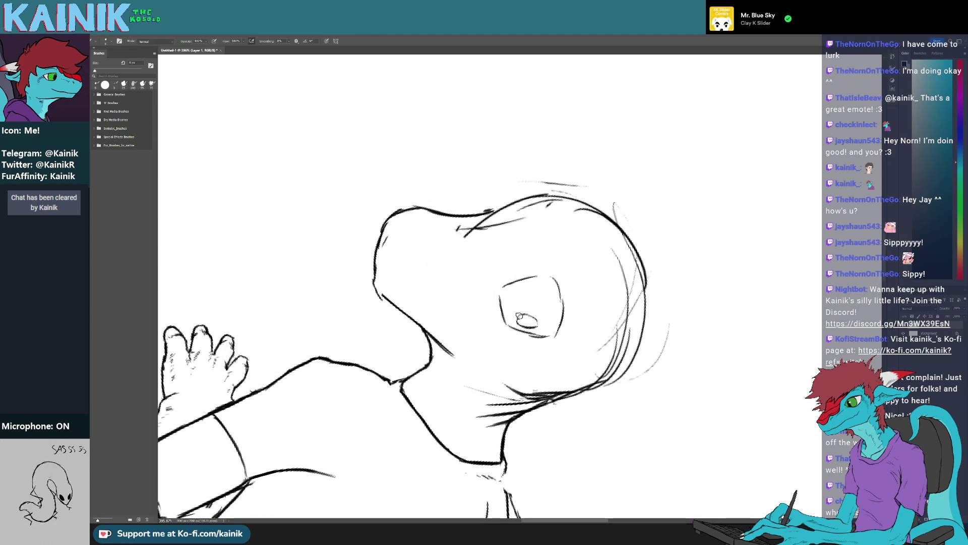
# Draw a wavy mouth line along the muzzle and tidy the chin beneath it
pyautogui.press('r')
pyautogui.moveTo(518, 320)
pyautogui.mouseDown()
pyautogui.moveTo(535, 327)
pyautogui.moveTo(554, 313)
pyautogui.mouseUp()
pyautogui.press('b')
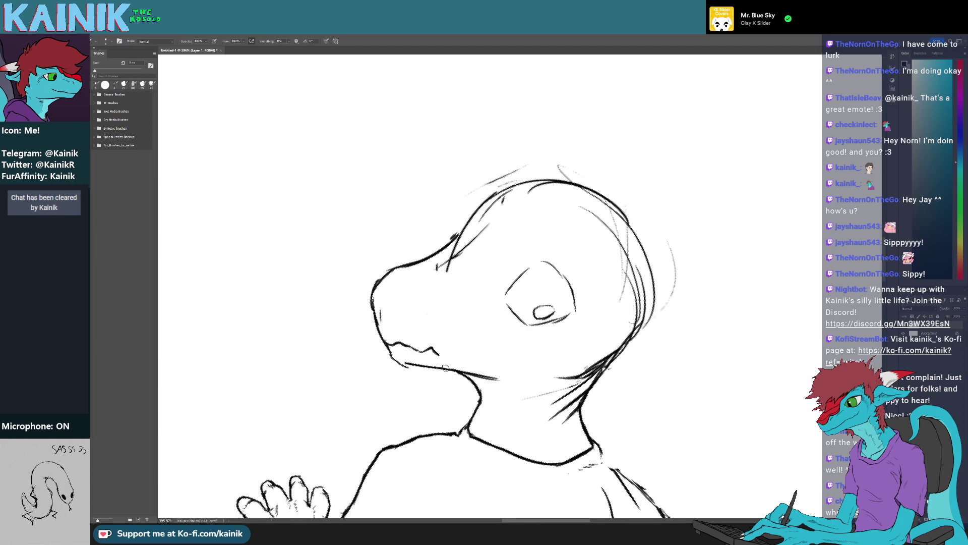
pyautogui.press('r')
pyautogui.moveTo(446, 368)
pyautogui.mouseDown()
pyautogui.moveTo(495, 394)
pyautogui.moveTo(414, 372)
pyautogui.moveTo(481, 384)
pyautogui.moveTo(447, 388)
pyautogui.mouseUp()
pyautogui.press('e')
pyautogui.click(441, 394)
pyautogui.press('b')
# Erase the overlapping lines at the brow and join the forehead cleanly to the muzzle's bridge
pyautogui.press('r')
pyautogui.moveTo(477, 356); pyautogui.dragTo(447, 320)
pyautogui.press('e')
pyautogui.moveTo(458, 259)
pyautogui.mouseDown()
pyautogui.moveTo(482, 234)
pyautogui.moveTo(456, 268)
pyautogui.moveTo(449, 233)
pyautogui.mouseUp()
pyautogui.press('r')
pyautogui.press('b')
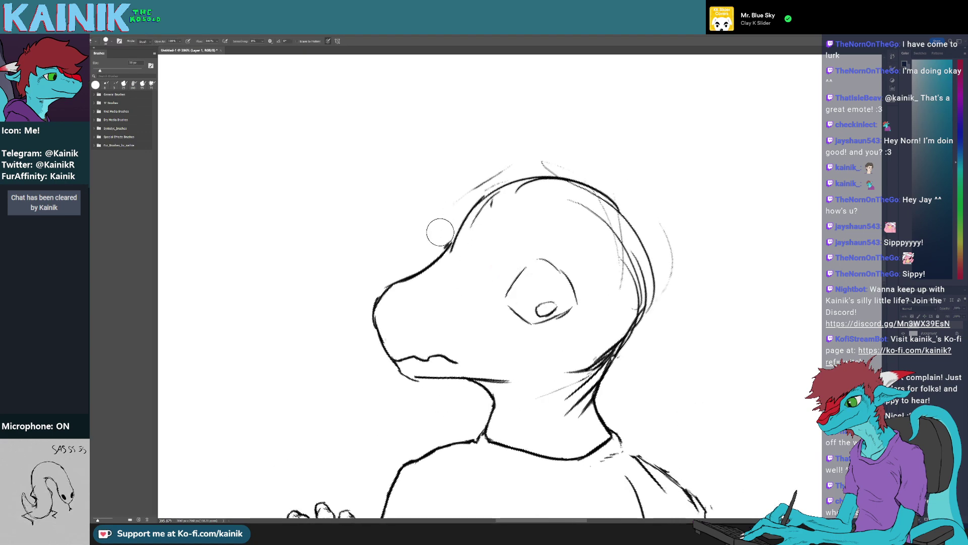
pyautogui.moveTo(422, 308); pyautogui.dragTo(430, 261)
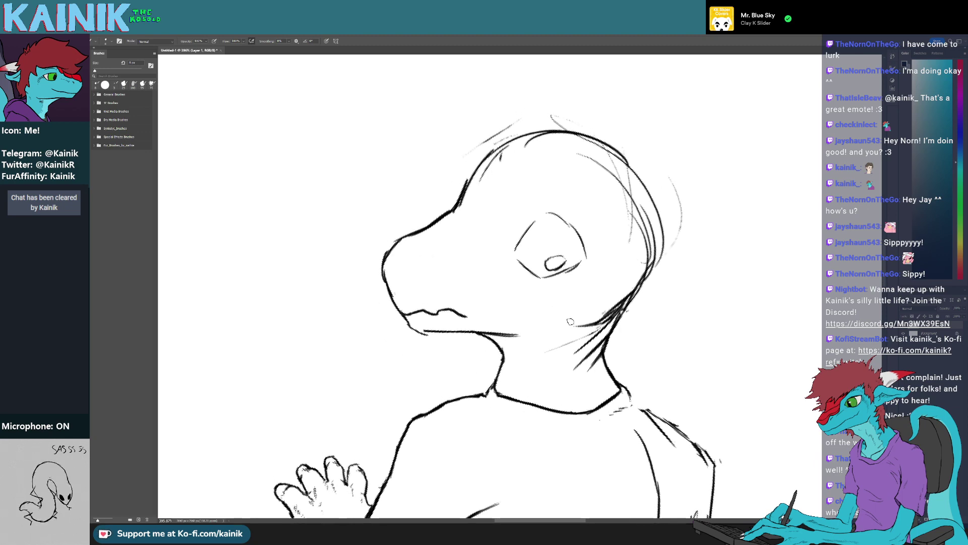
pyautogui.press('r')
pyautogui.moveTo(573, 324); pyautogui.dragTo(535, 359)
# Erase the rounded tip of the muzzle and redraw it with a flatter, more angular nose
pyautogui.press('b')
pyautogui.moveTo(416, 207); pyautogui.dragTo(451, 173)
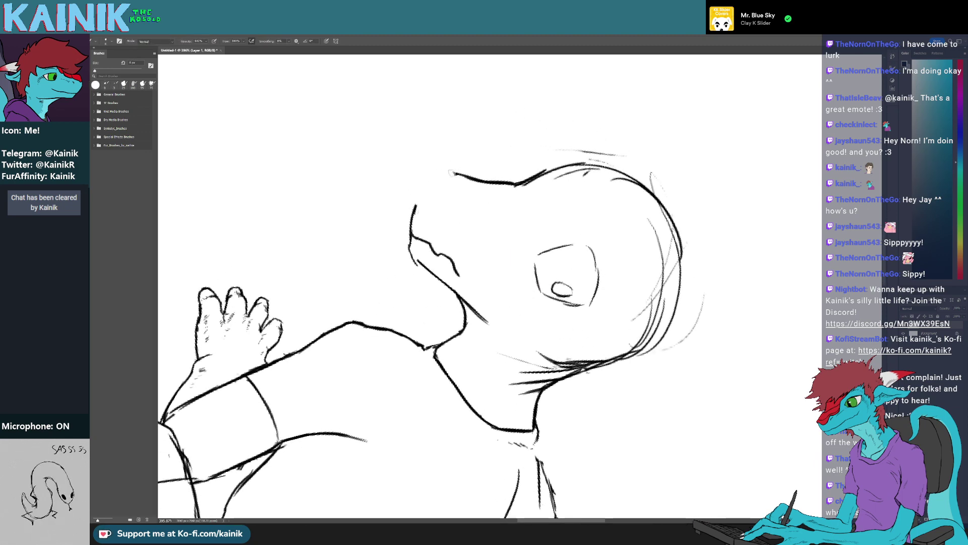
pyautogui.press('r')
pyautogui.moveTo(414, 211); pyautogui.dragTo(507, 411)
pyautogui.press('e')
pyautogui.press('r')
pyautogui.moveTo(570, 458); pyautogui.dragTo(367, 360)
pyautogui.press('b')
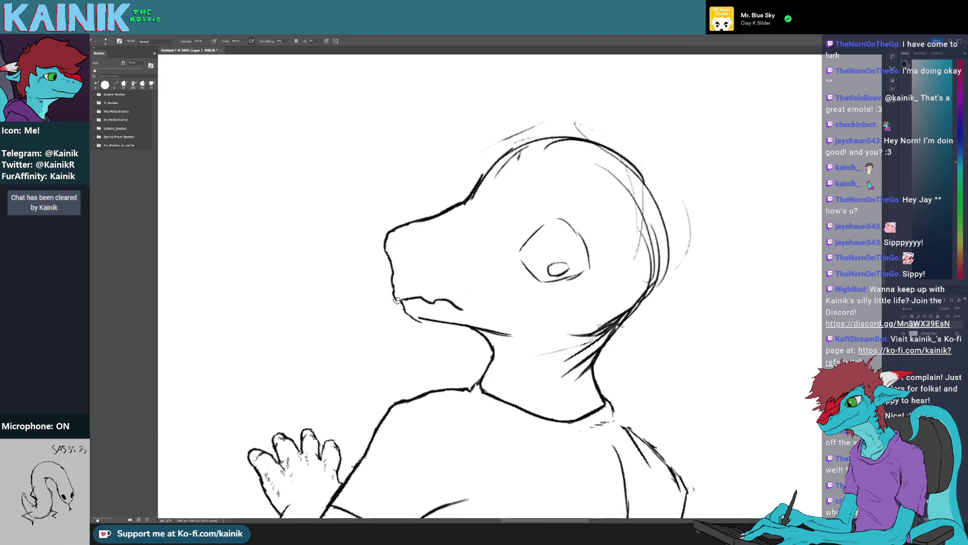
# Clean up the lower lip and chin at the front of the muzzle, joining them to the mouth line
pyautogui.press('r')
pyautogui.moveTo(396, 300)
pyautogui.mouseDown()
pyautogui.moveTo(399, 281)
pyautogui.moveTo(435, 295)
pyautogui.moveTo(439, 316)
pyautogui.moveTo(419, 270)
pyautogui.moveTo(438, 263)
pyautogui.moveTo(444, 273)
pyautogui.mouseUp()
pyautogui.press('b')
pyautogui.press('r')
pyautogui.press('e')
pyautogui.press('b')
pyautogui.press('r')
pyautogui.press('e')
pyautogui.press('b')
pyautogui.press('r')
pyautogui.moveTo(492, 376); pyautogui.dragTo(429, 271)
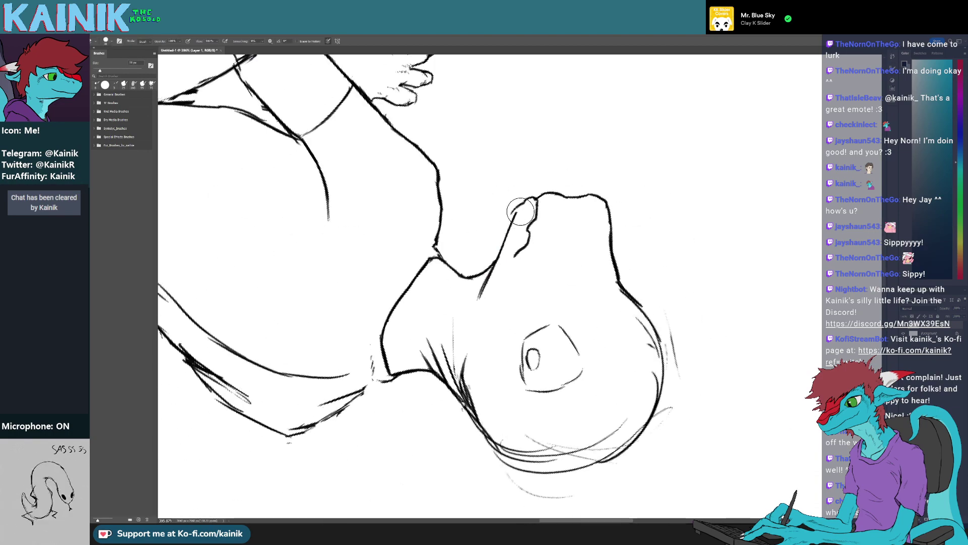
# Erase the rear end of the mouth line and redraw it as a shorter, downturned corner
pyautogui.moveTo(480, 320)
pyautogui.mouseDown()
pyautogui.moveTo(642, 231)
pyautogui.moveTo(605, 183)
pyautogui.mouseUp()
pyautogui.press('e')
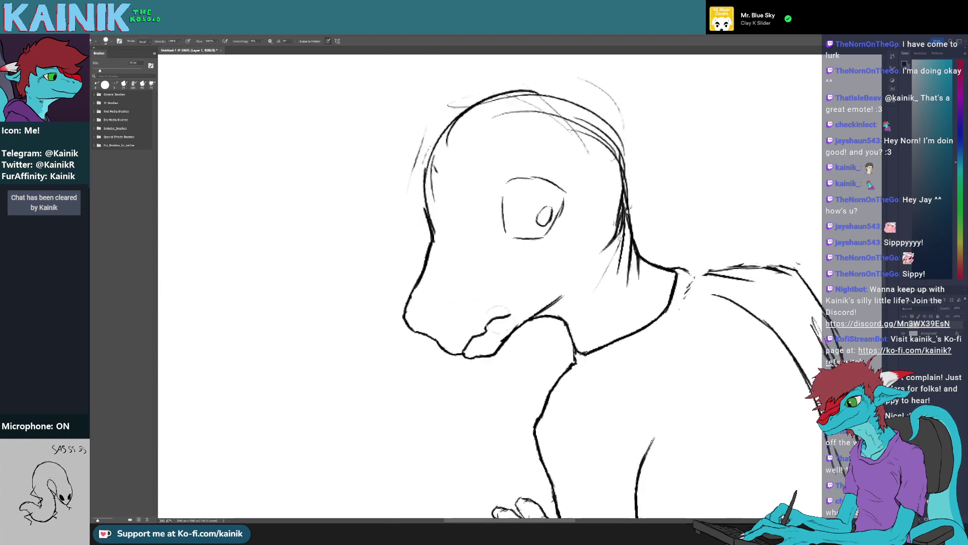
pyautogui.moveTo(509, 304); pyautogui.dragTo(486, 324)
pyautogui.press('r')
pyautogui.moveTo(471, 333)
pyautogui.mouseDown()
pyautogui.moveTo(440, 288)
pyautogui.moveTo(448, 295)
pyautogui.mouseUp()
pyautogui.press('e')
pyautogui.press('b')
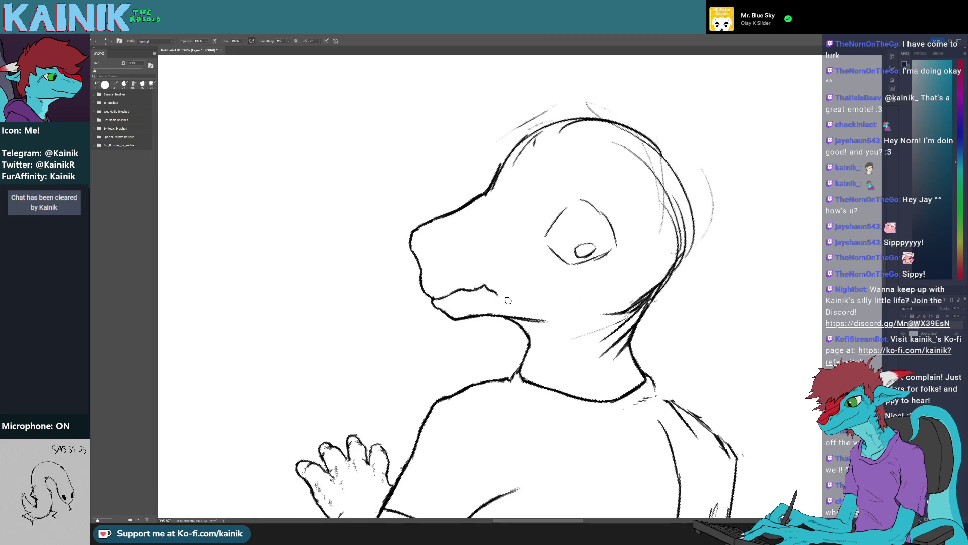
# Erase the front of the muzzle between nose and upper lip and redraw it with a small nostril notch
pyautogui.press('r')
pyautogui.moveTo(508, 300); pyautogui.dragTo(488, 323)
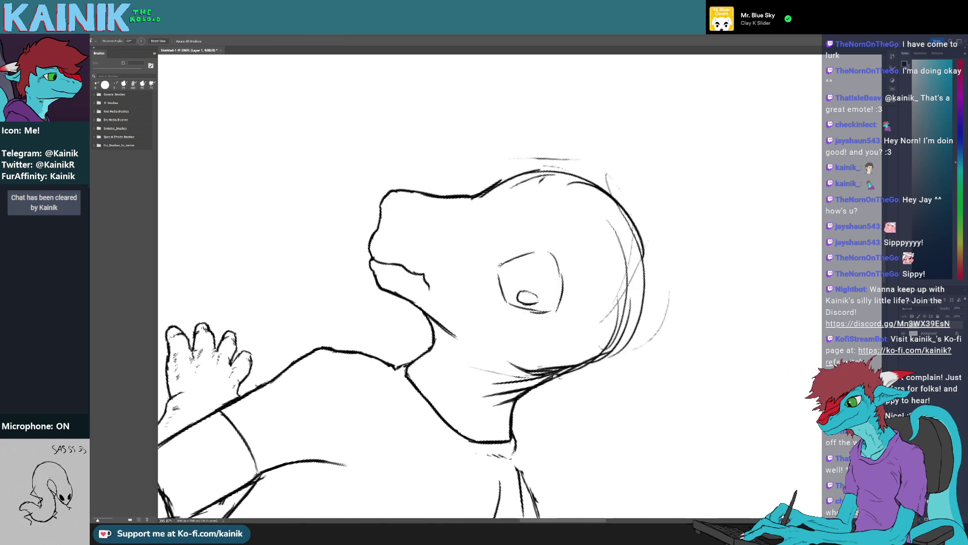
pyautogui.press('b')
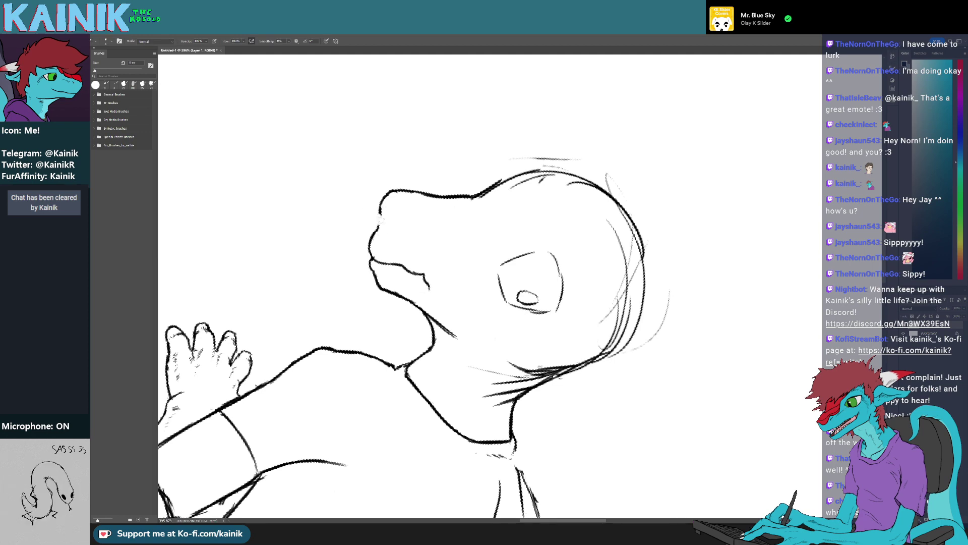
pyautogui.press('r')
pyautogui.moveTo(381, 225)
pyautogui.mouseDown()
pyautogui.moveTo(400, 337)
pyautogui.moveTo(374, 298)
pyautogui.moveTo(383, 338)
pyautogui.moveTo(429, 305)
pyautogui.mouseUp()
pyautogui.press('b')
pyautogui.press('r')
pyautogui.press('space')
pyautogui.press('e')
pyautogui.moveTo(415, 294); pyautogui.dragTo(440, 275)
pyautogui.press('b')
pyautogui.moveTo(426, 295); pyautogui.dragTo(439, 276)
# Redraw the top of the nose as a rounded bump with a slight dip into the muzzle's bridge
pyautogui.press('r')
pyautogui.moveTo(440, 277)
pyautogui.mouseDown()
pyautogui.moveTo(450, 247)
pyautogui.moveTo(515, 206)
pyautogui.moveTo(528, 227)
pyautogui.mouseUp()
pyautogui.press('e')
pyautogui.press('b')
pyautogui.moveTo(505, 196); pyautogui.dragTo(570, 285)
pyautogui.moveTo(577, 252); pyautogui.dragTo(566, 311)
pyautogui.press('r')
pyautogui.moveTo(598, 392)
pyautogui.mouseDown()
pyautogui.moveTo(623, 370)
pyautogui.moveTo(561, 166)
pyautogui.moveTo(527, 212)
pyautogui.mouseUp()
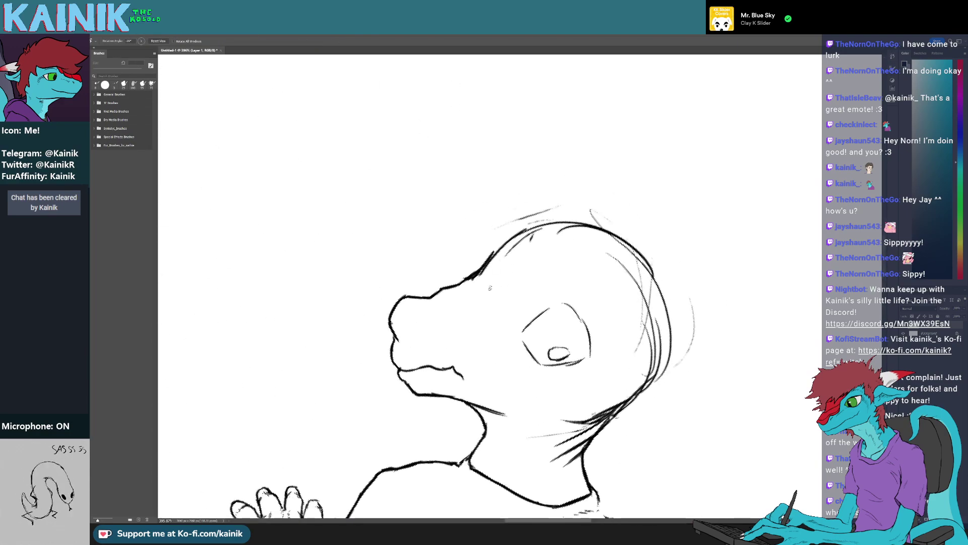
# Select the eye sketch with the lasso and move it slightly up and closer to the muzzle
pyautogui.press('r')
pyautogui.moveTo(478, 428); pyautogui.dragTo(520, 432)
pyautogui.press('space')
pyautogui.moveTo(475, 426); pyautogui.dragTo(412, 391)
pyautogui.press('e')
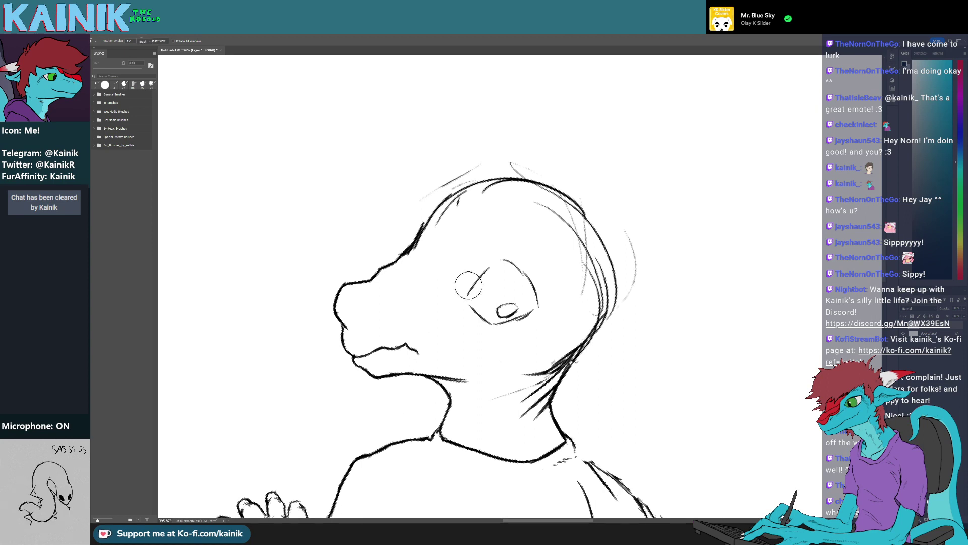
pyautogui.press('l')
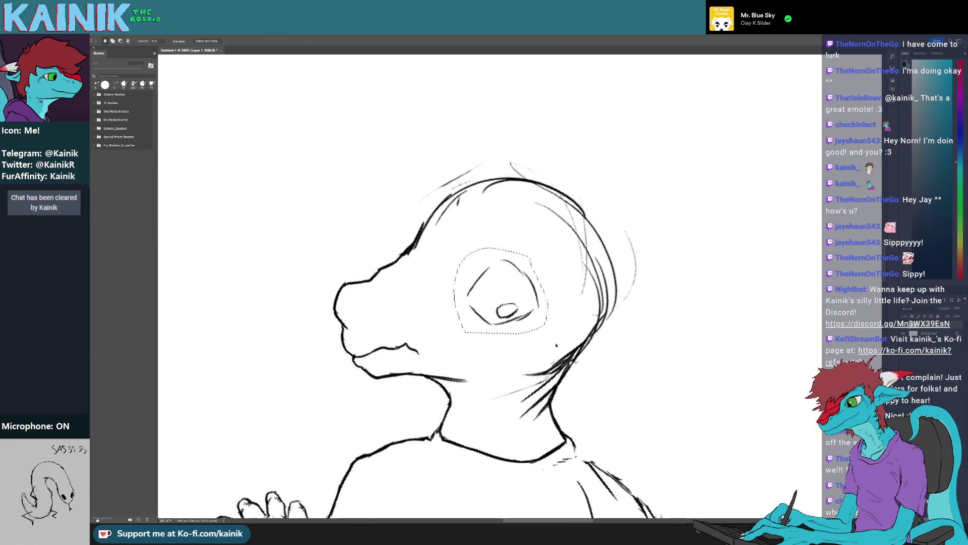
pyautogui.hotkey('ctrl', 't')
pyautogui.moveTo(516, 311); pyautogui.dragTo(507, 301)
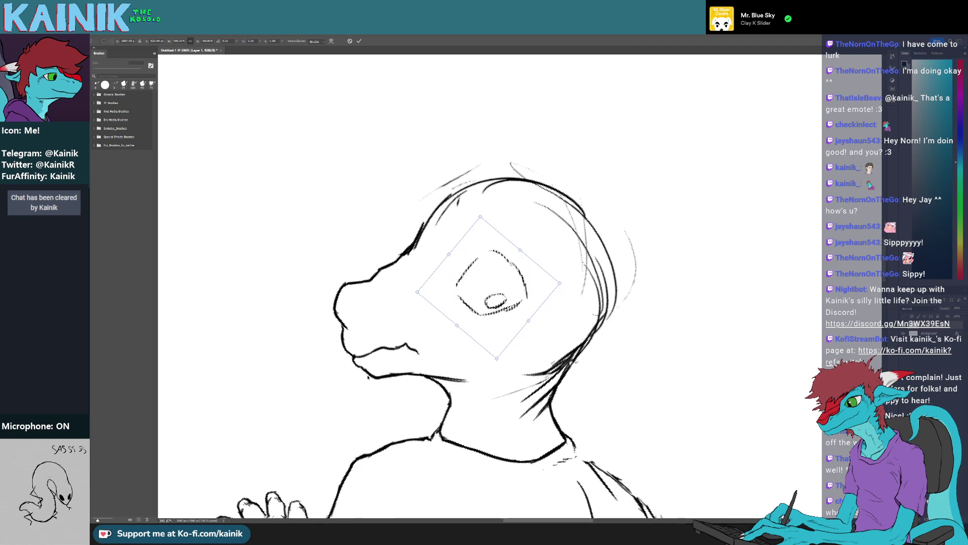
pyautogui.press('Return')
pyautogui.hotkey('ctrl', 'd')
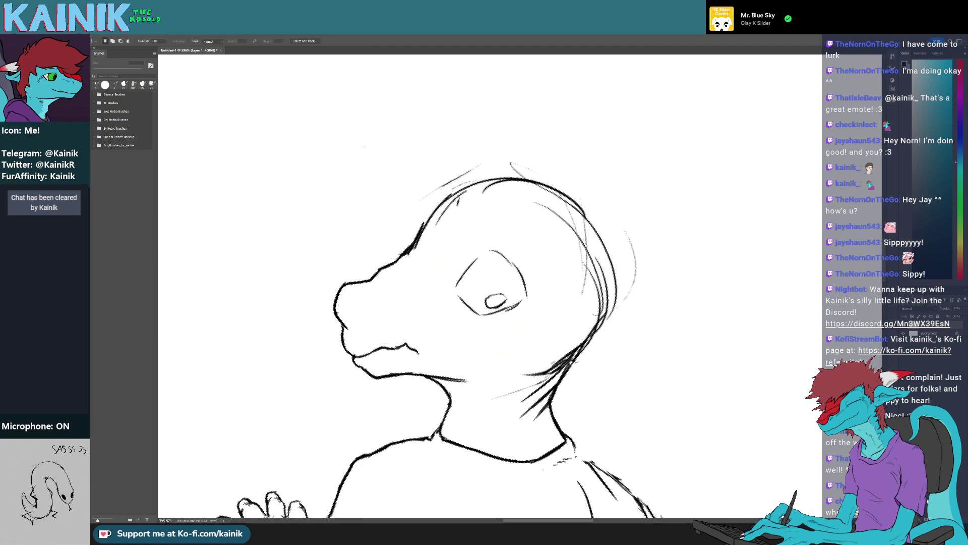
# Erase the overlapping forehead lines and redraw the forehead as one clean contour from the muzzle's bridge to the crown
pyautogui.press('r')
pyautogui.moveTo(671, 369); pyautogui.dragTo(644, 398)
pyautogui.press('e')
pyautogui.moveTo(426, 214)
pyautogui.mouseDown()
pyautogui.moveTo(456, 186)
pyautogui.moveTo(516, 177)
pyautogui.mouseUp()
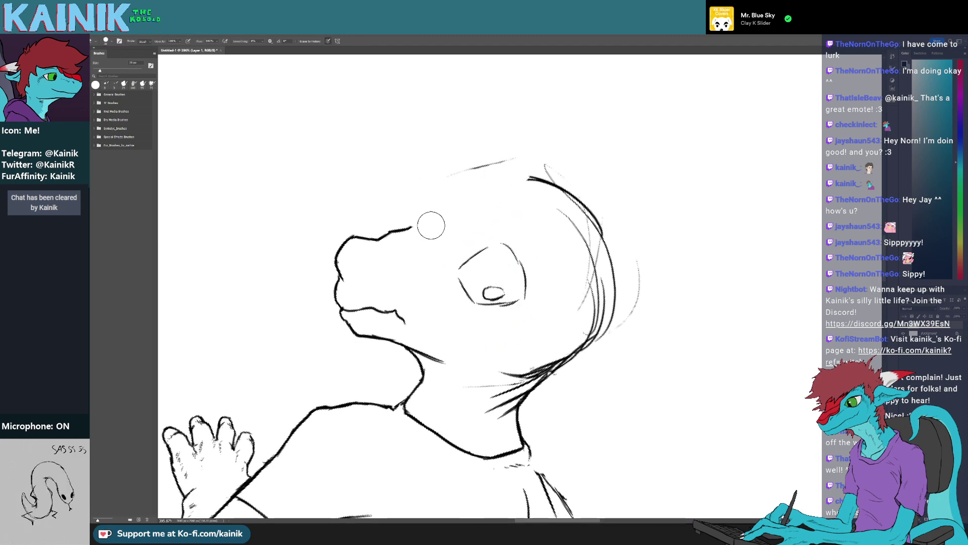
pyautogui.press('b')
pyautogui.press('r')
pyautogui.moveTo(440, 199)
pyautogui.mouseDown()
pyautogui.moveTo(405, 261)
pyautogui.moveTo(488, 204)
pyautogui.mouseUp()
pyautogui.press('e')
pyautogui.moveTo(424, 245)
pyautogui.mouseDown()
pyautogui.moveTo(471, 192)
pyautogui.moveTo(547, 171)
pyautogui.mouseUp()
pyautogui.press('b')
pyautogui.press('r')
pyautogui.press('e')
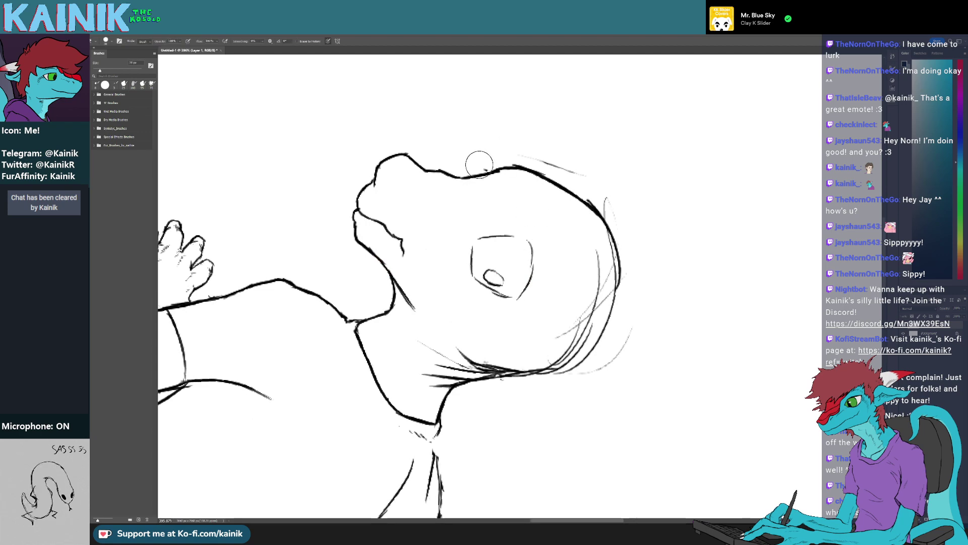
pyautogui.moveTo(477, 162); pyautogui.dragTo(498, 157)
# Erase the rough lines at the back of the head and redraw a single angular contour down to the neck
pyautogui.press('r')
pyautogui.moveTo(655, 226)
pyautogui.mouseDown()
pyautogui.moveTo(669, 287)
pyautogui.moveTo(653, 354)
pyautogui.mouseUp()
pyautogui.press('e')
pyautogui.moveTo(638, 283)
pyautogui.mouseDown()
pyautogui.moveTo(626, 318)
pyautogui.moveTo(530, 381)
pyautogui.mouseUp()
pyautogui.press('b')
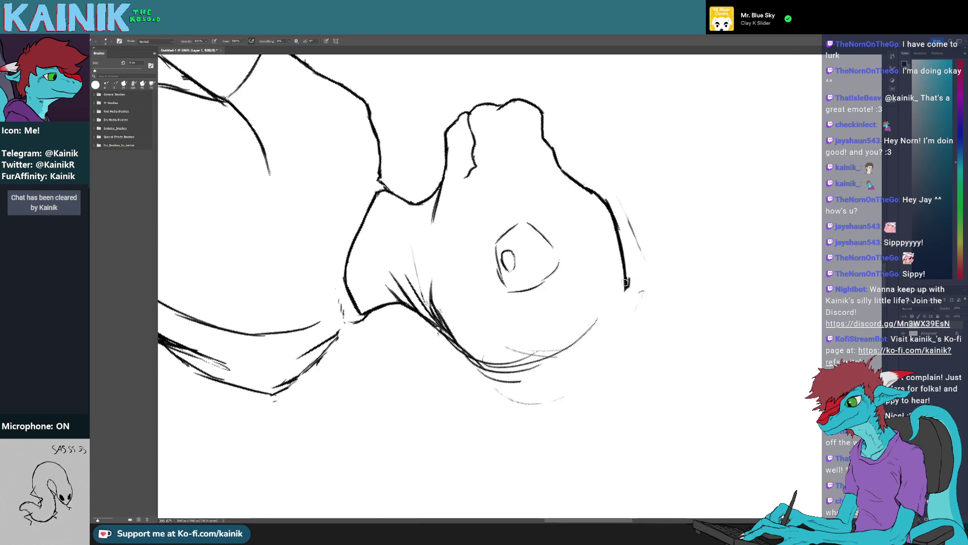
pyautogui.moveTo(627, 283); pyautogui.dragTo(579, 344)
pyautogui.press('r')
pyautogui.moveTo(543, 381)
pyautogui.mouseDown()
pyautogui.moveTo(605, 243)
pyautogui.moveTo(598, 324)
pyautogui.mouseUp()
pyautogui.press('e')
pyautogui.press('b')
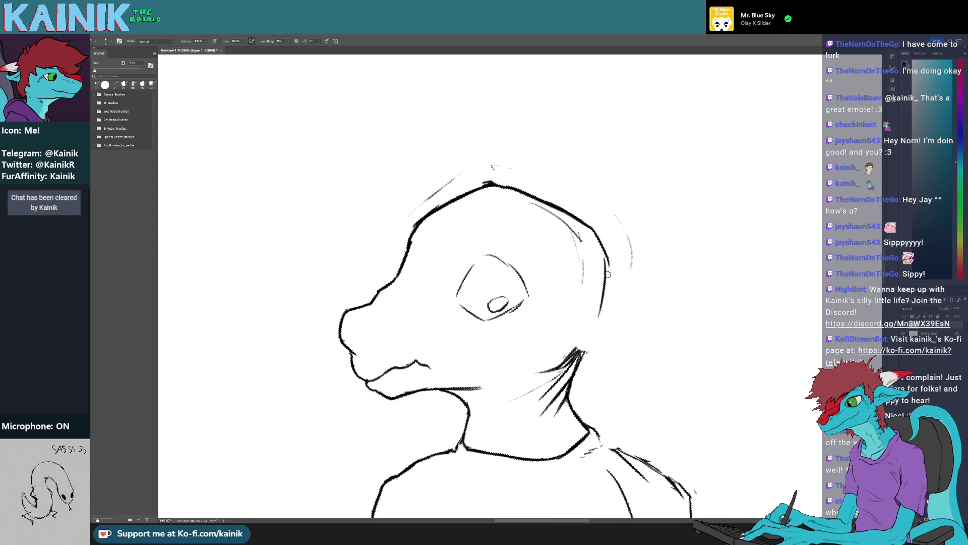
pyautogui.press('b')
pyautogui.moveTo(603, 261)
pyautogui.mouseDown()
pyautogui.moveTo(579, 369)
pyautogui.moveTo(619, 367)
pyautogui.moveTo(625, 356)
pyautogui.moveTo(585, 406)
pyautogui.mouseUp()
pyautogui.press('r')
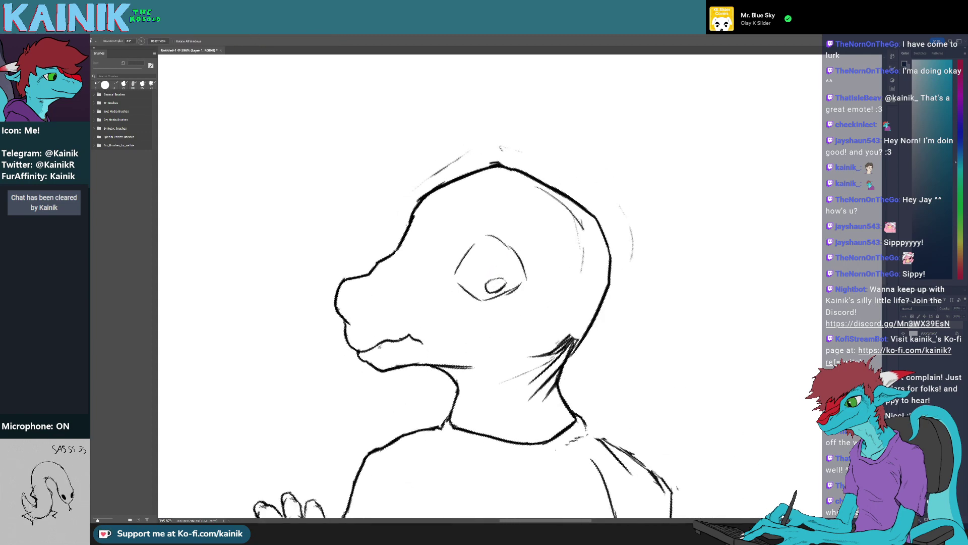
# Refine the nostril notch and add short hatching strokes along the side of the muzzle
pyautogui.press('b')
pyautogui.press('e')
pyautogui.moveTo(349, 318); pyautogui.dragTo(351, 316)
pyautogui.press('b')
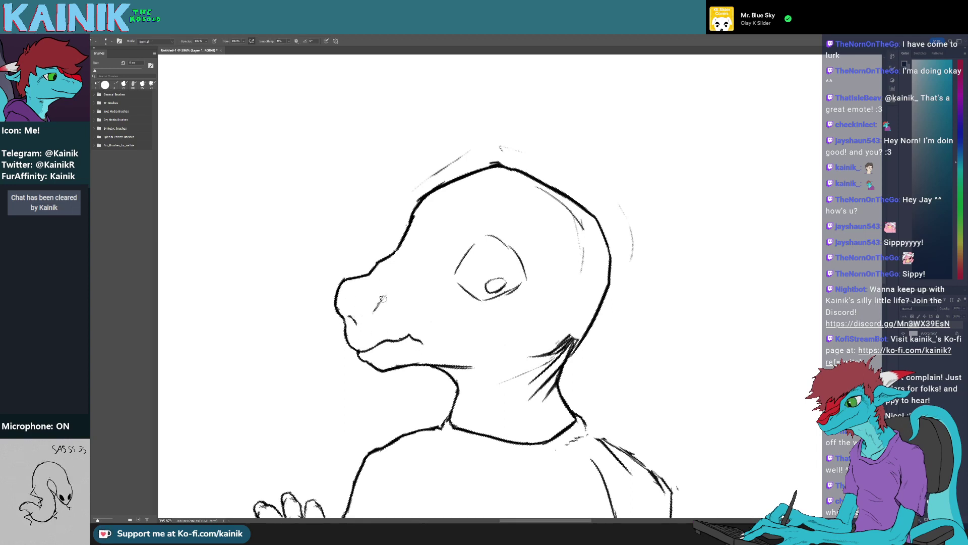
pyautogui.moveTo(493, 328)
pyautogui.mouseDown()
pyautogui.moveTo(457, 282)
pyautogui.moveTo(482, 247)
pyautogui.mouseUp()
# Redraw the eye's upper outline as one bold, rounded curve
pyautogui.press('e')
pyautogui.press('b')
pyautogui.moveTo(455, 291); pyautogui.dragTo(454, 281)
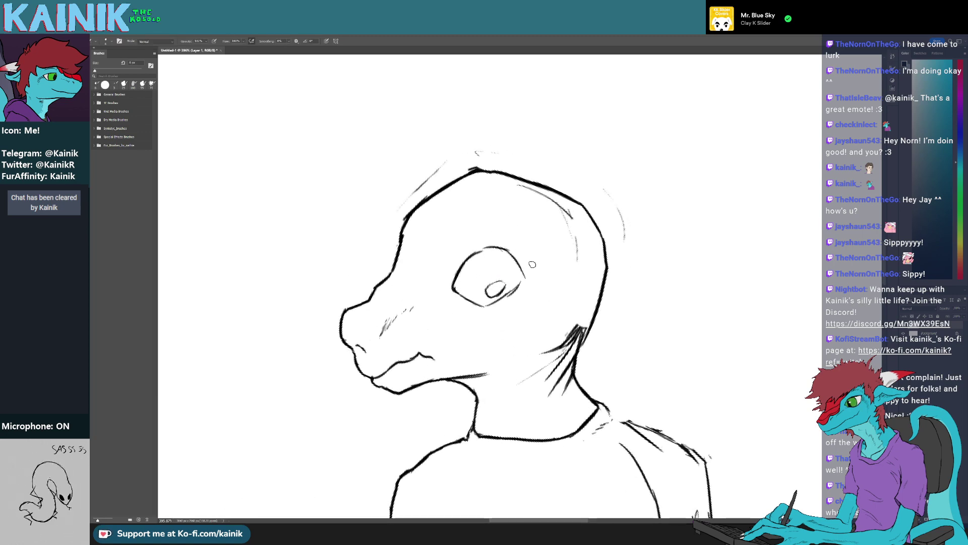
pyautogui.moveTo(532, 264)
pyautogui.mouseDown()
pyautogui.moveTo(530, 310)
pyautogui.moveTo(525, 240)
pyautogui.moveTo(534, 244)
pyautogui.moveTo(502, 273)
pyautogui.mouseUp()
pyautogui.press('e')
pyautogui.press('b')
# Erase the eye's lower outline and redraw it as a slanted lower lid behind the pupil
pyautogui.press('e')
pyautogui.moveTo(473, 325); pyautogui.dragTo(519, 303)
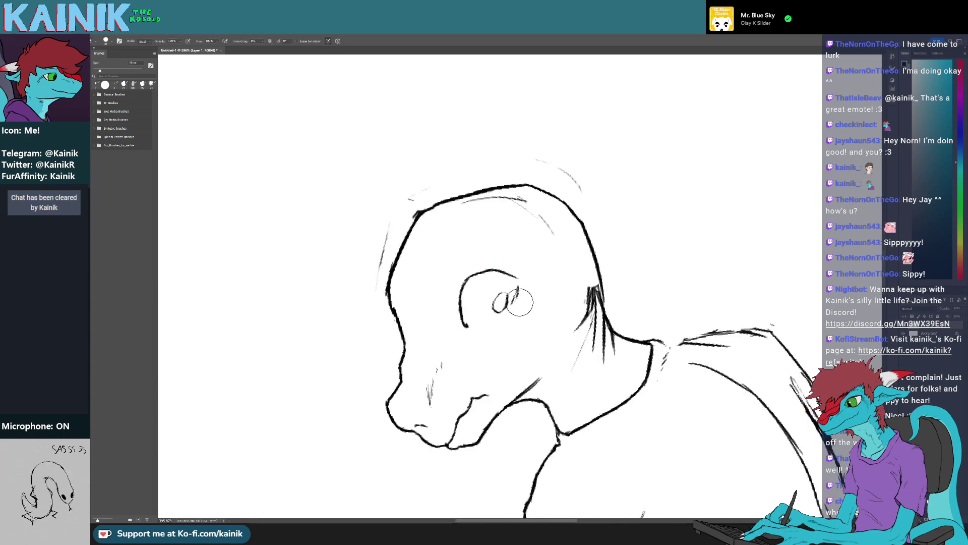
pyautogui.press('b')
pyautogui.press('b')
pyautogui.moveTo(476, 331); pyautogui.dragTo(508, 301)
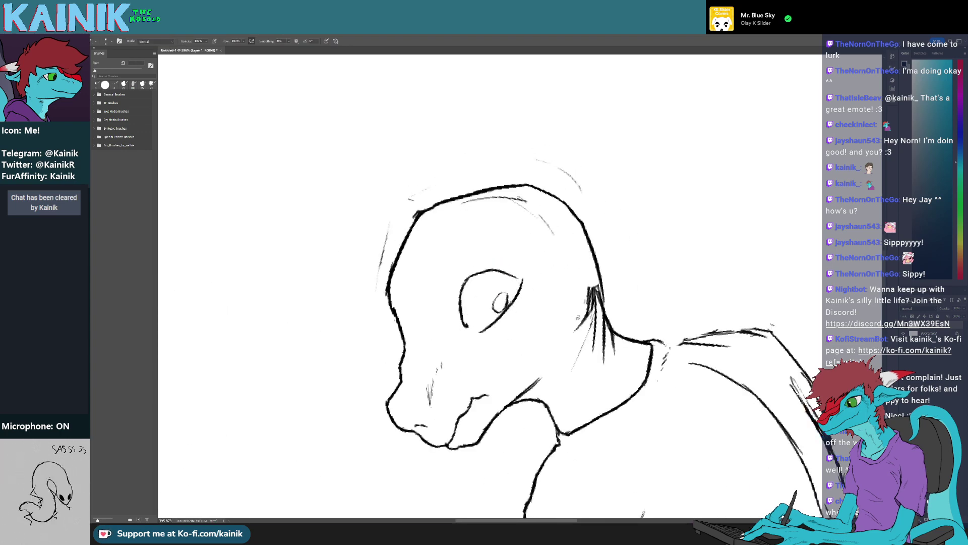
# Tidy the eye's rear corner and redraw its front edge with a straighter slope
pyautogui.press('r')
pyautogui.moveTo(578, 318); pyautogui.dragTo(470, 321)
pyautogui.press('e')
pyautogui.moveTo(503, 261); pyautogui.dragTo(515, 293)
pyautogui.press('b')
pyautogui.press('r')
pyautogui.moveTo(503, 358); pyautogui.dragTo(580, 284)
pyautogui.press('b')
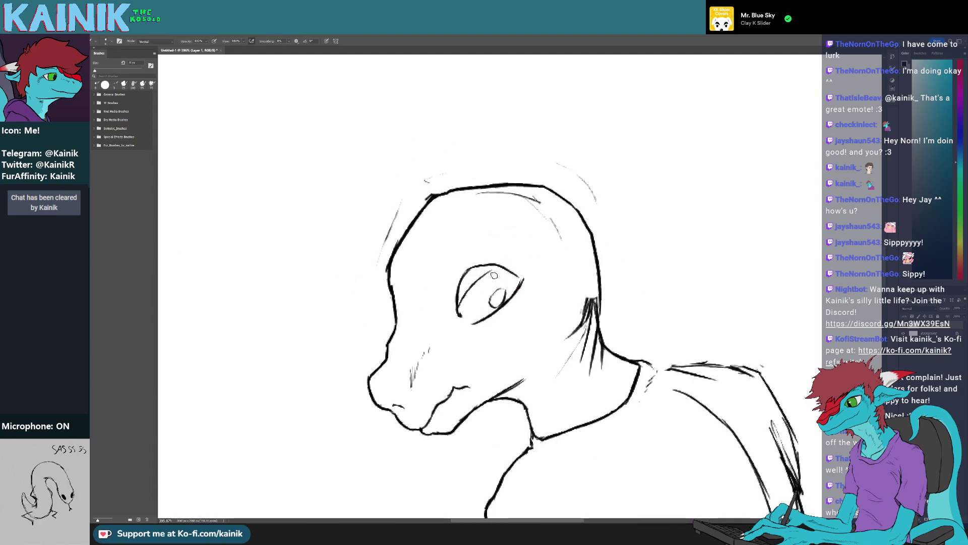
pyautogui.press('e')
pyautogui.moveTo(461, 306)
pyautogui.mouseDown()
pyautogui.moveTo(483, 281)
pyautogui.moveTo(456, 295)
pyautogui.moveTo(456, 313)
pyautogui.moveTo(460, 275)
pyautogui.mouseUp()
pyautogui.press('b')
pyautogui.press('e')
pyautogui.press('b')
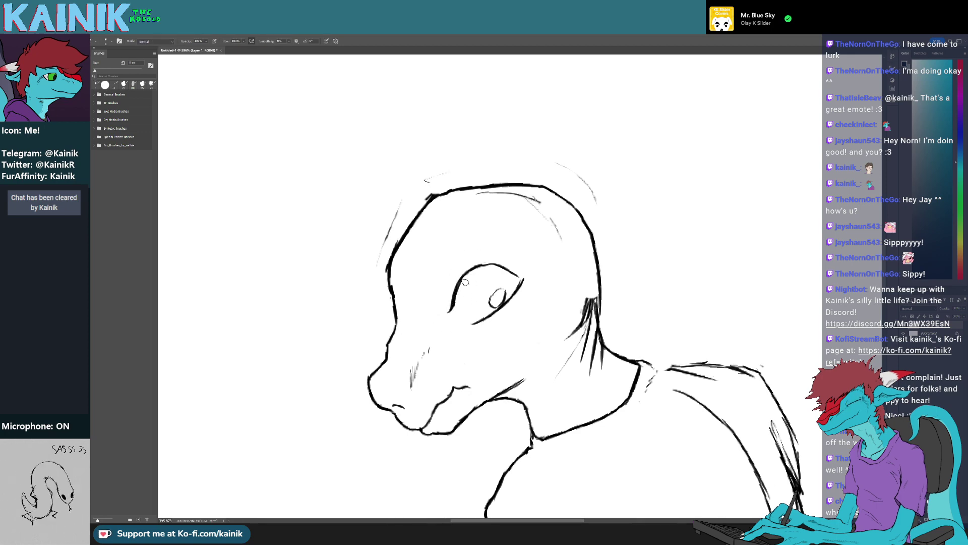
# Thicken the upper eyelid line and sharpen the corner where it meets the lower lid
pyautogui.press('r')
pyautogui.moveTo(465, 282)
pyautogui.mouseDown()
pyautogui.moveTo(505, 268)
pyautogui.moveTo(537, 276)
pyautogui.moveTo(511, 272)
pyautogui.mouseUp()
pyautogui.press('r')
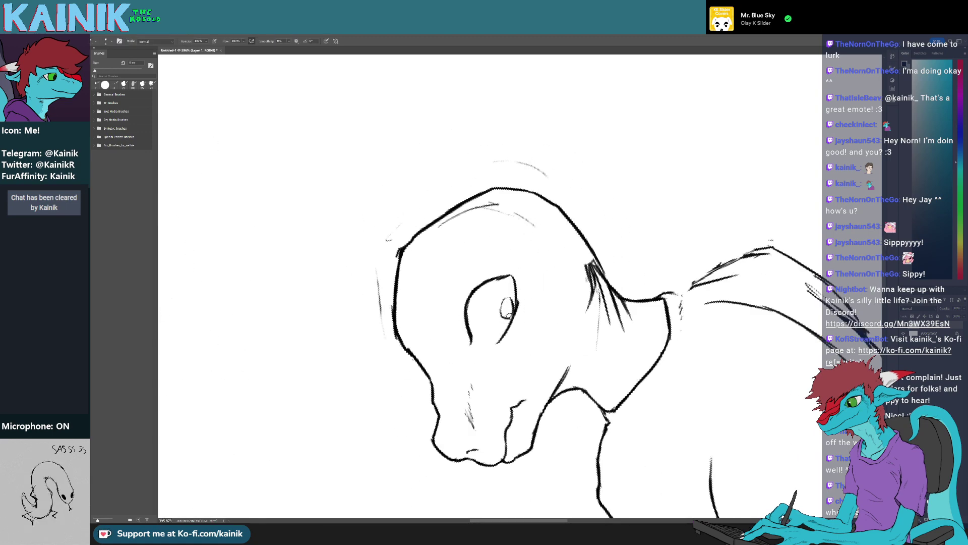
pyautogui.press('r')
pyautogui.moveTo(508, 315)
pyautogui.mouseDown()
pyautogui.moveTo(489, 295)
pyautogui.moveTo(528, 272)
pyautogui.moveTo(502, 265)
pyautogui.moveTo(498, 302)
pyautogui.moveTo(519, 298)
pyautogui.moveTo(546, 261)
pyautogui.moveTo(537, 286)
pyautogui.moveTo(565, 292)
pyautogui.moveTo(614, 331)
pyautogui.moveTo(632, 337)
pyautogui.moveTo(641, 313)
pyautogui.mouseUp()
pyautogui.press('e')
pyautogui.press('b')
pyautogui.press('r')
pyautogui.press('b')
pyautogui.press('r')
pyautogui.press('r')
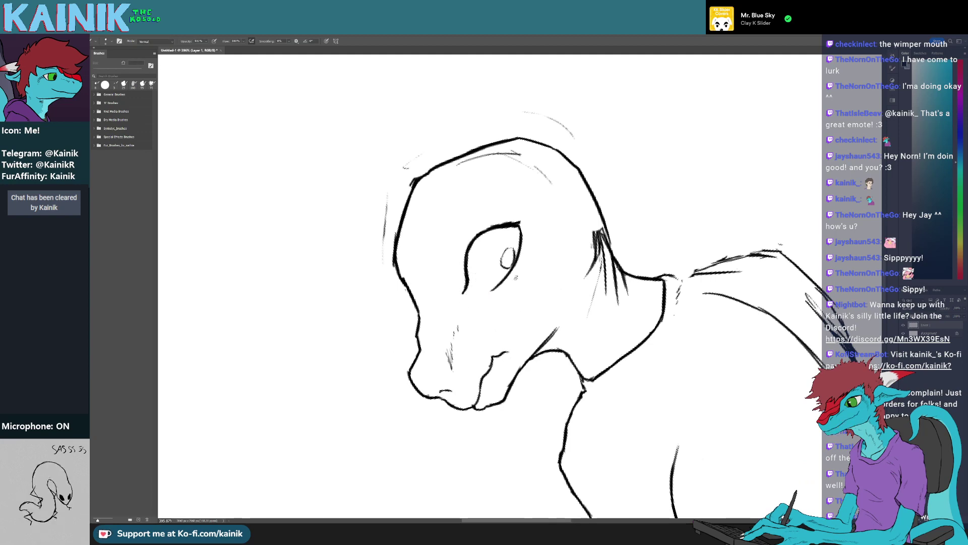
# Redraw the eye's front edge so it joins the lower lid, and clean up the front corner
pyautogui.press('r')
pyautogui.moveTo(508, 283); pyautogui.dragTo(528, 241)
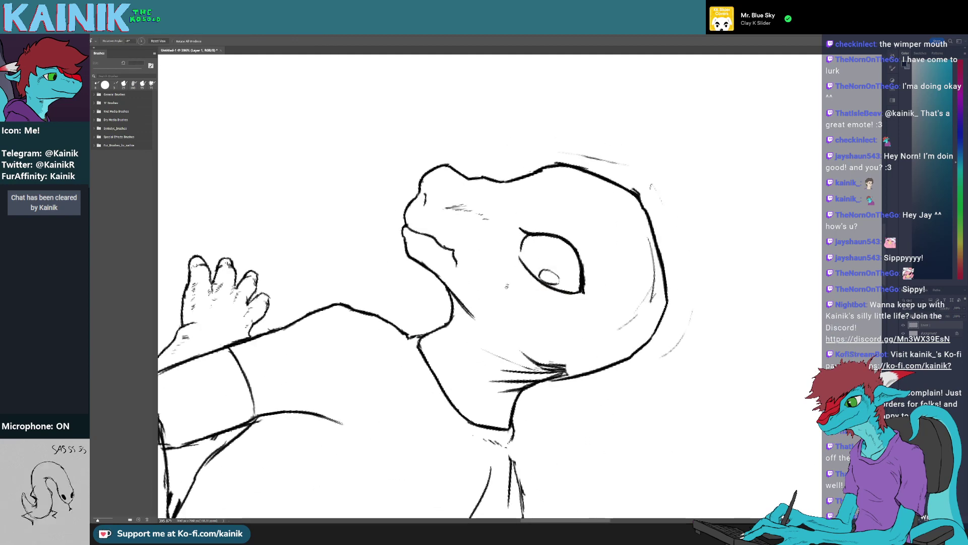
pyautogui.moveTo(507, 286)
pyautogui.mouseDown()
pyautogui.moveTo(504, 317)
pyautogui.moveTo(534, 252)
pyautogui.moveTo(502, 280)
pyautogui.mouseUp()
pyautogui.press('r')
pyautogui.press('e')
pyautogui.press('b')
pyautogui.press('r')
pyautogui.press('e')
pyautogui.press('b')
pyautogui.press('r')
pyautogui.moveTo(500, 280)
pyautogui.mouseDown()
pyautogui.moveTo(488, 233)
pyautogui.moveTo(476, 235)
pyautogui.moveTo(467, 264)
pyautogui.mouseUp()
pyautogui.press('e')
pyautogui.click(490, 231)
# Flatten the lower eyelid beneath the pupil and build up a heavier upper eyelid
pyautogui.press('r')
pyautogui.press('e')
pyautogui.press('b')
pyautogui.press('r')
pyautogui.moveTo(468, 261)
pyautogui.mouseDown()
pyautogui.moveTo(488, 240)
pyautogui.moveTo(527, 231)
pyautogui.moveTo(492, 302)
pyautogui.moveTo(476, 303)
pyautogui.mouseUp()
pyautogui.press('b')
pyautogui.press('e')
pyautogui.press('b')
pyautogui.press('r')
pyautogui.press('b')
pyautogui.press('r')
# Select the whole eye with the lasso and scale it down slightly
pyautogui.press('l')
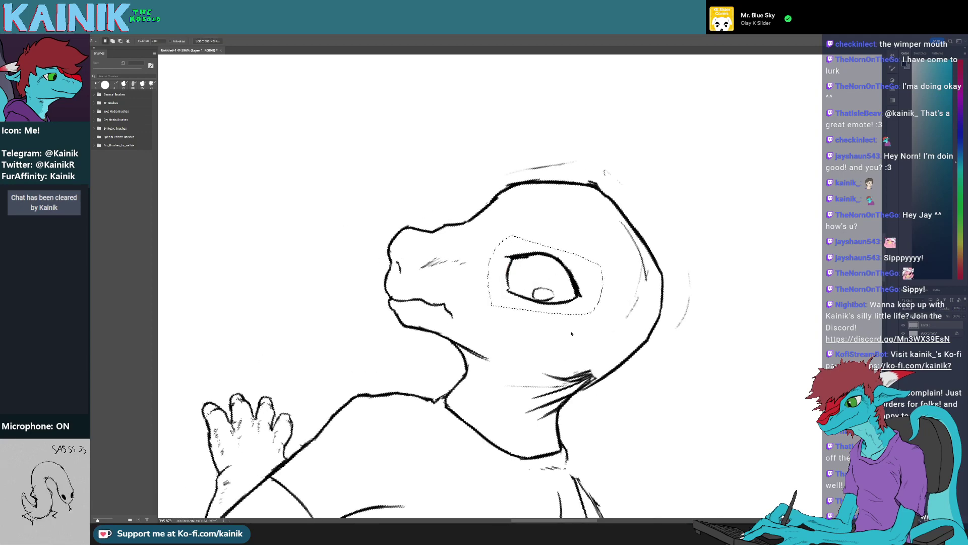
pyautogui.hotkey('ctrl', 't')
pyautogui.moveTo(617, 297); pyautogui.dragTo(607, 289)
pyautogui.press('Return')
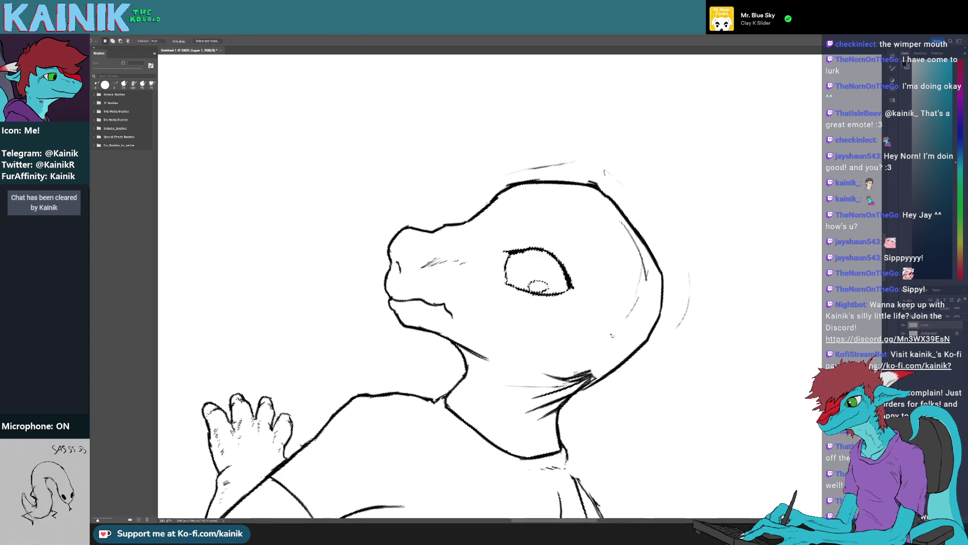
# Redraw the upper eyelid as a flatter line that extends forward past the eye's front edge
pyautogui.press('r')
pyautogui.moveTo(600, 347)
pyautogui.mouseDown()
pyautogui.moveTo(625, 326)
pyautogui.moveTo(652, 199)
pyautogui.mouseUp()
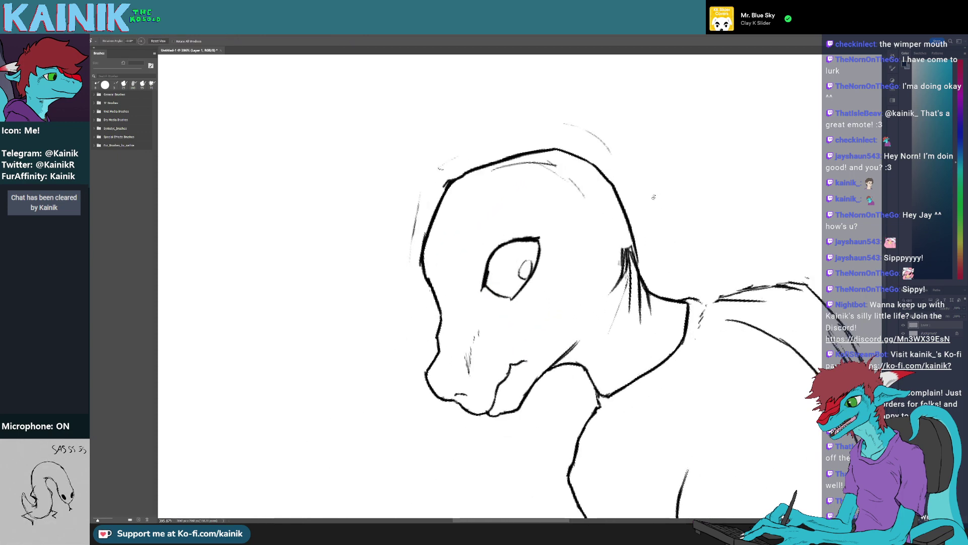
pyautogui.press('e')
pyautogui.press('b')
pyautogui.moveTo(484, 276)
pyautogui.mouseDown()
pyautogui.moveTo(483, 284)
pyautogui.moveTo(563, 271)
pyautogui.moveTo(556, 307)
pyautogui.mouseUp()
pyautogui.press('r')
pyautogui.press('e')
pyautogui.press('b')
pyautogui.moveTo(547, 257)
pyautogui.mouseDown()
pyautogui.moveTo(556, 319)
pyautogui.moveTo(596, 220)
pyautogui.moveTo(559, 243)
pyautogui.moveTo(568, 243)
pyautogui.mouseUp()
# Rework the eye's shortened front edge and the lower lid beneath the extended upper eyelid
pyautogui.press('r')
pyautogui.press('e')
pyautogui.press('r')
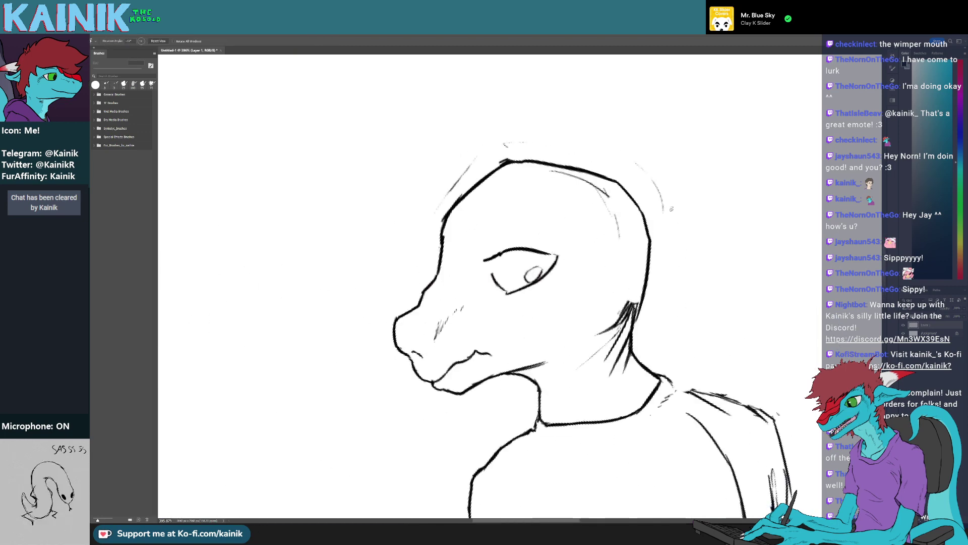
pyautogui.moveTo(672, 209)
pyautogui.mouseDown()
pyautogui.moveTo(635, 302)
pyautogui.moveTo(605, 343)
pyautogui.moveTo(554, 374)
pyautogui.moveTo(575, 303)
pyautogui.mouseUp()
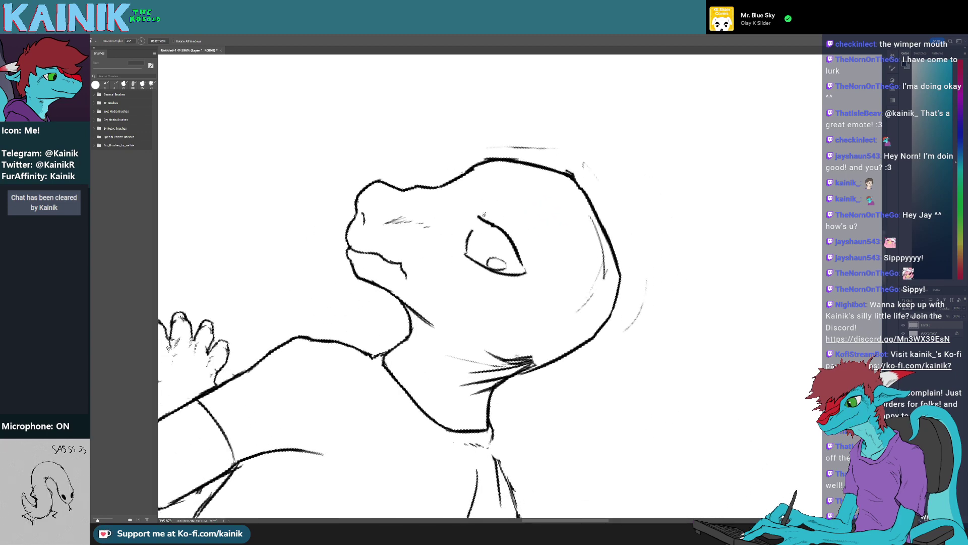
pyautogui.press('b')
pyautogui.moveTo(522, 261)
pyautogui.mouseDown()
pyautogui.moveTo(527, 275)
pyautogui.moveTo(570, 232)
pyautogui.moveTo(602, 232)
pyautogui.mouseUp()
pyautogui.press('r')
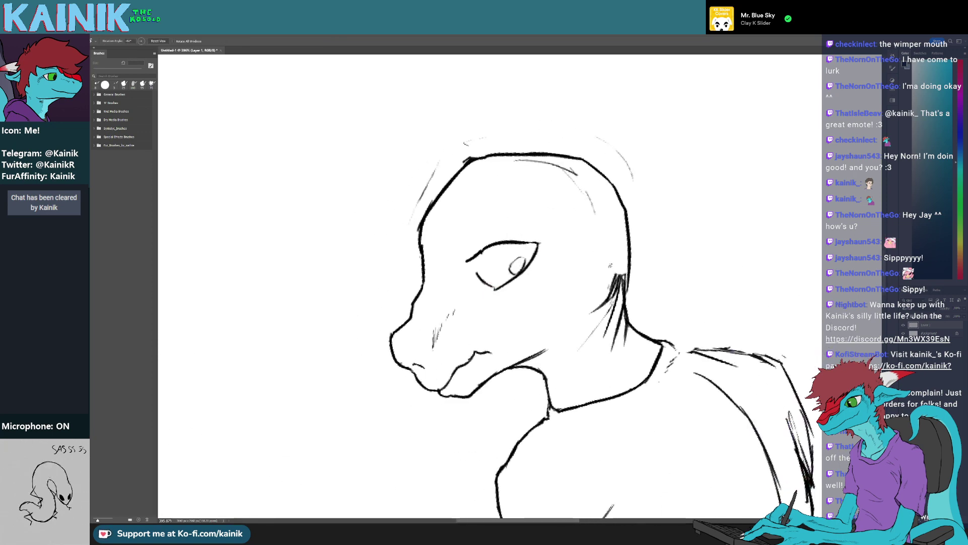
# Clean up stray marks around the back of the head and redraw the jaw line running into the cheek
pyautogui.press('b')
pyautogui.moveTo(610, 272)
pyautogui.mouseDown()
pyautogui.moveTo(590, 324)
pyautogui.moveTo(600, 335)
pyautogui.moveTo(625, 305)
pyautogui.moveTo(631, 318)
pyautogui.moveTo(635, 243)
pyautogui.mouseUp()
pyautogui.press('b')
pyautogui.press('e')
pyautogui.press('b')
pyautogui.press('e')
pyautogui.moveTo(614, 302); pyautogui.dragTo(705, 224)
pyautogui.press('r')
pyautogui.moveTo(649, 241); pyautogui.dragTo(643, 346)
pyautogui.press('e')
pyautogui.moveTo(578, 266); pyautogui.dragTo(579, 305)
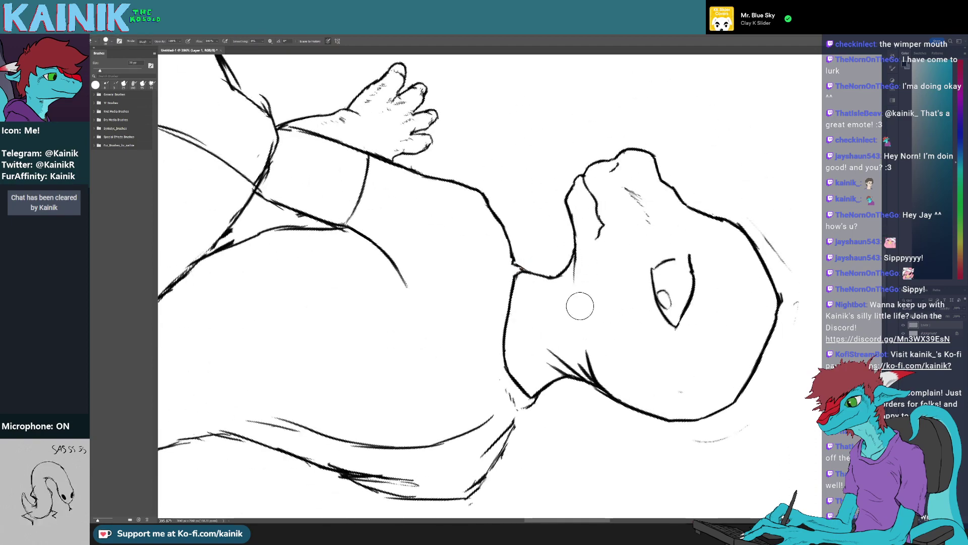
pyautogui.press('b')
pyautogui.moveTo(575, 248); pyautogui.dragTo(572, 298)
# Try to sketch a rounded second hand shape beside the existing hand
pyautogui.press('r')
pyautogui.moveTo(558, 338)
pyautogui.mouseDown()
pyautogui.moveTo(587, 309)
pyautogui.moveTo(603, 266)
pyautogui.moveTo(598, 214)
pyautogui.moveTo(568, 165)
pyautogui.moveTo(530, 236)
pyautogui.mouseUp()
pyautogui.moveTo(465, 239); pyautogui.dragTo(483, 283)
pyautogui.press('b')
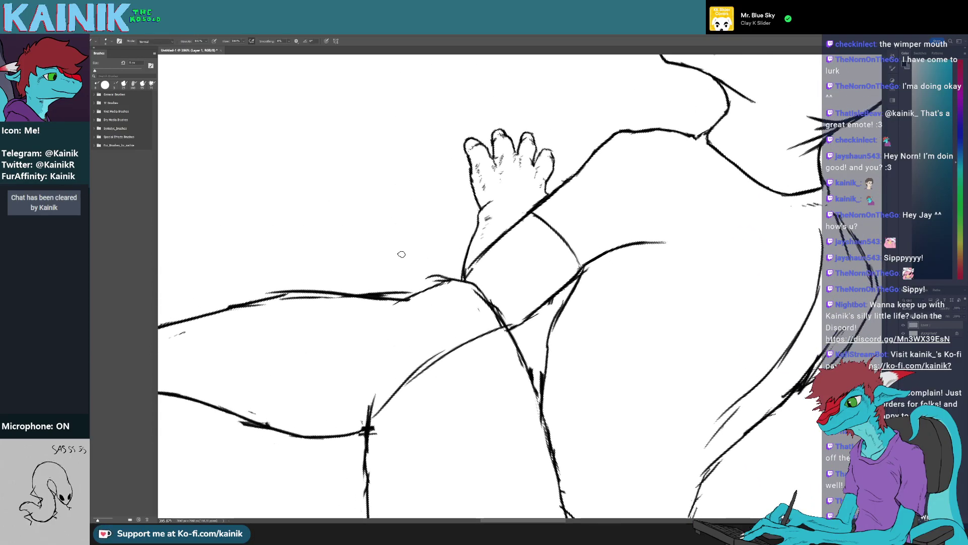
pyautogui.moveTo(418, 199); pyautogui.dragTo(409, 231)
pyautogui.moveTo(457, 189); pyautogui.dragTo(472, 214)
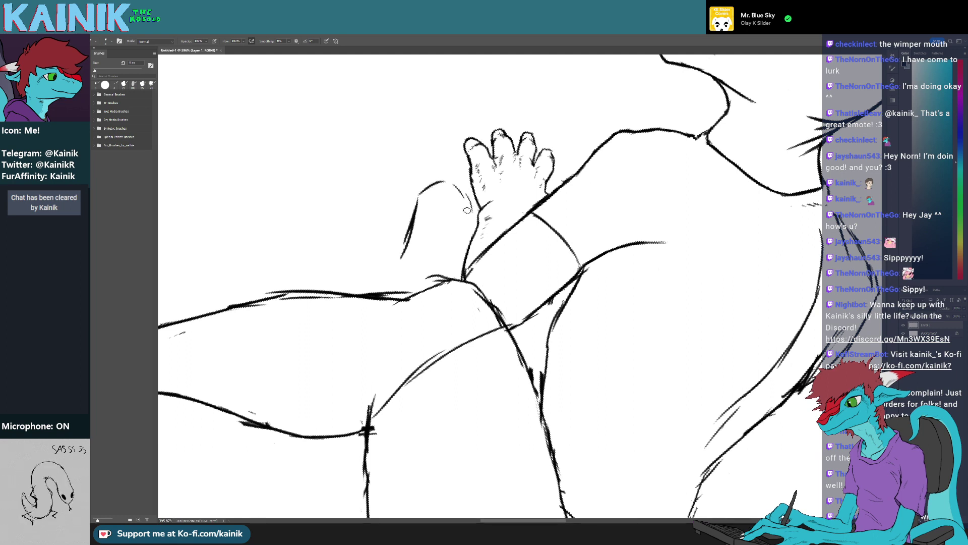
pyautogui.press('e')
pyautogui.moveTo(405, 250)
pyautogui.mouseDown()
pyautogui.moveTo(413, 208)
pyautogui.moveTo(451, 199)
pyautogui.moveTo(457, 219)
pyautogui.mouseUp()
pyautogui.press('b')
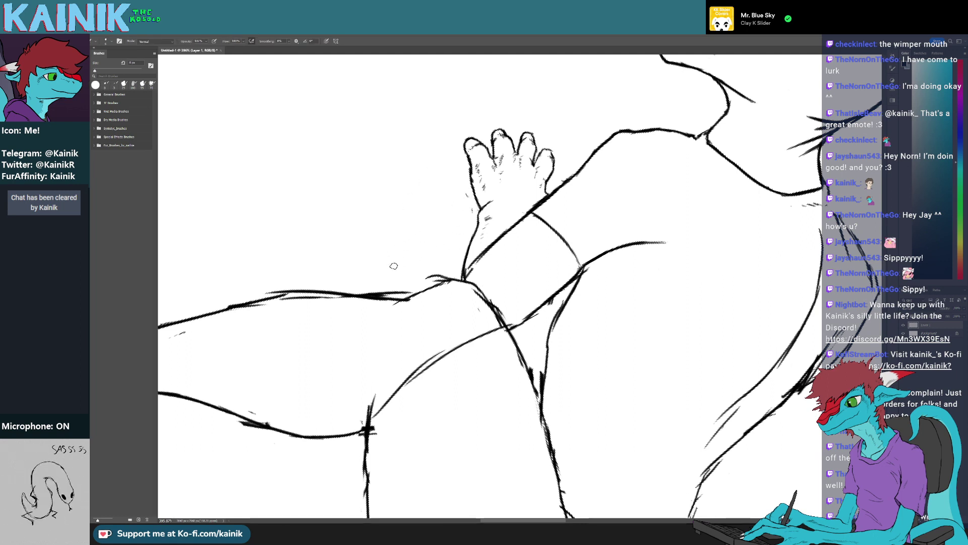
# Try to sketch a mitten-shaped second hand with its forearm rising from the bent knee
pyautogui.moveTo(365, 184)
pyautogui.mouseDown()
pyautogui.moveTo(402, 148)
pyautogui.moveTo(449, 171)
pyautogui.moveTo(448, 186)
pyautogui.mouseUp()
pyautogui.press('r')
pyautogui.moveTo(448, 188)
pyautogui.mouseDown()
pyautogui.moveTo(633, 329)
pyautogui.moveTo(484, 170)
pyautogui.mouseUp()
pyautogui.press('b')
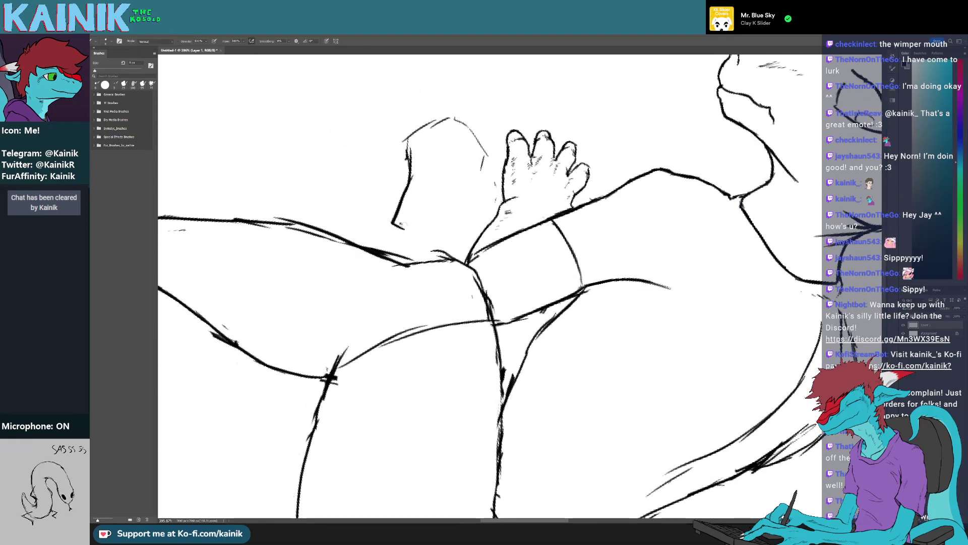
pyautogui.moveTo(400, 223); pyautogui.dragTo(440, 257)
pyautogui.press('r')
pyautogui.moveTo(429, 294)
pyautogui.mouseDown()
pyautogui.moveTo(437, 335)
pyautogui.moveTo(419, 320)
pyautogui.mouseUp()
pyautogui.scroll(-5, 430, 308)
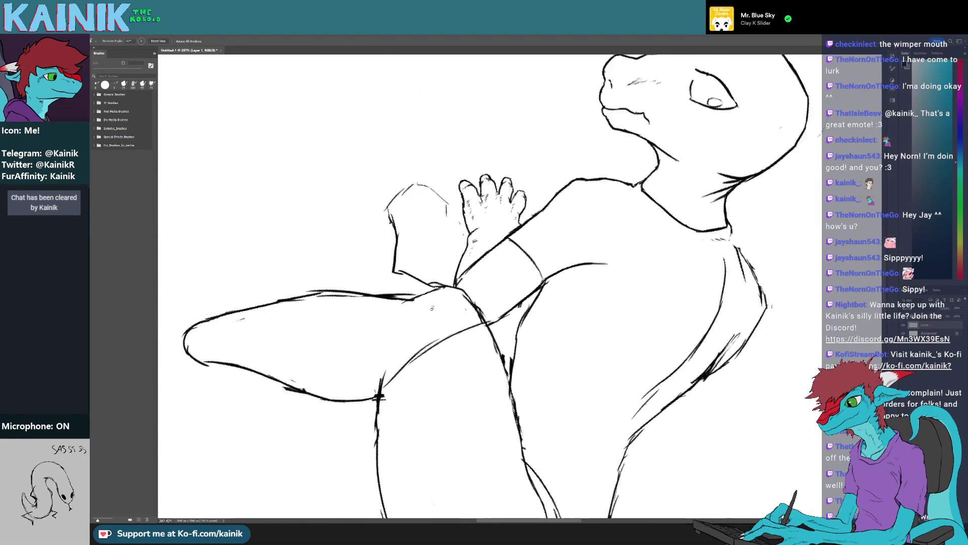
pyautogui.moveTo(696, 303); pyautogui.dragTo(694, 335)
pyautogui.moveTo(467, 233); pyautogui.dragTo(468, 242)
pyautogui.scroll(3, 477, 210)
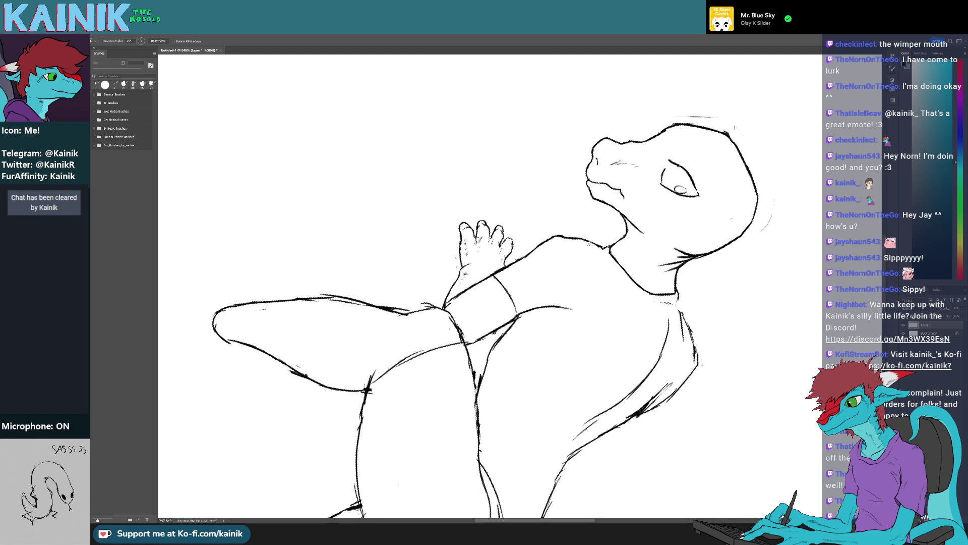
# Sketch a rough rounded shape for the second hand and its wrist beneath the character's chin
pyautogui.moveTo(591, 244); pyautogui.dragTo(579, 291)
pyautogui.moveTo(494, 271); pyautogui.dragTo(487, 289)
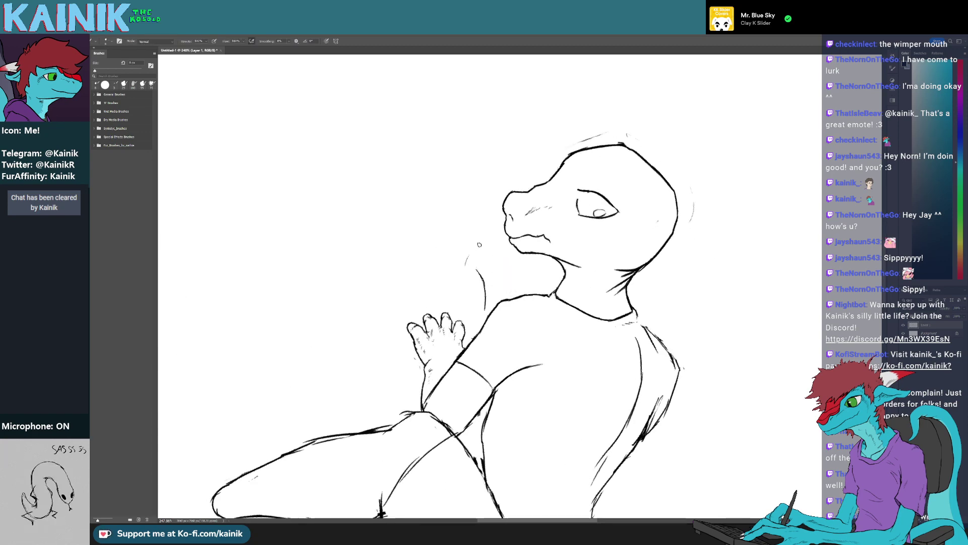
pyautogui.moveTo(521, 261); pyautogui.dragTo(486, 282)
pyautogui.moveTo(516, 341); pyautogui.dragTo(566, 317)
# Redraw the eye with a rounded upper eyelid and close its front edge down to the lower lid
pyautogui.scroll(5, 464, 122)
pyautogui.scroll(2, 509, 167)
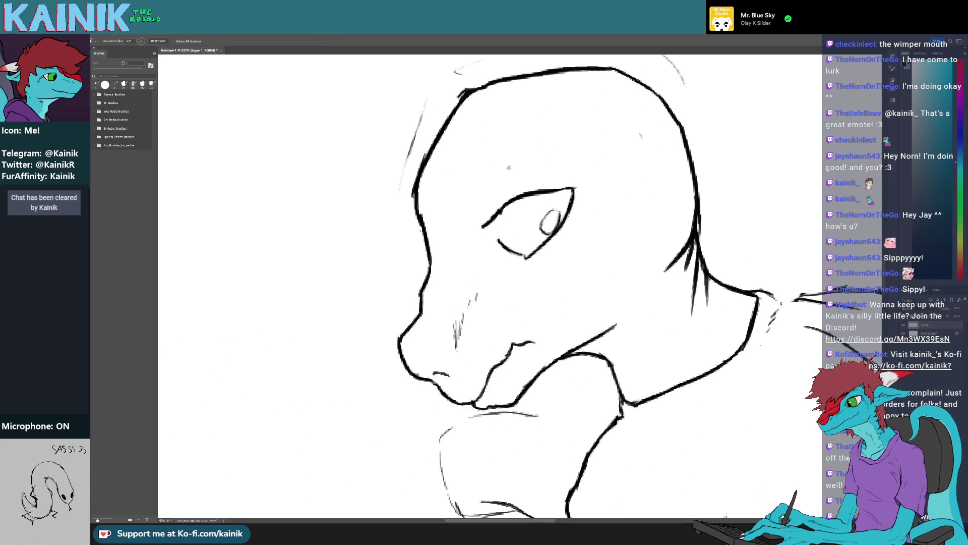
pyautogui.press('e')
pyautogui.moveTo(551, 192)
pyautogui.mouseDown()
pyautogui.moveTo(497, 215)
pyautogui.moveTo(512, 198)
pyautogui.moveTo(512, 209)
pyautogui.moveTo(550, 219)
pyautogui.mouseUp()
pyautogui.press('b')
pyautogui.press('r')
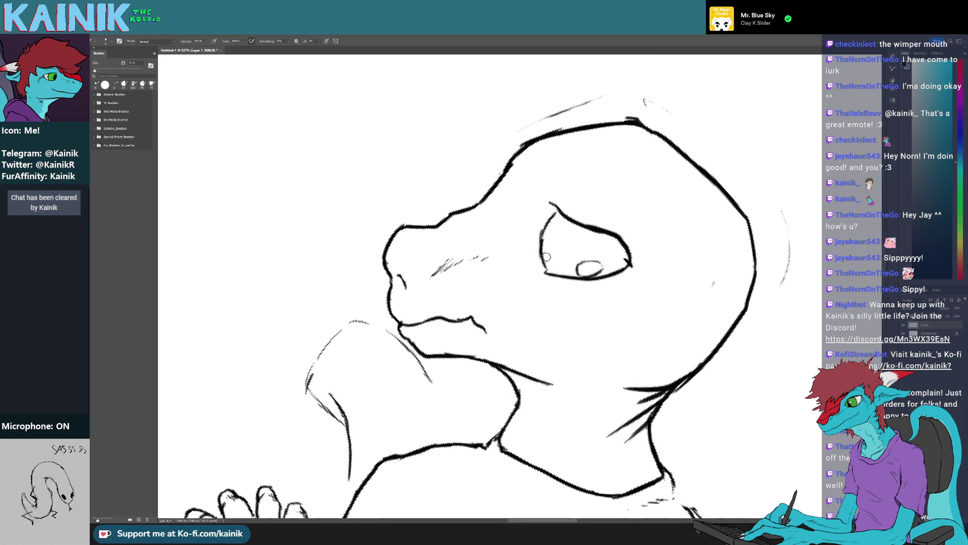
pyautogui.press('r')
pyautogui.moveTo(547, 257); pyautogui.dragTo(550, 260)
pyautogui.moveTo(568, 217)
pyautogui.mouseDown()
pyautogui.moveTo(545, 221)
pyautogui.moveTo(561, 197)
pyautogui.mouseUp()
pyautogui.press('e')
pyautogui.press('r')
pyautogui.moveTo(573, 210)
pyautogui.mouseDown()
pyautogui.moveTo(514, 193)
pyautogui.moveTo(479, 202)
pyautogui.mouseUp()
pyautogui.press('space')
pyautogui.moveTo(479, 204); pyautogui.dragTo(472, 274)
pyautogui.press('b')
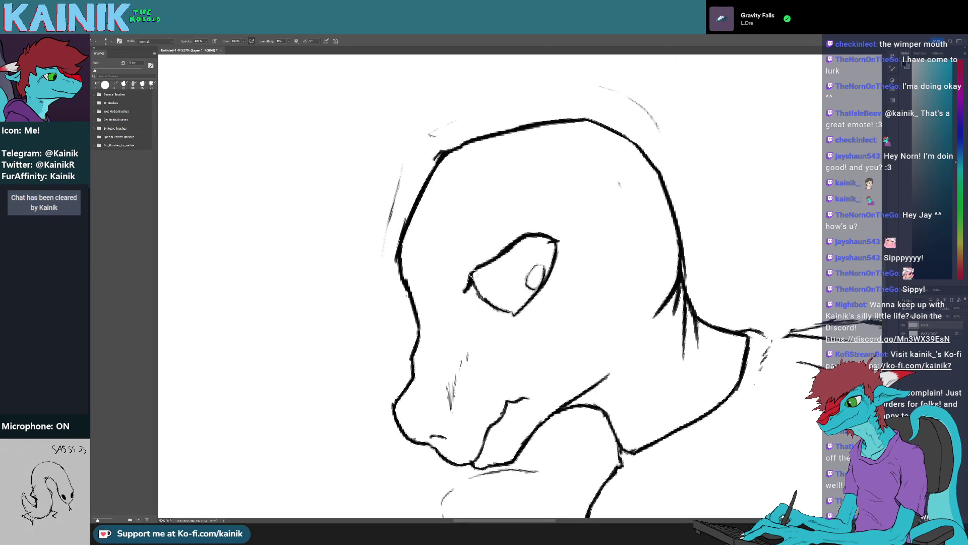
# Thicken the upper eyelid toward the eye's back corner and strengthen the front edge and lower lid
pyautogui.press('r')
pyautogui.moveTo(530, 244)
pyautogui.mouseDown()
pyautogui.moveTo(554, 315)
pyautogui.moveTo(539, 330)
pyautogui.moveTo(519, 221)
pyautogui.moveTo(482, 248)
pyautogui.mouseUp()
pyautogui.press('e')
pyautogui.press('b')
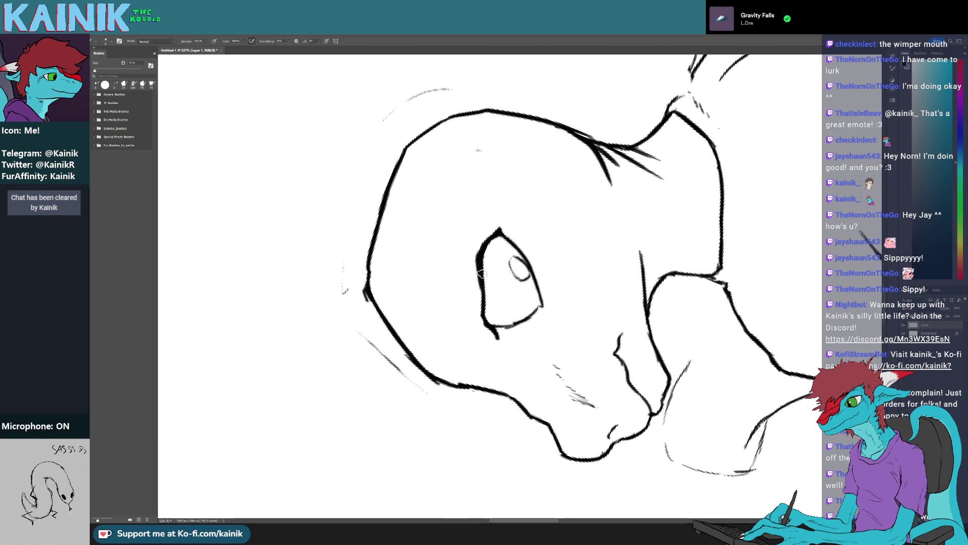
pyautogui.press('r')
pyautogui.moveTo(595, 297)
pyautogui.mouseDown()
pyautogui.moveTo(566, 356)
pyautogui.moveTo(499, 367)
pyautogui.moveTo(565, 355)
pyautogui.moveTo(551, 363)
pyautogui.moveTo(510, 264)
pyautogui.mouseUp()
pyautogui.press('b')
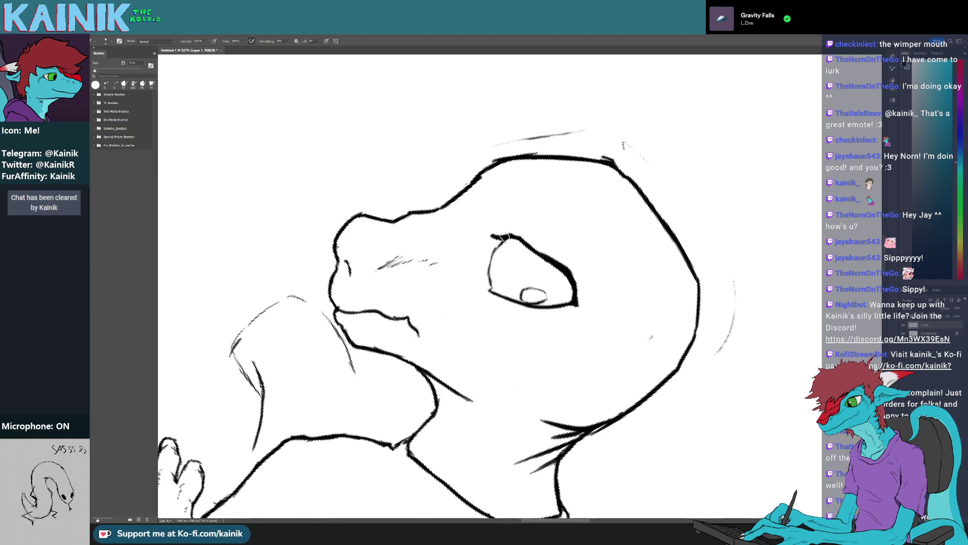
pyautogui.moveTo(492, 308); pyautogui.dragTo(509, 315)
# Hatch a short curved crease extending behind the back corner of the eye
pyautogui.press('r')
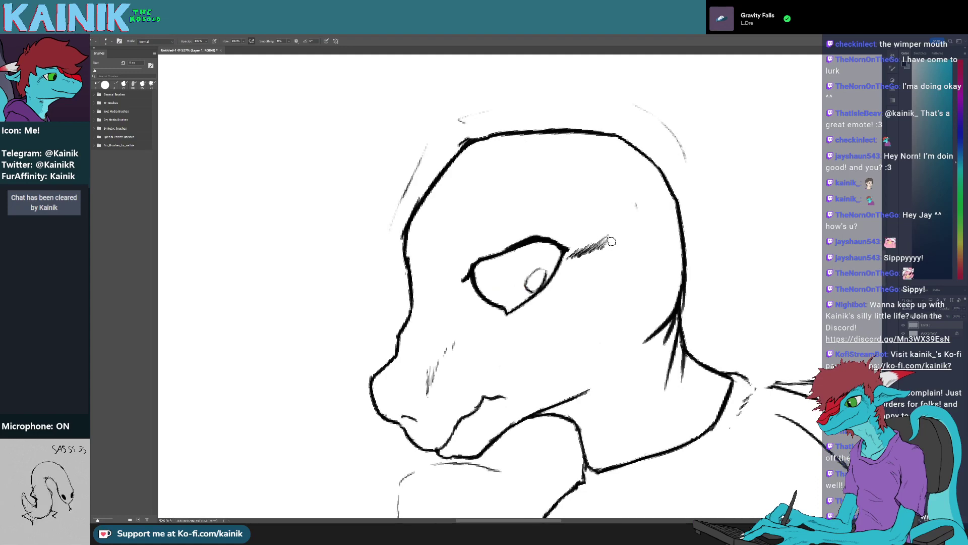
pyautogui.moveTo(611, 242); pyautogui.dragTo(621, 253)
pyautogui.press('r')
pyautogui.moveTo(643, 289); pyautogui.dragTo(549, 415)
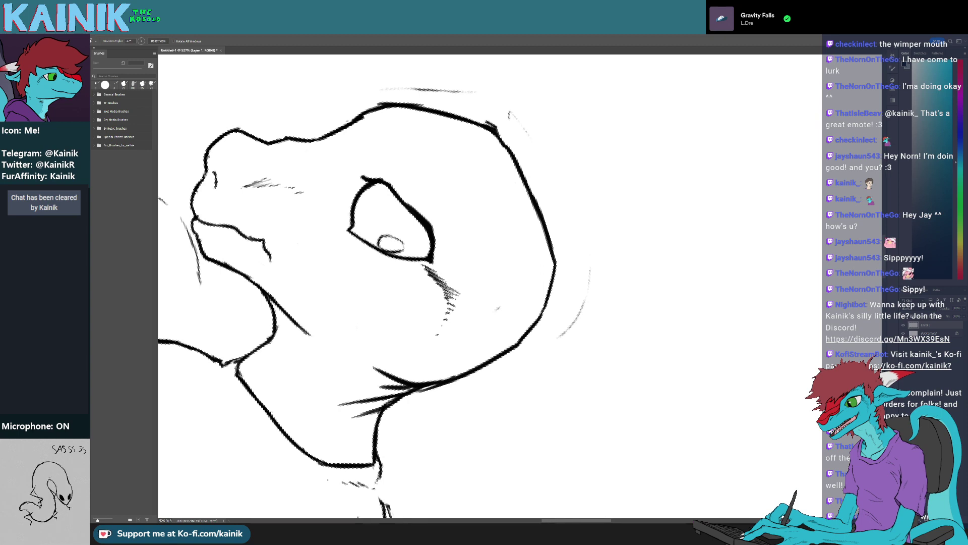
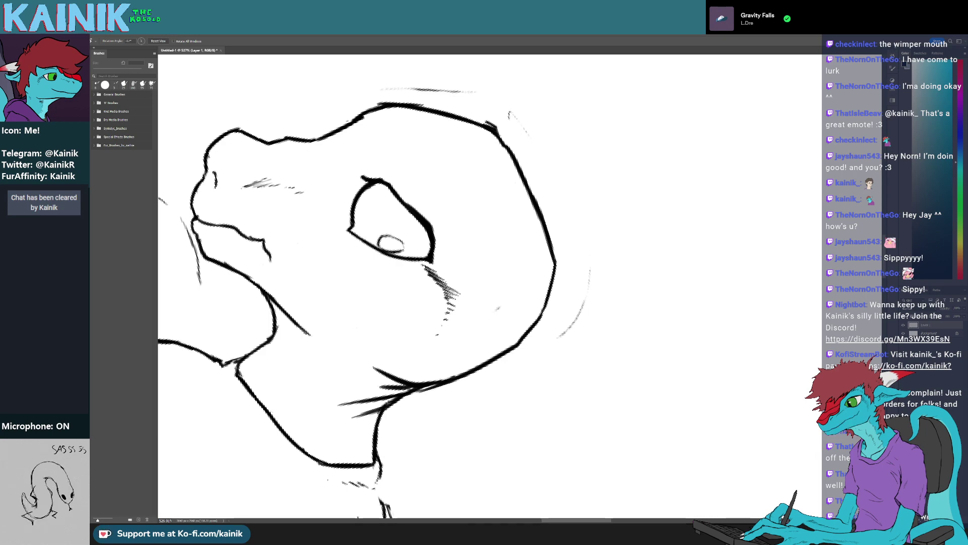
# Sketch a long, curved, pointed ear extending from the back of the head
pyautogui.scroll(-5, 579, 264)
pyautogui.moveTo(580, 270); pyautogui.dragTo(575, 258)
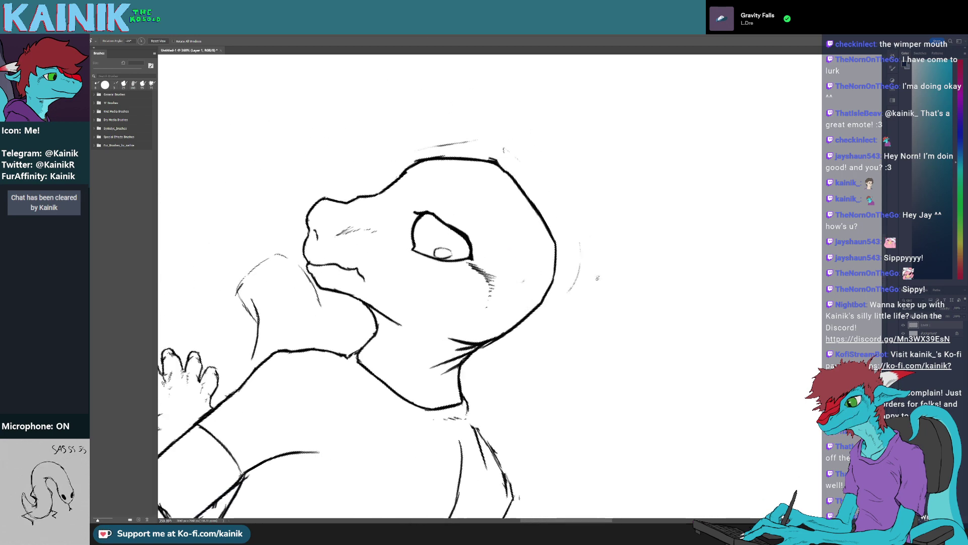
pyautogui.moveTo(533, 305)
pyautogui.mouseDown()
pyautogui.moveTo(574, 370)
pyautogui.moveTo(585, 367)
pyautogui.moveTo(570, 403)
pyautogui.moveTo(564, 384)
pyautogui.moveTo(496, 335)
pyautogui.moveTo(511, 284)
pyautogui.moveTo(498, 313)
pyautogui.mouseUp()
pyautogui.press('e')
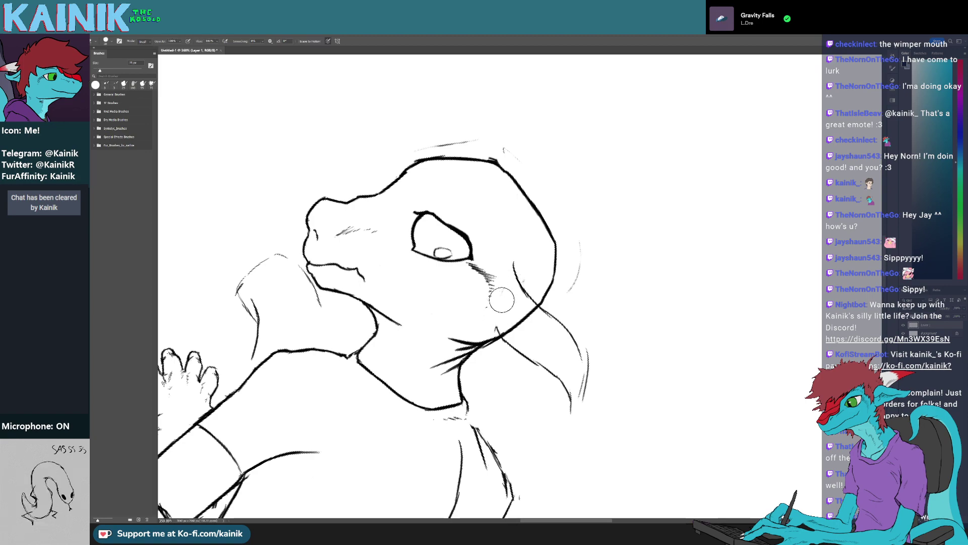
pyautogui.press('b')
pyautogui.moveTo(507, 275); pyautogui.dragTo(496, 332)
pyautogui.press('r')
pyautogui.moveTo(537, 381)
pyautogui.mouseDown()
pyautogui.moveTo(668, 302)
pyautogui.moveTo(643, 251)
pyautogui.moveTo(597, 207)
pyautogui.moveTo(576, 152)
pyautogui.mouseUp()
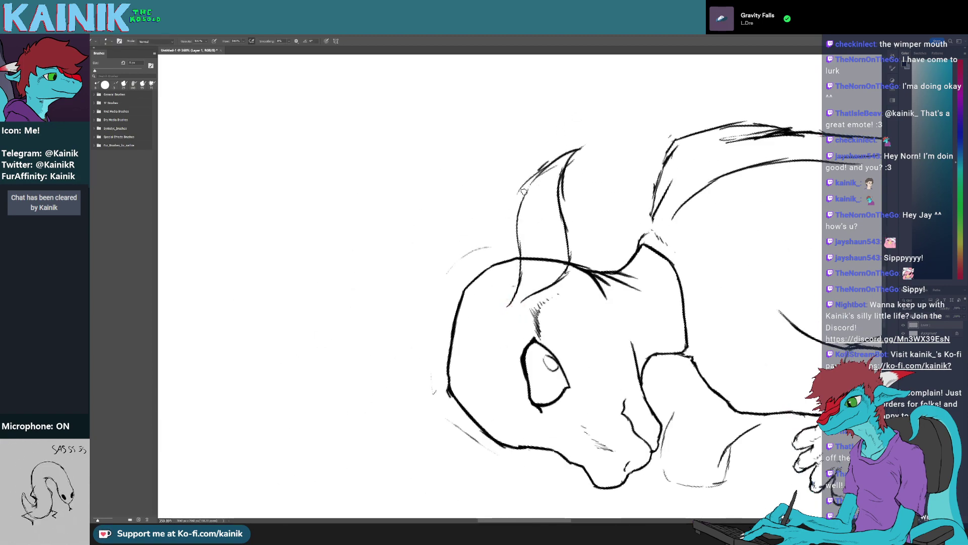
# Try to sketch a long, pointed horn sweeping backward from the crown of the head
pyautogui.press('r')
pyautogui.moveTo(434, 240)
pyautogui.mouseDown()
pyautogui.moveTo(633, 214)
pyautogui.moveTo(616, 184)
pyautogui.moveTo(567, 172)
pyautogui.mouseUp()
pyautogui.moveTo(484, 209); pyautogui.dragTo(604, 202)
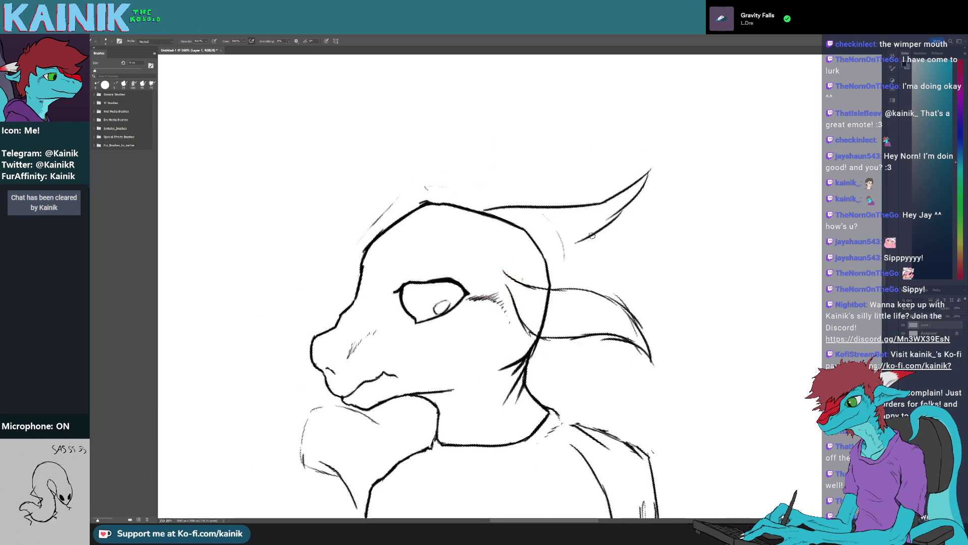
pyautogui.press('r')
pyautogui.moveTo(593, 235); pyautogui.dragTo(573, 214)
pyautogui.press('e')
pyautogui.moveTo(570, 180); pyautogui.dragTo(634, 140)
pyautogui.press('b')
pyautogui.moveTo(590, 194)
pyautogui.mouseDown()
pyautogui.moveTo(575, 214)
pyautogui.moveTo(649, 179)
pyautogui.moveTo(593, 201)
pyautogui.mouseUp()
pyautogui.hotkey('ctrl', 'z')
pyautogui.hotkey('ctrl', 'z')
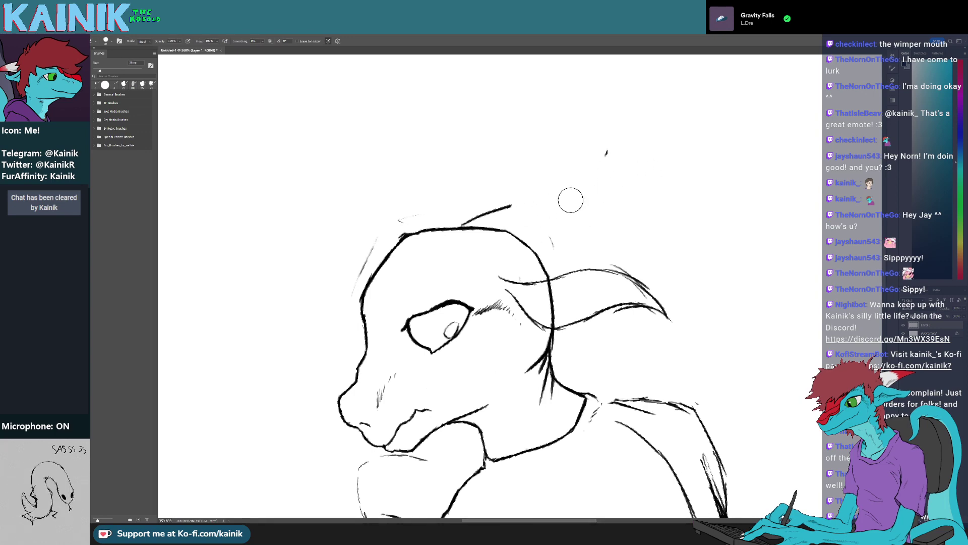
pyautogui.moveTo(460, 226)
pyautogui.mouseDown()
pyautogui.moveTo(638, 193)
pyautogui.moveTo(565, 233)
pyautogui.moveTo(573, 283)
pyautogui.moveTo(563, 319)
pyautogui.mouseUp()
pyautogui.press('r')
pyautogui.press('e')
pyautogui.moveTo(580, 318)
pyautogui.mouseDown()
pyautogui.moveTo(646, 393)
pyautogui.moveTo(633, 342)
pyautogui.moveTo(599, 288)
pyautogui.moveTo(607, 294)
pyautogui.moveTo(604, 262)
pyautogui.mouseUp()
pyautogui.press('r')
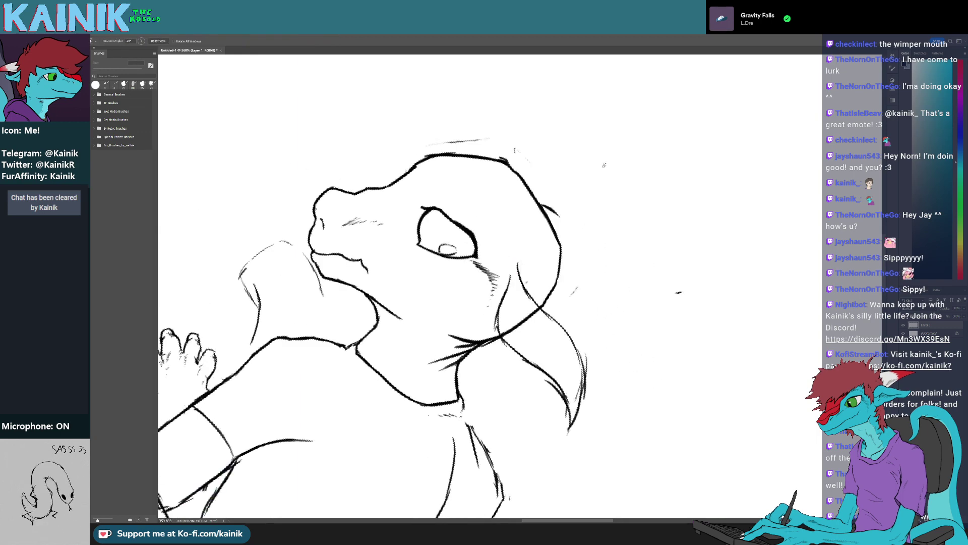
# Try to sketch the horn again from the rear of the skull above the ear
pyautogui.press('b')
pyautogui.moveTo(556, 212); pyautogui.dragTo(635, 206)
pyautogui.press('r')
pyautogui.moveTo(612, 207); pyautogui.dragTo(578, 180)
pyautogui.press('b')
pyautogui.press('e')
pyautogui.moveTo(537, 204); pyautogui.dragTo(640, 174)
pyautogui.press('r')
pyautogui.moveTo(640, 174); pyautogui.dragTo(563, 144)
pyautogui.press('space')
pyautogui.moveTo(630, 268)
pyautogui.mouseDown()
pyautogui.moveTo(649, 226)
pyautogui.moveTo(551, 260)
pyautogui.mouseUp()
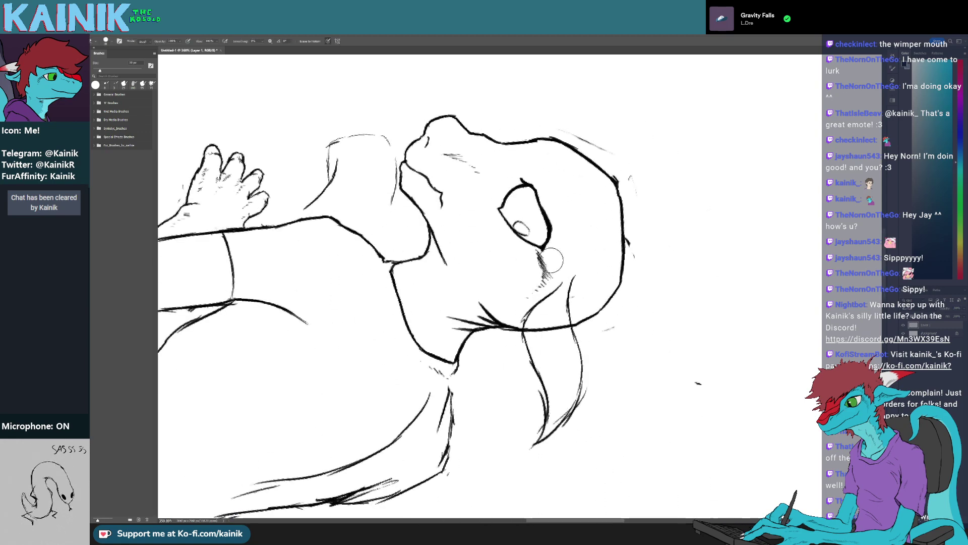
# Erase the head contour crossing the ear's base and clear most of the ear's lower edge
pyautogui.press('b')
pyautogui.press('e')
pyautogui.moveTo(533, 319)
pyautogui.mouseDown()
pyautogui.moveTo(540, 352)
pyautogui.moveTo(555, 335)
pyautogui.moveTo(542, 241)
pyautogui.moveTo(515, 258)
pyautogui.moveTo(548, 235)
pyautogui.moveTo(489, 245)
pyautogui.moveTo(546, 225)
pyautogui.moveTo(537, 225)
pyautogui.moveTo(553, 227)
pyautogui.moveTo(553, 224)
pyautogui.mouseUp()
pyautogui.press('b')
pyautogui.press('r')
pyautogui.press('space')
pyautogui.press('e')
pyautogui.press('b')
pyautogui.press('e')
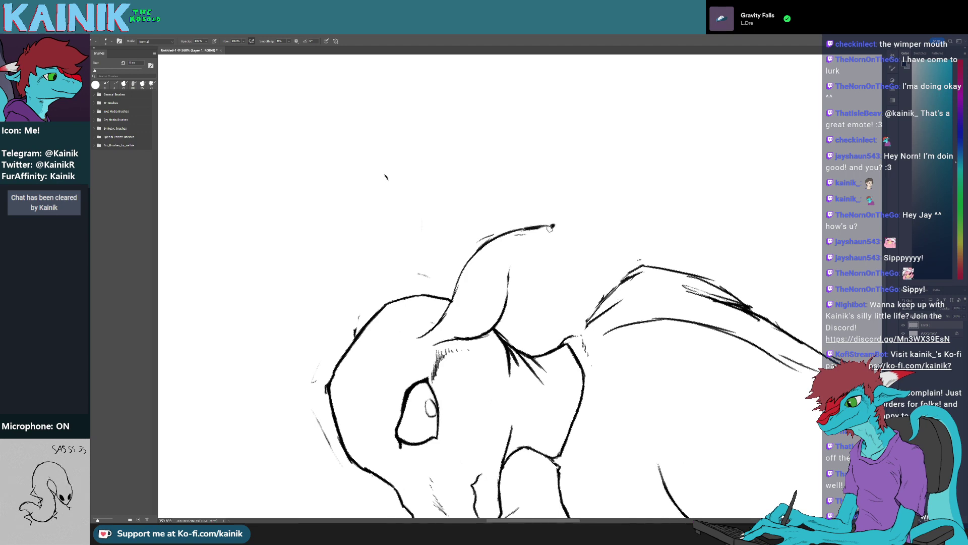
# Redraw the ear's lower edge from the tip back toward its base
pyautogui.press('r')
pyautogui.moveTo(500, 306)
pyautogui.mouseDown()
pyautogui.moveTo(519, 249)
pyautogui.moveTo(533, 249)
pyautogui.mouseUp()
pyautogui.press('e')
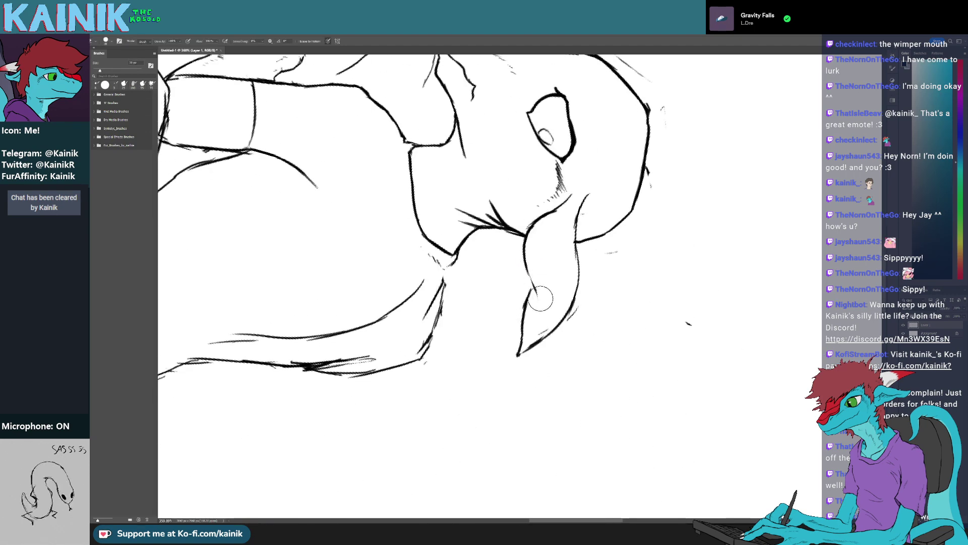
pyautogui.moveTo(542, 298); pyautogui.dragTo(541, 276)
pyautogui.press('b')
pyautogui.press('r')
pyautogui.moveTo(527, 310); pyautogui.dragTo(552, 267)
pyautogui.moveTo(504, 242); pyautogui.dragTo(538, 333)
pyautogui.moveTo(499, 333)
pyautogui.mouseDown()
pyautogui.moveTo(551, 328)
pyautogui.moveTo(534, 367)
pyautogui.mouseUp()
pyautogui.press('e')
pyautogui.press('b')
pyautogui.moveTo(552, 335)
pyautogui.mouseDown()
pyautogui.moveTo(521, 363)
pyautogui.moveTo(536, 339)
pyautogui.moveTo(464, 299)
pyautogui.moveTo(424, 320)
pyautogui.moveTo(422, 299)
pyautogui.moveTo(572, 339)
pyautogui.moveTo(544, 354)
pyautogui.moveTo(512, 274)
pyautogui.moveTo(471, 222)
pyautogui.moveTo(478, 268)
pyautogui.mouseUp()
# Refine both ear edges into clean, darker curves that meet at a sharp tip
pyautogui.press('r')
pyautogui.press('e')
pyautogui.press('b')
pyautogui.press('r')
pyautogui.press('e')
pyautogui.press('b')
pyautogui.press('r')
pyautogui.moveTo(480, 309)
pyautogui.mouseDown()
pyautogui.moveTo(537, 335)
pyautogui.moveTo(574, 284)
pyautogui.moveTo(572, 275)
pyautogui.moveTo(548, 276)
pyautogui.moveTo(563, 292)
pyautogui.moveTo(600, 269)
pyautogui.mouseUp()
pyautogui.press('e')
pyautogui.press('r')
pyautogui.moveTo(570, 282)
pyautogui.mouseDown()
pyautogui.moveTo(496, 326)
pyautogui.moveTo(479, 370)
pyautogui.moveTo(482, 361)
pyautogui.mouseUp()
pyautogui.press('b')
pyautogui.press('e')
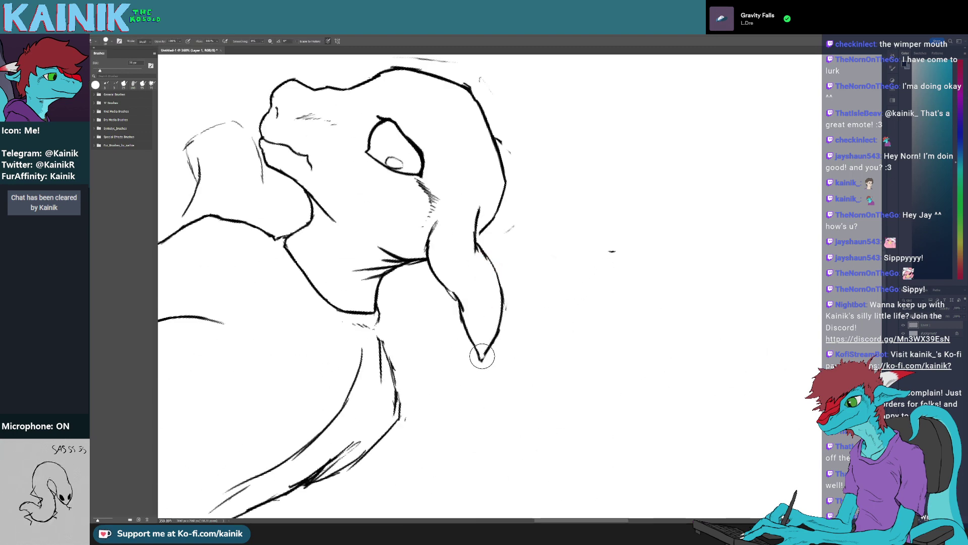
# Erase the small stray mark left in the empty area behind the head
pyautogui.press('b')
pyautogui.press('r')
pyautogui.moveTo(612, 250); pyautogui.dragTo(552, 188)
pyautogui.press('e')
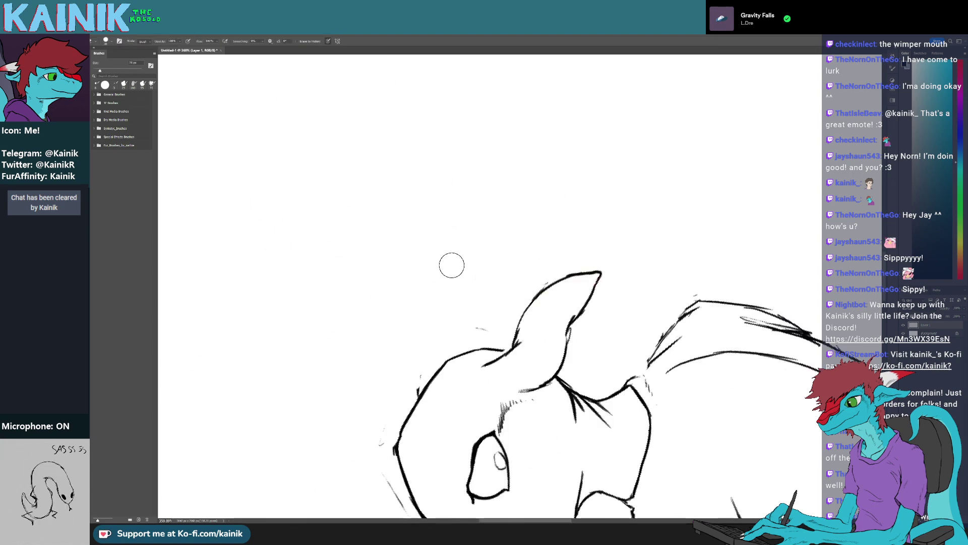
pyautogui.press('r')
pyautogui.moveTo(647, 286); pyautogui.dragTo(461, 227)
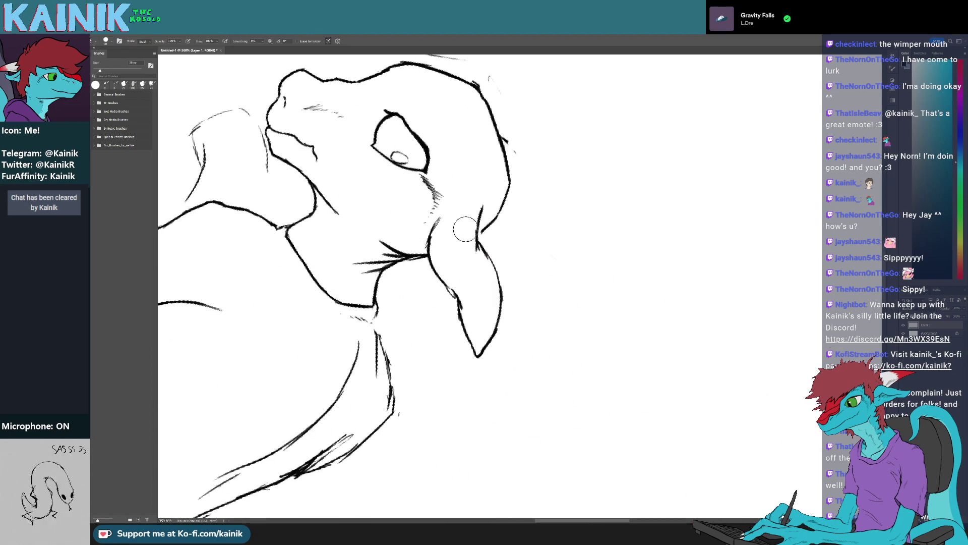
# Draw an inner fold line along the ear's lower edge and hatch shading at the inner base
pyautogui.press('b')
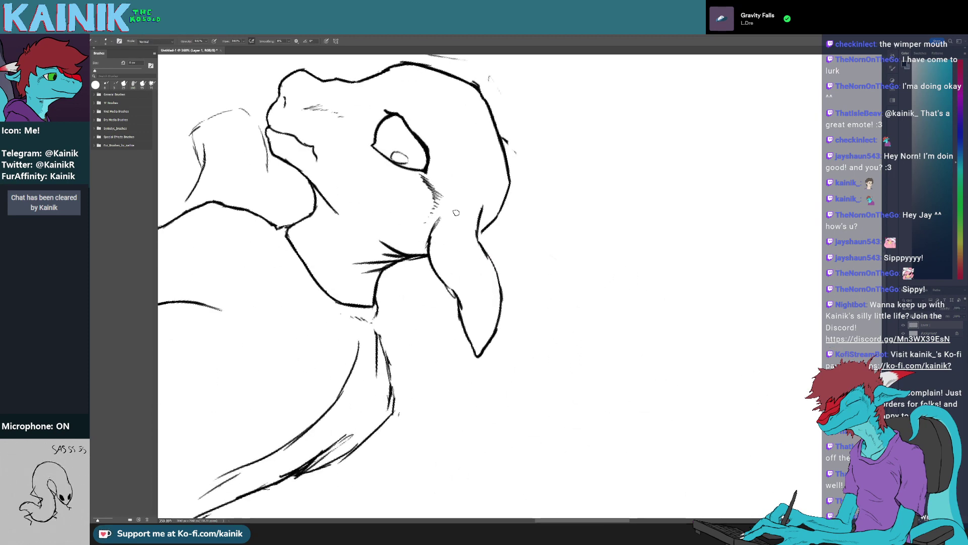
pyautogui.moveTo(457, 211)
pyautogui.mouseDown()
pyautogui.moveTo(439, 230)
pyautogui.moveTo(462, 303)
pyautogui.mouseUp()
pyautogui.press('r')
pyautogui.moveTo(453, 336)
pyautogui.mouseDown()
pyautogui.moveTo(479, 359)
pyautogui.moveTo(595, 322)
pyautogui.moveTo(565, 320)
pyautogui.mouseUp()
pyautogui.press('e')
pyautogui.press('b')
pyautogui.moveTo(533, 352); pyautogui.dragTo(556, 326)
pyautogui.moveTo(541, 341)
pyautogui.mouseDown()
pyautogui.moveTo(600, 293)
pyautogui.moveTo(469, 353)
pyautogui.moveTo(444, 303)
pyautogui.moveTo(587, 305)
pyautogui.moveTo(595, 267)
pyautogui.moveTo(572, 338)
pyautogui.mouseUp()
pyautogui.press('r')
pyautogui.press('e')
pyautogui.press('b')
pyautogui.press('r')
pyautogui.press('e')
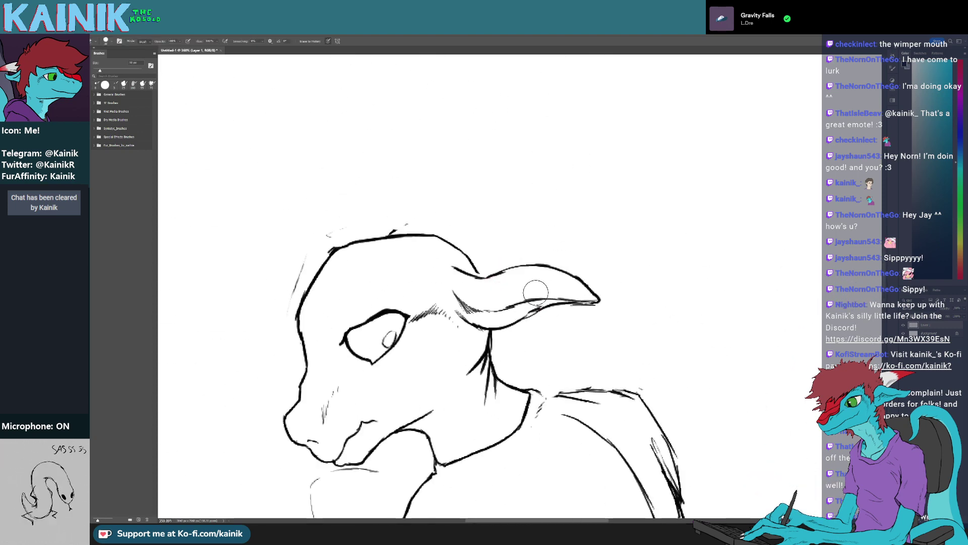
# Rework the outer end of the inner fold line so it stops short of the ear's tip
pyautogui.moveTo(536, 298)
pyautogui.mouseDown()
pyautogui.moveTo(615, 303)
pyautogui.moveTo(399, 386)
pyautogui.mouseUp()
pyautogui.press('r')
pyautogui.press('b')
pyautogui.moveTo(500, 257); pyautogui.dragTo(459, 334)
pyautogui.press('r')
pyautogui.moveTo(508, 394)
pyautogui.mouseDown()
pyautogui.moveTo(523, 395)
pyautogui.moveTo(434, 281)
pyautogui.mouseUp()
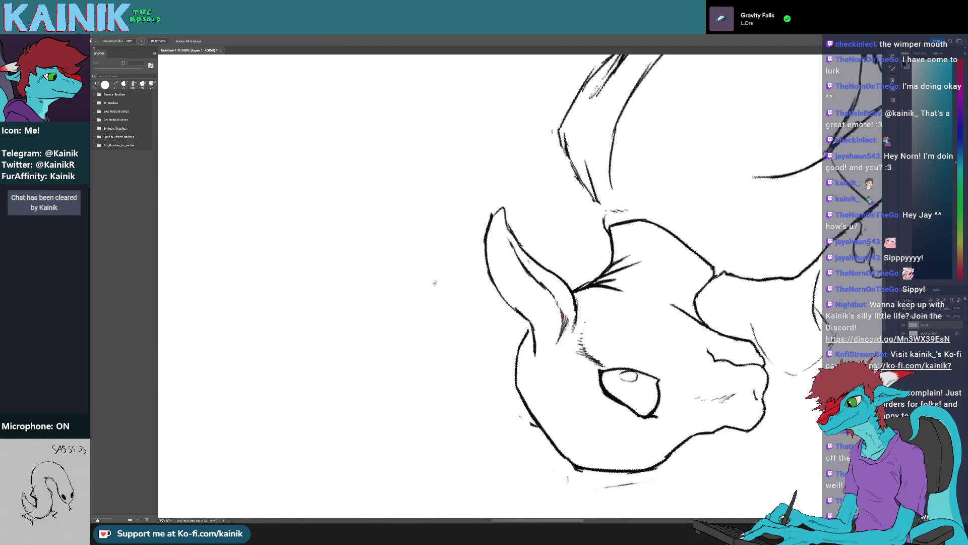
# Touch up the ear's inner fold line near the tip and tidy the shading strokes at its inner base
pyautogui.press('b')
pyautogui.press('r')
pyautogui.moveTo(464, 242)
pyautogui.mouseDown()
pyautogui.moveTo(560, 242)
pyautogui.moveTo(576, 322)
pyautogui.moveTo(580, 265)
pyautogui.mouseUp()
pyautogui.press('space')
pyautogui.press('r')
pyautogui.press('e')
pyautogui.moveTo(595, 300)
pyautogui.mouseDown()
pyautogui.moveTo(581, 299)
pyautogui.moveTo(583, 213)
pyautogui.mouseUp()
pyautogui.press('r')
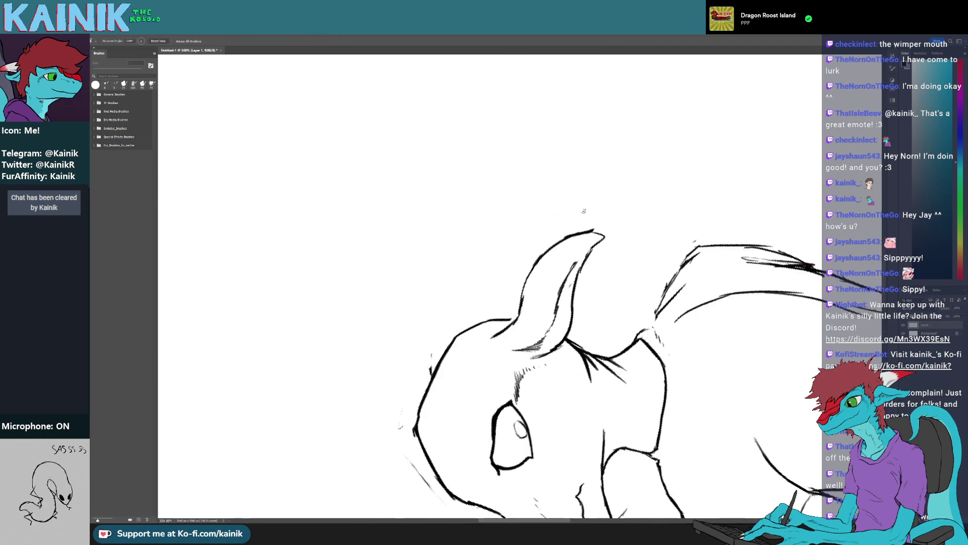
pyautogui.press('b')
pyautogui.moveTo(571, 269); pyautogui.dragTo(574, 263)
pyautogui.press('r')
pyautogui.moveTo(629, 247)
pyautogui.mouseDown()
pyautogui.moveTo(580, 237)
pyautogui.moveTo(519, 277)
pyautogui.mouseUp()
pyautogui.press('e')
pyautogui.press('b')
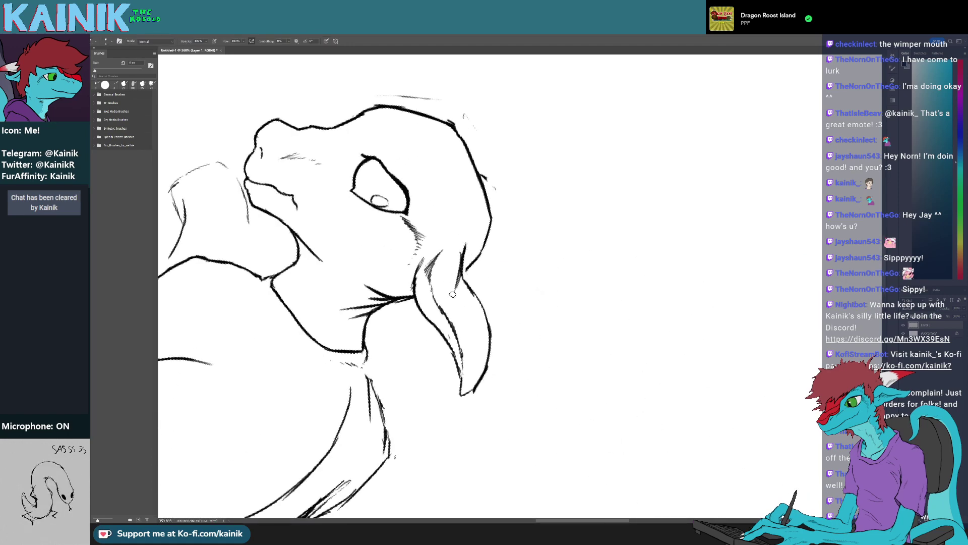
# Erase the excess strokes around the ear's base where it joins the head
pyautogui.press('e')
pyautogui.moveTo(452, 262)
pyautogui.mouseDown()
pyautogui.moveTo(449, 296)
pyautogui.moveTo(459, 290)
pyautogui.moveTo(425, 248)
pyautogui.moveTo(490, 200)
pyautogui.moveTo(548, 203)
pyautogui.moveTo(596, 222)
pyautogui.moveTo(625, 262)
pyautogui.moveTo(643, 353)
pyautogui.moveTo(638, 402)
pyautogui.moveTo(460, 421)
pyautogui.mouseUp()
pyautogui.press('b')
pyautogui.press('r')
pyautogui.press('e')
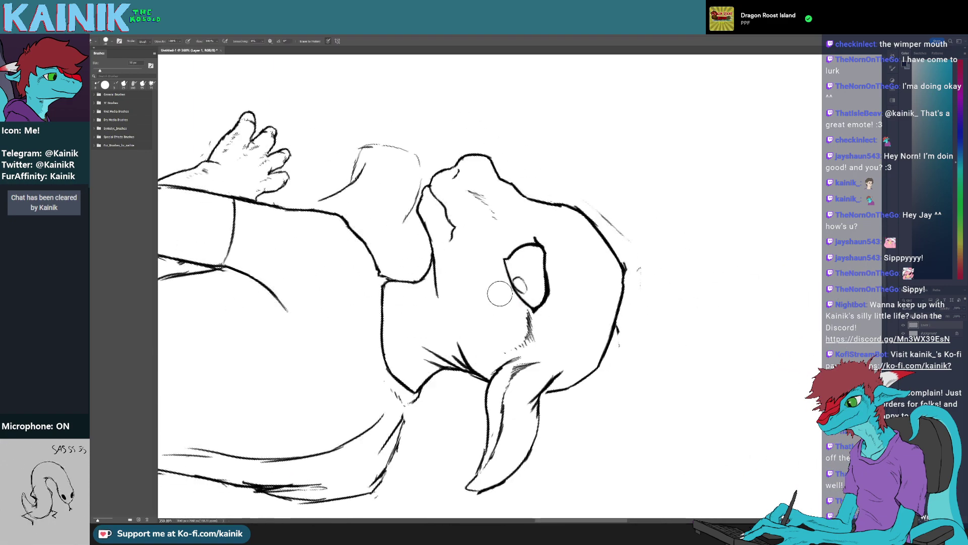
pyautogui.moveTo(521, 356); pyautogui.dragTo(530, 356)
pyautogui.press('r')
pyautogui.moveTo(534, 355)
pyautogui.mouseDown()
pyautogui.moveTo(570, 337)
pyautogui.moveTo(580, 217)
pyautogui.moveTo(545, 199)
pyautogui.mouseUp()
pyautogui.press('b')
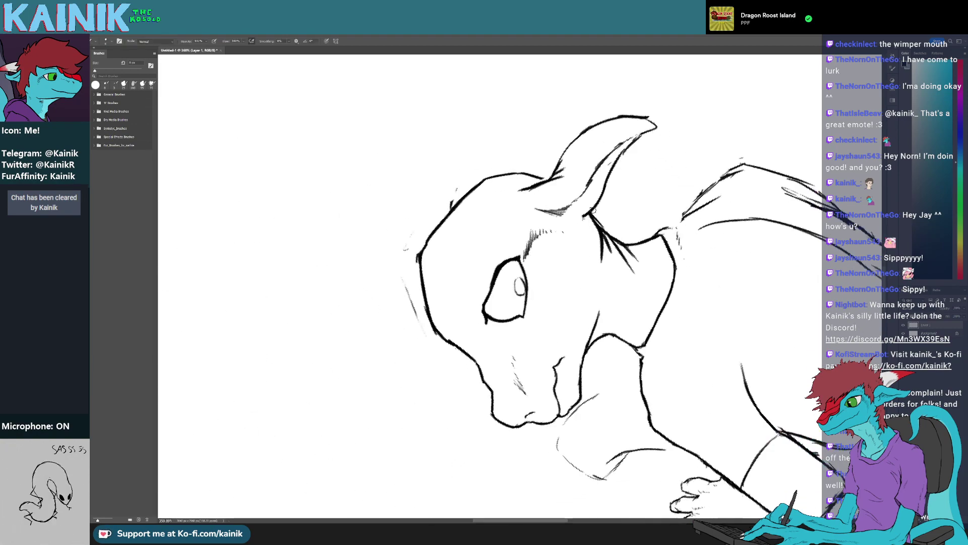
# Draw a short lower-lid mark just beneath the front corner of the eye
pyautogui.press('r')
pyautogui.moveTo(589, 227)
pyautogui.mouseDown()
pyautogui.moveTo(608, 308)
pyautogui.moveTo(584, 222)
pyautogui.moveTo(595, 167)
pyautogui.moveTo(620, 121)
pyautogui.moveTo(555, 176)
pyautogui.mouseUp()
pyautogui.press('r')
pyautogui.moveTo(583, 208)
pyautogui.mouseDown()
pyautogui.moveTo(560, 186)
pyautogui.moveTo(586, 209)
pyautogui.moveTo(624, 288)
pyautogui.mouseUp()
pyautogui.press('e')
pyautogui.press('r')
pyautogui.moveTo(479, 262); pyautogui.dragTo(579, 310)
pyautogui.moveTo(579, 310); pyautogui.dragTo(584, 294)
pyautogui.moveTo(428, 362); pyautogui.dragTo(463, 259)
pyautogui.moveTo(590, 391); pyautogui.dragTo(376, 474)
pyautogui.moveTo(545, 370); pyautogui.dragTo(604, 313)
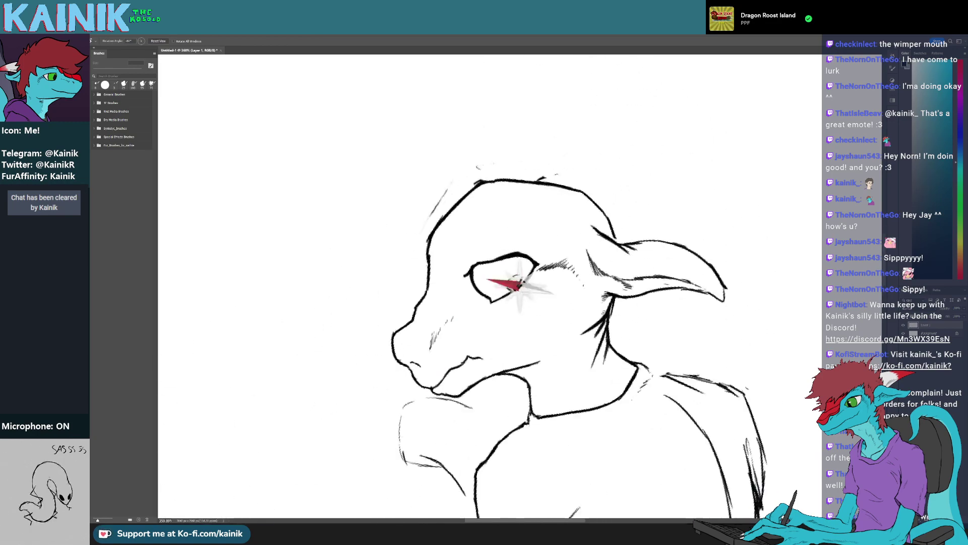
pyautogui.moveTo(519, 285); pyautogui.dragTo(491, 307)
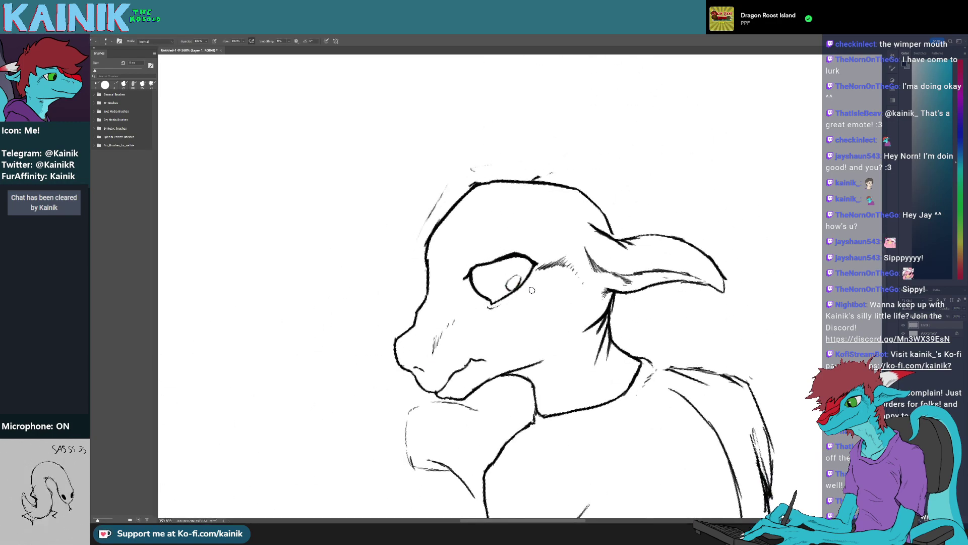
# Draw a worried brow line and a curved crease above the eye, with short hatching under its rear corner
pyautogui.press('r')
pyautogui.moveTo(535, 277); pyautogui.dragTo(562, 265)
pyautogui.moveTo(471, 306)
pyautogui.mouseDown()
pyautogui.moveTo(519, 247)
pyautogui.moveTo(538, 311)
pyautogui.mouseUp()
pyautogui.press('r')
pyautogui.press('r')
pyautogui.moveTo(505, 252); pyautogui.dragTo(479, 282)
pyautogui.moveTo(454, 353)
pyautogui.mouseDown()
pyautogui.moveTo(445, 305)
pyautogui.moveTo(445, 332)
pyautogui.mouseUp()
# Redraw the mouth as a dark line rising from the lips toward the cheek
pyautogui.press('b')
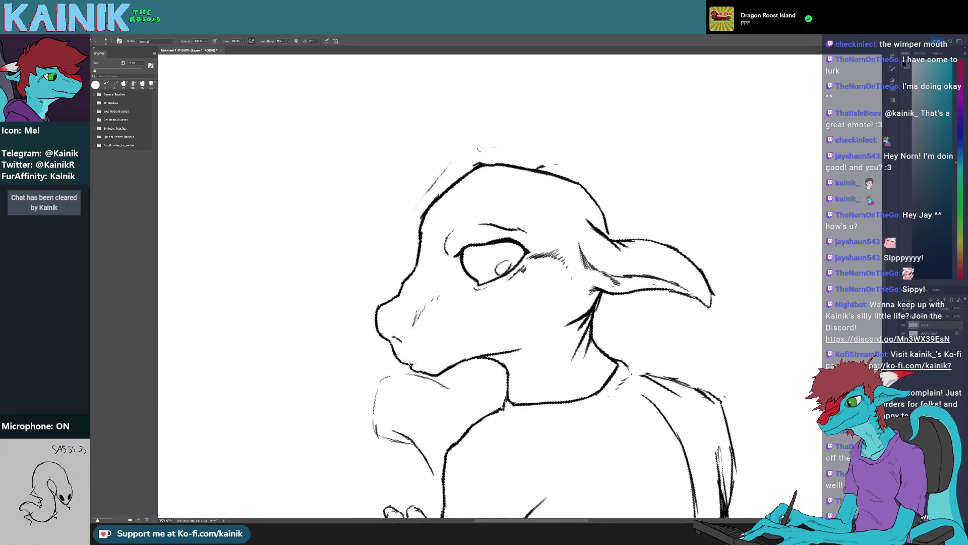
pyautogui.moveTo(418, 359); pyautogui.dragTo(461, 333)
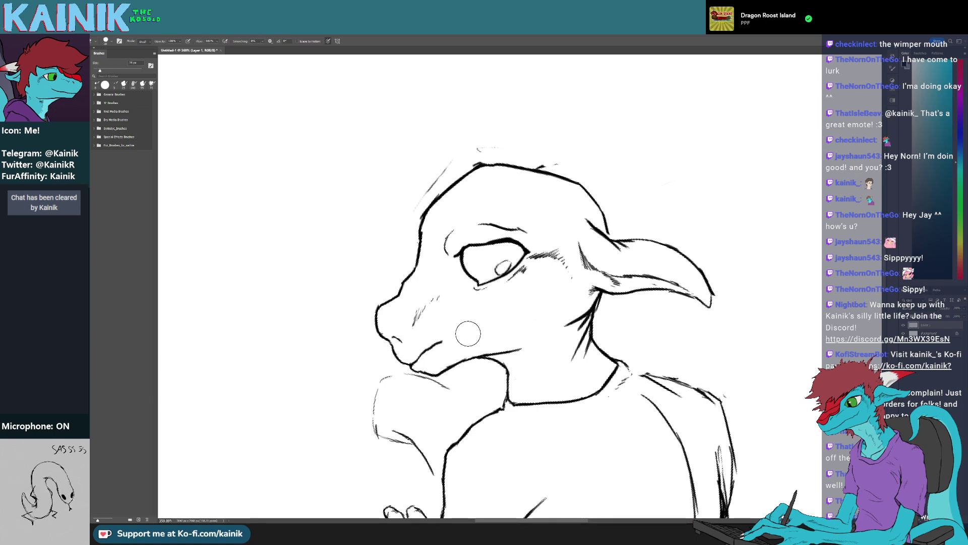
pyautogui.press('r')
pyautogui.moveTo(539, 372)
pyautogui.mouseDown()
pyautogui.moveTo(505, 384)
pyautogui.moveTo(595, 353)
pyautogui.moveTo(658, 296)
pyautogui.mouseUp()
# Erase the leftover construction marks around the forehead and the top of the head
pyautogui.press('e')
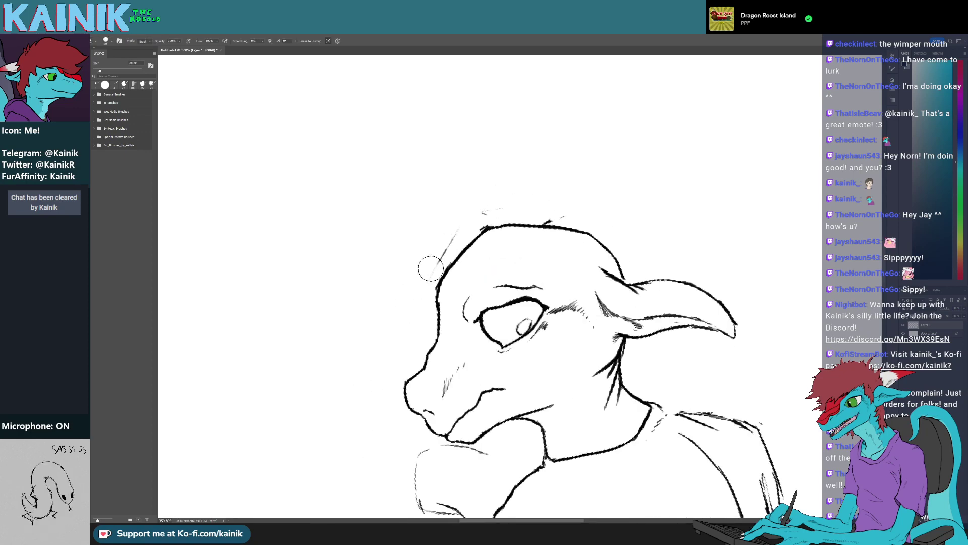
pyautogui.moveTo(560, 211); pyautogui.dragTo(555, 210)
pyautogui.press('r')
pyautogui.moveTo(605, 190)
pyautogui.mouseDown()
pyautogui.moveTo(574, 167)
pyautogui.moveTo(452, 193)
pyautogui.moveTo(487, 167)
pyautogui.moveTo(490, 181)
pyautogui.moveTo(419, 208)
pyautogui.mouseUp()
# Draw the hair outline above the crown, ending in curled locks over the front of the forehead
pyautogui.press('b')
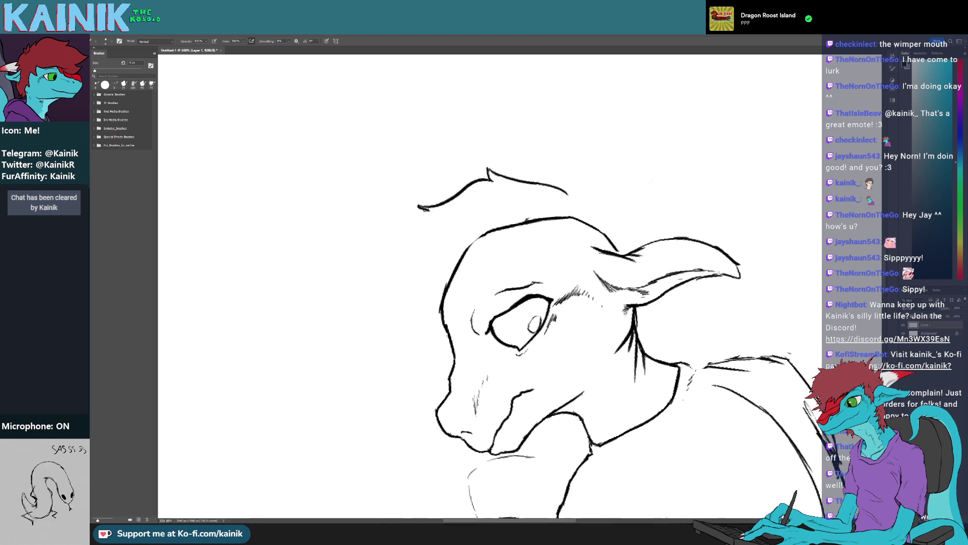
pyautogui.moveTo(409, 245); pyautogui.dragTo(388, 270)
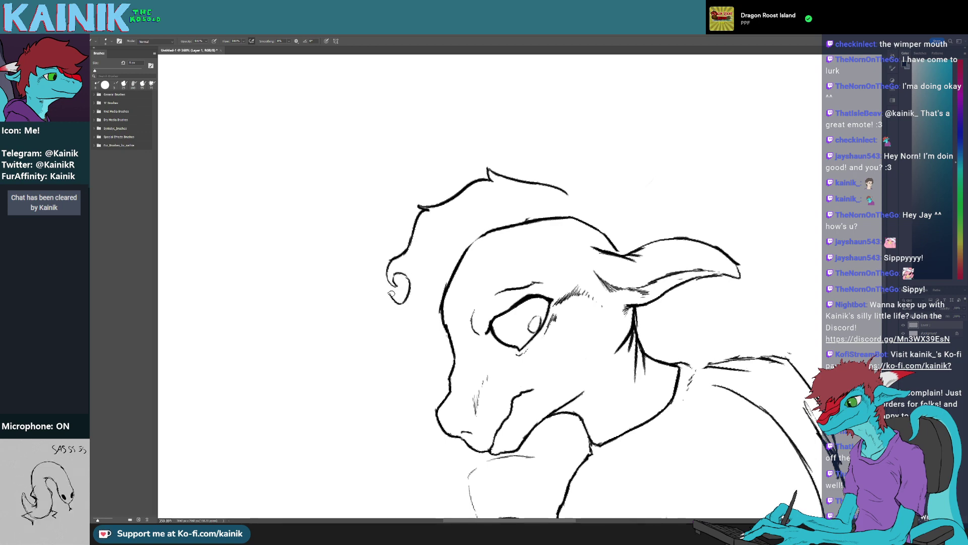
pyautogui.press('r')
pyautogui.moveTo(477, 339); pyautogui.dragTo(444, 301)
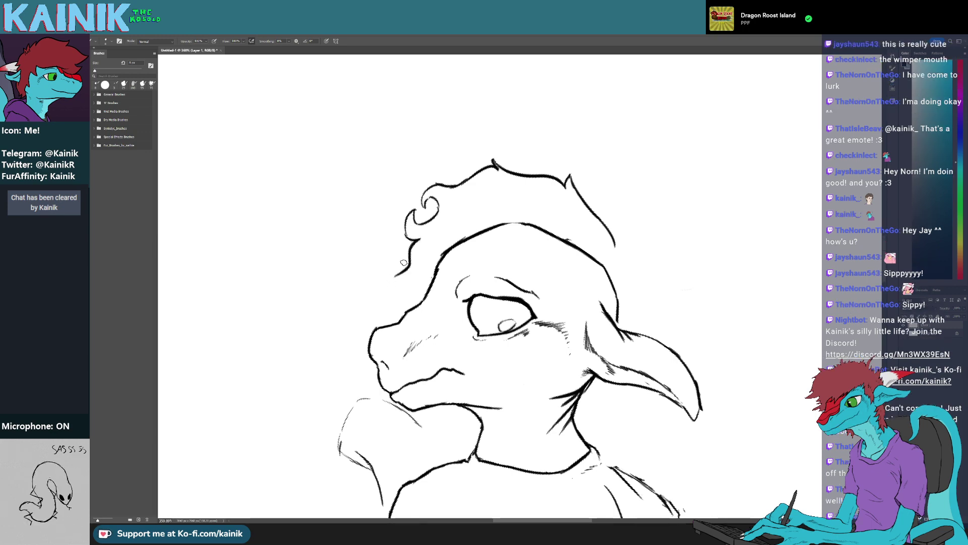
pyautogui.moveTo(385, 258)
pyautogui.mouseDown()
pyautogui.moveTo(405, 247)
pyautogui.moveTo(388, 301)
pyautogui.mouseUp()
pyautogui.press('r')
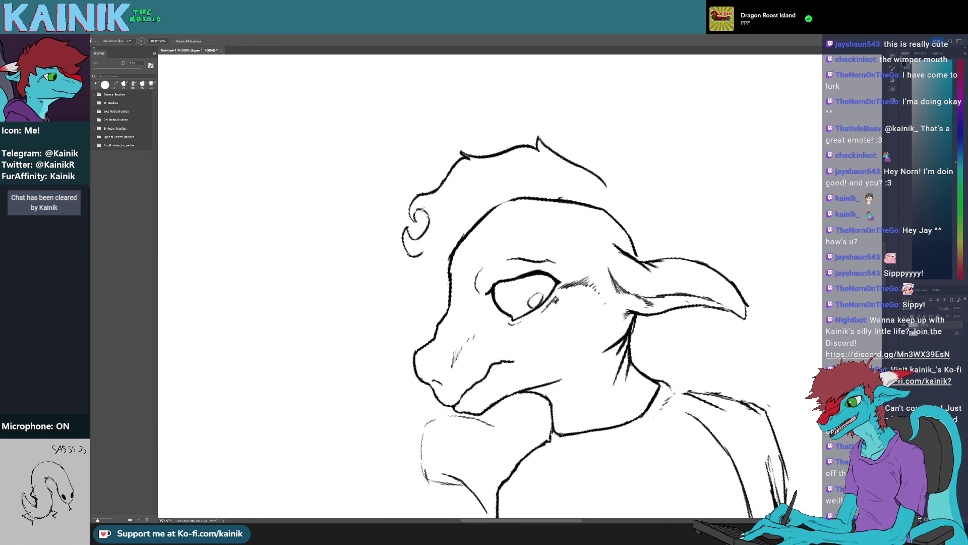
pyautogui.moveTo(422, 252); pyautogui.dragTo(398, 292)
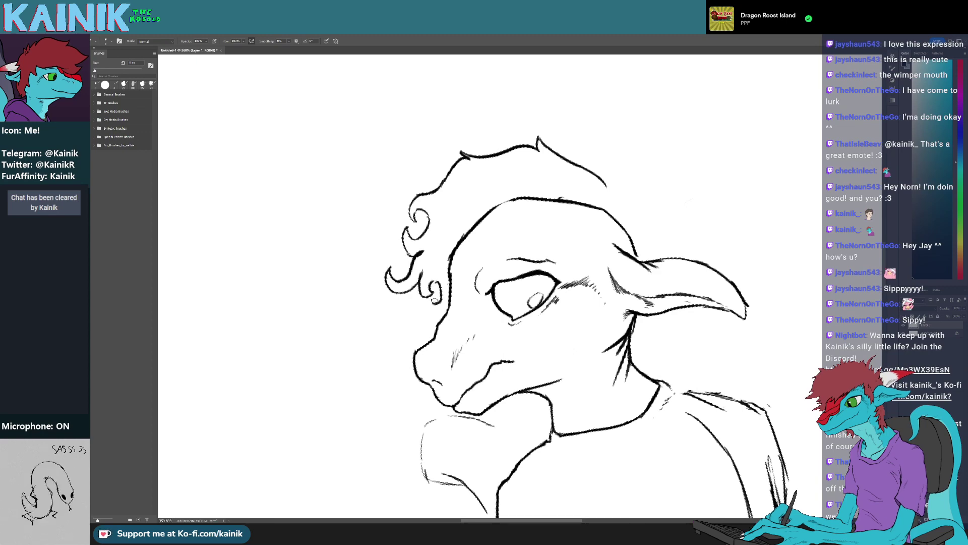
# Continue the hair outline down the back of the head with pointed, curled tufts until it meets the ear
pyautogui.moveTo(452, 310)
pyautogui.mouseDown()
pyautogui.moveTo(546, 235)
pyautogui.moveTo(579, 230)
pyautogui.moveTo(571, 281)
pyautogui.mouseUp()
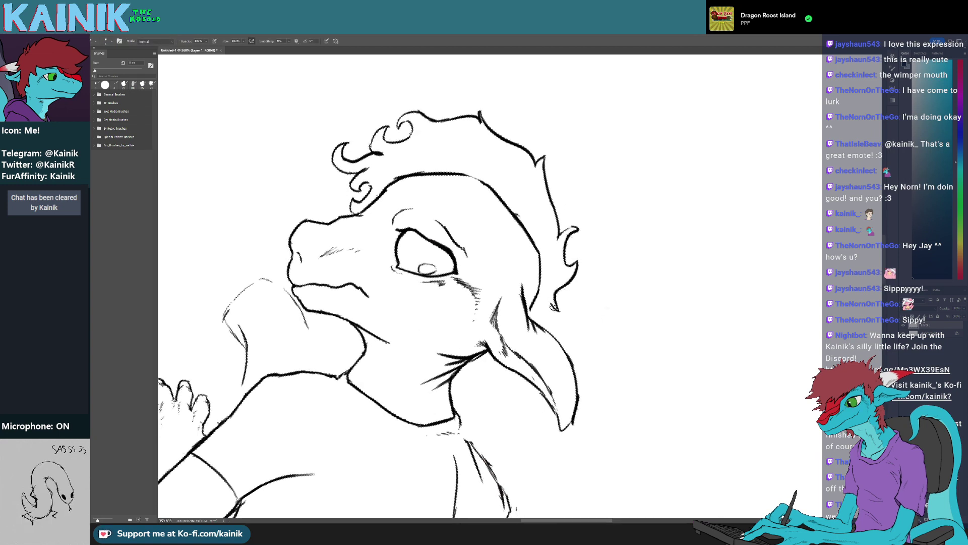
pyautogui.press('r')
pyautogui.moveTo(555, 307)
pyautogui.mouseDown()
pyautogui.moveTo(572, 363)
pyautogui.moveTo(583, 347)
pyautogui.mouseUp()
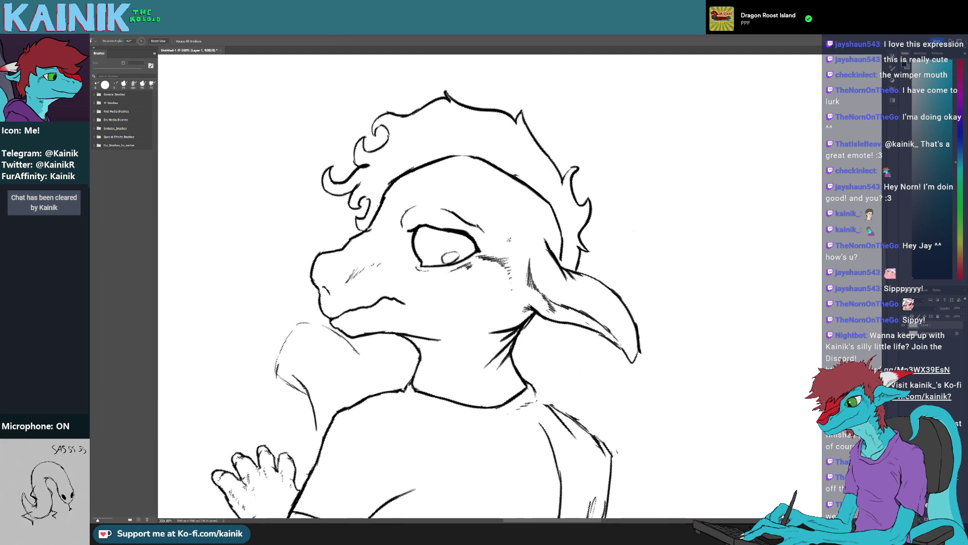
pyautogui.moveTo(590, 272); pyautogui.dragTo(565, 230)
# Add small zigzag hair-tuft strokes on the forehead above the brow and in front of the ear
pyautogui.press('b')
pyautogui.moveTo(486, 244); pyautogui.dragTo(489, 251)
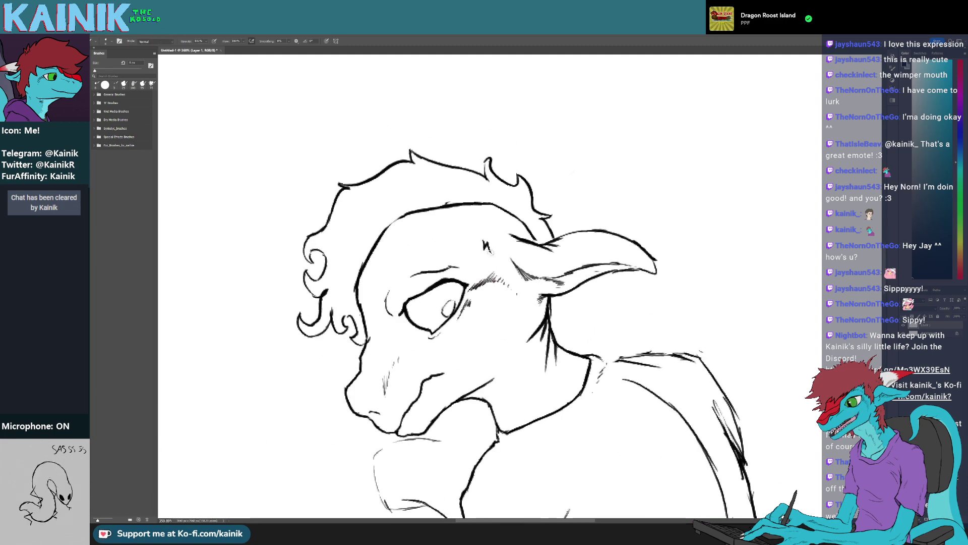
pyautogui.press('e')
pyautogui.moveTo(374, 341); pyautogui.dragTo(374, 343)
pyautogui.press('b')
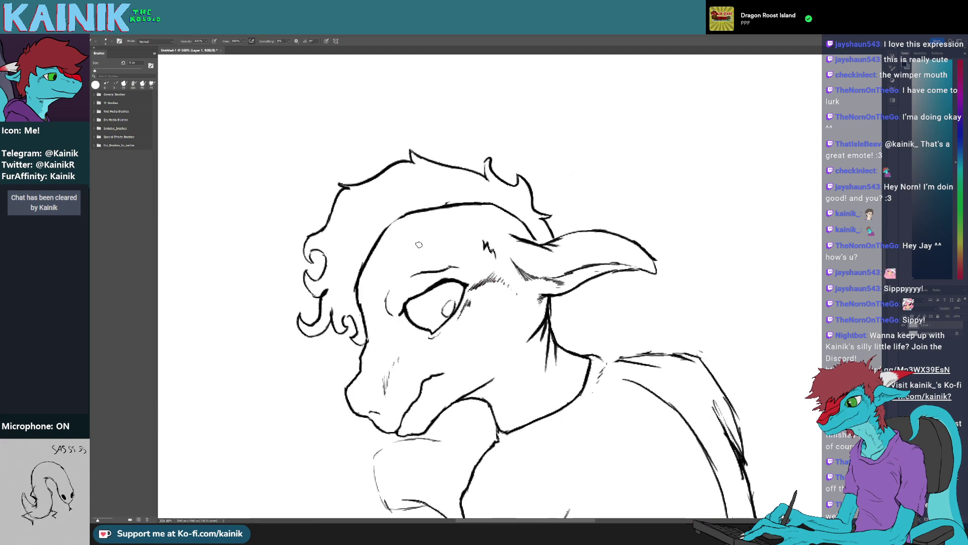
pyautogui.press('.')
pyautogui.moveTo(409, 256); pyautogui.dragTo(412, 268)
pyautogui.moveTo(461, 237)
pyautogui.mouseDown()
pyautogui.moveTo(459, 247)
pyautogui.moveTo(538, 240)
pyautogui.mouseUp()
pyautogui.press('r')
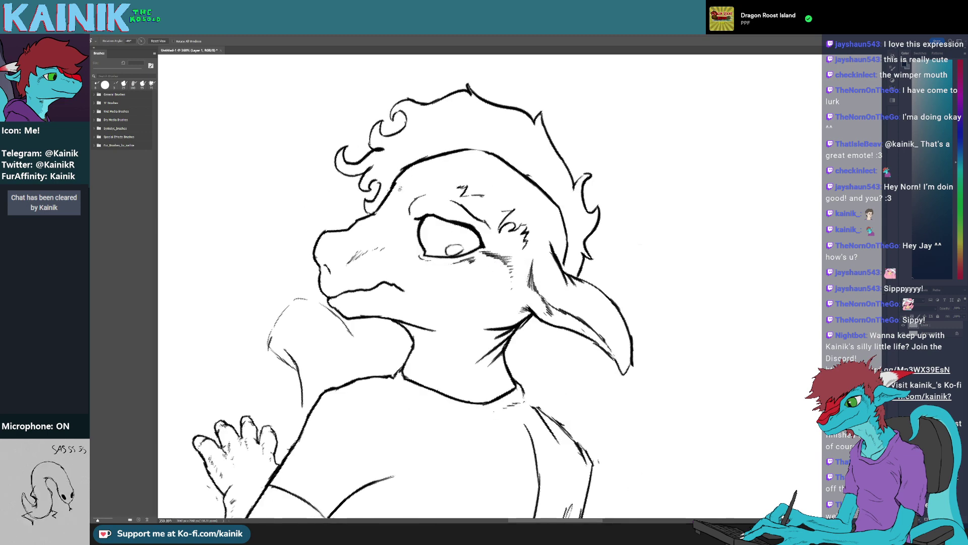
# Add short jagged hair strokes between the front curls and the brow
pyautogui.press('b')
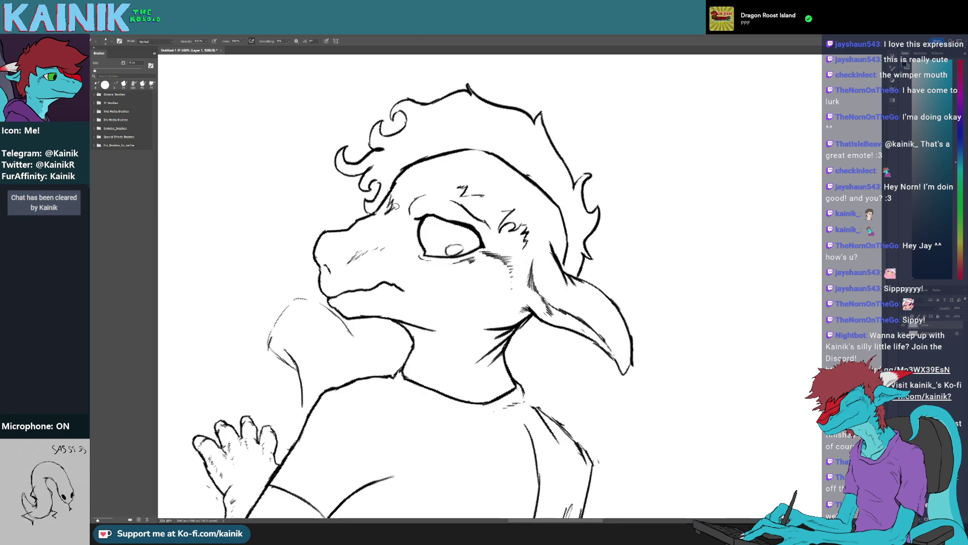
pyautogui.moveTo(398, 210); pyautogui.dragTo(382, 203)
pyautogui.press('e')
pyautogui.press('r')
pyautogui.moveTo(367, 287); pyautogui.dragTo(370, 317)
pyautogui.press('b')
pyautogui.moveTo(365, 239); pyautogui.dragTo(368, 228)
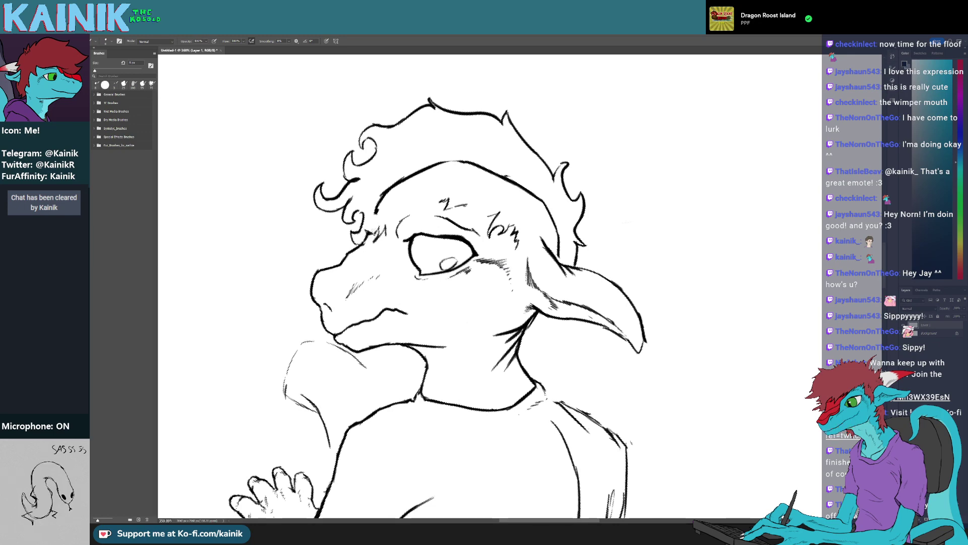
# Erase the skull contour that shows through beneath the hair, from the forehead back to the ear
pyautogui.press('e')
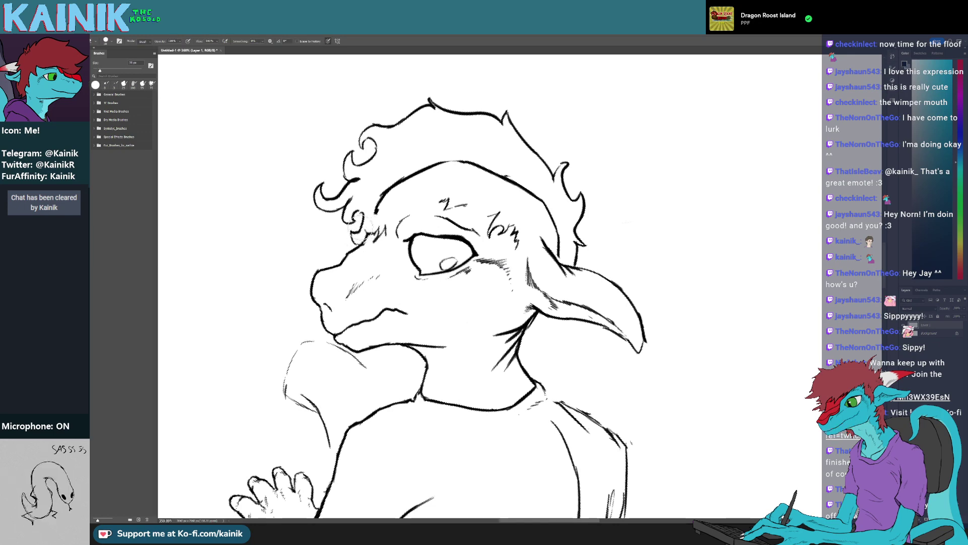
pyautogui.moveTo(371, 204)
pyautogui.mouseDown()
pyautogui.moveTo(406, 254)
pyautogui.moveTo(400, 262)
pyautogui.mouseUp()
pyautogui.press('b')
pyautogui.press('e')
pyautogui.press('b')
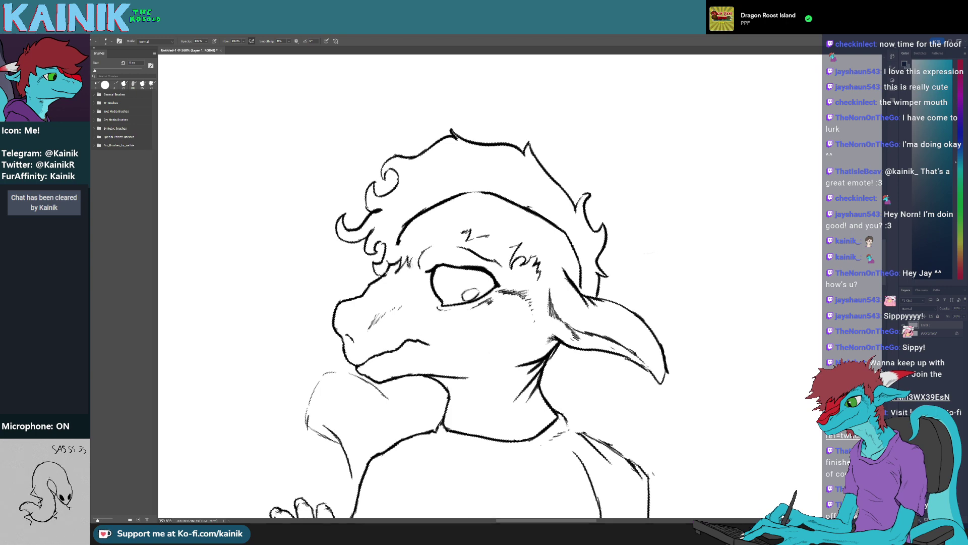
pyautogui.press('e')
pyautogui.moveTo(395, 237)
pyautogui.mouseDown()
pyautogui.moveTo(491, 191)
pyautogui.moveTo(510, 203)
pyautogui.mouseUp()
pyautogui.press('r')
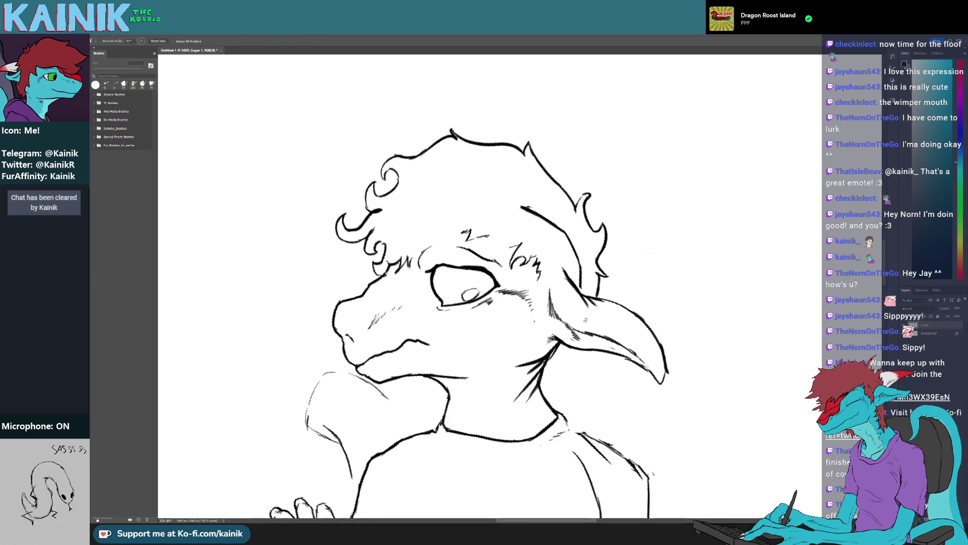
pyautogui.moveTo(586, 320); pyautogui.dragTo(591, 291)
pyautogui.press('e')
pyautogui.moveTo(491, 214); pyautogui.dragTo(567, 245)
pyautogui.press('r')
pyautogui.moveTo(616, 285)
pyautogui.mouseDown()
pyautogui.moveTo(607, 324)
pyautogui.moveTo(610, 304)
pyautogui.moveTo(577, 317)
pyautogui.moveTo(575, 333)
pyautogui.mouseUp()
# Draw a small pointed hair tuft under the base of the ear at the back of the neck
pyautogui.press('space')
pyautogui.press('b')
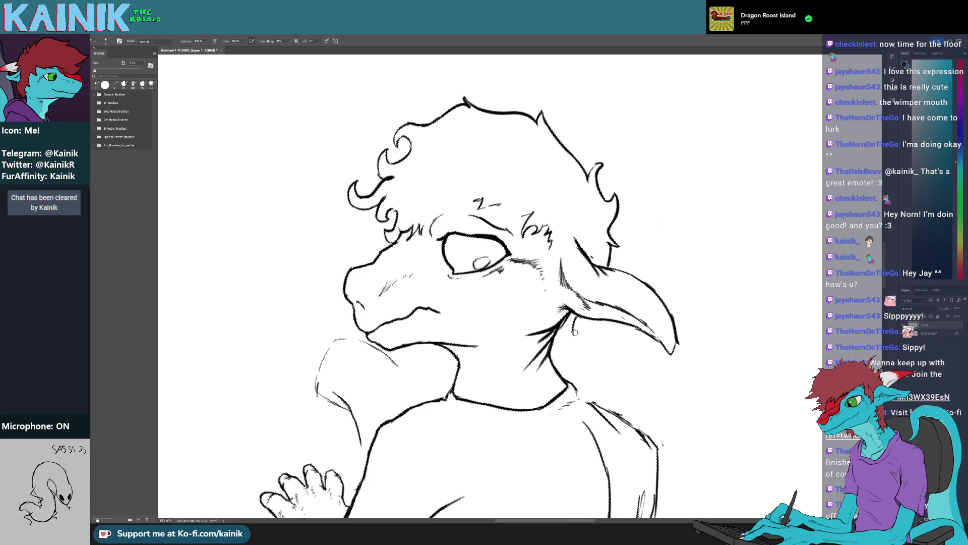
pyautogui.moveTo(519, 285); pyautogui.dragTo(537, 327)
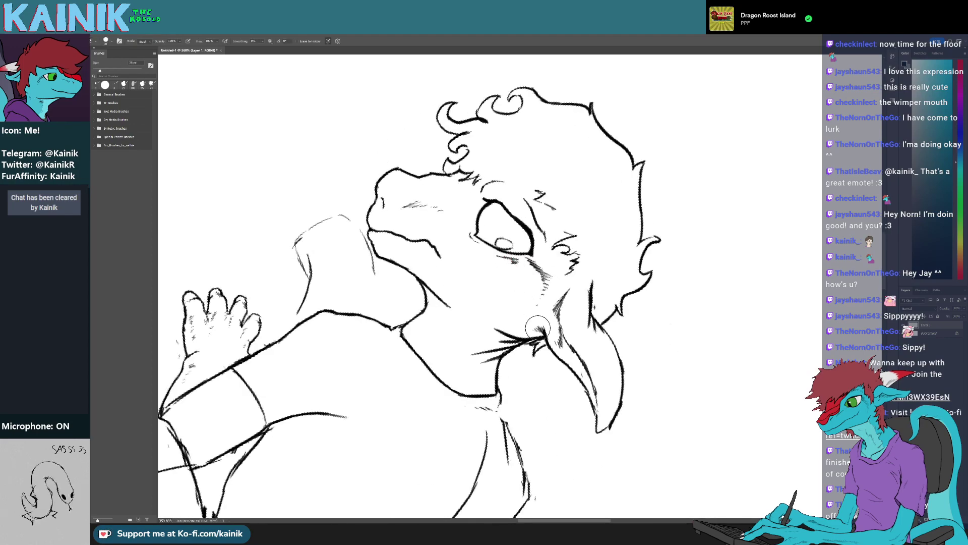
# Replace the faint marks on the side of the snout with denser diagonal hatching
pyautogui.press('r')
pyautogui.moveTo(434, 381); pyautogui.dragTo(560, 343)
pyautogui.moveTo(531, 321); pyautogui.dragTo(510, 353)
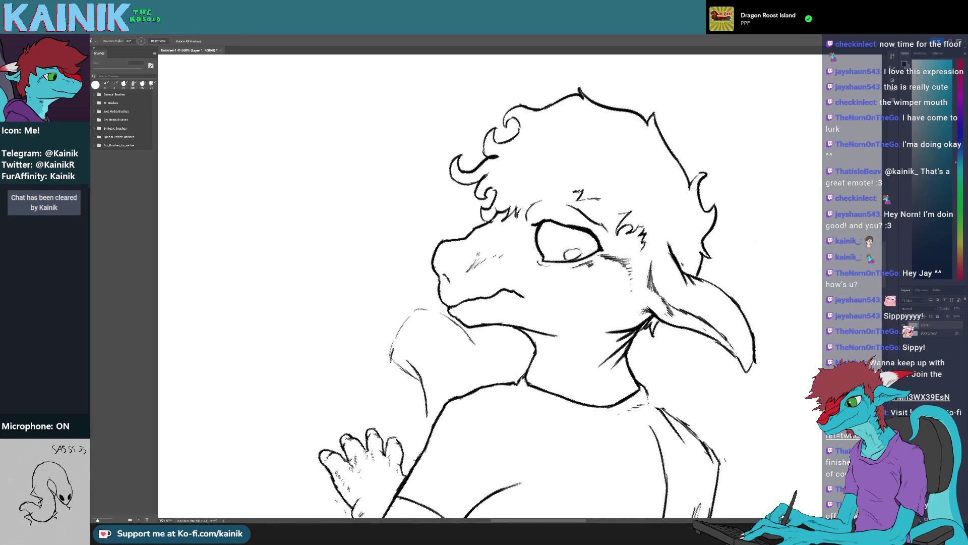
pyautogui.press('e')
pyautogui.press('b')
pyautogui.press('e')
pyautogui.moveTo(499, 255)
pyautogui.mouseDown()
pyautogui.moveTo(470, 272)
pyautogui.moveTo(484, 253)
pyautogui.moveTo(506, 254)
pyautogui.moveTo(491, 263)
pyautogui.mouseUp()
pyautogui.press('b')
pyautogui.press('r')
pyautogui.moveTo(491, 263); pyautogui.dragTo(484, 300)
pyautogui.moveTo(482, 301)
pyautogui.mouseDown()
pyautogui.moveTo(478, 280)
pyautogui.moveTo(479, 295)
pyautogui.moveTo(447, 285)
pyautogui.mouseUp()
pyautogui.press('b')
pyautogui.press('r')
pyautogui.press('e')
pyautogui.press('b')
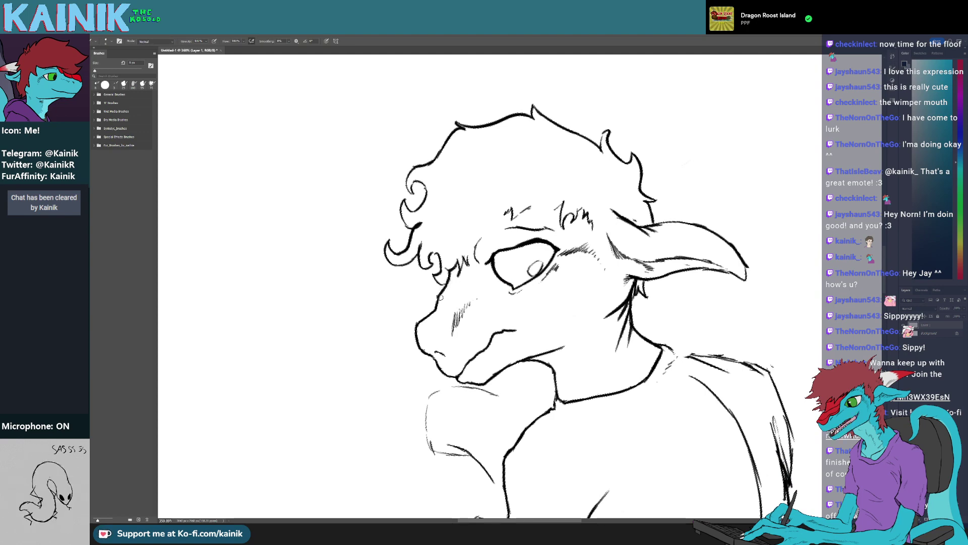
# Darken and define the small round pupil inside the eye
pyautogui.press('r')
pyautogui.moveTo(438, 301); pyautogui.dragTo(535, 312)
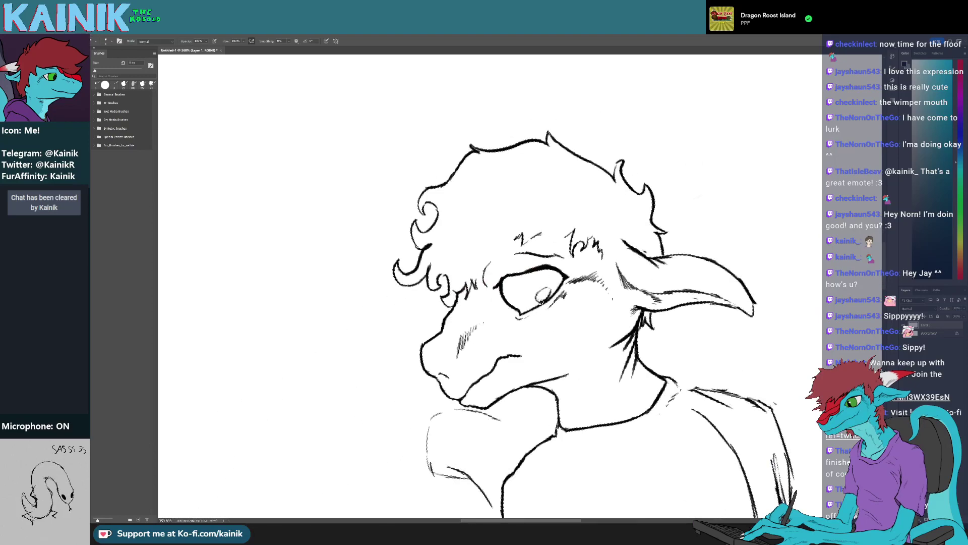
pyautogui.press('r')
pyautogui.moveTo(543, 297); pyautogui.dragTo(524, 311)
pyautogui.press('space')
pyautogui.moveTo(524, 311); pyautogui.dragTo(583, 236)
# Hatch shading down the side of the neck and rework the throat contour into a slightly uneven line
pyautogui.moveTo(475, 372); pyautogui.dragTo(553, 286)
pyautogui.press('space')
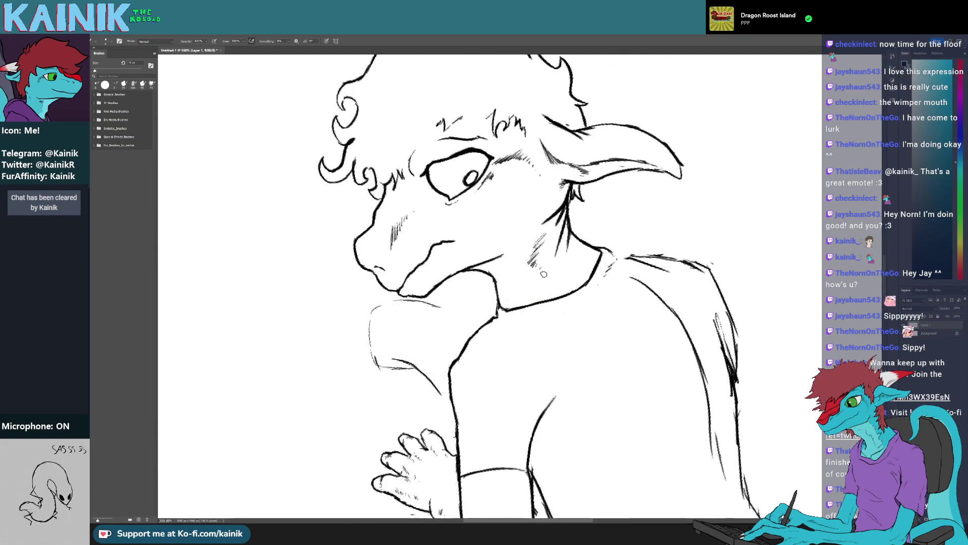
pyautogui.press('r')
pyautogui.moveTo(543, 274)
pyautogui.mouseDown()
pyautogui.moveTo(497, 375)
pyautogui.moveTo(542, 295)
pyautogui.mouseUp()
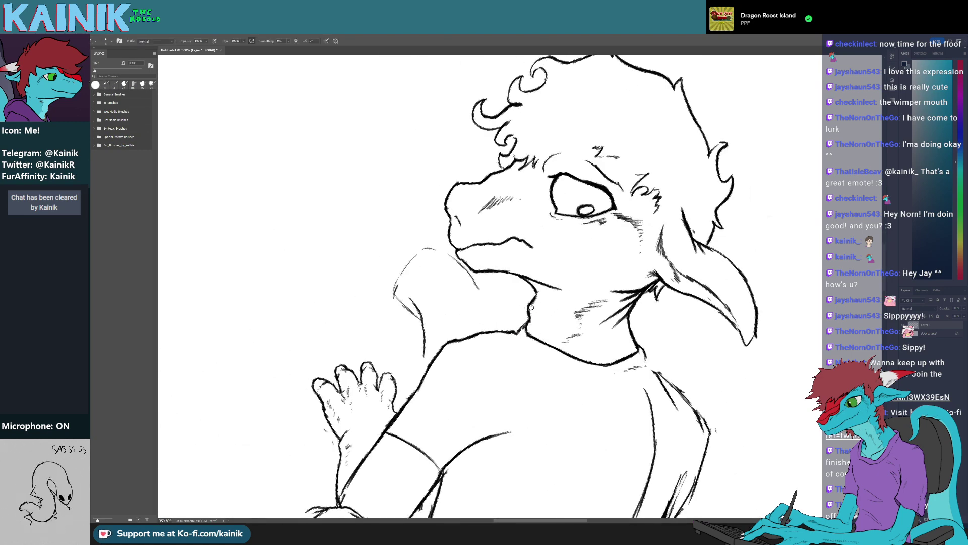
pyautogui.moveTo(532, 304)
pyautogui.mouseDown()
pyautogui.moveTo(531, 320)
pyautogui.moveTo(536, 300)
pyautogui.moveTo(562, 296)
pyautogui.moveTo(560, 350)
pyautogui.moveTo(512, 378)
pyautogui.moveTo(509, 413)
pyautogui.moveTo(569, 387)
pyautogui.mouseUp()
pyautogui.press('b')
pyautogui.press('r')
pyautogui.press('e')
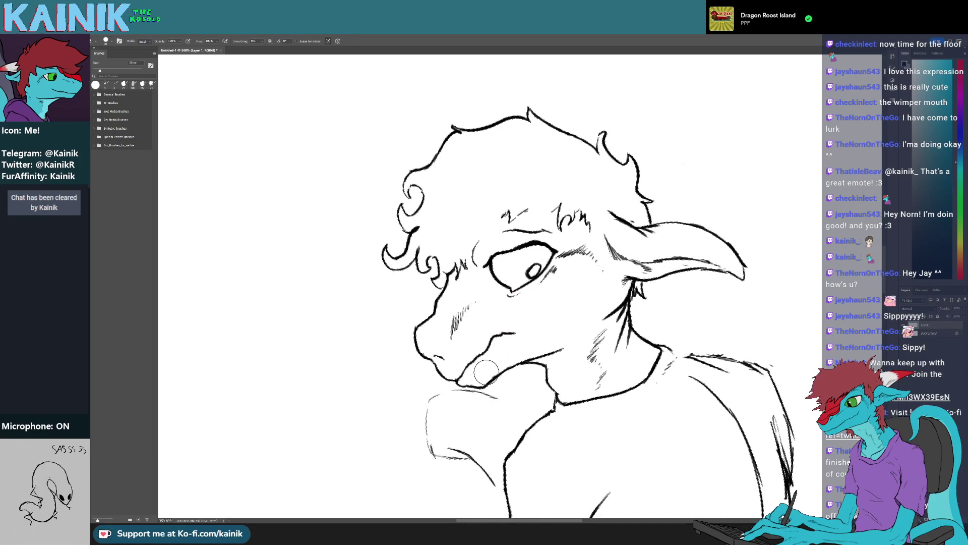
# Rework the mouth line and add a small hooked crease at its rear corner
pyautogui.press('r')
pyautogui.moveTo(508, 356)
pyautogui.mouseDown()
pyautogui.moveTo(501, 326)
pyautogui.moveTo(487, 325)
pyautogui.moveTo(532, 333)
pyautogui.mouseUp()
pyautogui.press('r')
pyautogui.press('e')
pyautogui.press('b')
pyautogui.press('e')
pyautogui.press('b')
pyautogui.press('e')
pyautogui.press('b')
pyautogui.press('r')
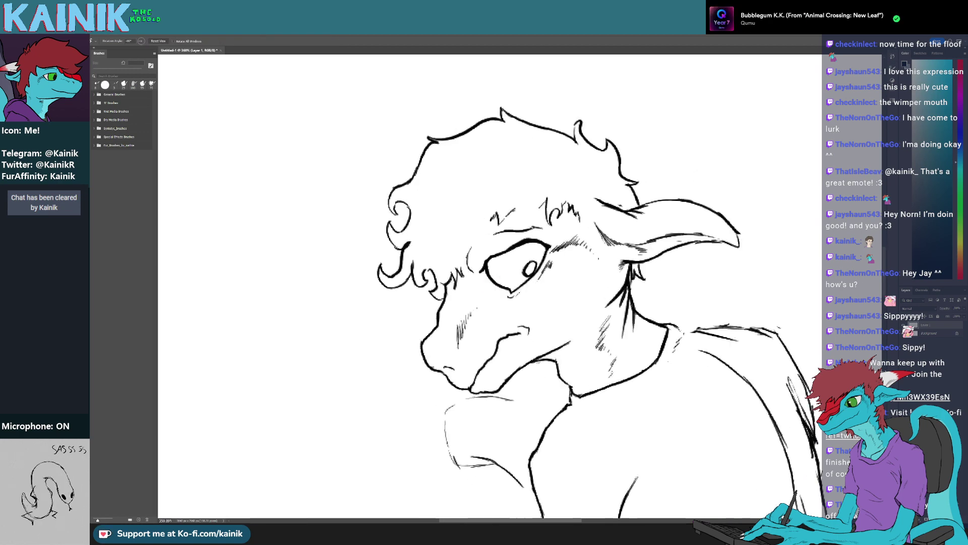
# Trim the hook at the mouth corner with the eraser, leaving a small separate crease
pyautogui.press('e')
pyautogui.moveTo(561, 400); pyautogui.dragTo(497, 420)
pyautogui.press('e')
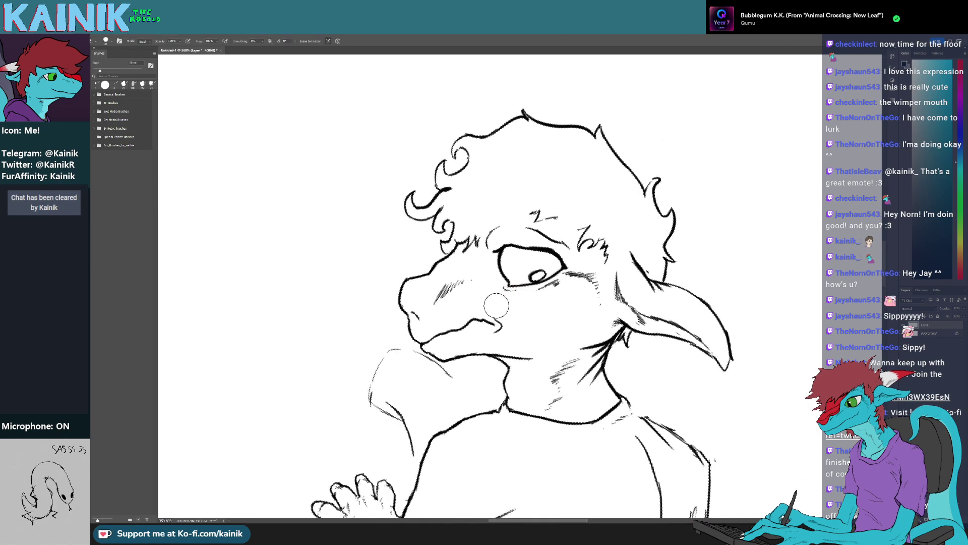
pyautogui.press('b')
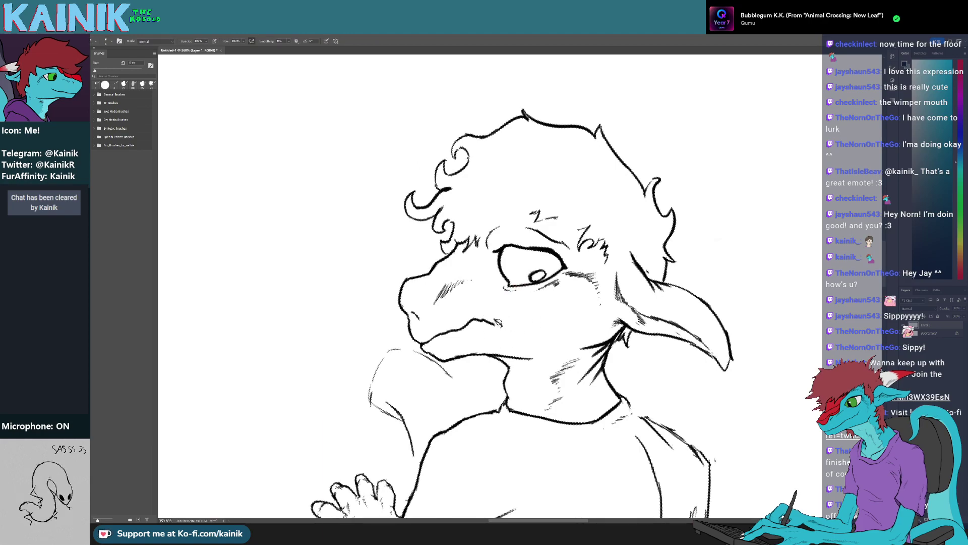
# Examine the whole figure's pose from head to legs, including the raised arm and torso
pyautogui.press('r')
pyautogui.moveTo(499, 342); pyautogui.dragTo(534, 344)
pyautogui.press('space')
pyautogui.moveTo(534, 348); pyautogui.dragTo(500, 389)
pyautogui.moveTo(607, 428)
pyautogui.mouseDown()
pyautogui.moveTo(537, 469)
pyautogui.moveTo(463, 475)
pyautogui.mouseUp()
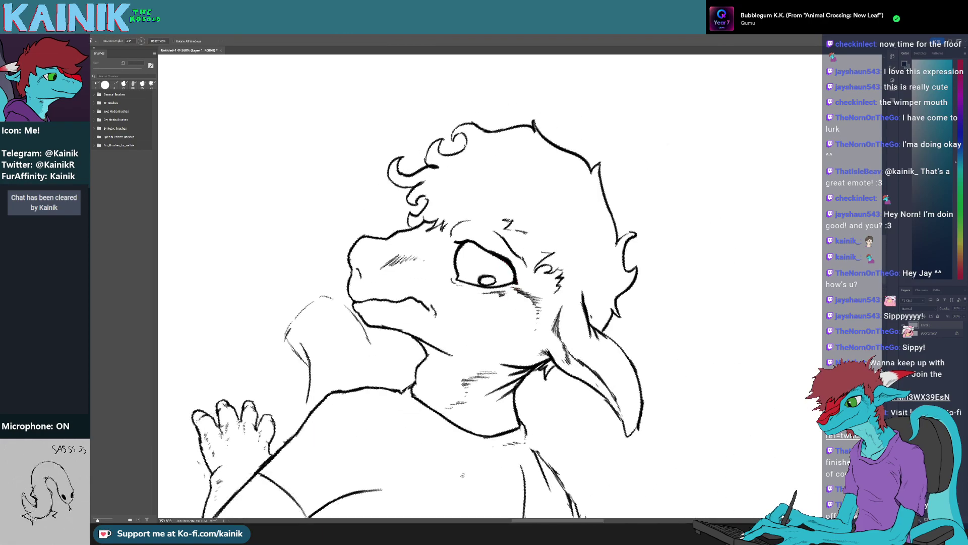
pyautogui.hotkey('ctrl', 'space')
pyautogui.moveTo(542, 257); pyautogui.dragTo(469, 261)
pyautogui.moveTo(676, 445); pyautogui.dragTo(620, 485)
pyautogui.press('space')
pyautogui.moveTo(513, 459); pyautogui.dragTo(544, 407)
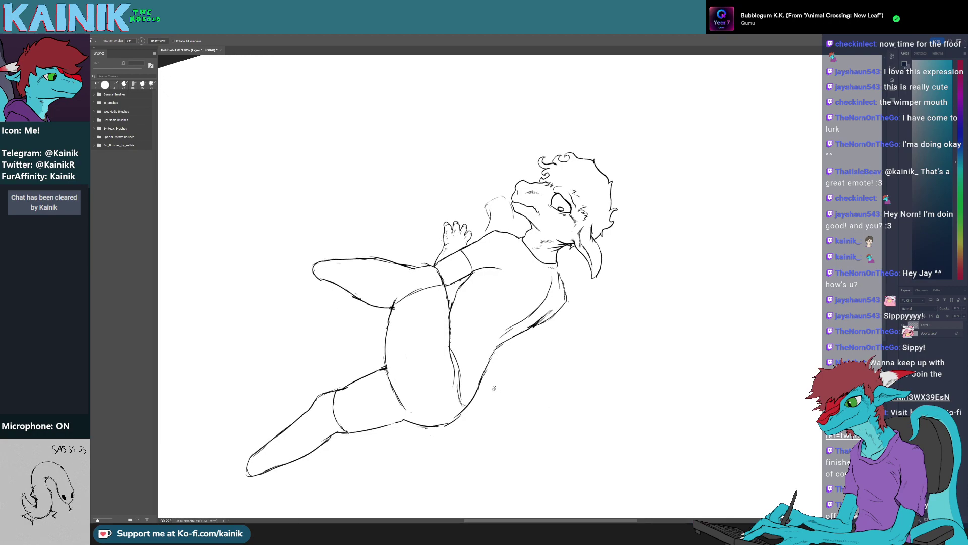
pyautogui.scroll(3, 494, 388)
pyautogui.scroll(5, 499, 93)
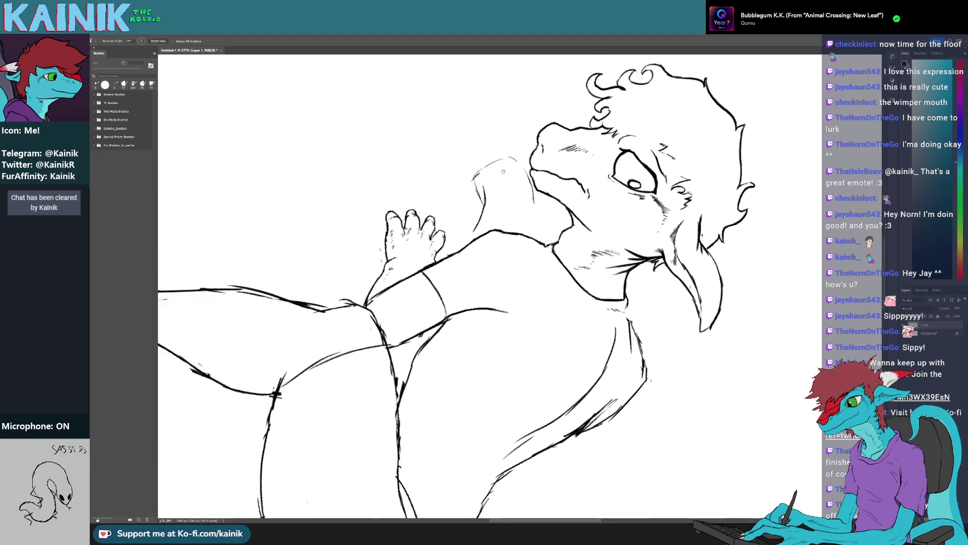
# Darken the sleeve hem line across the upper arm and clean up its lower corner near the armpit with the eraser
pyautogui.moveTo(474, 271)
pyautogui.mouseDown()
pyautogui.moveTo(467, 296)
pyautogui.moveTo(482, 338)
pyautogui.moveTo(473, 354)
pyautogui.mouseUp()
pyautogui.press('r')
pyautogui.moveTo(473, 349)
pyautogui.mouseDown()
pyautogui.moveTo(504, 354)
pyautogui.moveTo(514, 344)
pyautogui.moveTo(459, 329)
pyautogui.moveTo(491, 371)
pyautogui.moveTo(498, 326)
pyautogui.moveTo(536, 325)
pyautogui.moveTo(622, 227)
pyautogui.mouseUp()
pyautogui.press('e')
pyautogui.press('r')
pyautogui.press('b')
pyautogui.press('r')
pyautogui.press('e')
pyautogui.press('b')
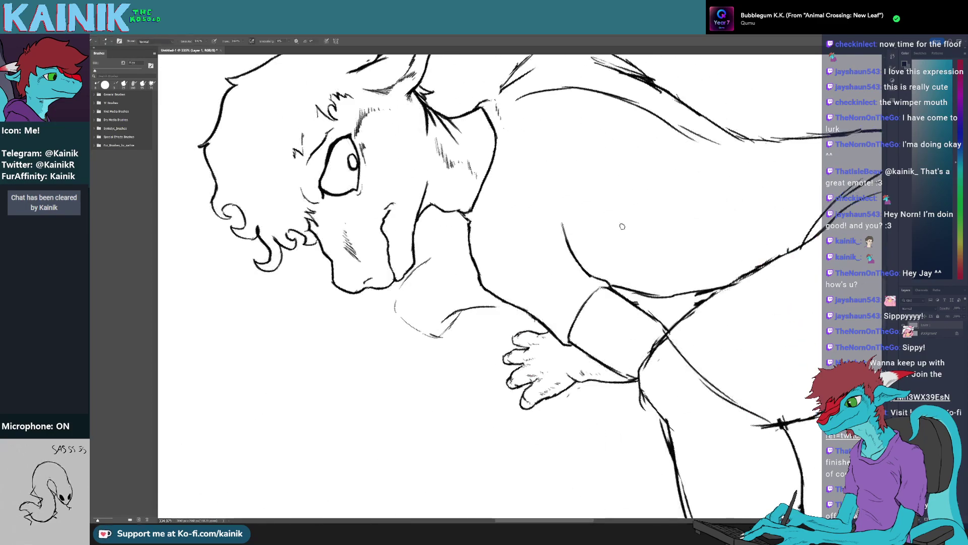
pyautogui.press('r')
pyautogui.moveTo(595, 329); pyautogui.dragTo(425, 277)
pyautogui.press('e')
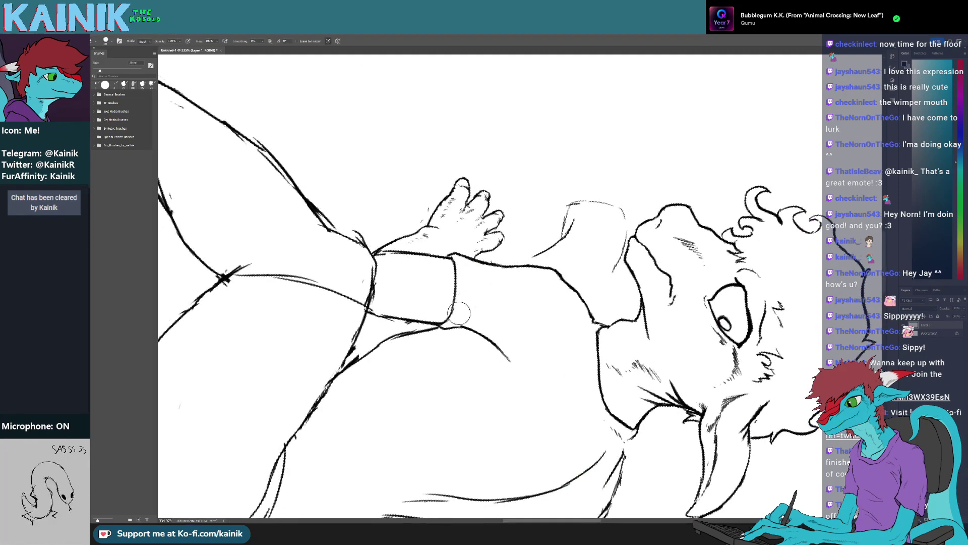
pyautogui.moveTo(460, 312)
pyautogui.mouseDown()
pyautogui.moveTo(463, 303)
pyautogui.moveTo(525, 345)
pyautogui.moveTo(527, 293)
pyautogui.mouseUp()
pyautogui.press('r')
pyautogui.moveTo(495, 359); pyautogui.dragTo(456, 329)
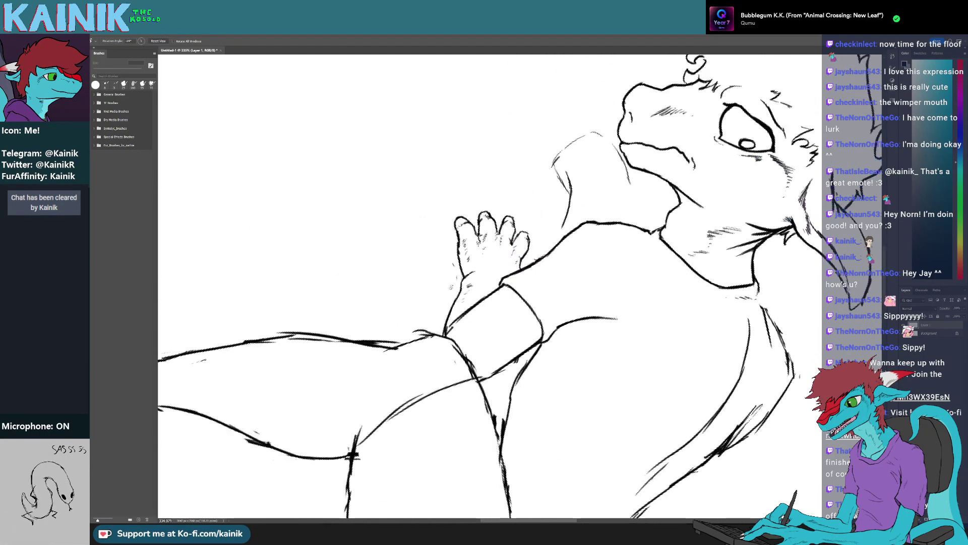
# Add fine hatching to the forearm just below the sleeve cuff
pyautogui.press('e')
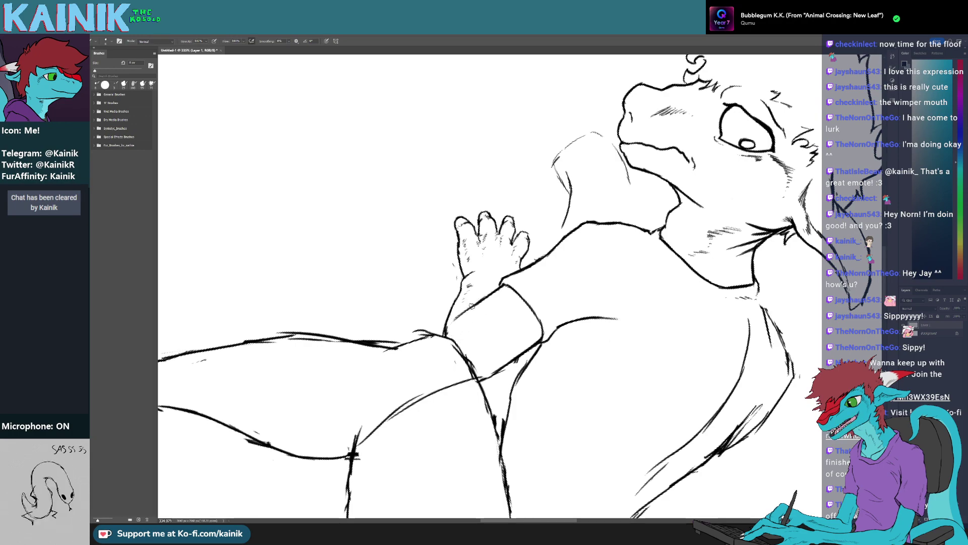
pyautogui.press('r')
pyautogui.moveTo(460, 318)
pyautogui.mouseDown()
pyautogui.moveTo(463, 382)
pyautogui.moveTo(429, 350)
pyautogui.mouseUp()
pyautogui.moveTo(443, 263)
pyautogui.mouseDown()
pyautogui.moveTo(444, 290)
pyautogui.moveTo(485, 334)
pyautogui.mouseUp()
pyautogui.press('e')
pyautogui.press('r')
pyautogui.moveTo(495, 381); pyautogui.dragTo(466, 368)
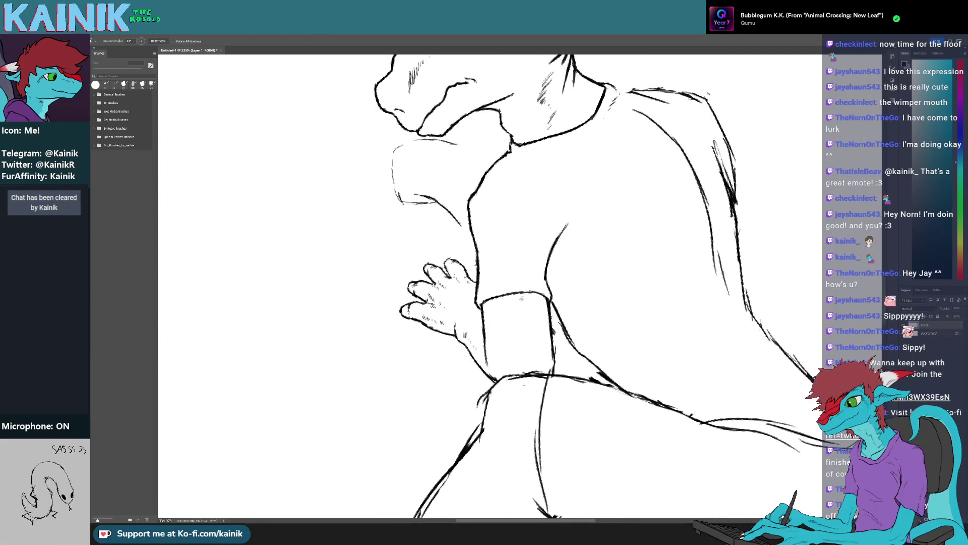
pyautogui.press('b')
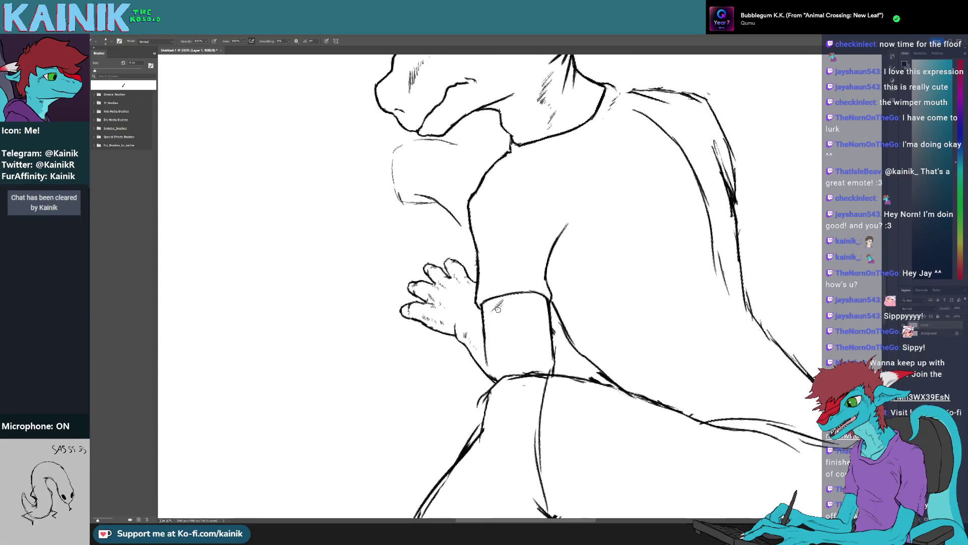
pyautogui.moveTo(503, 304)
pyautogui.mouseDown()
pyautogui.moveTo(494, 315)
pyautogui.moveTo(395, 277)
pyautogui.moveTo(513, 271)
pyautogui.moveTo(386, 303)
pyautogui.moveTo(396, 273)
pyautogui.mouseUp()
pyautogui.press('e')
pyautogui.press('b')
pyautogui.moveTo(403, 297)
pyautogui.mouseDown()
pyautogui.moveTo(406, 314)
pyautogui.moveTo(494, 400)
pyautogui.mouseUp()
pyautogui.moveTo(494, 400)
pyautogui.mouseDown()
pyautogui.moveTo(529, 355)
pyautogui.moveTo(532, 331)
pyautogui.mouseUp()
pyautogui.moveTo(552, 405); pyautogui.dragTo(640, 315)
# Clean up the spot where the forearm's back edge meets the thigh line
pyautogui.press('e')
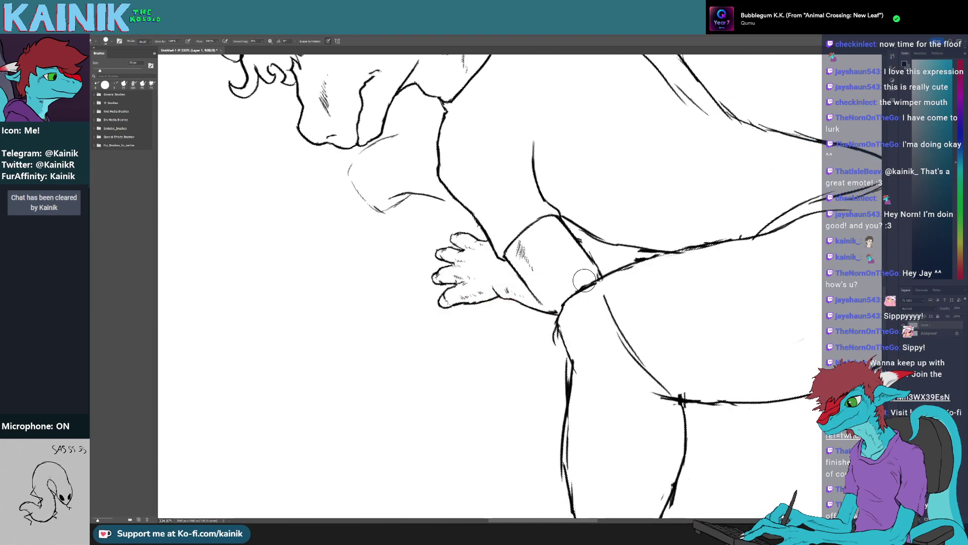
pyautogui.moveTo(584, 280)
pyautogui.mouseDown()
pyautogui.moveTo(484, 221)
pyautogui.moveTo(526, 379)
pyautogui.moveTo(592, 319)
pyautogui.mouseUp()
pyautogui.moveTo(595, 301); pyautogui.dragTo(492, 339)
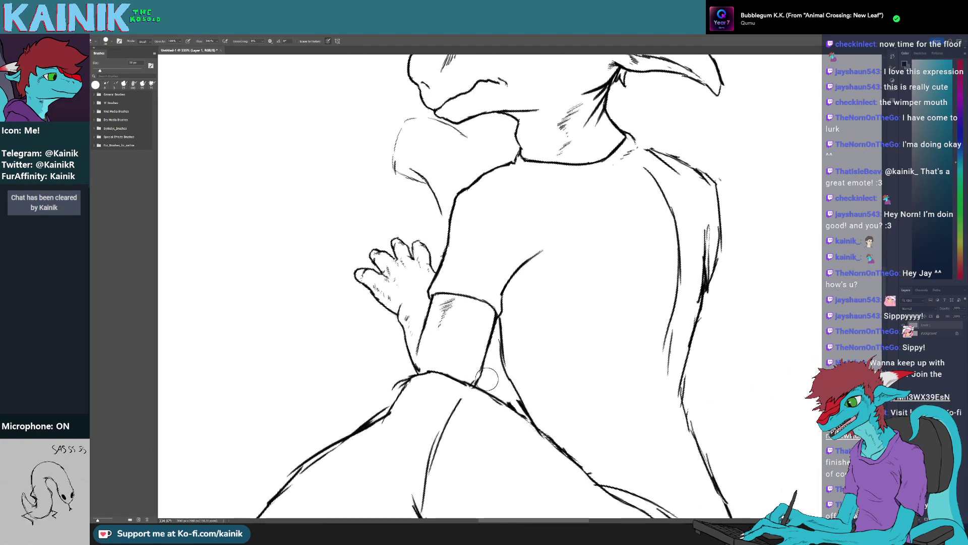
pyautogui.press('b')
pyautogui.moveTo(480, 383); pyautogui.dragTo(433, 340)
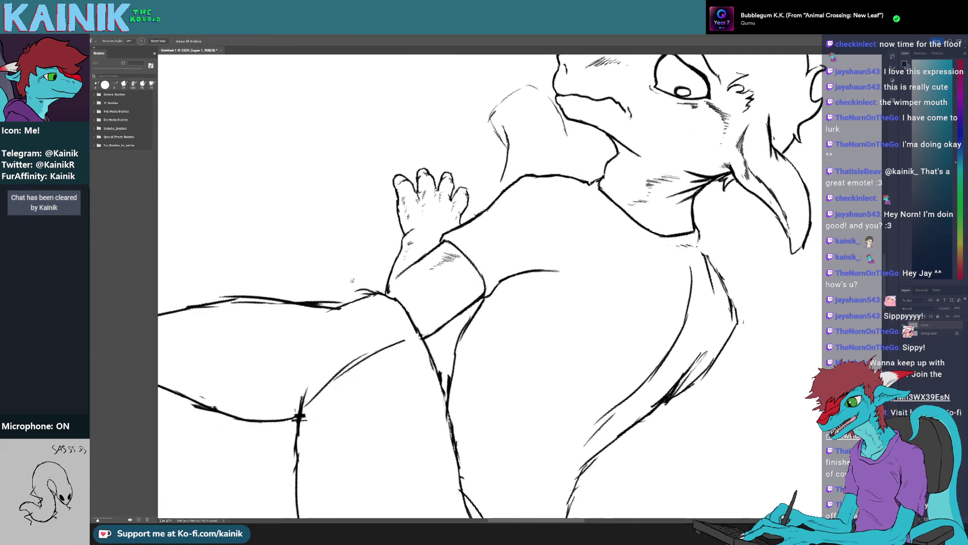
# Erase the stray strokes on the thigh line beside the forearm
pyautogui.press('e')
pyautogui.moveTo(395, 291)
pyautogui.mouseDown()
pyautogui.moveTo(385, 293)
pyautogui.moveTo(413, 322)
pyautogui.mouseUp()
pyautogui.press('b')
pyautogui.press('r')
pyautogui.moveTo(424, 303)
pyautogui.mouseDown()
pyautogui.moveTo(466, 396)
pyautogui.moveTo(432, 383)
pyautogui.mouseUp()
pyautogui.press('r')
pyautogui.moveTo(403, 346); pyautogui.dragTo(387, 311)
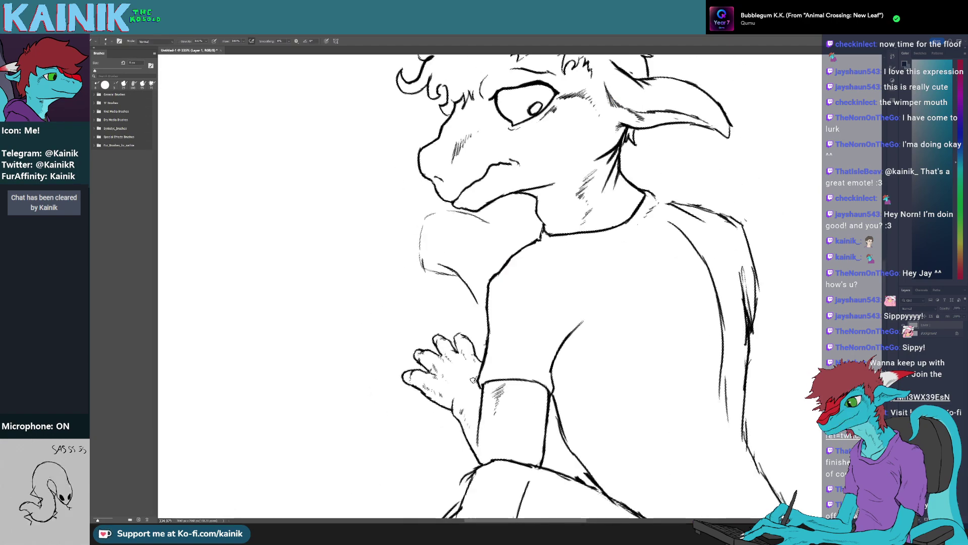
# Refine the front outline of the upper arm between the shoulder and the sleeve hem
pyautogui.press('r')
pyautogui.moveTo(471, 382); pyautogui.dragTo(411, 342)
pyautogui.moveTo(414, 358)
pyautogui.mouseDown()
pyautogui.moveTo(478, 307)
pyautogui.moveTo(454, 340)
pyautogui.moveTo(464, 343)
pyautogui.mouseUp()
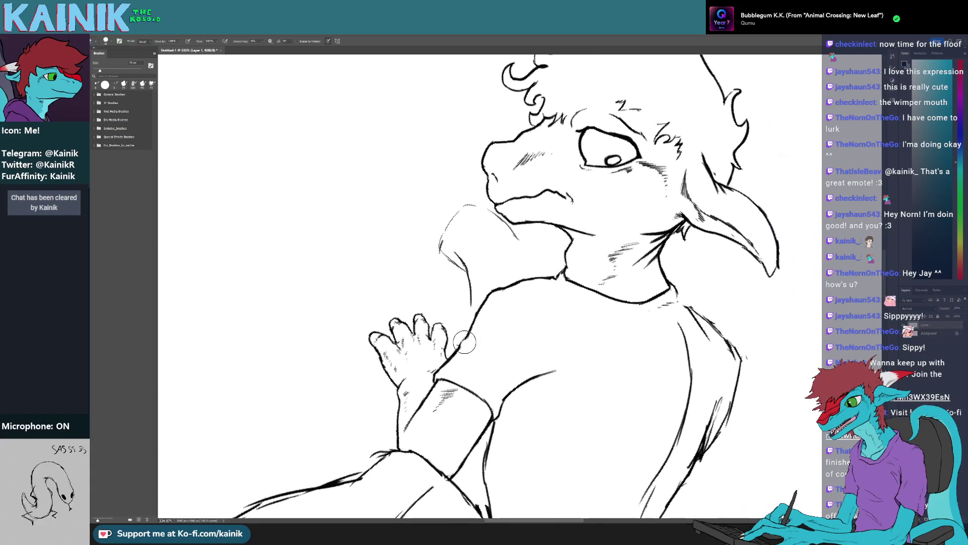
pyautogui.press('b')
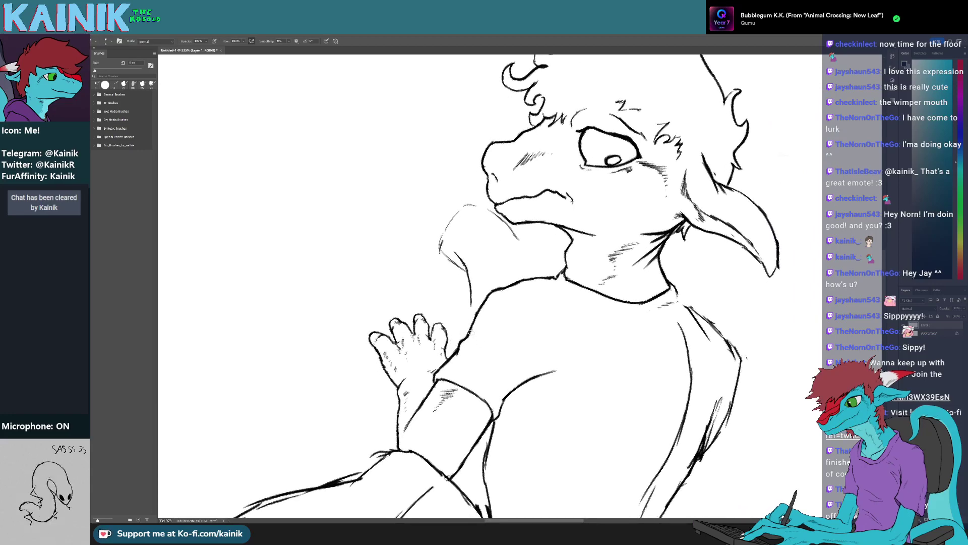
pyautogui.moveTo(480, 385); pyautogui.dragTo(460, 305)
# Erase the rough strokes and the corner overshoot along the outer line of the upper back
pyautogui.moveTo(574, 289)
pyautogui.mouseDown()
pyautogui.moveTo(568, 308)
pyautogui.moveTo(498, 375)
pyautogui.moveTo(454, 329)
pyautogui.moveTo(553, 271)
pyautogui.mouseUp()
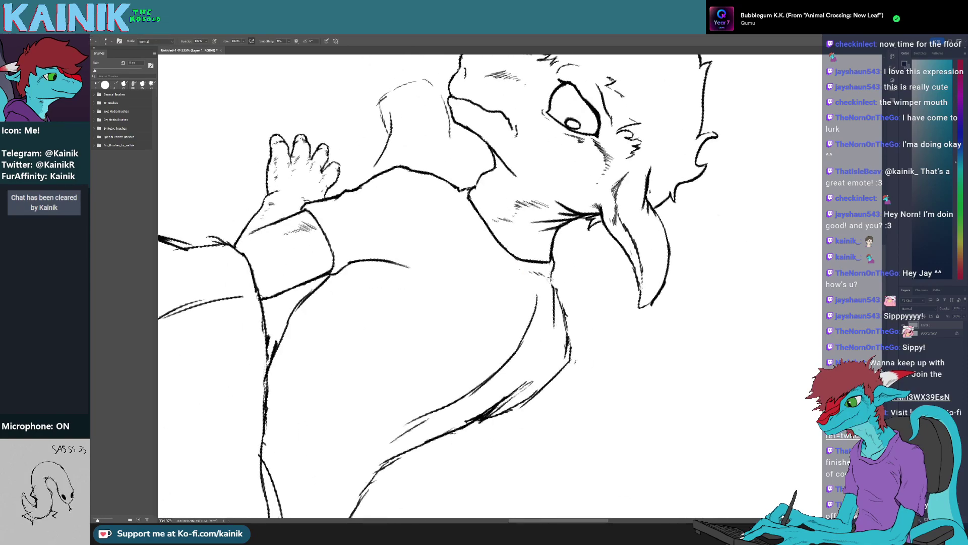
pyautogui.moveTo(544, 320); pyautogui.dragTo(579, 277)
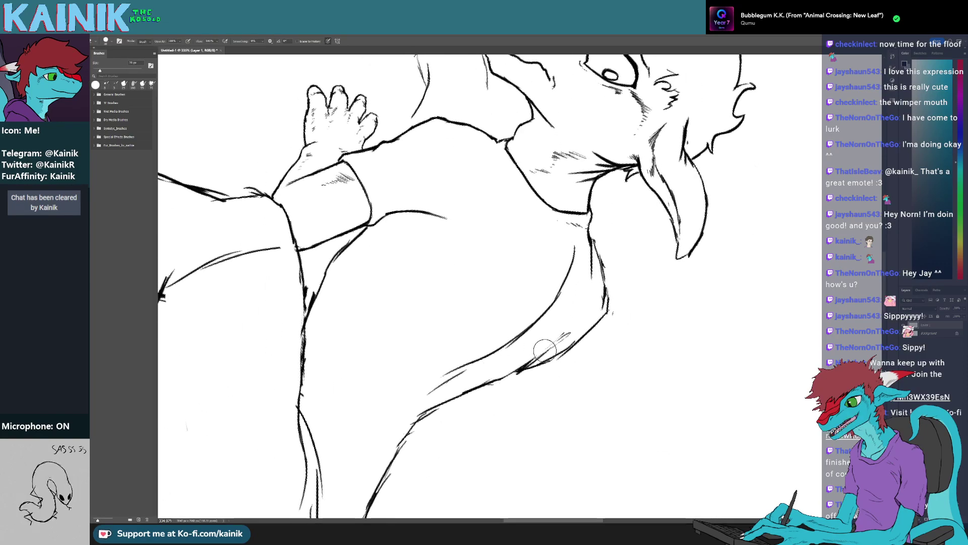
pyautogui.press('r')
pyautogui.moveTo(554, 346)
pyautogui.mouseDown()
pyautogui.moveTo(637, 235)
pyautogui.moveTo(452, 194)
pyautogui.mouseUp()
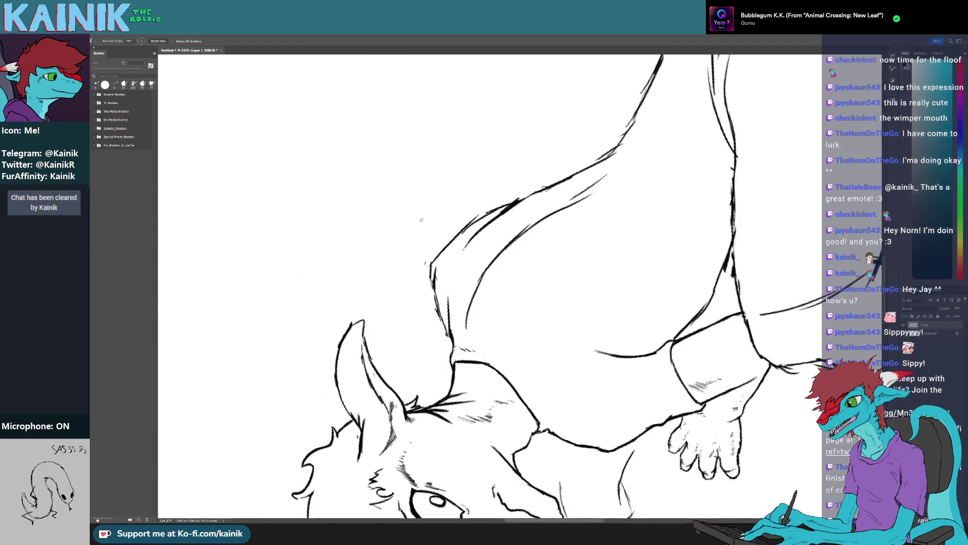
pyautogui.press('e')
pyautogui.moveTo(409, 282); pyautogui.dragTo(428, 241)
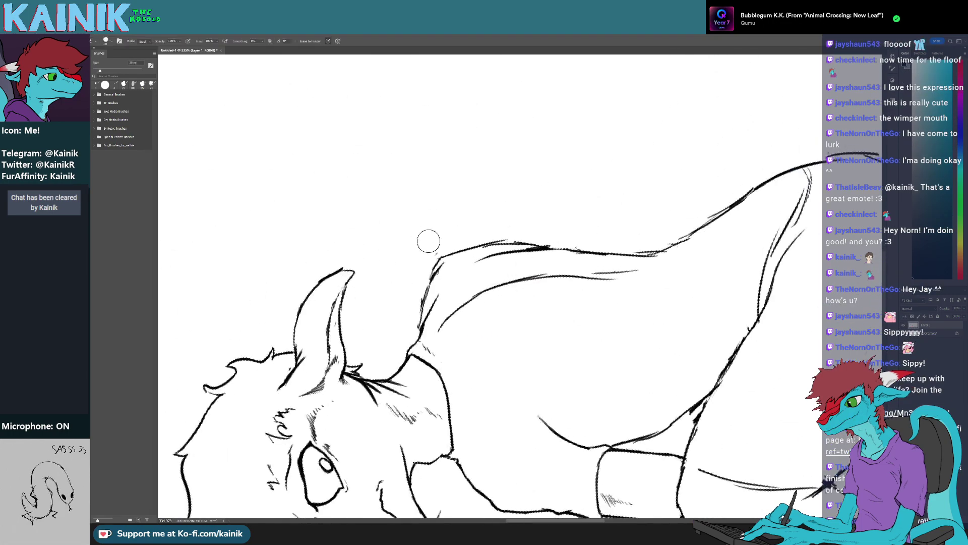
pyautogui.moveTo(428, 276); pyautogui.dragTo(419, 288)
# Redraw the upper back outline as a smooth curve running down from the collar
pyautogui.press('b')
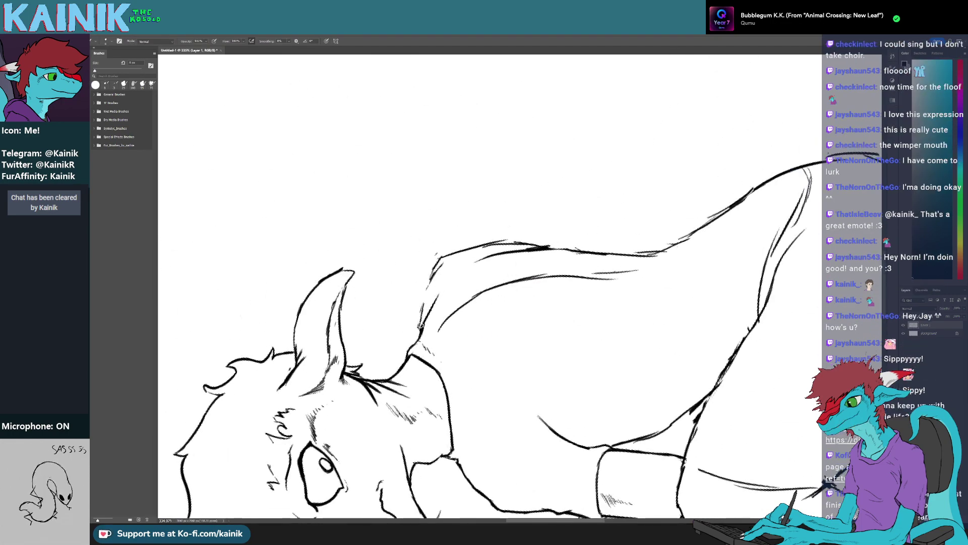
pyautogui.moveTo(421, 328)
pyautogui.mouseDown()
pyautogui.moveTo(428, 282)
pyautogui.moveTo(421, 311)
pyautogui.mouseUp()
pyautogui.press('e')
pyautogui.press('b')
pyautogui.moveTo(420, 331)
pyautogui.mouseDown()
pyautogui.moveTo(438, 271)
pyautogui.moveTo(579, 322)
pyautogui.moveTo(580, 283)
pyautogui.moveTo(566, 317)
pyautogui.moveTo(564, 230)
pyautogui.moveTo(562, 286)
pyautogui.mouseUp()
pyautogui.press('r')
pyautogui.press('e')
pyautogui.press('b')
pyautogui.press('b')
pyautogui.press('r')
pyautogui.press('e')
pyautogui.press('b')
pyautogui.press('space')
pyautogui.moveTo(554, 344)
pyautogui.mouseDown()
pyautogui.moveTo(573, 322)
pyautogui.moveTo(560, 345)
pyautogui.mouseUp()
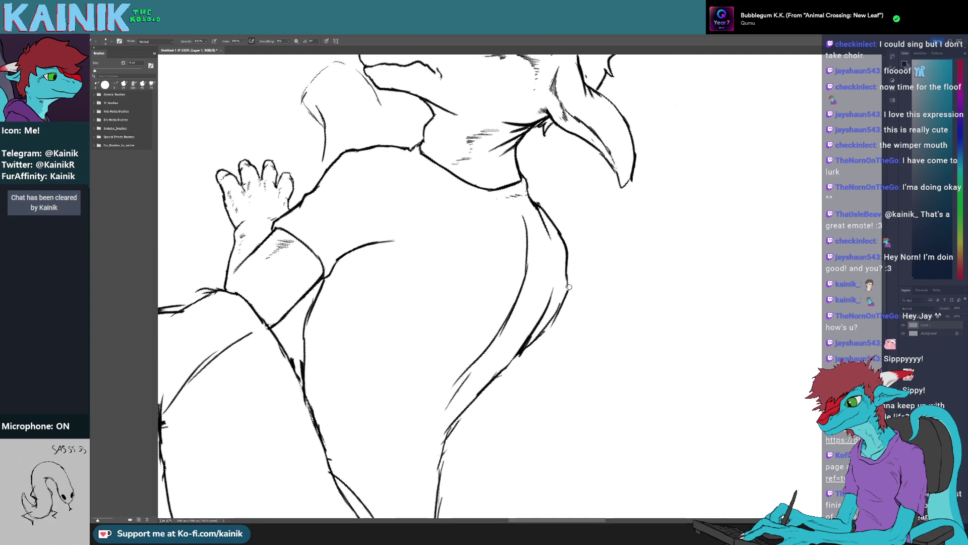
# Erase the sketchy bend of the back outline and redraw it rounded into the lower back
pyautogui.press('e')
pyautogui.moveTo(567, 309)
pyautogui.mouseDown()
pyautogui.moveTo(545, 330)
pyautogui.moveTo(550, 320)
pyautogui.mouseUp()
pyautogui.press('b')
pyautogui.press('space')
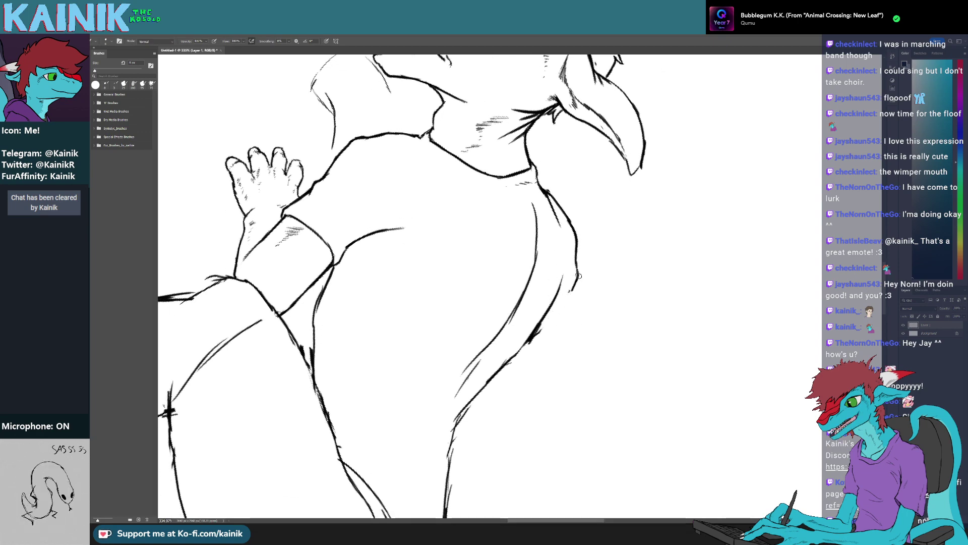
pyautogui.moveTo(576, 284); pyautogui.dragTo(566, 297)
pyautogui.press('r')
pyautogui.moveTo(574, 334)
pyautogui.mouseDown()
pyautogui.moveTo(438, 252)
pyautogui.moveTo(488, 244)
pyautogui.moveTo(481, 250)
pyautogui.moveTo(605, 340)
pyautogui.moveTo(599, 376)
pyautogui.moveTo(596, 350)
pyautogui.mouseUp()
pyautogui.press('e')
pyautogui.press('b')
pyautogui.press('e')
pyautogui.press('r')
pyautogui.press('e')
pyautogui.press('b')
pyautogui.moveTo(562, 301)
pyautogui.mouseDown()
pyautogui.moveTo(539, 335)
pyautogui.moveTo(517, 285)
pyautogui.moveTo(518, 227)
pyautogui.moveTo(451, 260)
pyautogui.moveTo(479, 237)
pyautogui.moveTo(493, 204)
pyautogui.mouseUp()
pyautogui.press('r')
pyautogui.press('b')
pyautogui.press('b')
pyautogui.press('r')
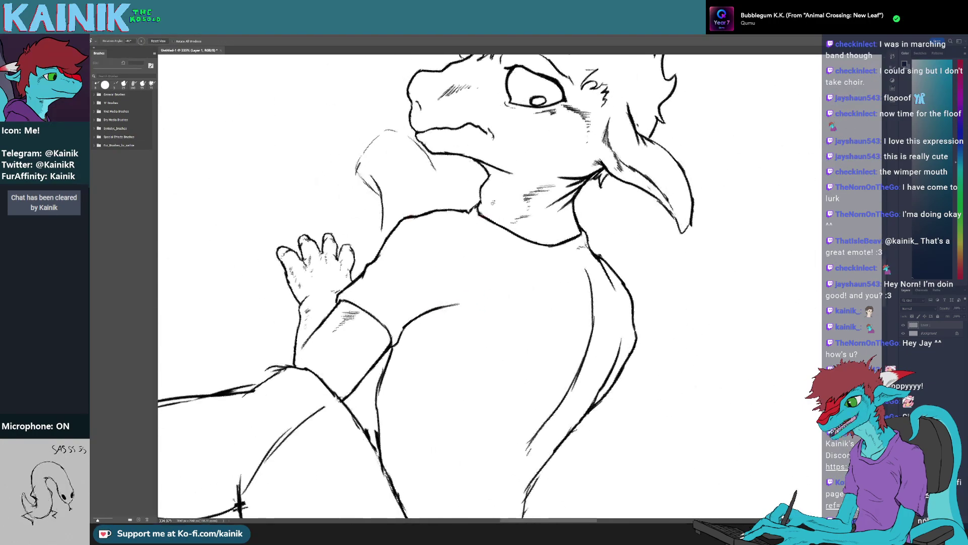
pyautogui.press('r')
pyautogui.moveTo(482, 271)
pyautogui.mouseDown()
pyautogui.moveTo(563, 308)
pyautogui.moveTo(517, 337)
pyautogui.mouseUp()
pyautogui.press('b')
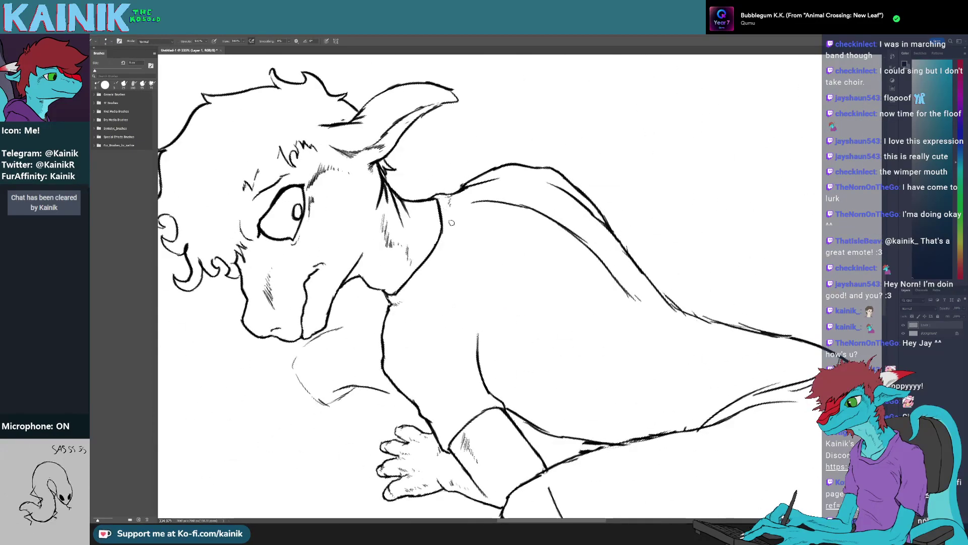
pyautogui.press('r')
pyautogui.moveTo(452, 258)
pyautogui.mouseDown()
pyautogui.moveTo(484, 323)
pyautogui.moveTo(462, 441)
pyautogui.moveTo(534, 446)
pyautogui.moveTo(657, 419)
pyautogui.moveTo(532, 336)
pyautogui.mouseUp()
pyautogui.press('b')
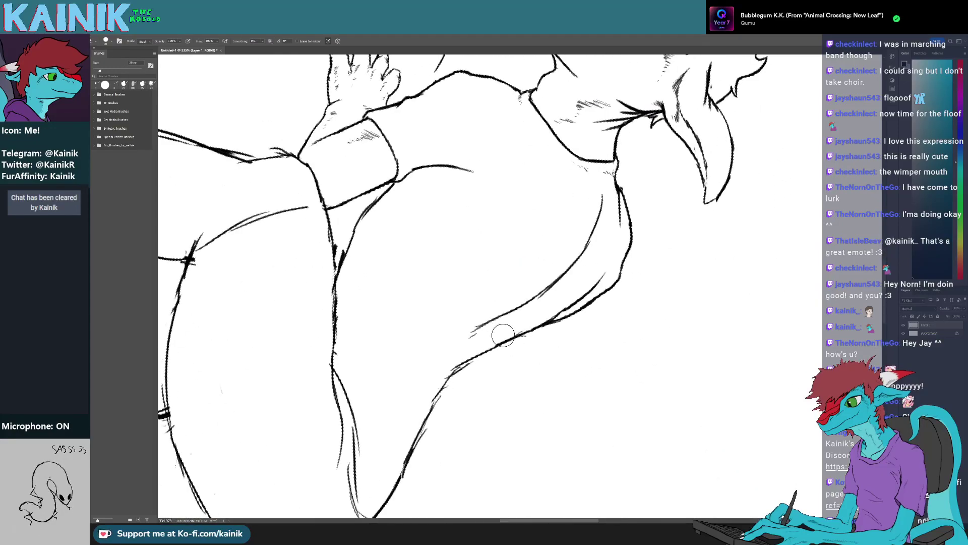
# Draw a short curved tail with a rounded tip growing from the end of the lower back
pyautogui.moveTo(499, 396); pyautogui.dragTo(592, 328)
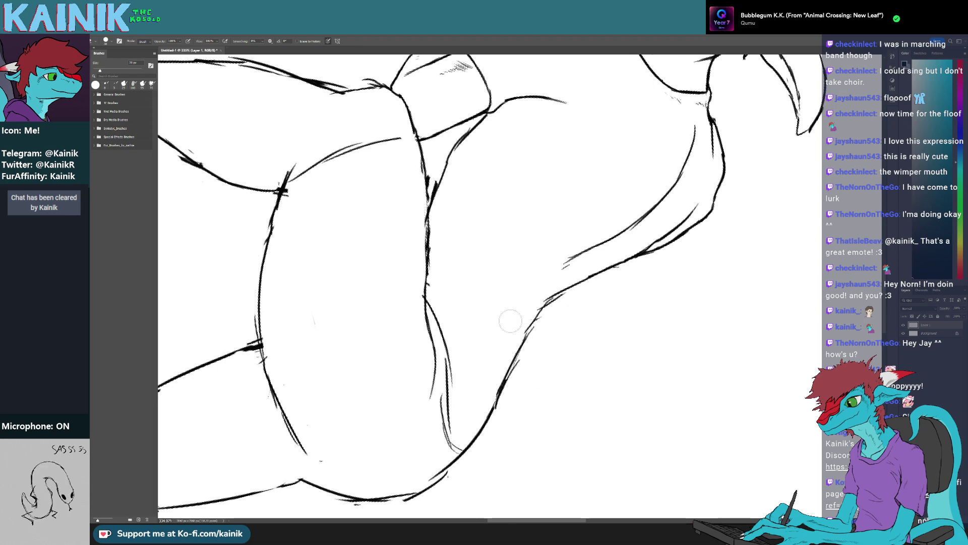
pyautogui.press('b')
pyautogui.moveTo(533, 434); pyautogui.dragTo(573, 440)
pyautogui.press('r')
pyautogui.moveTo(600, 432)
pyautogui.mouseDown()
pyautogui.moveTo(679, 398)
pyautogui.moveTo(635, 281)
pyautogui.mouseUp()
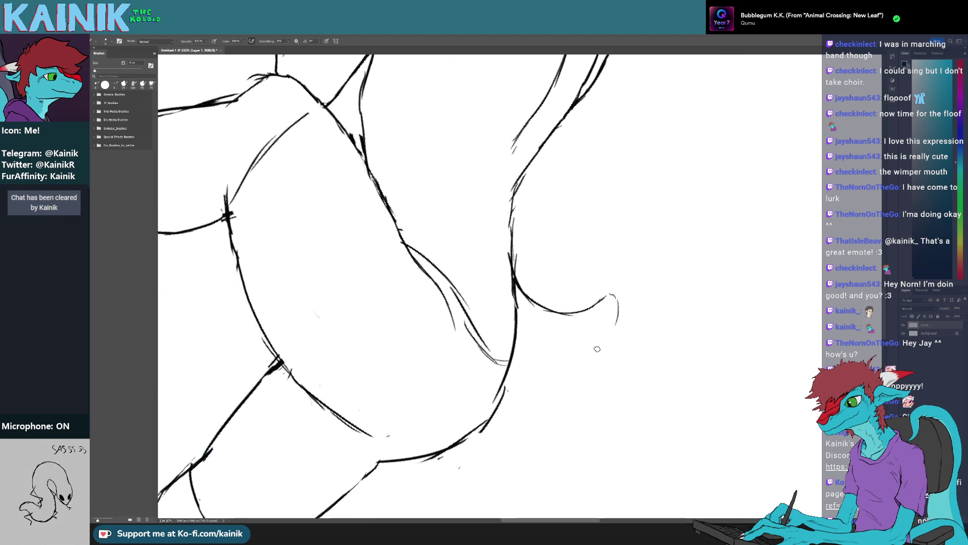
pyautogui.moveTo(589, 363); pyautogui.dragTo(487, 376)
pyautogui.press('r')
pyautogui.press('b')
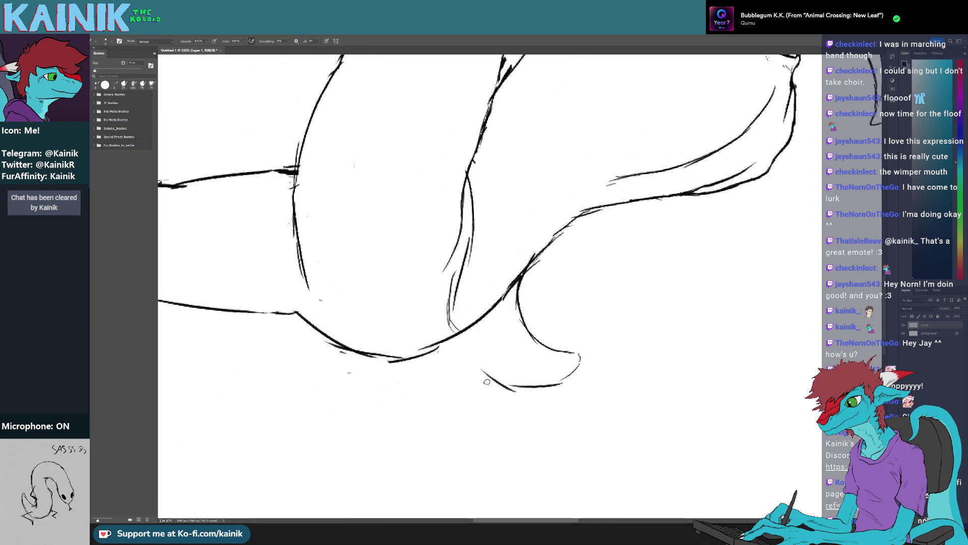
# Erase the loose hip strokes and draw the tail's underside curving back to the hip line
pyautogui.press('e')
pyautogui.moveTo(455, 323); pyautogui.dragTo(474, 367)
pyautogui.press('b')
pyautogui.moveTo(453, 280); pyautogui.dragTo(466, 376)
pyautogui.moveTo(452, 330); pyautogui.dragTo(502, 389)
pyautogui.press('r')
pyautogui.moveTo(516, 428); pyautogui.dragTo(518, 428)
pyautogui.moveTo(519, 285); pyautogui.dragTo(596, 319)
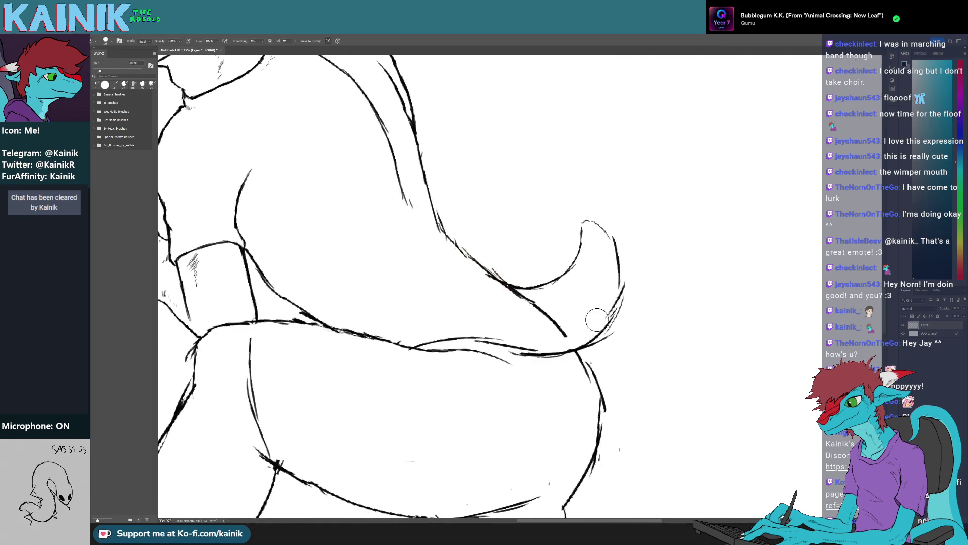
# Erase the upper part of the rear outline beneath the tail base
pyautogui.press('r')
pyautogui.moveTo(631, 348)
pyautogui.mouseDown()
pyautogui.moveTo(573, 407)
pyautogui.moveTo(435, 339)
pyautogui.moveTo(451, 362)
pyautogui.mouseUp()
pyautogui.press('b')
pyautogui.press('r')
pyautogui.moveTo(444, 391); pyautogui.dragTo(600, 317)
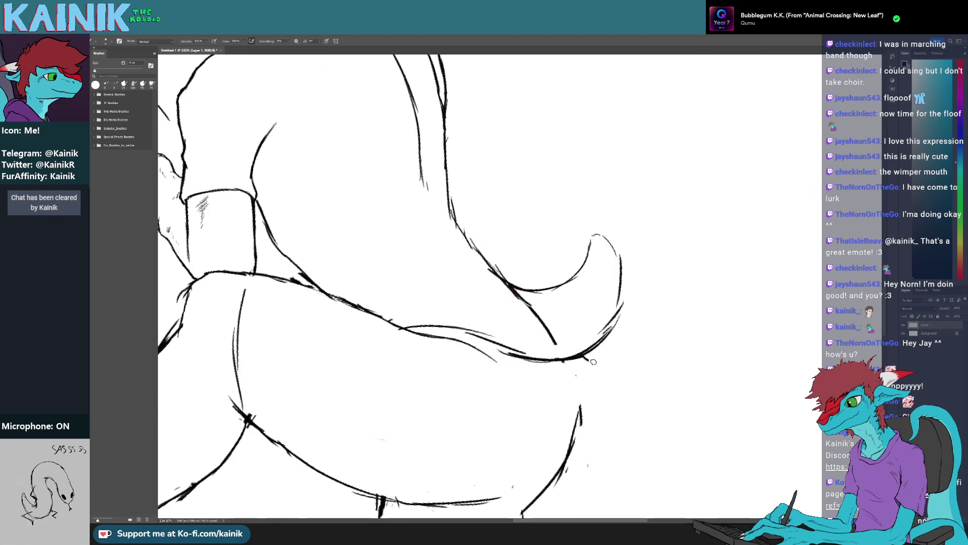
# Draw a small rounded fold under the tail base and reconnect it to the rear outline
pyautogui.press('r')
pyautogui.moveTo(562, 416)
pyautogui.mouseDown()
pyautogui.moveTo(478, 412)
pyautogui.moveTo(423, 350)
pyautogui.moveTo(439, 361)
pyautogui.mouseUp()
pyautogui.press('e')
pyautogui.press('r')
pyautogui.moveTo(483, 405)
pyautogui.mouseDown()
pyautogui.moveTo(519, 406)
pyautogui.moveTo(615, 330)
pyautogui.mouseUp()
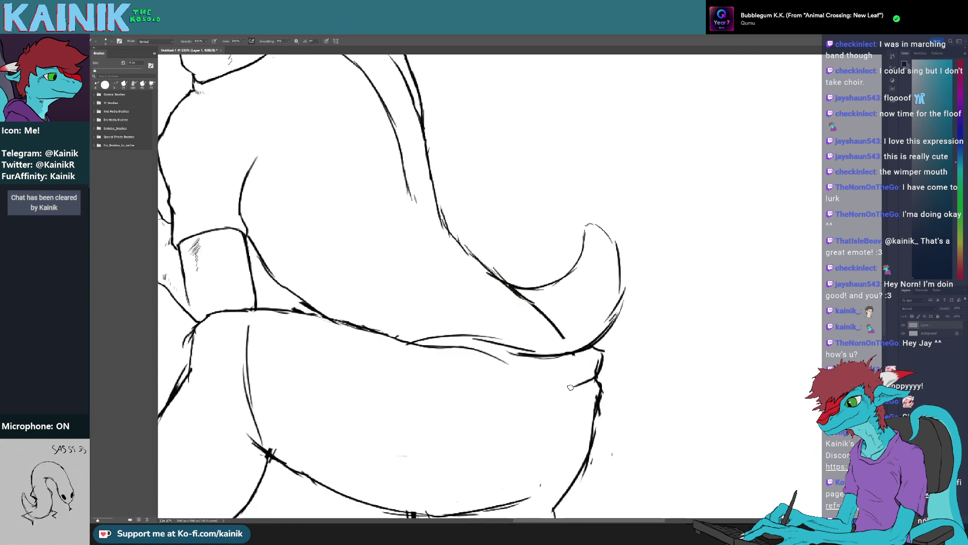
pyautogui.moveTo(563, 379); pyautogui.dragTo(625, 330)
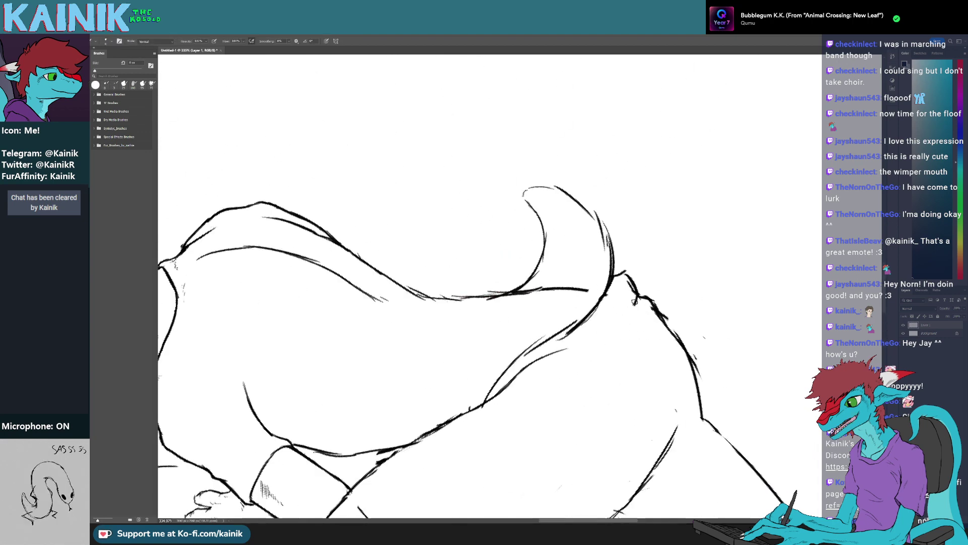
# Extend the fold line beneath the tail toward the hip and trim the overlapping hip strokes
pyautogui.press('r')
pyautogui.moveTo(588, 363)
pyautogui.mouseDown()
pyautogui.moveTo(420, 308)
pyautogui.moveTo(435, 349)
pyautogui.moveTo(437, 308)
pyautogui.moveTo(426, 294)
pyautogui.mouseUp()
pyautogui.press('e')
pyautogui.press('b')
pyautogui.press('r')
pyautogui.moveTo(438, 309)
pyautogui.mouseDown()
pyautogui.moveTo(441, 319)
pyautogui.moveTo(580, 348)
pyautogui.moveTo(519, 375)
pyautogui.mouseUp()
pyautogui.press('e')
pyautogui.press('b')
pyautogui.moveTo(484, 405)
pyautogui.mouseDown()
pyautogui.moveTo(549, 368)
pyautogui.moveTo(449, 348)
pyautogui.moveTo(471, 371)
pyautogui.moveTo(602, 314)
pyautogui.mouseUp()
pyautogui.press('r')
pyautogui.press('e')
pyautogui.press('r')
pyautogui.press('b')
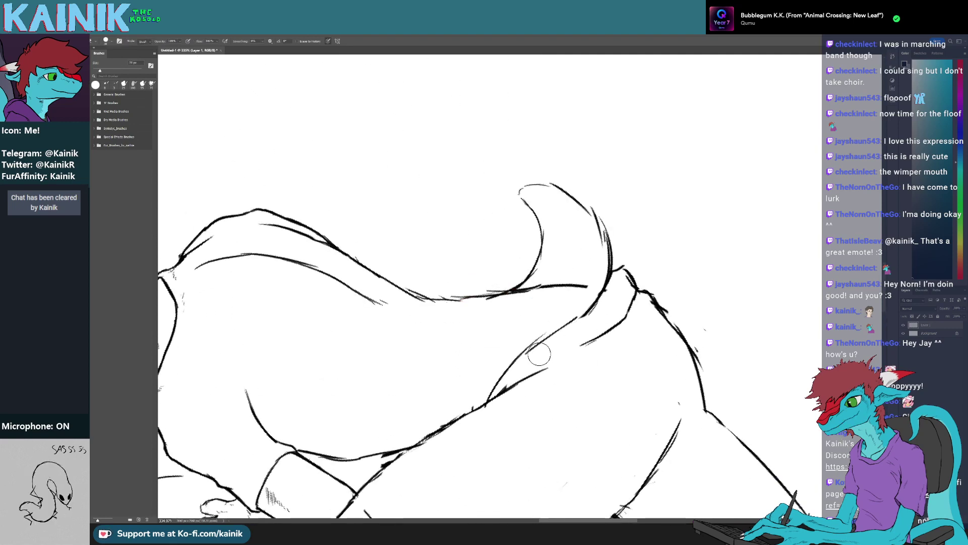
# Redraw the upper hip line as one continuous curve running into the tail base
pyautogui.press('b')
pyautogui.moveTo(528, 359); pyautogui.dragTo(590, 307)
pyautogui.press('r')
pyautogui.moveTo(580, 312)
pyautogui.mouseDown()
pyautogui.moveTo(574, 320)
pyautogui.moveTo(438, 318)
pyautogui.mouseUp()
pyautogui.press('e')
pyautogui.press('b')
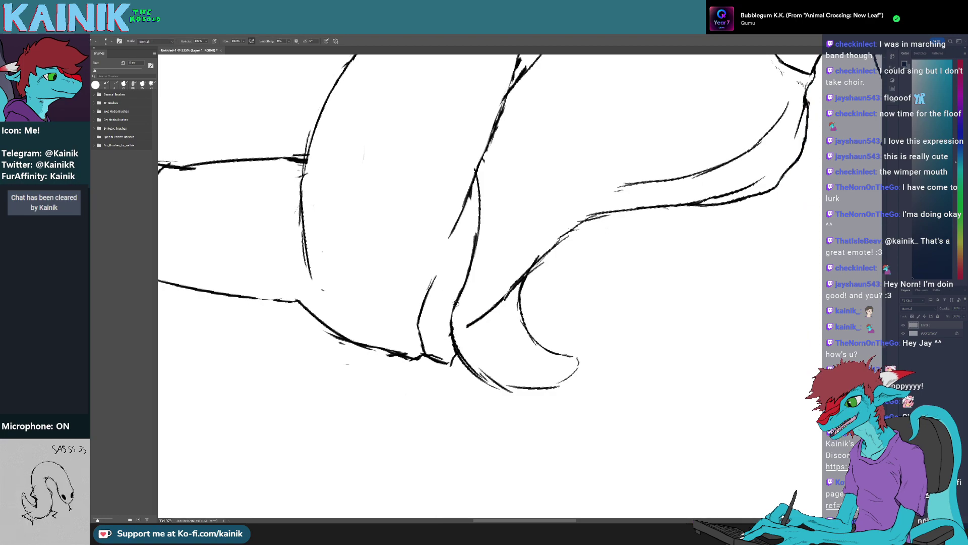
pyautogui.moveTo(459, 301); pyautogui.dragTo(452, 322)
pyautogui.press('r')
pyautogui.moveTo(452, 333)
pyautogui.mouseDown()
pyautogui.moveTo(492, 360)
pyautogui.moveTo(590, 293)
pyautogui.moveTo(534, 338)
pyautogui.moveTo(497, 353)
pyautogui.moveTo(536, 350)
pyautogui.moveTo(499, 361)
pyautogui.mouseUp()
pyautogui.press('space')
# Erase the doubled strokes on the tail's outer edge and join the edge to the tail base
pyautogui.press('e')
pyautogui.press('r')
pyautogui.press('space')
pyautogui.moveTo(504, 361)
pyautogui.mouseDown()
pyautogui.moveTo(510, 329)
pyautogui.moveTo(580, 332)
pyautogui.moveTo(564, 354)
pyautogui.mouseUp()
pyautogui.press('r')
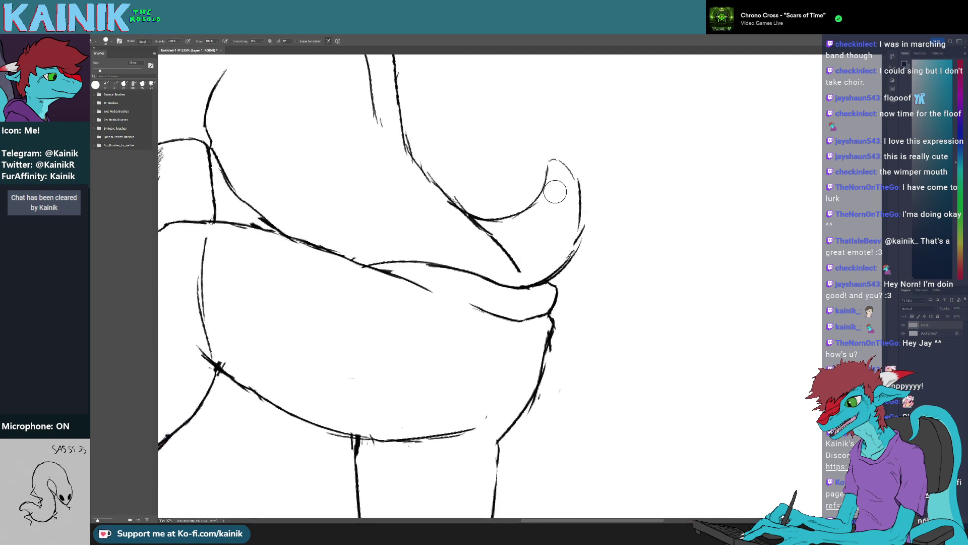
pyautogui.press('r')
pyautogui.moveTo(405, 201)
pyautogui.mouseDown()
pyautogui.moveTo(519, 281)
pyautogui.moveTo(464, 285)
pyautogui.mouseUp()
pyautogui.press('r')
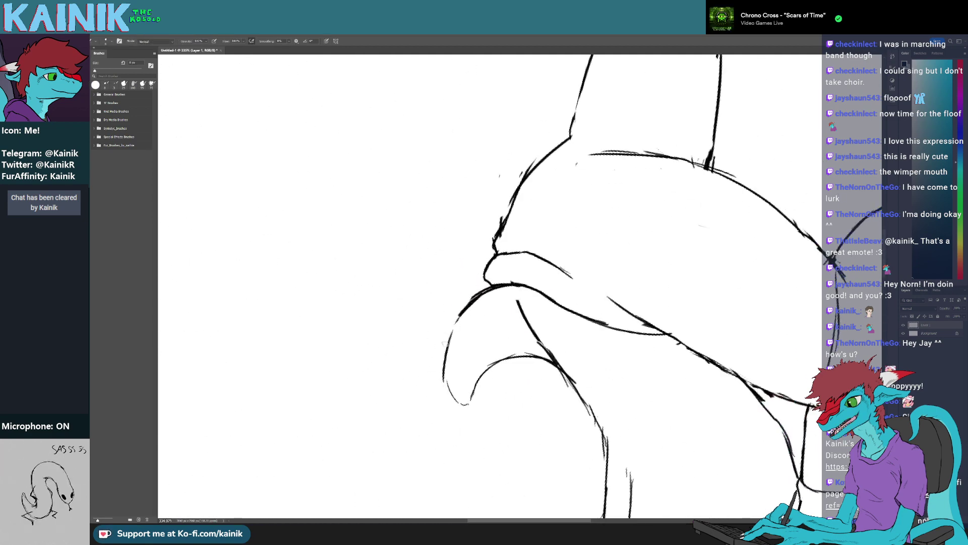
pyautogui.moveTo(464, 323); pyautogui.dragTo(485, 259)
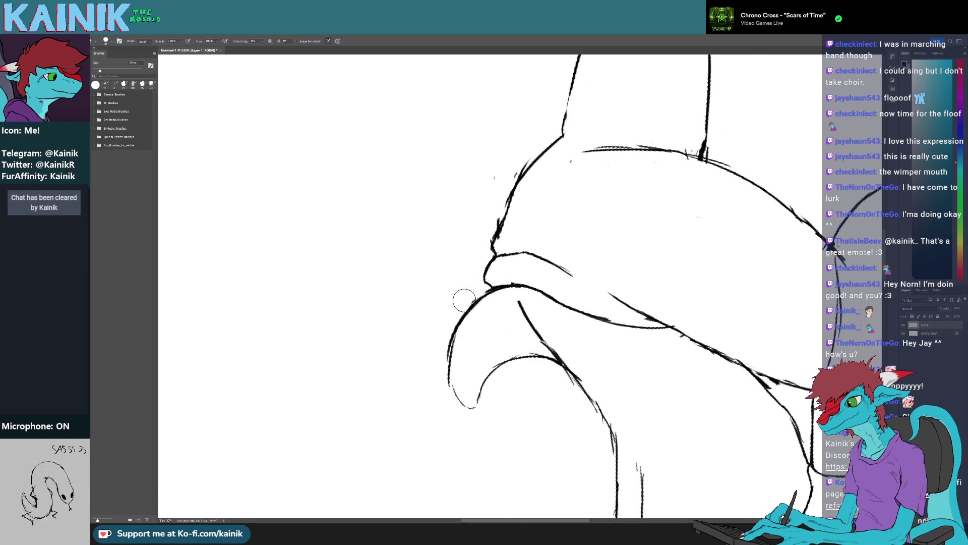
# Erase the rough strokes along the tail's outer edge and redraw its upper curve from the tail base
pyautogui.moveTo(506, 294); pyautogui.dragTo(463, 318)
pyautogui.press('r')
pyautogui.moveTo(469, 353); pyautogui.dragTo(493, 363)
pyautogui.press('b')
pyautogui.moveTo(506, 291)
pyautogui.mouseDown()
pyautogui.moveTo(475, 331)
pyautogui.moveTo(473, 352)
pyautogui.mouseUp()
pyautogui.press('r')
pyautogui.moveTo(553, 428)
pyautogui.mouseDown()
pyautogui.moveTo(496, 445)
pyautogui.moveTo(473, 440)
pyautogui.mouseUp()
pyautogui.press('e')
pyautogui.moveTo(474, 298)
pyautogui.mouseDown()
pyautogui.moveTo(452, 319)
pyautogui.moveTo(435, 372)
pyautogui.moveTo(473, 405)
pyautogui.mouseUp()
pyautogui.press('r')
pyautogui.press('b')
pyautogui.moveTo(452, 339); pyautogui.dragTo(450, 353)
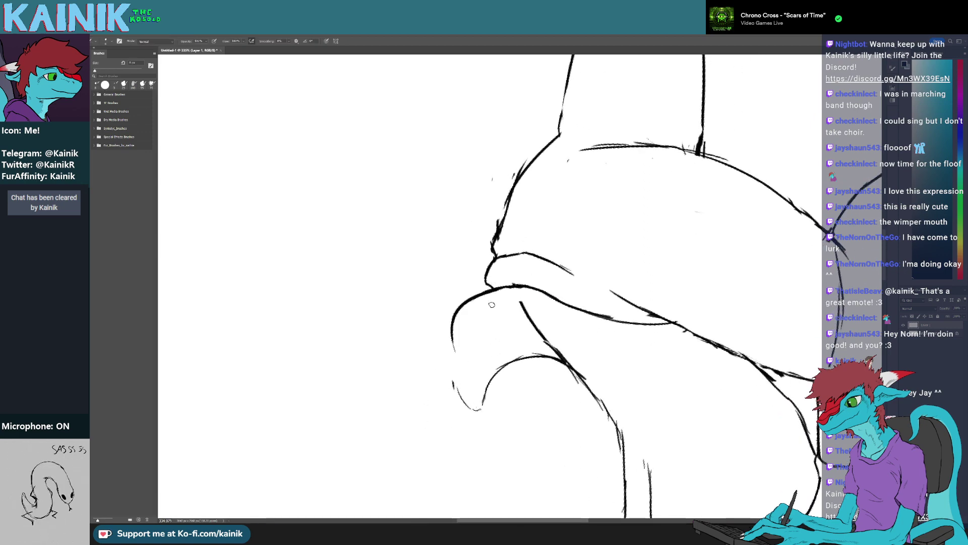
pyautogui.hotkey('ctrl', 'z')
# Redraw the tail's outer edge as one smooth heavy curve running down to the tip
pyautogui.press('e')
pyautogui.press('b')
pyautogui.moveTo(508, 287); pyautogui.dragTo(445, 381)
pyautogui.press('r')
pyautogui.moveTo(453, 417)
pyautogui.mouseDown()
pyautogui.moveTo(403, 282)
pyautogui.moveTo(558, 282)
pyautogui.moveTo(543, 233)
pyautogui.moveTo(529, 270)
pyautogui.mouseUp()
pyautogui.press('r')
pyautogui.press('r')
# Add a second rounded fold beside the first one under the tail base, with a crease line running toward the thigh
pyautogui.press('b')
pyautogui.press('r')
pyautogui.moveTo(568, 297); pyautogui.dragTo(555, 251)
pyautogui.moveTo(533, 329)
pyautogui.mouseDown()
pyautogui.moveTo(508, 332)
pyautogui.moveTo(492, 361)
pyautogui.mouseUp()
pyautogui.moveTo(491, 361)
pyautogui.mouseDown()
pyautogui.moveTo(466, 345)
pyautogui.moveTo(441, 296)
pyautogui.mouseUp()
pyautogui.press('e')
pyautogui.moveTo(516, 276)
pyautogui.mouseDown()
pyautogui.moveTo(525, 298)
pyautogui.moveTo(567, 279)
pyautogui.moveTo(506, 279)
pyautogui.moveTo(529, 282)
pyautogui.moveTo(520, 283)
pyautogui.moveTo(523, 276)
pyautogui.moveTo(523, 315)
pyautogui.mouseUp()
pyautogui.press('b')
pyautogui.press('r')
pyautogui.press('e')
pyautogui.press('b')
pyautogui.press('r')
pyautogui.press('r')
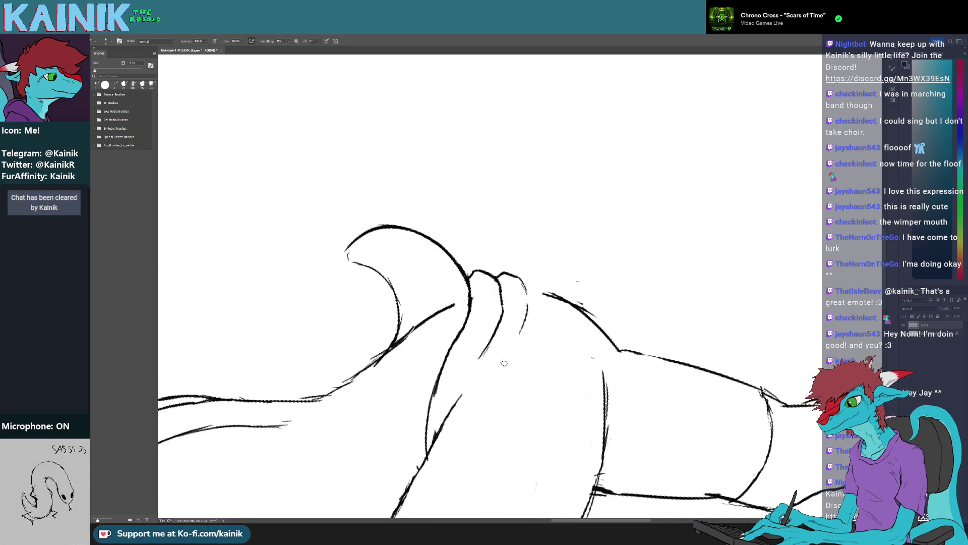
# Draw a smaller third fold beneath the other two and extend the curved crease lines inward across the hip
pyautogui.press('r')
pyautogui.moveTo(526, 383)
pyautogui.mouseDown()
pyautogui.moveTo(450, 227)
pyautogui.moveTo(455, 296)
pyautogui.moveTo(507, 336)
pyautogui.moveTo(527, 302)
pyautogui.moveTo(504, 277)
pyautogui.moveTo(514, 282)
pyautogui.moveTo(565, 372)
pyautogui.moveTo(541, 352)
pyautogui.moveTo(590, 283)
pyautogui.moveTo(579, 317)
pyautogui.mouseUp()
pyautogui.press('space')
pyautogui.press('r')
pyautogui.press('r')
pyautogui.press('e')
pyautogui.press('b')
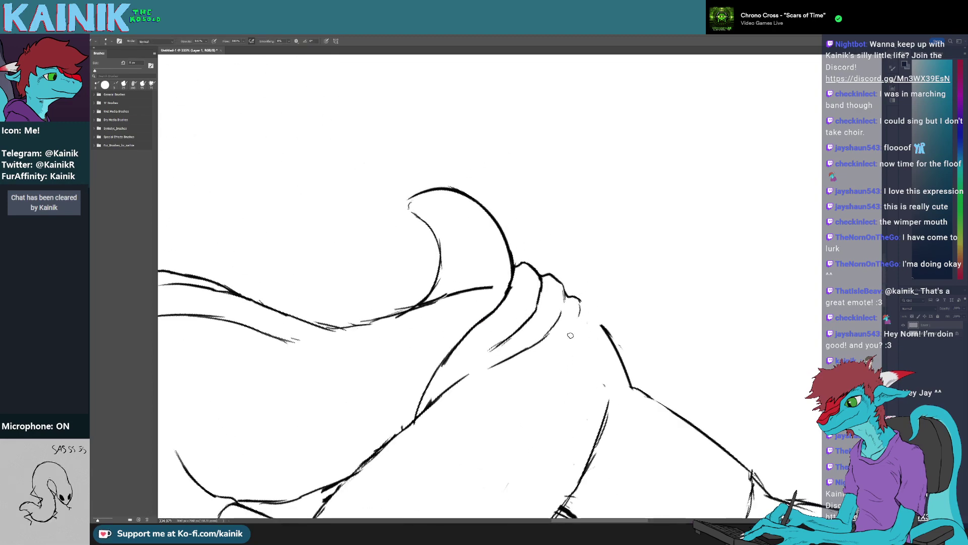
pyautogui.press('r')
pyautogui.moveTo(558, 363); pyautogui.dragTo(530, 323)
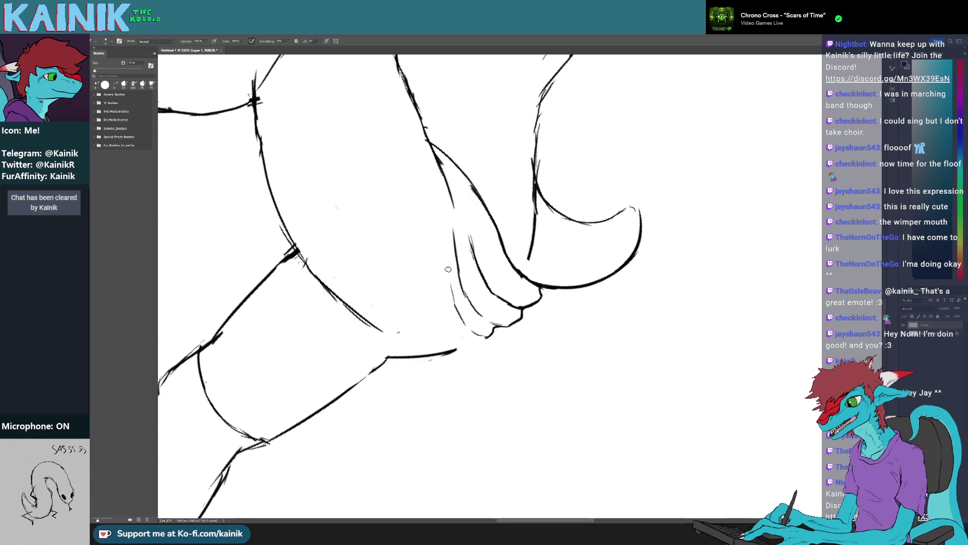
pyautogui.press('r')
pyautogui.moveTo(437, 319); pyautogui.dragTo(572, 337)
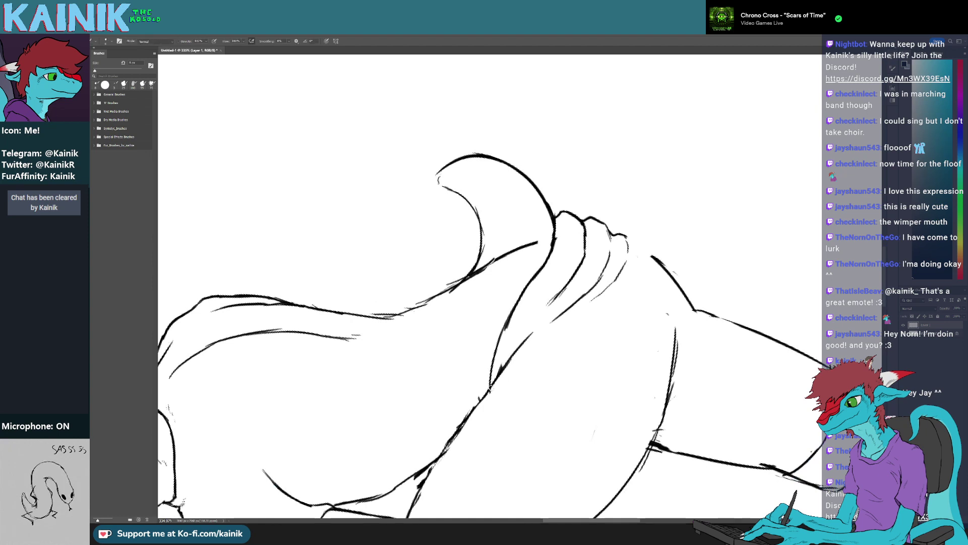
# Add short tapered crease strokes where the tail's underside meets the upper thigh line
pyautogui.press('e')
pyautogui.press('b')
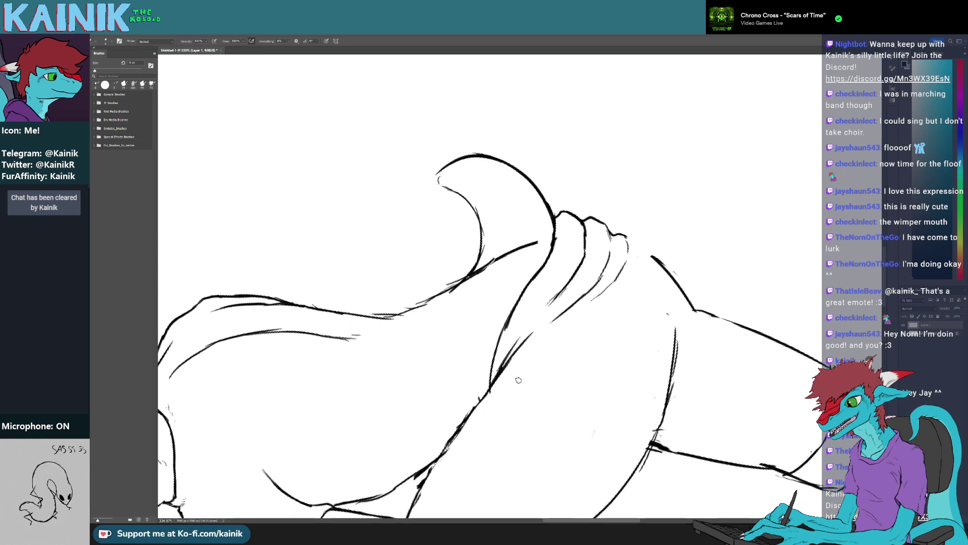
pyautogui.press('e')
pyautogui.moveTo(492, 395)
pyautogui.mouseDown()
pyautogui.moveTo(483, 404)
pyautogui.moveTo(537, 344)
pyautogui.mouseUp()
pyautogui.press('b')
pyautogui.press('r')
pyautogui.moveTo(635, 391); pyautogui.dragTo(376, 351)
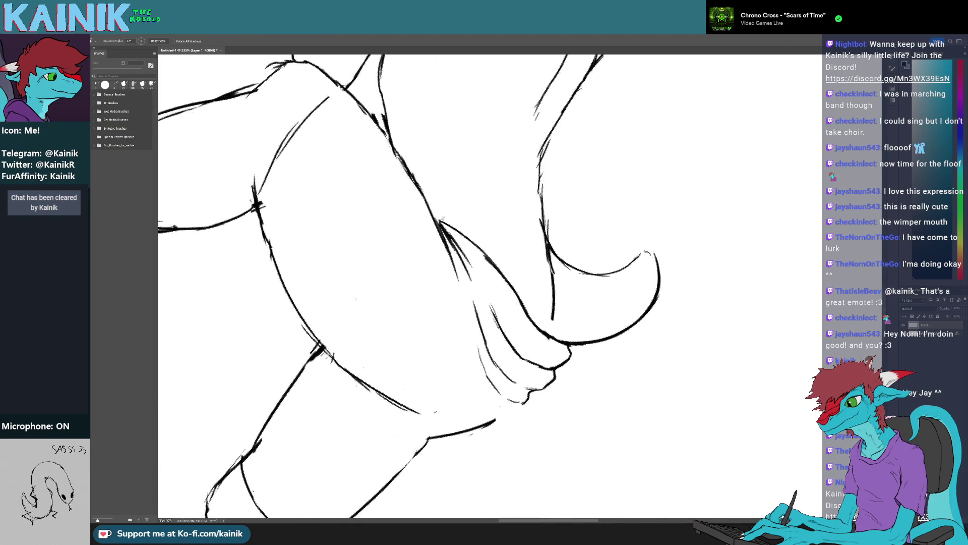
# Draw a short connecting line from the lowest fold down to the rump outline
pyautogui.press('r')
pyautogui.moveTo(441, 227)
pyautogui.mouseDown()
pyautogui.moveTo(513, 386)
pyautogui.moveTo(428, 435)
pyautogui.moveTo(373, 207)
pyautogui.mouseUp()
pyautogui.press('space')
pyautogui.press('r')
pyautogui.press('e')
pyautogui.press('b')
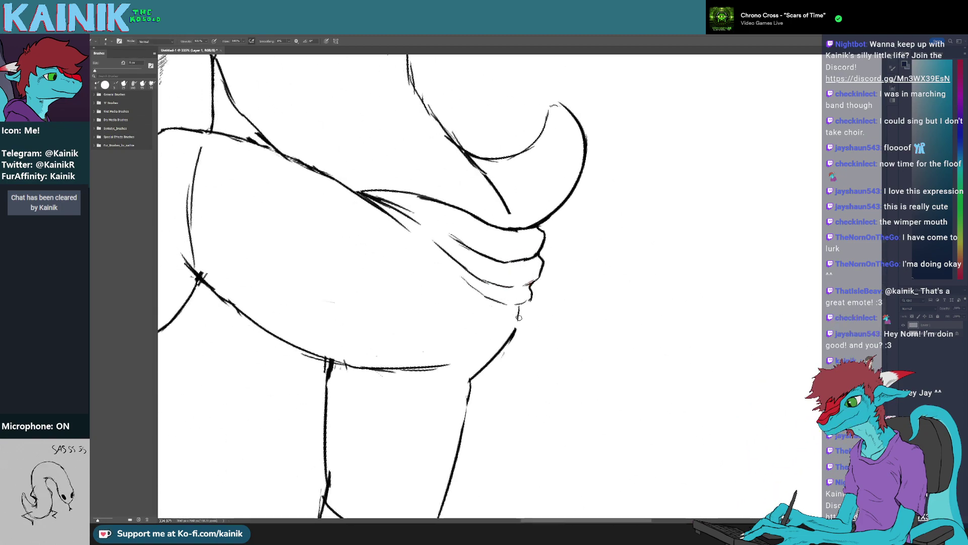
pyautogui.press('r')
pyautogui.moveTo(519, 317)
pyautogui.mouseDown()
pyautogui.moveTo(535, 257)
pyautogui.moveTo(520, 276)
pyautogui.mouseUp()
pyautogui.press('e')
pyautogui.press('b')
pyautogui.press('r')
pyautogui.moveTo(535, 315)
pyautogui.mouseDown()
pyautogui.moveTo(554, 295)
pyautogui.moveTo(533, 275)
pyautogui.mouseUp()
pyautogui.press('e')
pyautogui.press('b')
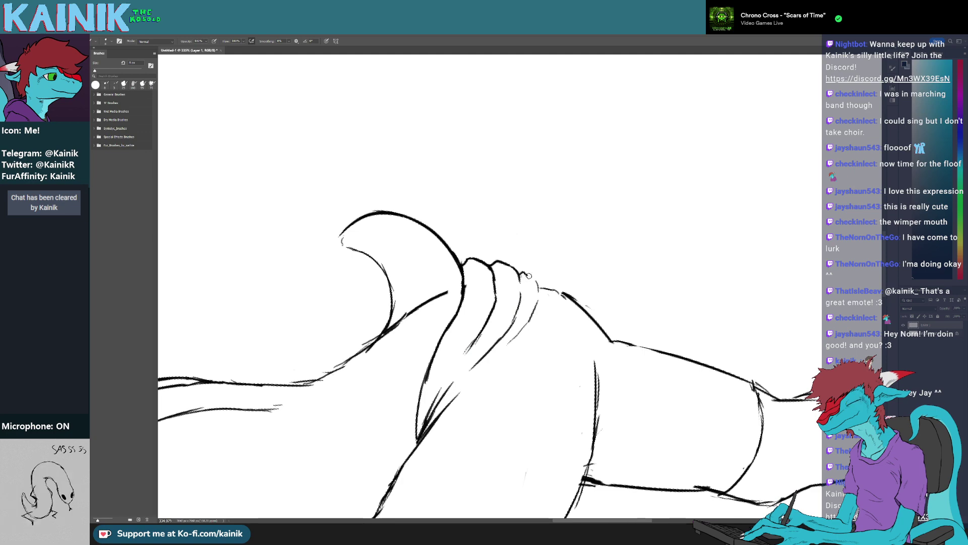
# Clean up the join between the lowest fold and the rump, and erase stray marks around the rump outline
pyautogui.press('r')
pyautogui.moveTo(570, 301)
pyautogui.mouseDown()
pyautogui.moveTo(518, 350)
pyautogui.moveTo(508, 411)
pyautogui.moveTo(519, 409)
pyautogui.mouseUp()
pyautogui.press('e')
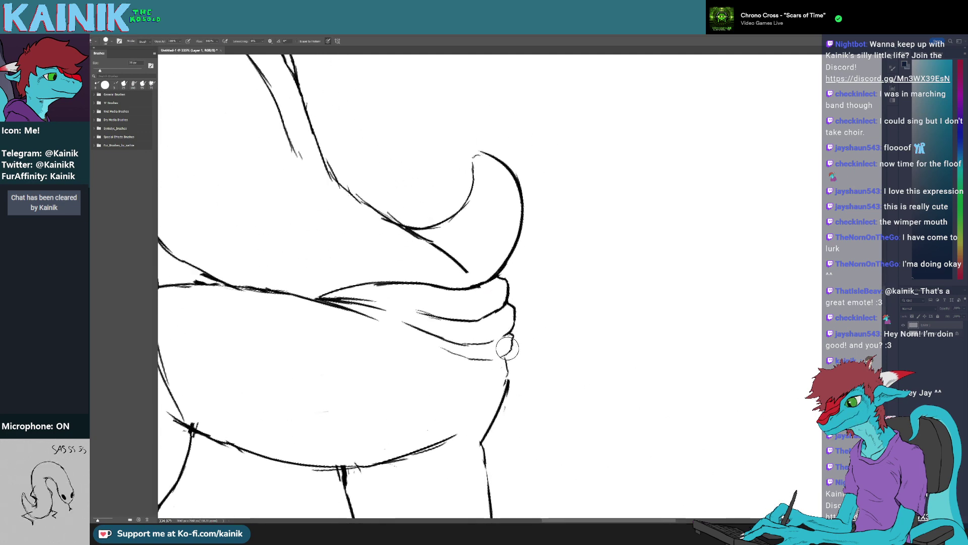
pyautogui.moveTo(510, 348)
pyautogui.mouseDown()
pyautogui.moveTo(508, 365)
pyautogui.moveTo(636, 335)
pyautogui.mouseUp()
pyautogui.press('b')
pyautogui.press('r')
pyautogui.press('e')
pyautogui.moveTo(545, 286); pyautogui.dragTo(560, 301)
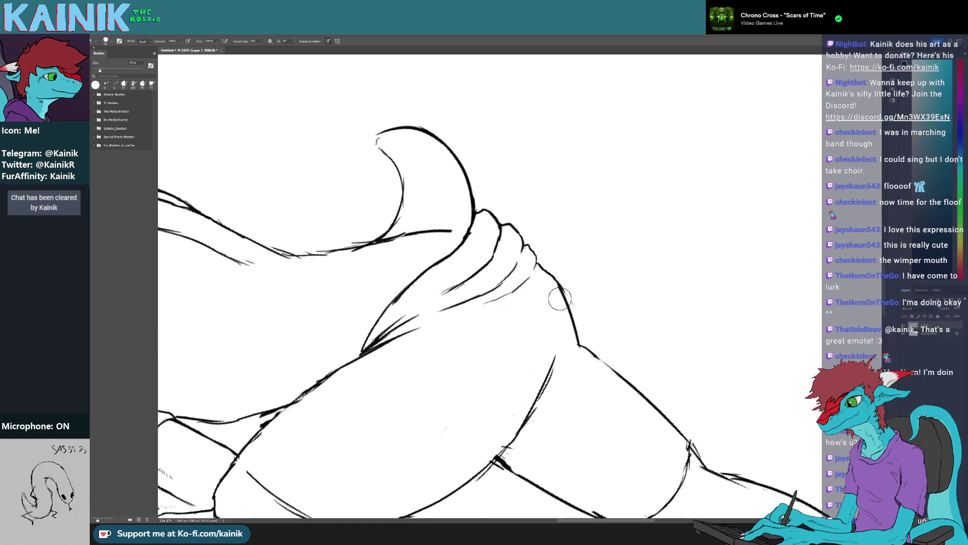
pyautogui.moveTo(546, 340); pyautogui.dragTo(566, 324)
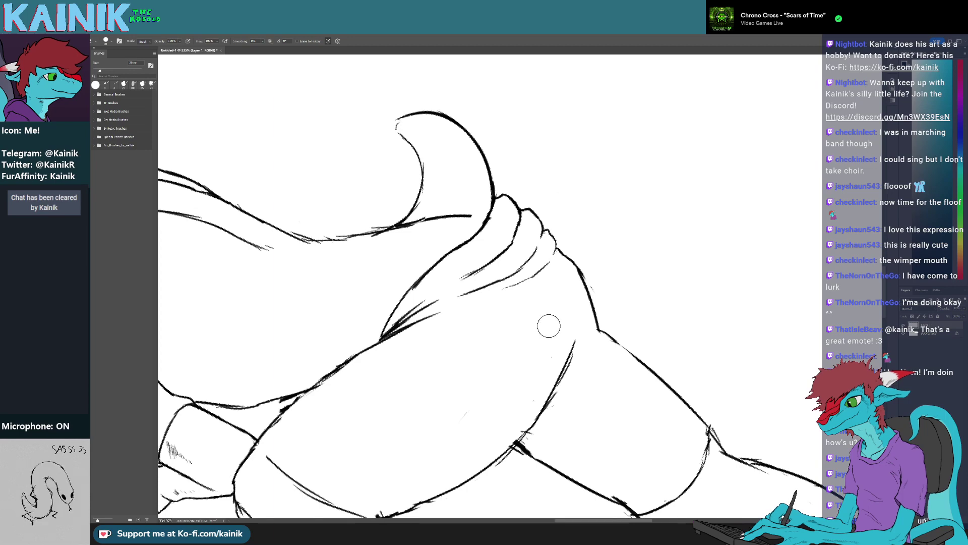
pyautogui.moveTo(550, 322)
pyautogui.mouseDown()
pyautogui.moveTo(561, 370)
pyautogui.moveTo(471, 356)
pyautogui.moveTo(509, 369)
pyautogui.moveTo(529, 396)
pyautogui.moveTo(516, 430)
pyautogui.moveTo(460, 424)
pyautogui.mouseUp()
# Trim the doubled strokes at the rear end of the thigh's lower outline and tidy the line
pyautogui.press('r')
pyautogui.press('e')
pyautogui.press('r')
pyautogui.moveTo(415, 326)
pyautogui.mouseDown()
pyautogui.moveTo(424, 331)
pyautogui.moveTo(400, 395)
pyautogui.mouseUp()
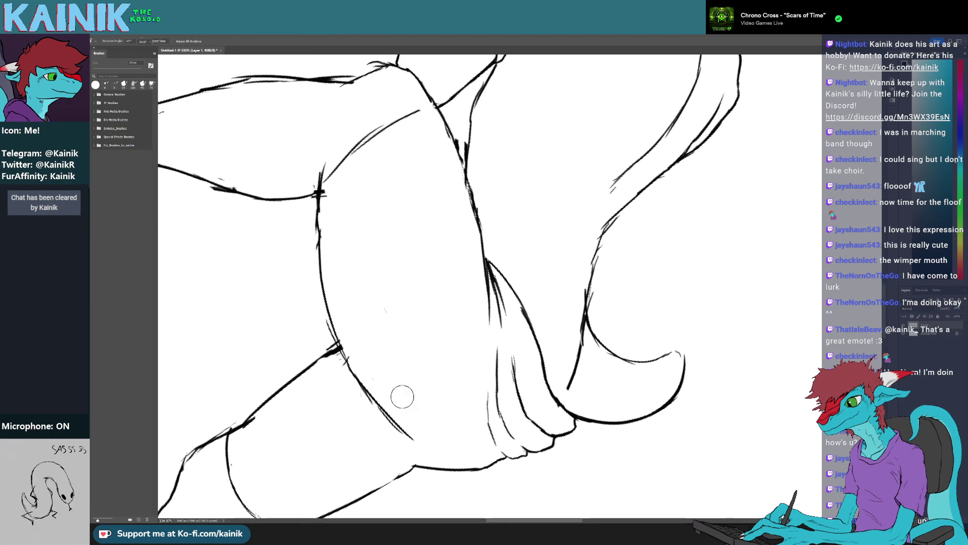
pyautogui.press('b')
pyautogui.moveTo(400, 331); pyautogui.dragTo(533, 279)
pyautogui.press('r')
pyautogui.press('e')
pyautogui.moveTo(521, 343)
pyautogui.mouseDown()
pyautogui.moveTo(479, 328)
pyautogui.moveTo(460, 359)
pyautogui.moveTo(460, 319)
pyautogui.moveTo(449, 341)
pyautogui.mouseUp()
pyautogui.press('b')
pyautogui.press('r')
pyautogui.moveTo(454, 348)
pyautogui.mouseDown()
pyautogui.moveTo(544, 372)
pyautogui.moveTo(575, 357)
pyautogui.mouseUp()
pyautogui.moveTo(623, 348)
pyautogui.mouseDown()
pyautogui.moveTo(590, 384)
pyautogui.moveTo(670, 350)
pyautogui.mouseUp()
pyautogui.press('e')
pyautogui.moveTo(570, 373); pyautogui.dragTo(580, 363)
pyautogui.press('b')
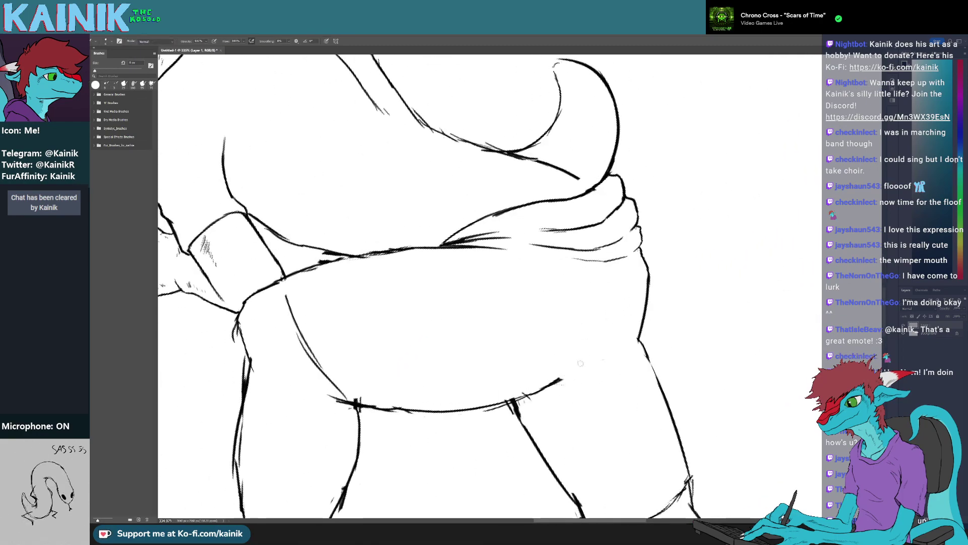
# Extend the thigh's lower outline toward the rump and thicken its rear end
pyautogui.press('r')
pyautogui.moveTo(612, 328); pyautogui.dragTo(610, 331)
pyautogui.press('b')
pyautogui.moveTo(625, 271); pyautogui.dragTo(623, 281)
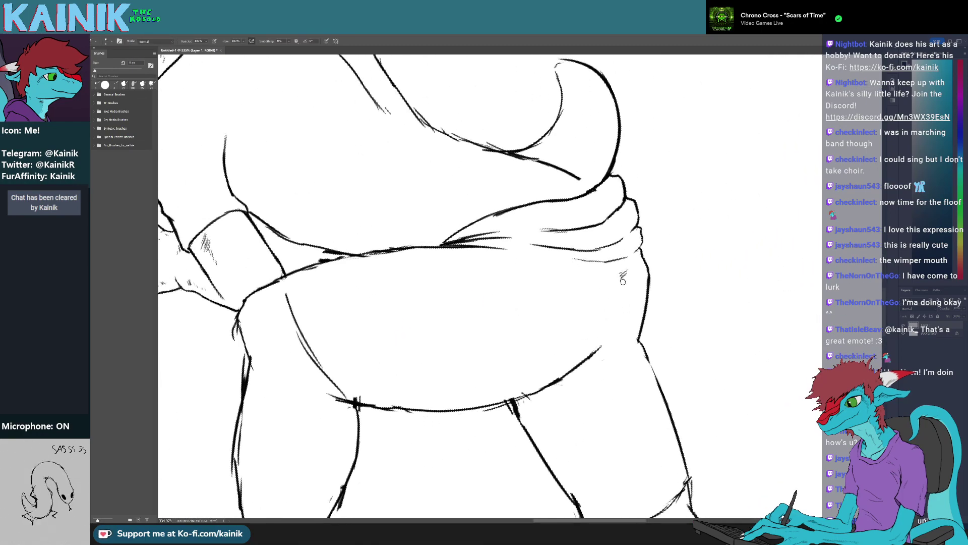
pyautogui.press('r')
pyautogui.moveTo(608, 403)
pyautogui.mouseDown()
pyautogui.moveTo(479, 439)
pyautogui.moveTo(460, 429)
pyautogui.mouseUp()
pyautogui.moveTo(522, 372)
pyautogui.mouseDown()
pyautogui.moveTo(511, 417)
pyautogui.moveTo(577, 415)
pyautogui.moveTo(430, 407)
pyautogui.mouseUp()
pyautogui.press('e')
pyautogui.press('r')
pyautogui.press('b')
pyautogui.moveTo(373, 289); pyautogui.dragTo(379, 351)
# Redraw the tail's inner edge where it curves up into the lower back, cleaning away the overlapping strokes
pyautogui.press('r')
pyautogui.moveTo(377, 386)
pyautogui.mouseDown()
pyautogui.moveTo(388, 398)
pyautogui.moveTo(551, 342)
pyautogui.mouseUp()
pyautogui.moveTo(579, 295)
pyautogui.mouseDown()
pyautogui.moveTo(580, 410)
pyautogui.moveTo(510, 403)
pyautogui.moveTo(432, 366)
pyautogui.mouseUp()
pyautogui.press('b')
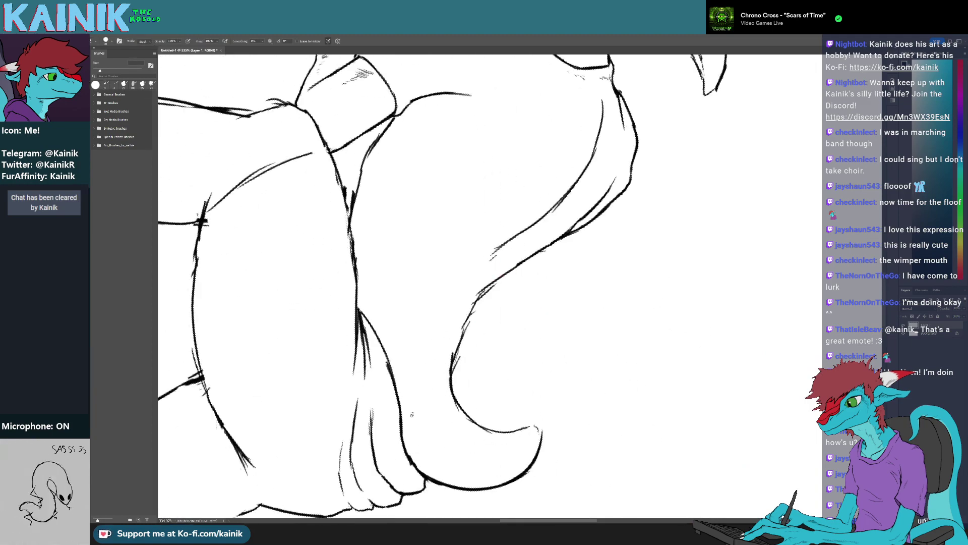
pyautogui.press('r')
pyautogui.moveTo(412, 414)
pyautogui.mouseDown()
pyautogui.moveTo(539, 456)
pyautogui.moveTo(601, 400)
pyautogui.moveTo(521, 423)
pyautogui.mouseUp()
pyautogui.press('e')
pyautogui.moveTo(520, 369)
pyautogui.mouseDown()
pyautogui.moveTo(519, 281)
pyautogui.moveTo(497, 292)
pyautogui.mouseUp()
pyautogui.press('b')
pyautogui.press('r')
pyautogui.press('e')
pyautogui.press('b')
pyautogui.moveTo(472, 344); pyautogui.dragTo(511, 302)
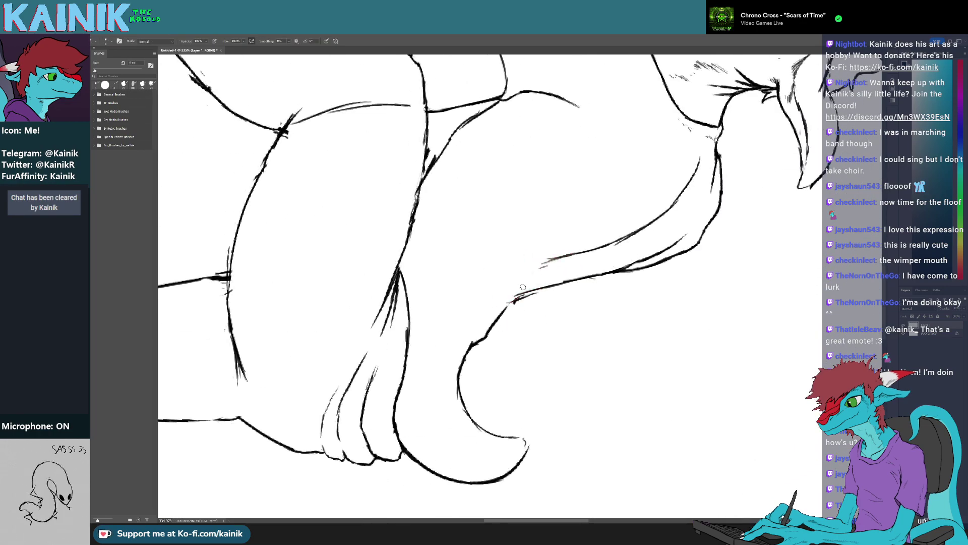
# Smooth the transition between the lower back outline and the tail, erasing loose stroke ends at the bend
pyautogui.press('r')
pyautogui.moveTo(559, 343); pyautogui.dragTo(449, 180)
pyautogui.press('b')
pyautogui.moveTo(566, 225); pyautogui.dragTo(533, 255)
pyautogui.press('e')
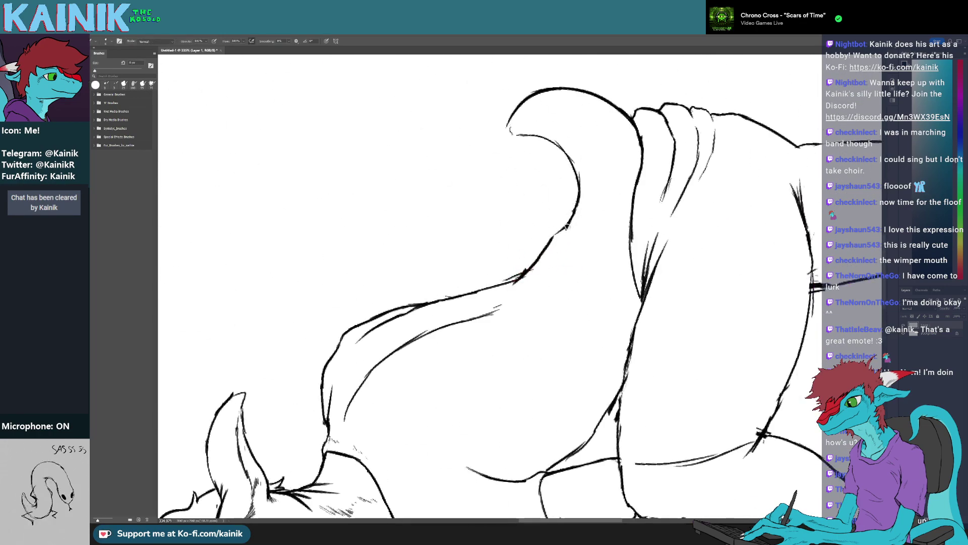
pyautogui.press('r')
pyautogui.moveTo(597, 277); pyautogui.dragTo(471, 323)
pyautogui.press('space')
pyautogui.moveTo(526, 253); pyautogui.dragTo(484, 307)
pyautogui.press('e')
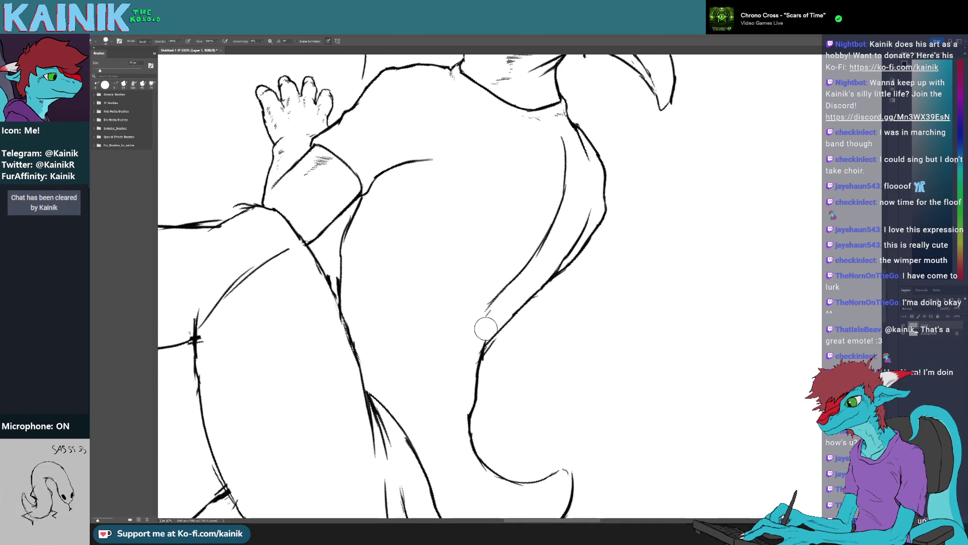
pyautogui.press('b')
pyautogui.moveTo(493, 343)
pyautogui.mouseDown()
pyautogui.moveTo(486, 353)
pyautogui.moveTo(490, 338)
pyautogui.mouseUp()
pyautogui.press('r')
pyautogui.moveTo(496, 348)
pyautogui.mouseDown()
pyautogui.moveTo(522, 355)
pyautogui.moveTo(512, 348)
pyautogui.mouseUp()
# Draw a curved shirt hem line from the top of the thigh across the waist to the back outline
pyautogui.press('e')
pyautogui.press('b')
pyautogui.moveTo(523, 316)
pyautogui.mouseDown()
pyautogui.moveTo(509, 357)
pyautogui.moveTo(404, 343)
pyautogui.moveTo(442, 377)
pyautogui.moveTo(563, 385)
pyautogui.moveTo(529, 438)
pyautogui.mouseUp()
pyautogui.press('r')
pyautogui.press('r')
pyautogui.press('e')
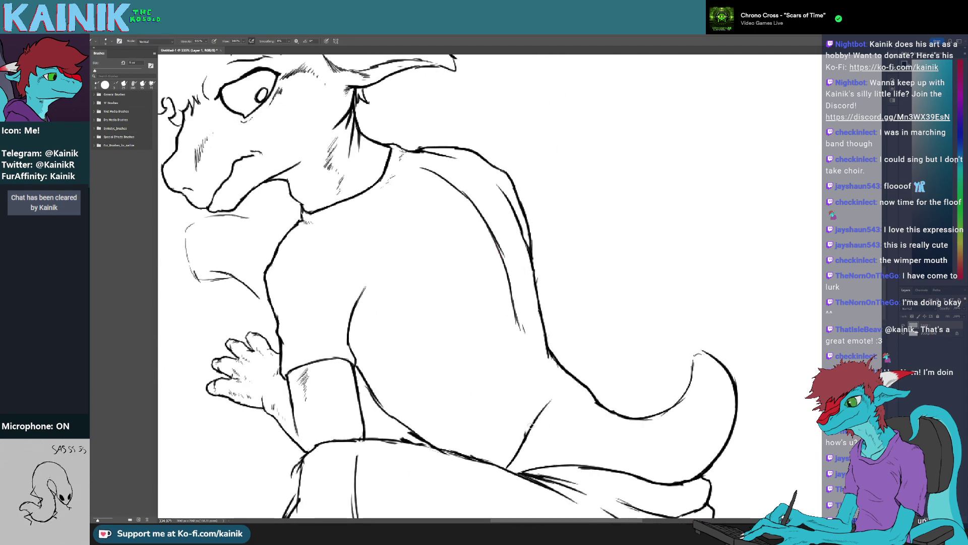
pyautogui.press('r')
pyautogui.moveTo(570, 394)
pyautogui.mouseDown()
pyautogui.moveTo(508, 281)
pyautogui.moveTo(445, 250)
pyautogui.moveTo(512, 275)
pyautogui.mouseUp()
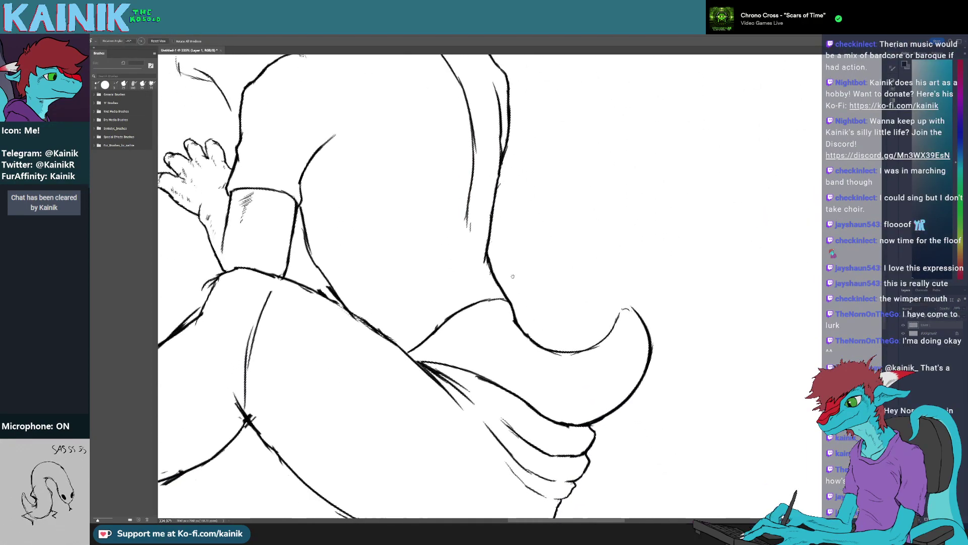
# Refine the outline just below the shirt hem, strengthening the line where the back turns into the tail
pyautogui.scroll(-5, 583, 304)
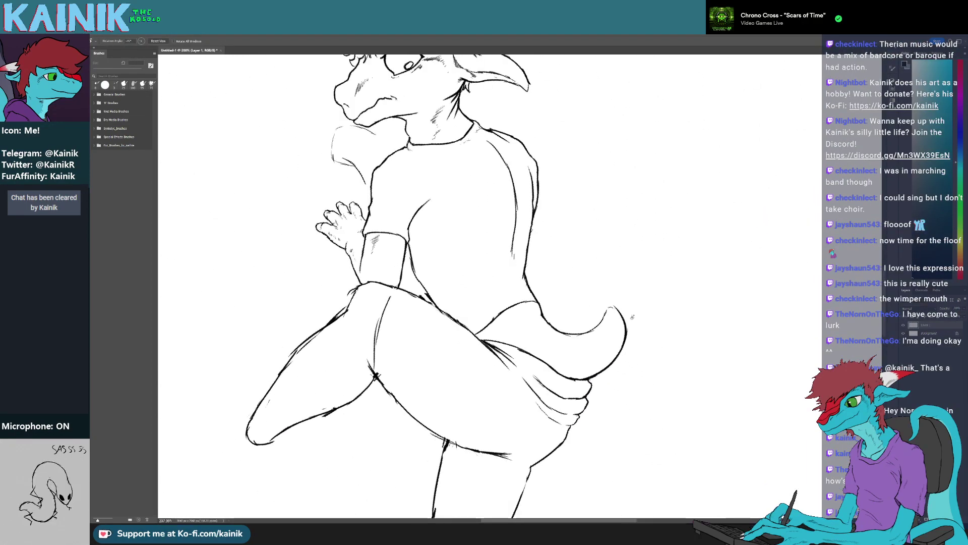
pyautogui.moveTo(631, 314); pyautogui.dragTo(593, 377)
pyautogui.scroll(-2, 575, 348)
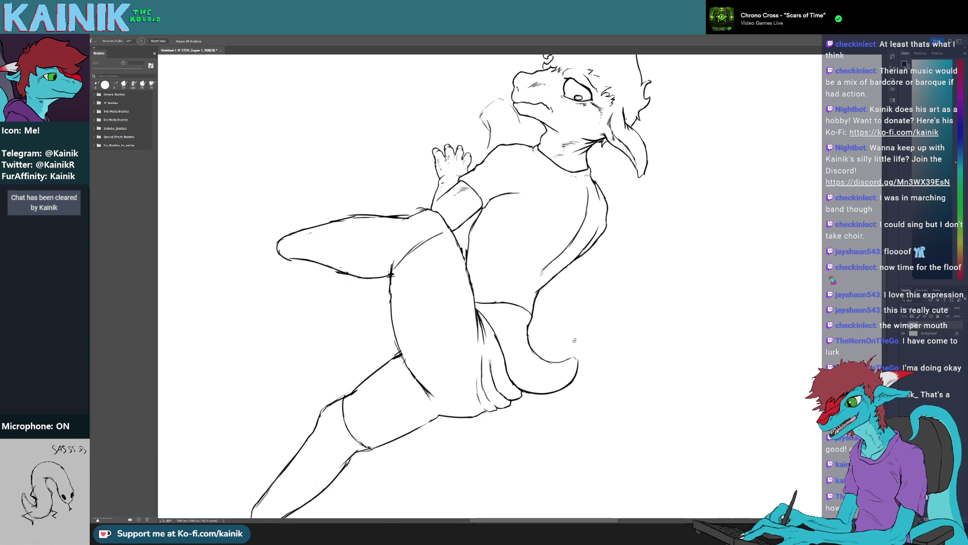
pyautogui.scroll(6, 570, 342)
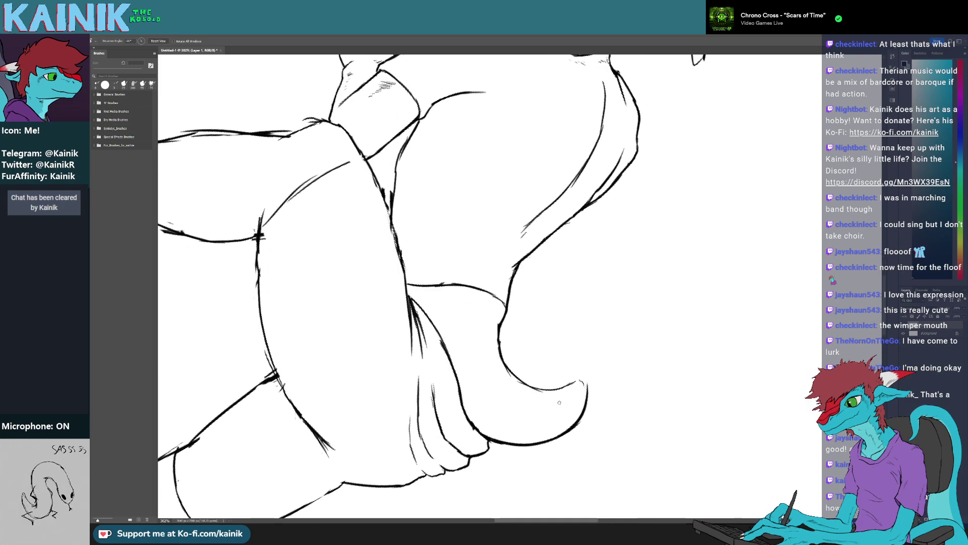
pyautogui.scroll(3, 496, 353)
pyautogui.moveTo(502, 301)
pyautogui.mouseDown()
pyautogui.moveTo(511, 293)
pyautogui.moveTo(500, 319)
pyautogui.mouseUp()
pyautogui.press('b')
pyautogui.press('r')
pyautogui.moveTo(499, 404)
pyautogui.mouseDown()
pyautogui.moveTo(523, 406)
pyautogui.moveTo(483, 388)
pyautogui.mouseUp()
pyautogui.press('e')
pyautogui.moveTo(499, 311)
pyautogui.mouseDown()
pyautogui.moveTo(503, 304)
pyautogui.moveTo(499, 314)
pyautogui.mouseUp()
pyautogui.press('b')
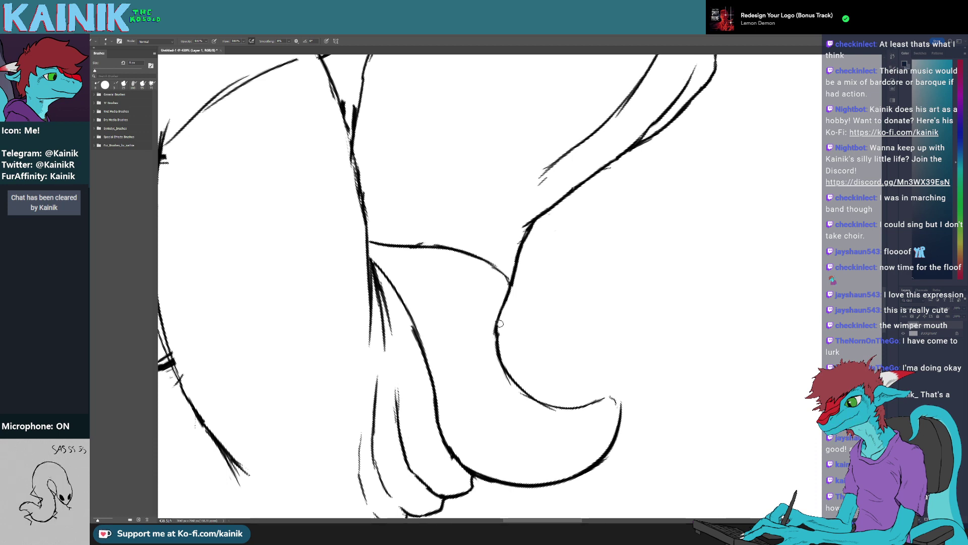
# Erase the back outline around the hem corner and redraw it so the hem meets the tail base cleanly
pyautogui.press('r')
pyautogui.moveTo(501, 287); pyautogui.dragTo(543, 249)
pyautogui.press('e')
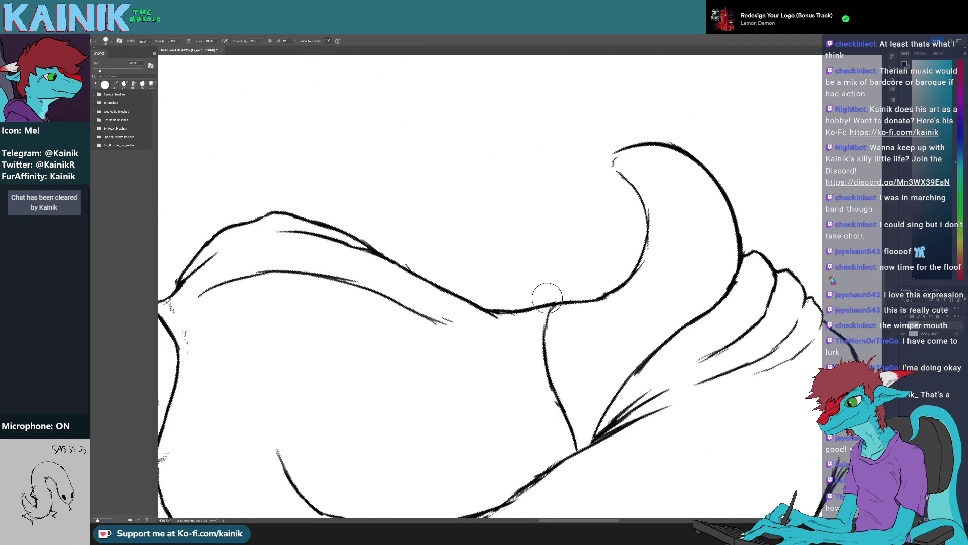
pyautogui.press('b')
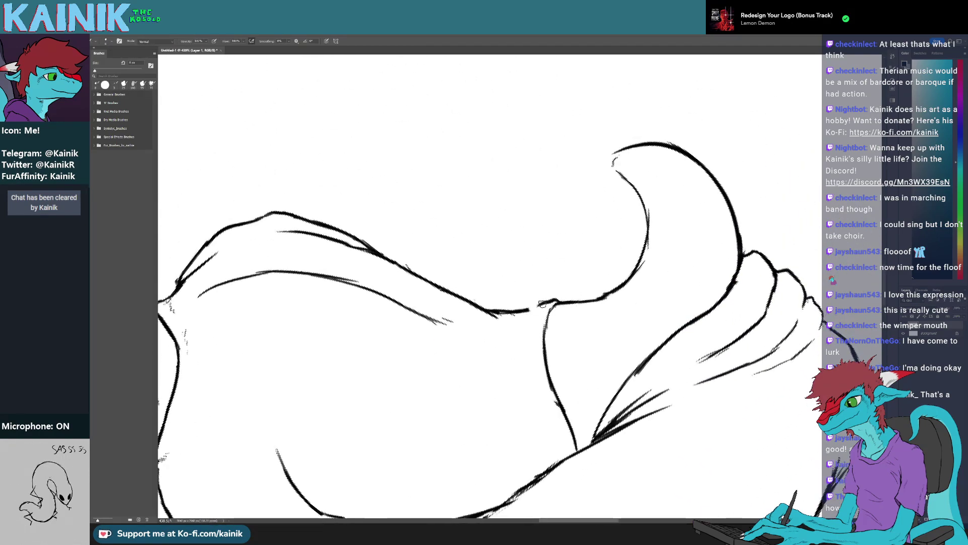
pyautogui.press('r')
pyautogui.moveTo(543, 303); pyautogui.dragTo(592, 413)
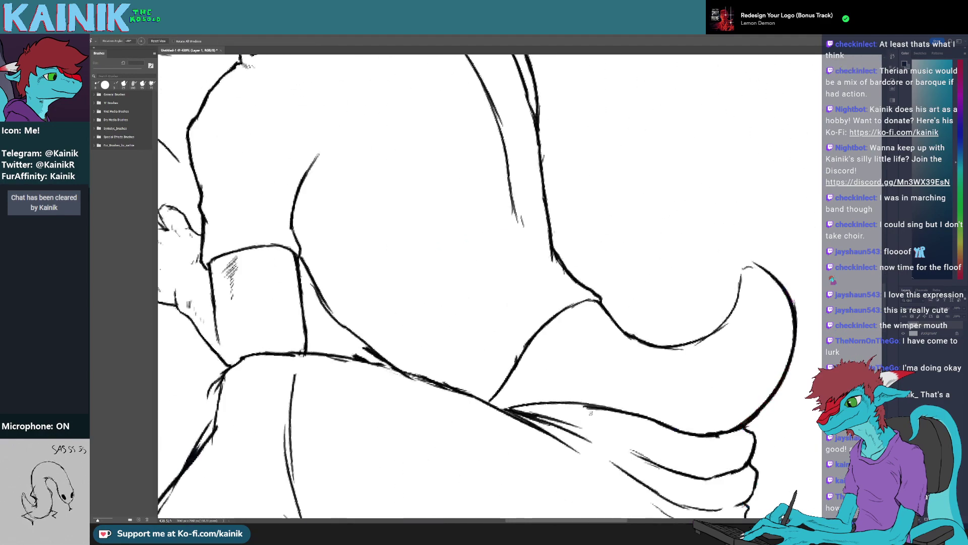
# Thicken the shirt hem line between the thigh and the back outline
pyautogui.press('b')
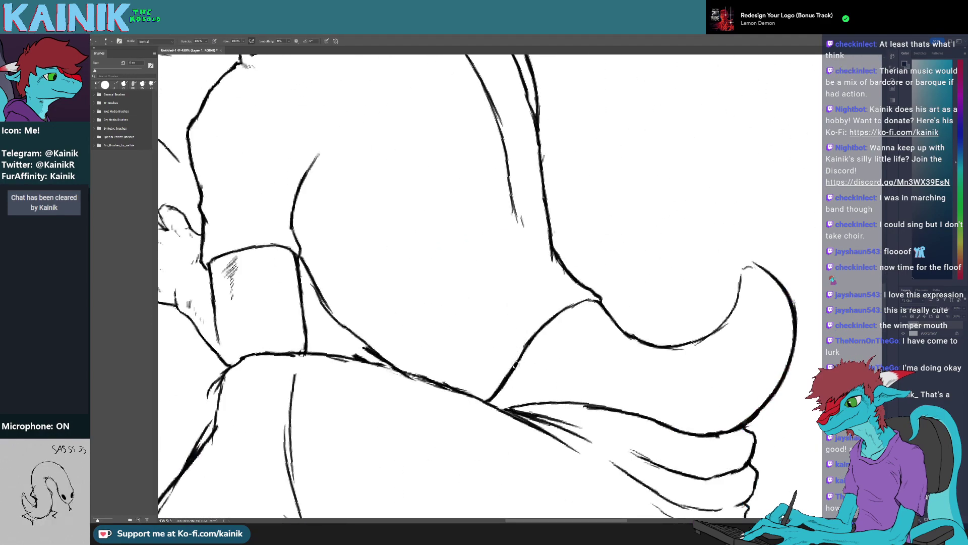
pyautogui.press('r')
pyautogui.moveTo(562, 309); pyautogui.dragTo(505, 283)
pyautogui.press('e')
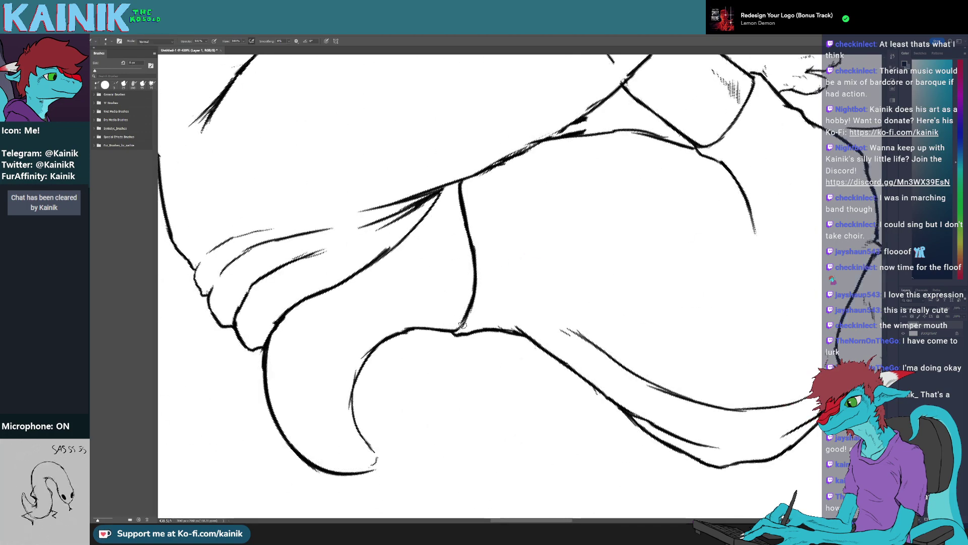
# Clean up the shirt hem corner at the lower back and the nearby end of the inner back fold
pyautogui.press('e')
pyautogui.press('r')
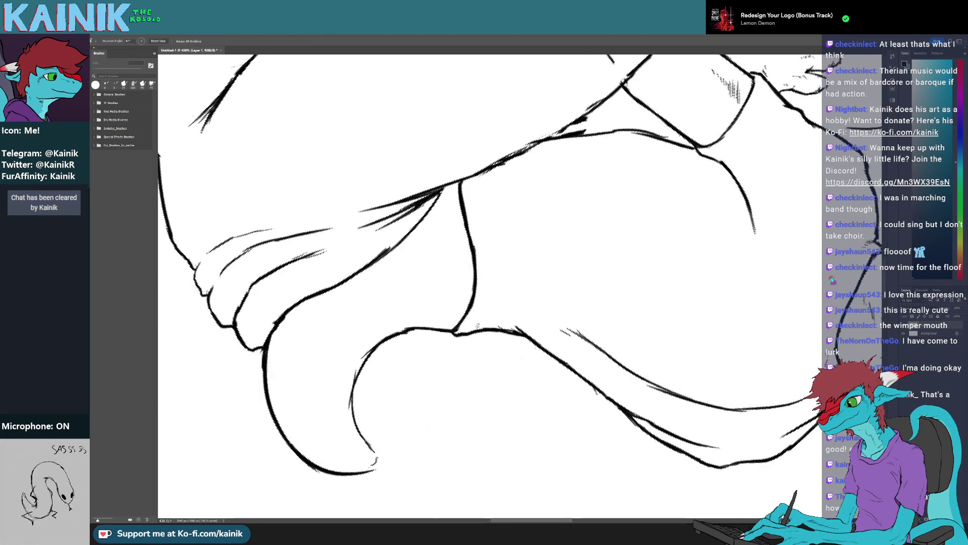
pyautogui.moveTo(479, 305)
pyautogui.mouseDown()
pyautogui.moveTo(580, 288)
pyautogui.moveTo(585, 276)
pyautogui.moveTo(613, 293)
pyautogui.moveTo(560, 361)
pyautogui.moveTo(521, 350)
pyautogui.mouseUp()
pyautogui.press('e')
pyautogui.press('b')
pyautogui.press('r')
pyautogui.press('e')
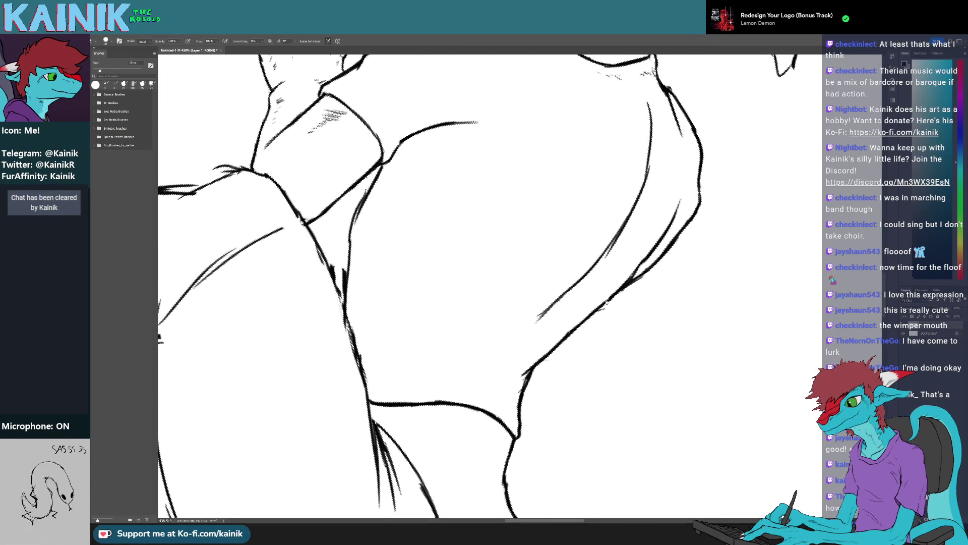
pyautogui.moveTo(630, 288)
pyautogui.mouseDown()
pyautogui.moveTo(562, 371)
pyautogui.moveTo(515, 382)
pyautogui.mouseUp()
pyautogui.press('r')
pyautogui.press('e')
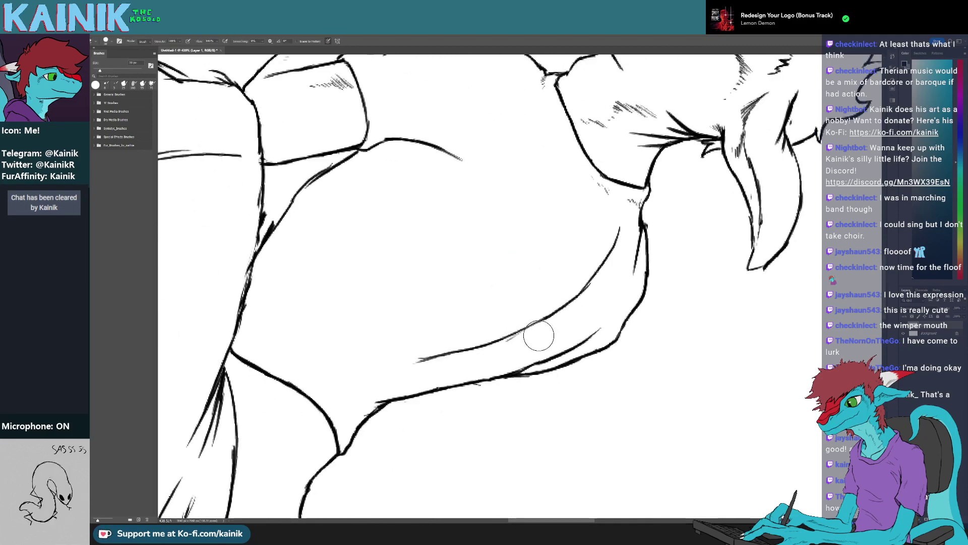
# Trim and redraw the ends of the inner fold line running along the back so they taper
pyautogui.press('r')
pyautogui.moveTo(588, 242)
pyautogui.mouseDown()
pyautogui.moveTo(429, 283)
pyautogui.moveTo(452, 377)
pyautogui.mouseUp()
pyautogui.press('e')
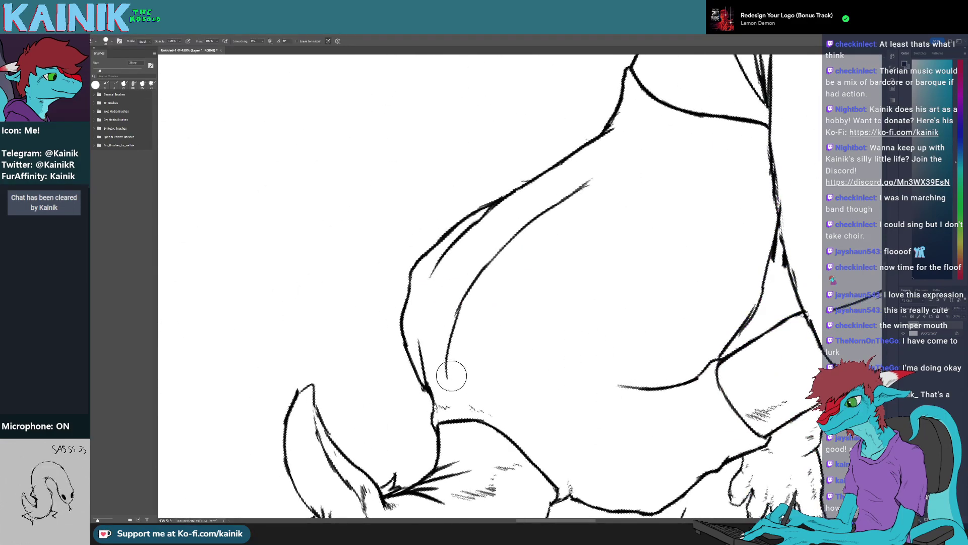
pyautogui.press('b')
pyautogui.moveTo(451, 338)
pyautogui.mouseDown()
pyautogui.moveTo(445, 361)
pyautogui.moveTo(533, 311)
pyautogui.moveTo(520, 328)
pyautogui.mouseUp()
pyautogui.press('r')
pyautogui.press('b')
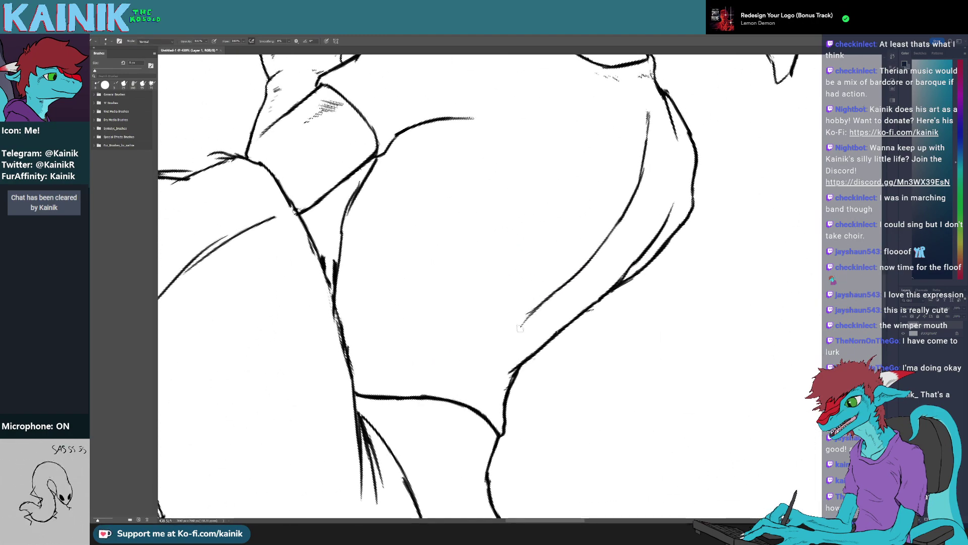
# Erase the rough belly line between the sleeve cuff and the thigh and redraw it as a cleaner line
pyautogui.moveTo(460, 278)
pyautogui.mouseDown()
pyautogui.moveTo(476, 411)
pyautogui.moveTo(578, 356)
pyautogui.mouseUp()
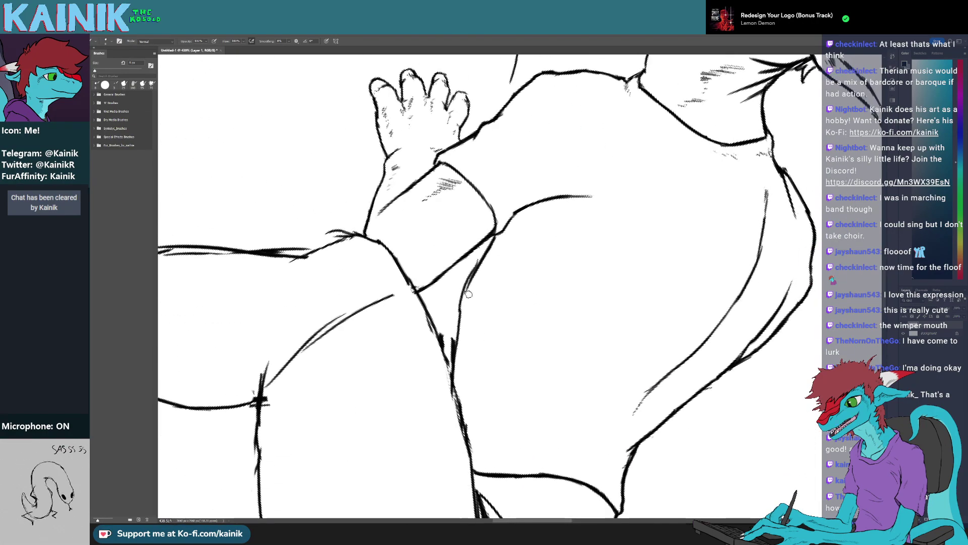
pyautogui.press('e')
pyautogui.moveTo(474, 295); pyautogui.dragTo(485, 252)
pyautogui.press('b')
pyautogui.moveTo(464, 256)
pyautogui.mouseDown()
pyautogui.moveTo(507, 227)
pyautogui.moveTo(479, 265)
pyautogui.mouseUp()
pyautogui.press('e')
pyautogui.moveTo(468, 308)
pyautogui.mouseDown()
pyautogui.moveTo(497, 253)
pyautogui.moveTo(470, 295)
pyautogui.mouseUp()
pyautogui.press('b')
pyautogui.moveTo(513, 233); pyautogui.dragTo(458, 320)
# Clean and strengthen the thigh's upper outline from the sleeve cuff to the shirt hem
pyautogui.press('r')
pyautogui.moveTo(450, 324)
pyautogui.mouseDown()
pyautogui.moveTo(672, 329)
pyautogui.moveTo(696, 348)
pyautogui.mouseUp()
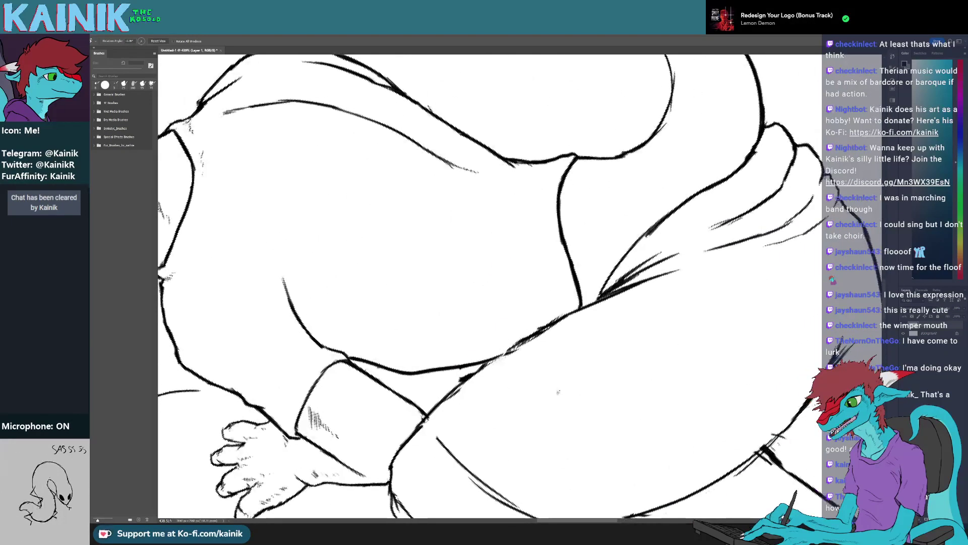
pyautogui.moveTo(431, 408); pyautogui.dragTo(569, 316)
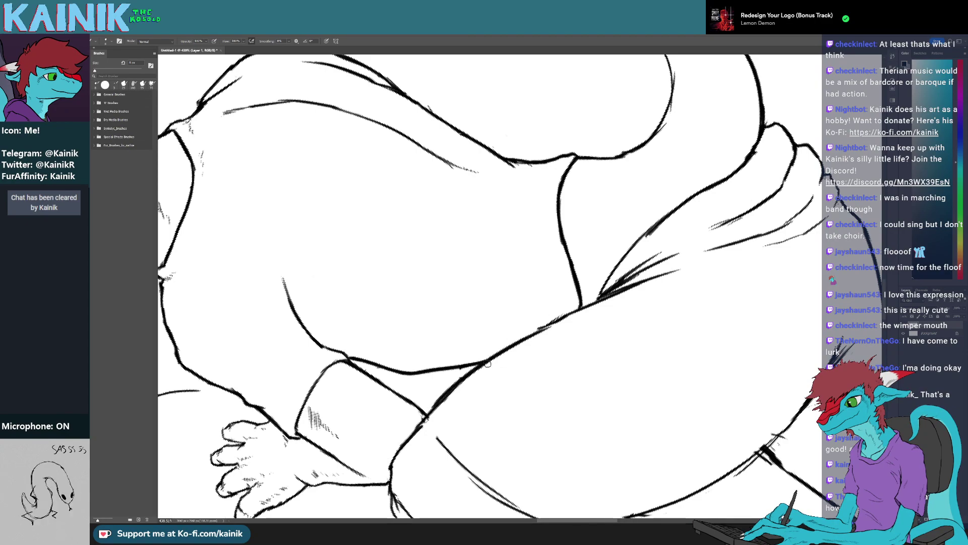
pyautogui.moveTo(487, 363); pyautogui.dragTo(582, 310)
# Lighten the rough rounded form below the muzzle and sketch curved fold marks inside it
pyautogui.press('r')
pyautogui.moveTo(595, 353)
pyautogui.mouseDown()
pyautogui.moveTo(562, 410)
pyautogui.moveTo(439, 281)
pyautogui.mouseUp()
pyautogui.moveTo(542, 99)
pyautogui.mouseDown()
pyautogui.moveTo(417, 393)
pyautogui.moveTo(365, 447)
pyautogui.mouseUp()
pyautogui.press('e')
pyautogui.moveTo(480, 241); pyautogui.dragTo(477, 323)
pyautogui.press('r')
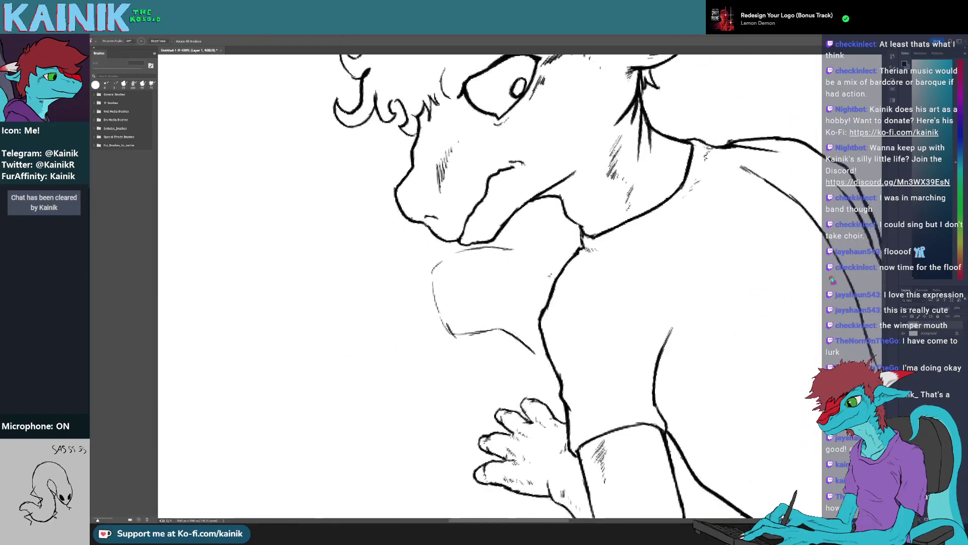
pyautogui.press('b')
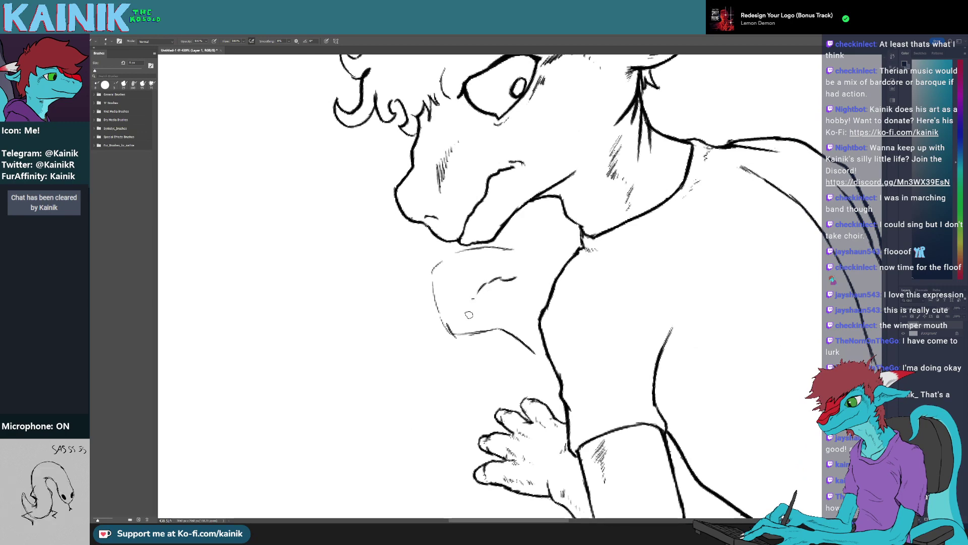
pyautogui.moveTo(512, 321); pyautogui.dragTo(522, 328)
# Darken both sides of the rounded form and connect them to the chest outline
pyautogui.press('r')
pyautogui.moveTo(524, 343); pyautogui.dragTo(472, 318)
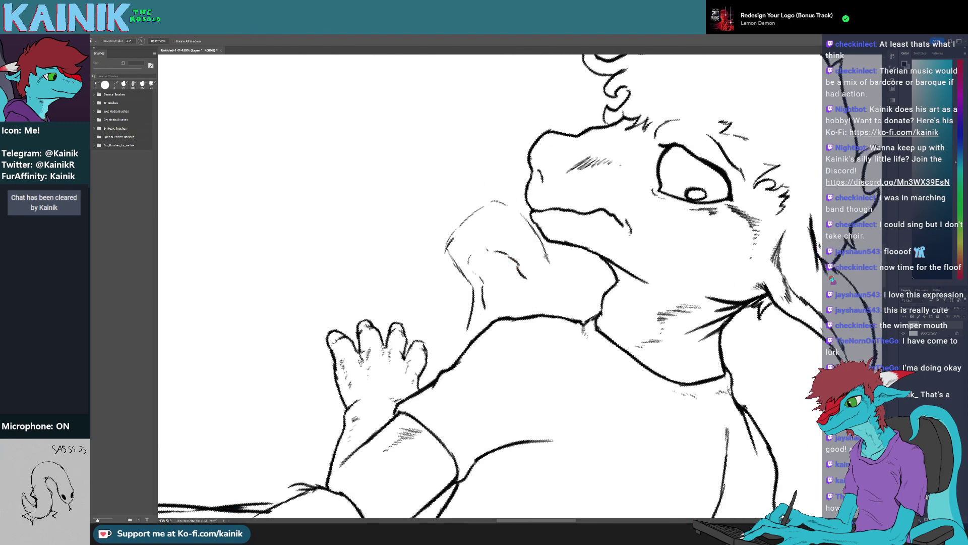
pyautogui.press('b')
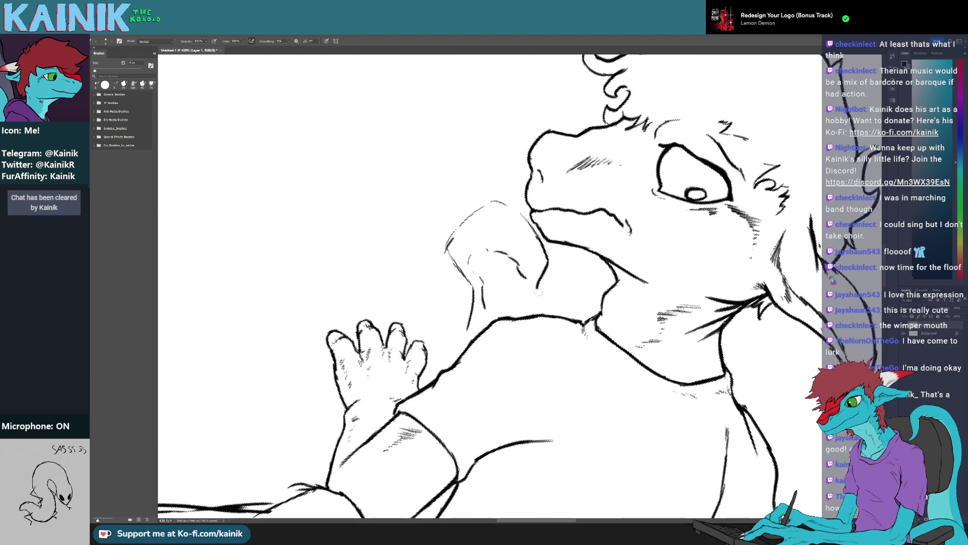
pyautogui.press('r')
pyautogui.moveTo(539, 344); pyautogui.dragTo(511, 342)
pyautogui.press('e')
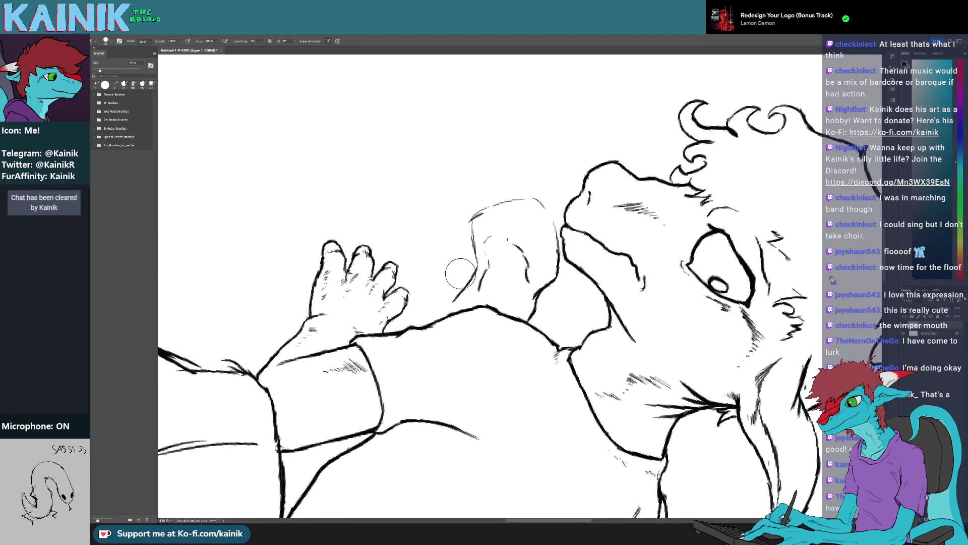
pyautogui.press('b')
pyautogui.moveTo(460, 274)
pyautogui.mouseDown()
pyautogui.moveTo(460, 286)
pyautogui.moveTo(459, 271)
pyautogui.moveTo(535, 283)
pyautogui.mouseUp()
pyautogui.press('r')
pyautogui.press('b')
# Erase the faint edge of the rounded form nearest the muzzle and redraw it as a bold curve
pyautogui.press('e')
pyautogui.moveTo(587, 265)
pyautogui.mouseDown()
pyautogui.moveTo(573, 288)
pyautogui.moveTo(592, 256)
pyautogui.mouseUp()
pyautogui.press('r')
pyautogui.moveTo(560, 282)
pyautogui.mouseDown()
pyautogui.moveTo(513, 326)
pyautogui.moveTo(558, 300)
pyautogui.mouseUp()
pyautogui.press('e')
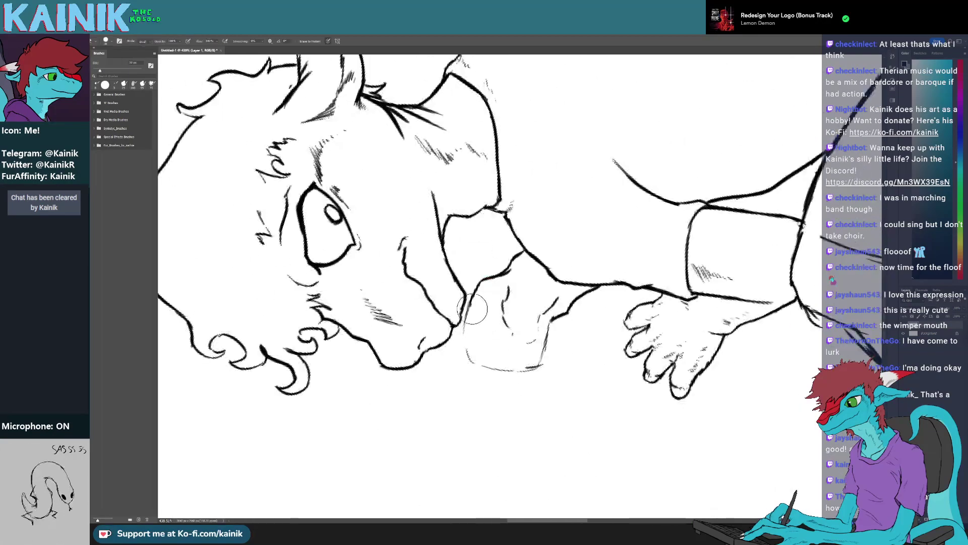
pyautogui.moveTo(476, 328); pyautogui.dragTo(475, 350)
pyautogui.press('b')
pyautogui.moveTo(480, 283)
pyautogui.mouseDown()
pyautogui.moveTo(467, 325)
pyautogui.moveTo(472, 375)
pyautogui.mouseUp()
pyautogui.press('r')
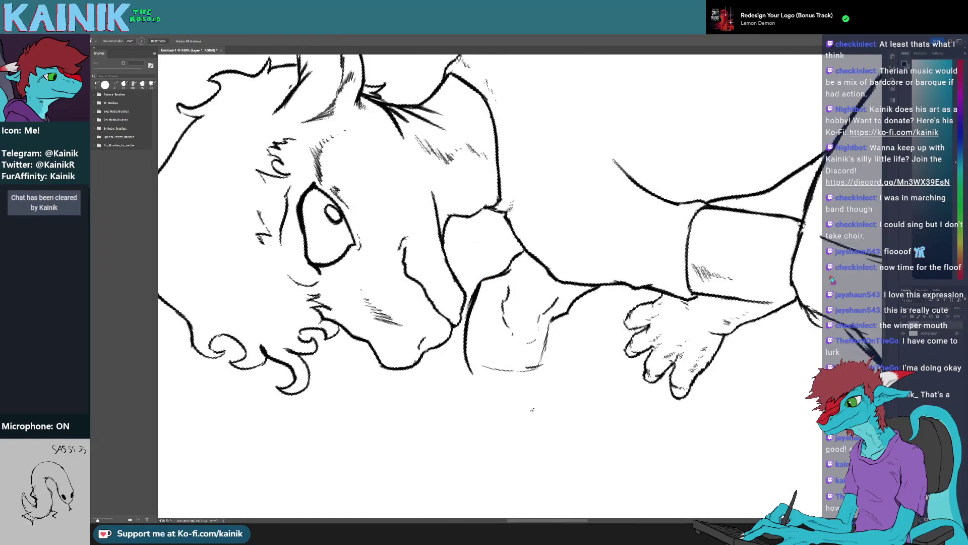
# Draw the round outer end of the form below the muzzle and close it onto the lower edge
pyautogui.moveTo(532, 409); pyautogui.dragTo(424, 341)
pyautogui.press('e')
pyautogui.moveTo(420, 293); pyautogui.dragTo(449, 333)
pyautogui.press('b')
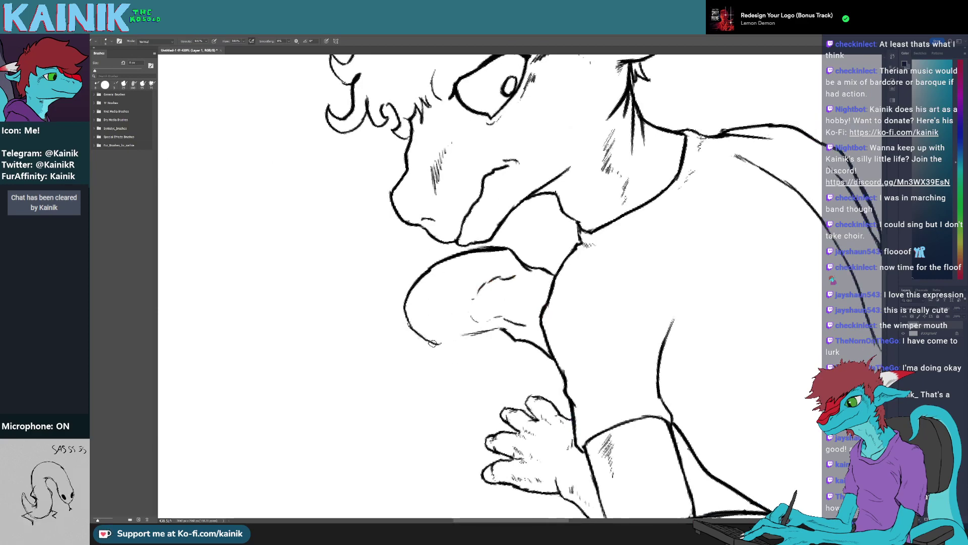
pyautogui.moveTo(433, 344); pyautogui.dragTo(471, 339)
pyautogui.press('r')
pyautogui.moveTo(428, 321); pyautogui.dragTo(454, 359)
pyautogui.press('b')
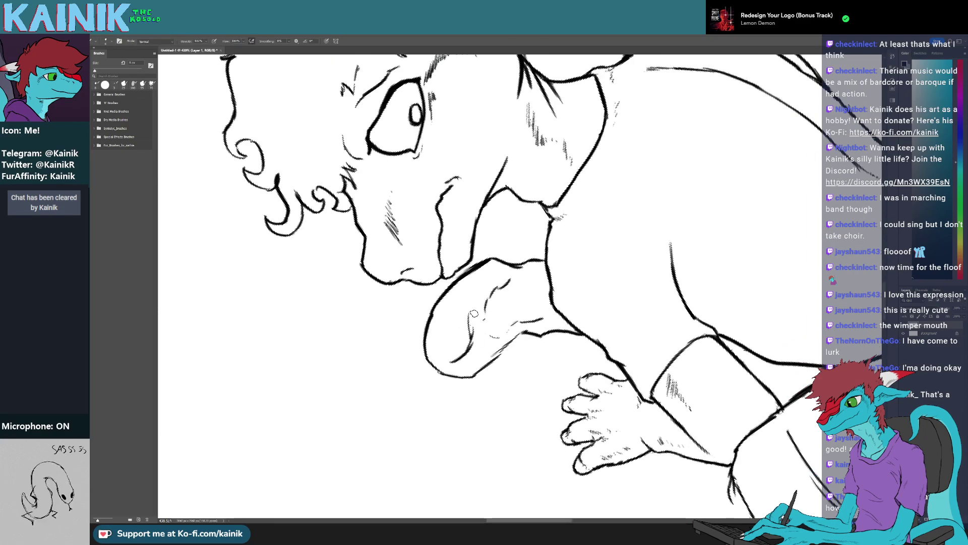
# Sketch creases and an inner contour inside the rounded form below the muzzle
pyautogui.press('b')
pyautogui.moveTo(470, 309)
pyautogui.mouseDown()
pyautogui.moveTo(457, 364)
pyautogui.moveTo(468, 330)
pyautogui.moveTo(448, 363)
pyautogui.moveTo(466, 323)
pyautogui.moveTo(454, 359)
pyautogui.moveTo(497, 364)
pyautogui.mouseUp()
pyautogui.press('e')
pyautogui.press('b')
pyautogui.press('r')
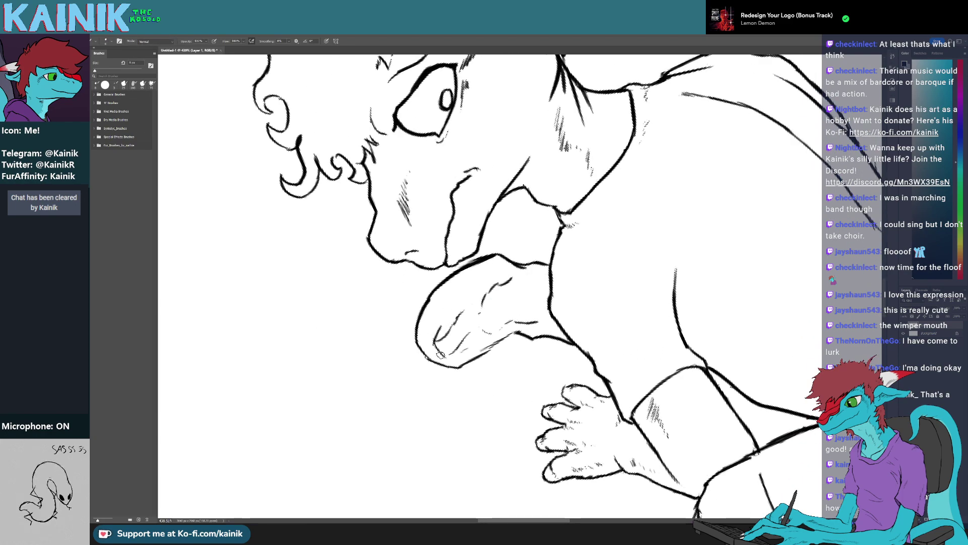
pyautogui.press('r')
pyautogui.moveTo(440, 355)
pyautogui.mouseDown()
pyautogui.moveTo(429, 285)
pyautogui.moveTo(454, 215)
pyautogui.moveTo(436, 246)
pyautogui.moveTo(459, 276)
pyautogui.mouseUp()
pyautogui.press('r')
pyautogui.press('r')
pyautogui.moveTo(454, 277)
pyautogui.mouseDown()
pyautogui.moveTo(469, 329)
pyautogui.moveTo(496, 352)
pyautogui.mouseUp()
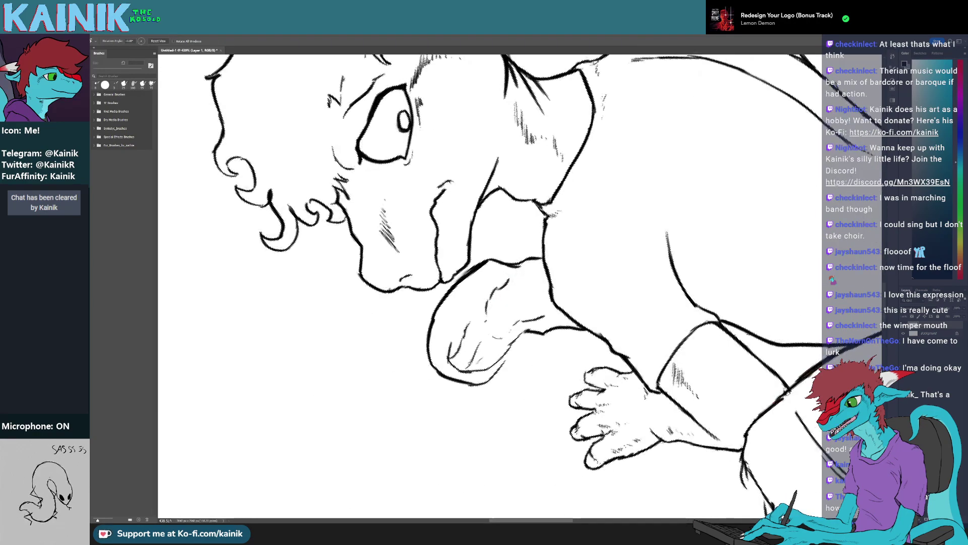
# Erase the form's outer end and redraw its outline farther out, leaving a rim around the inner contour
pyautogui.press('e')
pyautogui.moveTo(444, 379)
pyautogui.mouseDown()
pyautogui.moveTo(486, 394)
pyautogui.moveTo(402, 312)
pyautogui.moveTo(480, 384)
pyautogui.moveTo(474, 374)
pyautogui.mouseUp()
pyautogui.press('r')
pyautogui.press('r')
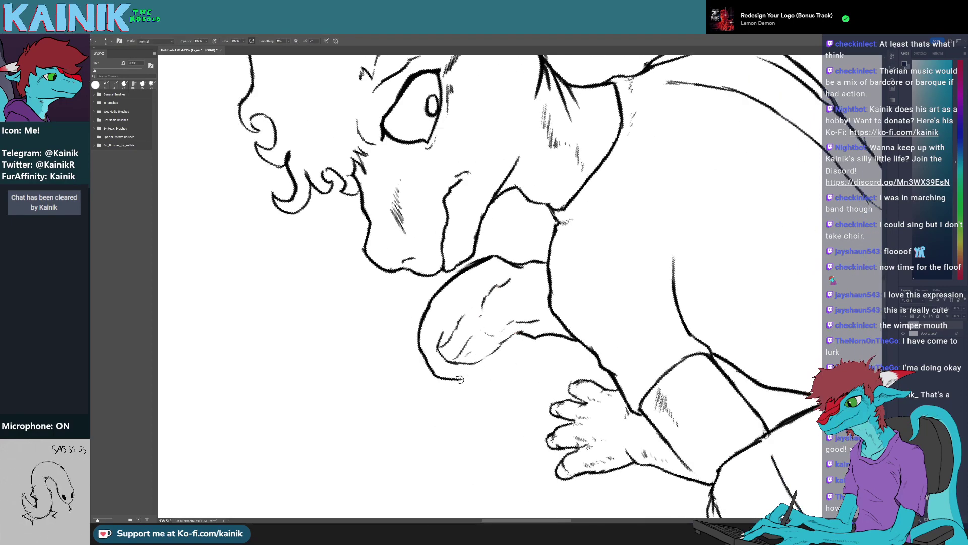
pyautogui.press('r')
pyautogui.moveTo(522, 337)
pyautogui.mouseDown()
pyautogui.moveTo(470, 277)
pyautogui.moveTo(488, 246)
pyautogui.mouseUp()
# Complete the enlarged lower outline of the rounded form and rejoin it to the edge near the chest
pyautogui.press('space')
pyautogui.moveTo(497, 215)
pyautogui.mouseDown()
pyautogui.moveTo(469, 280)
pyautogui.moveTo(443, 280)
pyautogui.moveTo(504, 308)
pyautogui.mouseUp()
pyautogui.press('r')
pyautogui.moveTo(564, 321); pyautogui.dragTo(575, 320)
pyautogui.press('r')
pyautogui.moveTo(578, 322); pyautogui.dragTo(585, 282)
pyautogui.press('space')
pyautogui.moveTo(569, 307)
pyautogui.mouseDown()
pyautogui.moveTo(469, 385)
pyautogui.moveTo(434, 313)
pyautogui.moveTo(444, 283)
pyautogui.mouseUp()
pyautogui.press('b')
pyautogui.press('r')
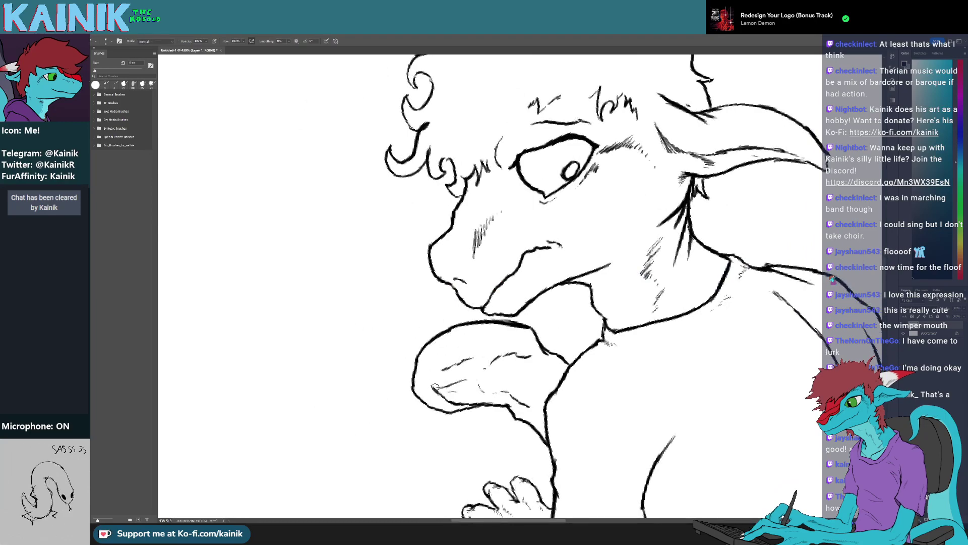
# Define the inner rim of the rounded form by erasing and redrawing its front and upper contour
pyautogui.press('r')
pyautogui.moveTo(480, 347)
pyautogui.mouseDown()
pyautogui.moveTo(457, 228)
pyautogui.moveTo(463, 245)
pyautogui.mouseUp()
pyautogui.press('r')
pyautogui.moveTo(461, 255)
pyautogui.mouseDown()
pyautogui.moveTo(458, 263)
pyautogui.moveTo(525, 352)
pyautogui.mouseUp()
pyautogui.press('space')
pyautogui.moveTo(487, 381)
pyautogui.mouseDown()
pyautogui.moveTo(506, 343)
pyautogui.moveTo(429, 419)
pyautogui.mouseUp()
pyautogui.press('e')
pyautogui.press('r')
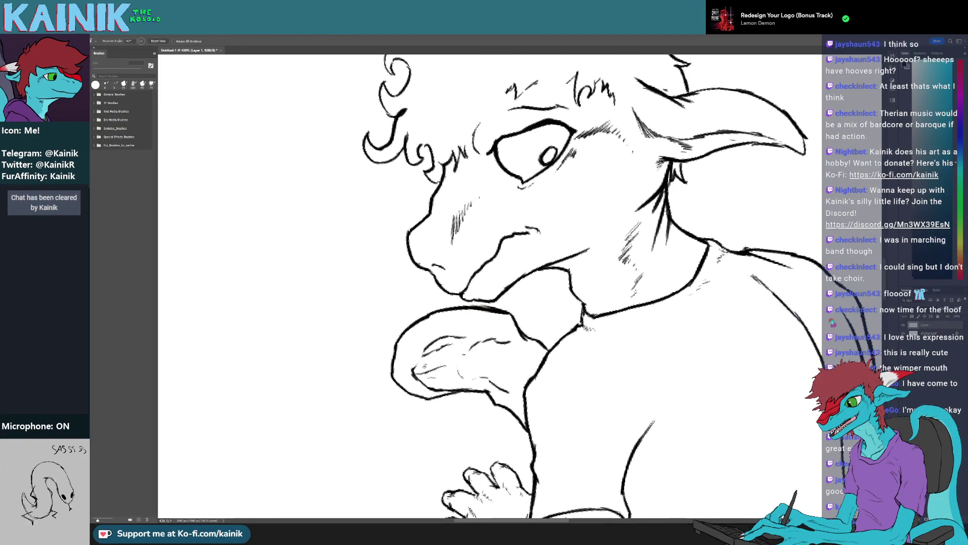
pyautogui.moveTo(422, 352); pyautogui.dragTo(438, 337)
pyautogui.press('b')
pyautogui.moveTo(413, 371); pyautogui.dragTo(434, 341)
# Erase the corner at the form's outer tip and redraw the side outline with a smoother curve
pyautogui.press('r')
pyautogui.moveTo(429, 353)
pyautogui.mouseDown()
pyautogui.moveTo(436, 211)
pyautogui.moveTo(418, 274)
pyautogui.moveTo(405, 237)
pyautogui.mouseUp()
pyautogui.press('e')
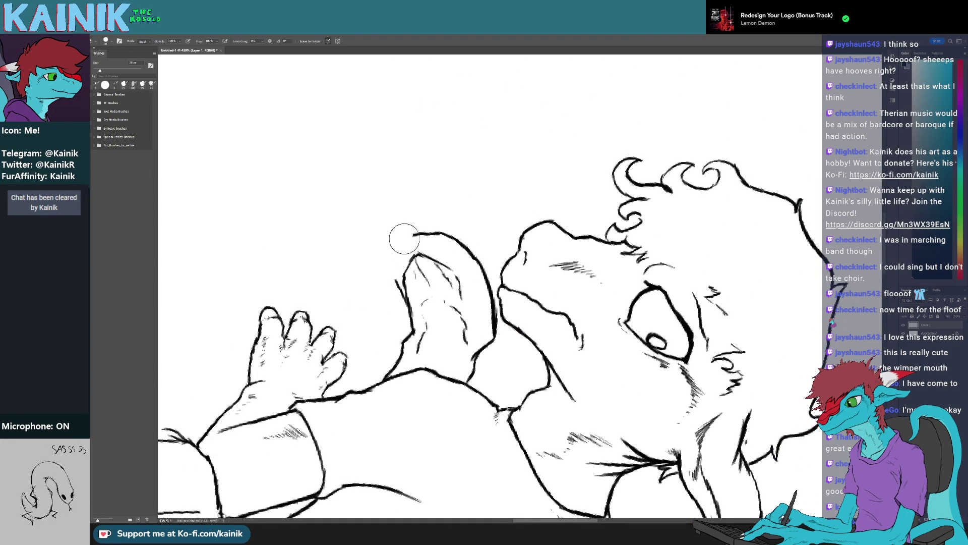
pyautogui.press('b')
pyautogui.moveTo(395, 270); pyautogui.dragTo(409, 236)
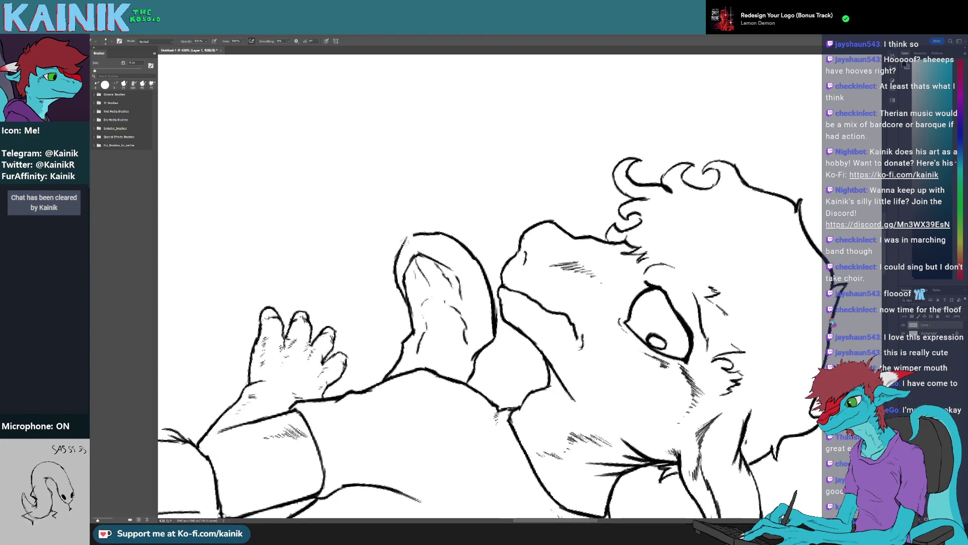
# Erase the form's edge facing the muzzle and replace the inner creases with a longer fold curve
pyautogui.press('r')
pyautogui.moveTo(343, 260)
pyautogui.mouseDown()
pyautogui.moveTo(340, 316)
pyautogui.moveTo(542, 404)
pyautogui.mouseUp()
pyautogui.press('e')
pyautogui.moveTo(589, 301)
pyautogui.mouseDown()
pyautogui.moveTo(537, 309)
pyautogui.moveTo(568, 309)
pyautogui.mouseUp()
pyautogui.press('b')
pyautogui.press('r')
pyautogui.moveTo(569, 309)
pyautogui.mouseDown()
pyautogui.moveTo(522, 339)
pyautogui.moveTo(458, 333)
pyautogui.moveTo(450, 372)
pyautogui.mouseUp()
pyautogui.press('b')
pyautogui.press('e')
pyautogui.press('b')
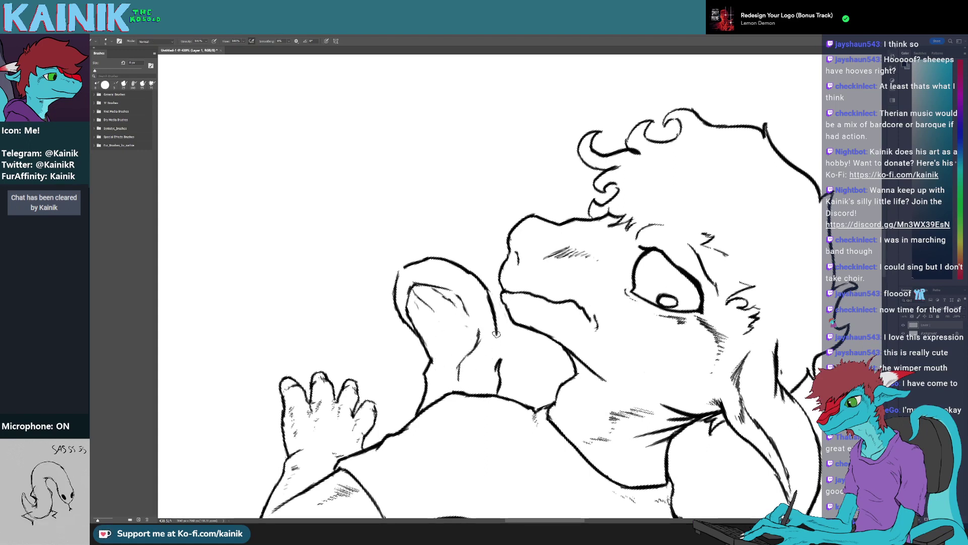
# Redraw the form's edge facing the muzzle as one continuous line down to the shirt
pyautogui.moveTo(496, 334); pyautogui.dragTo(497, 339)
pyautogui.press('e')
pyautogui.moveTo(498, 341)
pyautogui.mouseDown()
pyautogui.moveTo(496, 320)
pyautogui.moveTo(499, 362)
pyautogui.mouseUp()
pyautogui.press('b')
pyautogui.press('r')
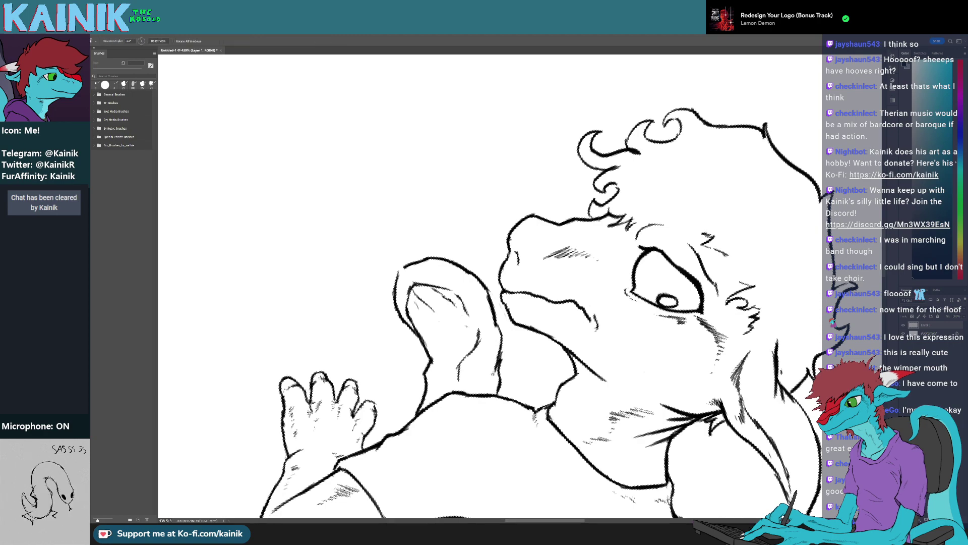
pyautogui.moveTo(535, 303); pyautogui.dragTo(570, 320)
pyautogui.press('r')
pyautogui.moveTo(570, 306)
pyautogui.mouseDown()
pyautogui.moveTo(541, 334)
pyautogui.moveTo(475, 326)
pyautogui.mouseUp()
pyautogui.press('e')
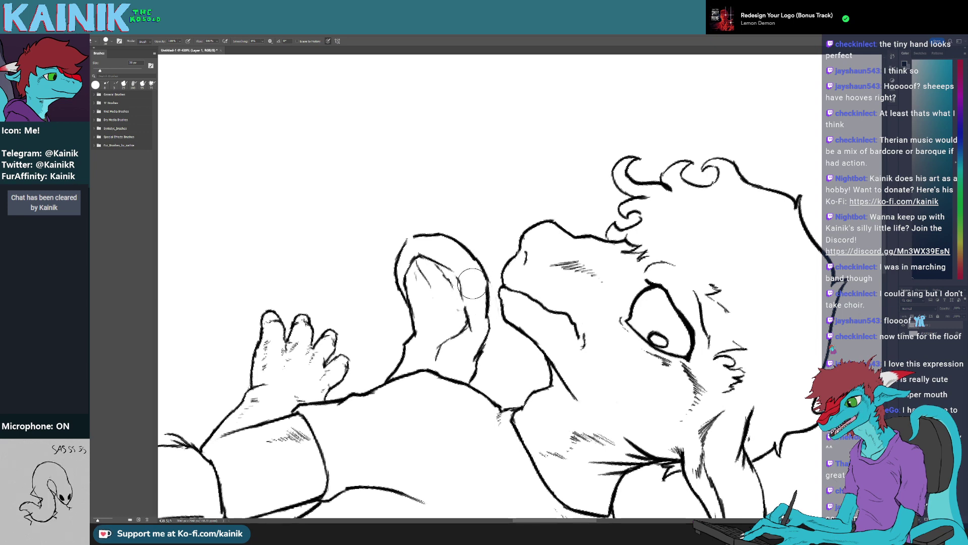
pyautogui.press('b')
pyautogui.moveTo(328, 246); pyautogui.dragTo(322, 279)
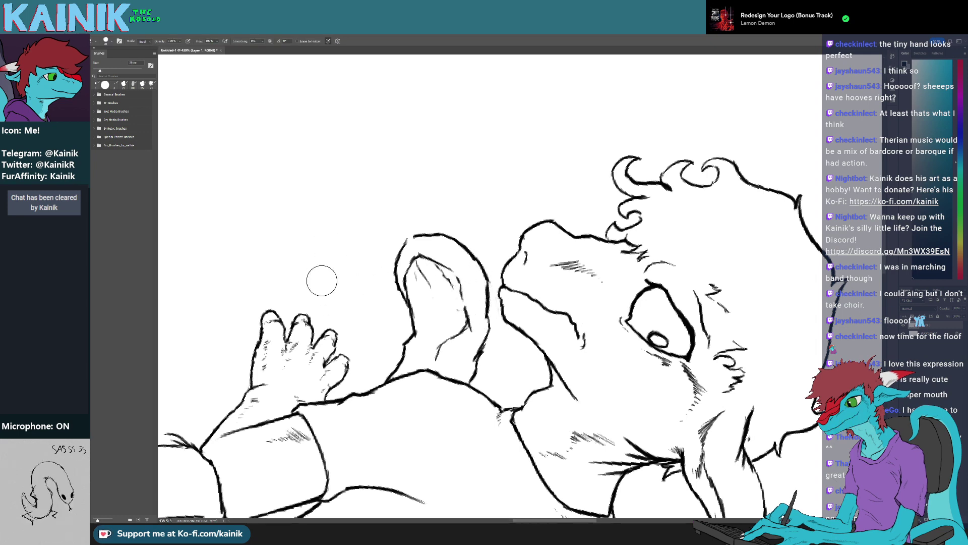
# Remove the inner fold beside the chest and rework the form's lower and upper edges at the shirt outline
pyautogui.press('b')
pyautogui.press('r')
pyautogui.moveTo(444, 318)
pyautogui.mouseDown()
pyautogui.moveTo(594, 335)
pyautogui.moveTo(559, 365)
pyautogui.moveTo(518, 364)
pyautogui.moveTo(510, 385)
pyautogui.moveTo(533, 356)
pyautogui.moveTo(481, 371)
pyautogui.mouseUp()
pyautogui.press('e')
pyautogui.press('b')
pyautogui.press('r')
pyautogui.press('b')
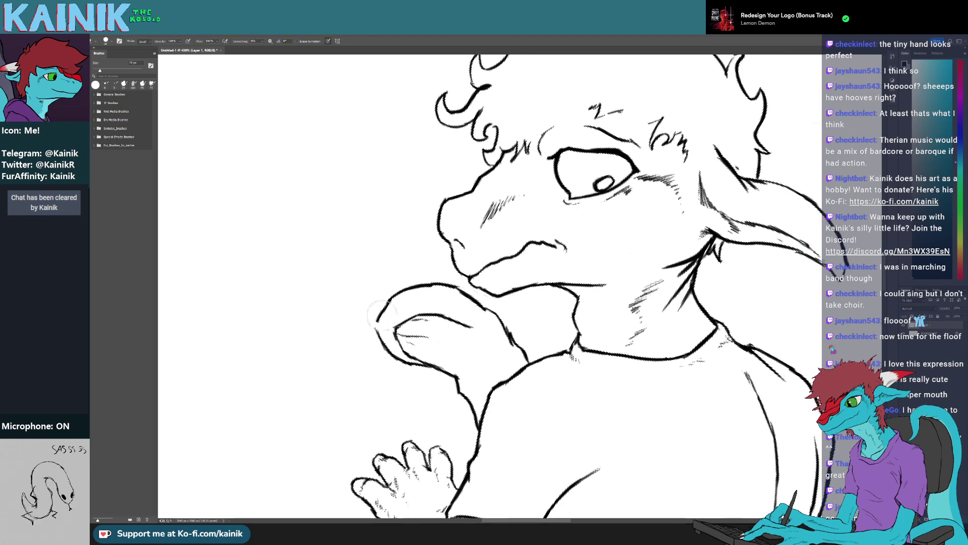
# Erase the outer tip of the rounded form and begin redrawing its curve
pyautogui.press('r')
pyautogui.moveTo(392, 296)
pyautogui.mouseDown()
pyautogui.moveTo(368, 363)
pyautogui.moveTo(484, 313)
pyautogui.mouseUp()
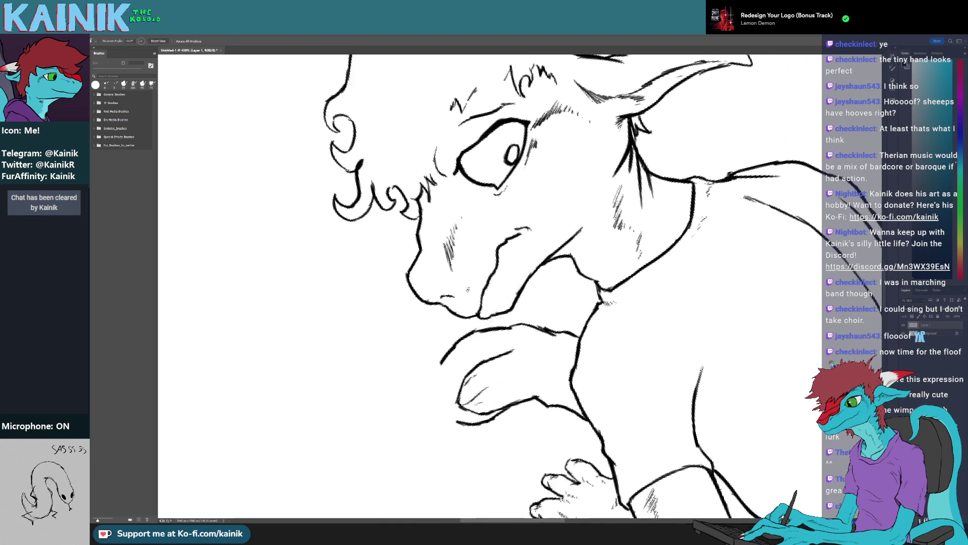
pyautogui.press('b')
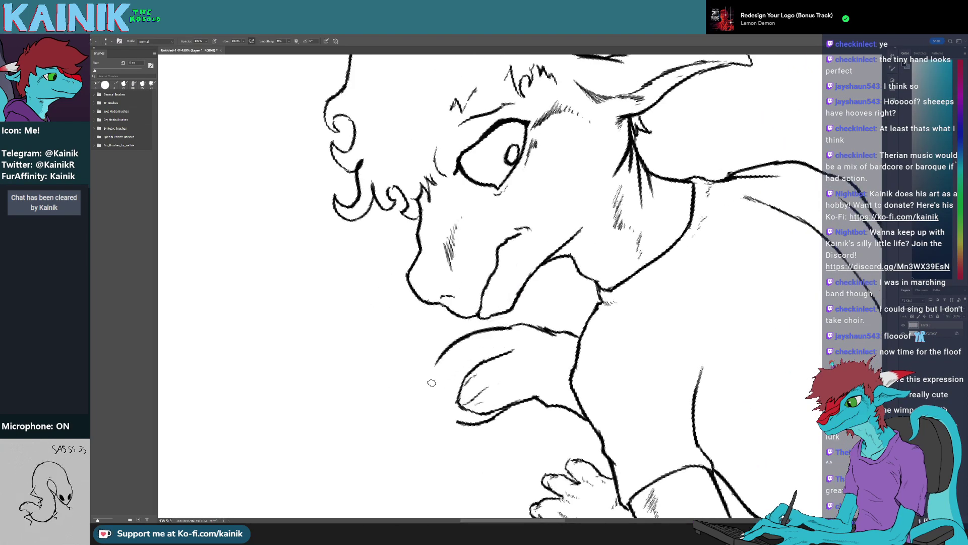
pyautogui.moveTo(431, 392); pyautogui.dragTo(447, 416)
# Finish the rounder outer tip, erase part of the lower edge and redraw the inner rim inside it
pyautogui.press('r')
pyautogui.moveTo(467, 435)
pyautogui.mouseDown()
pyautogui.moveTo(406, 433)
pyautogui.moveTo(381, 275)
pyautogui.moveTo(387, 216)
pyautogui.mouseUp()
pyautogui.press('b')
pyautogui.press('r')
pyautogui.press('b')
pyautogui.press('r')
pyautogui.moveTo(413, 278)
pyautogui.mouseDown()
pyautogui.moveTo(529, 426)
pyautogui.moveTo(395, 320)
pyautogui.moveTo(519, 409)
pyautogui.moveTo(543, 397)
pyautogui.moveTo(522, 401)
pyautogui.moveTo(412, 319)
pyautogui.mouseUp()
pyautogui.press('b')
pyautogui.press('r')
pyautogui.press('e')
pyautogui.press('b')
pyautogui.press('r')
pyautogui.press('e')
pyautogui.press('b')
pyautogui.press('r')
pyautogui.press('b')
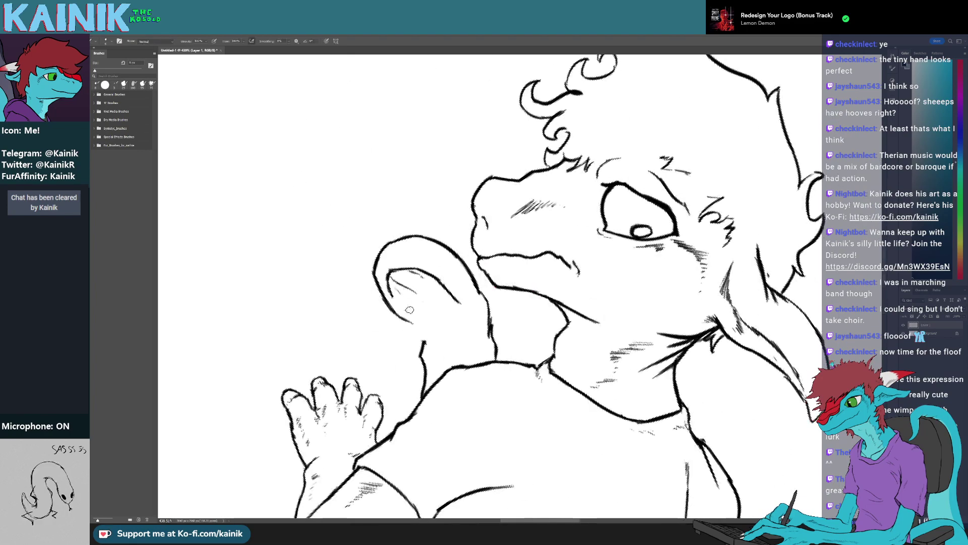
# Rework the inner rim of the rounded form below the muzzle and redraw its lower edge toward the shirt
pyautogui.press('r')
pyautogui.moveTo(434, 355)
pyautogui.mouseDown()
pyautogui.moveTo(617, 421)
pyautogui.moveTo(412, 454)
pyautogui.mouseUp()
pyautogui.moveTo(390, 346); pyautogui.dragTo(462, 412)
pyautogui.press('e')
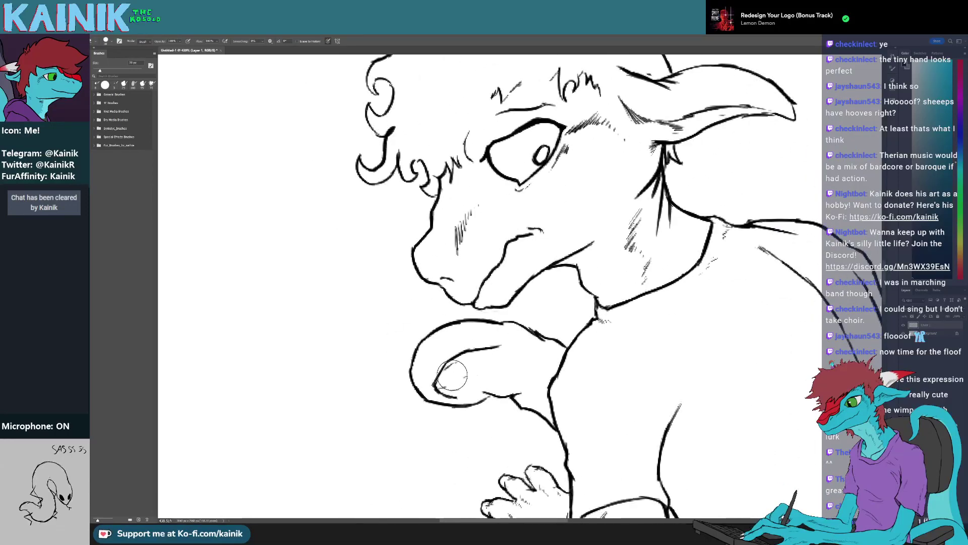
pyautogui.press('r')
pyautogui.moveTo(462, 376); pyautogui.dragTo(510, 427)
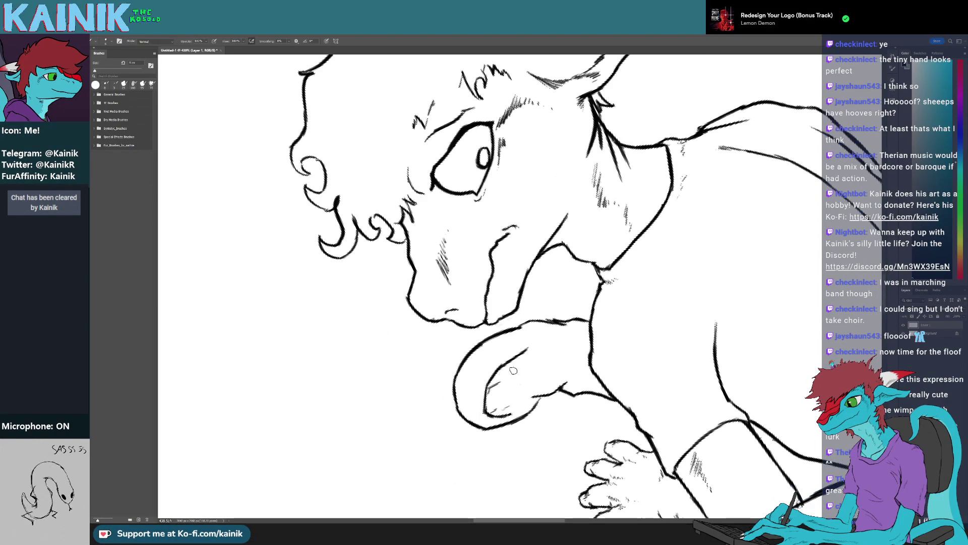
pyautogui.moveTo(500, 374)
pyautogui.mouseDown()
pyautogui.moveTo(474, 381)
pyautogui.moveTo(438, 366)
pyautogui.moveTo(481, 318)
pyautogui.mouseUp()
pyautogui.press('b')
pyautogui.press('r')
pyautogui.press('b')
pyautogui.press('b')
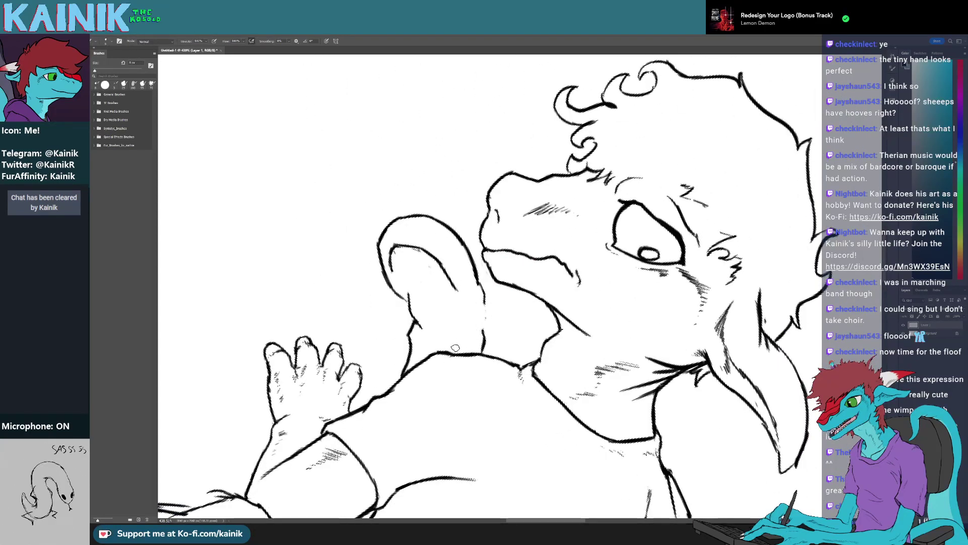
# Erase the form's edge facing the muzzle near the shirt and redraw it with an overlapping fold and a short crease
pyautogui.moveTo(456, 348)
pyautogui.mouseDown()
pyautogui.moveTo(468, 304)
pyautogui.moveTo(487, 334)
pyautogui.mouseUp()
pyautogui.press('r')
pyautogui.moveTo(499, 346)
pyautogui.mouseDown()
pyautogui.moveTo(528, 350)
pyautogui.moveTo(575, 260)
pyautogui.moveTo(581, 276)
pyautogui.mouseUp()
pyautogui.press('e')
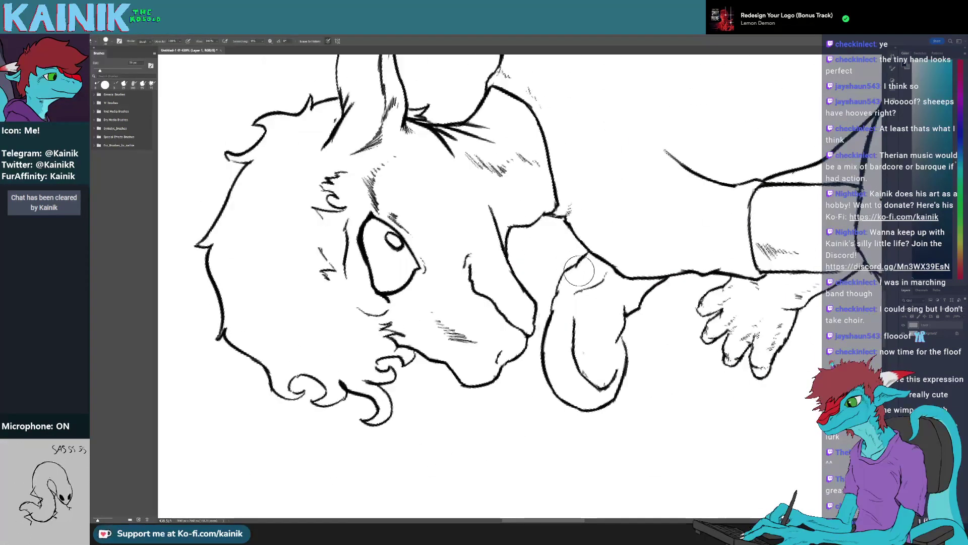
pyautogui.press('r')
pyautogui.moveTo(595, 320)
pyautogui.mouseDown()
pyautogui.moveTo(550, 388)
pyautogui.moveTo(465, 326)
pyautogui.moveTo(529, 330)
pyautogui.moveTo(567, 302)
pyautogui.mouseUp()
pyautogui.press('r')
pyautogui.press('r')
pyautogui.moveTo(564, 314)
pyautogui.mouseDown()
pyautogui.moveTo(559, 322)
pyautogui.moveTo(468, 284)
pyautogui.moveTo(548, 315)
pyautogui.moveTo(497, 325)
pyautogui.mouseUp()
pyautogui.press('r')
pyautogui.press('r')
pyautogui.press('e')
pyautogui.moveTo(443, 355); pyautogui.dragTo(429, 371)
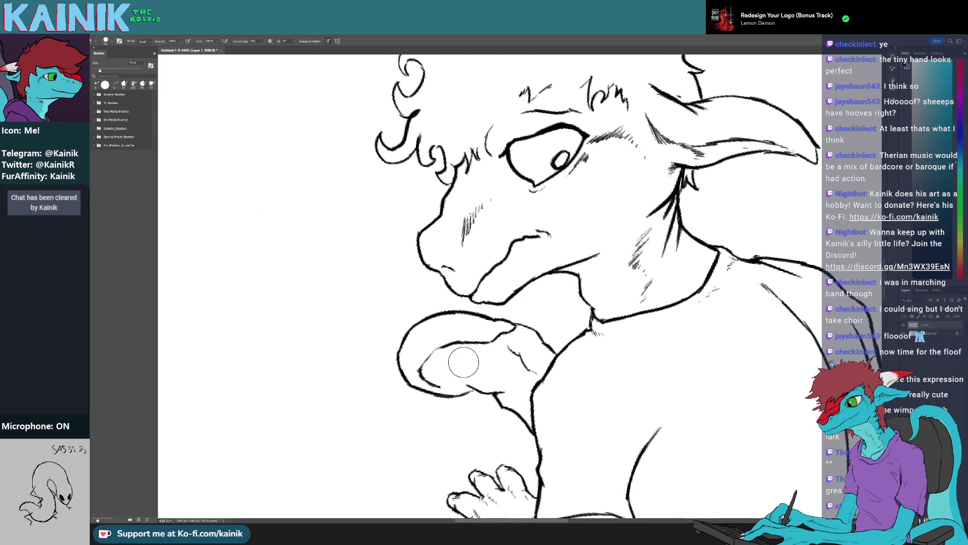
# Connect the form's inner rim to the overlapping fold and add light hatching inside the hollow
pyautogui.press('r')
pyautogui.moveTo(493, 438)
pyautogui.mouseDown()
pyautogui.moveTo(532, 444)
pyautogui.moveTo(489, 373)
pyautogui.moveTo(504, 396)
pyautogui.moveTo(527, 393)
pyautogui.mouseUp()
pyautogui.press('r')
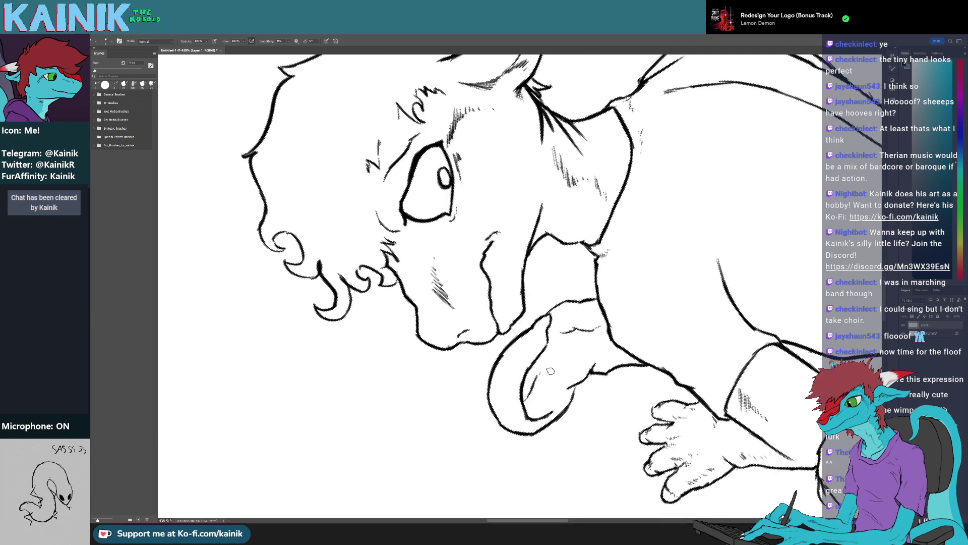
pyautogui.press('r')
pyautogui.moveTo(581, 347)
pyautogui.mouseDown()
pyautogui.moveTo(532, 374)
pyautogui.moveTo(458, 348)
pyautogui.mouseUp()
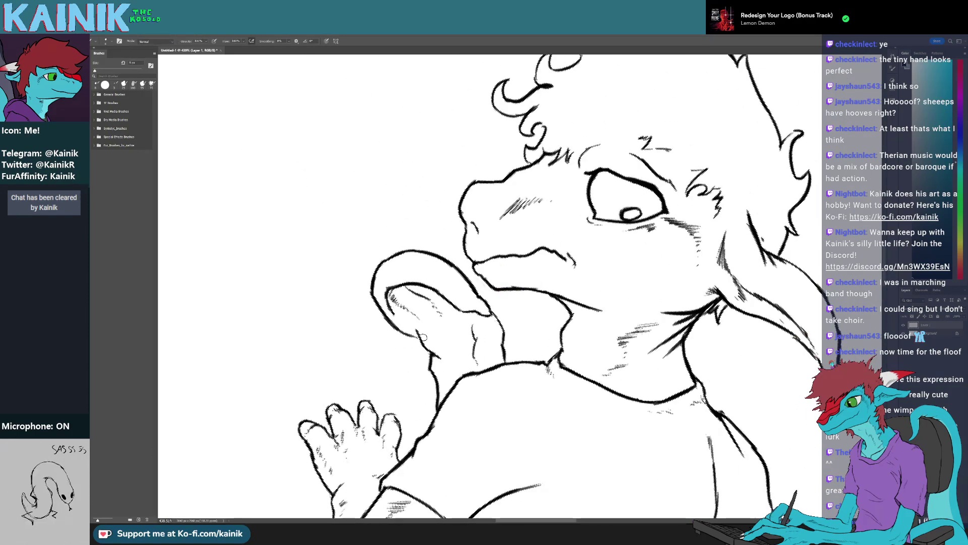
pyautogui.press('r')
pyautogui.moveTo(424, 337)
pyautogui.mouseDown()
pyautogui.moveTo(464, 371)
pyautogui.moveTo(453, 392)
pyautogui.moveTo(415, 334)
pyautogui.mouseUp()
pyautogui.press('r')
pyautogui.moveTo(404, 279); pyautogui.dragTo(412, 292)
# Extend the hatching inside the hollow and clean up the form's lower edge where it narrows toward the shirt
pyautogui.press('r')
pyautogui.moveTo(409, 293)
pyautogui.mouseDown()
pyautogui.moveTo(437, 359)
pyautogui.moveTo(488, 398)
pyautogui.moveTo(411, 293)
pyautogui.moveTo(428, 353)
pyautogui.moveTo(484, 376)
pyautogui.mouseUp()
pyautogui.press('r')
pyautogui.press('r')
pyautogui.press('e')
pyautogui.press('r')
pyautogui.press('e')
pyautogui.moveTo(519, 287)
pyautogui.mouseDown()
pyautogui.moveTo(509, 364)
pyautogui.moveTo(498, 376)
pyautogui.moveTo(563, 374)
pyautogui.moveTo(504, 382)
pyautogui.moveTo(429, 340)
pyautogui.moveTo(469, 322)
pyautogui.moveTo(564, 341)
pyautogui.moveTo(530, 360)
pyautogui.moveTo(494, 359)
pyautogui.mouseUp()
# Redraw the crease across the narrow part of the form with short branching strokes and trim it with the eraser
pyautogui.press('b')
pyautogui.press('r')
pyautogui.press('b')
pyautogui.press('r')
pyautogui.press('b')
pyautogui.press('r')
pyautogui.press('r')
pyautogui.press('b')
pyautogui.press('r')
pyautogui.press('e')
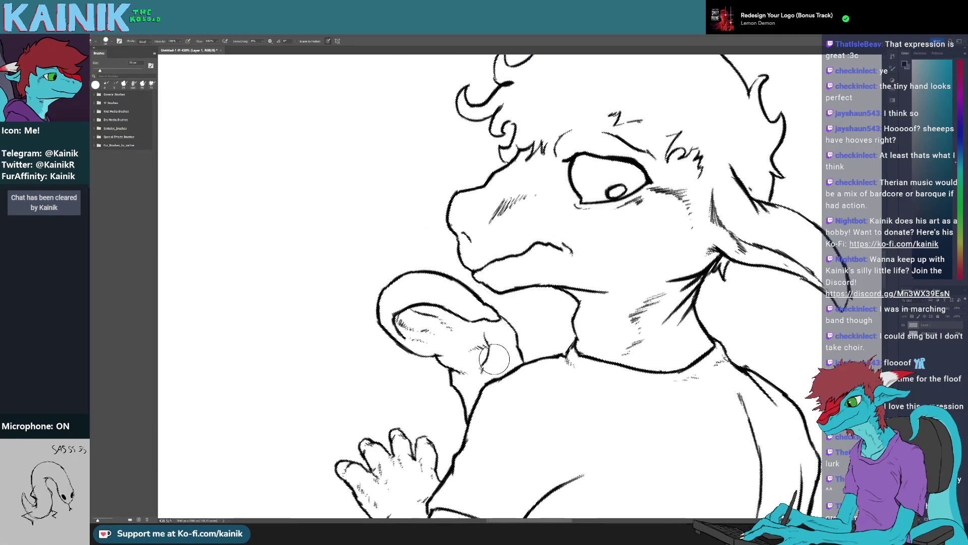
# Finish the crease from the overlapping fold and hatch the area between it and the shirt outline
pyautogui.press('b')
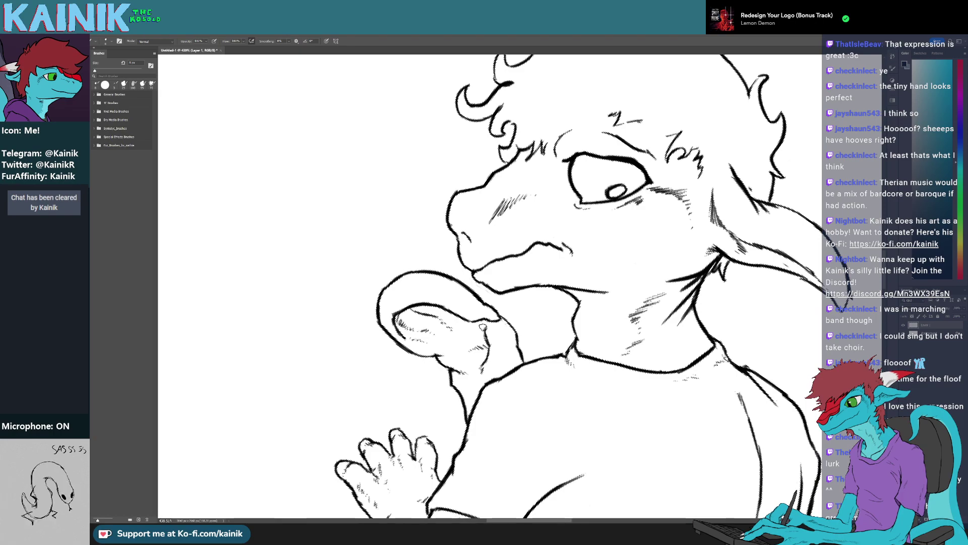
pyautogui.press('r')
pyautogui.moveTo(483, 327)
pyautogui.mouseDown()
pyautogui.moveTo(558, 266)
pyautogui.moveTo(509, 308)
pyautogui.moveTo(421, 348)
pyautogui.moveTo(520, 398)
pyautogui.moveTo(596, 389)
pyautogui.moveTo(421, 353)
pyautogui.moveTo(480, 393)
pyautogui.moveTo(586, 439)
pyautogui.mouseUp()
pyautogui.press('b')
pyautogui.press('r')
pyautogui.press('e')
pyautogui.press('r')
pyautogui.press('r')
pyautogui.press('b')
# Try to redraw the outer rim of the rounded form after erasing part of its curve
pyautogui.press('r')
pyautogui.moveTo(509, 364); pyautogui.dragTo(534, 364)
pyautogui.moveTo(536, 367)
pyautogui.mouseDown()
pyautogui.moveTo(534, 298)
pyautogui.moveTo(491, 375)
pyautogui.mouseUp()
pyautogui.press('e')
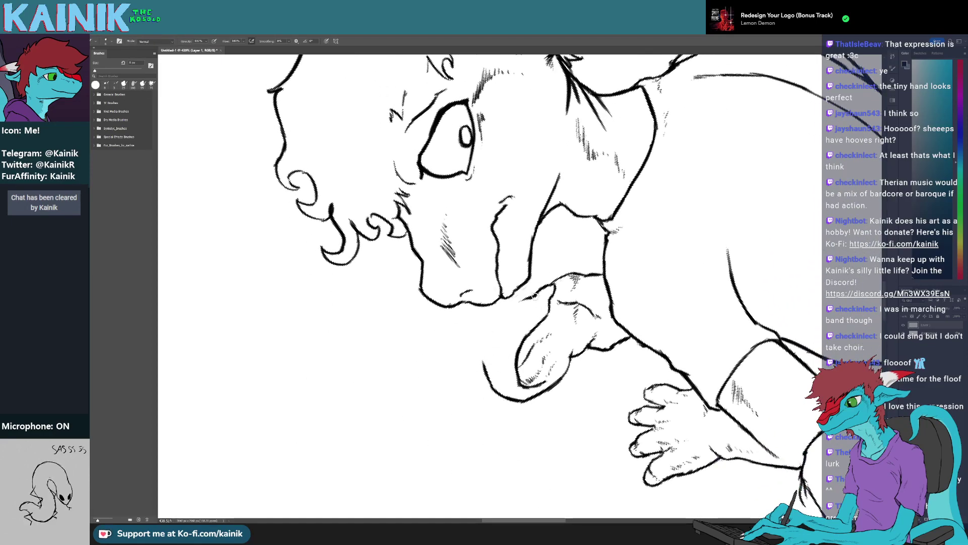
pyautogui.moveTo(539, 292); pyautogui.dragTo(473, 354)
pyautogui.press('r')
pyautogui.press('b')
pyautogui.moveTo(449, 340)
pyautogui.mouseDown()
pyautogui.moveTo(451, 320)
pyautogui.moveTo(445, 348)
pyautogui.moveTo(419, 272)
pyautogui.moveTo(420, 286)
pyautogui.mouseUp()
pyautogui.press('r')
pyautogui.press('e')
pyautogui.press('b')
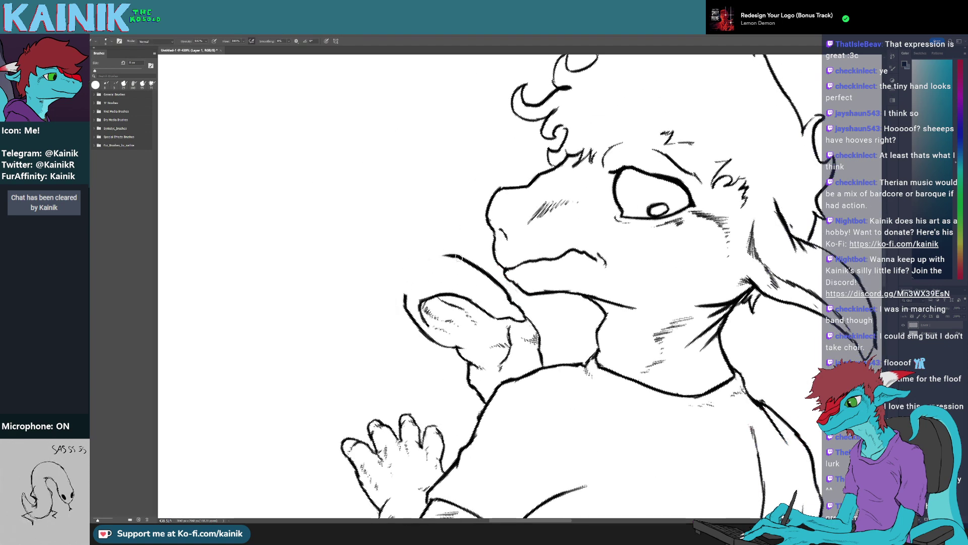
pyautogui.moveTo(459, 257); pyautogui.dragTo(412, 278)
# Undo the latest strokes on the form's outer rim
pyautogui.hotkey('ctrl', 'z')
pyautogui.press('r')
pyautogui.hotkey('ctrl', 'z')
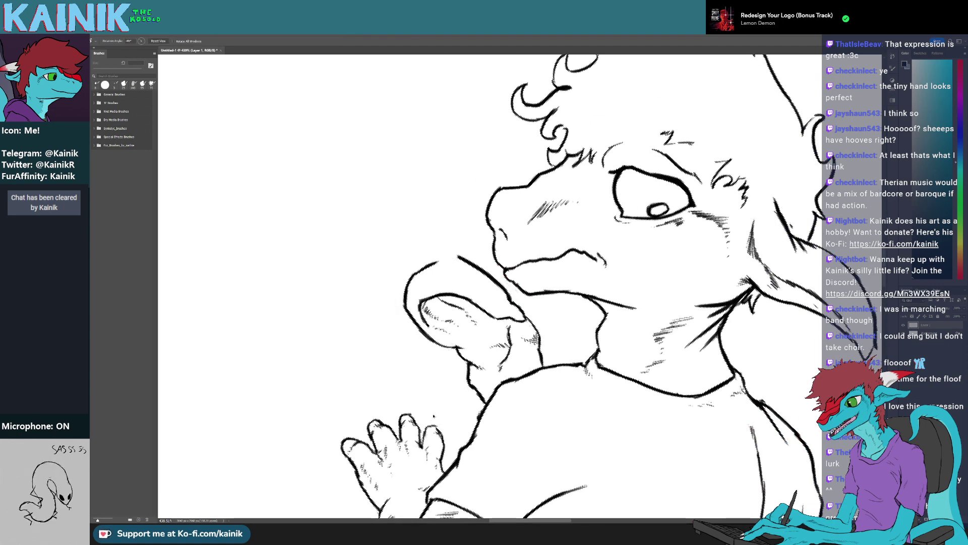
pyautogui.hotkey('ctrl', 'z')
pyautogui.hotkey('ctrl', 'z')
pyautogui.moveTo(437, 412); pyautogui.dragTo(580, 418)
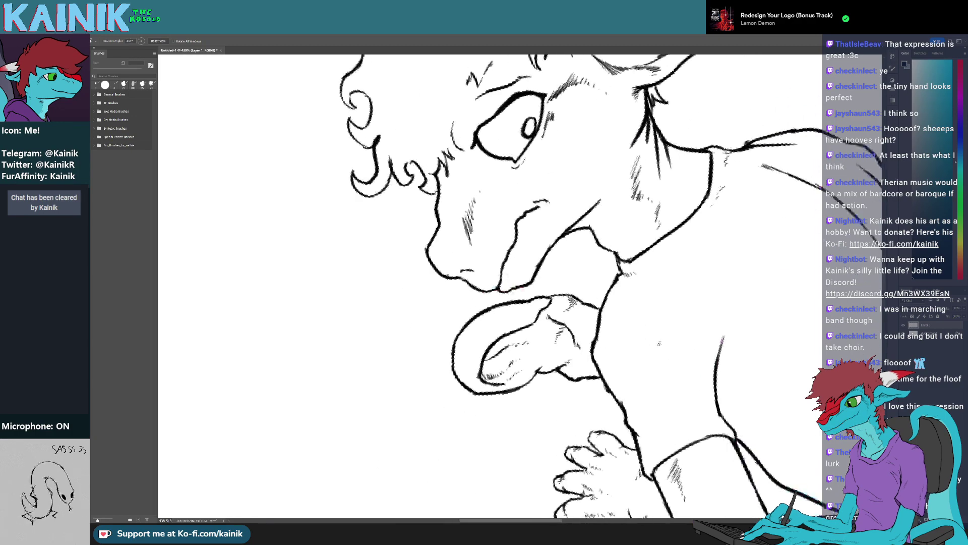
# Examine the whole figure's proportions, then inspect the head and raised arms up close
pyautogui.moveTo(509, 383); pyautogui.dragTo(504, 352)
pyautogui.press('e')
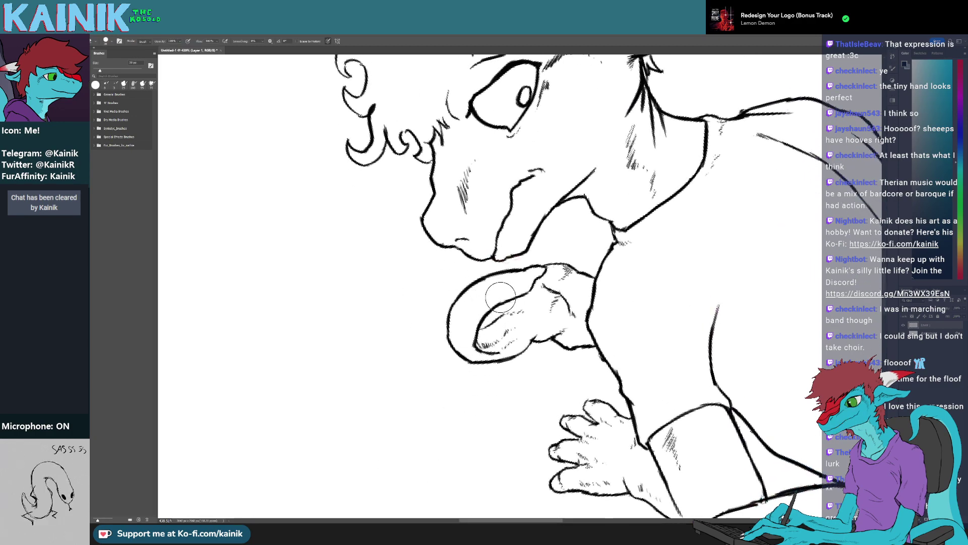
pyautogui.hotkey('ctrl', '0')
pyautogui.scroll(-1, 488, 291)
pyautogui.press('r')
pyautogui.moveTo(628, 344); pyautogui.dragTo(506, 414)
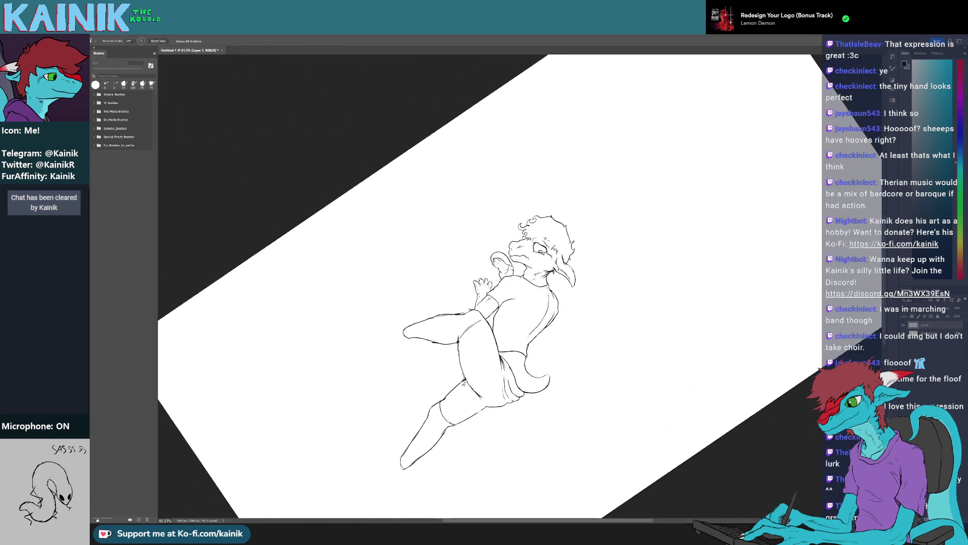
pyautogui.scroll(3, 468, 281)
pyautogui.scroll(4, 565, 237)
pyautogui.moveTo(565, 240); pyautogui.dragTo(553, 214)
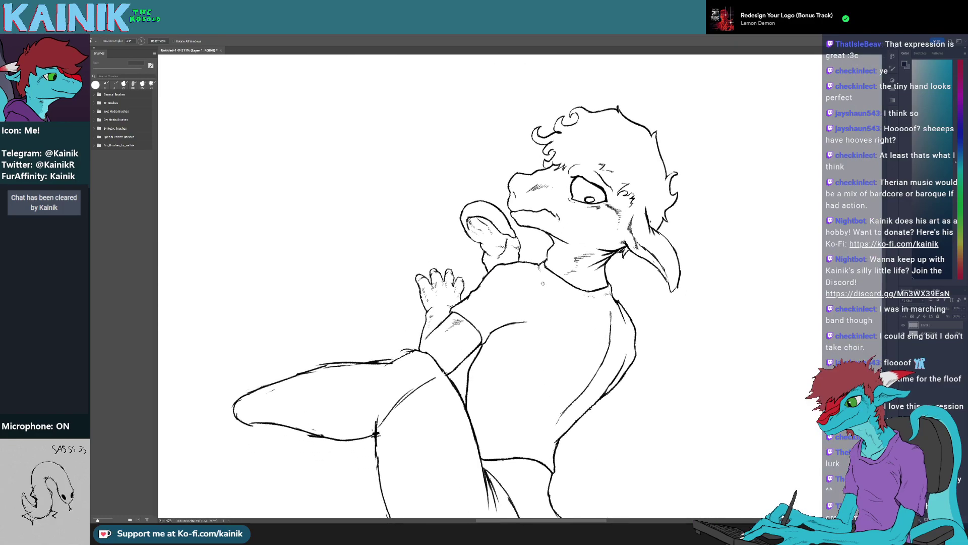
pyautogui.moveTo(671, 333); pyautogui.dragTo(623, 396)
pyautogui.scroll(3, 484, 266)
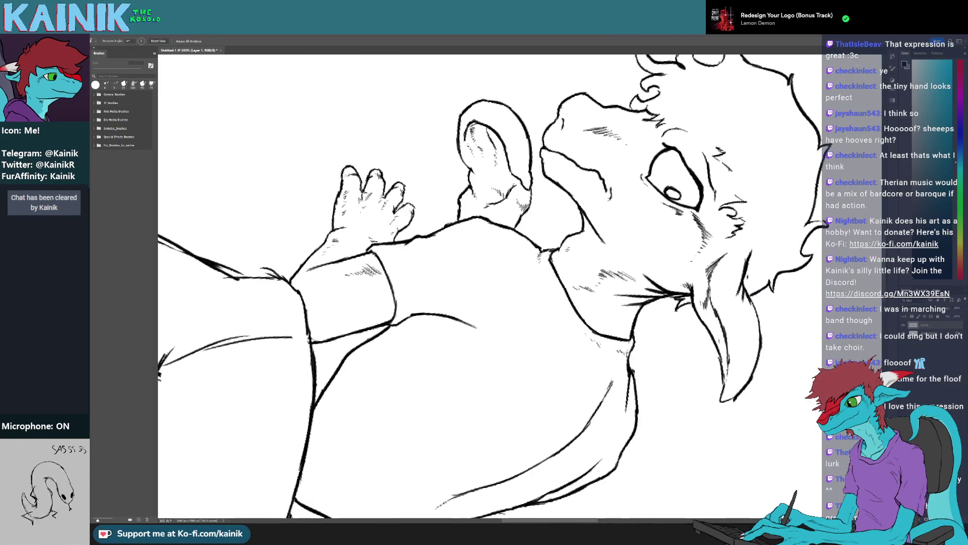
# Erase the round pupil from the eye and begin sketching a replacement
pyautogui.press('b')
pyautogui.moveTo(605, 212)
pyautogui.mouseDown()
pyautogui.moveTo(537, 315)
pyautogui.moveTo(495, 344)
pyautogui.mouseUp()
pyautogui.press('r')
pyautogui.moveTo(429, 383); pyautogui.dragTo(615, 323)
pyautogui.moveTo(505, 212); pyautogui.dragTo(512, 288)
pyautogui.moveTo(569, 348); pyautogui.dragTo(518, 365)
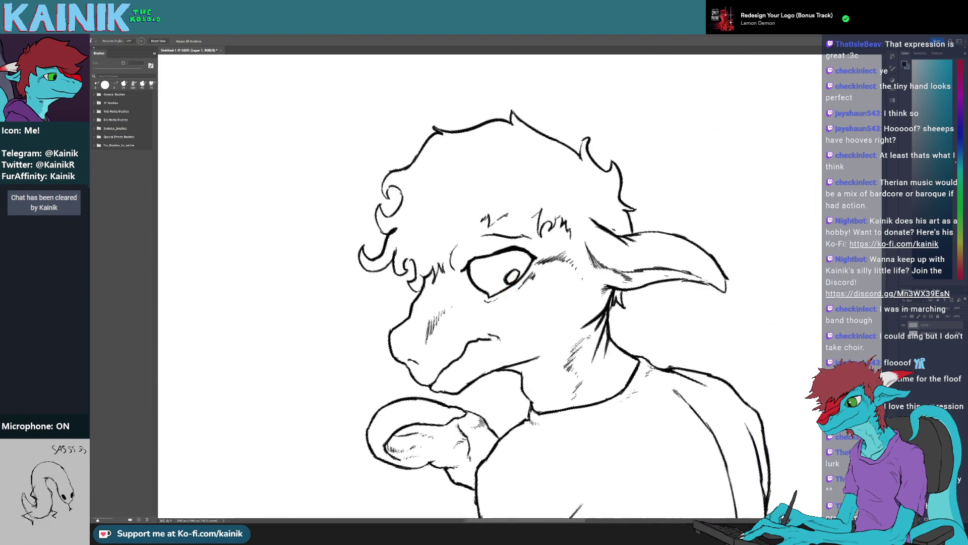
pyautogui.press('e')
pyautogui.press('b')
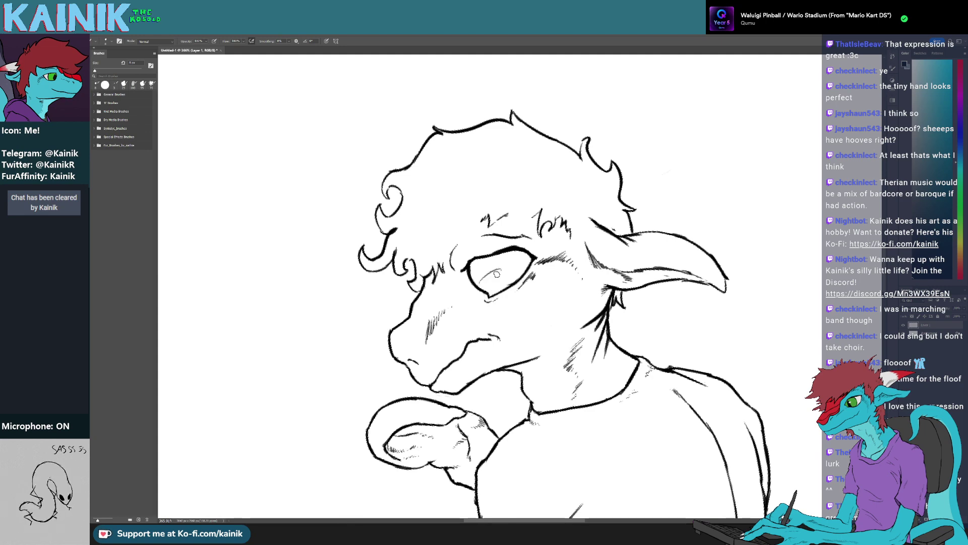
# Undo the first pupil mark and draw a narrow slanted oval pupil near the middle of the eye
pyautogui.hotkey('ctrl', 'z')
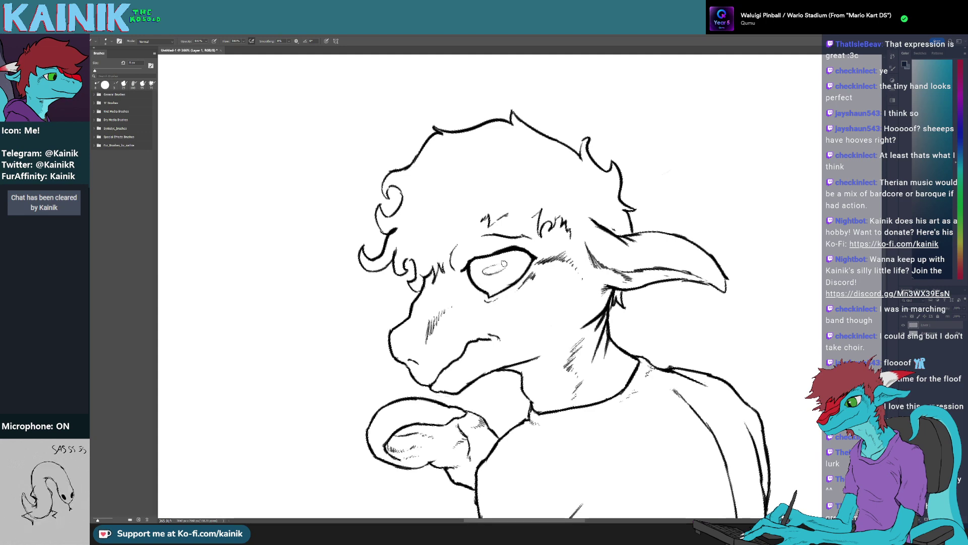
pyautogui.press('r')
pyautogui.moveTo(587, 303)
pyautogui.mouseDown()
pyautogui.moveTo(572, 337)
pyautogui.moveTo(515, 364)
pyautogui.mouseUp()
pyautogui.moveTo(454, 393)
pyautogui.mouseDown()
pyautogui.moveTo(594, 349)
pyautogui.moveTo(606, 374)
pyautogui.mouseUp()
pyautogui.moveTo(506, 319)
pyautogui.mouseDown()
pyautogui.moveTo(508, 352)
pyautogui.moveTo(449, 371)
pyautogui.mouseUp()
pyautogui.press('e')
pyautogui.press('r')
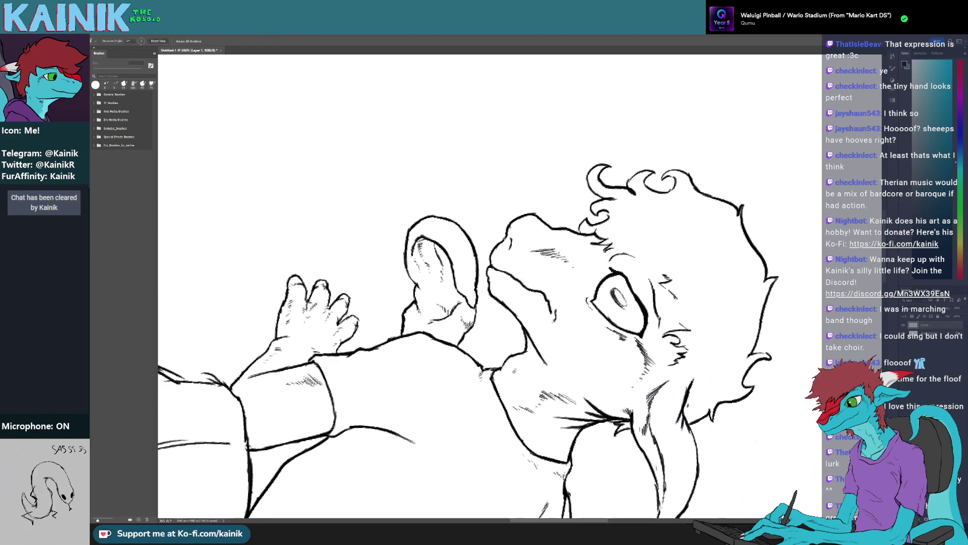
# Refine the oval pupil's inner line and check the eye against the upper body
pyautogui.press('b')
pyautogui.moveTo(484, 273)
pyautogui.mouseDown()
pyautogui.moveTo(496, 266)
pyautogui.moveTo(527, 307)
pyautogui.moveTo(506, 405)
pyautogui.moveTo(449, 377)
pyautogui.moveTo(482, 365)
pyautogui.mouseUp()
pyautogui.press('r')
pyautogui.press('e')
pyautogui.press('r')
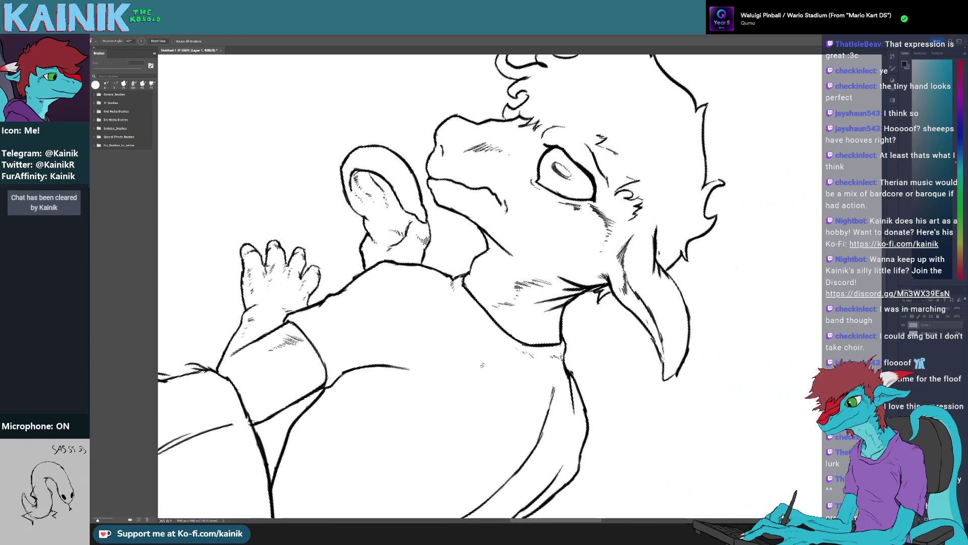
pyautogui.scroll(-6, 482, 365)
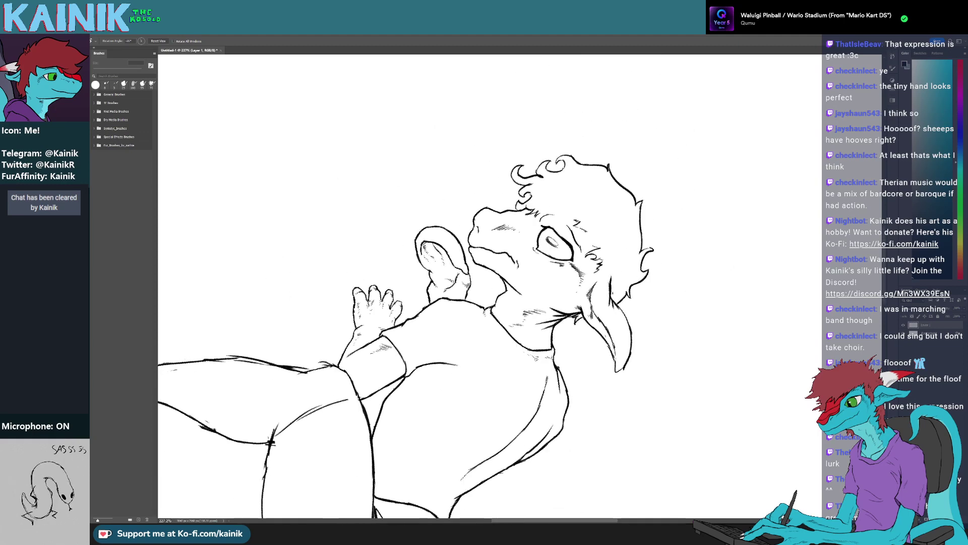
pyautogui.scroll(4, 529, 269)
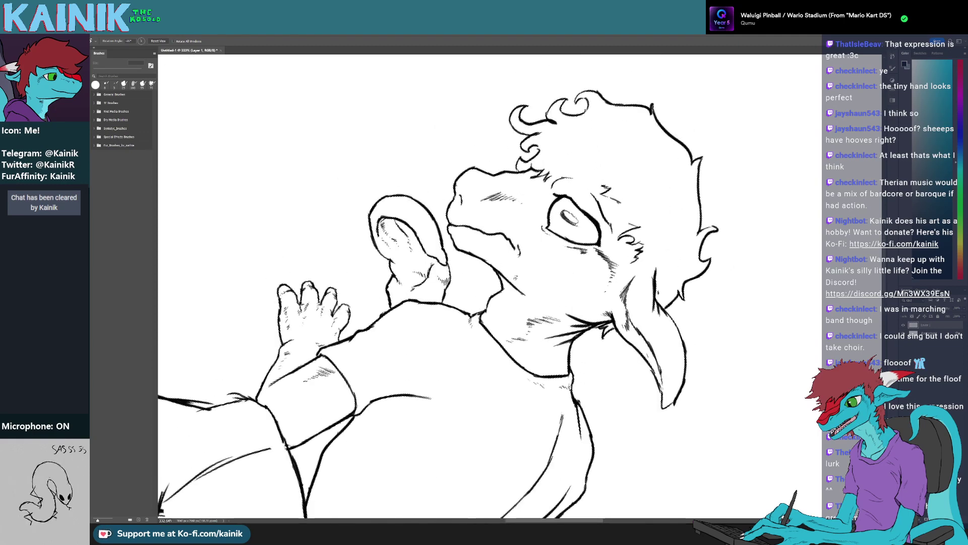
# Erase and redraw the pointed front corner of the shirt collar where it meets the throat
pyautogui.moveTo(427, 294)
pyautogui.mouseDown()
pyautogui.moveTo(432, 316)
pyautogui.moveTo(485, 316)
pyautogui.mouseUp()
pyautogui.press('e')
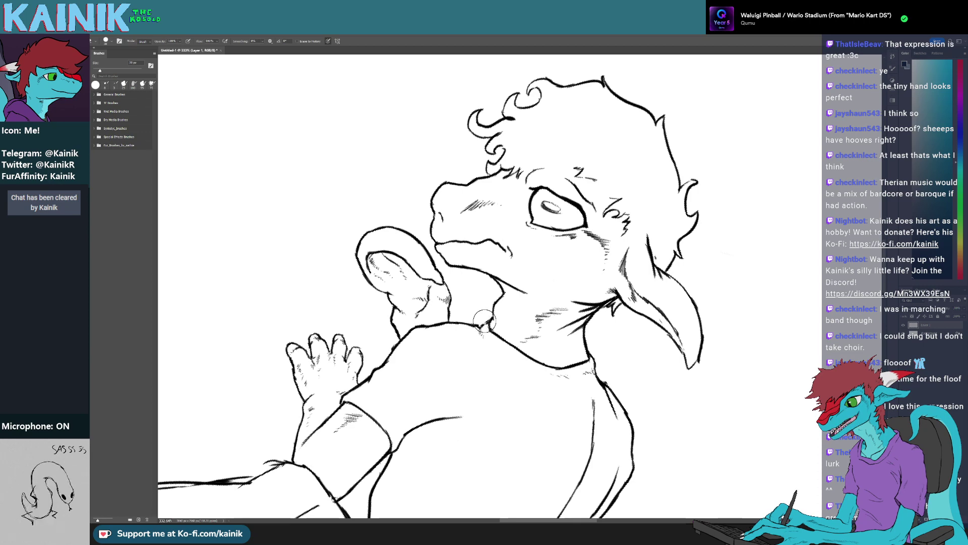
pyautogui.press('b')
pyautogui.press('e')
pyautogui.press('b')
pyautogui.press('r')
pyautogui.press('e')
pyautogui.moveTo(487, 314)
pyautogui.mouseDown()
pyautogui.moveTo(508, 326)
pyautogui.moveTo(507, 341)
pyautogui.moveTo(495, 335)
pyautogui.mouseUp()
pyautogui.press('b')
pyautogui.press('e')
pyautogui.press('r')
pyautogui.press('e')
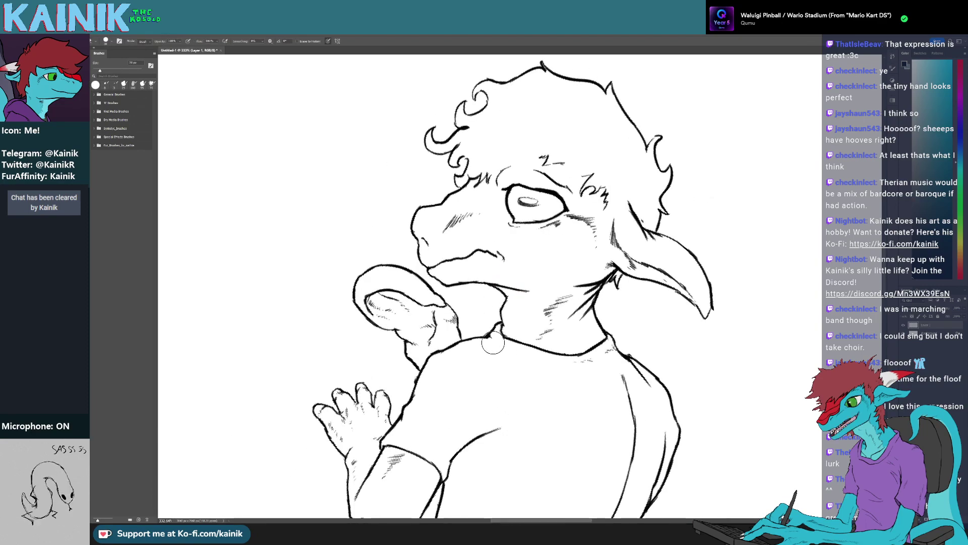
# Clear the stray marks below the collar's front corner and tidy the shirt outline there
pyautogui.press('r')
pyautogui.moveTo(490, 342)
pyautogui.mouseDown()
pyautogui.moveTo(462, 381)
pyautogui.moveTo(493, 341)
pyautogui.moveTo(495, 351)
pyautogui.moveTo(563, 336)
pyautogui.moveTo(561, 346)
pyautogui.moveTo(580, 326)
pyautogui.mouseUp()
pyautogui.press('b')
pyautogui.press('r')
pyautogui.press('e')
pyautogui.press('r')
pyautogui.moveTo(593, 290); pyautogui.dragTo(557, 350)
pyautogui.press('b')
pyautogui.moveTo(532, 384)
pyautogui.mouseDown()
pyautogui.moveTo(549, 376)
pyautogui.moveTo(426, 353)
pyautogui.mouseUp()
# Rework the throat line between the lower jaw and the collar with the brush and eraser
pyautogui.press('r')
pyautogui.moveTo(426, 353); pyautogui.dragTo(435, 406)
pyautogui.moveTo(446, 467)
pyautogui.mouseDown()
pyautogui.moveTo(414, 456)
pyautogui.moveTo(433, 465)
pyautogui.mouseUp()
pyautogui.moveTo(449, 293)
pyautogui.mouseDown()
pyautogui.moveTo(453, 321)
pyautogui.moveTo(581, 326)
pyautogui.moveTo(604, 314)
pyautogui.moveTo(485, 367)
pyautogui.mouseUp()
pyautogui.press('b')
pyautogui.press('r')
pyautogui.press('e')
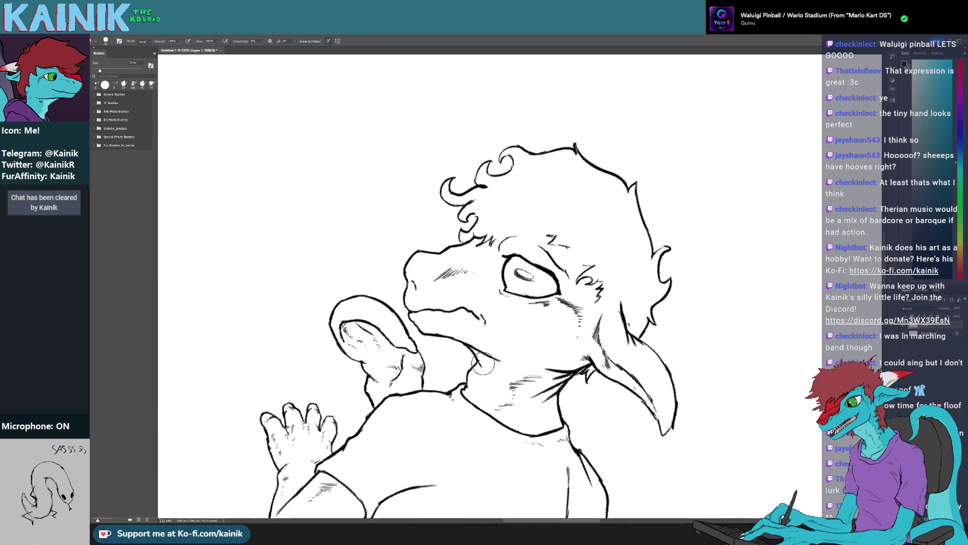
pyautogui.press('b')
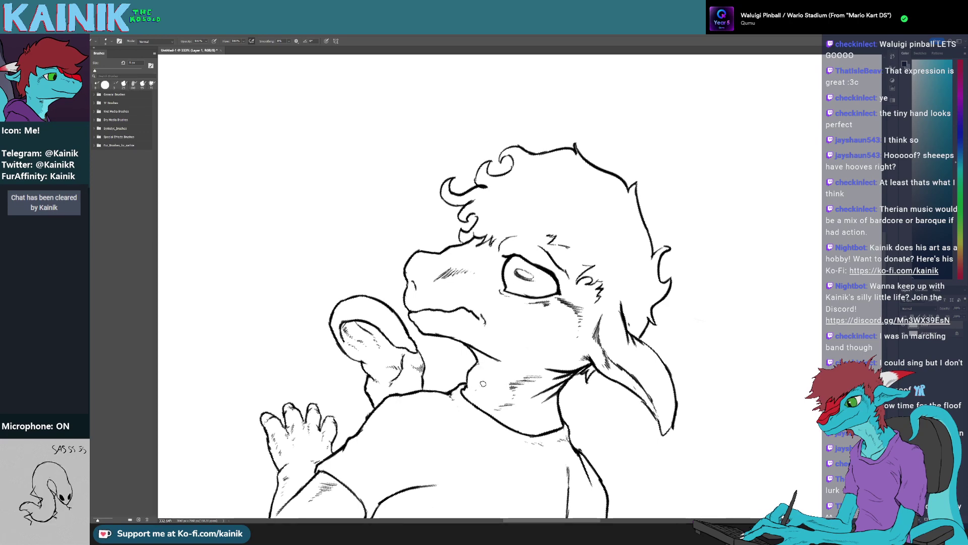
pyautogui.moveTo(497, 331); pyautogui.dragTo(472, 381)
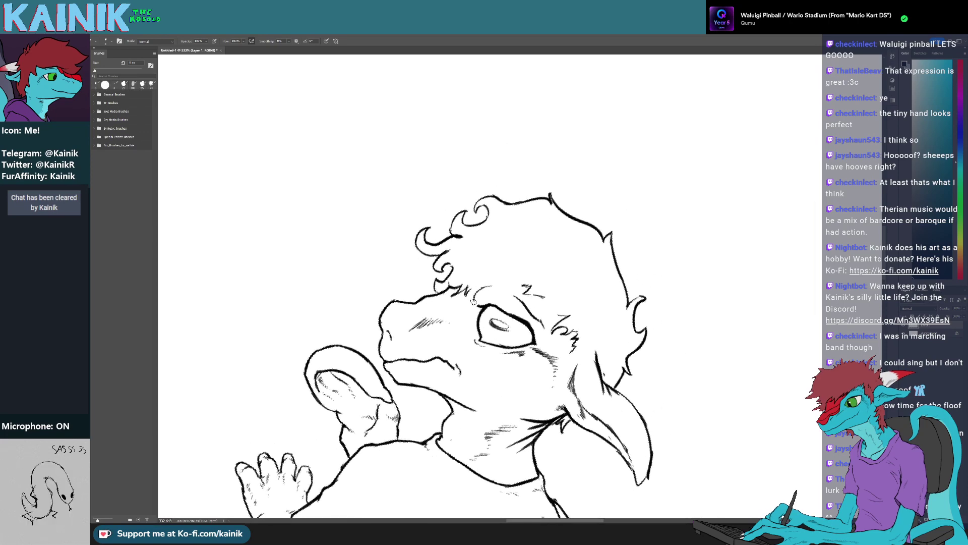
# Draw a curved fold line on the shirt's upper back and erase its rough sketch strokes
pyautogui.moveTo(488, 287); pyautogui.dragTo(492, 295)
pyautogui.moveTo(450, 424); pyautogui.dragTo(514, 330)
pyautogui.scroll(-8, 514, 329)
pyautogui.hscroll(-1, 514, 328)
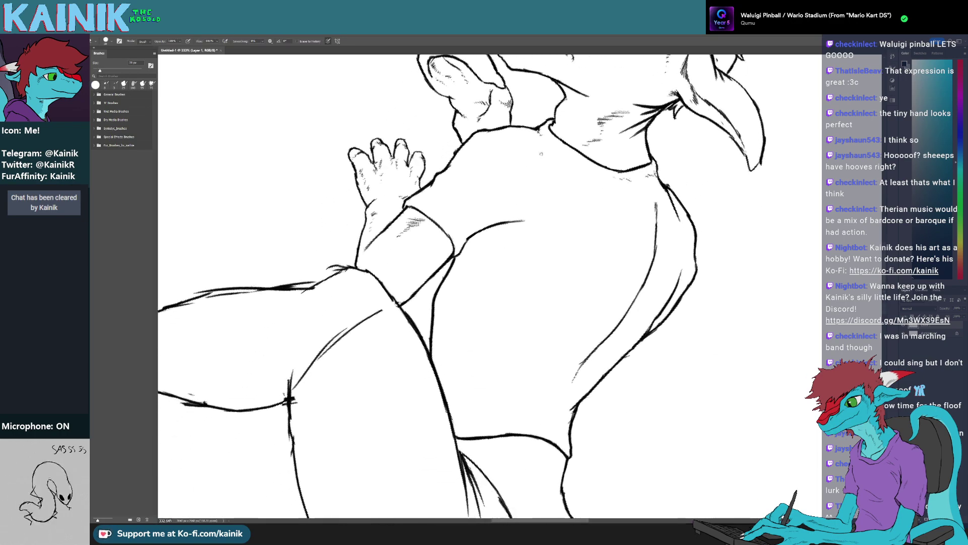
pyautogui.press('r')
pyautogui.moveTo(559, 266); pyautogui.dragTo(568, 207)
pyautogui.press('b')
pyautogui.moveTo(545, 264); pyautogui.dragTo(543, 268)
pyautogui.press('e')
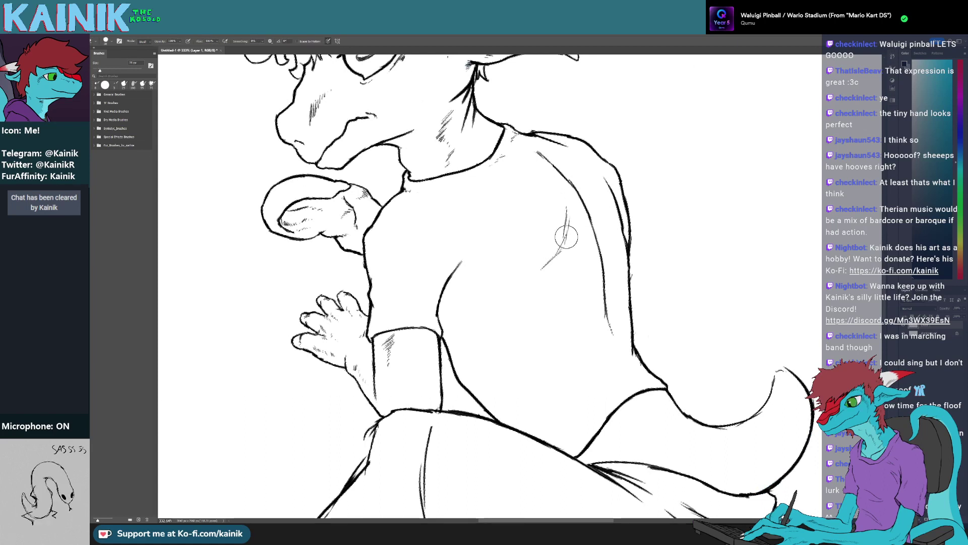
pyautogui.moveTo(567, 233)
pyautogui.mouseDown()
pyautogui.moveTo(542, 258)
pyautogui.moveTo(568, 257)
pyautogui.mouseUp()
pyautogui.press('b')
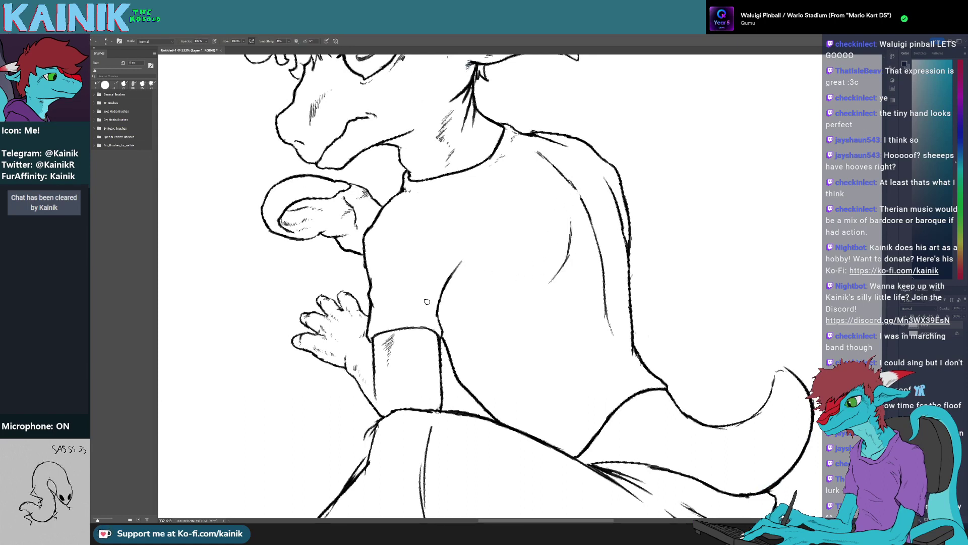
# Rework the curved armpit fold where the shirt sleeve meets the torso with brush and eraser strokes
pyautogui.moveTo(437, 304)
pyautogui.mouseDown()
pyautogui.moveTo(482, 233)
pyautogui.moveTo(455, 270)
pyautogui.moveTo(472, 257)
pyautogui.mouseUp()
pyautogui.press('e')
pyautogui.press('b')
pyautogui.press('r')
pyautogui.moveTo(469, 336); pyautogui.dragTo(501, 354)
pyautogui.moveTo(505, 353); pyautogui.dragTo(484, 448)
# Refine the long fold line down the shirt's back and taper its lower end near the waist
pyautogui.press('r')
pyautogui.moveTo(550, 454)
pyautogui.mouseDown()
pyautogui.moveTo(467, 454)
pyautogui.moveTo(429, 436)
pyautogui.mouseUp()
pyautogui.press('e')
pyautogui.press('b')
pyautogui.moveTo(492, 252)
pyautogui.mouseDown()
pyautogui.moveTo(459, 297)
pyautogui.moveTo(495, 239)
pyautogui.moveTo(469, 306)
pyautogui.moveTo(455, 316)
pyautogui.mouseUp()
pyautogui.press('e')
pyautogui.press('b')
pyautogui.moveTo(501, 347); pyautogui.dragTo(522, 211)
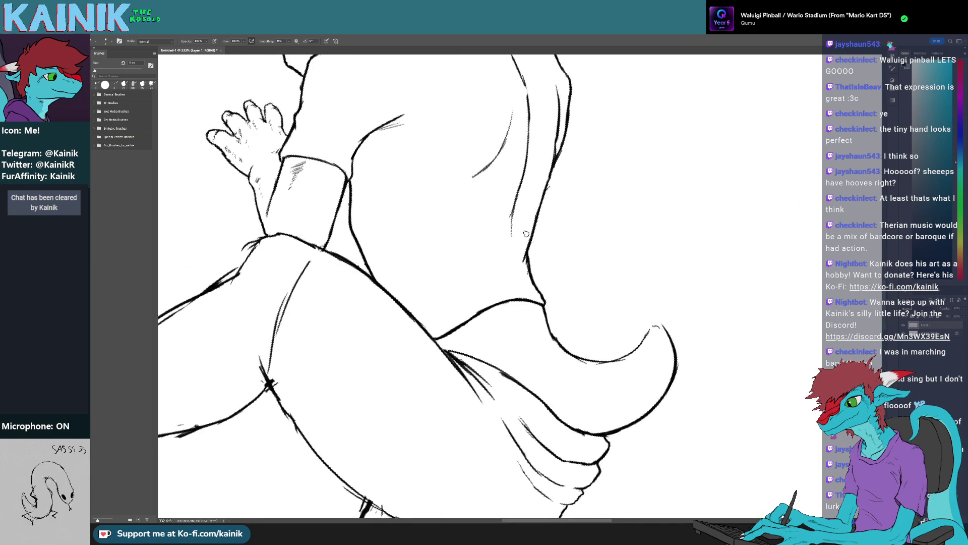
# Draw small curly wool tufts along the tail's upper edge, starting where it meets the shirt hem
pyautogui.press('r')
pyautogui.moveTo(580, 290)
pyautogui.mouseDown()
pyautogui.moveTo(539, 337)
pyautogui.moveTo(514, 346)
pyautogui.mouseUp()
pyautogui.press('b')
pyautogui.scroll(10, 524, 345)
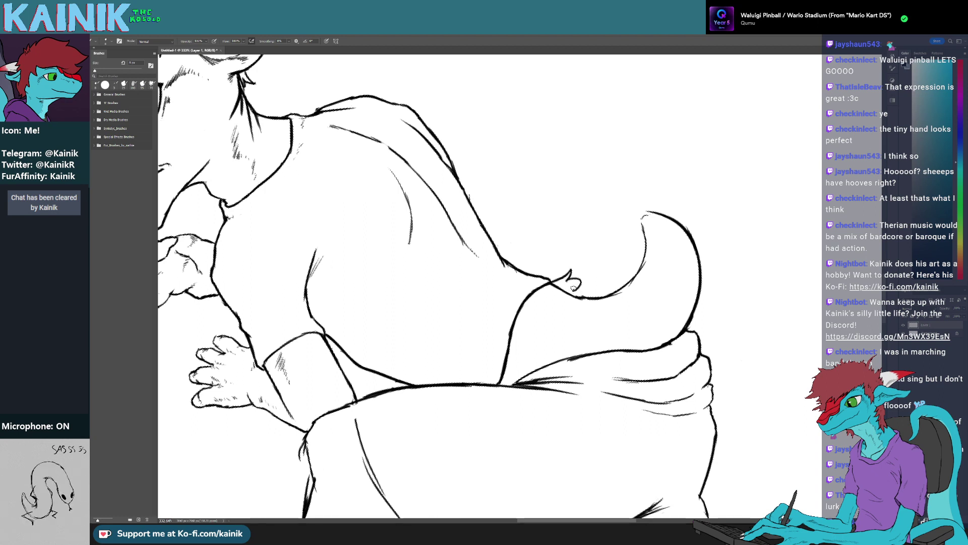
pyautogui.press('e')
pyautogui.moveTo(574, 290)
pyautogui.mouseDown()
pyautogui.moveTo(573, 276)
pyautogui.moveTo(582, 283)
pyautogui.mouseUp()
pyautogui.press('b')
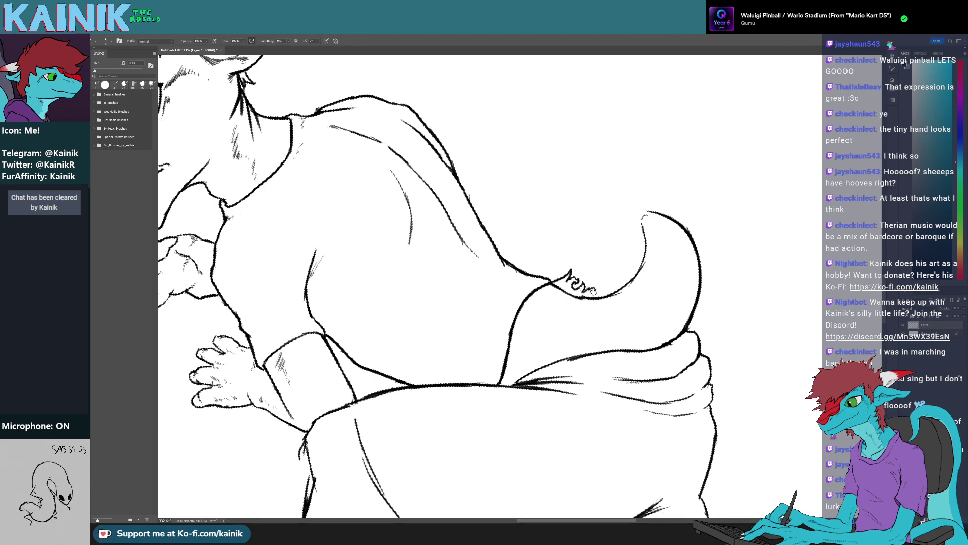
# Draw a row of jagged wool tufts just inside the tail's lower edge beside the gathered folds
pyautogui.press('r')
pyautogui.moveTo(496, 363); pyautogui.dragTo(502, 365)
pyautogui.moveTo(613, 343); pyautogui.dragTo(491, 403)
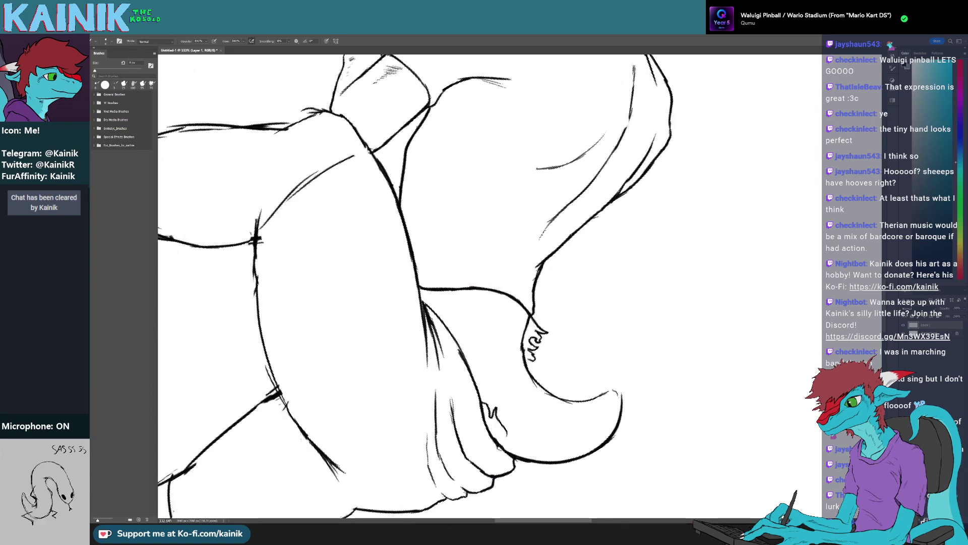
pyautogui.moveTo(508, 419)
pyautogui.mouseDown()
pyautogui.moveTo(518, 435)
pyautogui.moveTo(493, 364)
pyautogui.mouseUp()
pyautogui.press('r')
pyautogui.moveTo(474, 364); pyautogui.dragTo(449, 352)
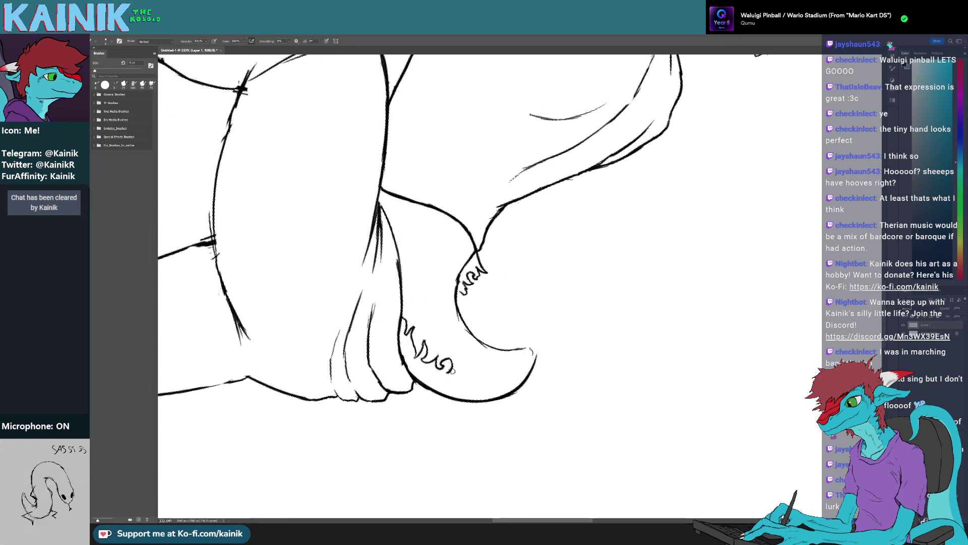
pyautogui.moveTo(450, 383); pyautogui.dragTo(442, 378)
pyautogui.press('e')
pyautogui.press('b')
pyautogui.click(447, 359)
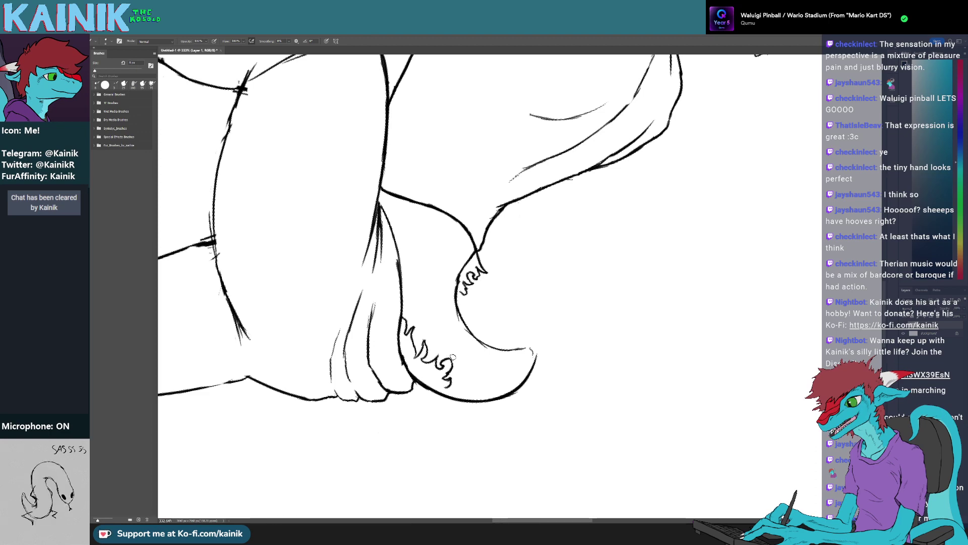
pyautogui.press('r')
pyautogui.moveTo(454, 359); pyautogui.dragTo(522, 373)
pyautogui.press('b')
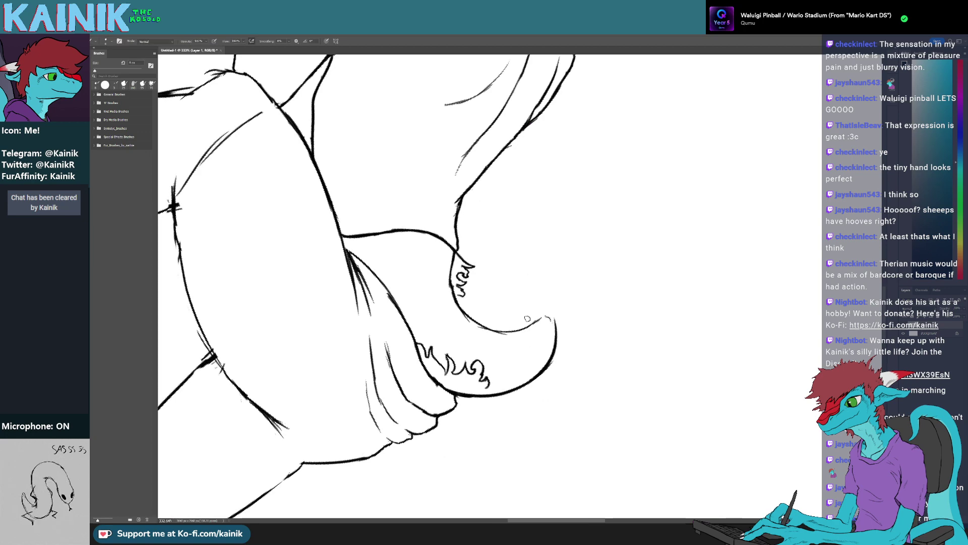
pyautogui.moveTo(536, 306); pyautogui.dragTo(526, 305)
pyautogui.hotkey('ctrl', 'z')
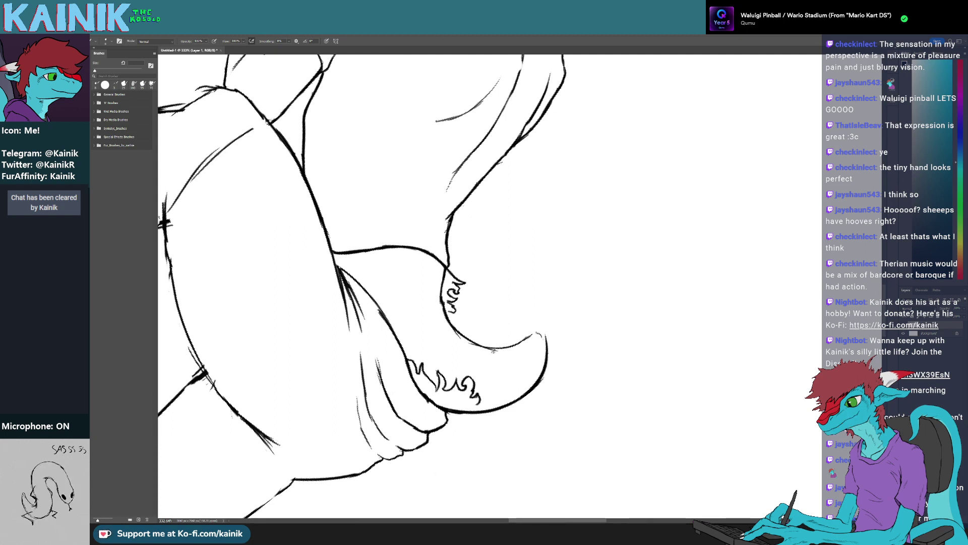
# Erase the smooth upper outline at the tail's base and replace it with curly wool tufts
pyautogui.press('r')
pyautogui.moveTo(523, 309); pyautogui.dragTo(565, 304)
pyautogui.press('e')
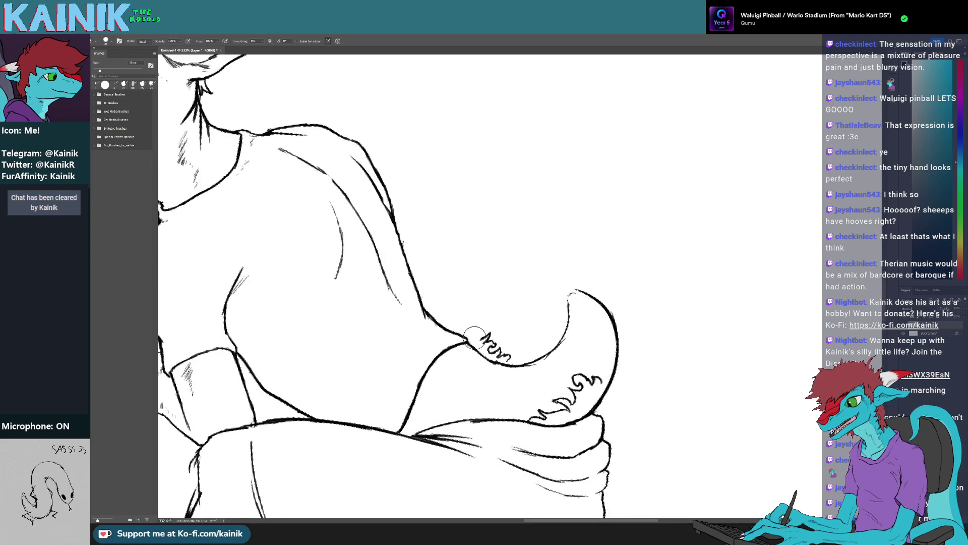
pyautogui.press('b')
pyautogui.press('r')
pyautogui.moveTo(486, 334)
pyautogui.mouseDown()
pyautogui.moveTo(464, 294)
pyautogui.moveTo(441, 297)
pyautogui.moveTo(443, 318)
pyautogui.moveTo(467, 346)
pyautogui.moveTo(502, 362)
pyautogui.moveTo(492, 352)
pyautogui.moveTo(519, 348)
pyautogui.moveTo(525, 363)
pyautogui.moveTo(545, 354)
pyautogui.mouseUp()
pyautogui.press('e')
pyautogui.press('r')
pyautogui.press('b')
pyautogui.press('e')
pyautogui.press('r')
pyautogui.moveTo(575, 411)
pyautogui.mouseDown()
pyautogui.moveTo(560, 421)
pyautogui.moveTo(456, 343)
pyautogui.mouseUp()
# Continue the wool tufts along the tail's upper curve to the tip, erasing the smooth line beneath
pyautogui.press('b')
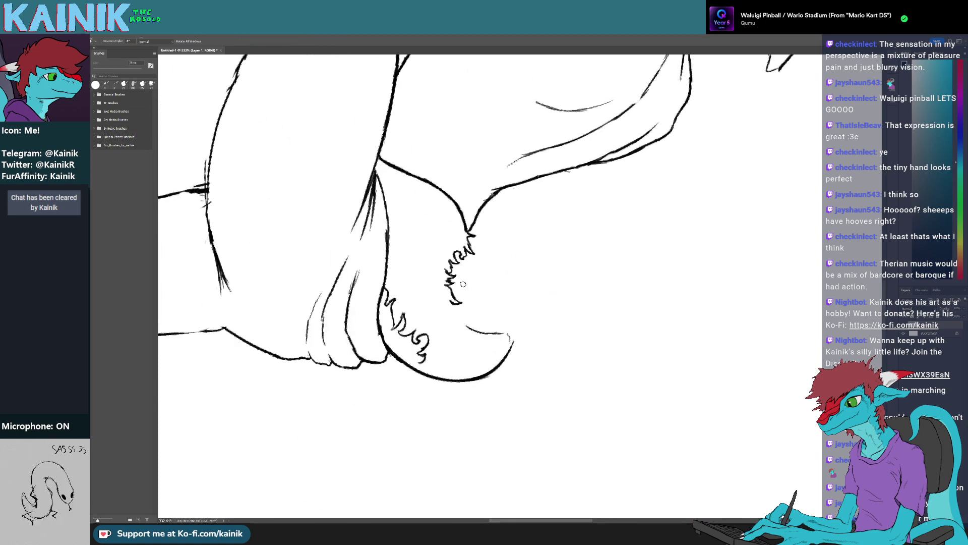
pyautogui.moveTo(451, 304); pyautogui.dragTo(463, 305)
pyautogui.moveTo(464, 306); pyautogui.dragTo(462, 317)
pyautogui.press('r')
pyautogui.press('e')
pyautogui.moveTo(457, 350)
pyautogui.mouseDown()
pyautogui.moveTo(522, 373)
pyautogui.moveTo(539, 335)
pyautogui.moveTo(526, 333)
pyautogui.moveTo(543, 322)
pyautogui.moveTo(540, 353)
pyautogui.moveTo(524, 368)
pyautogui.mouseUp()
pyautogui.press('b')
# Erase the smooth rounded outline at the tail's tip and redraw its outer side as wool tufts
pyautogui.press('r')
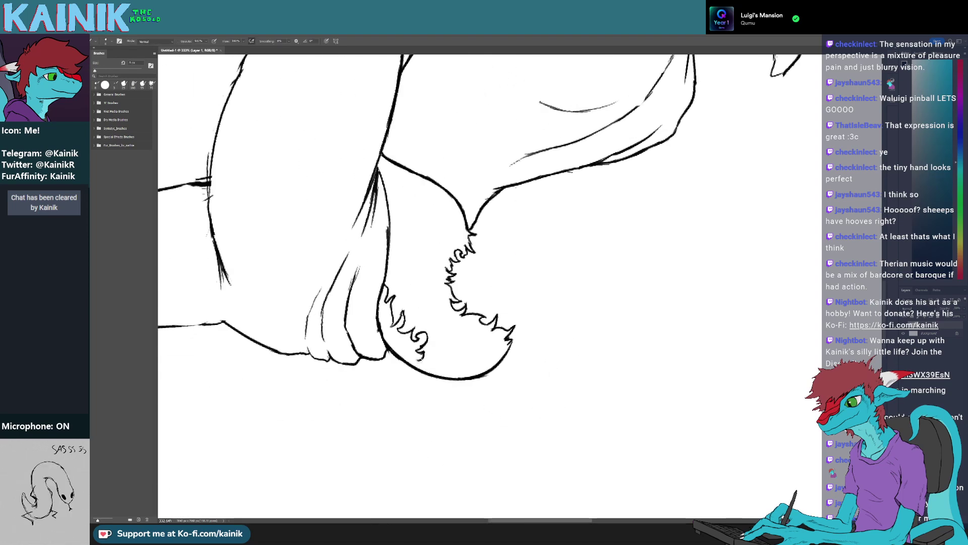
pyautogui.moveTo(407, 375); pyautogui.dragTo(418, 375)
pyautogui.press('r')
pyautogui.moveTo(468, 392); pyautogui.dragTo(526, 398)
pyautogui.press('e')
pyautogui.moveTo(542, 326)
pyautogui.mouseDown()
pyautogui.moveTo(531, 368)
pyautogui.moveTo(541, 343)
pyautogui.mouseUp()
pyautogui.press('b')
pyautogui.press('r')
pyautogui.moveTo(474, 403); pyautogui.dragTo(522, 401)
pyautogui.press('e')
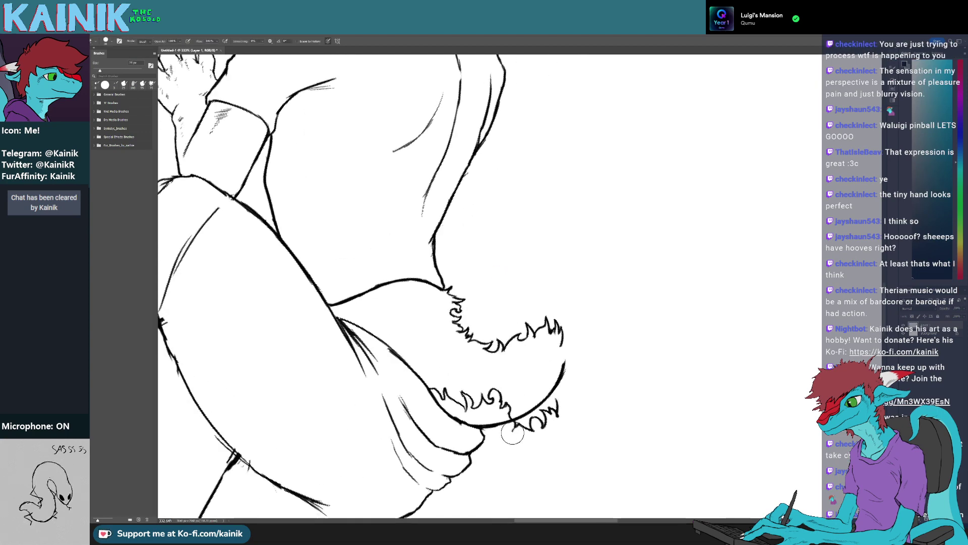
pyautogui.moveTo(513, 434)
pyautogui.mouseDown()
pyautogui.moveTo(543, 428)
pyautogui.moveTo(551, 372)
pyautogui.mouseUp()
pyautogui.press('b')
pyautogui.moveTo(562, 330)
pyautogui.mouseDown()
pyautogui.moveTo(555, 368)
pyautogui.moveTo(572, 361)
pyautogui.mouseUp()
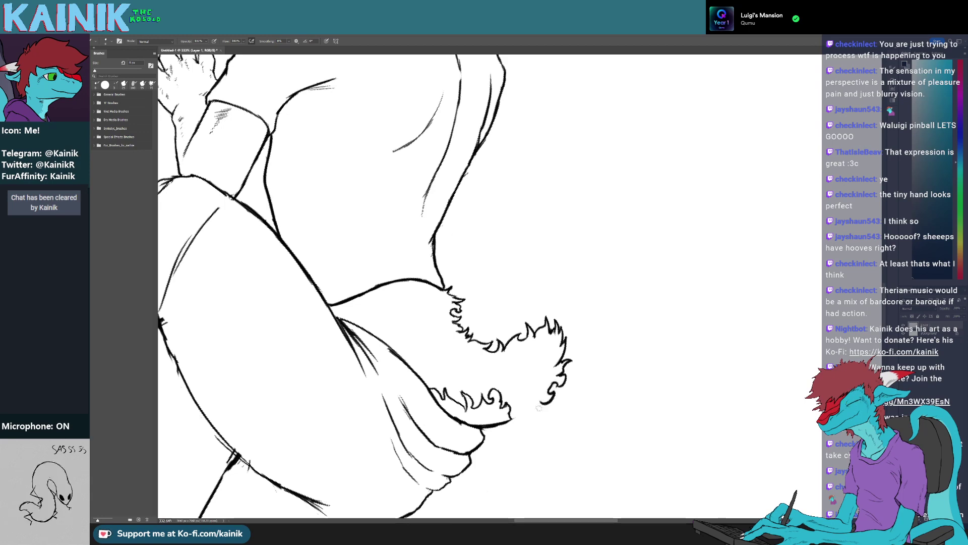
# Close the tail's underside with wool tufts joining the lower row and erase the old smooth outline there
pyautogui.press('r')
pyautogui.moveTo(533, 411)
pyautogui.mouseDown()
pyautogui.moveTo(612, 370)
pyautogui.moveTo(472, 408)
pyautogui.moveTo(425, 382)
pyautogui.mouseUp()
pyautogui.press('r')
pyautogui.press('e')
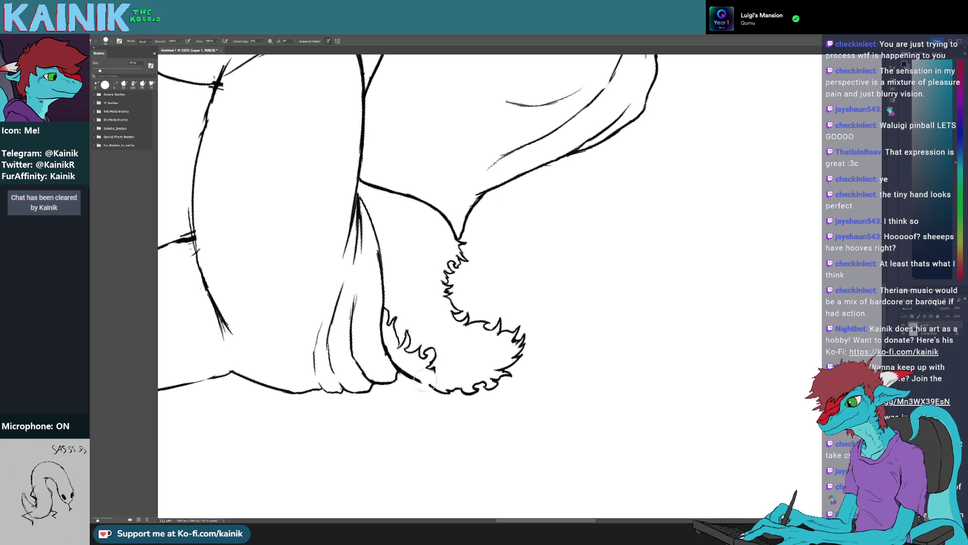
pyautogui.press('r')
pyautogui.moveTo(431, 415); pyautogui.dragTo(470, 435)
pyautogui.press('e')
pyautogui.moveTo(451, 370)
pyautogui.mouseDown()
pyautogui.moveTo(458, 388)
pyautogui.moveTo(442, 405)
pyautogui.moveTo(462, 330)
pyautogui.moveTo(483, 372)
pyautogui.mouseUp()
pyautogui.press('b')
pyautogui.press('e')
# Scatter short wool texture marks across the inside of the tail
pyautogui.press('b')
pyautogui.press('r')
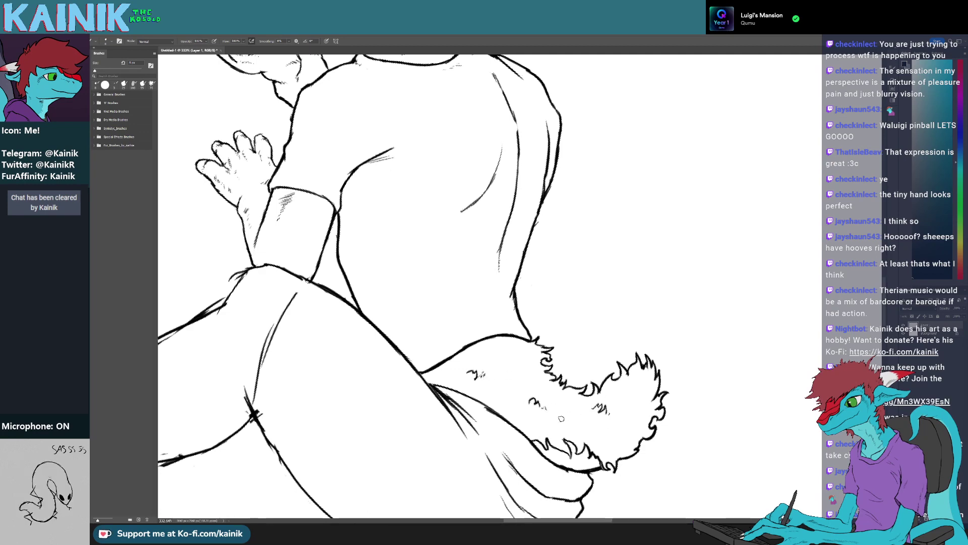
pyautogui.moveTo(561, 419)
pyautogui.mouseDown()
pyautogui.moveTo(522, 420)
pyautogui.moveTo(474, 458)
pyautogui.mouseUp()
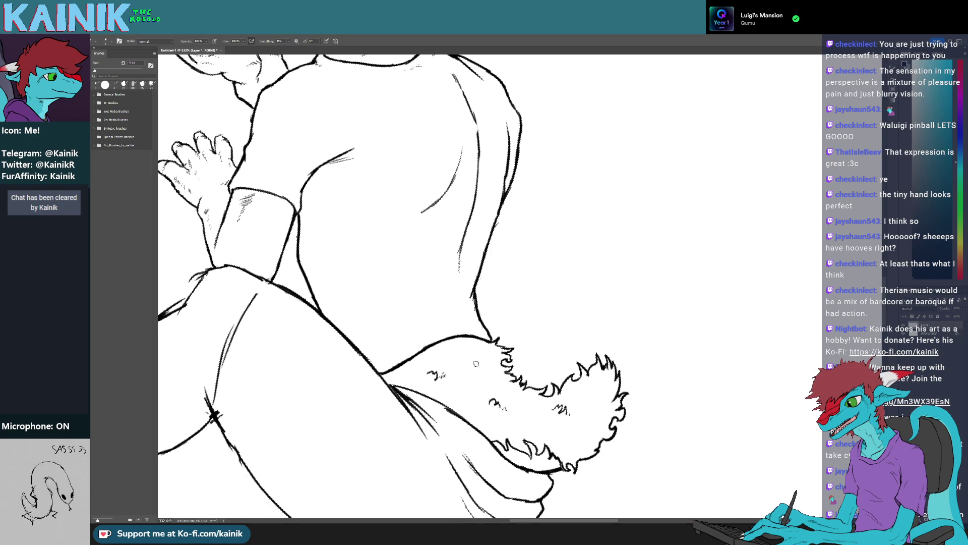
pyautogui.moveTo(468, 362); pyautogui.dragTo(473, 370)
pyautogui.moveTo(402, 377); pyautogui.dragTo(408, 375)
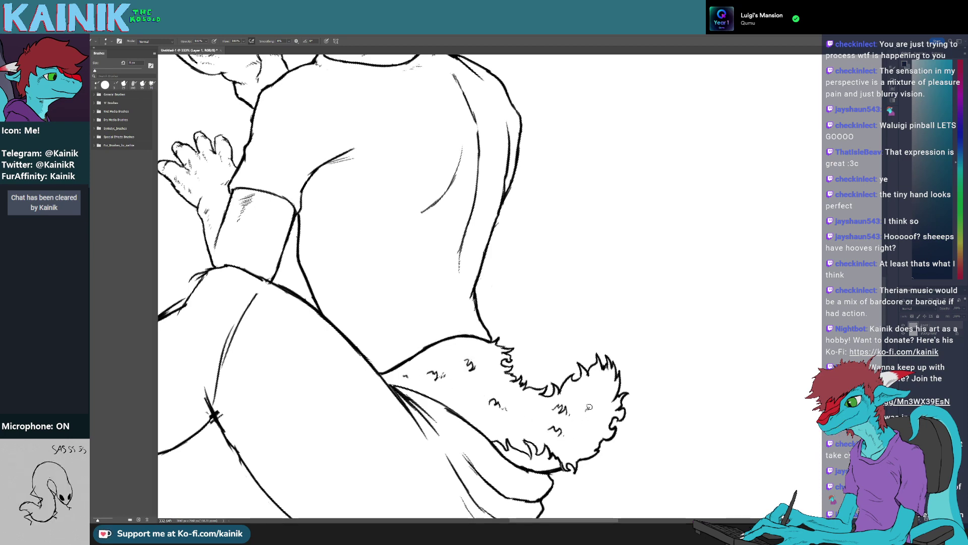
pyautogui.moveTo(588, 407); pyautogui.dragTo(597, 408)
# Add small curl marks inside the front of the character's hair above the muzzle
pyautogui.press('r')
pyautogui.moveTo(595, 406); pyautogui.dragTo(521, 429)
pyautogui.moveTo(485, 60)
pyautogui.mouseDown()
pyautogui.moveTo(481, 295)
pyautogui.moveTo(433, 437)
pyautogui.moveTo(395, 486)
pyautogui.mouseUp()
pyautogui.moveTo(414, 477)
pyautogui.mouseDown()
pyautogui.moveTo(456, 452)
pyautogui.moveTo(570, 454)
pyautogui.mouseUp()
pyautogui.press('b')
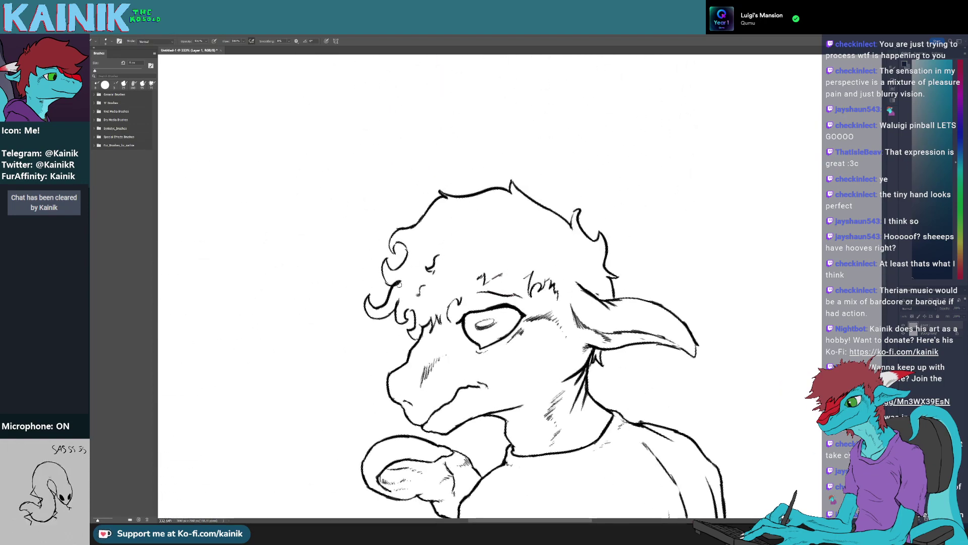
pyautogui.press('e')
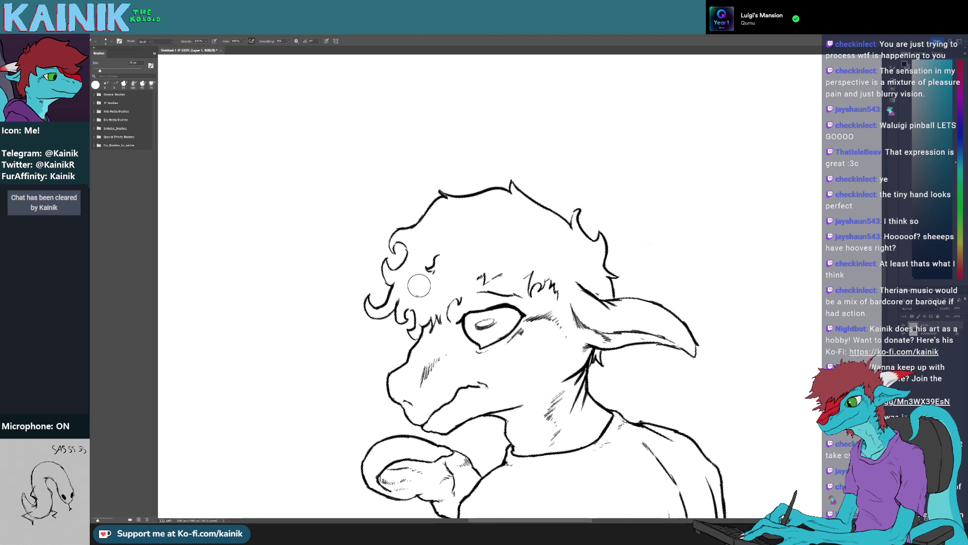
pyautogui.press('b')
pyautogui.moveTo(425, 296); pyautogui.dragTo(431, 299)
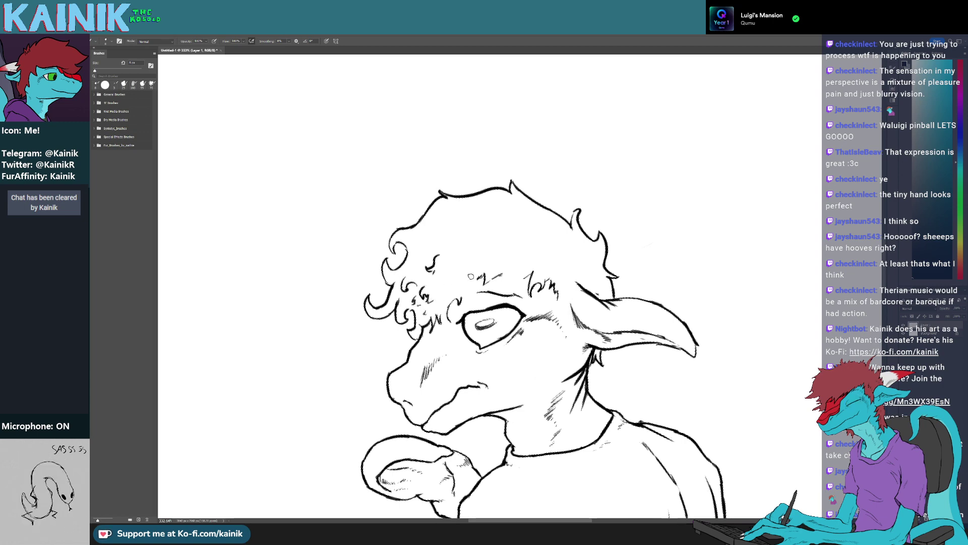
# Erase the small inner curl marks from the front of the hair
pyautogui.press('r')
pyautogui.moveTo(471, 277); pyautogui.dragTo(490, 246)
pyautogui.press('e')
pyautogui.moveTo(426, 225)
pyautogui.mouseDown()
pyautogui.moveTo(437, 209)
pyautogui.moveTo(450, 220)
pyautogui.moveTo(444, 237)
pyautogui.mouseUp()
pyautogui.hotkey('ctrl', 'z')
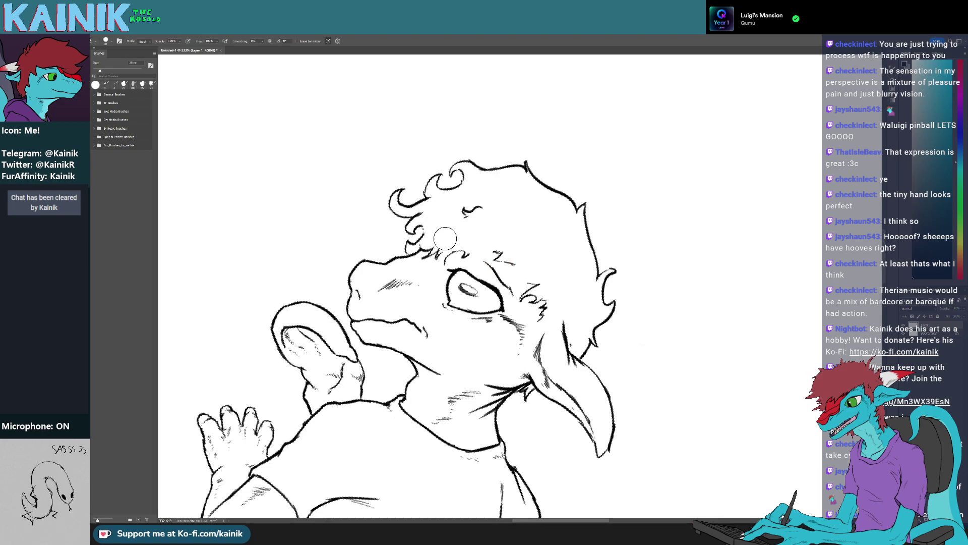
pyautogui.moveTo(480, 207); pyautogui.dragTo(464, 218)
# Erase the scattered wool texture marks from the inside of the tail
pyautogui.moveTo(429, 495); pyautogui.dragTo(467, 124)
pyautogui.moveTo(398, 372)
pyautogui.mouseDown()
pyautogui.moveTo(468, 241)
pyautogui.moveTo(466, 275)
pyautogui.mouseUp()
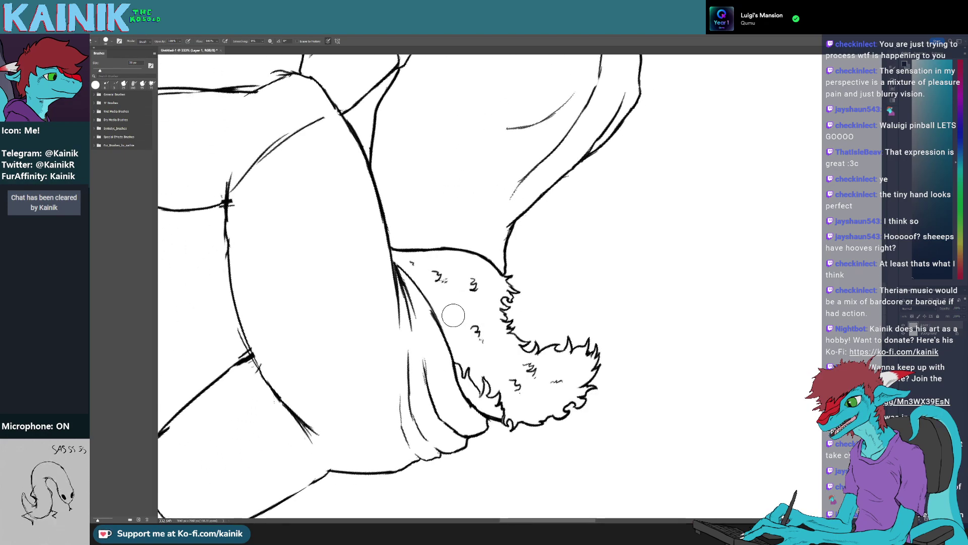
pyautogui.moveTo(474, 327); pyautogui.dragTo(476, 333)
pyautogui.moveTo(472, 273); pyautogui.dragTo(475, 283)
pyautogui.moveTo(442, 281); pyautogui.dragTo(428, 273)
pyautogui.click(467, 288)
pyautogui.click(486, 349)
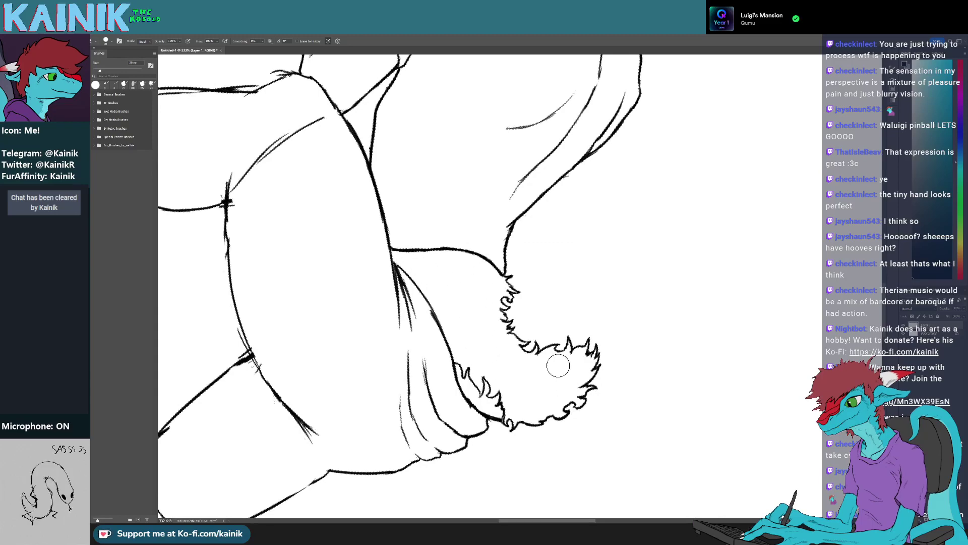
# Rework the clothing edge beside the tail's base, erasing part of the smooth line and extending the wool tufts over it
pyautogui.scroll(-12, 558, 366)
pyautogui.press('r')
pyautogui.moveTo(738, 420)
pyautogui.mouseDown()
pyautogui.moveTo(778, 298)
pyautogui.moveTo(760, 199)
pyautogui.mouseUp()
pyautogui.scroll(4, 469, 354)
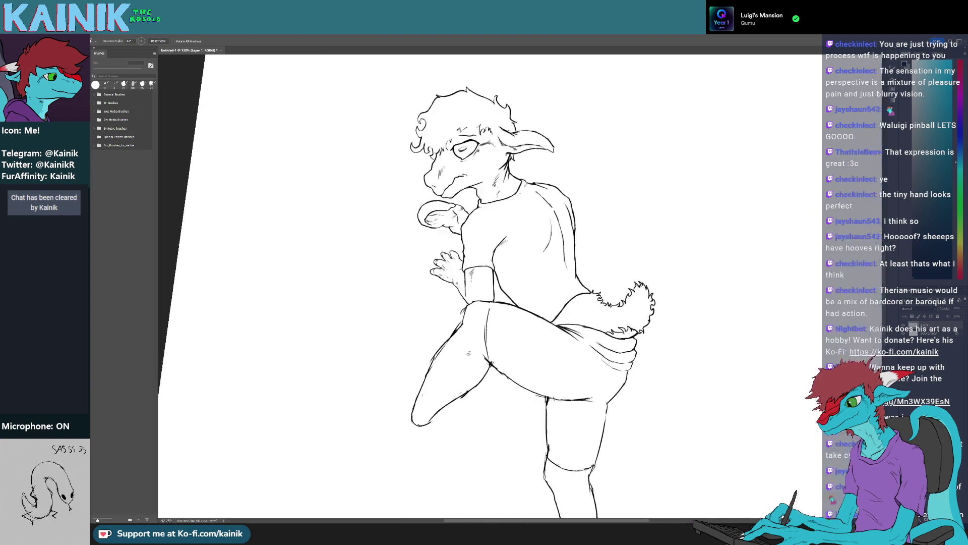
pyautogui.scroll(6, 519, 277)
pyautogui.press('b')
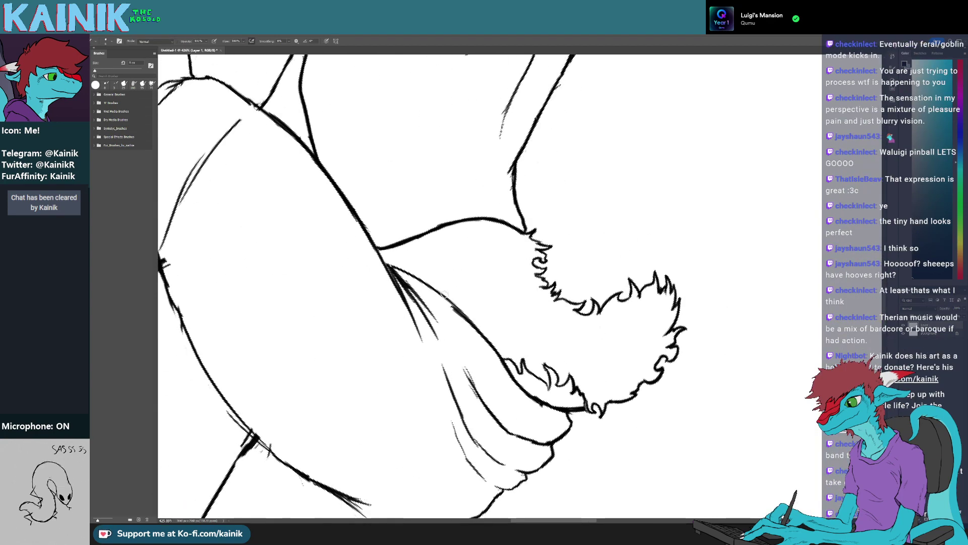
pyautogui.press('e')
pyautogui.moveTo(453, 308)
pyautogui.mouseDown()
pyautogui.moveTo(442, 317)
pyautogui.moveTo(491, 341)
pyautogui.moveTo(499, 357)
pyautogui.moveTo(480, 323)
pyautogui.moveTo(496, 357)
pyautogui.moveTo(507, 348)
pyautogui.moveTo(508, 412)
pyautogui.mouseUp()
pyautogui.press('b')
pyautogui.press('r')
pyautogui.press('e')
pyautogui.press('b')
pyautogui.press('r')
pyautogui.press('e')
pyautogui.press('b')
pyautogui.press('b')
pyautogui.press('r')
# Add curly wool marks across the forearm below the sleeve and a tuft on its rear edge
pyautogui.scroll(-8, 547, 328)
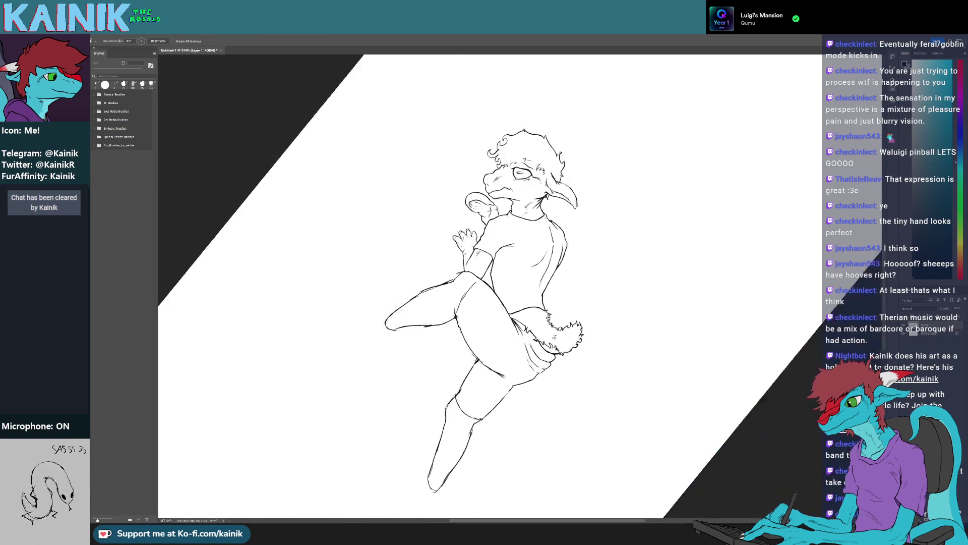
pyautogui.moveTo(590, 365); pyautogui.dragTo(539, 403)
pyautogui.scroll(5, 529, 293)
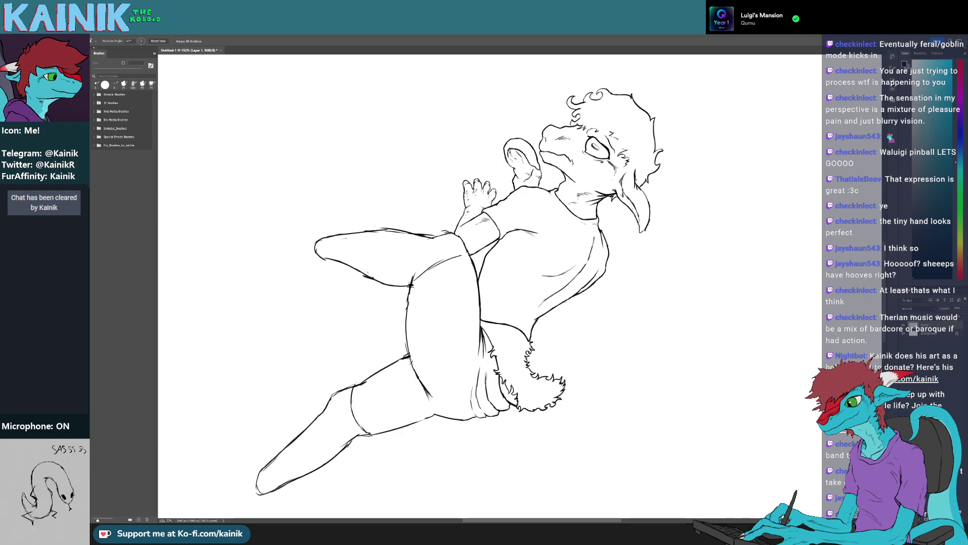
pyautogui.scroll(5, 501, 198)
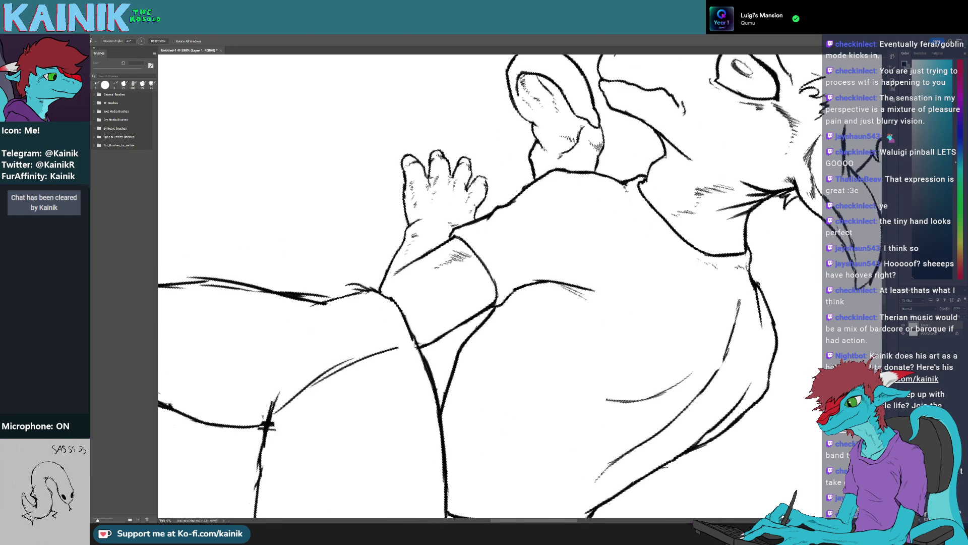
pyautogui.moveTo(525, 203); pyautogui.dragTo(539, 243)
pyautogui.moveTo(612, 403); pyautogui.dragTo(670, 310)
pyautogui.press('b')
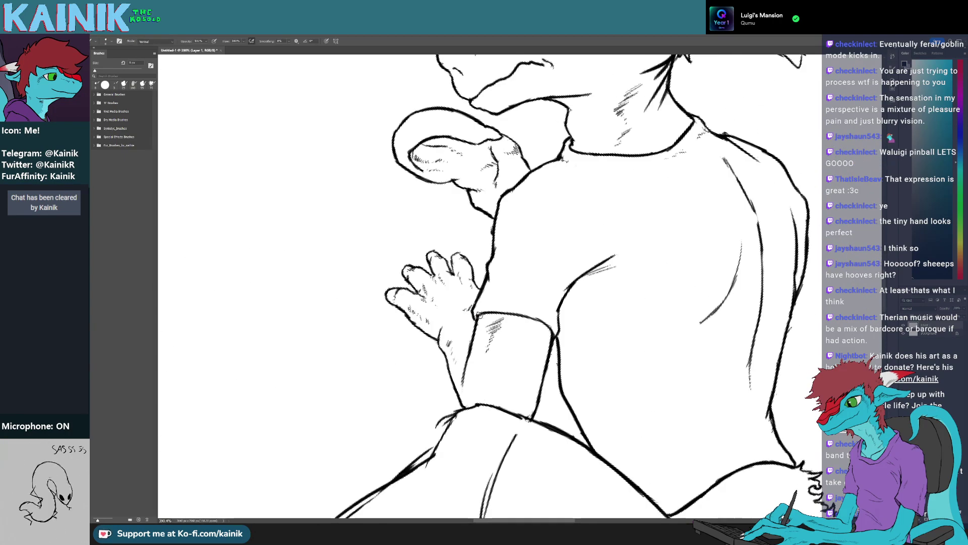
pyautogui.moveTo(508, 374)
pyautogui.mouseDown()
pyautogui.moveTo(518, 379)
pyautogui.moveTo(489, 380)
pyautogui.mouseUp()
pyautogui.press('b')
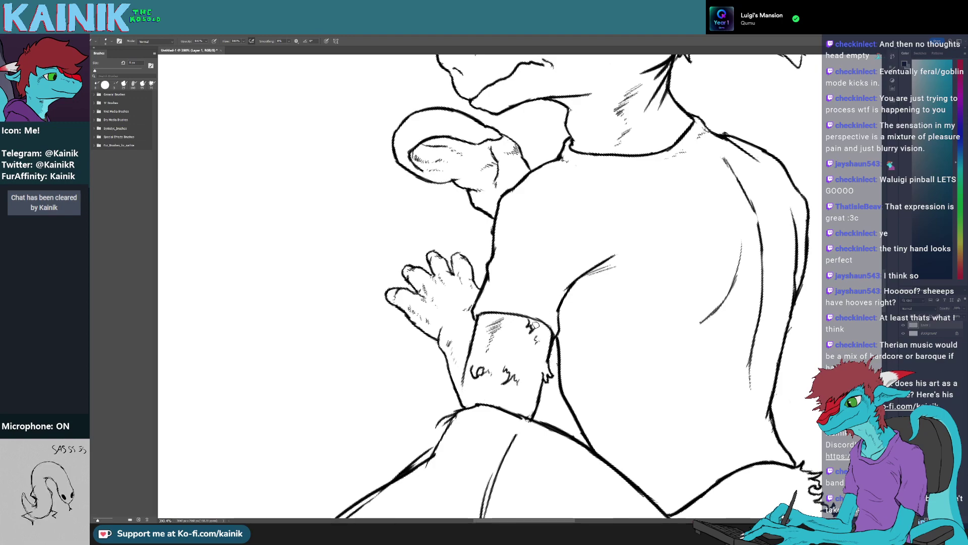
pyautogui.moveTo(540, 242); pyautogui.dragTo(559, 332)
# Erase the stray sketch strokes at the top of the raised knee
pyautogui.press('r')
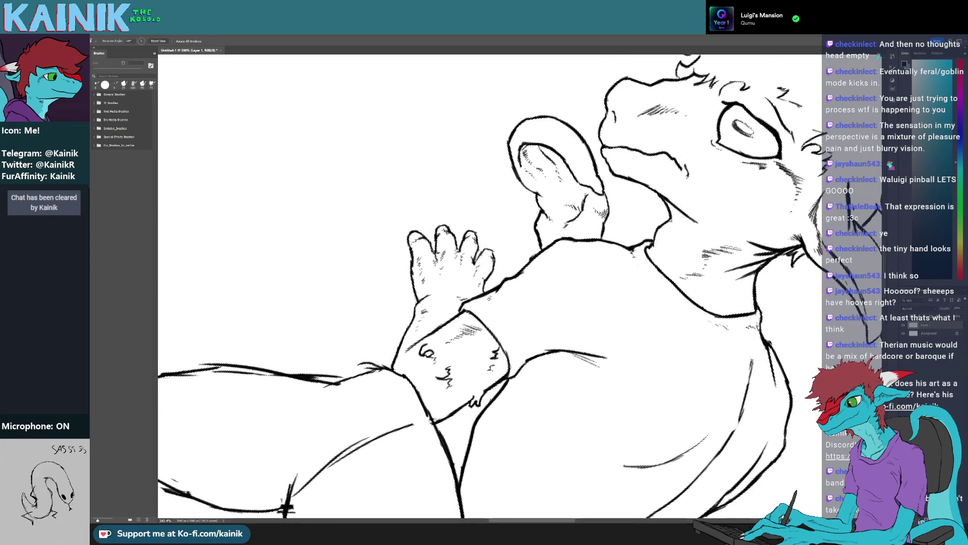
pyautogui.moveTo(489, 299)
pyautogui.mouseDown()
pyautogui.moveTo(438, 308)
pyautogui.moveTo(530, 220)
pyautogui.moveTo(568, 221)
pyautogui.mouseUp()
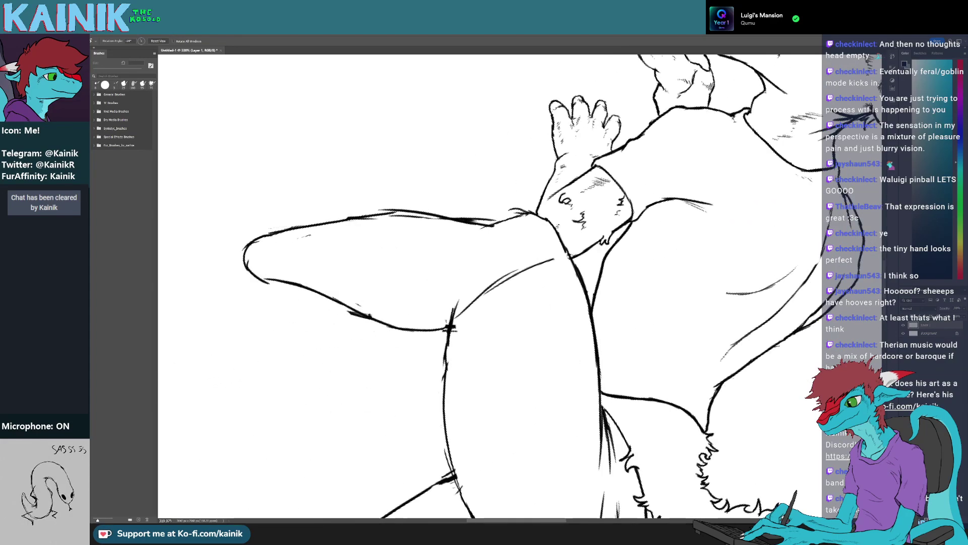
pyautogui.moveTo(491, 149); pyautogui.dragTo(432, 176)
pyautogui.press('e')
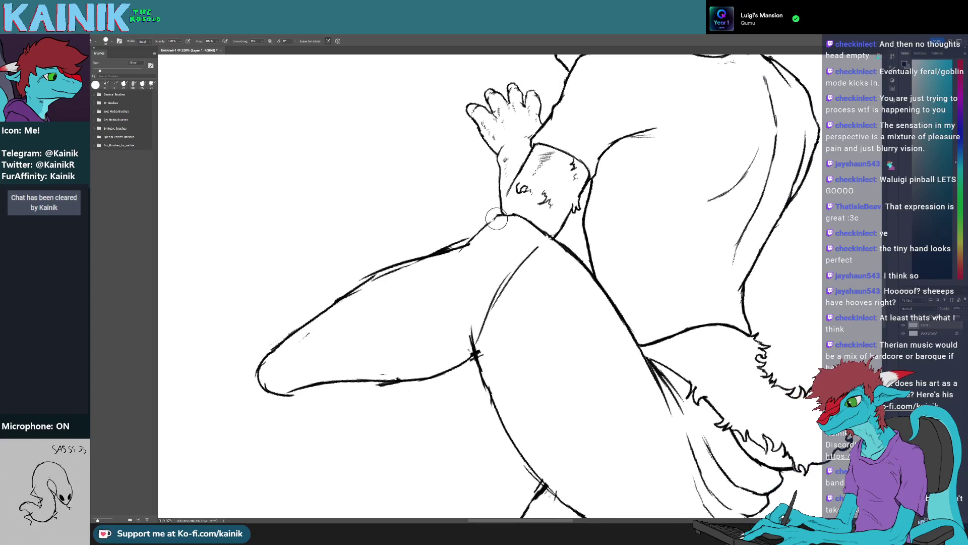
# Hatch short shading strokes on the raised leg just below the knee
pyautogui.press('r')
pyautogui.moveTo(487, 222)
pyautogui.mouseDown()
pyautogui.moveTo(509, 283)
pyautogui.moveTo(545, 323)
pyautogui.moveTo(479, 277)
pyautogui.mouseUp()
pyautogui.press('b')
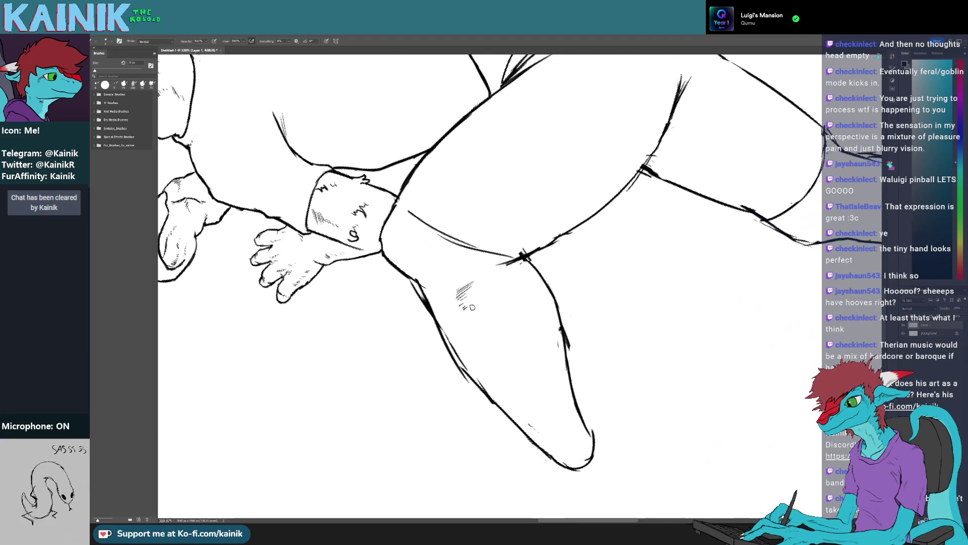
pyautogui.moveTo(472, 314); pyautogui.dragTo(467, 317)
pyautogui.moveTo(475, 322); pyautogui.dragTo(471, 324)
pyautogui.moveTo(479, 329)
pyautogui.mouseDown()
pyautogui.moveTo(455, 293)
pyautogui.moveTo(485, 213)
pyautogui.moveTo(452, 274)
pyautogui.mouseUp()
pyautogui.press('r')
pyautogui.press('e')
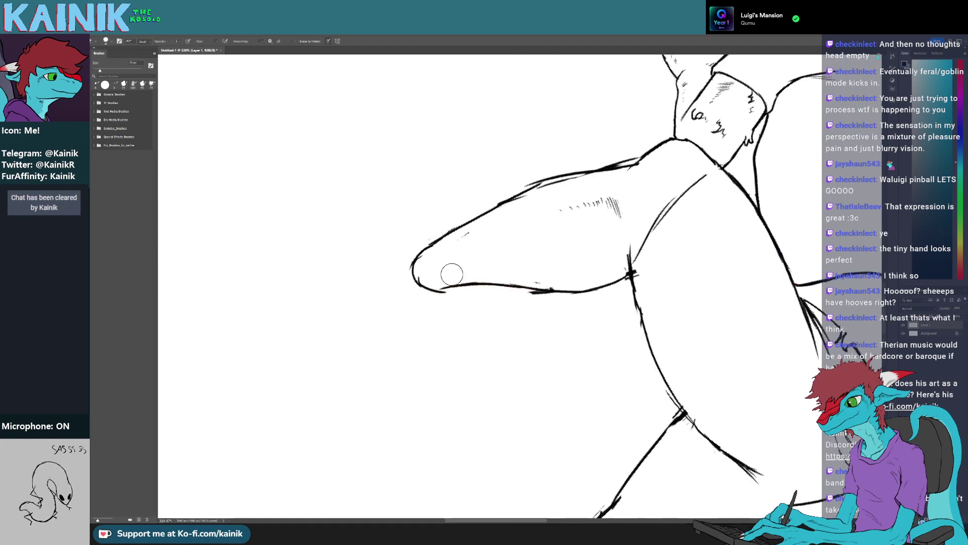
# Clean up the stray marks inside the raised lower leg and erase a gap in its outline near the heel
pyautogui.press('b')
pyautogui.moveTo(616, 175)
pyautogui.mouseDown()
pyautogui.moveTo(530, 191)
pyautogui.moveTo(574, 174)
pyautogui.moveTo(520, 191)
pyautogui.moveTo(438, 244)
pyautogui.moveTo(443, 277)
pyautogui.moveTo(458, 241)
pyautogui.moveTo(432, 281)
pyautogui.mouseUp()
pyautogui.press('r')
pyautogui.press('e')
pyautogui.press('r')
pyautogui.press('b')
pyautogui.press('e')
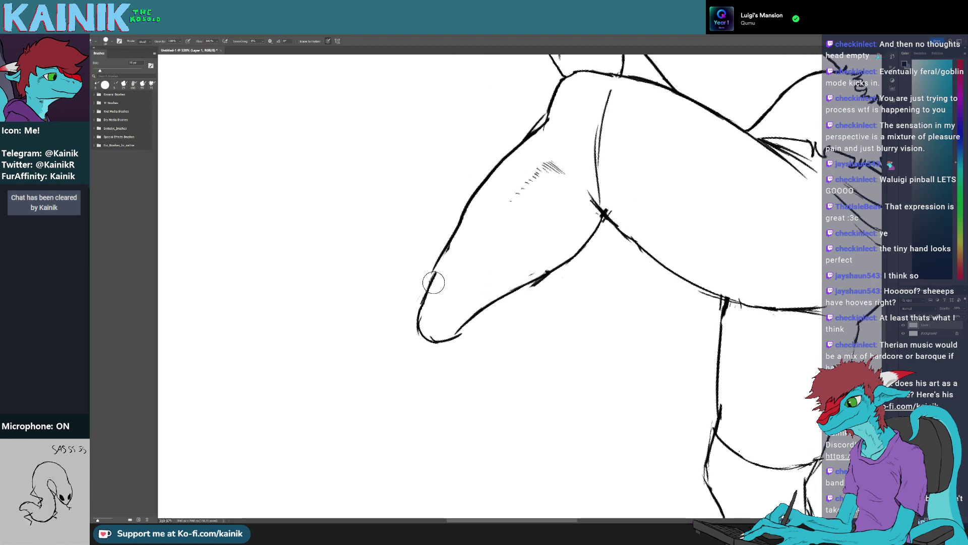
pyautogui.press('r')
pyautogui.moveTo(488, 372); pyautogui.dragTo(438, 348)
pyautogui.moveTo(421, 216); pyautogui.dragTo(391, 292)
# Sketch the raised foot above the heel with a straight ankle line and a rounded outline
pyautogui.press('b')
pyautogui.moveTo(367, 348); pyautogui.dragTo(431, 231)
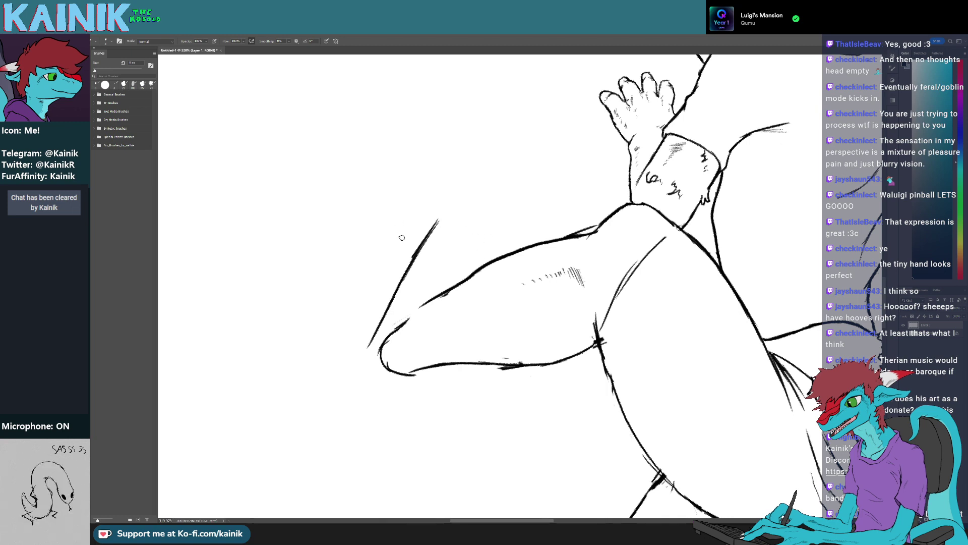
pyautogui.moveTo(407, 241); pyautogui.dragTo(402, 218)
pyautogui.press('e')
pyautogui.press('b')
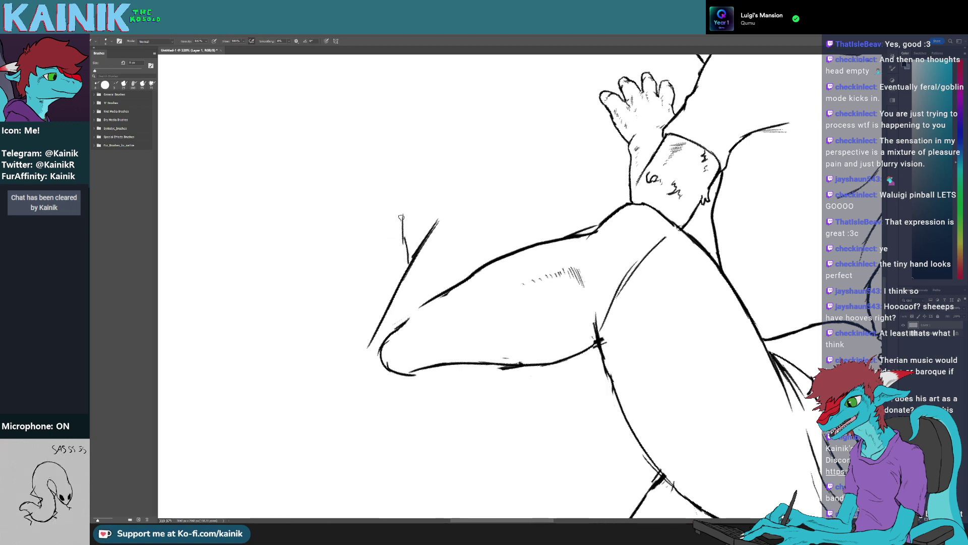
pyautogui.moveTo(440, 189); pyautogui.dragTo(480, 214)
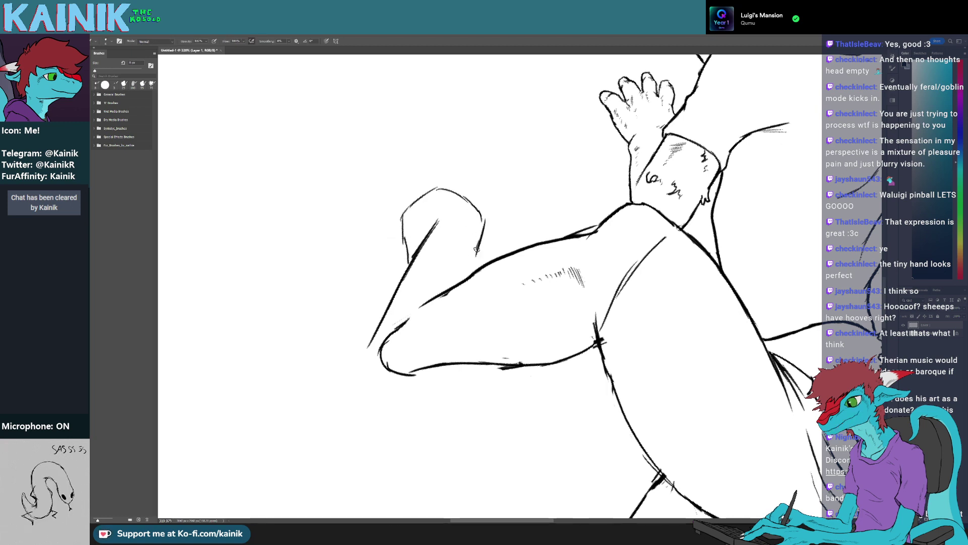
# Erase the excess ankle line inside the foot, join the foot to the leg, and hatch shading along its front edge
pyautogui.press('r')
pyautogui.moveTo(444, 294); pyautogui.dragTo(458, 330)
pyautogui.press('e')
pyautogui.moveTo(410, 263)
pyautogui.mouseDown()
pyautogui.moveTo(471, 328)
pyautogui.moveTo(532, 312)
pyautogui.moveTo(528, 346)
pyautogui.mouseUp()
pyautogui.press('r')
pyautogui.press('b')
pyautogui.moveTo(539, 340); pyautogui.dragTo(531, 353)
pyautogui.moveTo(540, 350); pyautogui.dragTo(538, 360)
pyautogui.press('r')
pyautogui.moveTo(628, 401); pyautogui.dragTo(404, 302)
pyautogui.press('b')
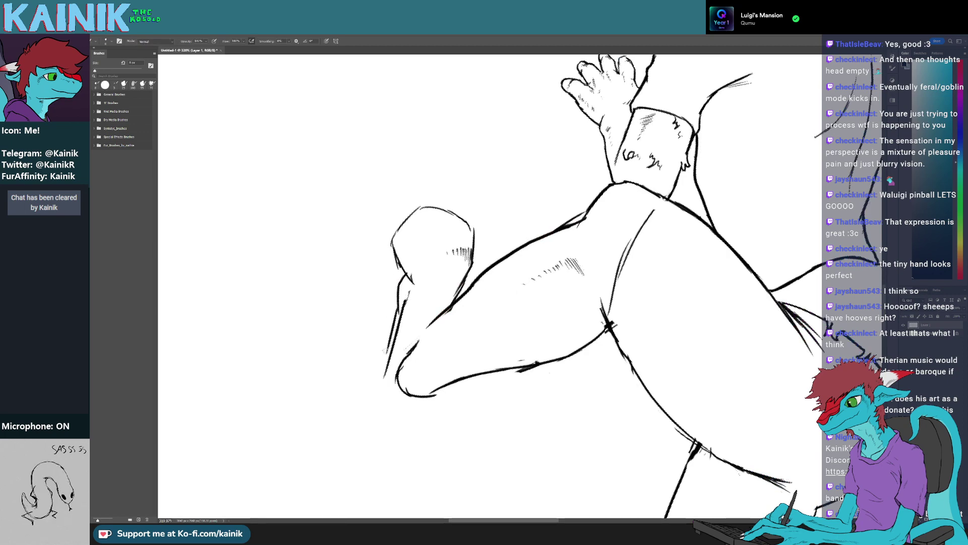
# Redraw the heel as an angular outline linking the back of the ankle to the underside of the leg
pyautogui.press('r')
pyautogui.moveTo(383, 363)
pyautogui.mouseDown()
pyautogui.moveTo(357, 284)
pyautogui.moveTo(373, 187)
pyautogui.moveTo(396, 210)
pyautogui.mouseUp()
pyautogui.press('b')
pyautogui.press('r')
pyautogui.press('b')
pyautogui.press('r')
pyautogui.moveTo(368, 242)
pyautogui.mouseDown()
pyautogui.moveTo(491, 380)
pyautogui.moveTo(495, 287)
pyautogui.moveTo(500, 324)
pyautogui.mouseUp()
pyautogui.press('space')
pyautogui.press('e')
pyautogui.press('b')
pyautogui.moveTo(530, 287)
pyautogui.mouseDown()
pyautogui.moveTo(506, 324)
pyautogui.moveTo(527, 320)
pyautogui.moveTo(462, 318)
pyautogui.mouseUp()
# Redraw the inner line between the foot and calf, extending it toward the heel
pyautogui.press('r')
pyautogui.press('e')
pyautogui.press('r')
pyautogui.press('e')
pyautogui.moveTo(507, 222); pyautogui.dragTo(484, 245)
pyautogui.press('b')
pyautogui.moveTo(515, 203); pyautogui.dragTo(469, 274)
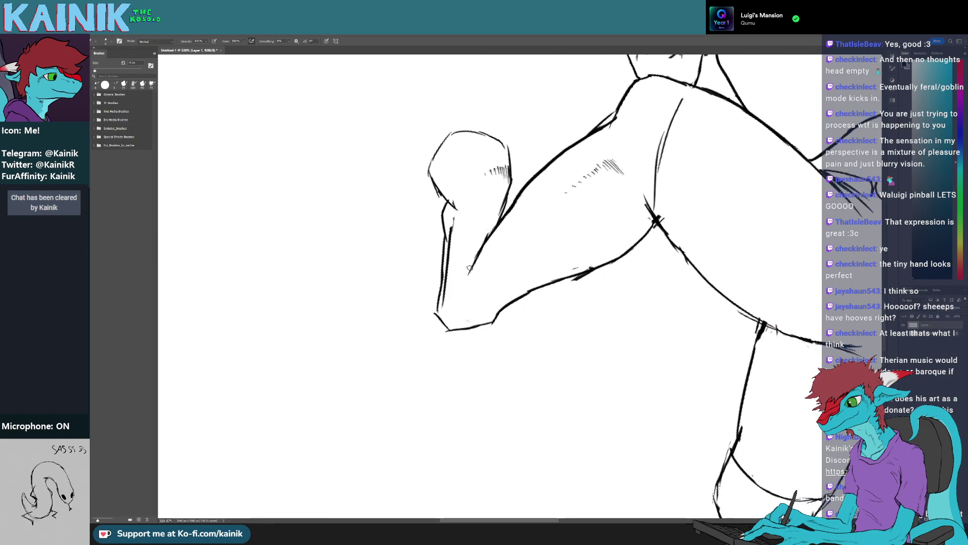
# Replace the doubled line at the back of the ankle with one curved line running into the heel
pyautogui.press('r')
pyautogui.moveTo(455, 309); pyautogui.dragTo(519, 292)
pyautogui.press('e')
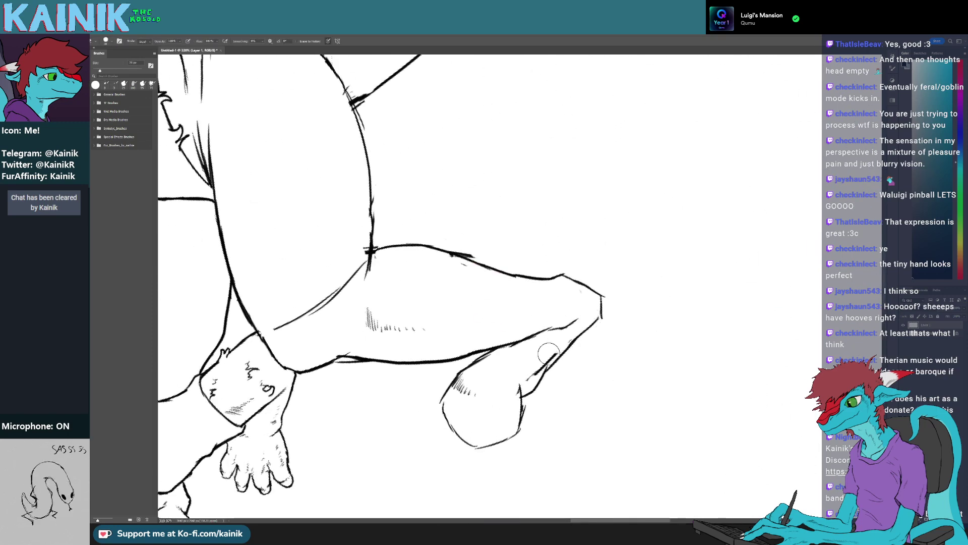
pyautogui.press('r')
pyautogui.moveTo(616, 400)
pyautogui.mouseDown()
pyautogui.moveTo(504, 348)
pyautogui.moveTo(433, 288)
pyautogui.moveTo(439, 294)
pyautogui.mouseUp()
pyautogui.press('b')
pyautogui.moveTo(453, 243); pyautogui.dragTo(426, 290)
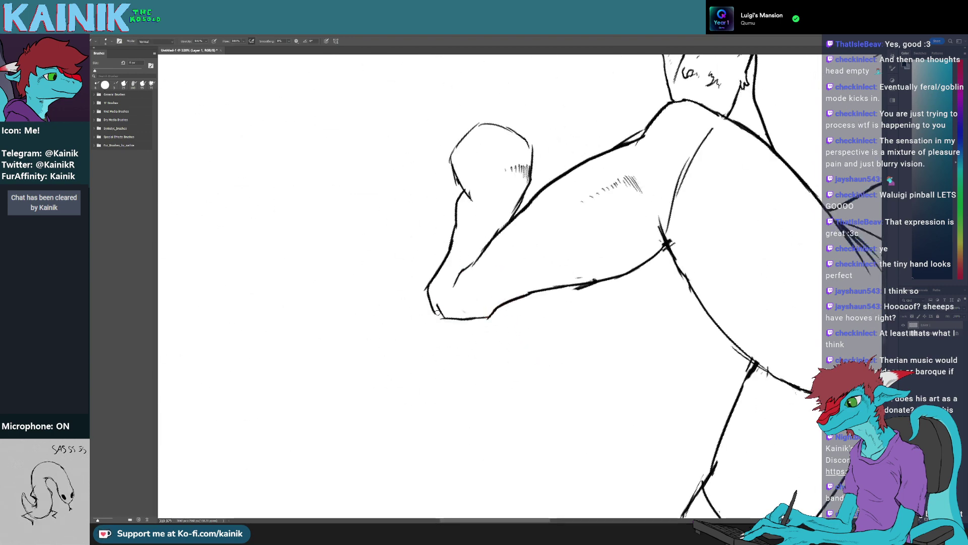
# Erase the angular heel and redraw it as a rounded shape joined to the underside of the leg
pyautogui.press('r')
pyautogui.moveTo(492, 359); pyautogui.dragTo(530, 346)
pyautogui.press('e')
pyautogui.moveTo(463, 349); pyautogui.dragTo(506, 339)
pyautogui.press('b')
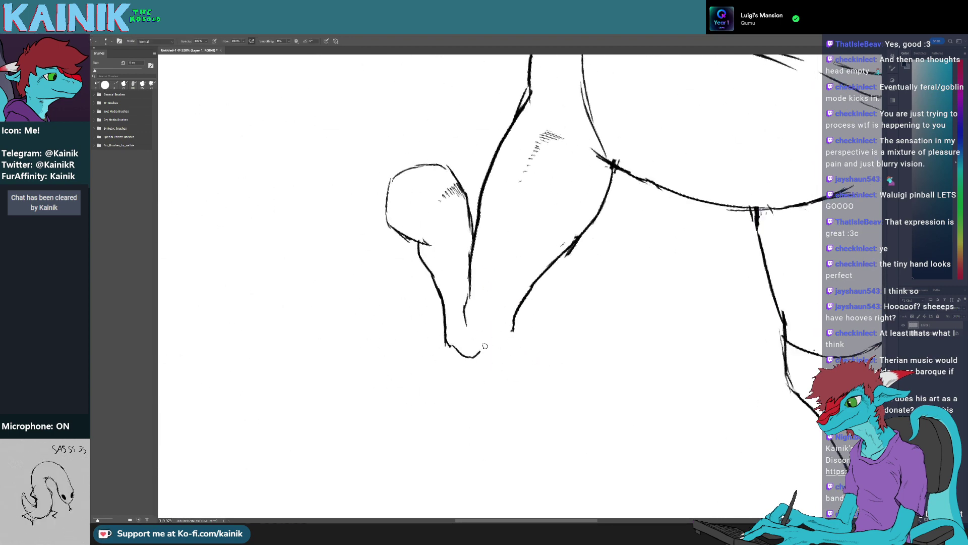
pyautogui.hotkey('ctrl', 'z')
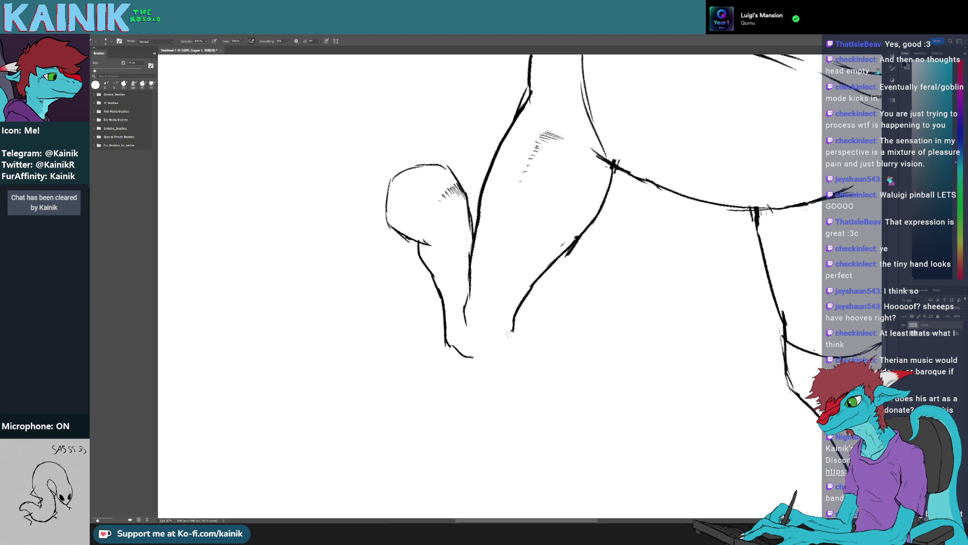
pyautogui.press('r')
pyautogui.moveTo(509, 387)
pyautogui.mouseDown()
pyautogui.moveTo(631, 333)
pyautogui.moveTo(631, 290)
pyautogui.mouseUp()
pyautogui.press('b')
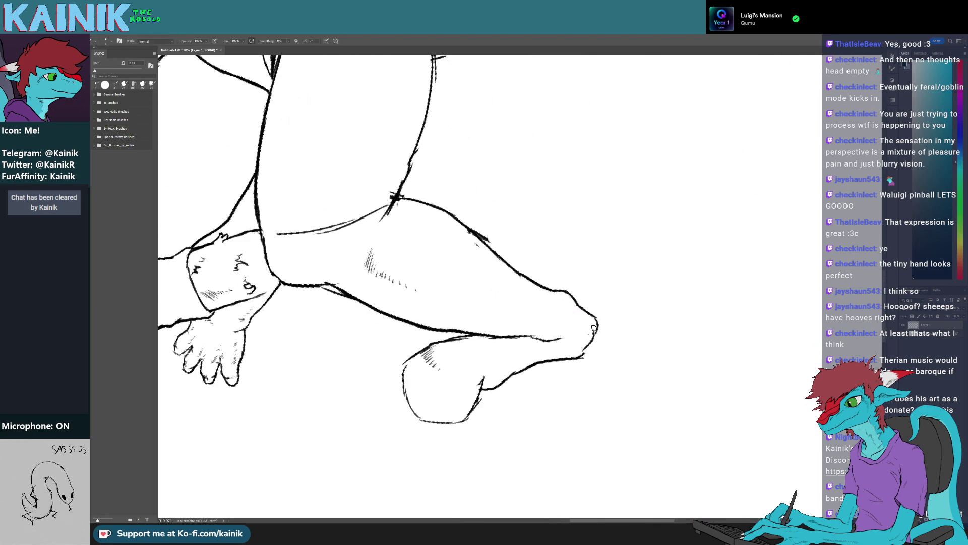
# Tidy the heel contour with short crease marks and connect the ankle line to the foot's rounded outline
pyautogui.press('r')
pyautogui.moveTo(585, 344)
pyautogui.mouseDown()
pyautogui.moveTo(602, 319)
pyautogui.moveTo(535, 363)
pyautogui.moveTo(401, 346)
pyautogui.mouseUp()
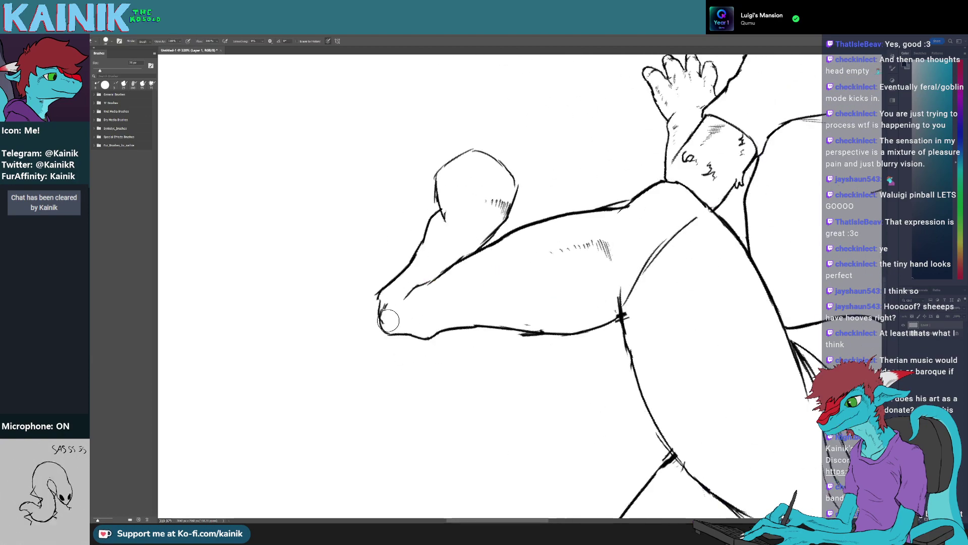
pyautogui.press('b')
pyautogui.press('r')
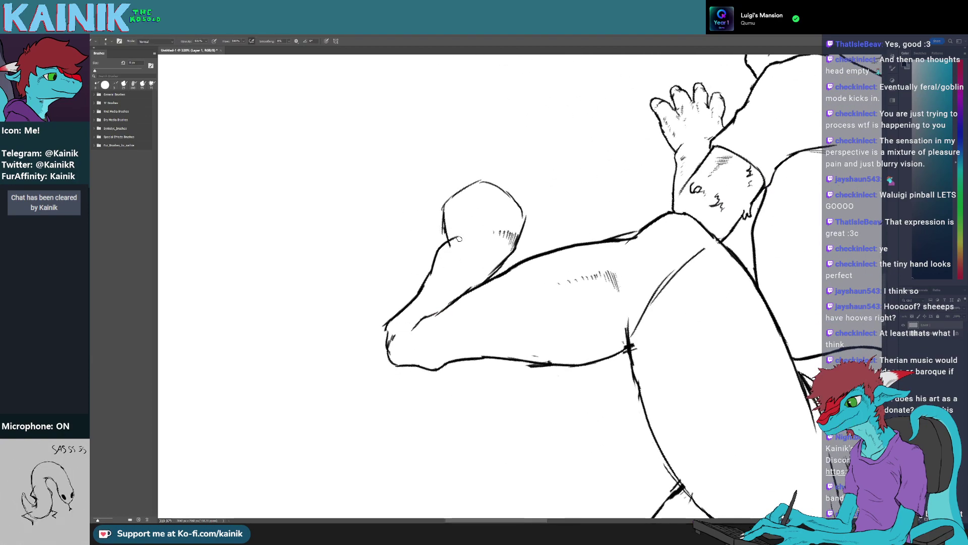
pyautogui.moveTo(451, 270); pyautogui.dragTo(439, 382)
pyautogui.moveTo(546, 331); pyautogui.dragTo(478, 330)
# Rework the foot's edge beside the calf and erase the outer arc of its rounded outline
pyautogui.press('e')
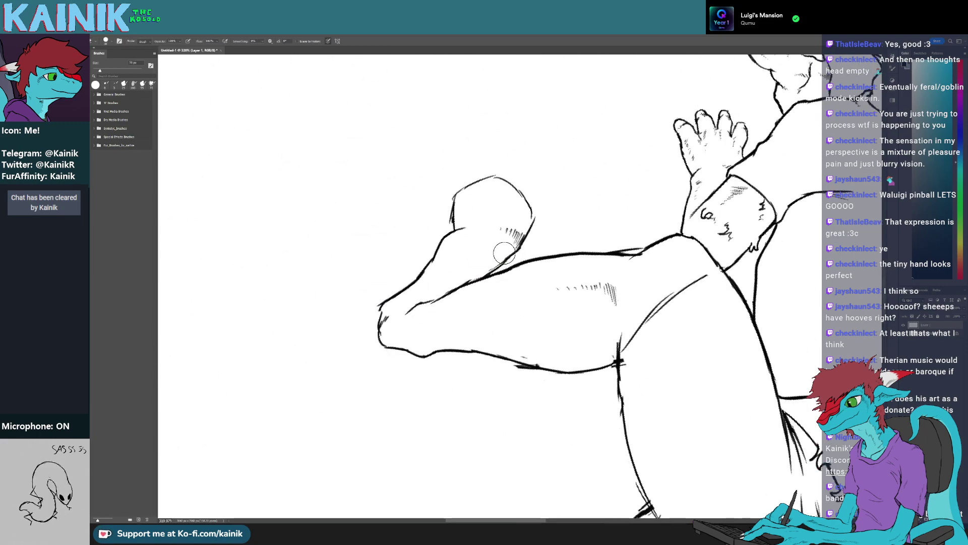
pyautogui.press('b')
pyautogui.moveTo(516, 248); pyautogui.dragTo(485, 279)
pyautogui.press('r')
pyautogui.moveTo(476, 233)
pyautogui.mouseDown()
pyautogui.moveTo(438, 272)
pyautogui.moveTo(412, 272)
pyautogui.moveTo(446, 214)
pyautogui.mouseUp()
pyautogui.press('e')
pyautogui.press('b')
pyautogui.moveTo(413, 259)
pyautogui.mouseDown()
pyautogui.moveTo(444, 219)
pyautogui.moveTo(417, 314)
pyautogui.moveTo(436, 265)
pyautogui.mouseUp()
pyautogui.press('r')
pyautogui.press('e')
pyautogui.press('b')
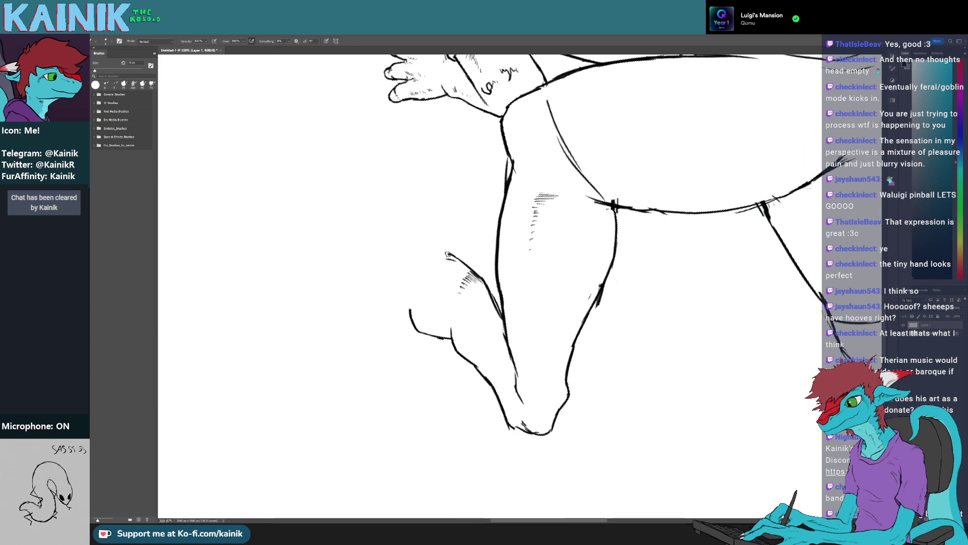
# Redraw the foot's rounded end with a heavier curve that closes the outline
pyautogui.press('r')
pyautogui.moveTo(403, 305); pyautogui.dragTo(416, 340)
pyautogui.press('r')
pyautogui.moveTo(426, 396); pyautogui.dragTo(385, 349)
pyautogui.press('e')
pyautogui.moveTo(465, 256); pyautogui.dragTo(448, 254)
pyautogui.moveTo(408, 280); pyautogui.dragTo(409, 298)
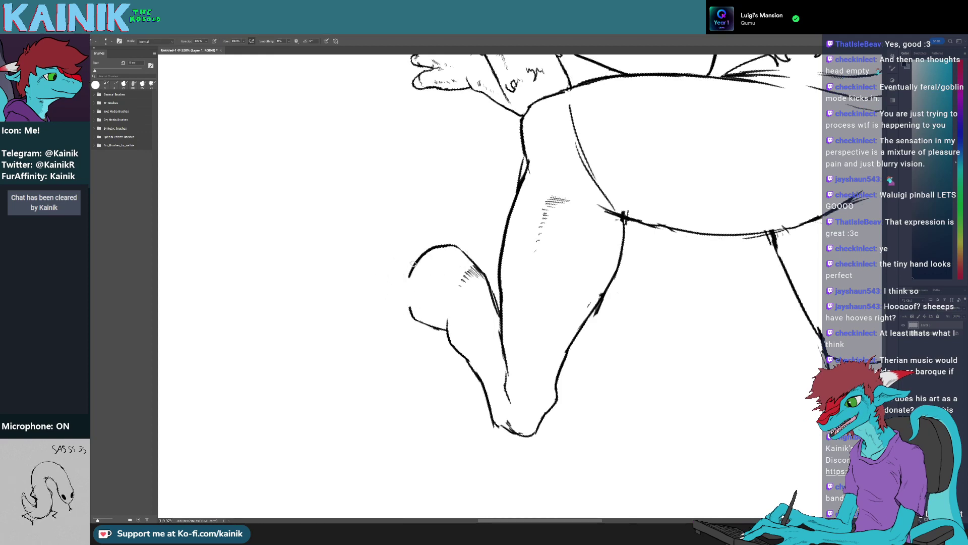
pyautogui.press('b')
pyautogui.moveTo(415, 263); pyautogui.dragTo(409, 311)
# Erase the rough, overlapping middle section of the calf's underside
pyautogui.press('r')
pyautogui.moveTo(445, 376); pyautogui.dragTo(402, 292)
pyautogui.moveTo(487, 334)
pyautogui.mouseDown()
pyautogui.moveTo(414, 379)
pyautogui.moveTo(447, 406)
pyautogui.mouseUp()
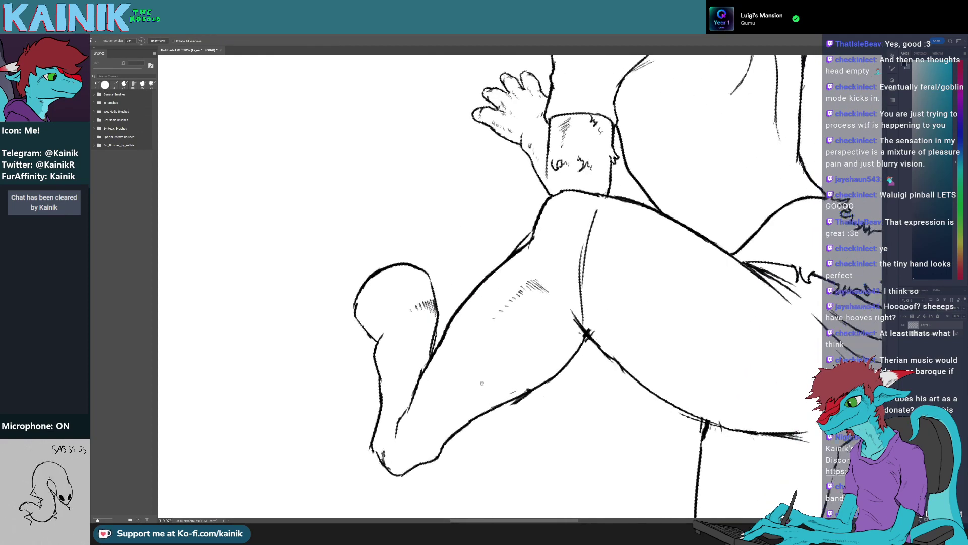
pyautogui.moveTo(540, 351); pyautogui.dragTo(553, 253)
pyautogui.press('e')
pyautogui.moveTo(563, 292)
pyautogui.mouseDown()
pyautogui.moveTo(496, 316)
pyautogui.moveTo(542, 295)
pyautogui.mouseUp()
pyautogui.press('b')
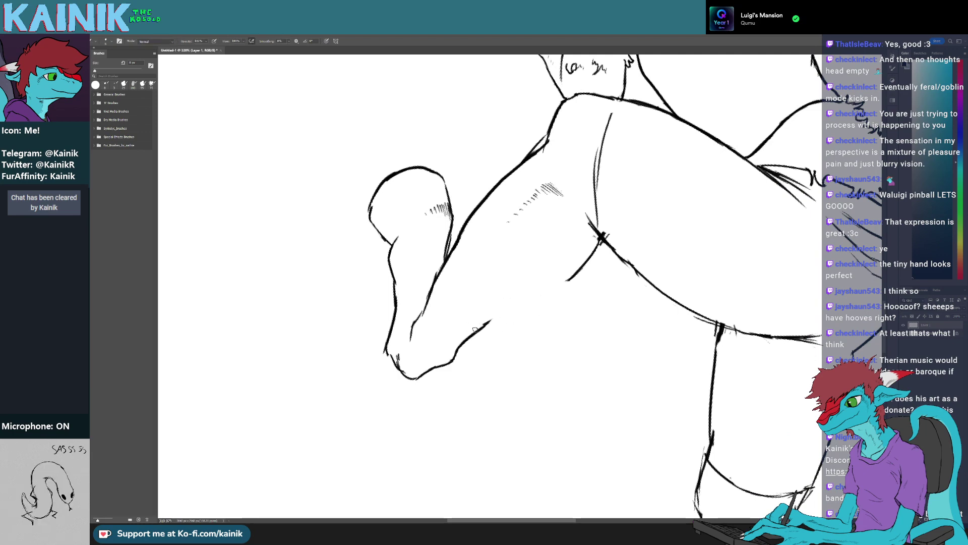
# Redraw the calf's underside as a smooth curve from the heel to the thigh and clean its ends
pyautogui.press('e')
pyautogui.moveTo(483, 324)
pyautogui.mouseDown()
pyautogui.moveTo(466, 338)
pyautogui.moveTo(505, 301)
pyautogui.moveTo(577, 276)
pyautogui.mouseUp()
pyautogui.press('b')
pyautogui.press('r')
pyautogui.moveTo(575, 252)
pyautogui.mouseDown()
pyautogui.moveTo(570, 326)
pyautogui.moveTo(505, 349)
pyautogui.mouseUp()
pyautogui.press('e')
pyautogui.moveTo(527, 237); pyautogui.dragTo(523, 260)
pyautogui.press('b')
pyautogui.moveTo(488, 314); pyautogui.dragTo(494, 358)
pyautogui.press('r')
pyautogui.moveTo(516, 376)
pyautogui.mouseDown()
pyautogui.moveTo(642, 352)
pyautogui.moveTo(606, 217)
pyautogui.mouseUp()
pyautogui.moveTo(579, 359)
pyautogui.mouseDown()
pyautogui.moveTo(575, 422)
pyautogui.moveTo(568, 322)
pyautogui.moveTo(587, 272)
pyautogui.mouseUp()
pyautogui.press('b')
pyautogui.press('r')
# Refine the foot's edge beside its hatching and smooth the back corner of the heel
pyautogui.press('e')
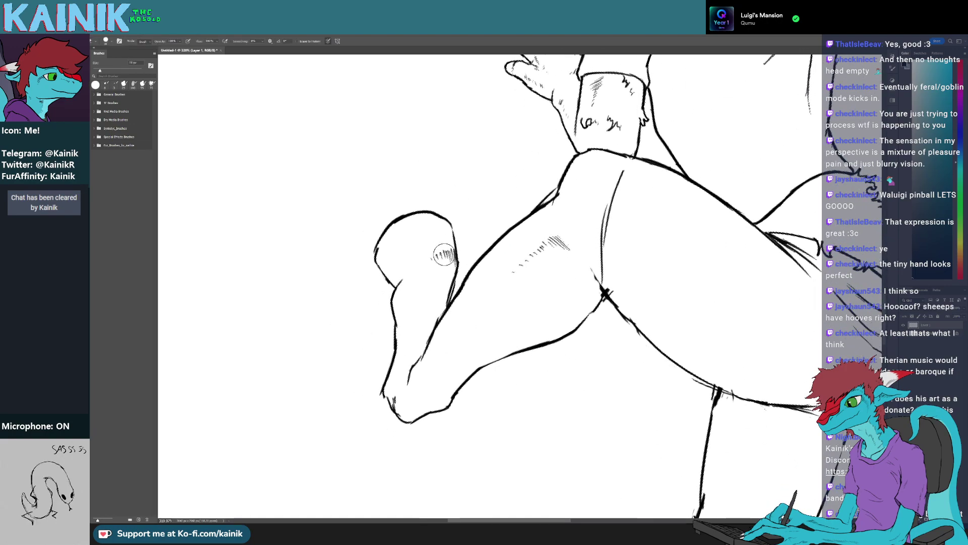
pyautogui.moveTo(446, 275); pyautogui.dragTo(450, 284)
pyautogui.press('b')
pyautogui.moveTo(433, 320); pyautogui.dragTo(461, 361)
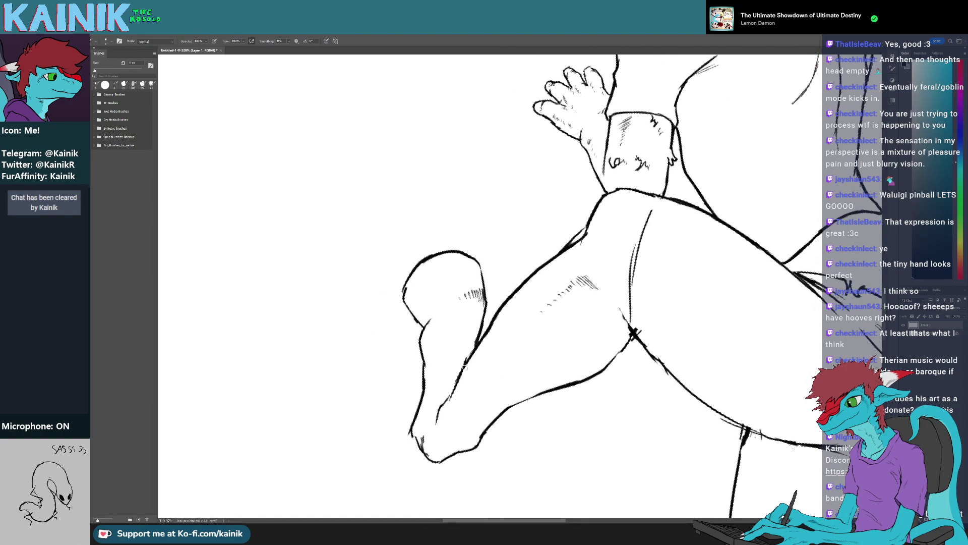
pyautogui.press('r')
pyautogui.moveTo(407, 390); pyautogui.dragTo(385, 359)
pyautogui.press('e')
pyautogui.press('b')
pyautogui.moveTo(372, 398)
pyautogui.mouseDown()
pyautogui.moveTo(374, 409)
pyautogui.moveTo(429, 399)
pyautogui.moveTo(469, 377)
pyautogui.mouseUp()
pyautogui.press('r')
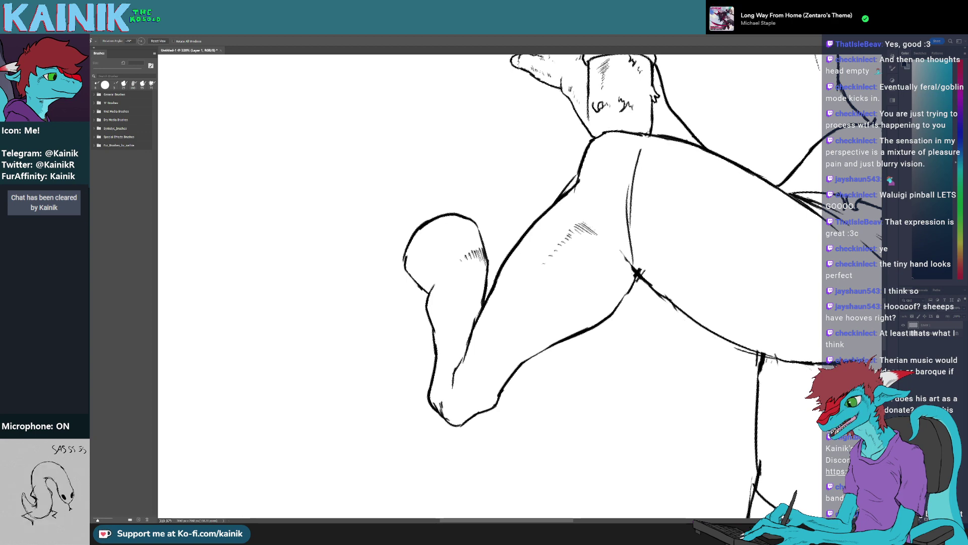
# Thin and even out the line along the back of the ankle above the heel
pyautogui.moveTo(682, 336); pyautogui.dragTo(660, 341)
pyautogui.moveTo(598, 375); pyautogui.dragTo(566, 392)
pyautogui.press('e')
pyautogui.moveTo(394, 309); pyautogui.dragTo(387, 326)
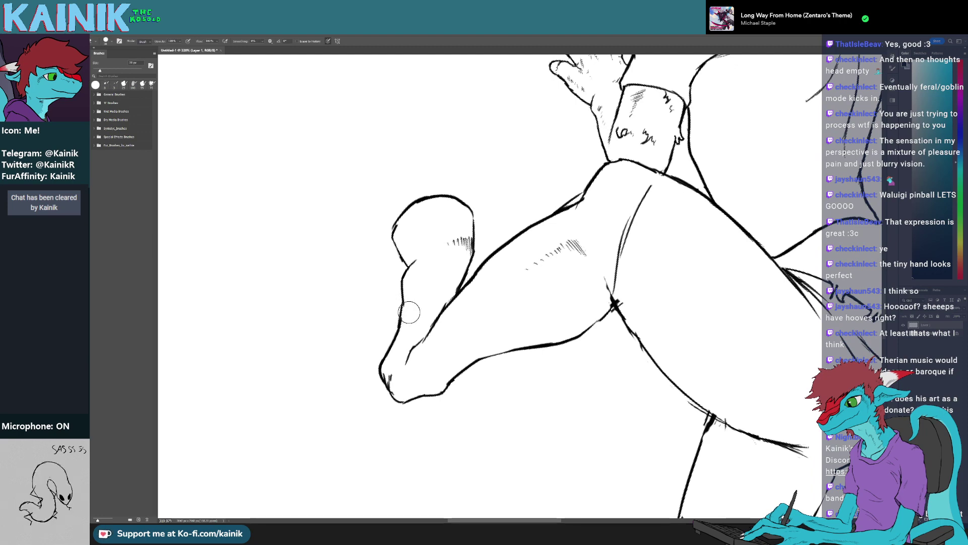
pyautogui.press('b')
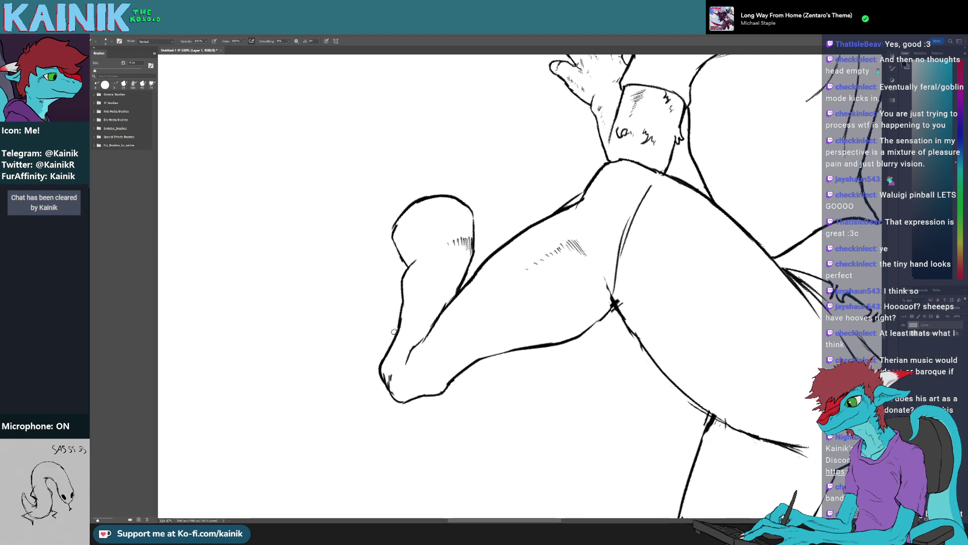
pyautogui.press('r')
pyautogui.moveTo(394, 331); pyautogui.dragTo(456, 365)
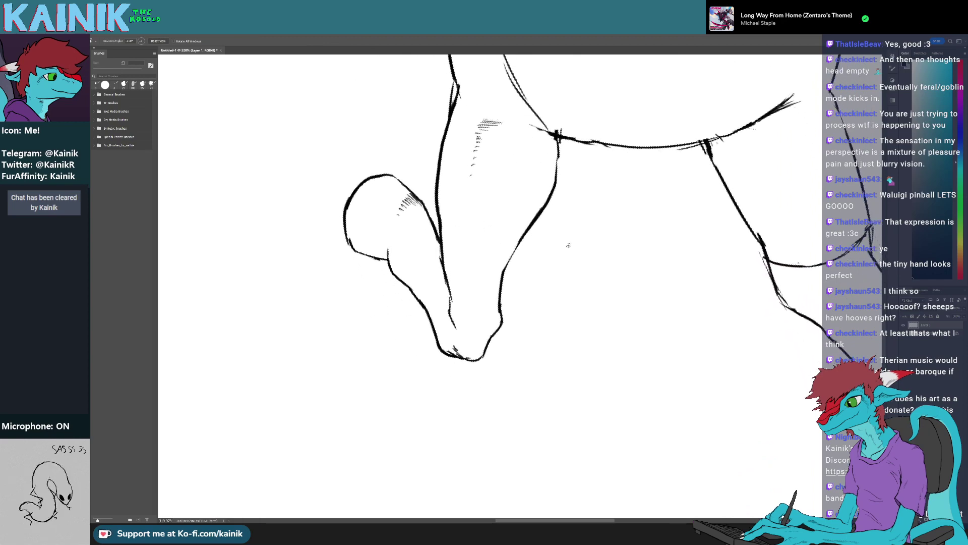
pyautogui.moveTo(568, 246)
pyautogui.mouseDown()
pyautogui.moveTo(625, 373)
pyautogui.moveTo(631, 363)
pyautogui.mouseUp()
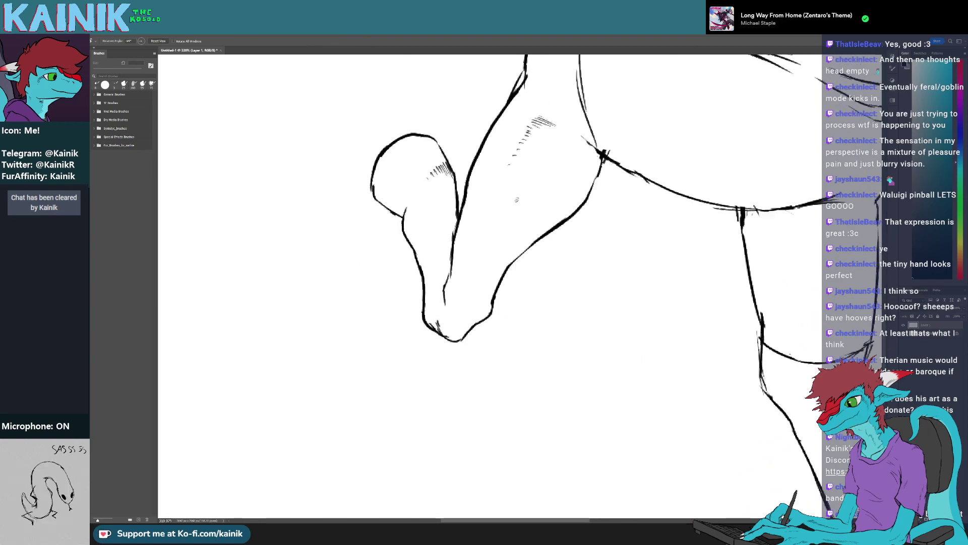
pyautogui.moveTo(580, 121)
pyautogui.mouseDown()
pyautogui.moveTo(552, 175)
pyautogui.moveTo(564, 193)
pyautogui.moveTo(420, 252)
pyautogui.moveTo(420, 294)
pyautogui.mouseUp()
# Erase the overlapping strokes where the calf meets the thigh and open a gap in the crease line
pyautogui.press('e')
pyautogui.press('r')
pyautogui.press('e')
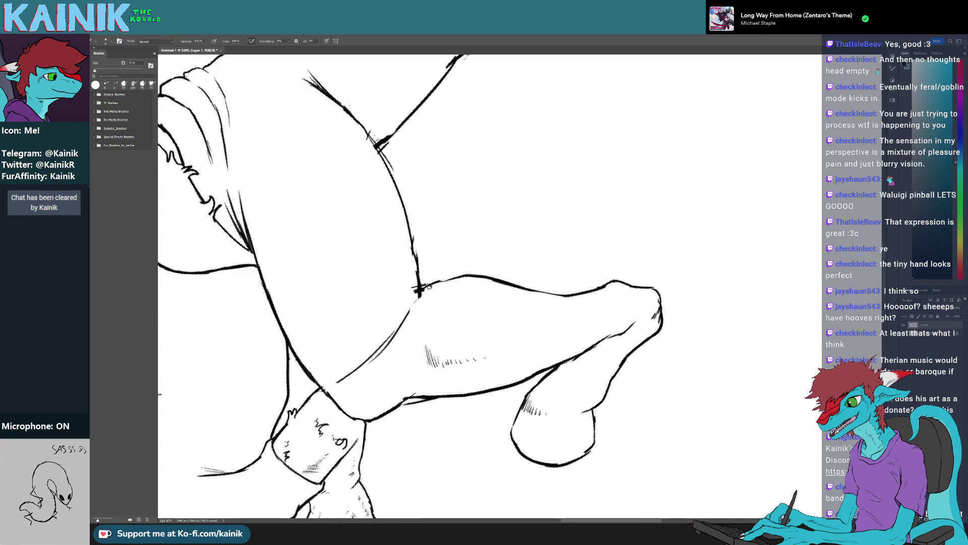
pyautogui.moveTo(383, 348)
pyautogui.mouseDown()
pyautogui.moveTo(434, 291)
pyautogui.moveTo(452, 289)
pyautogui.moveTo(433, 285)
pyautogui.mouseUp()
pyautogui.press('b')
pyautogui.press('r')
pyautogui.moveTo(577, 391); pyautogui.dragTo(381, 363)
pyautogui.moveTo(519, 284)
pyautogui.mouseDown()
pyautogui.moveTo(477, 421)
pyautogui.moveTo(414, 408)
pyautogui.moveTo(444, 348)
pyautogui.mouseUp()
pyautogui.press('b')
# Erase the lower part of the line separating the foot from the calf
pyautogui.press('r')
pyautogui.press('e')
pyautogui.moveTo(410, 289)
pyautogui.mouseDown()
pyautogui.moveTo(393, 325)
pyautogui.moveTo(408, 275)
pyautogui.mouseUp()
pyautogui.press('b')
pyautogui.hotkey('ctrl', 'z')
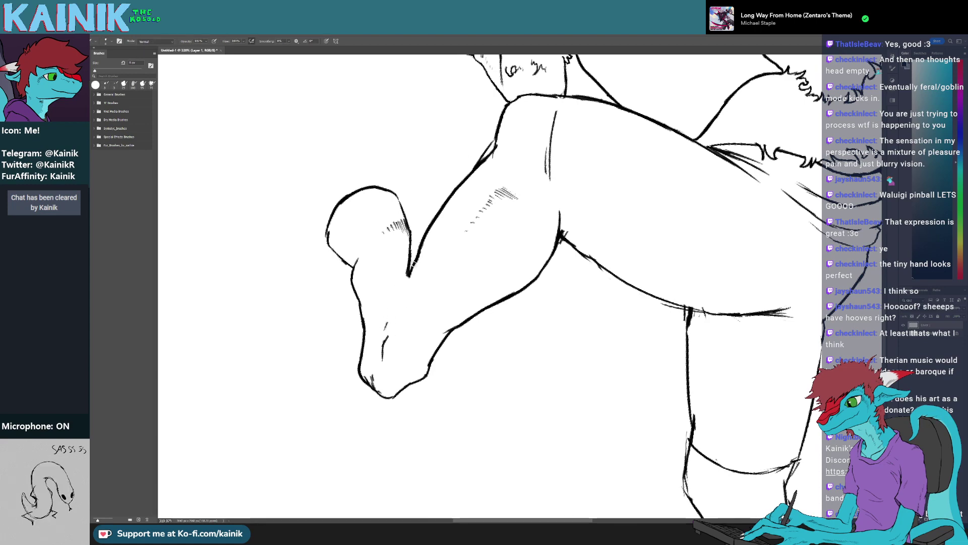
pyautogui.press('e')
pyautogui.moveTo(385, 320)
pyautogui.mouseDown()
pyautogui.moveTo(383, 341)
pyautogui.moveTo(383, 327)
pyautogui.moveTo(423, 365)
pyautogui.moveTo(413, 383)
pyautogui.moveTo(436, 388)
pyautogui.moveTo(433, 371)
pyautogui.moveTo(467, 308)
pyautogui.mouseUp()
pyautogui.press('b')
# Redraw the line between the foot and calf and add a curved crease above the underside of the heel
pyautogui.press('r')
pyautogui.press('e')
pyautogui.press('r')
pyautogui.press('b')
pyautogui.press('e')
pyautogui.press('b')
pyautogui.press('r')
pyautogui.press('b')
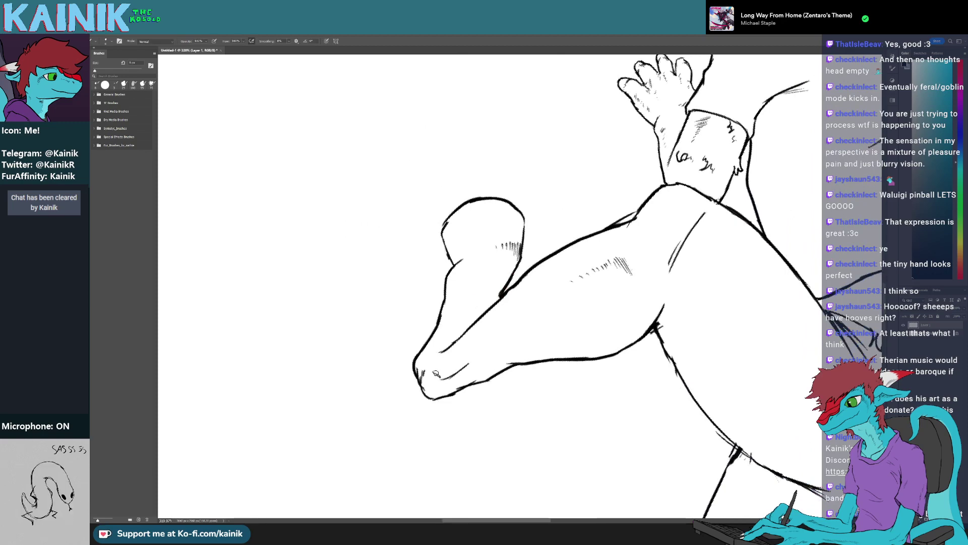
# Add short hatching strokes down the middle of the raised calf, from below the knee toward the heel
pyautogui.moveTo(429, 356); pyautogui.dragTo(438, 376)
pyautogui.press('r')
pyautogui.moveTo(416, 430); pyautogui.dragTo(490, 461)
pyautogui.press('e')
pyautogui.moveTo(501, 392)
pyautogui.mouseDown()
pyautogui.moveTo(506, 381)
pyautogui.moveTo(477, 335)
pyautogui.mouseUp()
pyautogui.press('b')
pyautogui.press('r')
pyautogui.press('b')
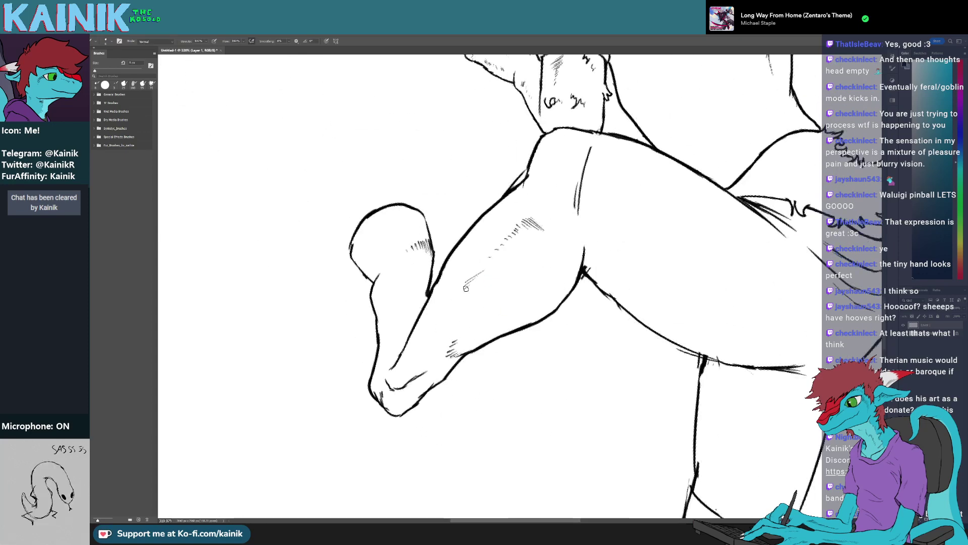
pyautogui.moveTo(466, 289); pyautogui.dragTo(461, 300)
pyautogui.press('e')
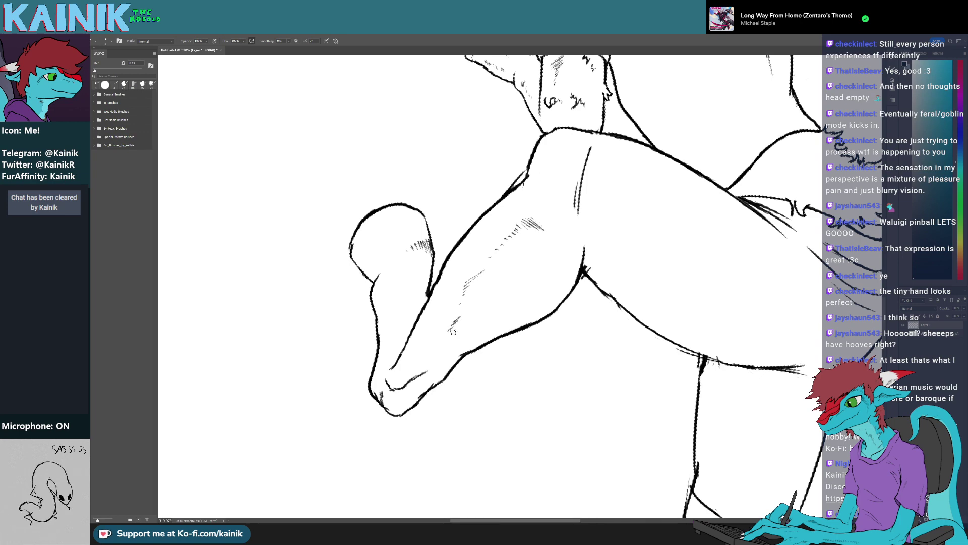
pyautogui.press('r')
pyautogui.moveTo(453, 332); pyautogui.dragTo(492, 363)
# Erase the crease above the heel and redraw it as a short curve around the ankle
pyautogui.press('e')
pyautogui.moveTo(488, 427)
pyautogui.mouseDown()
pyautogui.moveTo(491, 406)
pyautogui.moveTo(486, 428)
pyautogui.moveTo(404, 334)
pyautogui.moveTo(368, 341)
pyautogui.mouseUp()
pyautogui.press('b')
pyautogui.press('r')
pyautogui.press('e')
pyautogui.press('b')
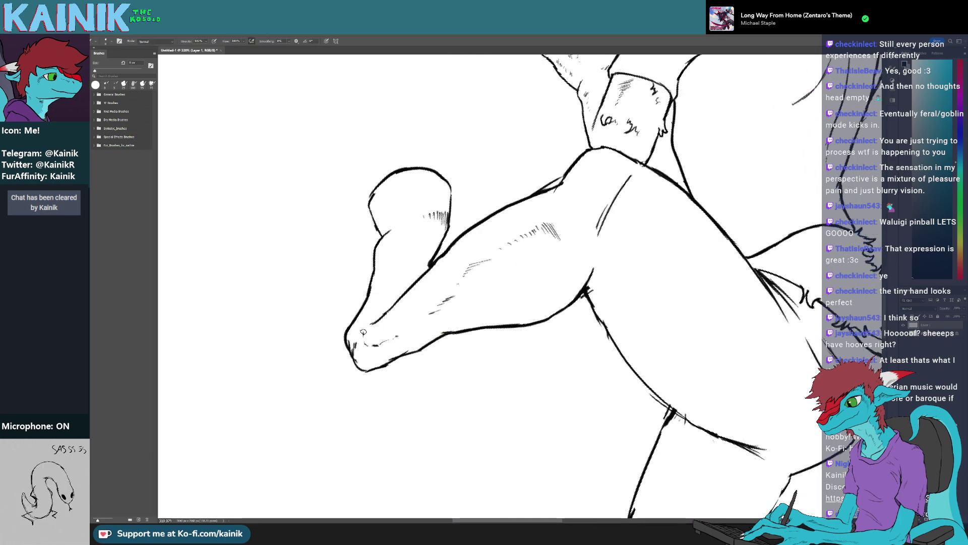
pyautogui.moveTo(384, 390); pyautogui.dragTo(449, 423)
pyautogui.press('e')
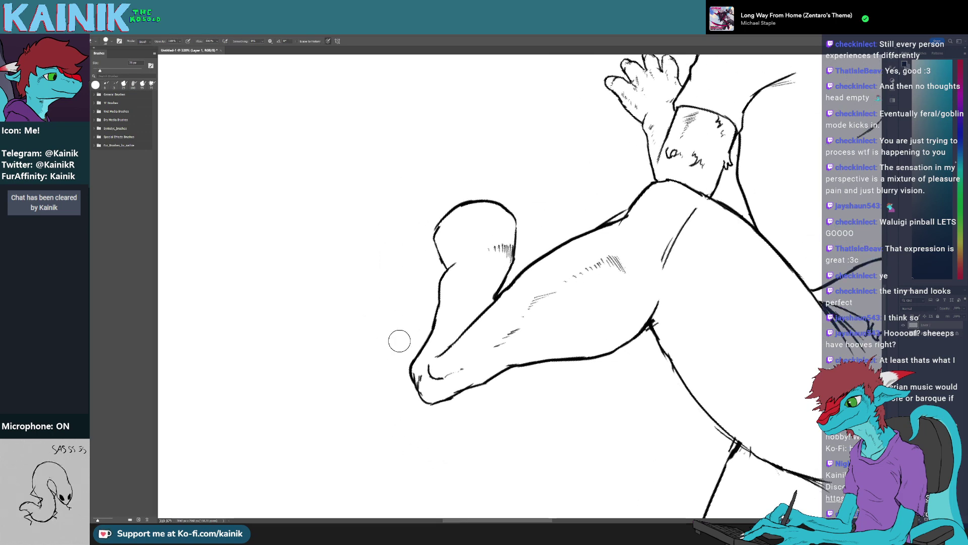
# Replace the hatching on the raised foot with a jagged fur edge drawn across it above the hoof
pyautogui.press('r')
pyautogui.moveTo(410, 350)
pyautogui.mouseDown()
pyautogui.moveTo(452, 308)
pyautogui.moveTo(510, 333)
pyautogui.moveTo(544, 317)
pyautogui.mouseUp()
pyautogui.press('r')
pyautogui.press('b')
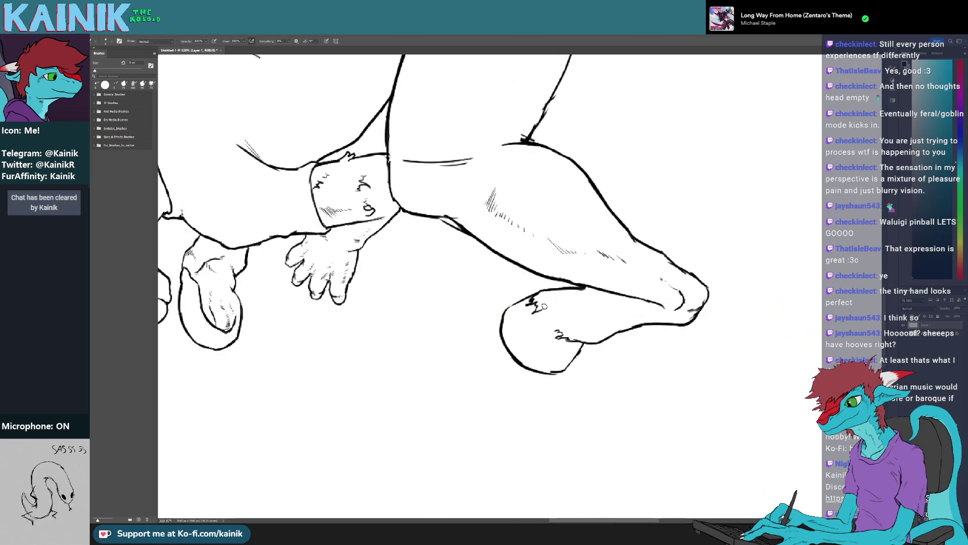
pyautogui.moveTo(545, 321)
pyautogui.mouseDown()
pyautogui.moveTo(557, 331)
pyautogui.moveTo(398, 319)
pyautogui.mouseUp()
pyautogui.press('r')
pyautogui.press('e')
pyautogui.moveTo(483, 301); pyautogui.dragTo(485, 297)
pyautogui.press('b')
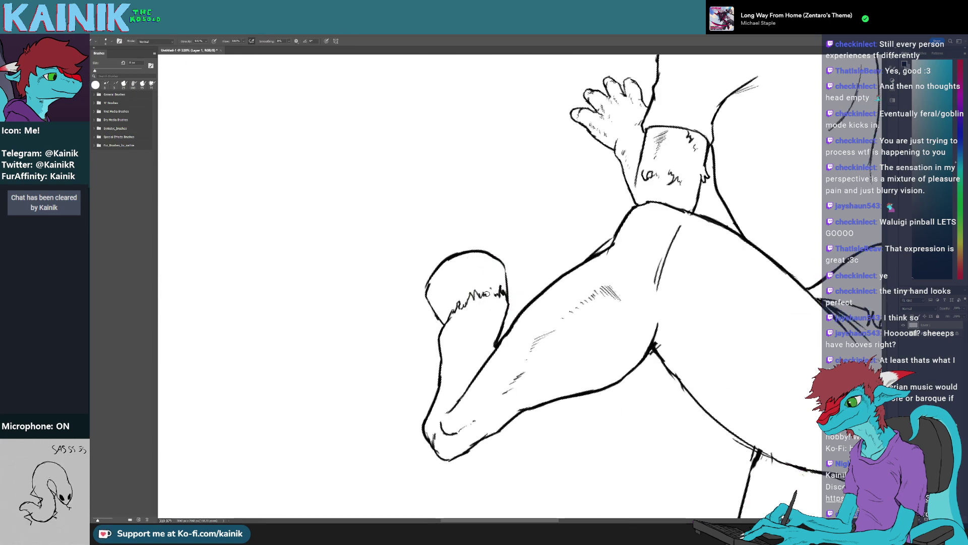
pyautogui.press('e')
pyautogui.press('b')
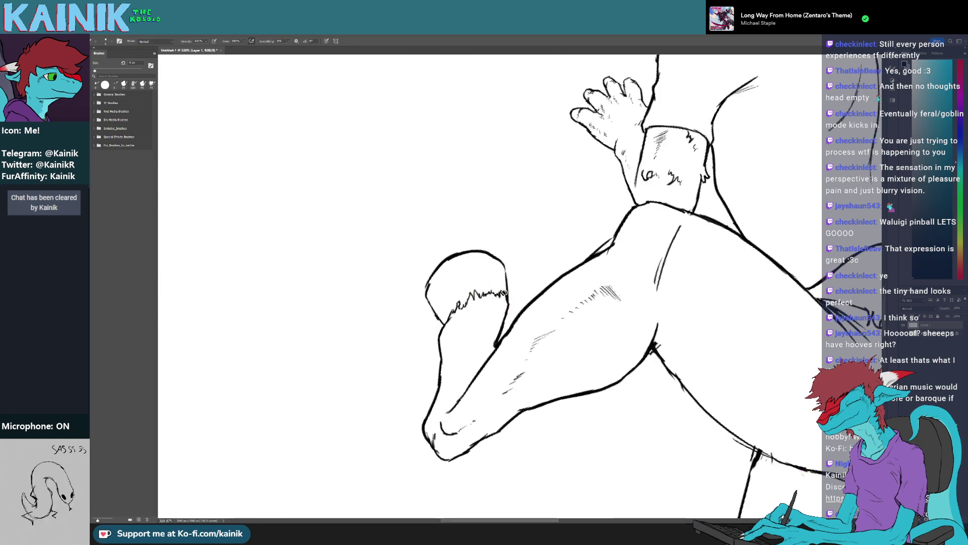
# Refine the fur edge of the raised foot with pointed tufts that stick out past the leg outline
pyautogui.press('e')
pyautogui.moveTo(459, 308); pyautogui.dragTo(509, 310)
pyautogui.press('b')
pyautogui.press('e')
pyautogui.press('r')
pyautogui.moveTo(509, 311)
pyautogui.mouseDown()
pyautogui.moveTo(517, 288)
pyautogui.moveTo(504, 288)
pyautogui.moveTo(532, 310)
pyautogui.mouseUp()
pyautogui.press('e')
pyautogui.press('b')
pyautogui.press('r')
pyautogui.press('e')
pyautogui.press('r')
pyautogui.press('e')
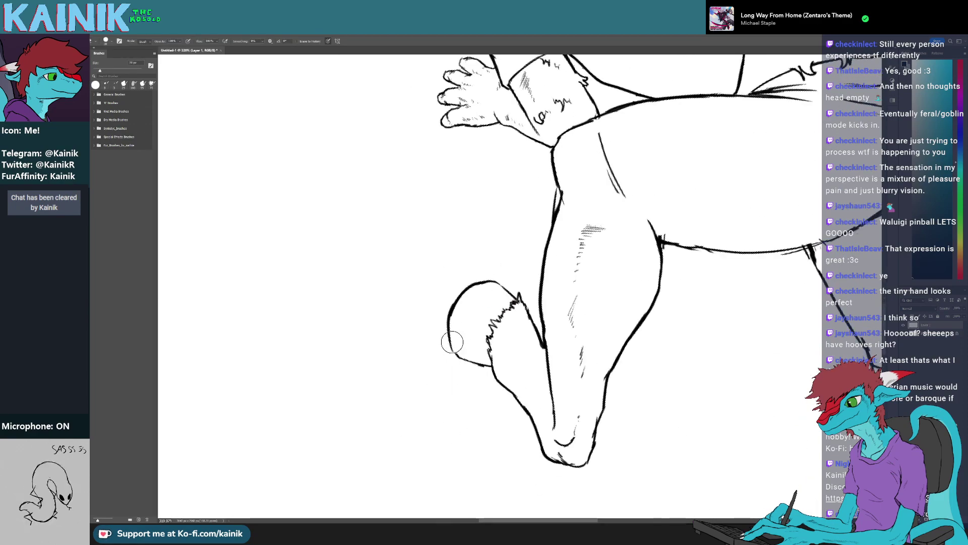
# Add hatching along the outer side of the hoof and on the lower leg below the fur edge
pyautogui.press('r')
pyautogui.moveTo(452, 342); pyautogui.dragTo(411, 389)
pyautogui.press('e')
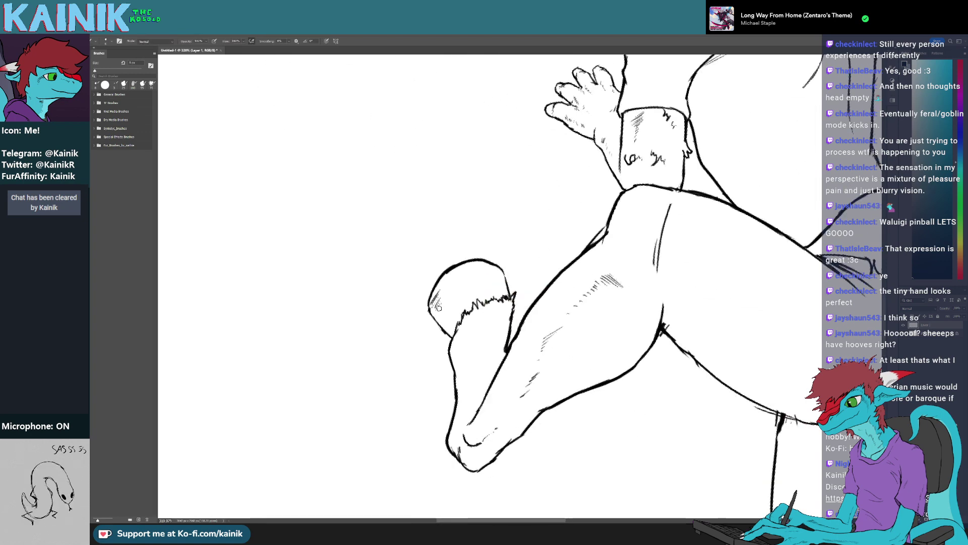
pyautogui.press('e')
pyautogui.press('b')
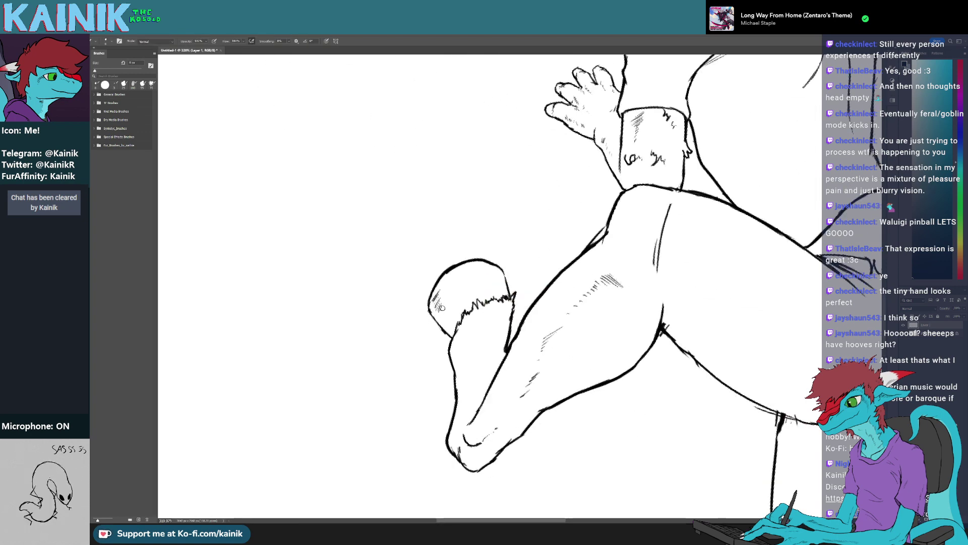
pyautogui.moveTo(441, 315)
pyautogui.mouseDown()
pyautogui.moveTo(482, 354)
pyautogui.moveTo(494, 385)
pyautogui.mouseUp()
pyautogui.moveTo(505, 433); pyautogui.dragTo(471, 424)
pyautogui.moveTo(471, 423); pyautogui.dragTo(493, 357)
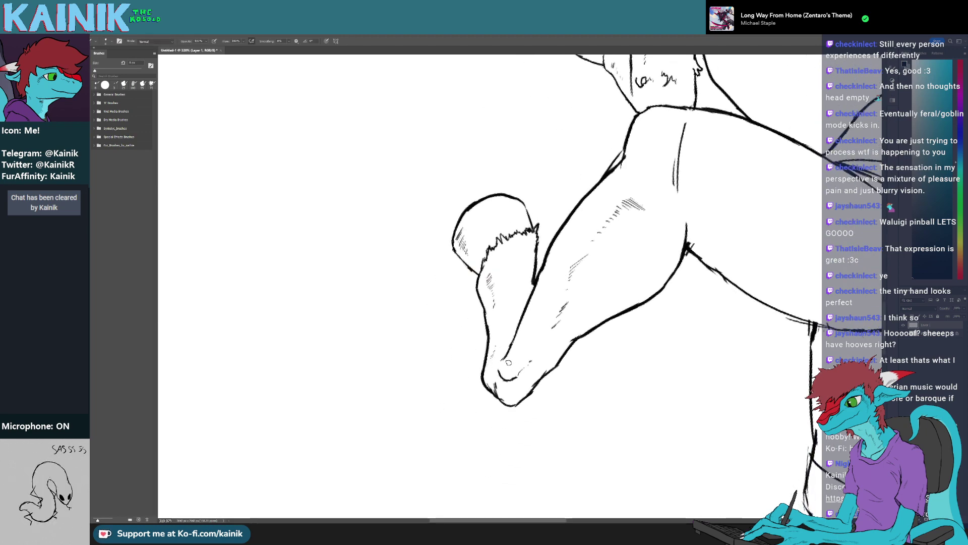
# Clean up the curved ankle crease and add light hatching on the inner side of the raised lower leg
pyautogui.press('e')
pyautogui.moveTo(515, 360)
pyautogui.mouseDown()
pyautogui.moveTo(519, 390)
pyautogui.moveTo(529, 385)
pyautogui.moveTo(373, 328)
pyautogui.moveTo(582, 385)
pyautogui.moveTo(440, 490)
pyautogui.mouseUp()
pyautogui.press('b')
pyautogui.press('e')
pyautogui.press('b')
pyautogui.press('r')
pyautogui.moveTo(520, 419); pyautogui.dragTo(438, 388)
# Erase the loose crease stroke and draw a continuous curve separating the two thighs from the crotch to the hip
pyautogui.press('e')
pyautogui.moveTo(579, 215); pyautogui.dragTo(523, 272)
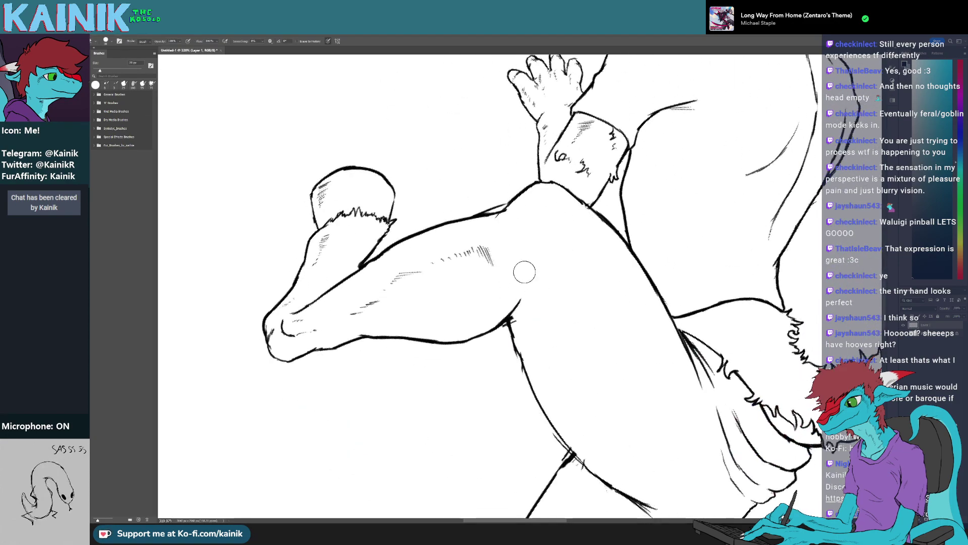
pyautogui.press('b')
pyautogui.moveTo(510, 317)
pyautogui.mouseDown()
pyautogui.moveTo(560, 212)
pyautogui.moveTo(456, 190)
pyautogui.mouseUp()
pyautogui.press('r')
pyautogui.moveTo(489, 286); pyautogui.dragTo(491, 290)
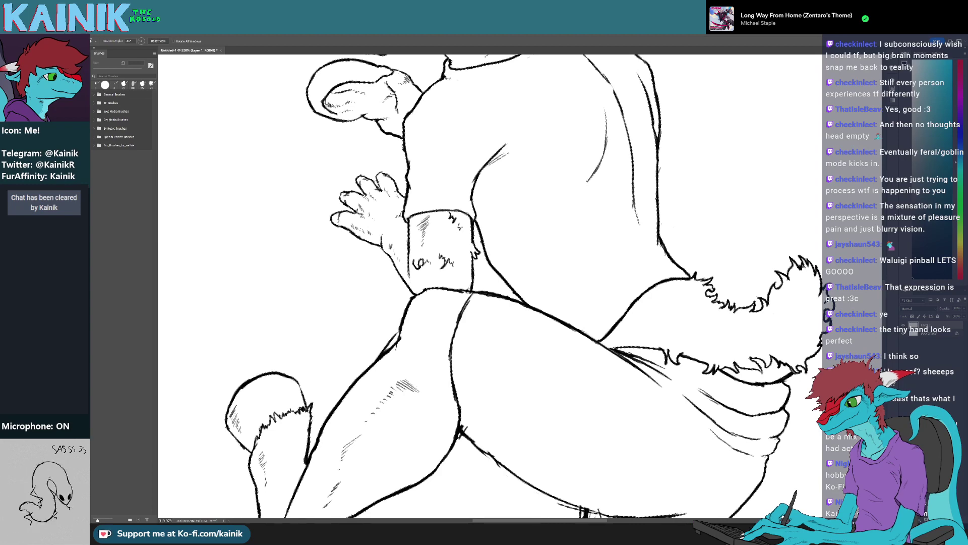
pyautogui.moveTo(442, 257)
pyautogui.mouseDown()
pyautogui.moveTo(424, 306)
pyautogui.moveTo(431, 303)
pyautogui.mouseUp()
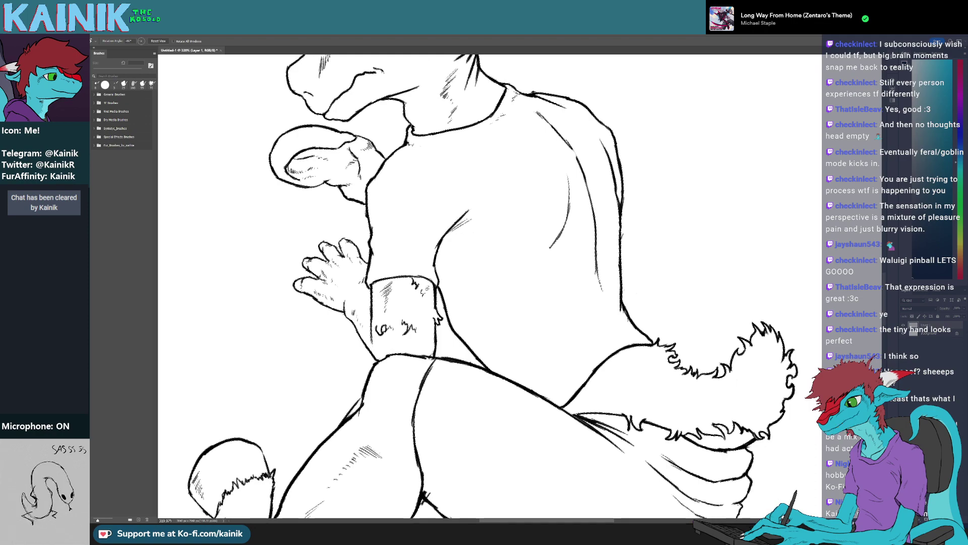
# Erase the hip outline below the furry arm cuff and start redrawing it
pyautogui.press('e')
pyautogui.moveTo(431, 351)
pyautogui.mouseDown()
pyautogui.moveTo(412, 277)
pyautogui.moveTo(450, 202)
pyautogui.mouseUp()
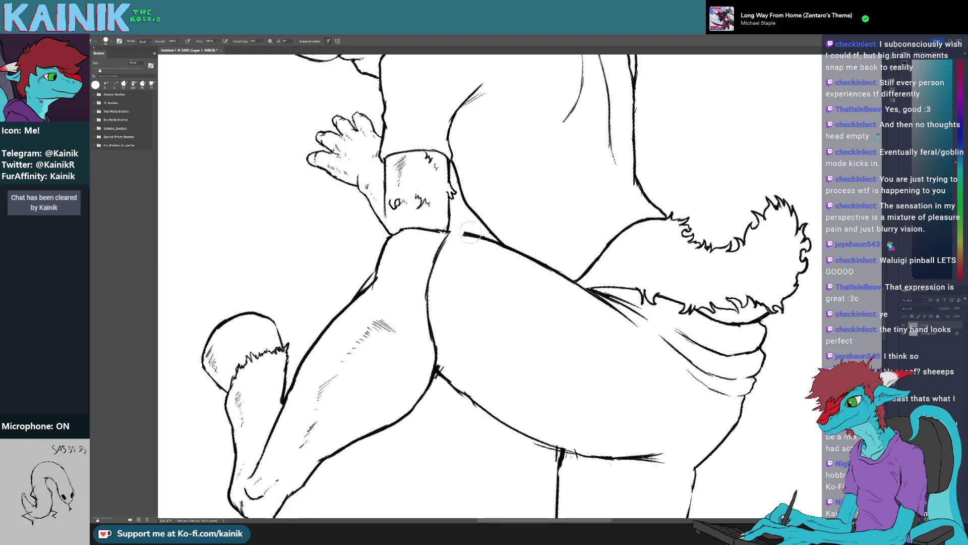
pyautogui.moveTo(456, 233); pyautogui.dragTo(478, 239)
pyautogui.press('b')
pyautogui.press('r')
pyautogui.moveTo(456, 291)
pyautogui.mouseDown()
pyautogui.moveTo(458, 303)
pyautogui.moveTo(550, 341)
pyautogui.moveTo(502, 347)
pyautogui.moveTo(498, 338)
pyautogui.mouseUp()
pyautogui.press('e')
pyautogui.press('b')
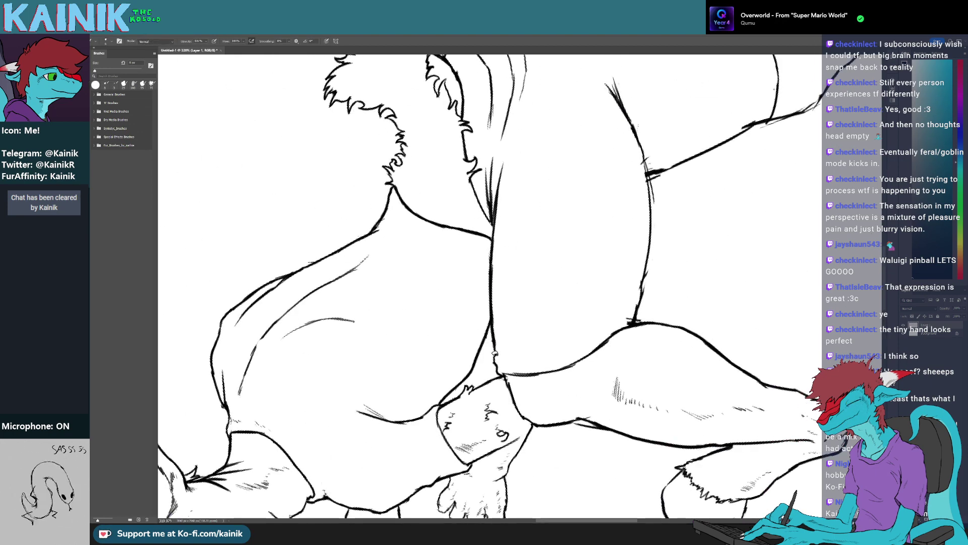
# Redraw the upper end of the curve between the thighs so it joins the hip outline below the cuff
pyautogui.press('r')
pyautogui.press('e')
pyautogui.moveTo(551, 353)
pyautogui.mouseDown()
pyautogui.moveTo(451, 298)
pyautogui.moveTo(514, 330)
pyautogui.moveTo(432, 214)
pyautogui.mouseUp()
pyautogui.press('r')
pyautogui.press('b')
pyautogui.press('r')
pyautogui.press('b')
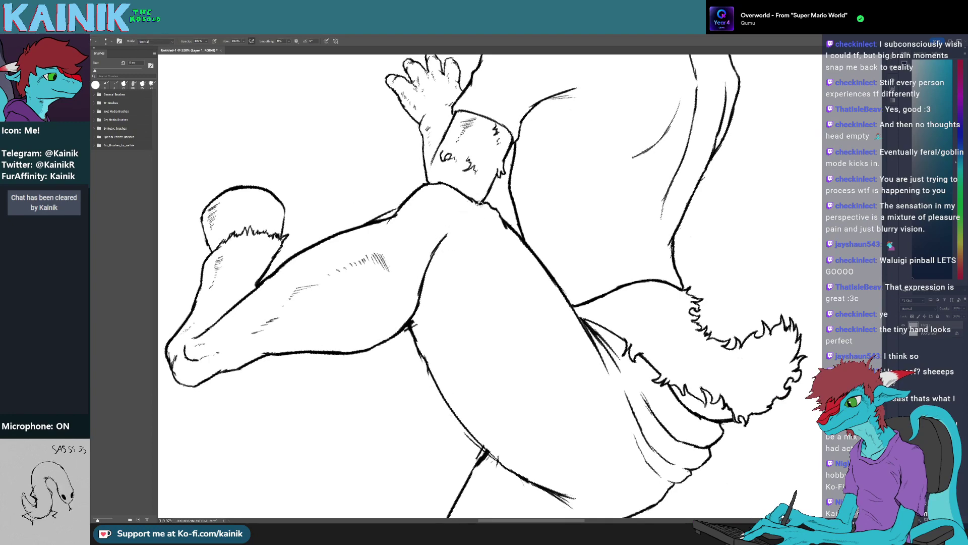
pyautogui.moveTo(434, 254)
pyautogui.mouseDown()
pyautogui.moveTo(447, 244)
pyautogui.moveTo(425, 302)
pyautogui.moveTo(422, 268)
pyautogui.moveTo(462, 368)
pyautogui.mouseUp()
pyautogui.press('e')
pyautogui.press('r')
pyautogui.press('r')
pyautogui.press('e')
pyautogui.press('b')
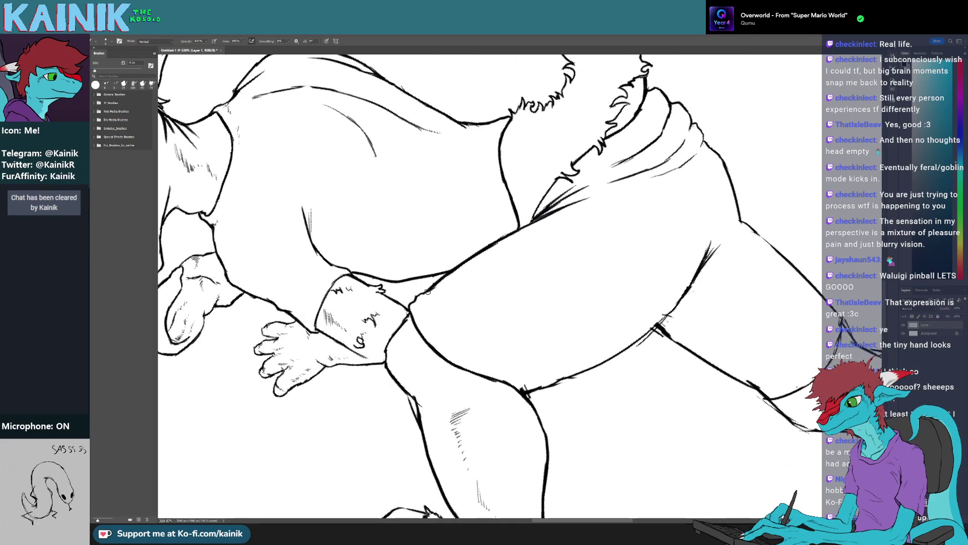
# Add short broken shading strokes on the near thigh beside both ends of the dividing curve
pyautogui.press('r')
pyautogui.moveTo(438, 310)
pyautogui.mouseDown()
pyautogui.moveTo(471, 216)
pyautogui.moveTo(428, 319)
pyautogui.moveTo(509, 283)
pyautogui.moveTo(525, 169)
pyautogui.moveTo(474, 309)
pyautogui.moveTo(467, 228)
pyautogui.moveTo(495, 201)
pyautogui.moveTo(545, 197)
pyautogui.moveTo(588, 223)
pyautogui.mouseUp()
pyautogui.press('e')
pyautogui.press('b')
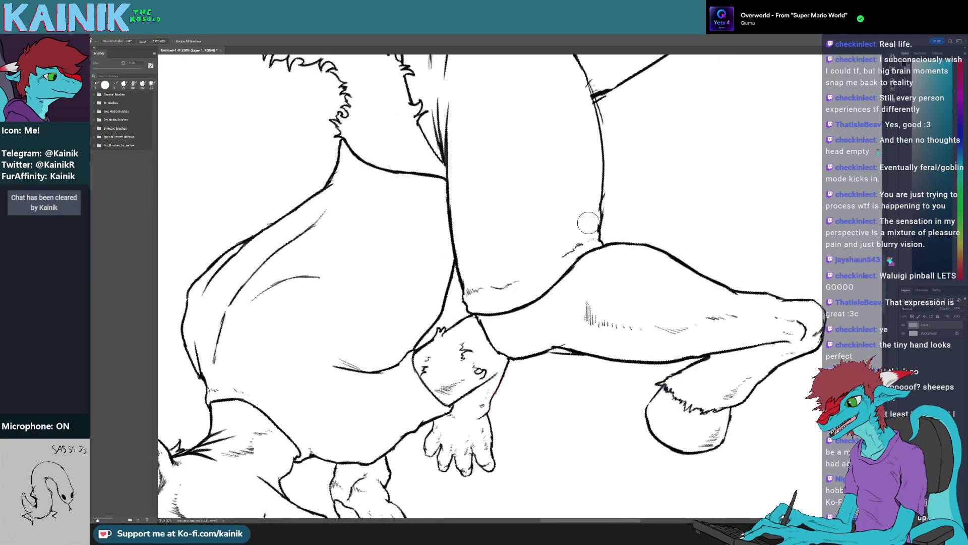
# Erase the overlapping strokes on the upper outline of the raised leg and redraw it as one clean line
pyautogui.moveTo(558, 342)
pyautogui.mouseDown()
pyautogui.moveTo(465, 216)
pyautogui.moveTo(442, 250)
pyautogui.mouseUp()
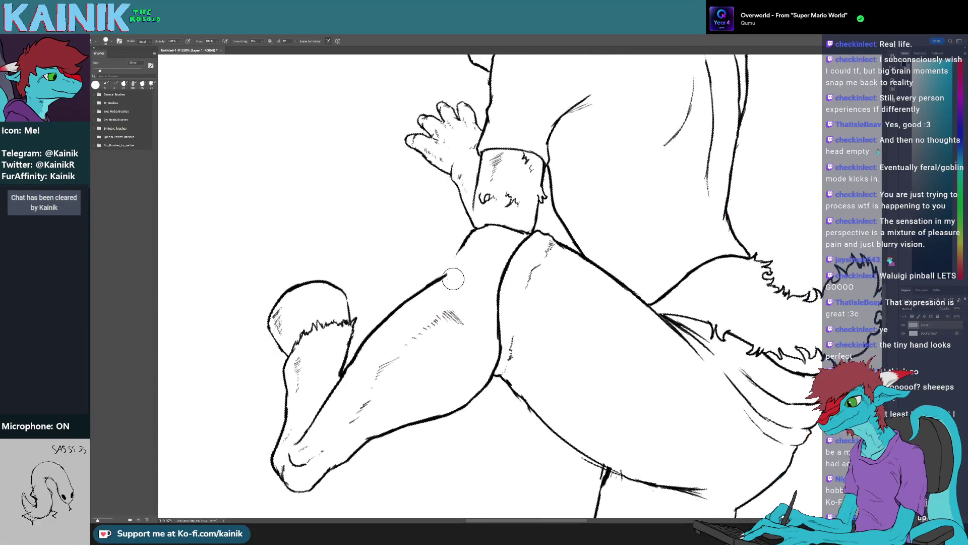
pyautogui.press('b')
pyautogui.press('r')
pyautogui.press('e')
pyautogui.moveTo(441, 284)
pyautogui.mouseDown()
pyautogui.moveTo(441, 294)
pyautogui.moveTo(449, 285)
pyautogui.moveTo(422, 330)
pyautogui.moveTo(455, 372)
pyautogui.mouseUp()
pyautogui.press('b')
pyautogui.press('r')
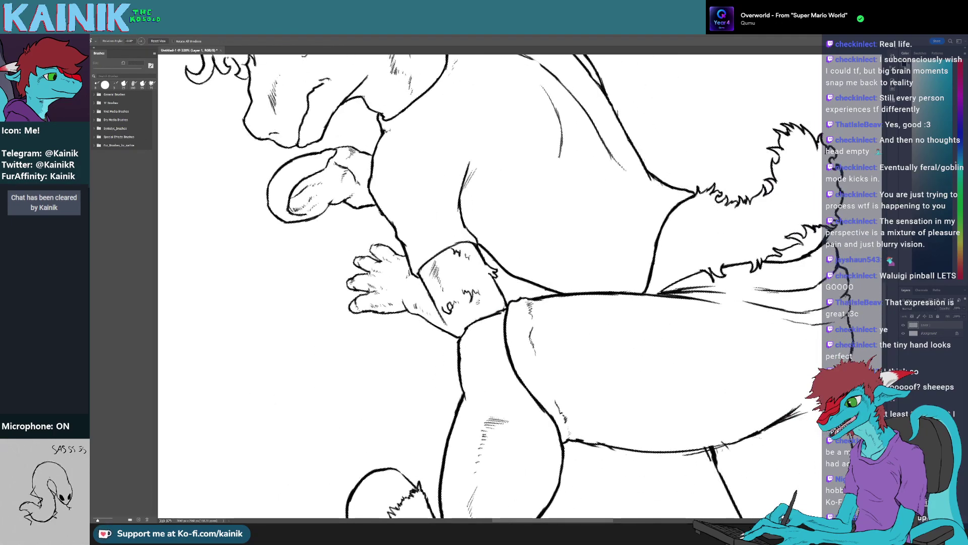
# Tidy the corner where the cuff meets the hip and add hatching to the near thigh below it
pyautogui.moveTo(497, 314); pyautogui.dragTo(507, 309)
pyautogui.moveTo(655, 359)
pyautogui.mouseDown()
pyautogui.moveTo(593, 342)
pyautogui.moveTo(575, 362)
pyautogui.moveTo(506, 375)
pyautogui.mouseUp()
pyautogui.press('r')
pyautogui.moveTo(477, 376); pyautogui.dragTo(461, 296)
pyautogui.press('b')
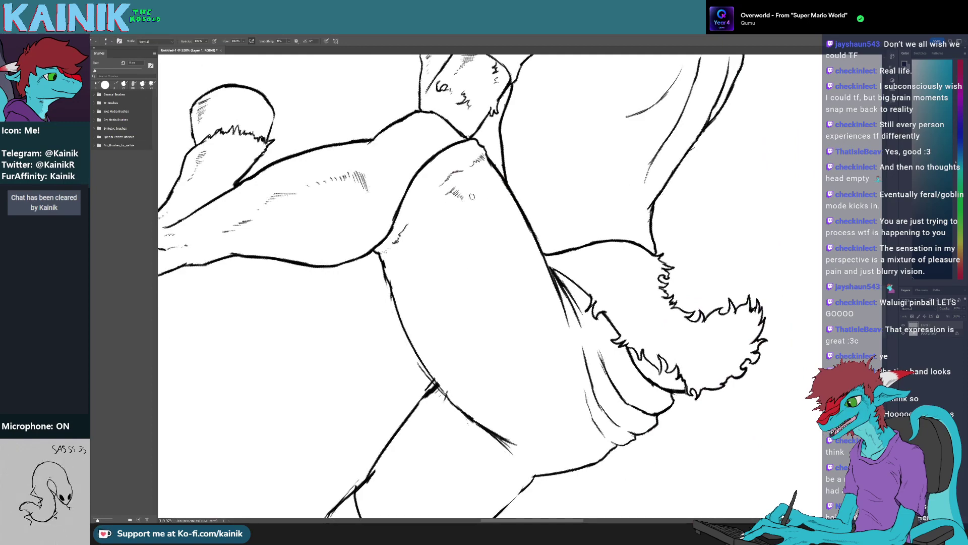
pyautogui.moveTo(465, 205)
pyautogui.mouseDown()
pyautogui.moveTo(446, 301)
pyautogui.moveTo(388, 295)
pyautogui.moveTo(432, 187)
pyautogui.mouseUp()
pyautogui.press('r')
# Erase the rough outline along the underside of the near thigh and redraw it with a small fold
pyautogui.press('e')
pyautogui.moveTo(356, 268)
pyautogui.mouseDown()
pyautogui.moveTo(370, 305)
pyautogui.moveTo(376, 279)
pyautogui.mouseUp()
pyautogui.press('b')
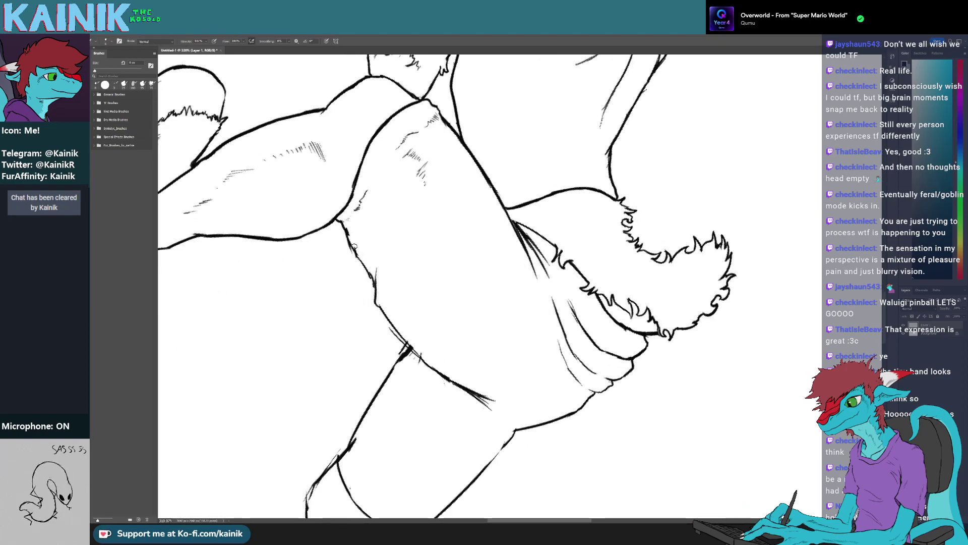
pyautogui.press('r')
pyautogui.moveTo(439, 227)
pyautogui.mouseDown()
pyautogui.moveTo(441, 347)
pyautogui.moveTo(474, 279)
pyautogui.mouseUp()
pyautogui.press('e')
pyautogui.moveTo(586, 372)
pyautogui.mouseDown()
pyautogui.moveTo(537, 403)
pyautogui.moveTo(557, 387)
pyautogui.moveTo(428, 363)
pyautogui.moveTo(406, 327)
pyautogui.mouseUp()
pyautogui.press('b')
pyautogui.press('r')
pyautogui.moveTo(405, 327)
pyautogui.mouseDown()
pyautogui.moveTo(348, 359)
pyautogui.moveTo(336, 321)
pyautogui.mouseUp()
pyautogui.press('e')
pyautogui.press('b')
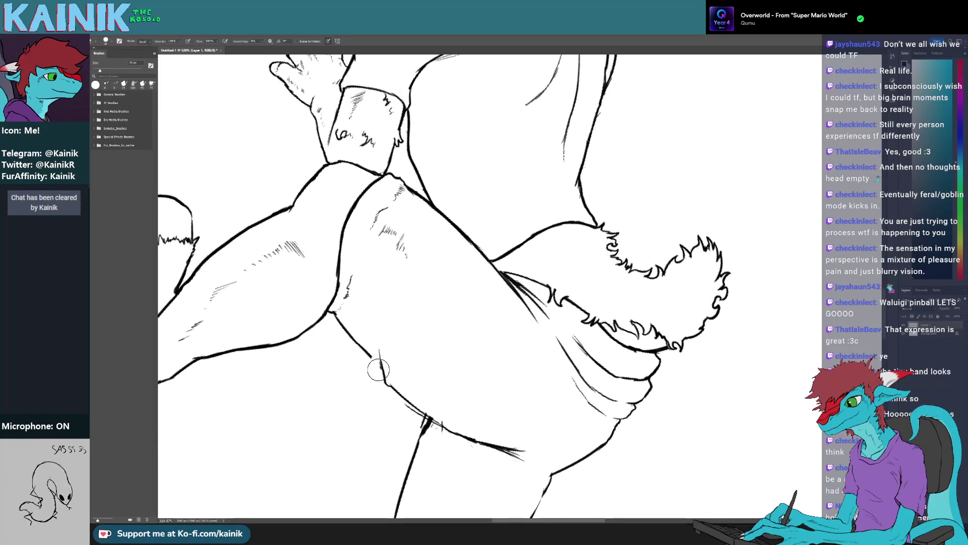
# Clean up the thigh's underside and erase the strokes crossing where it meets the lower leg
pyautogui.moveTo(374, 358); pyautogui.dragTo(369, 343)
pyautogui.press('r')
pyautogui.moveTo(372, 355)
pyautogui.mouseDown()
pyautogui.moveTo(388, 404)
pyautogui.moveTo(467, 444)
pyautogui.mouseUp()
pyautogui.moveTo(466, 444)
pyautogui.mouseDown()
pyautogui.moveTo(402, 444)
pyautogui.moveTo(367, 417)
pyautogui.moveTo(343, 315)
pyautogui.moveTo(357, 291)
pyautogui.mouseUp()
pyautogui.press('e')
pyautogui.press('r')
pyautogui.moveTo(355, 299)
pyautogui.mouseDown()
pyautogui.moveTo(360, 273)
pyautogui.moveTo(389, 306)
pyautogui.moveTo(383, 330)
pyautogui.mouseUp()
pyautogui.press('e')
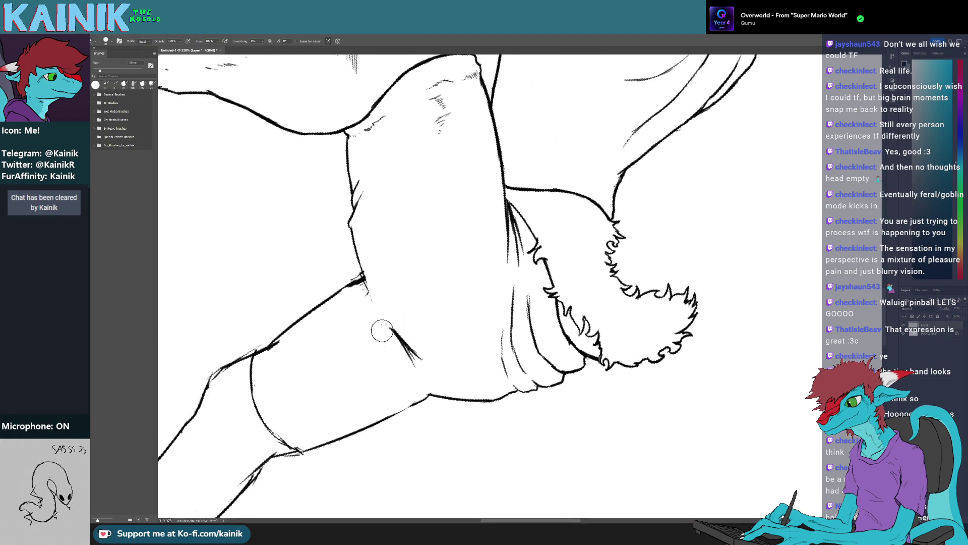
# Redraw the thigh line past the lower-leg junction with an angular fold and rework the upper thigh outline
pyautogui.press('b')
pyautogui.press('r')
pyautogui.moveTo(368, 287); pyautogui.dragTo(404, 371)
pyautogui.press('space')
pyautogui.moveTo(398, 267); pyautogui.dragTo(449, 338)
pyautogui.press('r')
pyautogui.moveTo(424, 283)
pyautogui.mouseDown()
pyautogui.moveTo(473, 350)
pyautogui.moveTo(461, 347)
pyautogui.moveTo(448, 360)
pyautogui.mouseUp()
pyautogui.press('e')
pyautogui.press('b')
pyautogui.moveTo(545, 333); pyautogui.dragTo(477, 293)
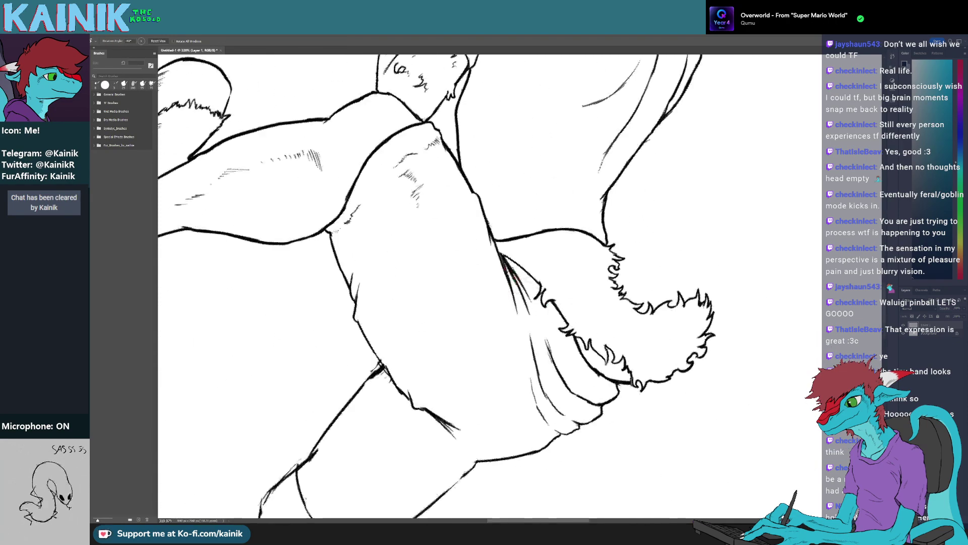
# Add short hatching on the lower back beside the tail and below the shirt collar
pyautogui.press('space')
pyautogui.moveTo(482, 260)
pyautogui.mouseDown()
pyautogui.moveTo(444, 294)
pyautogui.moveTo(484, 324)
pyautogui.moveTo(468, 304)
pyautogui.moveTo(467, 333)
pyautogui.moveTo(501, 395)
pyautogui.moveTo(476, 392)
pyautogui.moveTo(486, 426)
pyautogui.mouseUp()
pyautogui.press('space')
pyautogui.press('b')
pyautogui.press('r')
pyautogui.press('e')
pyautogui.press('r')
pyautogui.press('space')
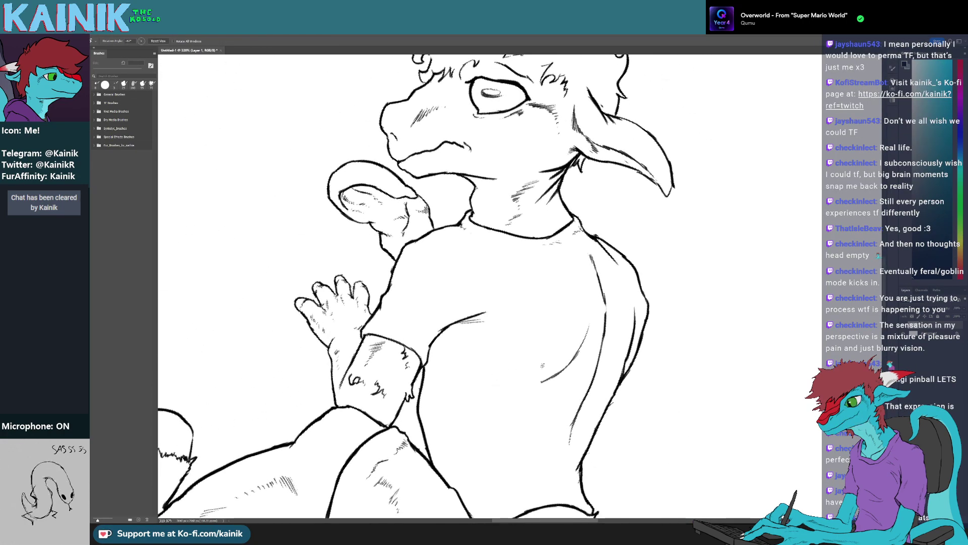
pyautogui.moveTo(578, 409); pyautogui.dragTo(483, 424)
pyautogui.moveTo(595, 439); pyautogui.dragTo(502, 253)
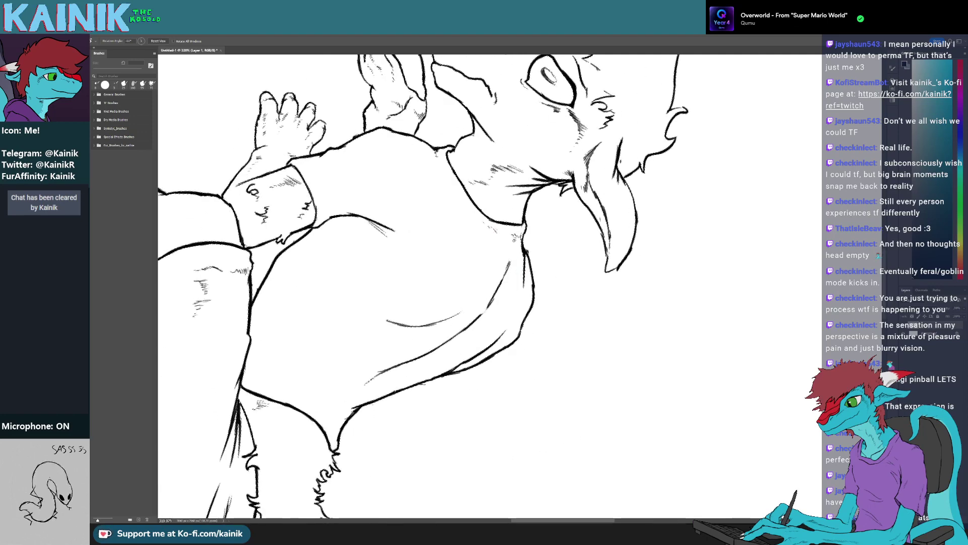
# Thin the long crease running down the back of the shirt by erasing part of its line
pyautogui.press('b')
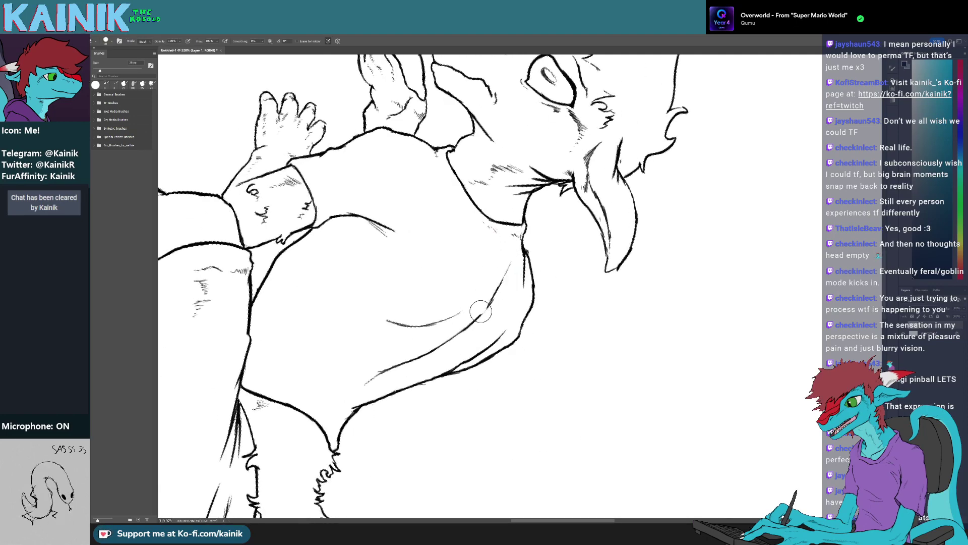
pyautogui.press('b')
pyautogui.moveTo(479, 317); pyautogui.dragTo(497, 290)
pyautogui.press('r')
pyautogui.moveTo(499, 404)
pyautogui.mouseDown()
pyautogui.moveTo(540, 404)
pyautogui.moveTo(621, 351)
pyautogui.mouseUp()
pyautogui.moveTo(595, 388); pyautogui.dragTo(618, 334)
pyautogui.moveTo(574, 382); pyautogui.dragTo(621, 330)
pyautogui.moveTo(519, 286); pyautogui.dragTo(538, 250)
# Touch up the short curved crease on the side of the shirt
pyautogui.press('b')
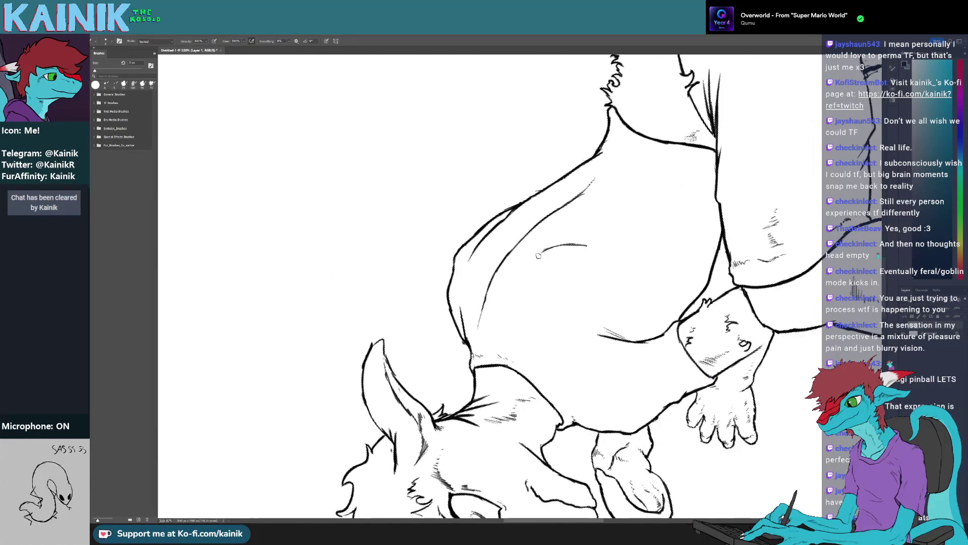
pyautogui.press('r')
pyautogui.moveTo(550, 292)
pyautogui.mouseDown()
pyautogui.moveTo(492, 298)
pyautogui.moveTo(522, 295)
pyautogui.moveTo(520, 255)
pyautogui.moveTo(485, 298)
pyautogui.moveTo(504, 307)
pyautogui.moveTo(519, 286)
pyautogui.moveTo(532, 301)
pyautogui.moveTo(505, 275)
pyautogui.moveTo(484, 276)
pyautogui.mouseUp()
pyautogui.press('e')
pyautogui.press('b')
pyautogui.press('r')
pyautogui.press('b')
pyautogui.press('r')
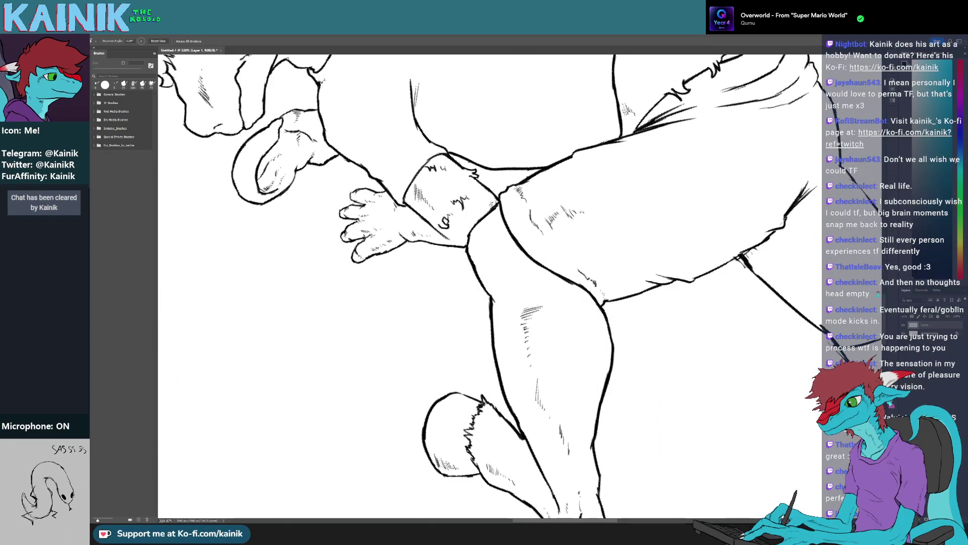
# Erase part of the rough upper outline on the outstretched leg's thigh near the knee hem
pyautogui.moveTo(544, 254); pyautogui.dragTo(536, 331)
pyautogui.moveTo(568, 362); pyautogui.dragTo(347, 71)
pyautogui.moveTo(502, 287); pyautogui.dragTo(486, 162)
pyautogui.moveTo(495, 322); pyautogui.dragTo(488, 341)
pyautogui.moveTo(592, 406)
pyautogui.mouseDown()
pyautogui.moveTo(528, 430)
pyautogui.moveTo(465, 417)
pyautogui.mouseUp()
pyautogui.moveTo(583, 217)
pyautogui.mouseDown()
pyautogui.moveTo(497, 350)
pyautogui.moveTo(461, 310)
pyautogui.mouseUp()
pyautogui.press('b')
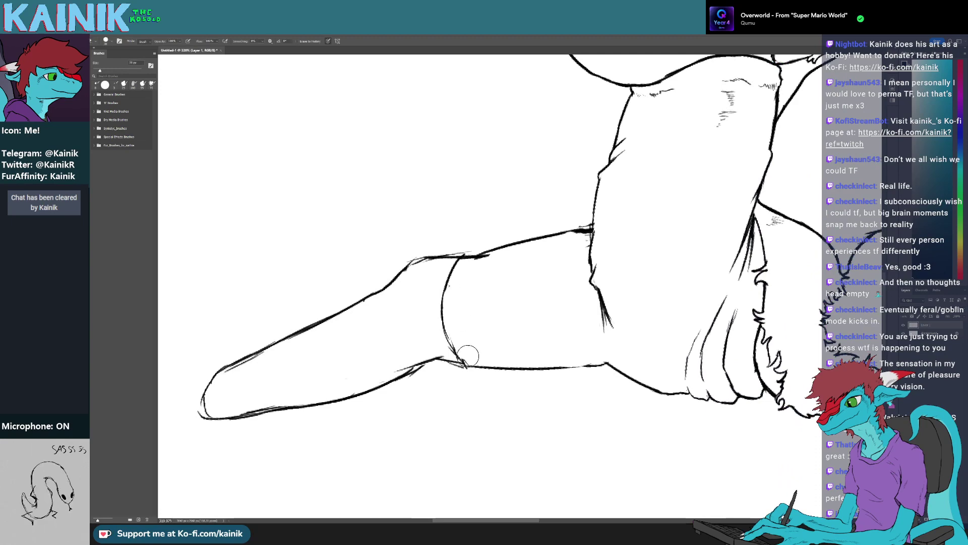
pyautogui.press('r')
pyautogui.moveTo(461, 274)
pyautogui.mouseDown()
pyautogui.moveTo(467, 315)
pyautogui.moveTo(470, 298)
pyautogui.moveTo(455, 305)
pyautogui.moveTo(472, 282)
pyautogui.mouseUp()
pyautogui.press('e')
pyautogui.press('b')
pyautogui.press('e')
pyautogui.press('b')
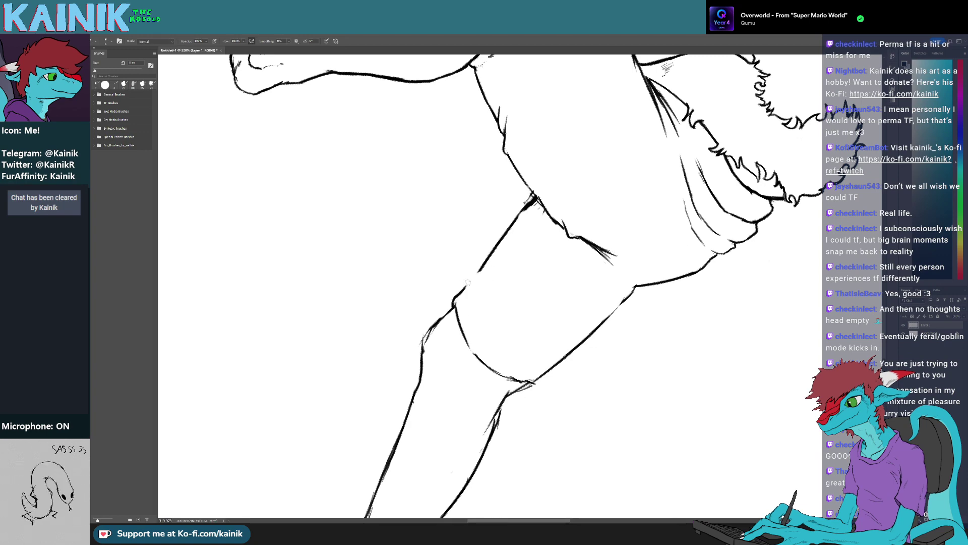
# Clean the overlapping strokes where the outstretched leg's upper outline meets the near thigh
pyautogui.press('r')
pyautogui.moveTo(584, 298); pyautogui.dragTo(575, 254)
pyautogui.press('e')
pyautogui.moveTo(495, 207)
pyautogui.mouseDown()
pyautogui.moveTo(585, 252)
pyautogui.moveTo(597, 279)
pyautogui.moveTo(549, 166)
pyautogui.moveTo(504, 151)
pyautogui.mouseUp()
pyautogui.press('r')
pyautogui.press('r')
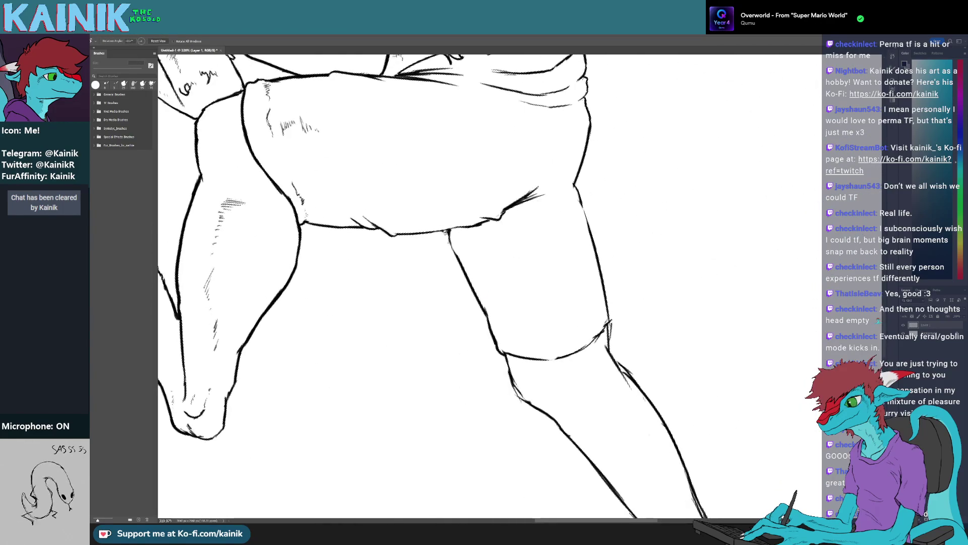
pyautogui.moveTo(444, 250); pyautogui.dragTo(447, 212)
pyautogui.press('b')
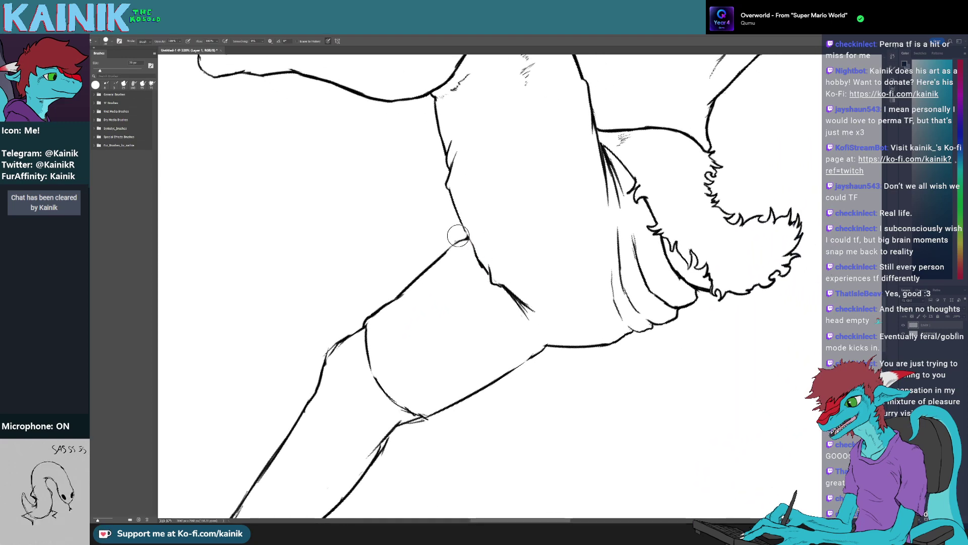
# Redraw the outstretched thigh's front outline into the near thigh, and break the rear outline below the buttock for a small fold
pyautogui.press('r')
pyautogui.moveTo(443, 259)
pyautogui.mouseDown()
pyautogui.moveTo(439, 279)
pyautogui.moveTo(465, 298)
pyautogui.moveTo(578, 322)
pyautogui.moveTo(555, 323)
pyautogui.mouseUp()
pyautogui.press('b')
pyautogui.press('r')
pyautogui.press('b')
pyautogui.press('r')
pyautogui.moveTo(453, 351); pyautogui.dragTo(427, 288)
pyautogui.press('b')
pyautogui.moveTo(514, 278); pyautogui.dragTo(510, 286)
pyautogui.press('b')
pyautogui.press('b')
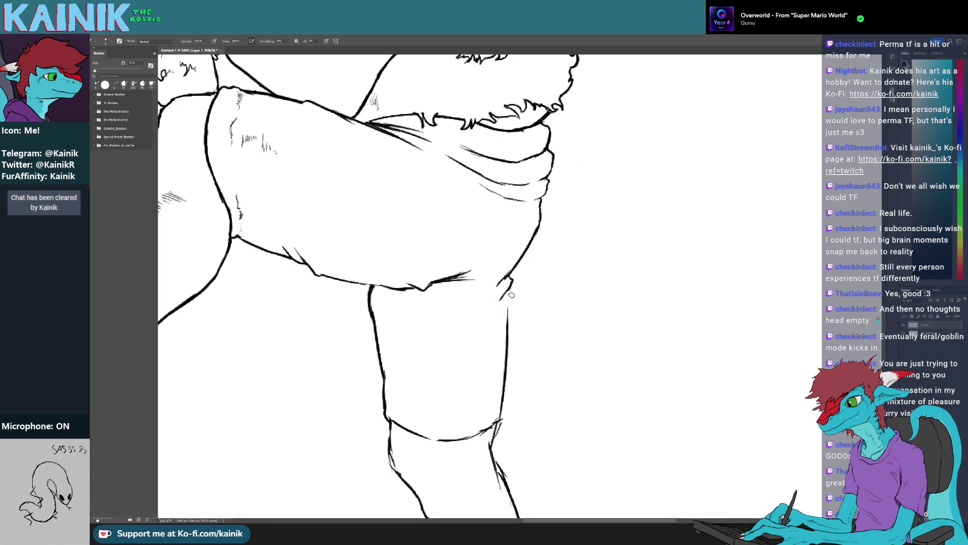
# Join the outstretched thigh's rear outline to the buttock with a small fold, and hatch the area beside it
pyautogui.press('r')
pyautogui.moveTo(506, 309)
pyautogui.mouseDown()
pyautogui.moveTo(473, 323)
pyautogui.moveTo(492, 337)
pyautogui.moveTo(514, 385)
pyautogui.mouseUp()
pyautogui.press('e')
pyautogui.click(513, 384)
pyautogui.press('b')
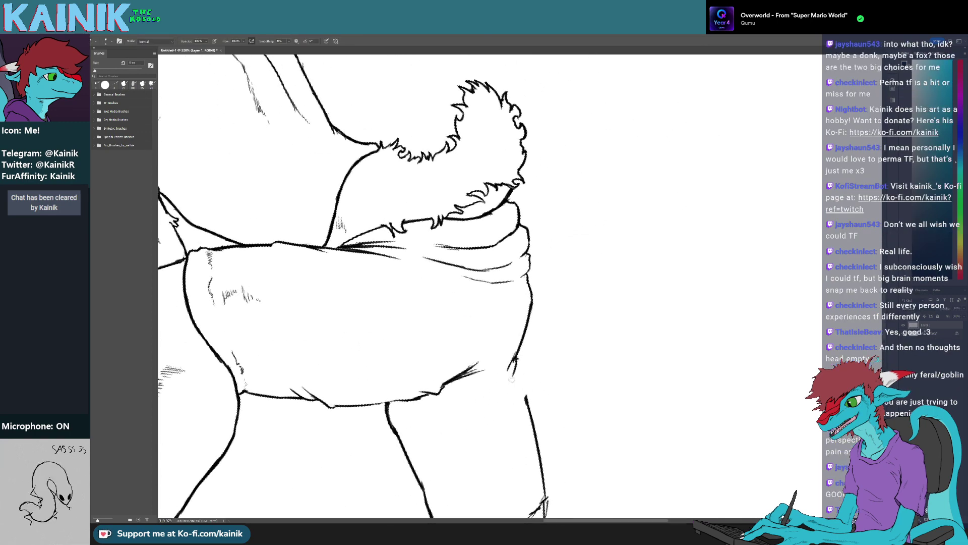
pyautogui.press('r')
pyautogui.moveTo(519, 402)
pyautogui.mouseDown()
pyautogui.moveTo(470, 389)
pyautogui.moveTo(444, 359)
pyautogui.moveTo(444, 384)
pyautogui.moveTo(516, 392)
pyautogui.moveTo(506, 308)
pyautogui.mouseUp()
pyautogui.press('e')
pyautogui.press('r')
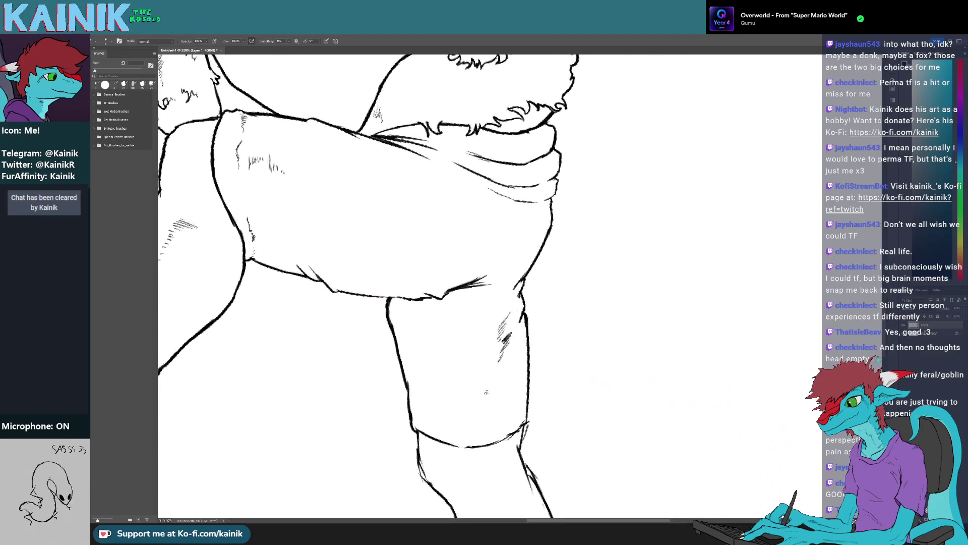
# Replace the dark hatching below the buttock fold with light crease strokes on the outstretched thigh
pyautogui.press('r')
pyautogui.moveTo(487, 392)
pyautogui.mouseDown()
pyautogui.moveTo(401, 344)
pyautogui.moveTo(411, 413)
pyautogui.moveTo(485, 429)
pyautogui.mouseUp()
pyautogui.press('e')
pyautogui.moveTo(525, 367)
pyautogui.mouseDown()
pyautogui.moveTo(513, 381)
pyautogui.moveTo(577, 333)
pyautogui.mouseUp()
pyautogui.press('r')
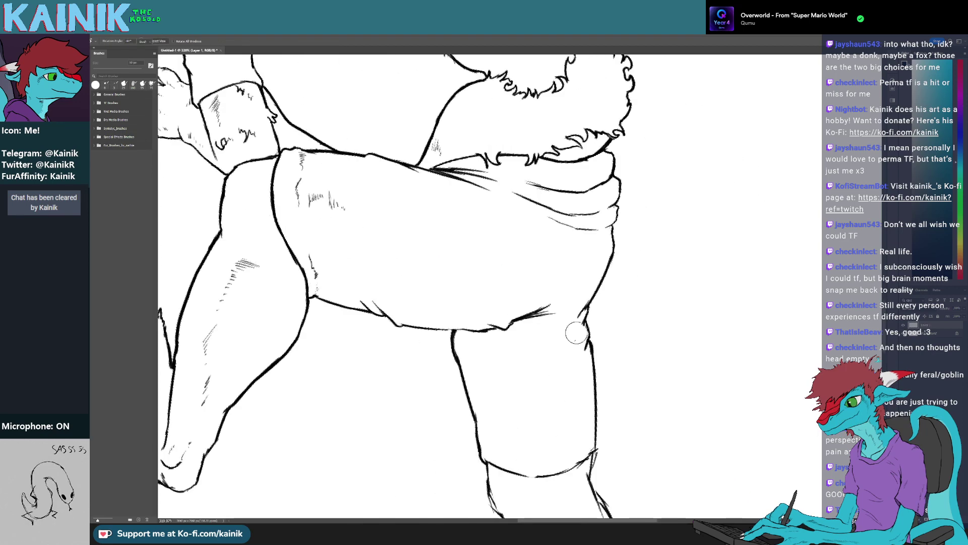
pyautogui.press('b')
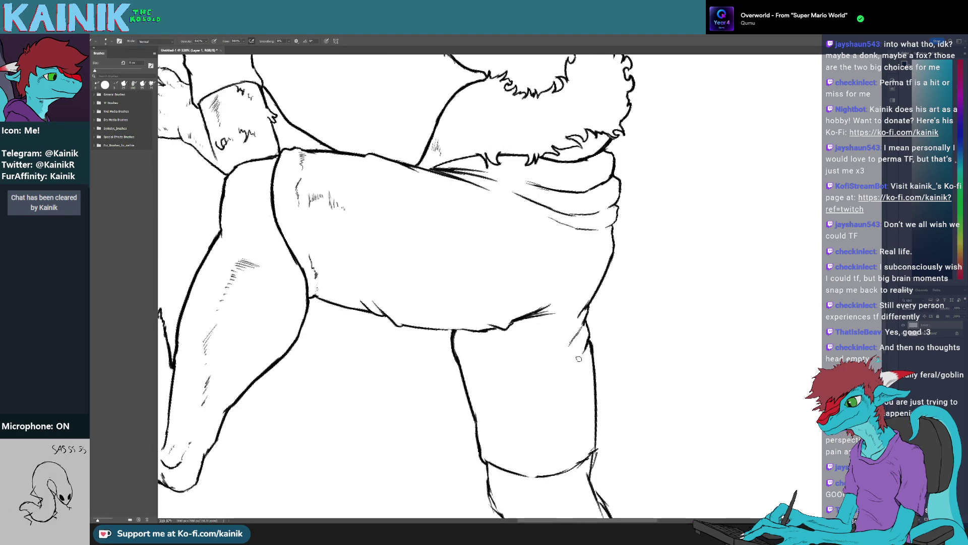
pyautogui.press('r')
pyautogui.moveTo(573, 374); pyautogui.dragTo(607, 303)
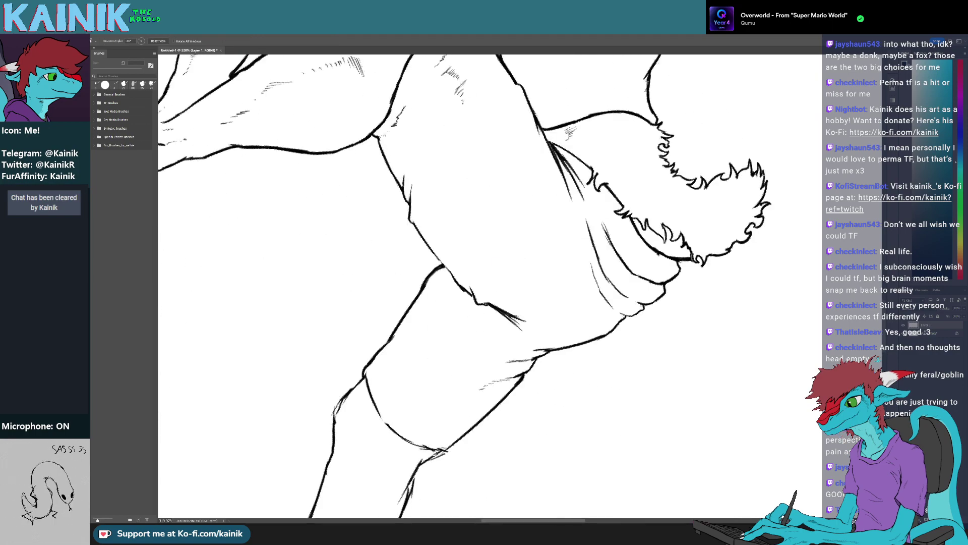
pyautogui.moveTo(613, 373); pyautogui.dragTo(636, 441)
pyautogui.moveTo(636, 441)
pyautogui.mouseDown()
pyautogui.moveTo(694, 372)
pyautogui.moveTo(694, 202)
pyautogui.mouseUp()
pyautogui.press('b')
pyautogui.press('r')
pyautogui.moveTo(591, 323); pyautogui.dragTo(556, 346)
pyautogui.press('b')
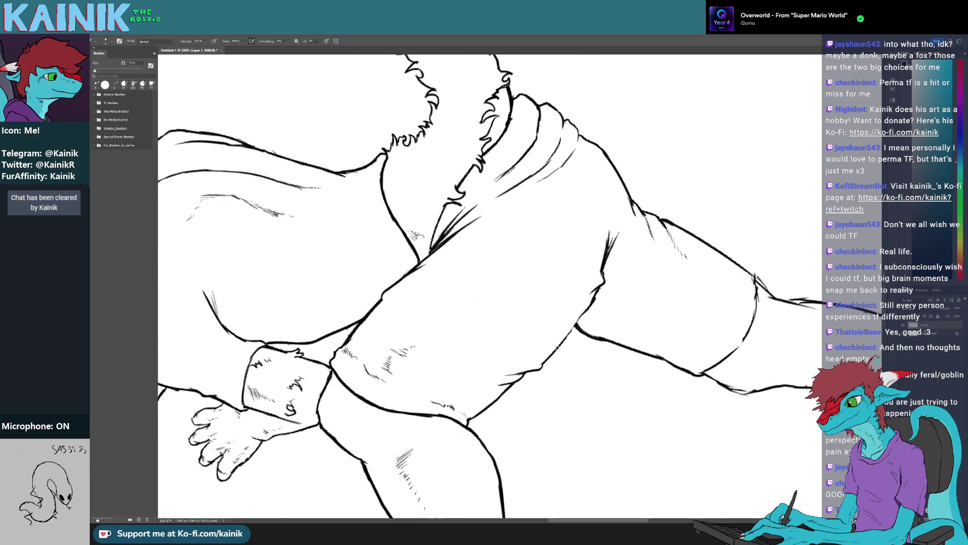
# Clean the front corner of the outstretched leg's knee hem and thicken the start of the hem line
pyautogui.press('r')
pyautogui.moveTo(623, 310)
pyautogui.mouseDown()
pyautogui.moveTo(518, 276)
pyautogui.moveTo(452, 280)
pyautogui.moveTo(565, 251)
pyautogui.moveTo(514, 229)
pyautogui.mouseUp()
pyautogui.press('b')
pyautogui.press('r')
pyautogui.press('e')
pyautogui.moveTo(464, 337)
pyautogui.mouseDown()
pyautogui.moveTo(470, 350)
pyautogui.moveTo(430, 281)
pyautogui.moveTo(429, 294)
pyautogui.mouseUp()
pyautogui.press('r')
pyautogui.press('r')
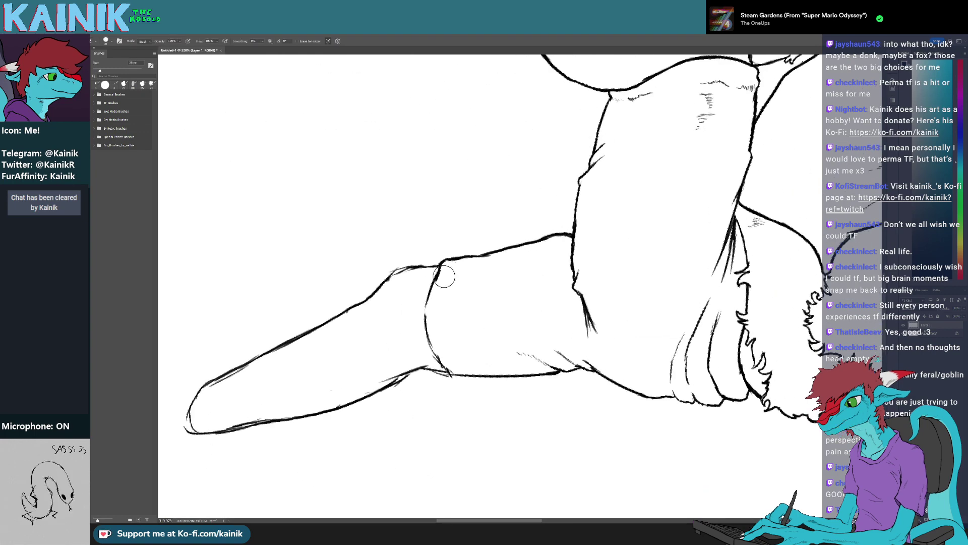
# Redraw the curved knee hem of the outstretched leg as one thick line and erase the rough rear corner
pyautogui.press('r')
pyautogui.moveTo(433, 328)
pyautogui.mouseDown()
pyautogui.moveTo(416, 335)
pyautogui.moveTo(411, 285)
pyautogui.moveTo(409, 309)
pyautogui.mouseUp()
pyautogui.press('r')
pyautogui.press('r')
pyautogui.moveTo(393, 331)
pyautogui.mouseDown()
pyautogui.moveTo(601, 394)
pyautogui.moveTo(451, 342)
pyautogui.mouseUp()
pyautogui.press('r')
pyautogui.press('e')
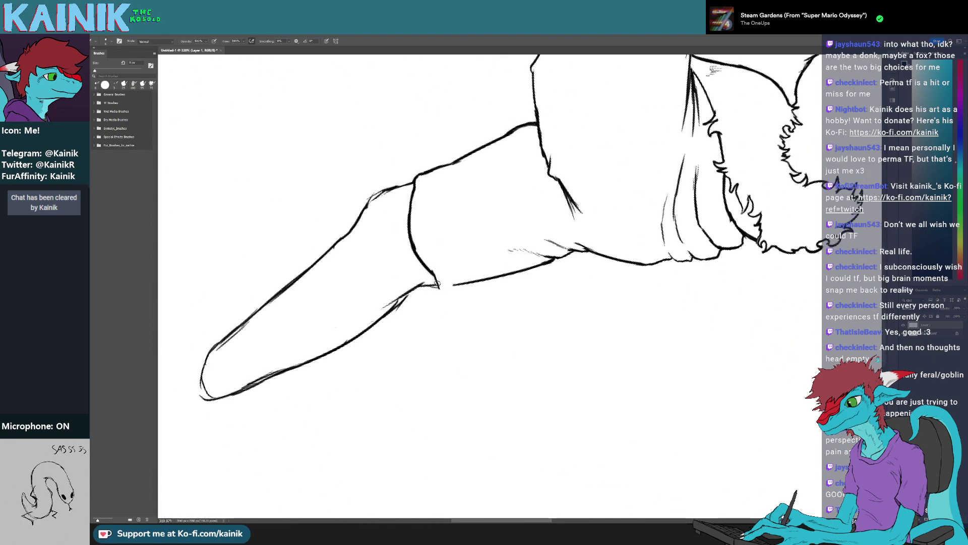
# Clean the rear corner of the outstretched leg's hem and connect it to the thigh's rear outline
pyautogui.press('r')
pyautogui.moveTo(444, 288)
pyautogui.mouseDown()
pyautogui.moveTo(481, 365)
pyautogui.moveTo(519, 348)
pyautogui.moveTo(489, 358)
pyautogui.moveTo(440, 420)
pyautogui.mouseUp()
pyautogui.press('e')
pyautogui.press('r')
pyautogui.press('e')
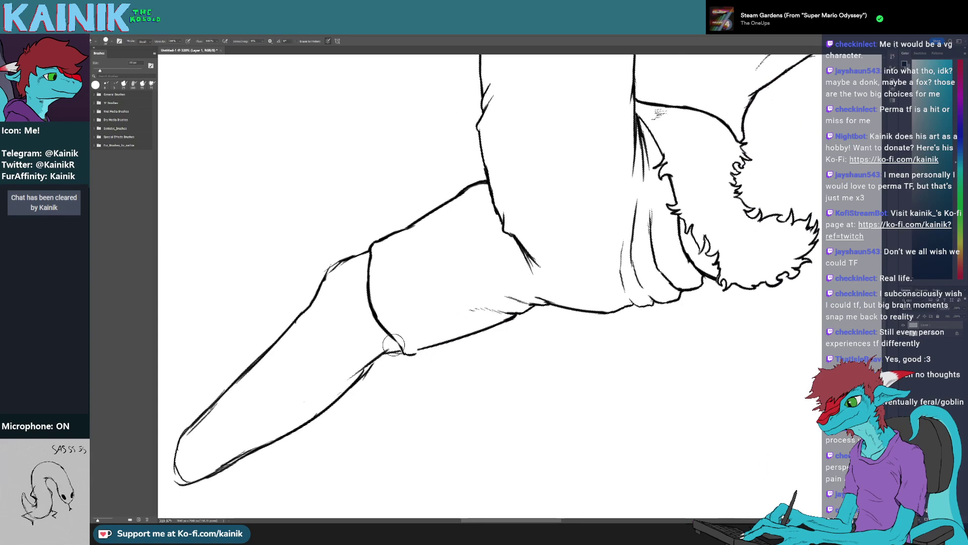
pyautogui.press('r')
pyautogui.moveTo(384, 408); pyautogui.dragTo(439, 450)
pyautogui.press('e')
pyautogui.press('b')
pyautogui.moveTo(452, 378)
pyautogui.mouseDown()
pyautogui.moveTo(445, 385)
pyautogui.moveTo(457, 383)
pyautogui.moveTo(496, 455)
pyautogui.moveTo(555, 500)
pyautogui.moveTo(582, 346)
pyautogui.mouseUp()
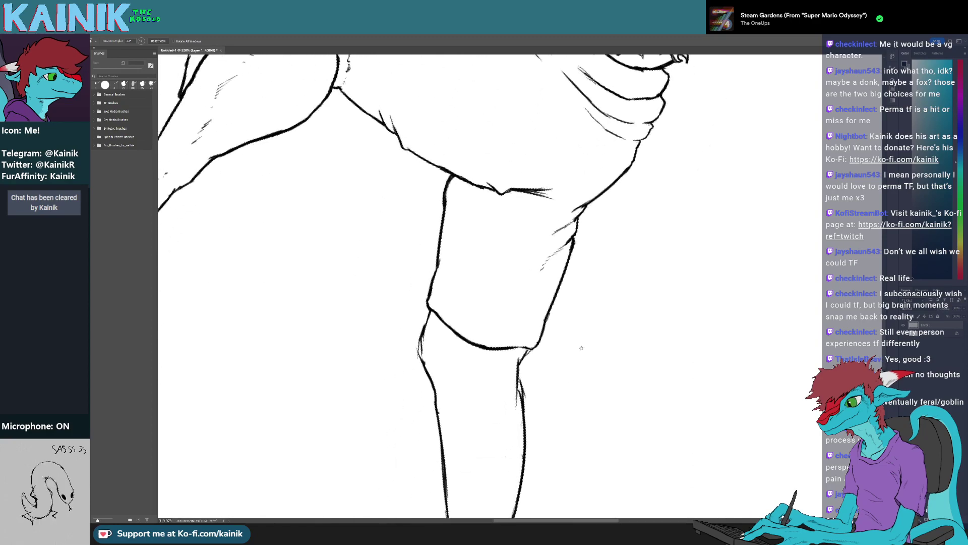
pyautogui.press('e')
pyautogui.press('b')
pyautogui.moveTo(427, 293)
pyautogui.mouseDown()
pyautogui.moveTo(425, 315)
pyautogui.moveTo(421, 265)
pyautogui.moveTo(434, 266)
pyautogui.mouseUp()
# Add light hatching inside the outstretched leg's thigh along the knee hem
pyautogui.press('r')
pyautogui.press('e')
pyautogui.press('b')
pyautogui.press('r')
pyautogui.moveTo(430, 320); pyautogui.dragTo(508, 443)
pyautogui.moveTo(514, 443); pyautogui.dragTo(430, 359)
pyautogui.moveTo(567, 421); pyautogui.dragTo(438, 432)
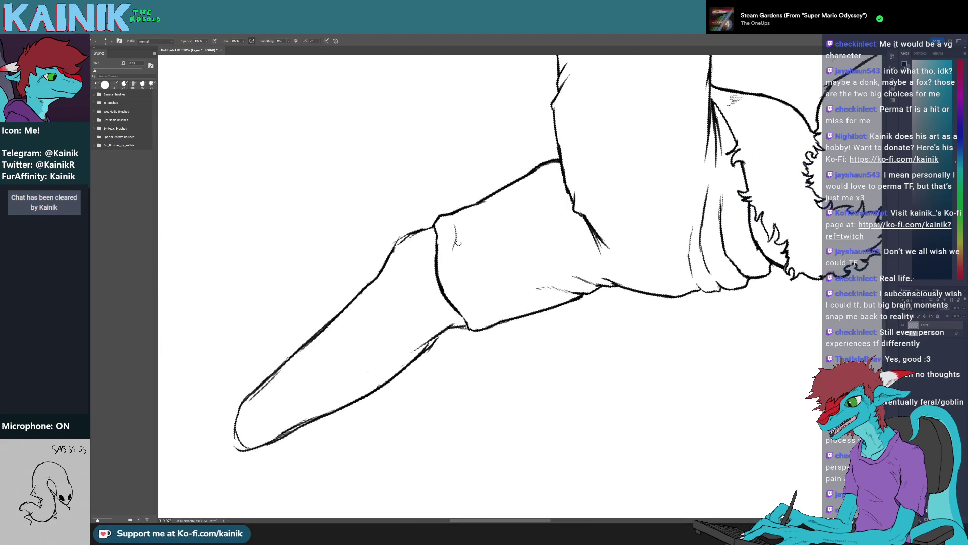
pyautogui.press('r')
pyautogui.moveTo(460, 272)
pyautogui.mouseDown()
pyautogui.moveTo(498, 363)
pyautogui.moveTo(558, 362)
pyautogui.moveTo(519, 378)
pyautogui.mouseUp()
pyautogui.press('e')
pyautogui.press('r')
pyautogui.moveTo(577, 416); pyautogui.dragTo(457, 292)
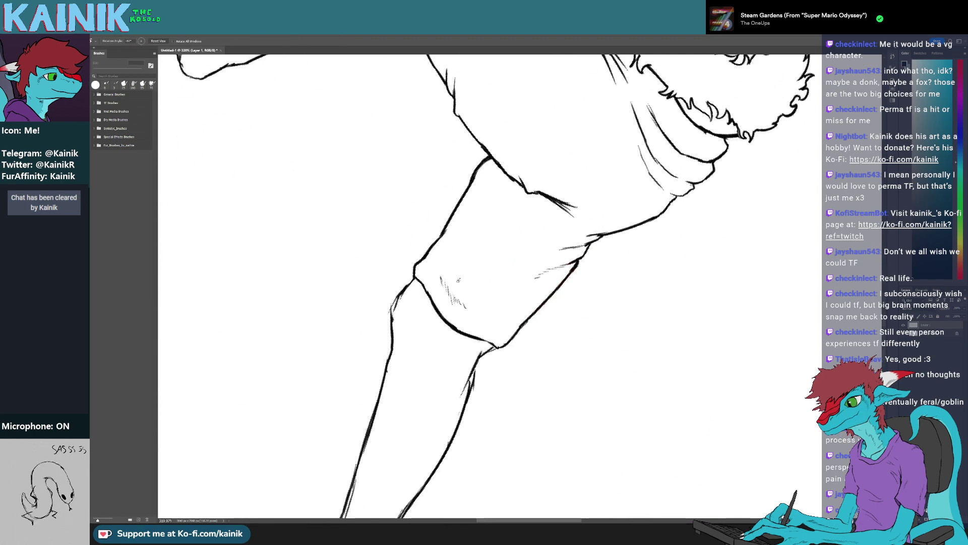
# Undo the last stray mark and reshape the hem's rear corner into a small fold with short shading strokes
pyautogui.hotkey('ctrl', 'z')
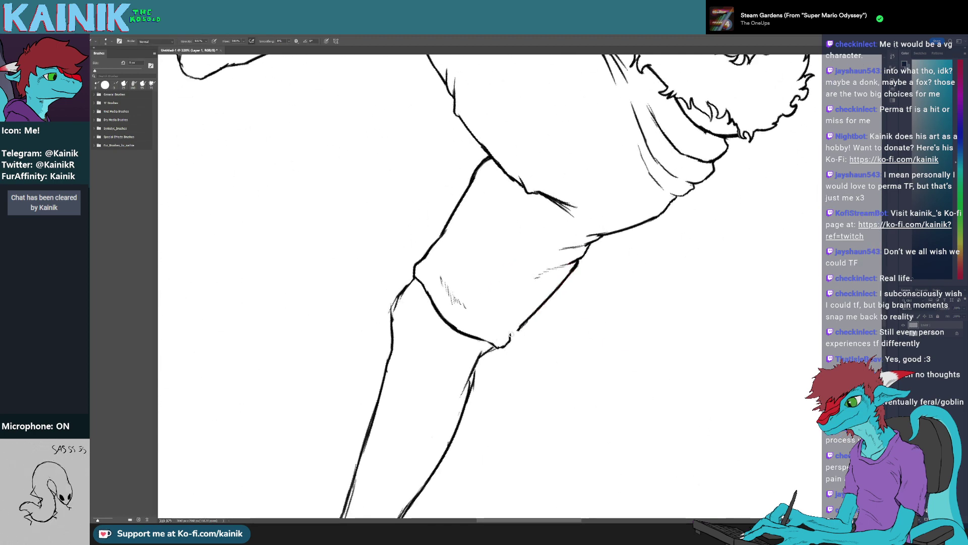
pyautogui.press('r')
pyautogui.moveTo(583, 372)
pyautogui.mouseDown()
pyautogui.moveTo(547, 389)
pyautogui.moveTo(504, 391)
pyautogui.mouseUp()
pyautogui.moveTo(504, 391); pyautogui.dragTo(483, 466)
pyautogui.moveTo(442, 410); pyautogui.dragTo(509, 432)
pyautogui.press('b')
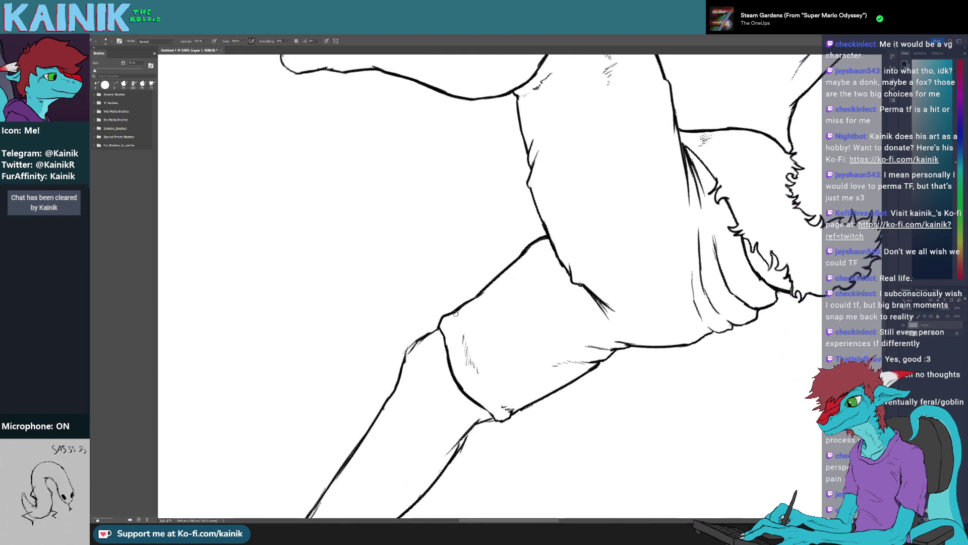
# Reshape the hem's front corner into a rounded bump and add short shading strokes beside it
pyautogui.moveTo(563, 198)
pyautogui.mouseDown()
pyautogui.moveTo(525, 238)
pyautogui.moveTo(490, 389)
pyautogui.mouseUp()
pyautogui.press('r')
pyautogui.press('e')
pyautogui.moveTo(487, 448)
pyautogui.mouseDown()
pyautogui.moveTo(674, 288)
pyautogui.moveTo(663, 313)
pyautogui.moveTo(478, 366)
pyautogui.mouseUp()
pyautogui.press('b')
pyautogui.press('r')
pyautogui.moveTo(478, 366)
pyautogui.mouseDown()
pyautogui.moveTo(497, 374)
pyautogui.moveTo(447, 376)
pyautogui.moveTo(487, 410)
pyautogui.moveTo(410, 342)
pyautogui.moveTo(494, 217)
pyautogui.moveTo(509, 293)
pyautogui.moveTo(458, 462)
pyautogui.moveTo(643, 292)
pyautogui.moveTo(607, 369)
pyautogui.mouseUp()
pyautogui.press('e')
pyautogui.press('r')
pyautogui.press('e')
pyautogui.press('r')
pyautogui.press('r')
pyautogui.press('space')
pyautogui.press('r')
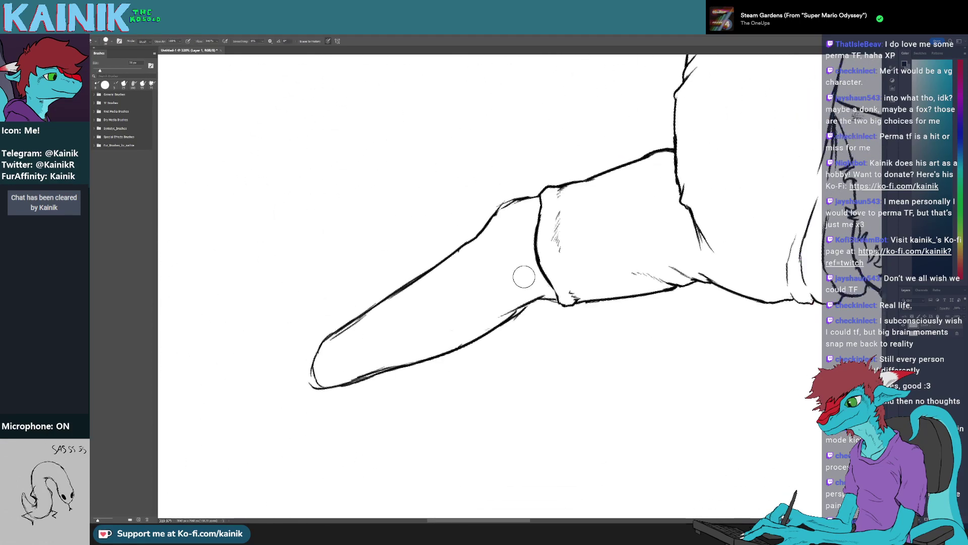
# Erase the sketchy calf outline below the knee hem and redraw it as a clean curve to mid-calf
pyautogui.press('r')
pyautogui.moveTo(447, 407); pyautogui.dragTo(510, 416)
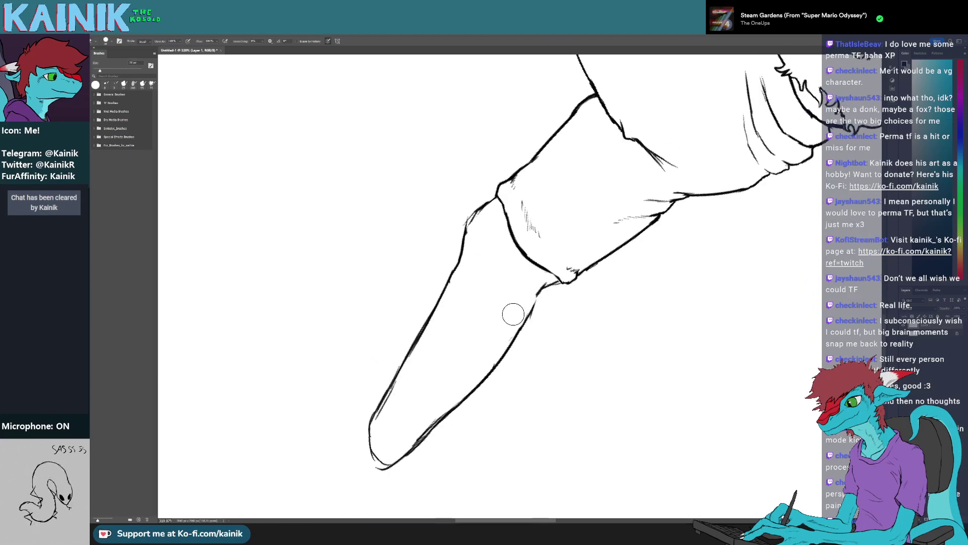
pyautogui.press('b')
pyautogui.moveTo(537, 293)
pyautogui.mouseDown()
pyautogui.moveTo(524, 318)
pyautogui.moveTo(543, 283)
pyautogui.moveTo(530, 322)
pyautogui.moveTo(486, 376)
pyautogui.moveTo(527, 385)
pyautogui.moveTo(578, 338)
pyautogui.mouseUp()
pyautogui.press('space')
pyautogui.press('e')
pyautogui.moveTo(556, 287); pyautogui.dragTo(500, 351)
pyautogui.press('b')
pyautogui.press('e')
pyautogui.press('b')
pyautogui.moveTo(564, 297)
pyautogui.mouseDown()
pyautogui.moveTo(536, 335)
pyautogui.moveTo(566, 396)
pyautogui.moveTo(493, 437)
pyautogui.mouseUp()
pyautogui.press('r')
pyautogui.press('space')
pyautogui.moveTo(550, 429); pyautogui.dragTo(443, 445)
pyautogui.press('space')
pyautogui.moveTo(455, 302); pyautogui.dragTo(441, 342)
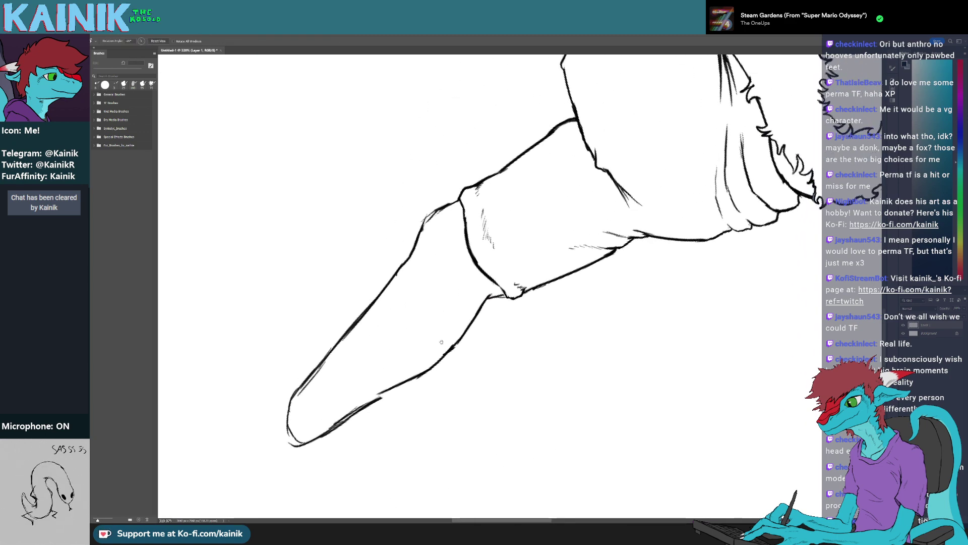
# Clean the doubled strokes at the front of the outstretched knee and thicken the outline below the hem
pyautogui.moveTo(455, 292); pyautogui.dragTo(471, 297)
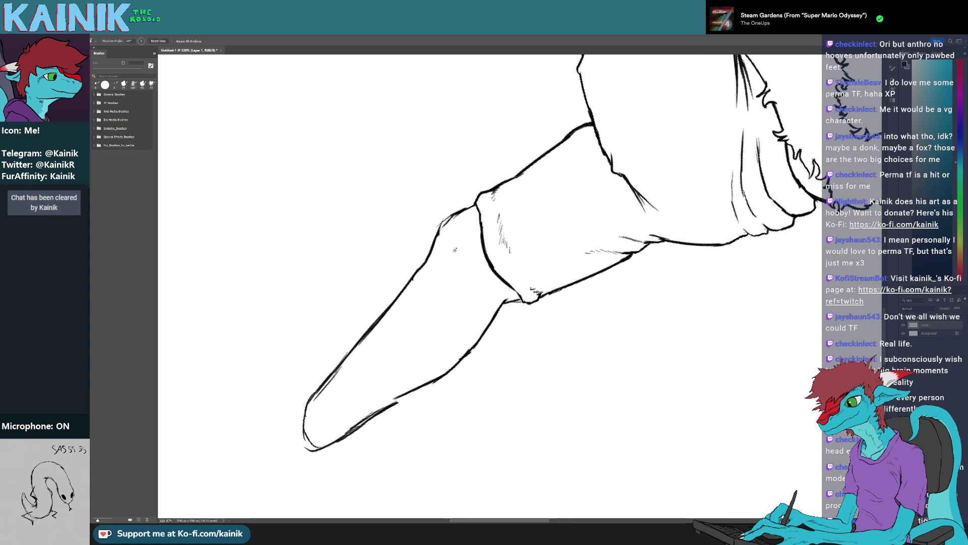
pyautogui.press('b')
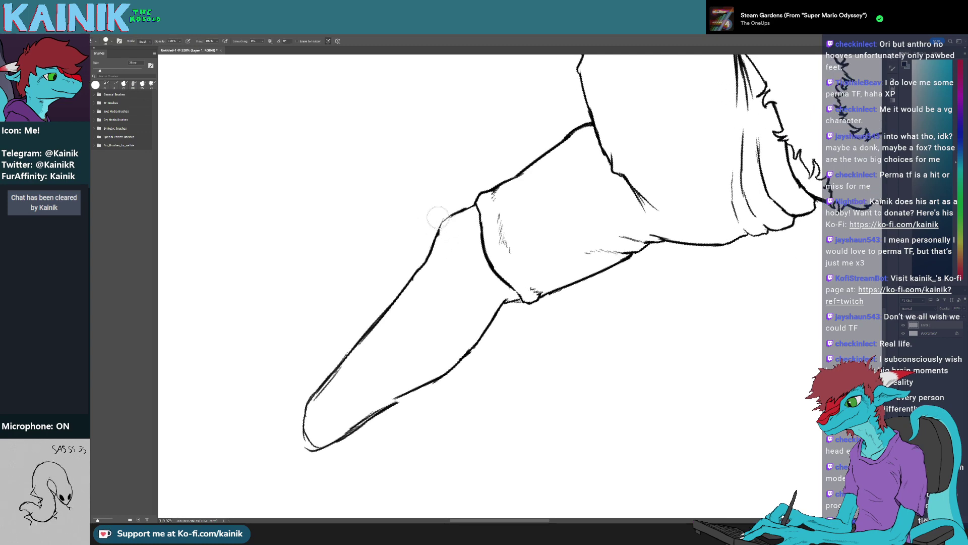
pyautogui.press('r')
pyautogui.moveTo(448, 217); pyautogui.dragTo(430, 253)
pyautogui.press('b')
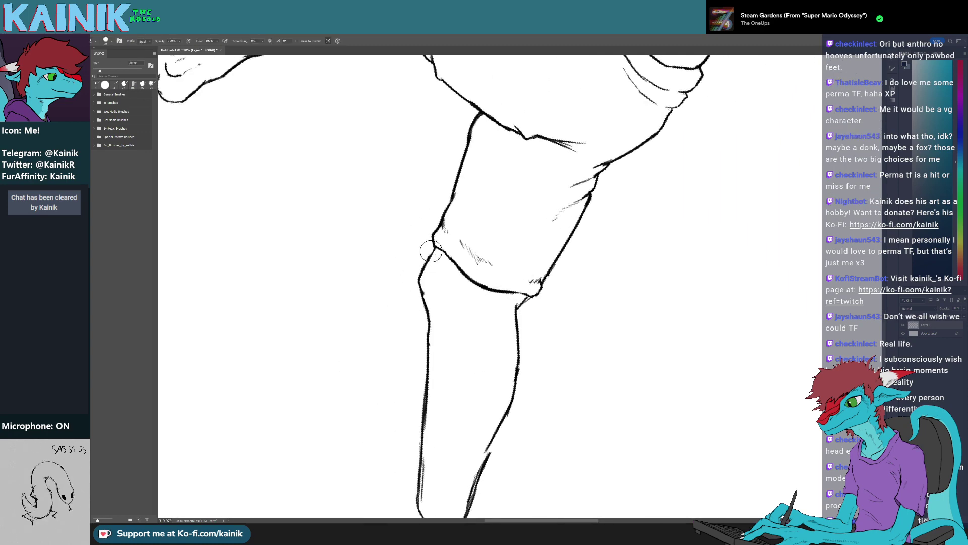
pyautogui.press('b')
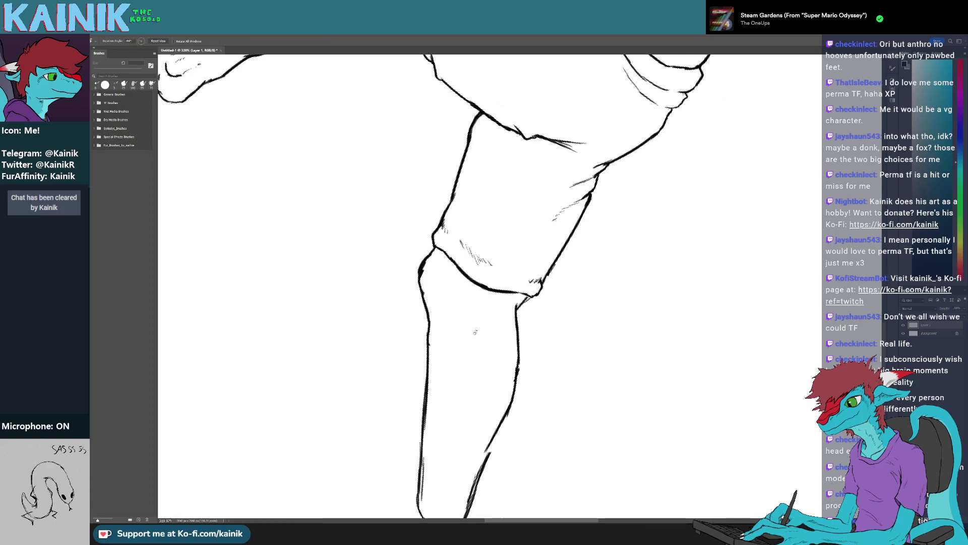
# Try light hatching on the outstretched lower leg just below the knee hem
pyautogui.press('b')
pyautogui.moveTo(475, 332)
pyautogui.mouseDown()
pyautogui.moveTo(436, 250)
pyautogui.moveTo(427, 278)
pyautogui.moveTo(455, 215)
pyautogui.moveTo(475, 292)
pyautogui.moveTo(497, 276)
pyautogui.mouseUp()
pyautogui.press('b')
pyautogui.press('e')
pyautogui.press('b')
pyautogui.press('r')
pyautogui.press('b')
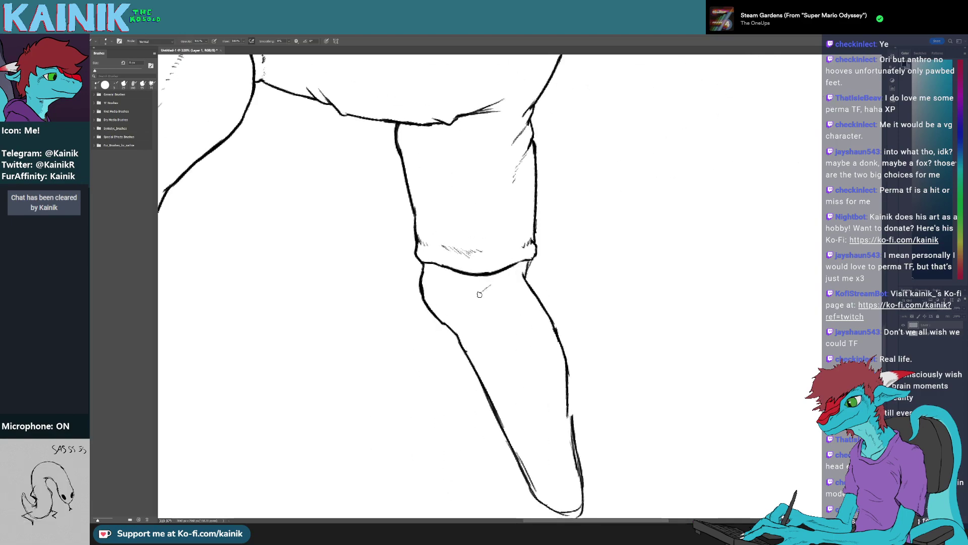
pyautogui.press('r')
pyautogui.moveTo(524, 324)
pyautogui.mouseDown()
pyautogui.moveTo(503, 299)
pyautogui.moveTo(545, 211)
pyautogui.mouseUp()
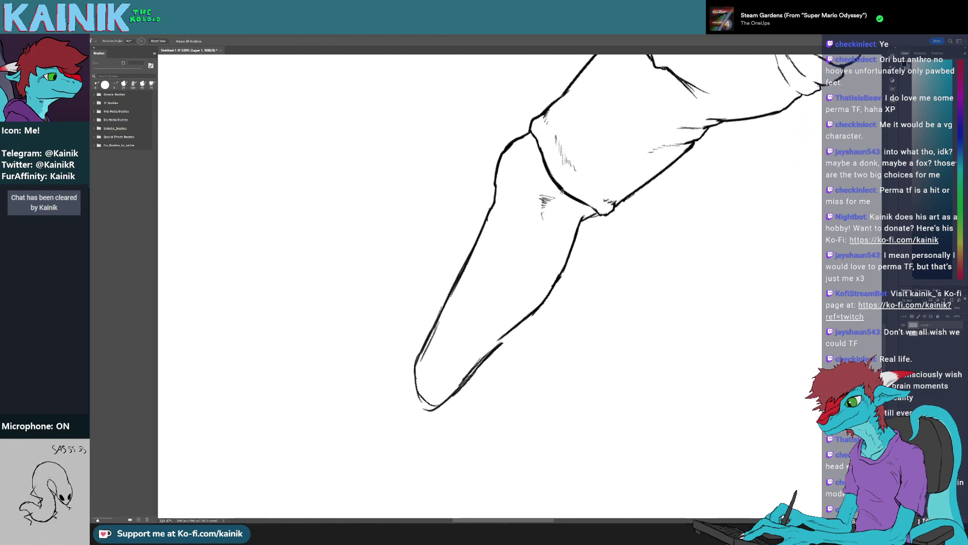
# Undo the trial hatching and draw a smaller patch of short strokes below the knee hem
pyautogui.press('b')
pyautogui.press('b')
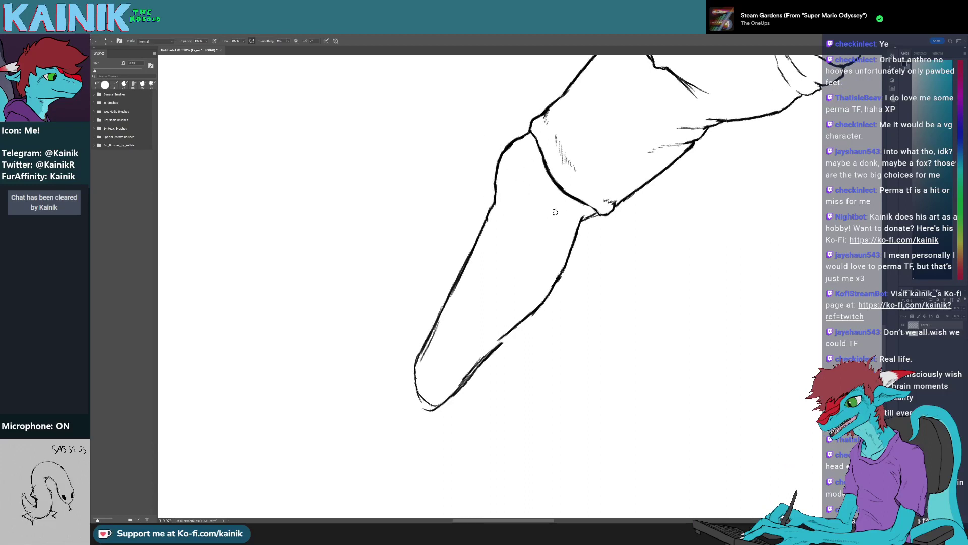
pyautogui.press('space')
pyautogui.moveTo(550, 231); pyautogui.dragTo(537, 215)
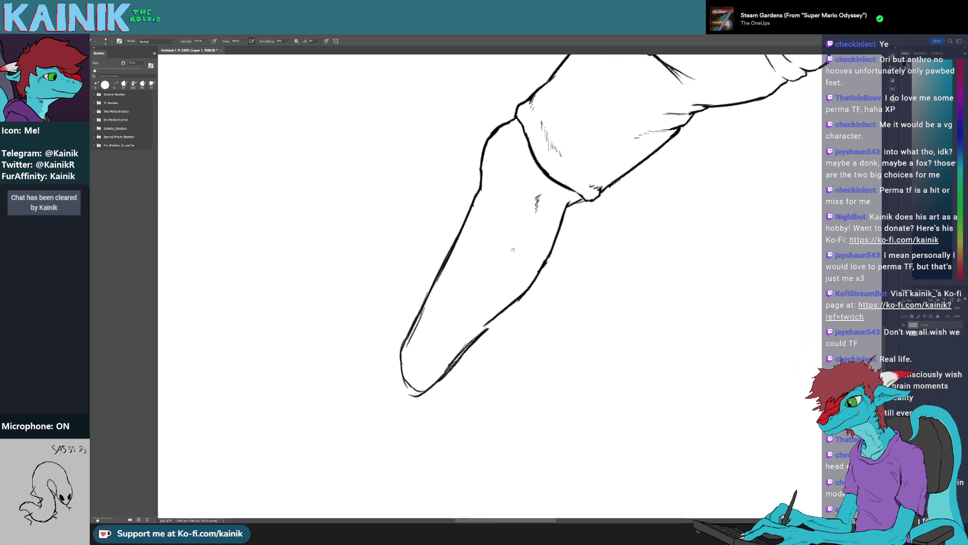
# Close the gap in the outstretched leg's calf outline by joining its upper and lower sections
pyautogui.press('r')
pyautogui.moveTo(447, 315); pyautogui.dragTo(478, 353)
pyautogui.press('e')
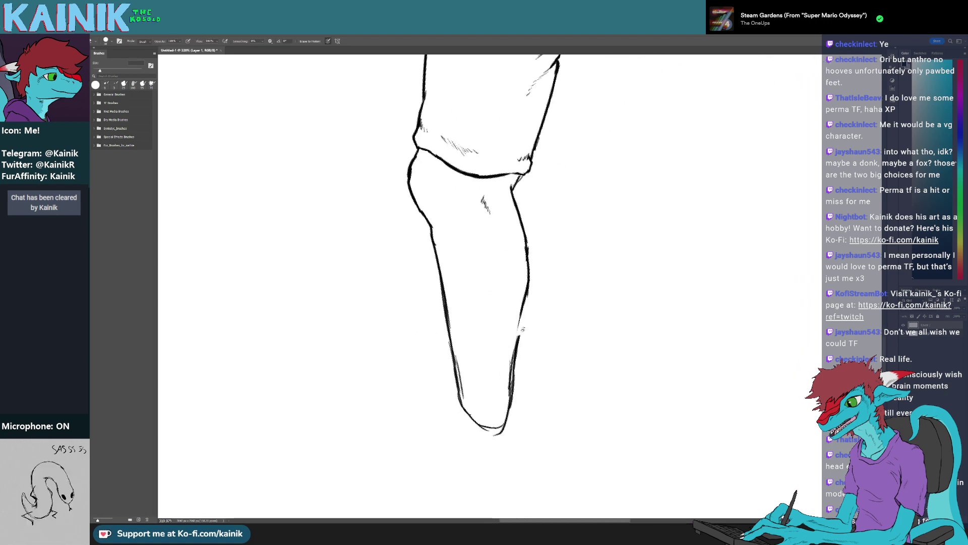
pyautogui.moveTo(522, 329)
pyautogui.mouseDown()
pyautogui.moveTo(502, 314)
pyautogui.moveTo(517, 307)
pyautogui.mouseUp()
pyautogui.press('b')
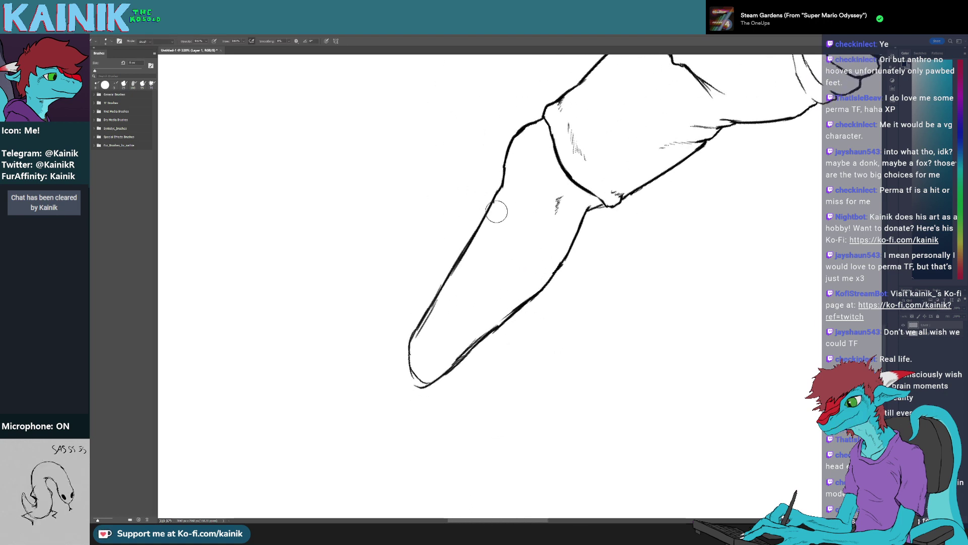
# Erase the doubled strokes along the outstretched leg's shin and thin its outline toward the foot
pyautogui.press('e')
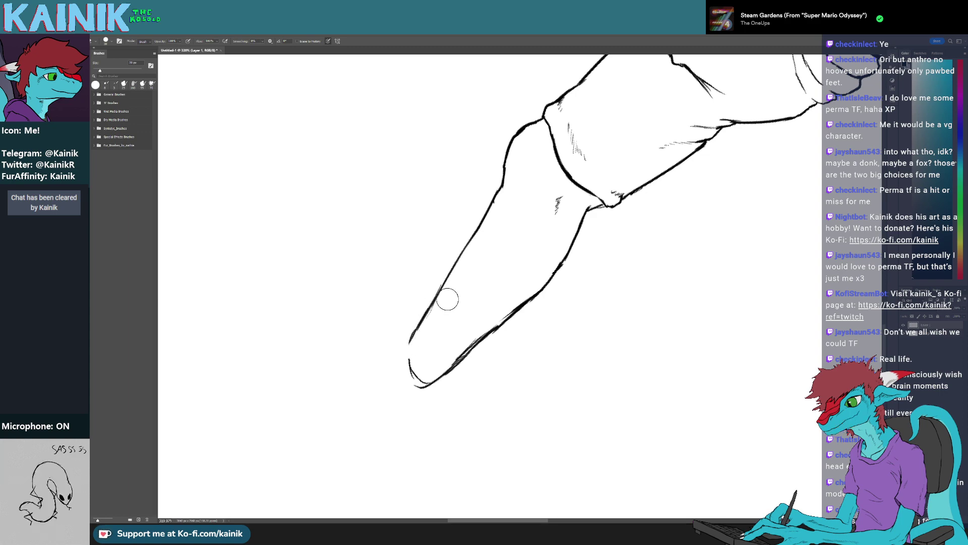
pyautogui.moveTo(448, 299); pyautogui.dragTo(444, 348)
pyautogui.press('r')
pyautogui.moveTo(476, 395); pyautogui.dragTo(444, 394)
pyautogui.scroll(-7, 472, 351)
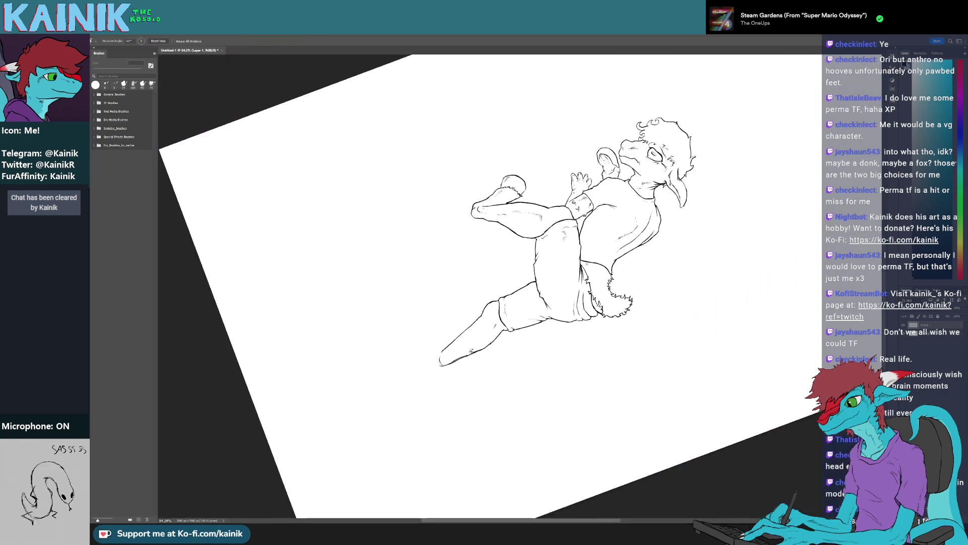
# Thin the drooping ear's outer outline near its tip by erasing the excess line
pyautogui.scroll(-2, 472, 351)
pyautogui.scroll(5, 587, 256)
pyautogui.moveTo(662, 243)
pyautogui.mouseDown()
pyautogui.moveTo(676, 354)
pyautogui.moveTo(612, 383)
pyautogui.moveTo(582, 411)
pyautogui.mouseUp()
pyautogui.scroll(2, 686, 306)
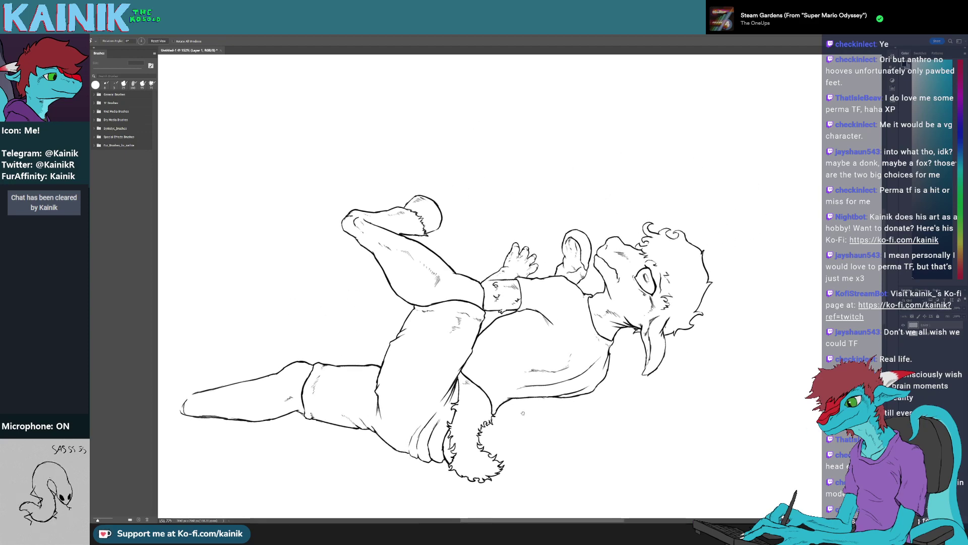
pyautogui.moveTo(690, 298); pyautogui.dragTo(651, 332)
pyautogui.scroll(4, 651, 331)
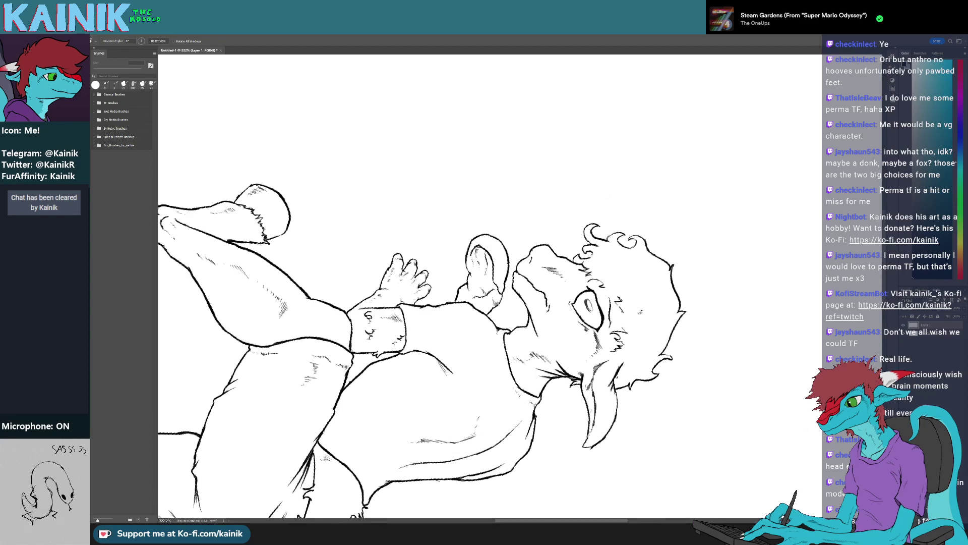
pyautogui.scroll(-1, 630, 284)
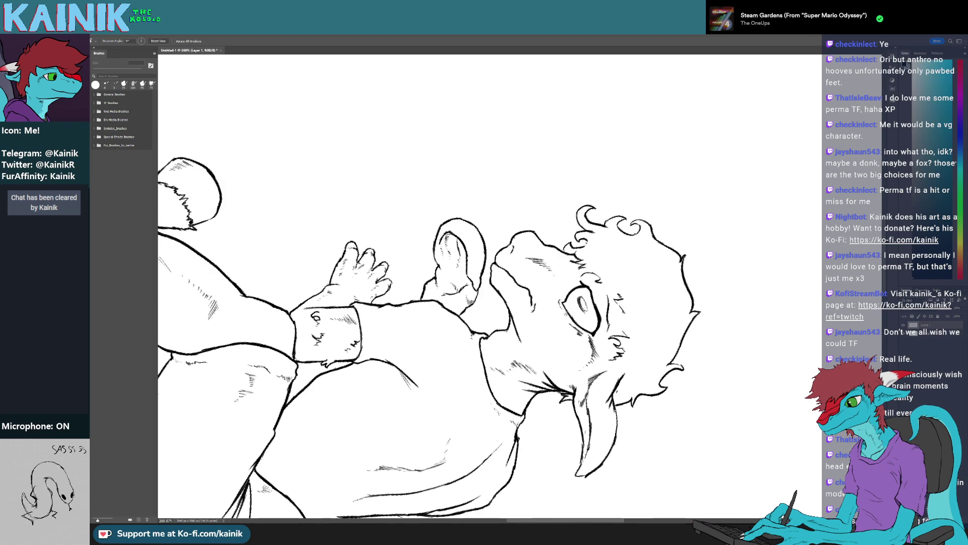
pyautogui.scroll(-6, 584, 318)
pyautogui.moveTo(613, 374); pyautogui.dragTo(636, 351)
pyautogui.scroll(12, 636, 351)
pyautogui.press('b')
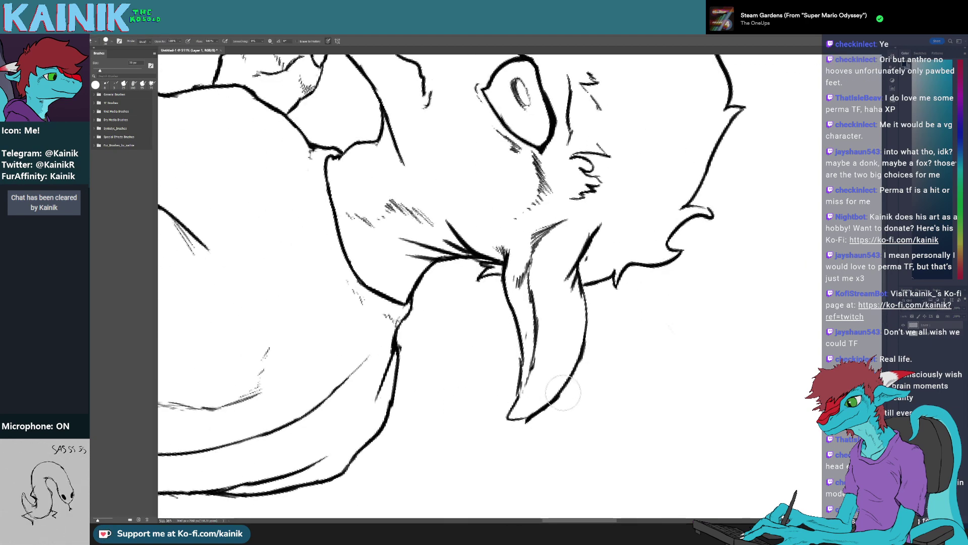
pyautogui.press('r')
pyautogui.moveTo(580, 427)
pyautogui.mouseDown()
pyautogui.moveTo(371, 404)
pyautogui.moveTo(481, 291)
pyautogui.mouseUp()
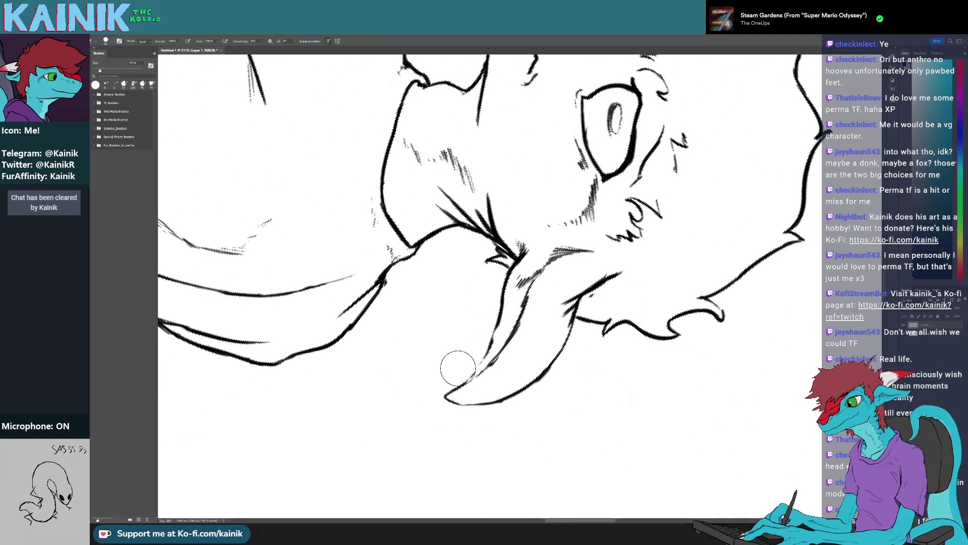
# Redraw the drooping ear's edges around the tip as one solid, pointed outline
pyautogui.press('b')
pyautogui.moveTo(499, 325); pyautogui.dragTo(473, 371)
pyautogui.moveTo(452, 412)
pyautogui.mouseDown()
pyautogui.moveTo(662, 303)
pyautogui.moveTo(578, 156)
pyautogui.moveTo(503, 147)
pyautogui.moveTo(516, 151)
pyautogui.mouseUp()
pyautogui.press('e')
pyautogui.press('b')
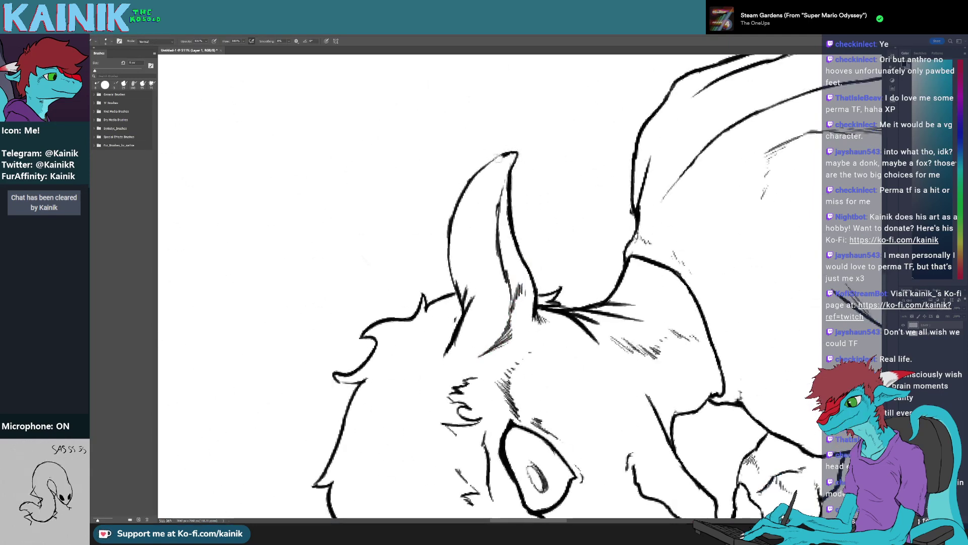
pyautogui.press('e')
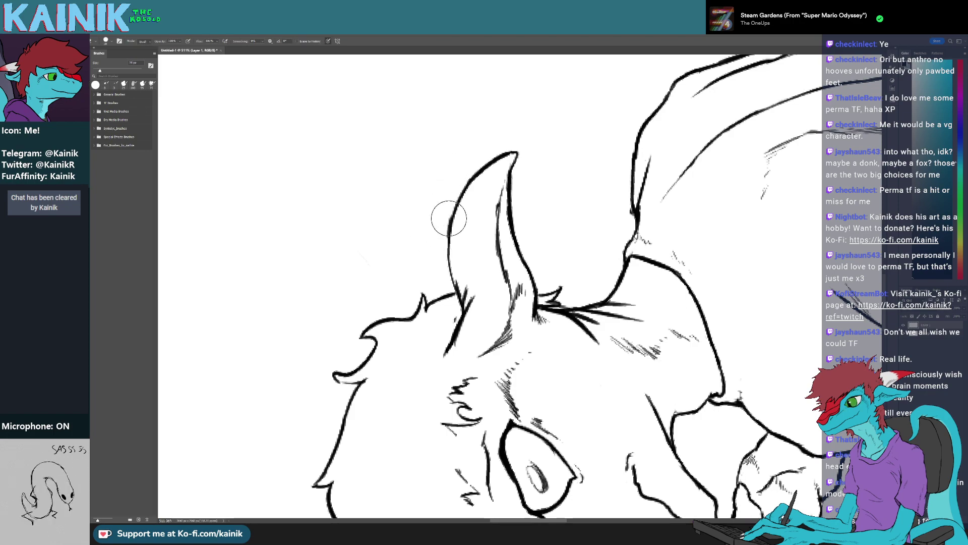
pyautogui.press('b')
pyautogui.moveTo(445, 269); pyautogui.dragTo(454, 204)
# Clean up the ear's upper base where it meets the hair, trimming the crease stroke and joining the hair outline to it
pyautogui.press('r')
pyautogui.moveTo(453, 281)
pyautogui.mouseDown()
pyautogui.moveTo(448, 242)
pyautogui.moveTo(538, 217)
pyautogui.moveTo(523, 258)
pyautogui.mouseUp()
pyautogui.moveTo(421, 303)
pyautogui.mouseDown()
pyautogui.moveTo(410, 315)
pyautogui.moveTo(417, 333)
pyautogui.mouseUp()
pyautogui.press('b')
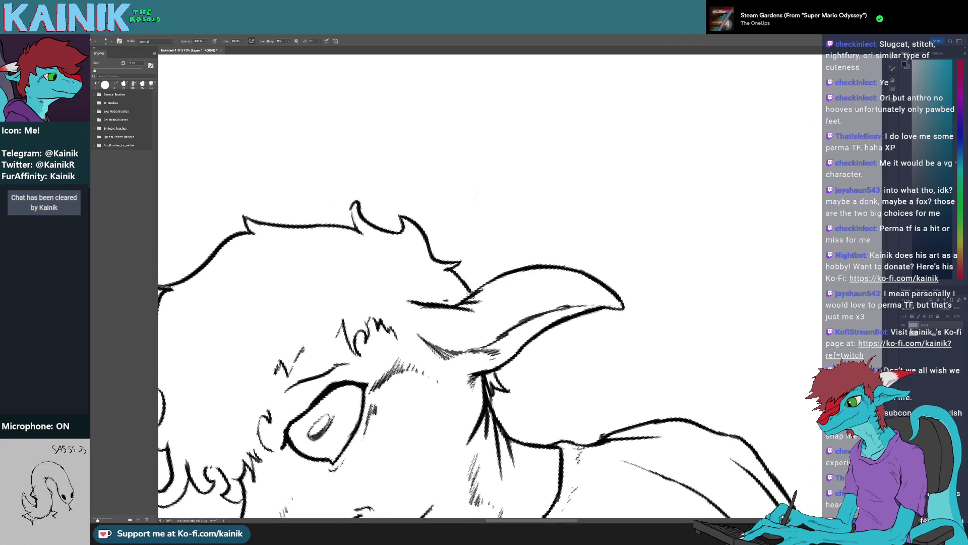
pyautogui.press('e')
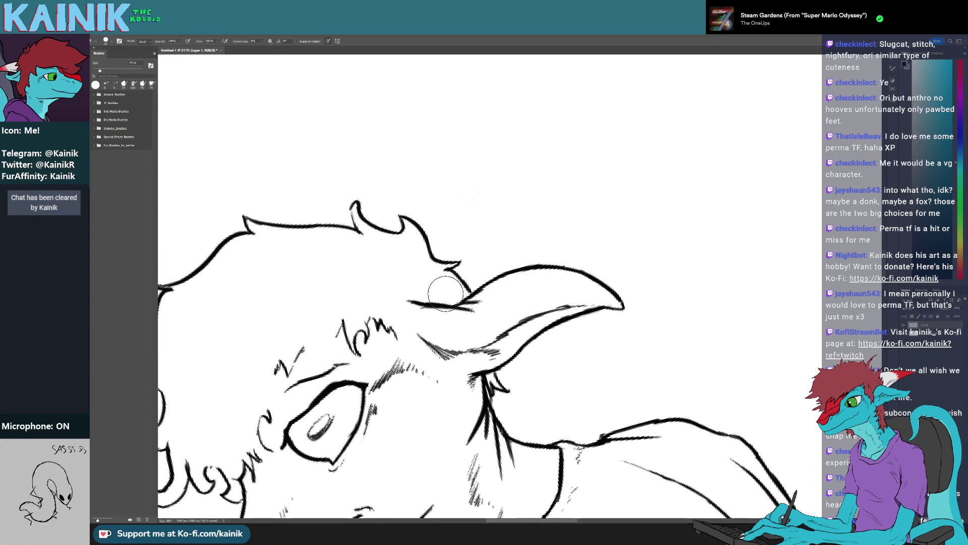
pyautogui.press('r')
pyautogui.moveTo(438, 290)
pyautogui.mouseDown()
pyautogui.moveTo(420, 208)
pyautogui.moveTo(440, 359)
pyautogui.moveTo(403, 274)
pyautogui.mouseUp()
pyautogui.press('b')
pyautogui.press('r')
pyautogui.press('e')
pyautogui.press('r')
pyautogui.moveTo(402, 274)
pyautogui.mouseDown()
pyautogui.moveTo(425, 233)
pyautogui.moveTo(432, 179)
pyautogui.moveTo(385, 173)
pyautogui.mouseUp()
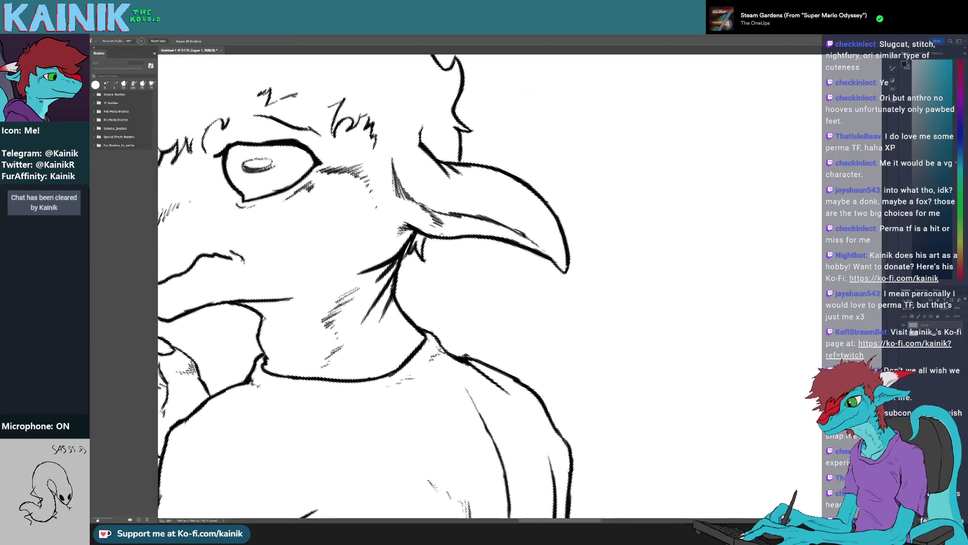
pyautogui.moveTo(463, 295)
pyautogui.mouseDown()
pyautogui.moveTo(463, 308)
pyautogui.moveTo(572, 370)
pyautogui.mouseUp()
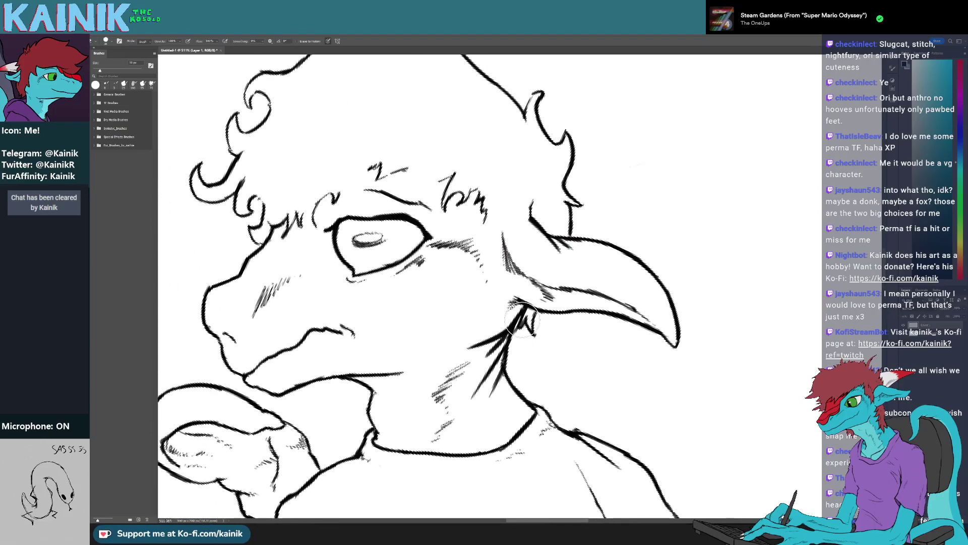
# Erase a section of the shirt's lower back outline just above the tail
pyautogui.press('b')
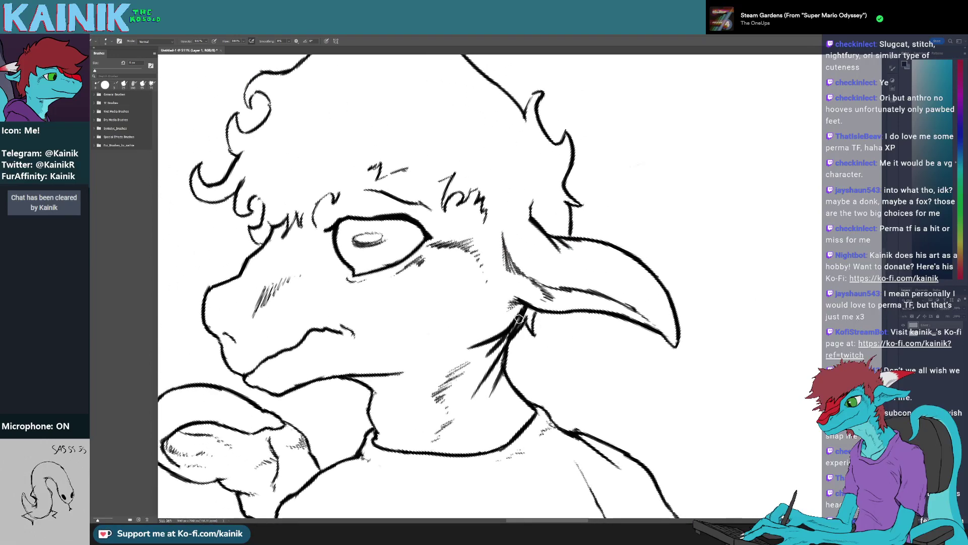
pyautogui.moveTo(579, 410); pyautogui.dragTo(489, 415)
pyautogui.moveTo(447, 260)
pyautogui.mouseDown()
pyautogui.moveTo(494, 425)
pyautogui.moveTo(571, 396)
pyautogui.moveTo(582, 406)
pyautogui.moveTo(571, 374)
pyautogui.moveTo(592, 156)
pyautogui.mouseUp()
pyautogui.moveTo(519, 454)
pyautogui.mouseDown()
pyautogui.moveTo(623, 60)
pyautogui.moveTo(542, 304)
pyautogui.mouseUp()
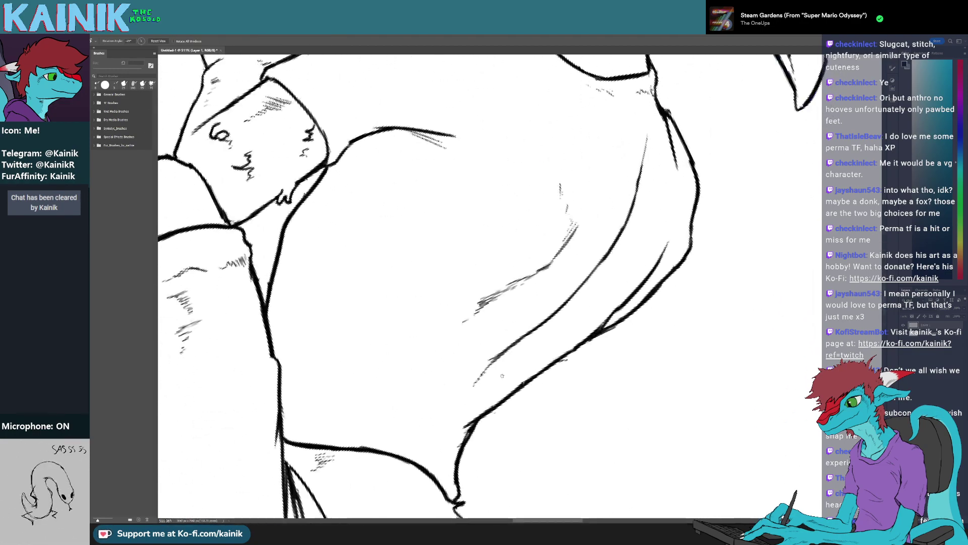
pyautogui.moveTo(505, 403); pyautogui.dragTo(552, 401)
pyautogui.press('e')
pyautogui.moveTo(535, 344)
pyautogui.mouseDown()
pyautogui.moveTo(522, 373)
pyautogui.moveTo(544, 325)
pyautogui.moveTo(539, 299)
pyautogui.mouseUp()
pyautogui.press('b')
pyautogui.moveTo(542, 336); pyautogui.dragTo(520, 338)
pyautogui.press('e')
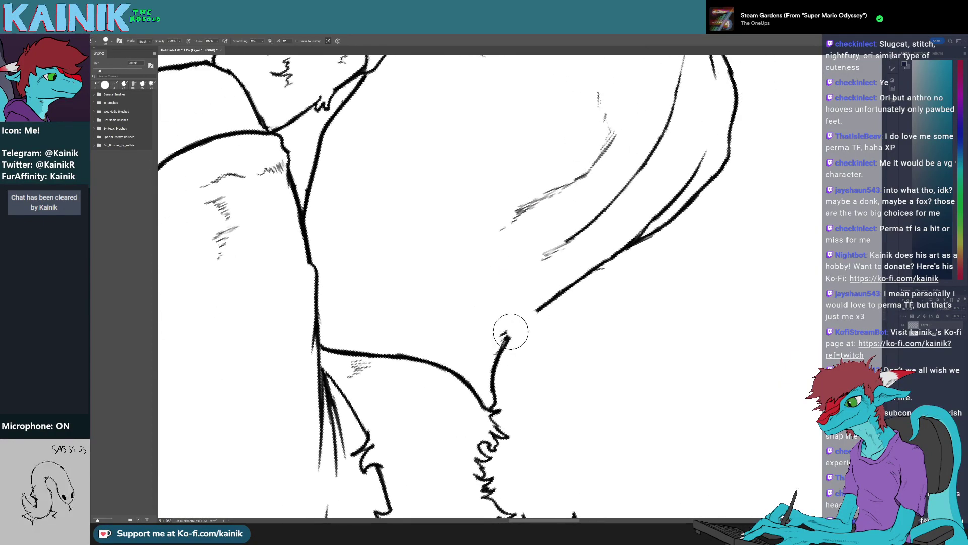
# Redraw the missing lower back outline with notched fabric folds and short creases running into the shirt above the tail
pyautogui.press('b')
pyautogui.press('r')
pyautogui.press('b')
pyautogui.moveTo(521, 343)
pyautogui.mouseDown()
pyautogui.moveTo(569, 311)
pyautogui.moveTo(546, 339)
pyautogui.moveTo(465, 318)
pyautogui.moveTo(535, 348)
pyautogui.moveTo(564, 328)
pyautogui.moveTo(569, 302)
pyautogui.mouseUp()
pyautogui.press('r')
pyautogui.press('e')
pyautogui.press('b')
pyautogui.press('r')
pyautogui.press('space')
pyautogui.moveTo(569, 302)
pyautogui.mouseDown()
pyautogui.moveTo(540, 369)
pyautogui.moveTo(504, 283)
pyautogui.moveTo(546, 300)
pyautogui.mouseUp()
pyautogui.press('b')
pyautogui.press('b')
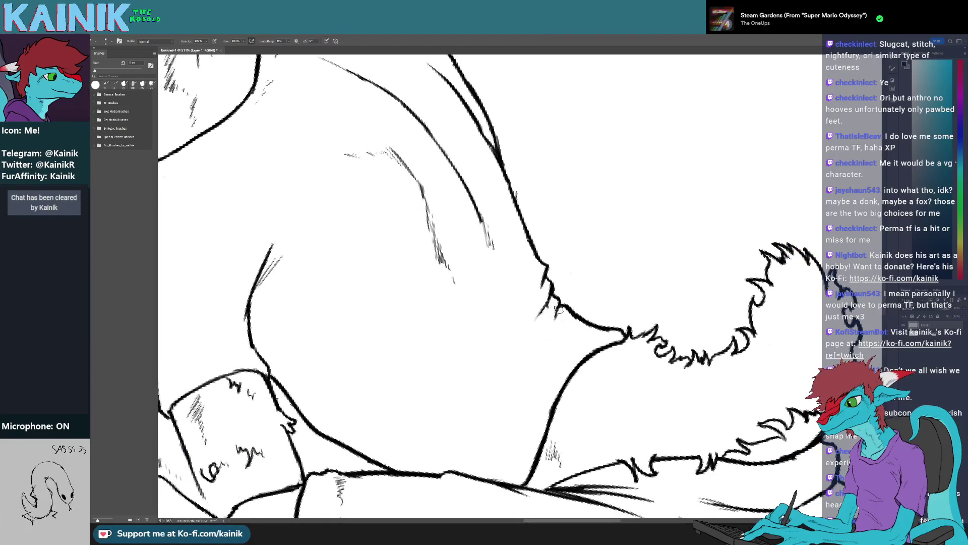
pyautogui.press('space')
pyautogui.moveTo(514, 343); pyautogui.dragTo(536, 295)
pyautogui.press('r')
pyautogui.moveTo(526, 237); pyautogui.dragTo(559, 255)
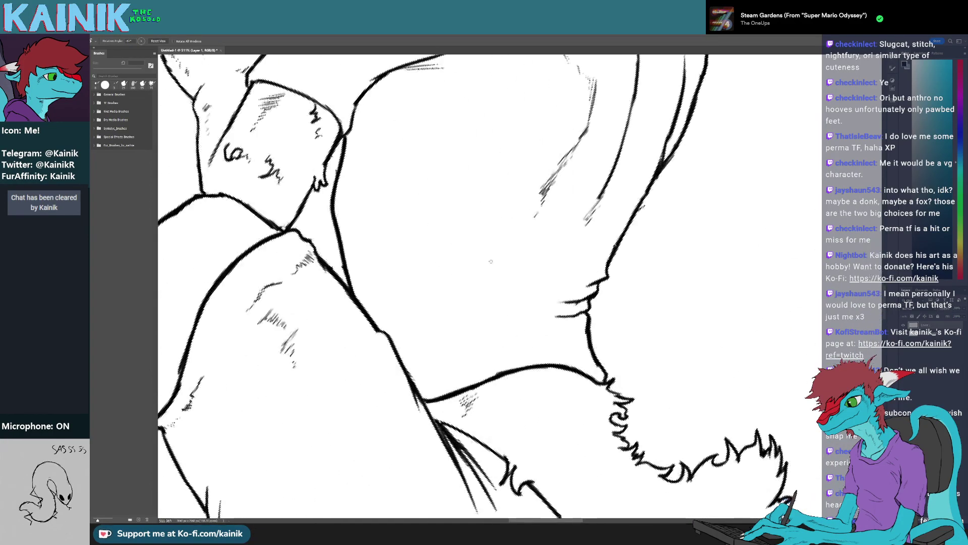
# Erase most of the long curved crease down the shirt's back and start replacing it with short hatching strokes
pyautogui.press('space')
pyautogui.moveTo(661, 167); pyautogui.dragTo(540, 423)
pyautogui.press('r')
pyautogui.moveTo(517, 278); pyautogui.dragTo(525, 207)
pyautogui.press('b')
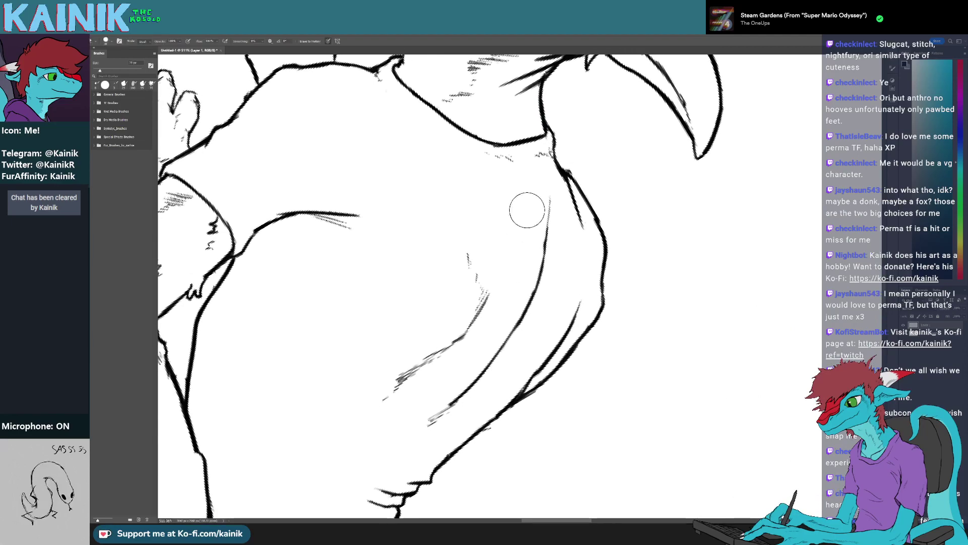
pyautogui.press('r')
pyautogui.moveTo(531, 246)
pyautogui.mouseDown()
pyautogui.moveTo(554, 302)
pyautogui.moveTo(547, 238)
pyautogui.moveTo(504, 259)
pyautogui.moveTo(558, 296)
pyautogui.moveTo(517, 319)
pyautogui.mouseUp()
pyautogui.press('b')
pyautogui.moveTo(510, 356); pyautogui.dragTo(503, 365)
pyautogui.press('r')
pyautogui.moveTo(549, 322); pyautogui.dragTo(547, 237)
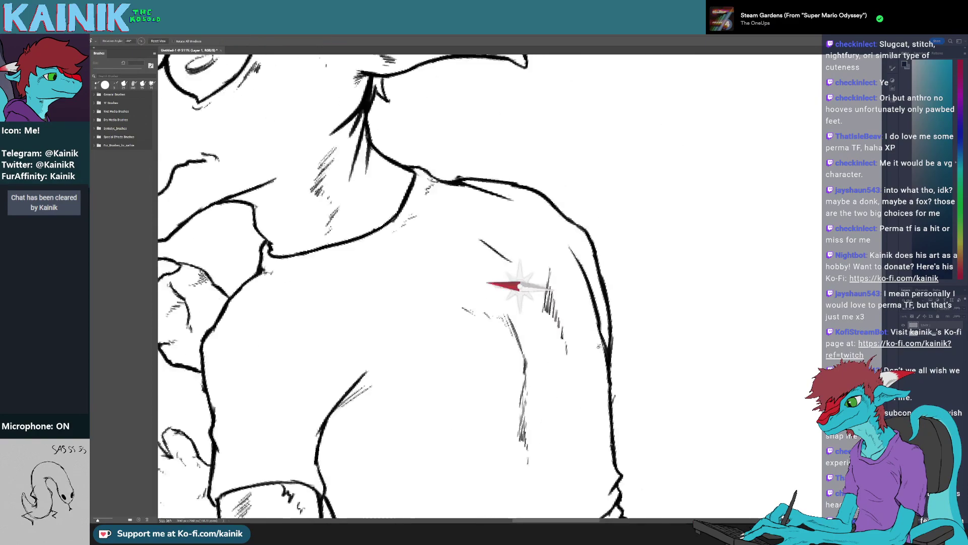
# Remove the leftover piece of the long crease and extend the broken hatching along the shirt's back toward the waist
pyautogui.press('e')
pyautogui.moveTo(472, 290); pyautogui.dragTo(467, 292)
pyautogui.press('r')
pyautogui.moveTo(469, 295)
pyautogui.mouseDown()
pyautogui.moveTo(548, 326)
pyautogui.moveTo(527, 324)
pyautogui.mouseUp()
pyautogui.press('b')
pyautogui.press('r')
pyautogui.press('b')
pyautogui.moveTo(489, 208); pyautogui.dragTo(429, 332)
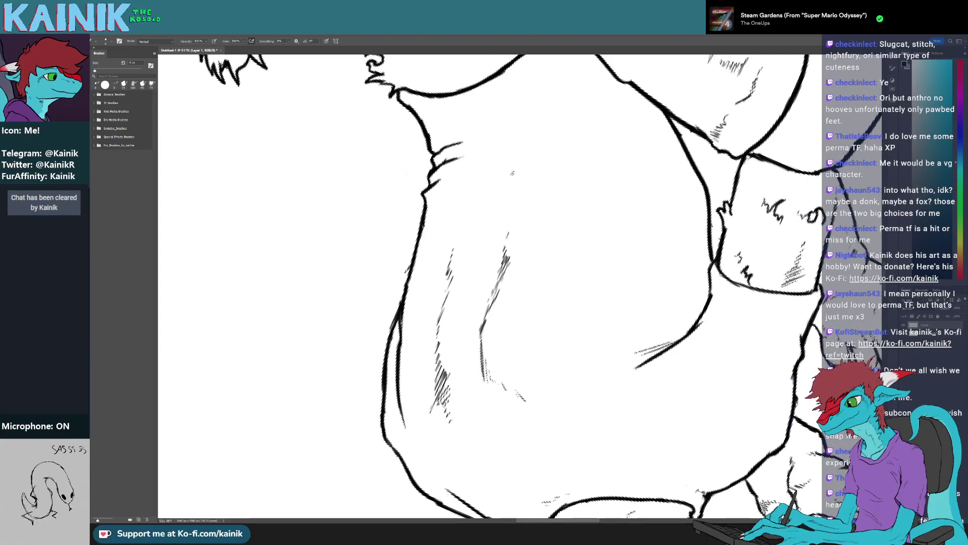
pyautogui.press('r')
pyautogui.moveTo(512, 182)
pyautogui.mouseDown()
pyautogui.moveTo(575, 373)
pyautogui.moveTo(554, 386)
pyautogui.mouseUp()
pyautogui.moveTo(559, 297)
pyautogui.mouseDown()
pyautogui.moveTo(536, 395)
pyautogui.moveTo(509, 413)
pyautogui.mouseUp()
pyautogui.press('b')
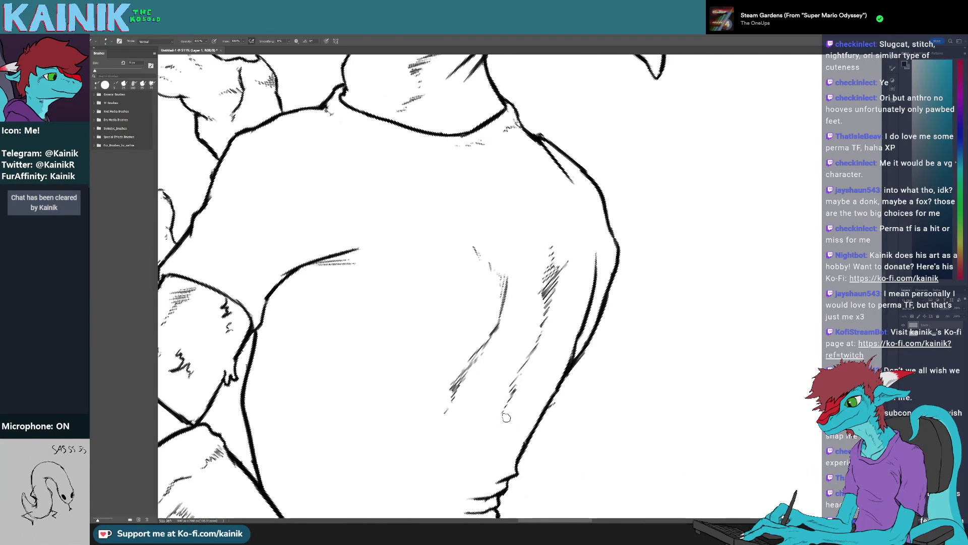
# Add a light row of short hatching strokes across the shirt's near shoulder, between the collar and the sleeve
pyautogui.moveTo(544, 233)
pyautogui.mouseDown()
pyautogui.moveTo(607, 452)
pyautogui.moveTo(622, 403)
pyautogui.moveTo(567, 404)
pyautogui.mouseUp()
pyautogui.press('r')
pyautogui.press('b')
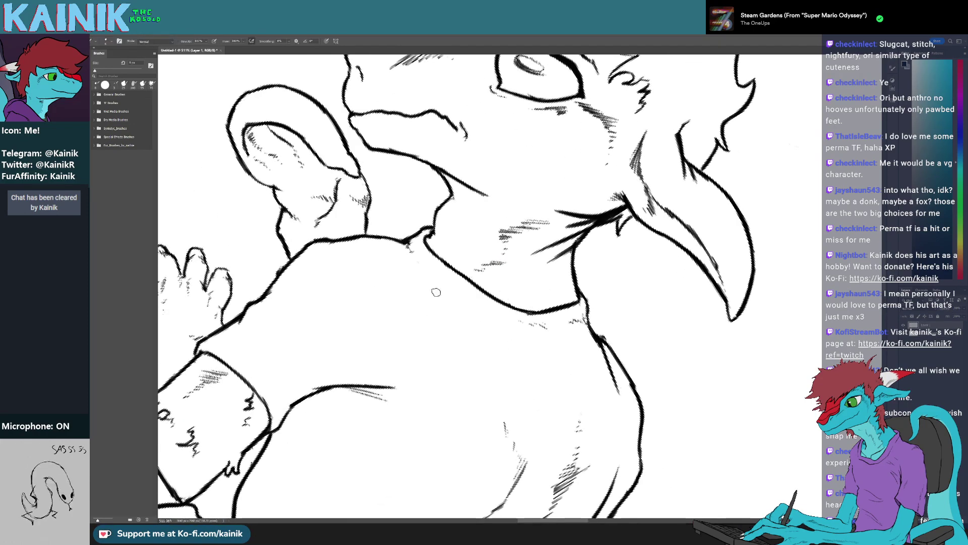
pyautogui.moveTo(366, 299)
pyautogui.mouseDown()
pyautogui.moveTo(379, 280)
pyautogui.moveTo(416, 298)
pyautogui.moveTo(578, 281)
pyautogui.mouseUp()
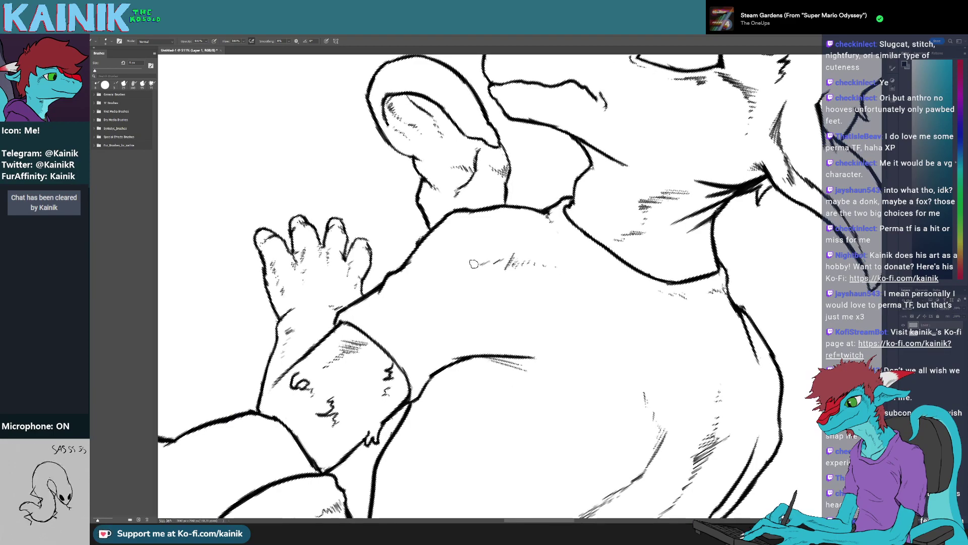
pyautogui.press('r')
pyautogui.moveTo(474, 264)
pyautogui.mouseDown()
pyautogui.moveTo(476, 348)
pyautogui.moveTo(544, 342)
pyautogui.moveTo(457, 356)
pyautogui.mouseUp()
pyautogui.press('b')
pyautogui.moveTo(353, 404); pyautogui.dragTo(671, 212)
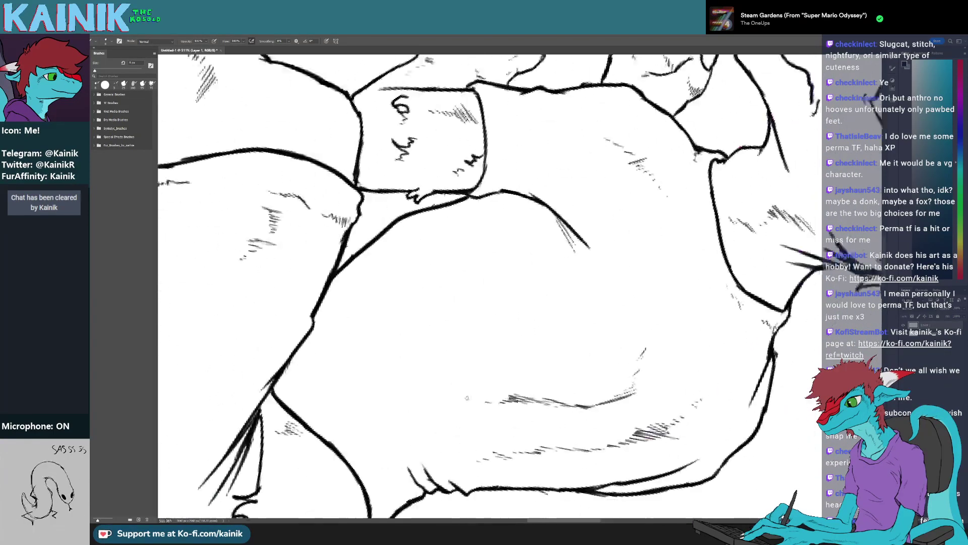
# Open up the rounded end of the outstretched leg by erasing the shin outline near the foot
pyautogui.moveTo(217, 494); pyautogui.dragTo(624, 178)
pyautogui.moveTo(545, 306); pyautogui.dragTo(754, 393)
pyautogui.moveTo(353, 343); pyautogui.dragTo(716, 397)
pyautogui.press('r')
pyautogui.moveTo(479, 387); pyautogui.dragTo(500, 396)
pyautogui.press('z')
pyautogui.moveTo(587, 247); pyautogui.dragTo(494, 248)
pyautogui.moveTo(624, 226); pyautogui.dragTo(661, 225)
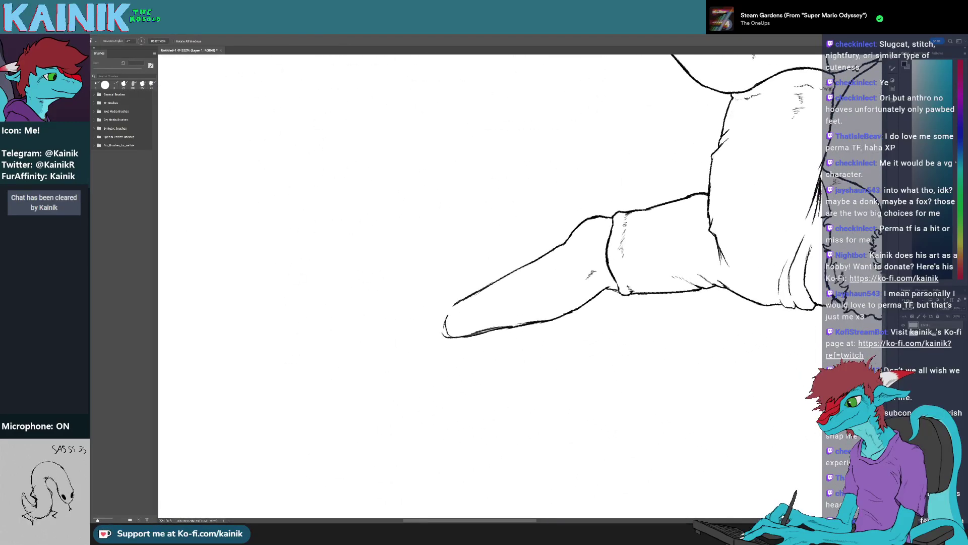
pyautogui.press('b')
pyautogui.press('e')
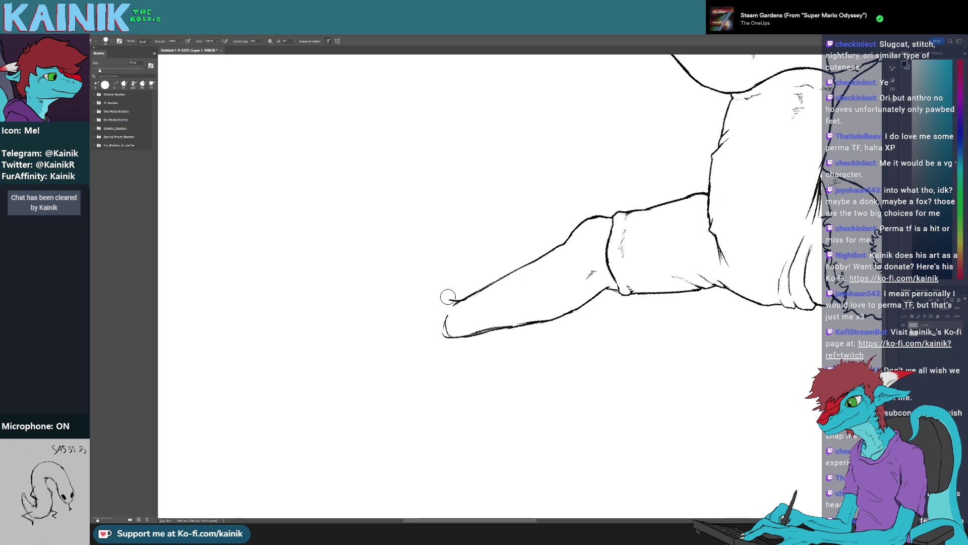
pyautogui.moveTo(447, 296); pyautogui.dragTo(444, 298)
# Sketch a light curved foot outline extending forward from the end of the outstretched leg
pyautogui.press('b')
pyautogui.moveTo(457, 283)
pyautogui.mouseDown()
pyautogui.moveTo(468, 296)
pyautogui.moveTo(436, 291)
pyautogui.moveTo(444, 325)
pyautogui.moveTo(524, 361)
pyautogui.mouseUp()
pyautogui.press('e')
pyautogui.press('b')
pyautogui.press('r')
# Clean the outstretched leg's calf line, erase the shin's lower end and redraw it curving into the instep
pyautogui.press('e')
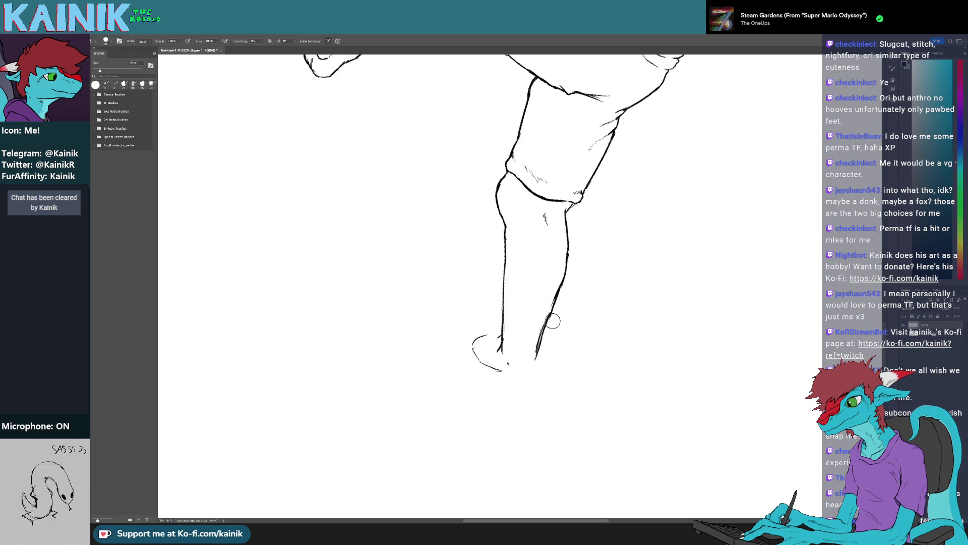
pyautogui.press('b')
pyautogui.moveTo(552, 320); pyautogui.dragTo(535, 360)
pyautogui.press('e')
pyautogui.moveTo(504, 316); pyautogui.dragTo(501, 349)
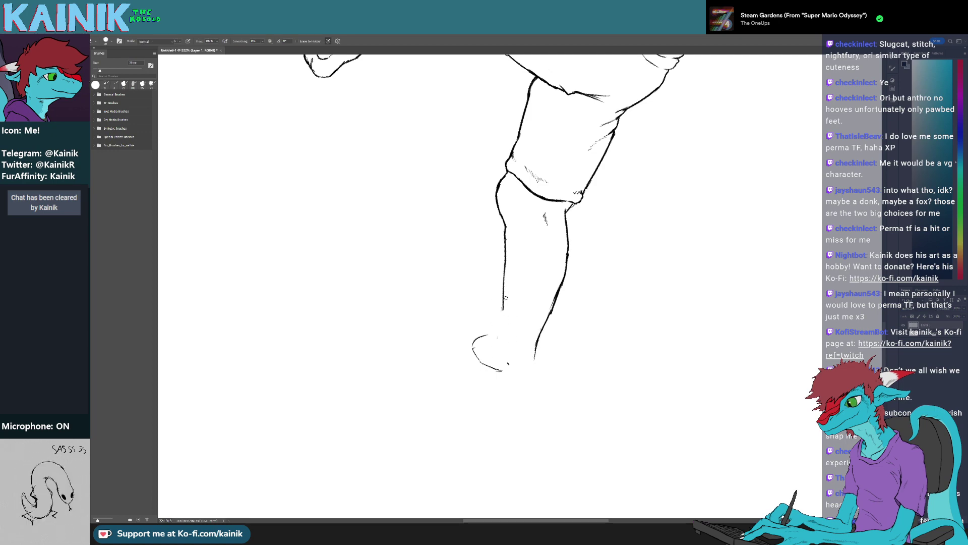
pyautogui.press('b')
pyautogui.moveTo(503, 296)
pyautogui.mouseDown()
pyautogui.moveTo(501, 347)
pyautogui.moveTo(543, 360)
pyautogui.moveTo(439, 311)
pyautogui.moveTo(454, 344)
pyautogui.mouseUp()
# Extend the outstretched leg's calf line into a heel and mark the foot's underside with light strokes
pyautogui.press('r')
pyautogui.press('e')
pyautogui.press('b')
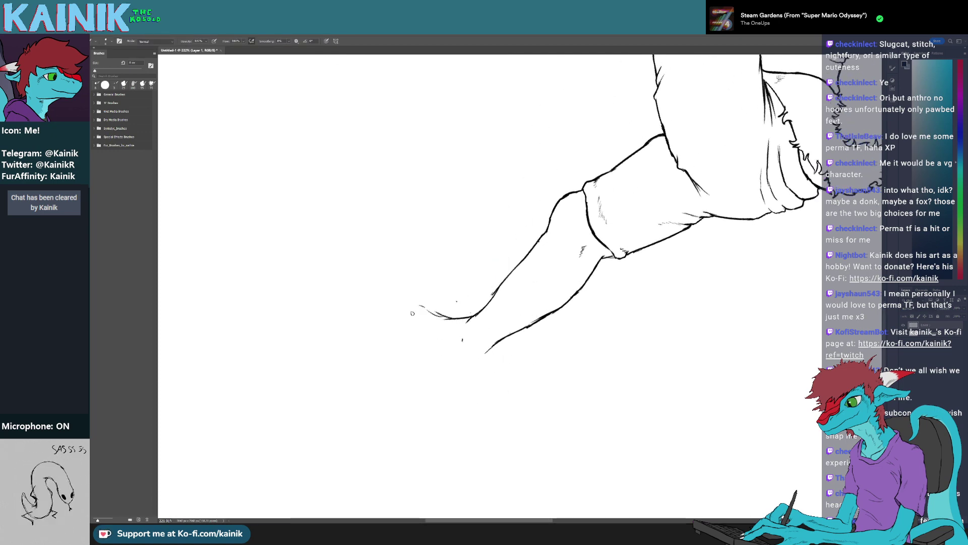
pyautogui.press('r')
pyautogui.moveTo(412, 313); pyautogui.dragTo(457, 360)
pyautogui.press('r')
pyautogui.moveTo(526, 381); pyautogui.dragTo(434, 315)
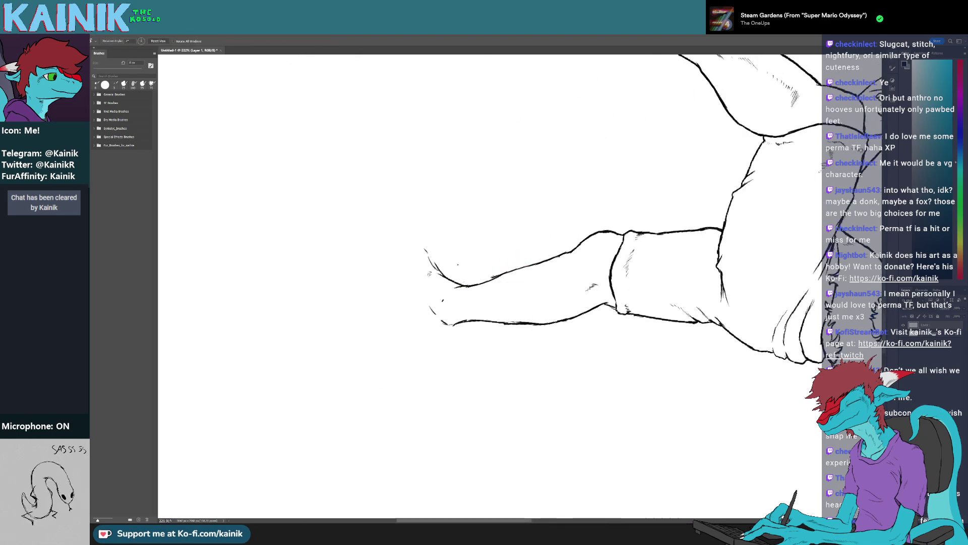
# Erase the overshooting instep strokes and draw a rounded toe joining the top of the foot to the sole
pyautogui.press('e')
pyautogui.moveTo(425, 250)
pyautogui.mouseDown()
pyautogui.moveTo(444, 276)
pyautogui.moveTo(414, 271)
pyautogui.mouseUp()
pyautogui.press('b')
pyautogui.press('r')
pyautogui.moveTo(439, 320); pyautogui.dragTo(509, 311)
pyautogui.press('e')
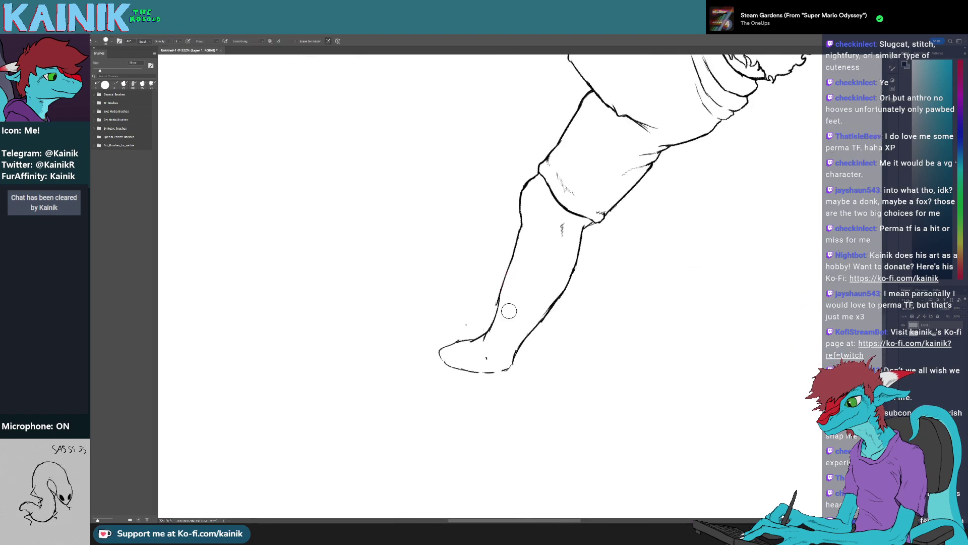
# Redraw the top of the outstretched leg's foot as a firmer line and erase stray marks around its outline
pyautogui.press('b')
pyautogui.moveTo(469, 338)
pyautogui.mouseDown()
pyautogui.moveTo(440, 348)
pyautogui.moveTo(457, 332)
pyautogui.moveTo(414, 301)
pyautogui.moveTo(433, 325)
pyautogui.mouseUp()
pyautogui.press('r')
pyautogui.press('e')
pyautogui.press('b')
pyautogui.press('r')
pyautogui.press('e')
pyautogui.moveTo(444, 359)
pyautogui.mouseDown()
pyautogui.moveTo(458, 370)
pyautogui.moveTo(452, 353)
pyautogui.moveTo(526, 353)
pyautogui.moveTo(512, 378)
pyautogui.moveTo(525, 391)
pyautogui.moveTo(556, 375)
pyautogui.mouseUp()
# Draw a short ankle-bone mark inside the outstretched leg's foot and clean the lines around the ankle
pyautogui.press('b')
pyautogui.press('r')
pyautogui.press('b')
pyautogui.press('r')
pyautogui.press('e')
pyautogui.press('b')
pyautogui.moveTo(508, 350); pyautogui.dragTo(504, 361)
pyautogui.press('r')
pyautogui.moveTo(546, 399); pyautogui.dragTo(413, 307)
pyautogui.press('e')
pyautogui.moveTo(433, 265)
pyautogui.mouseDown()
pyautogui.moveTo(414, 279)
pyautogui.moveTo(410, 270)
pyautogui.moveTo(432, 250)
pyautogui.moveTo(452, 271)
pyautogui.mouseUp()
pyautogui.press('b')
pyautogui.press('r')
# Strengthen the foot's instep and rounded front with solid strokes
pyautogui.moveTo(450, 337)
pyautogui.mouseDown()
pyautogui.moveTo(460, 350)
pyautogui.moveTo(567, 347)
pyautogui.moveTo(391, 428)
pyautogui.moveTo(491, 426)
pyautogui.moveTo(488, 359)
pyautogui.moveTo(499, 342)
pyautogui.mouseUp()
pyautogui.press('e')
pyautogui.press('b')
pyautogui.press('r')
pyautogui.press('b')
pyautogui.press('r')
pyautogui.moveTo(515, 397); pyautogui.dragTo(542, 391)
pyautogui.press('e')
# Redraw the foot's underside with an arch leading back to a rounded heel
pyautogui.moveTo(539, 339)
pyautogui.mouseDown()
pyautogui.moveTo(535, 357)
pyautogui.moveTo(553, 343)
pyautogui.moveTo(569, 368)
pyautogui.moveTo(586, 354)
pyautogui.moveTo(572, 369)
pyautogui.mouseUp()
pyautogui.press('b')
pyautogui.press('r')
pyautogui.press('b')
pyautogui.press('b')
pyautogui.press('r')
pyautogui.press('e')
pyautogui.press('b')
pyautogui.press('r')
pyautogui.moveTo(580, 393)
pyautogui.mouseDown()
pyautogui.moveTo(521, 410)
pyautogui.moveTo(451, 390)
pyautogui.mouseUp()
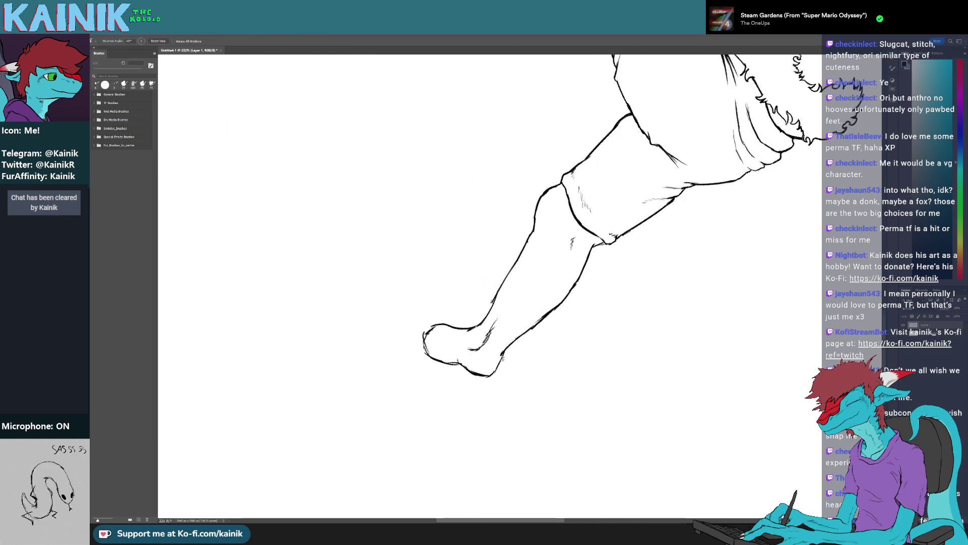
# Tidy the back of the heel and the lower calf line above it
pyautogui.press('e')
pyautogui.press('b')
pyautogui.moveTo(500, 354)
pyautogui.mouseDown()
pyautogui.moveTo(558, 320)
pyautogui.moveTo(500, 359)
pyautogui.moveTo(506, 353)
pyautogui.mouseUp()
pyautogui.press('r')
pyautogui.press('e')
pyautogui.press('b')
pyautogui.press('e')
pyautogui.press('b')
pyautogui.press('r')
pyautogui.moveTo(527, 312); pyautogui.dragTo(535, 309)
# Erase the rough ankle strokes and redraw the ankle bone as one thin curved line
pyautogui.press('e')
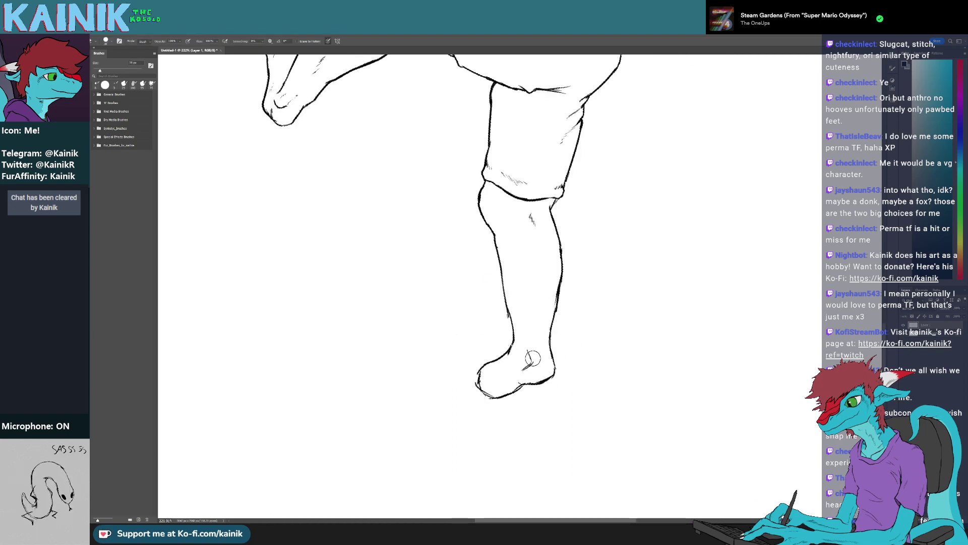
pyautogui.moveTo(533, 358); pyautogui.dragTo(521, 369)
pyautogui.press('b')
pyautogui.press('r')
pyautogui.press('b')
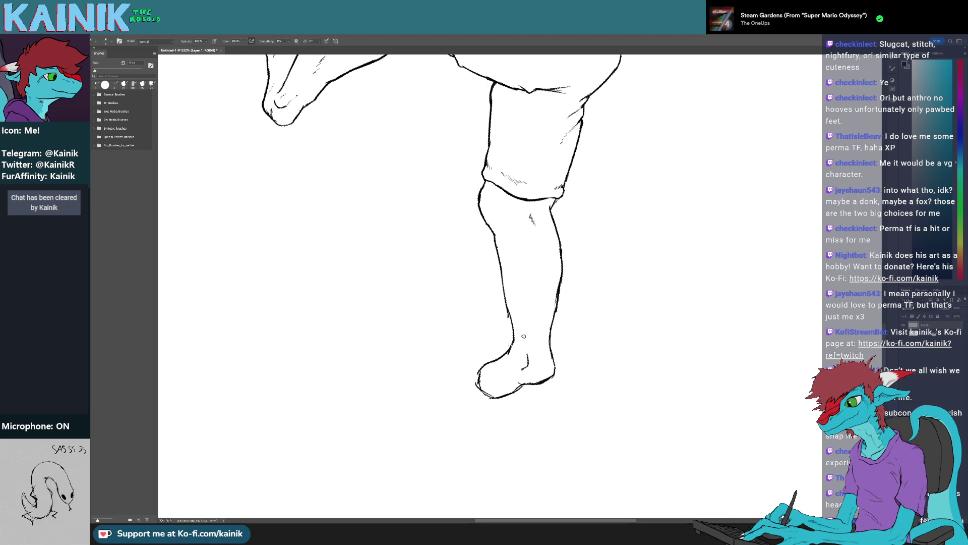
# Erase the lower shin line of the outstretched leg and redraw it running smoothly into the instep
pyautogui.press('r')
pyautogui.moveTo(608, 399)
pyautogui.mouseDown()
pyautogui.moveTo(525, 435)
pyautogui.moveTo(456, 408)
pyautogui.mouseUp()
pyautogui.press('e')
pyautogui.moveTo(472, 291); pyautogui.dragTo(538, 255)
pyautogui.press('r')
pyautogui.moveTo(639, 328)
pyautogui.mouseDown()
pyautogui.moveTo(624, 363)
pyautogui.moveTo(434, 324)
pyautogui.mouseUp()
pyautogui.press('b')
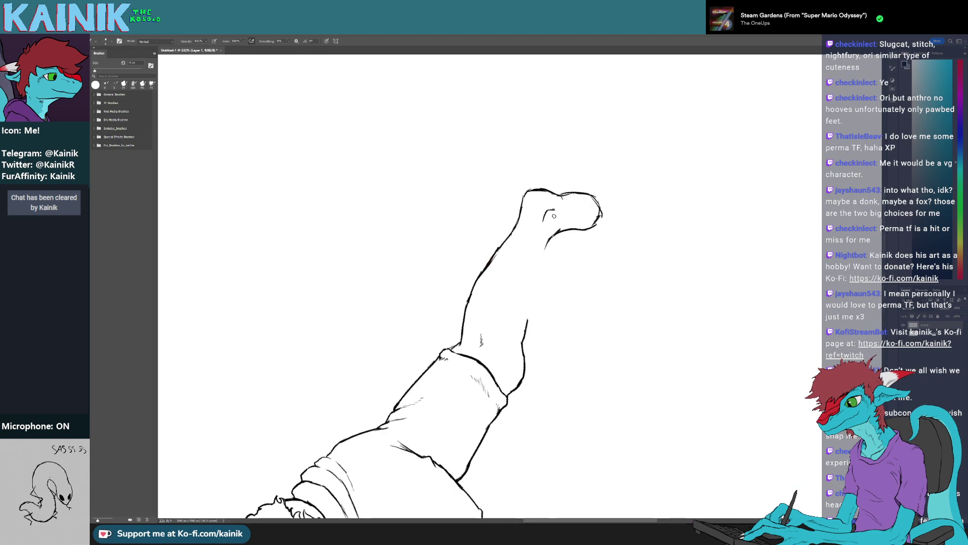
pyautogui.moveTo(542, 257)
pyautogui.mouseDown()
pyautogui.moveTo(525, 319)
pyautogui.moveTo(568, 214)
pyautogui.moveTo(490, 208)
pyautogui.moveTo(514, 210)
pyautogui.moveTo(502, 212)
pyautogui.mouseUp()
pyautogui.press('r')
pyautogui.press('space')
pyautogui.press('r')
pyautogui.press('b')
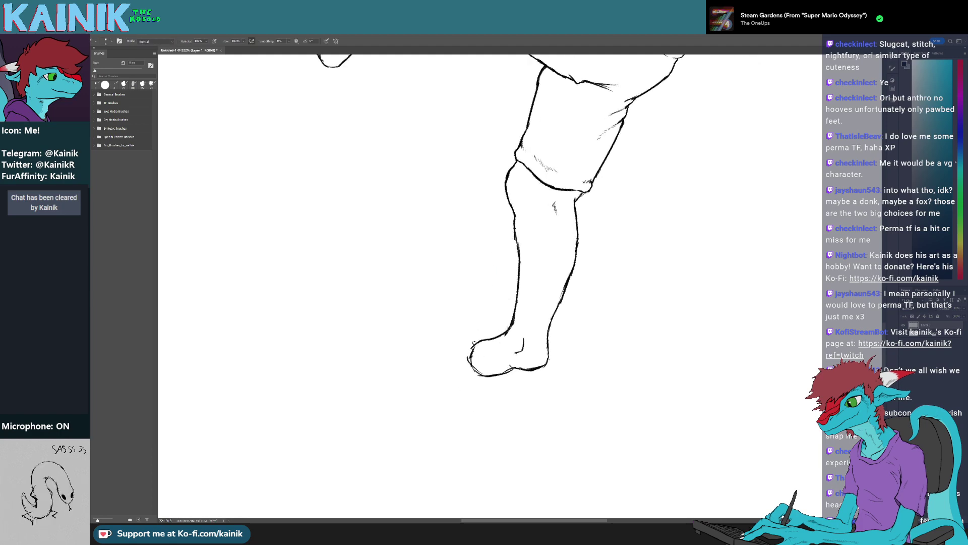
# Break up the rounded front of the foot and start a toe outline with short strokes
pyautogui.press('r')
pyautogui.moveTo(460, 358)
pyautogui.mouseDown()
pyautogui.moveTo(426, 309)
pyautogui.moveTo(443, 281)
pyautogui.moveTo(437, 290)
pyautogui.mouseUp()
pyautogui.press('b')
pyautogui.press('space')
pyautogui.moveTo(434, 293)
pyautogui.mouseDown()
pyautogui.moveTo(444, 310)
pyautogui.moveTo(413, 351)
pyautogui.mouseUp()
pyautogui.press('r')
pyautogui.press('b')
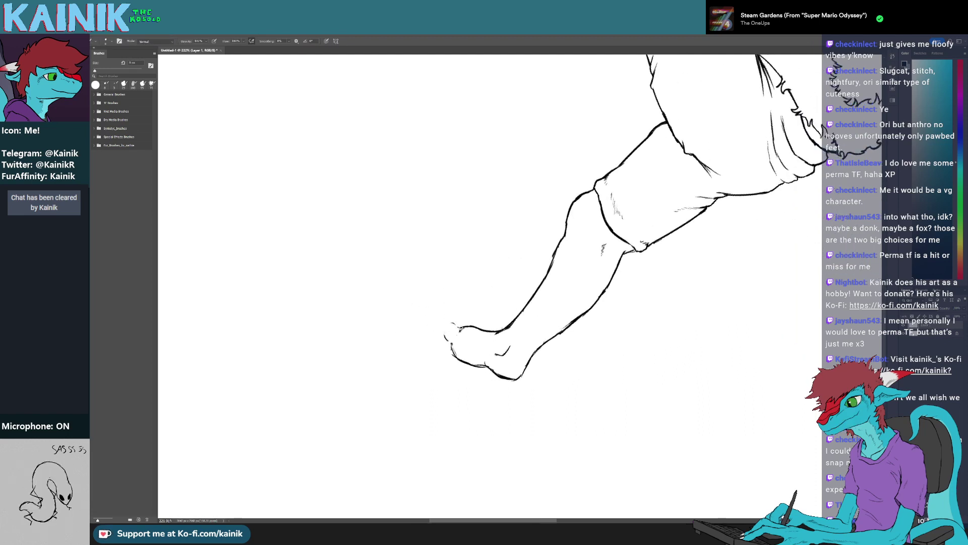
pyautogui.moveTo(445, 325)
pyautogui.mouseDown()
pyautogui.moveTo(449, 338)
pyautogui.moveTo(544, 376)
pyautogui.moveTo(446, 327)
pyautogui.mouseUp()
# Draw the big toe at the foot's front and redraw the ball of the foot beneath it
pyautogui.press('r')
pyautogui.press('e')
pyautogui.press('r')
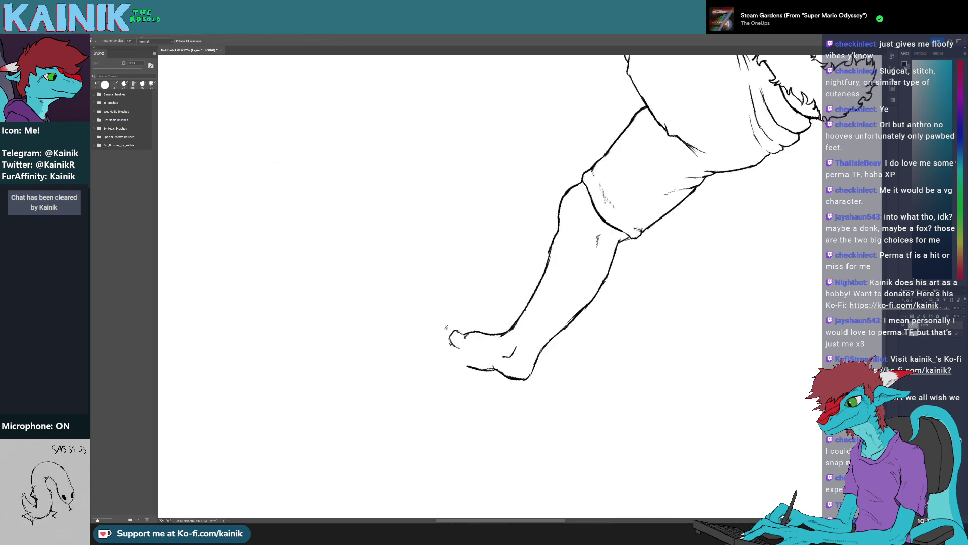
pyautogui.press('r')
pyautogui.moveTo(479, 361)
pyautogui.mouseDown()
pyautogui.moveTo(434, 307)
pyautogui.moveTo(524, 375)
pyautogui.moveTo(558, 372)
pyautogui.mouseUp()
pyautogui.press('r')
pyautogui.press('e')
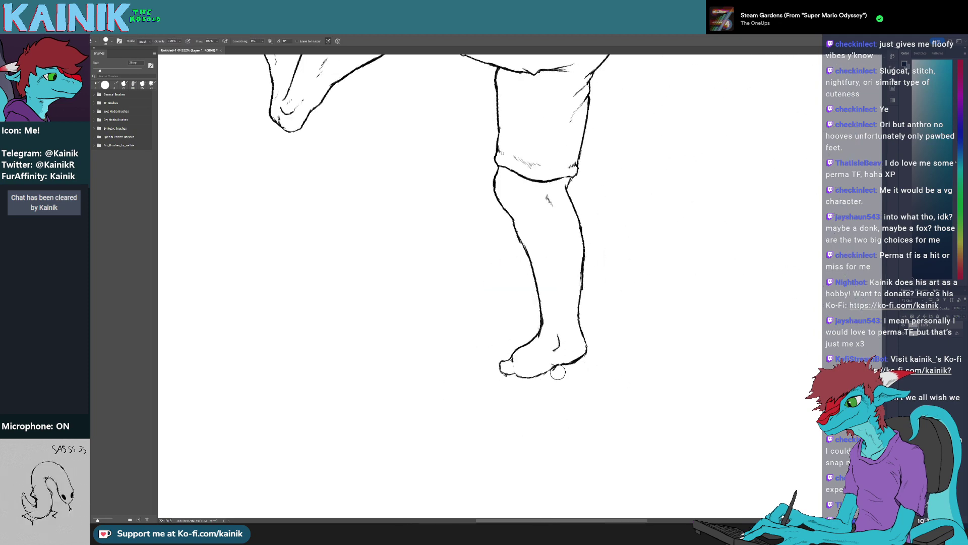
# Sketch the other toes as curved outlines around the big toe
pyautogui.press('r')
pyautogui.moveTo(535, 424); pyautogui.dragTo(581, 411)
pyautogui.press('b')
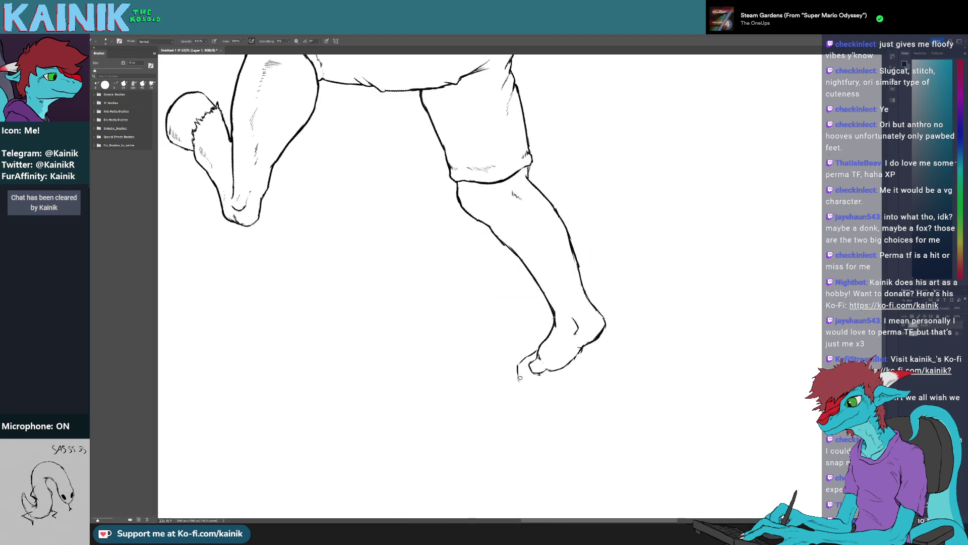
pyautogui.press('r')
pyautogui.moveTo(543, 378)
pyautogui.mouseDown()
pyautogui.moveTo(404, 348)
pyautogui.moveTo(425, 296)
pyautogui.moveTo(477, 368)
pyautogui.moveTo(459, 362)
pyautogui.moveTo(476, 369)
pyautogui.mouseUp()
pyautogui.press('r')
pyautogui.press('e')
pyautogui.press('b')
pyautogui.press('r')
pyautogui.moveTo(485, 420); pyautogui.dragTo(495, 353)
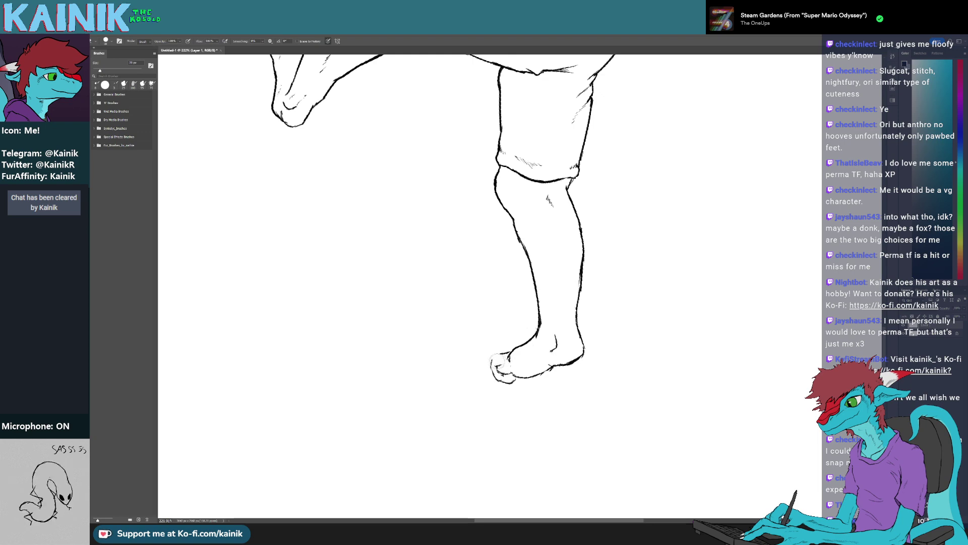
# Erase the rough overlapping toe strokes and redraw the toe tips more cleanly
pyautogui.press('r')
pyautogui.moveTo(536, 395); pyautogui.dragTo(405, 313)
pyautogui.press('e')
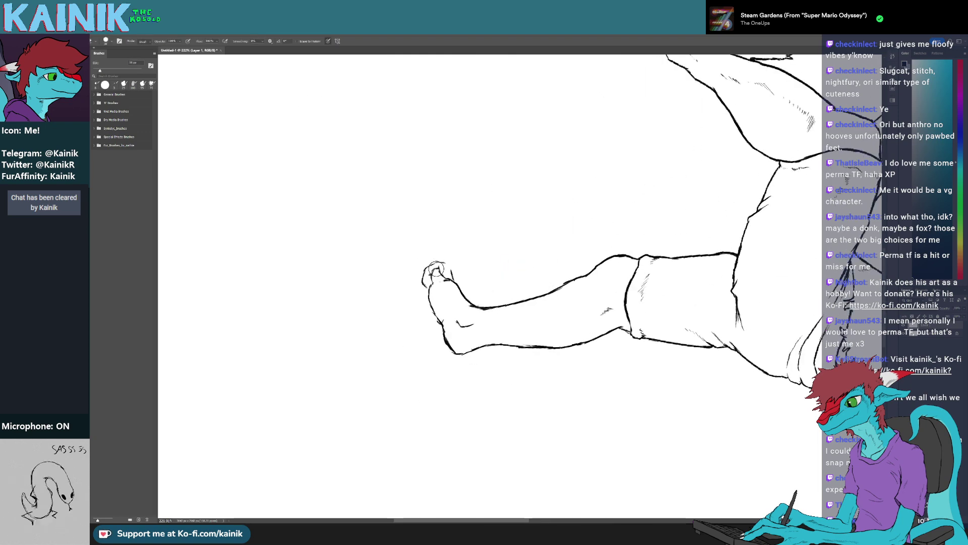
pyautogui.moveTo(437, 264); pyautogui.dragTo(431, 275)
pyautogui.press('b')
pyautogui.press('r')
pyautogui.moveTo(432, 327)
pyautogui.mouseDown()
pyautogui.moveTo(559, 364)
pyautogui.moveTo(512, 382)
pyautogui.moveTo(438, 345)
pyautogui.moveTo(432, 324)
pyautogui.moveTo(438, 333)
pyautogui.mouseUp()
pyautogui.press('b')
# Refine the toe outlines and erase the sole line between the toes and the heel
pyautogui.press('e')
pyautogui.press('b')
pyautogui.press('r')
pyautogui.press('e')
pyautogui.press('b')
pyautogui.press('r')
pyautogui.moveTo(423, 376)
pyautogui.mouseDown()
pyautogui.moveTo(548, 400)
pyautogui.moveTo(509, 378)
pyautogui.moveTo(520, 272)
pyautogui.mouseUp()
pyautogui.press('b')
pyautogui.press('r')
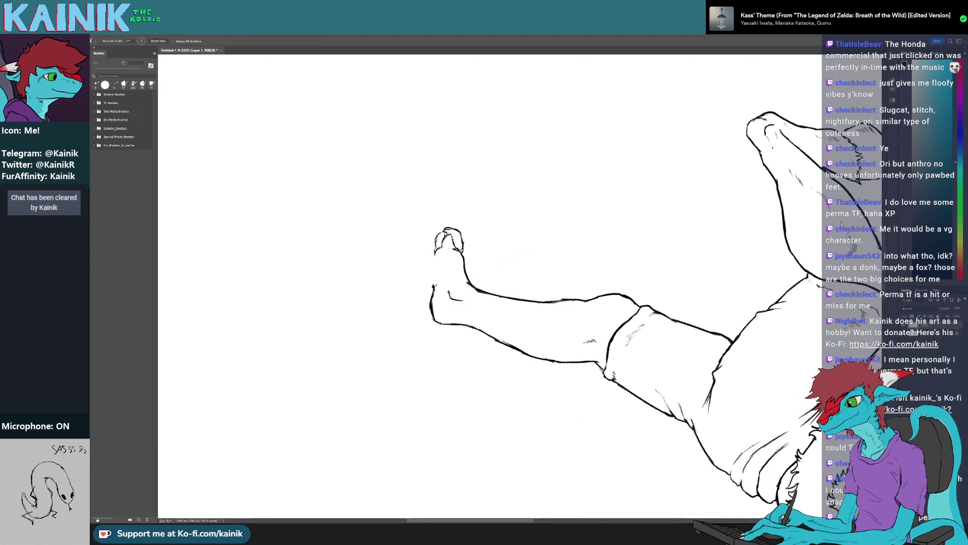
# Redraw the sole line from the toes back to the heel
pyautogui.press('b')
pyautogui.press('e')
pyautogui.press('b')
pyautogui.moveTo(435, 258); pyautogui.dragTo(433, 283)
pyautogui.press('r')
pyautogui.moveTo(436, 308)
pyautogui.mouseDown()
pyautogui.moveTo(452, 368)
pyautogui.moveTo(565, 374)
pyautogui.moveTo(417, 331)
pyautogui.mouseUp()
pyautogui.press('e')
pyautogui.press('b')
pyautogui.press('r')
pyautogui.press('b')
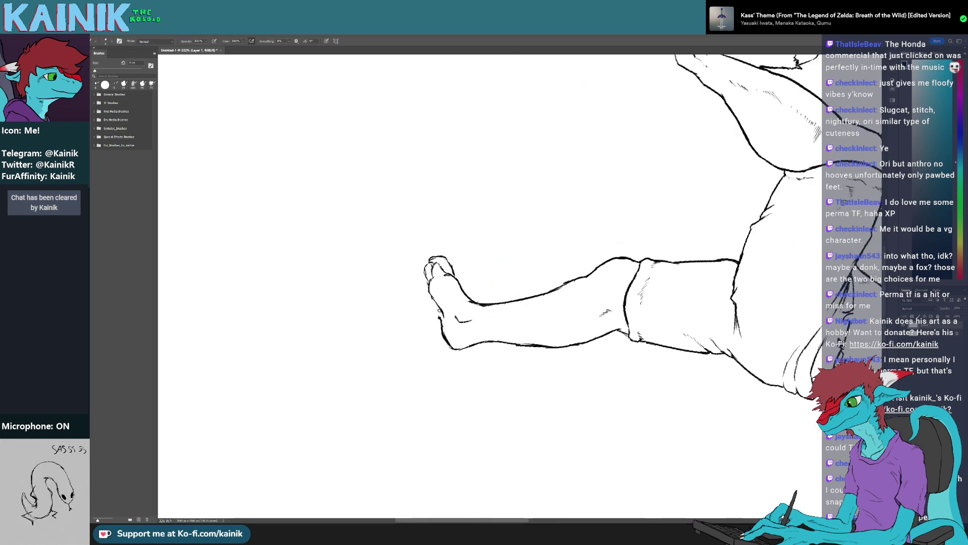
# Clean the arch and heel outline and extend the ankle mark into a rounded curve
pyautogui.press('r')
pyautogui.moveTo(443, 313); pyautogui.dragTo(626, 293)
pyautogui.press('b')
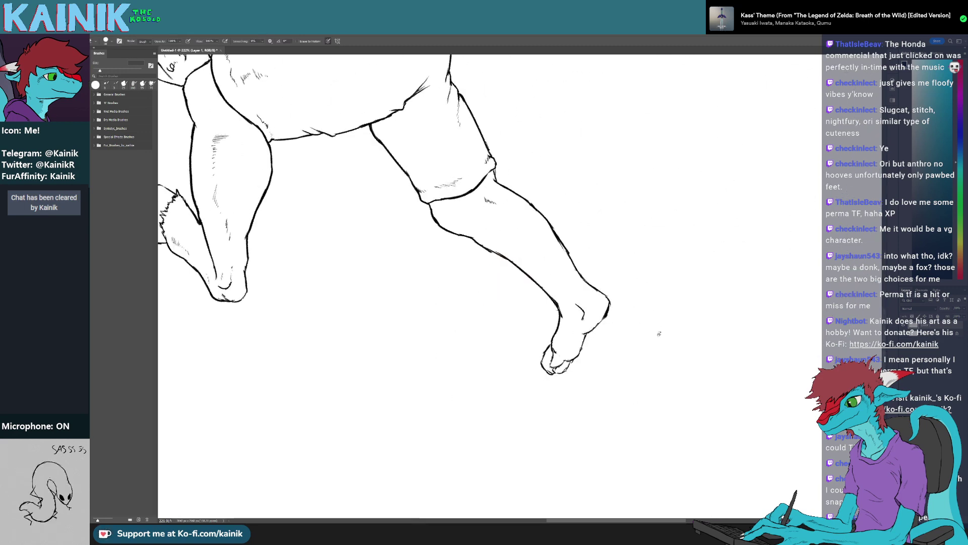
pyautogui.press('r')
pyautogui.moveTo(659, 334)
pyautogui.mouseDown()
pyautogui.moveTo(414, 329)
pyautogui.moveTo(461, 306)
pyautogui.moveTo(453, 323)
pyautogui.moveTo(514, 398)
pyautogui.moveTo(610, 331)
pyautogui.moveTo(605, 396)
pyautogui.moveTo(545, 419)
pyautogui.moveTo(479, 423)
pyautogui.mouseUp()
pyautogui.press('e')
pyautogui.press('b')
pyautogui.press('r')
pyautogui.press('b')
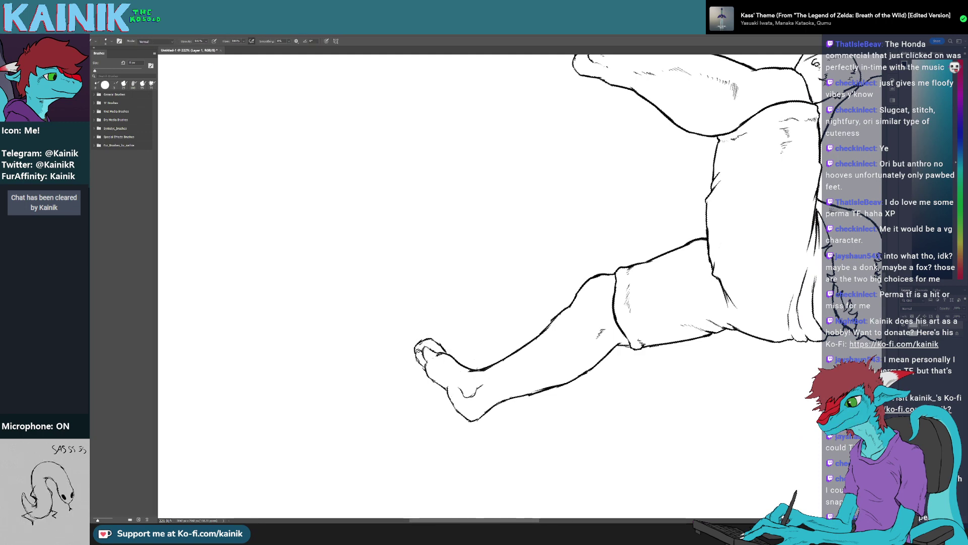
# Touch up the toe contours and refine the ankle-bone curve on the outstretched leg's foot
pyautogui.press('r')
pyautogui.moveTo(431, 437); pyautogui.dragTo(386, 362)
pyautogui.press('e')
pyautogui.moveTo(398, 304)
pyautogui.mouseDown()
pyautogui.moveTo(512, 444)
pyautogui.moveTo(644, 396)
pyautogui.moveTo(510, 447)
pyautogui.moveTo(382, 401)
pyautogui.mouseUp()
pyautogui.press('b')
pyautogui.press('r')
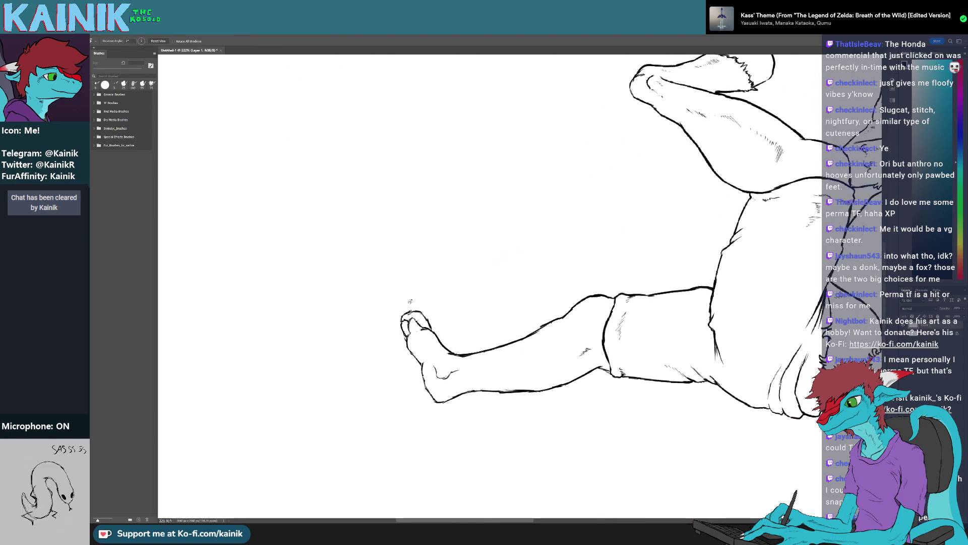
pyautogui.press('b')
pyautogui.press('r')
pyautogui.moveTo(404, 322)
pyautogui.mouseDown()
pyautogui.moveTo(523, 405)
pyautogui.moveTo(381, 378)
pyautogui.moveTo(363, 283)
pyautogui.moveTo(435, 408)
pyautogui.mouseUp()
pyautogui.press('e')
pyautogui.press('b')
pyautogui.press('r')
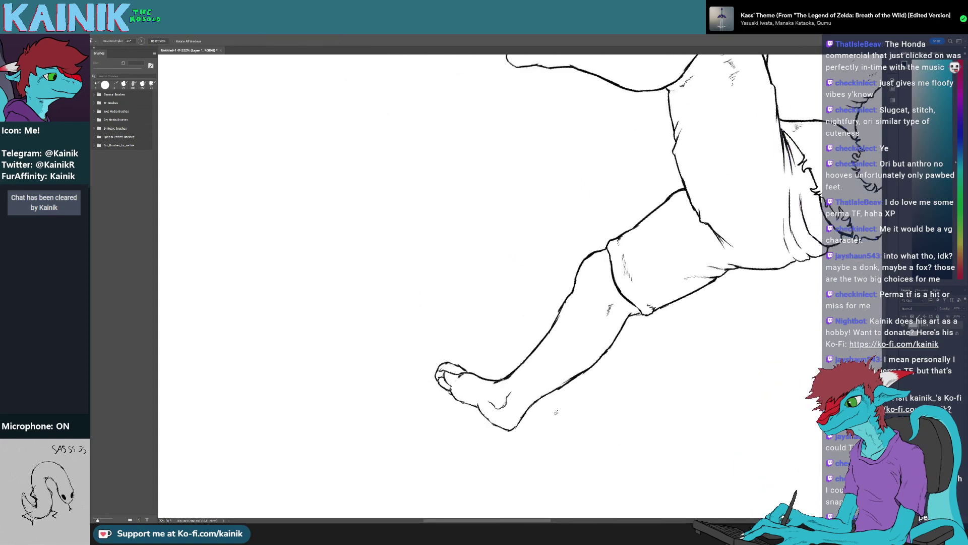
# Rework the line joining the lower calf to the back of the heel
pyautogui.press('e')
pyautogui.press('b')
pyautogui.moveTo(536, 401)
pyautogui.mouseDown()
pyautogui.moveTo(597, 361)
pyautogui.moveTo(383, 361)
pyautogui.moveTo(384, 327)
pyautogui.mouseUp()
pyautogui.press('r')
pyautogui.press('e')
pyautogui.press('b')
pyautogui.moveTo(404, 250)
pyautogui.mouseDown()
pyautogui.moveTo(421, 314)
pyautogui.moveTo(564, 384)
pyautogui.moveTo(572, 379)
pyautogui.moveTo(558, 379)
pyautogui.mouseUp()
pyautogui.press('r')
pyautogui.press('e')
pyautogui.press('r')
pyautogui.moveTo(555, 384); pyautogui.dragTo(599, 353)
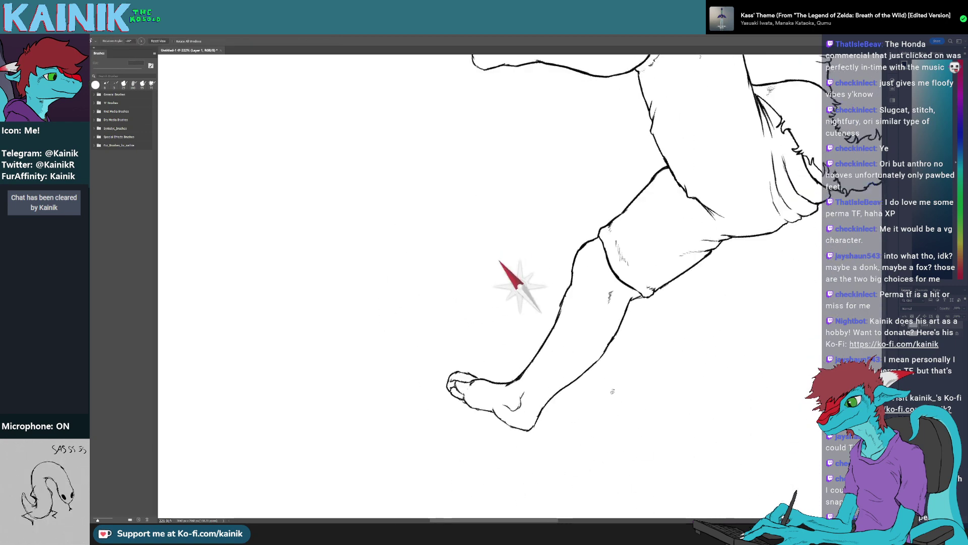
# Add short hatching strokes along the tendon just above the heel of the outstretched leg
pyautogui.press('e')
pyautogui.press('r')
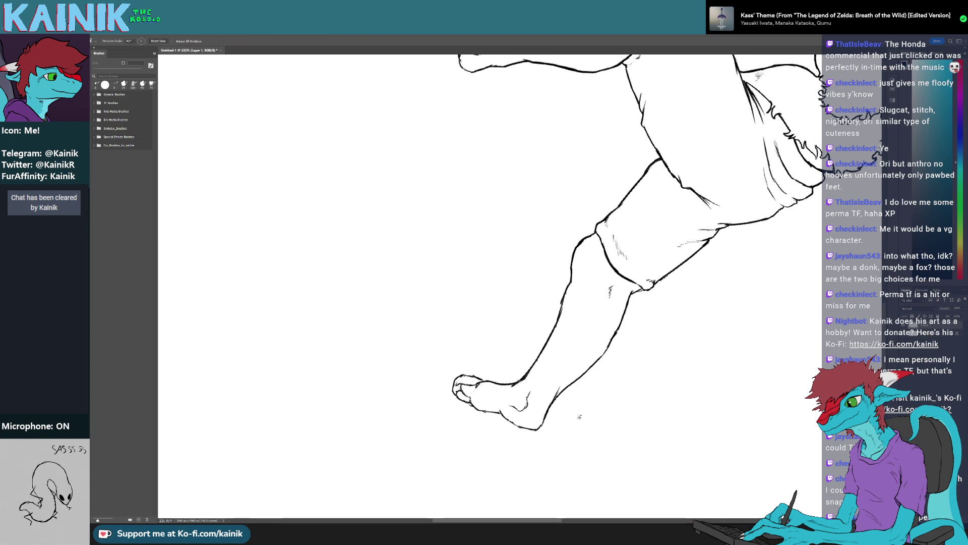
pyautogui.moveTo(544, 415)
pyautogui.mouseDown()
pyautogui.moveTo(383, 254)
pyautogui.moveTo(413, 273)
pyautogui.mouseUp()
pyautogui.press('e')
pyautogui.press('b')
pyautogui.press('r')
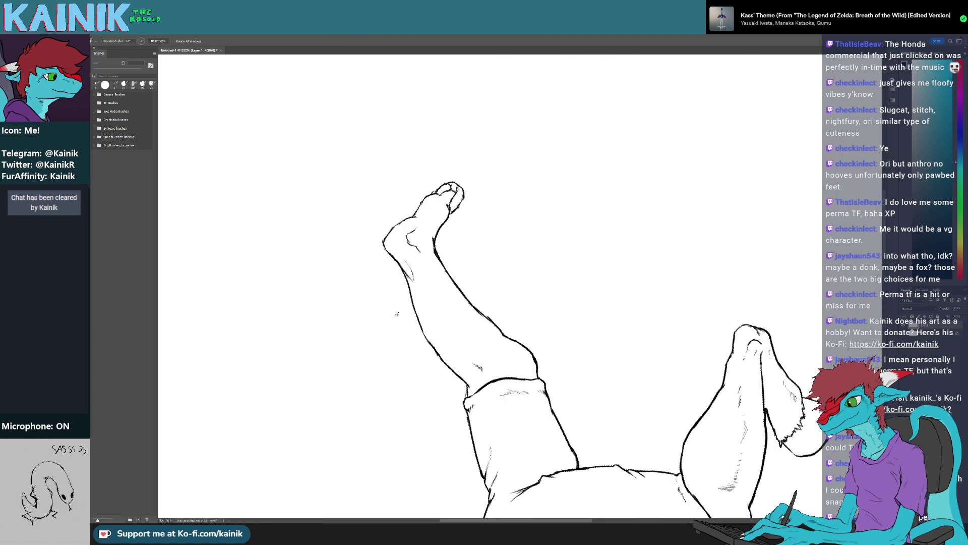
pyautogui.moveTo(397, 316); pyautogui.dragTo(576, 397)
pyautogui.press('e')
pyautogui.press('r')
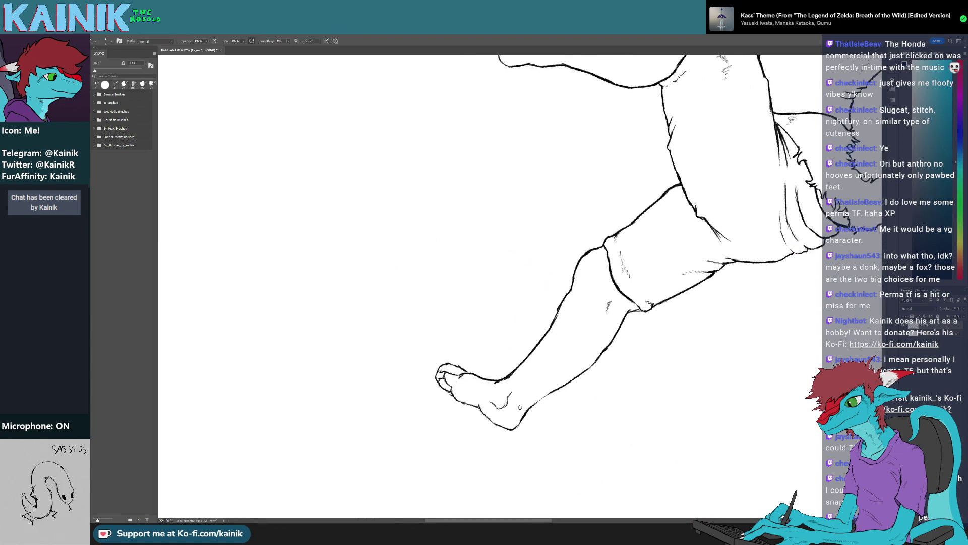
pyautogui.moveTo(519, 410)
pyautogui.mouseDown()
pyautogui.moveTo(479, 437)
pyautogui.moveTo(373, 247)
pyautogui.mouseUp()
pyautogui.press('b')
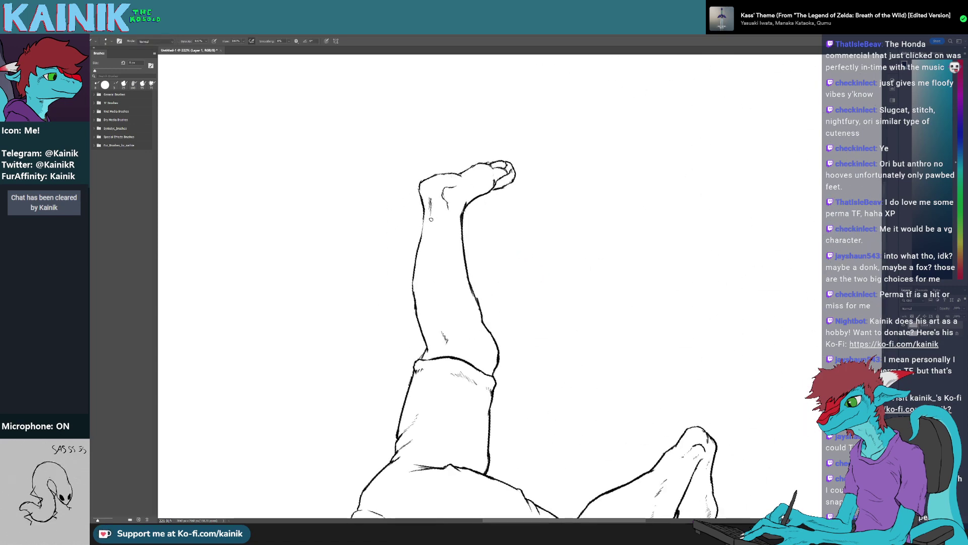
pyautogui.press('r')
pyautogui.moveTo(420, 321)
pyautogui.mouseDown()
pyautogui.moveTo(452, 410)
pyautogui.moveTo(623, 322)
pyautogui.mouseUp()
pyautogui.press('b')
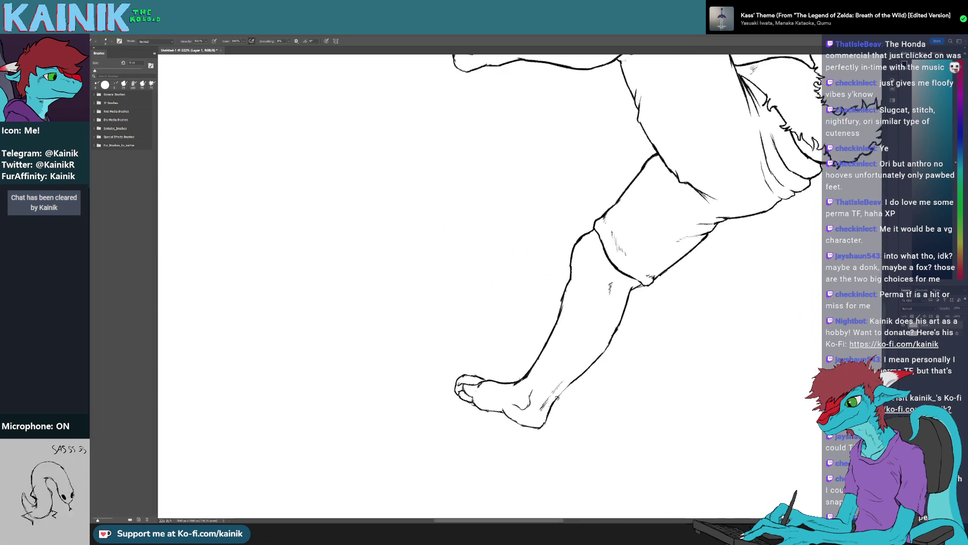
# Extend the small shading mark below the outstretched leg's knee into a denser hatched patch
pyautogui.press('r')
pyautogui.moveTo(584, 373); pyautogui.dragTo(621, 333)
pyautogui.press('b')
pyautogui.press('e')
pyautogui.moveTo(602, 251); pyautogui.dragTo(594, 239)
pyautogui.press('b')
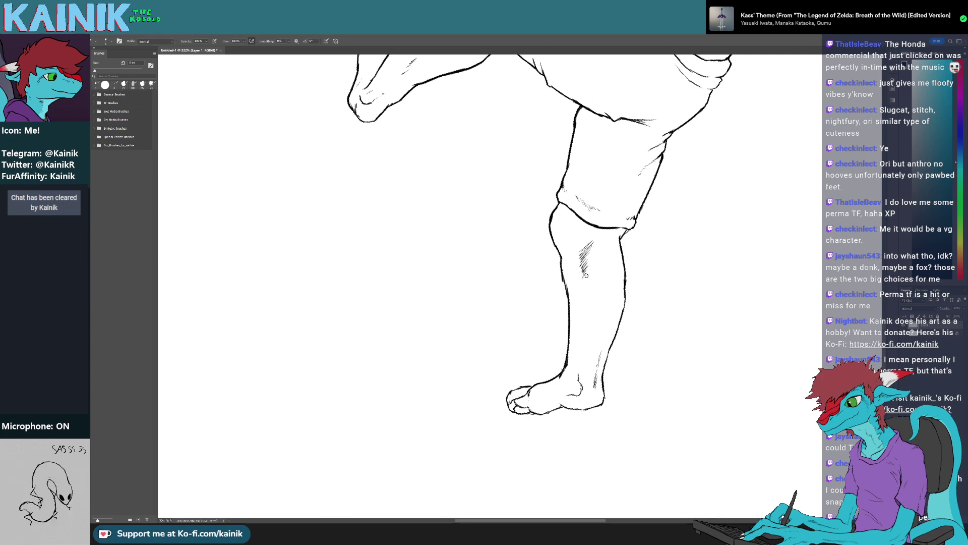
# Add light hatching marks at mid-calf and along the front outline below the knee
pyautogui.press('r')
pyautogui.moveTo(595, 307)
pyautogui.mouseDown()
pyautogui.moveTo(580, 285)
pyautogui.moveTo(566, 292)
pyautogui.mouseUp()
pyautogui.press('b')
pyautogui.press('r')
pyautogui.press('b')
pyautogui.press('r')
pyautogui.moveTo(541, 356)
pyautogui.mouseDown()
pyautogui.moveTo(553, 241)
pyautogui.moveTo(487, 243)
pyautogui.moveTo(482, 221)
pyautogui.mouseUp()
pyautogui.press('e')
pyautogui.press('b')
pyautogui.press('r')
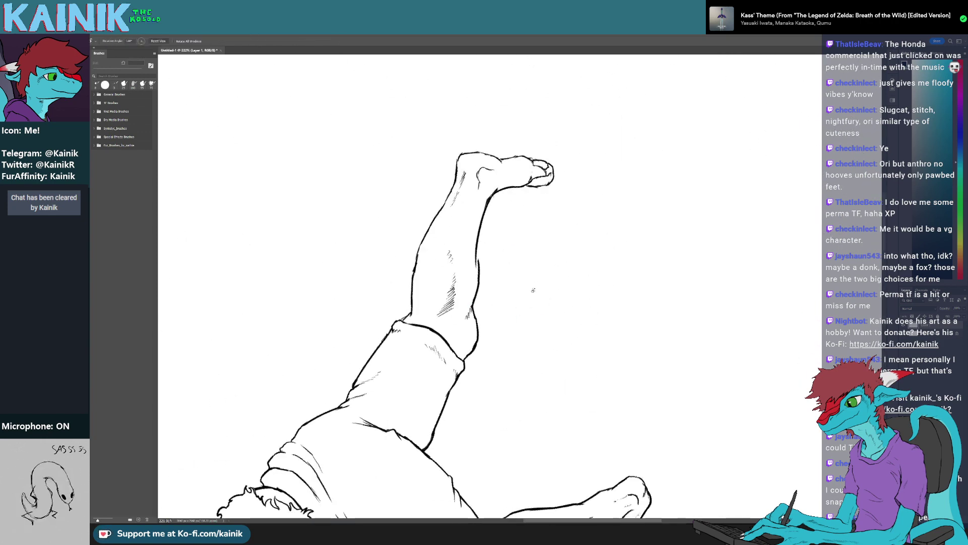
pyautogui.moveTo(532, 287)
pyautogui.mouseDown()
pyautogui.moveTo(399, 313)
pyautogui.moveTo(486, 238)
pyautogui.moveTo(494, 296)
pyautogui.moveTo(466, 333)
pyautogui.mouseUp()
pyautogui.press('e')
pyautogui.press('b')
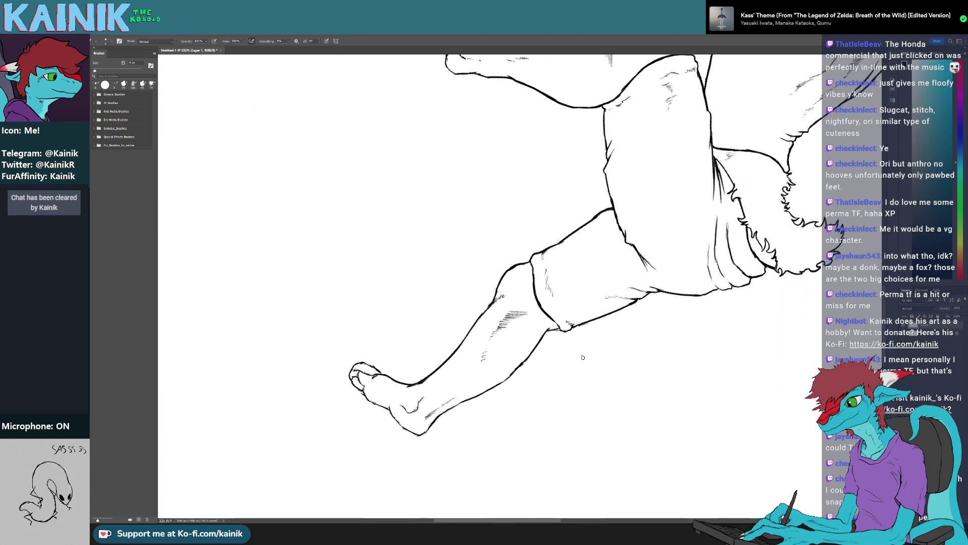
# Erase the heel and rear sole outline and redraw the heel as a fuller rounded curve
pyautogui.press('space')
pyautogui.moveTo(582, 356); pyautogui.dragTo(508, 460)
pyautogui.press('r')
pyautogui.scroll(3, 219, 428)
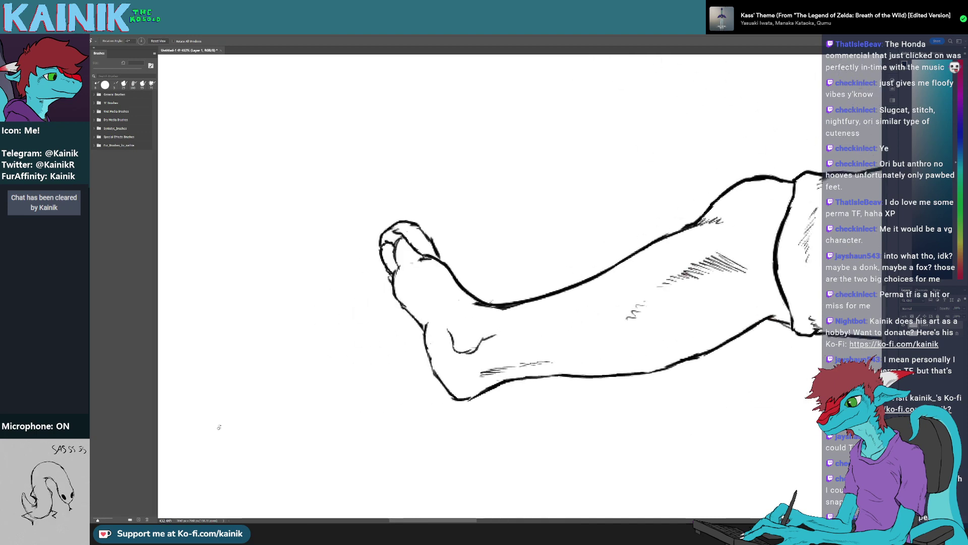
pyautogui.moveTo(577, 415); pyautogui.dragTo(492, 423)
pyautogui.press('e')
pyautogui.moveTo(417, 277); pyautogui.dragTo(400, 325)
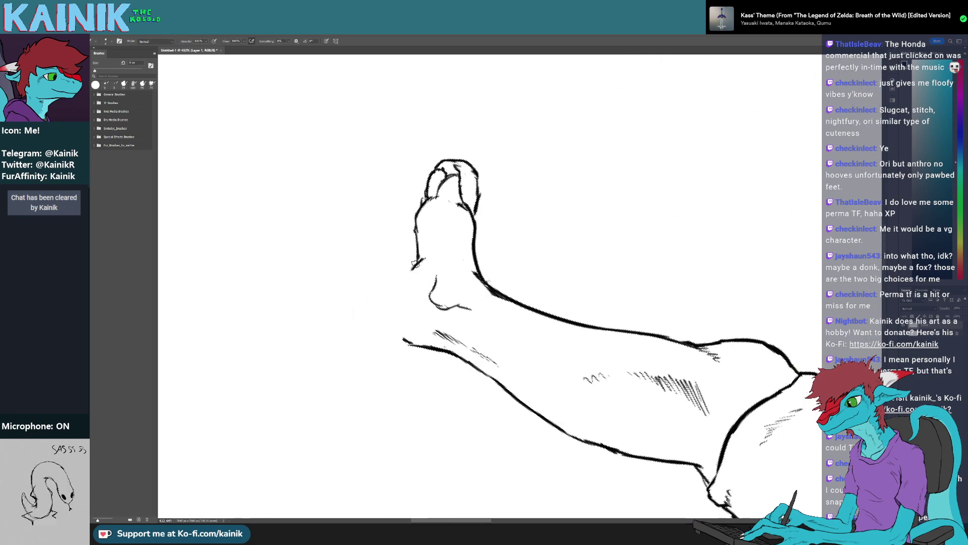
pyautogui.press('b')
pyautogui.moveTo(424, 259)
pyautogui.mouseDown()
pyautogui.moveTo(397, 325)
pyautogui.moveTo(407, 343)
pyautogui.moveTo(620, 391)
pyautogui.moveTo(687, 335)
pyautogui.moveTo(600, 203)
pyautogui.mouseUp()
pyautogui.press('r')
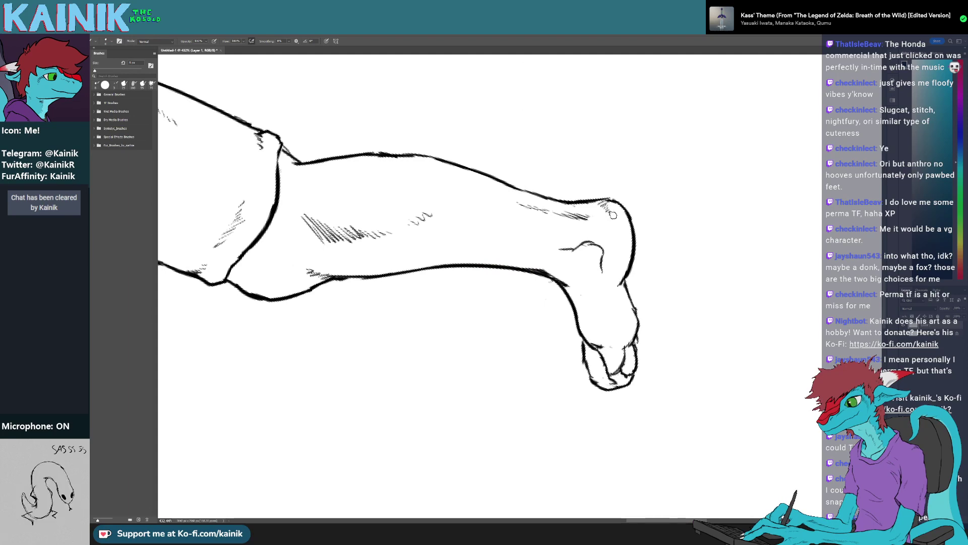
# Hatch the back of the heel and redraw the sole line connecting the heel to the toes
pyautogui.press('r')
pyautogui.moveTo(691, 266); pyautogui.dragTo(348, 429)
pyautogui.moveTo(503, 389)
pyautogui.mouseDown()
pyautogui.moveTo(629, 391)
pyautogui.moveTo(640, 374)
pyautogui.mouseUp()
pyautogui.press('e')
pyautogui.press('b')
pyautogui.moveTo(538, 396)
pyautogui.mouseDown()
pyautogui.moveTo(515, 409)
pyautogui.moveTo(583, 368)
pyautogui.mouseUp()
pyautogui.press('r')
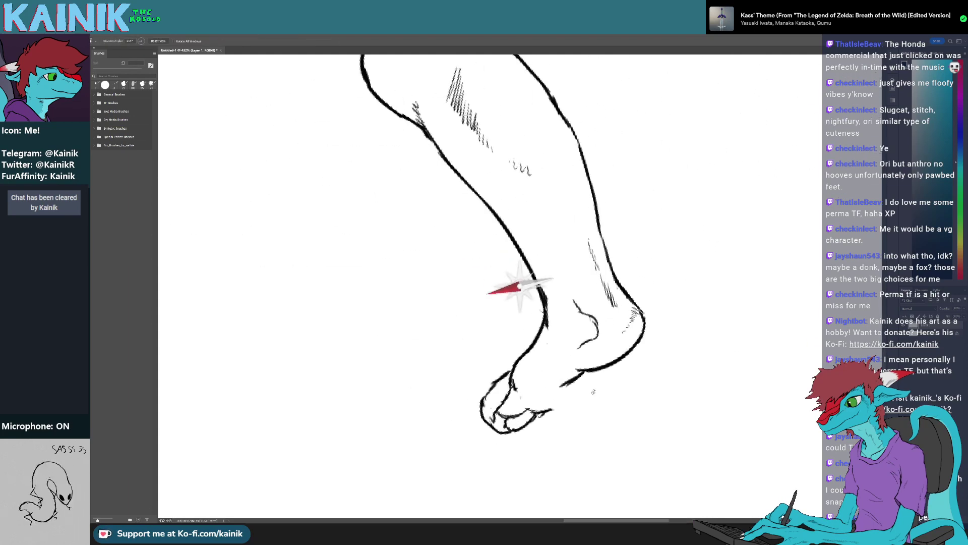
pyautogui.press('b')
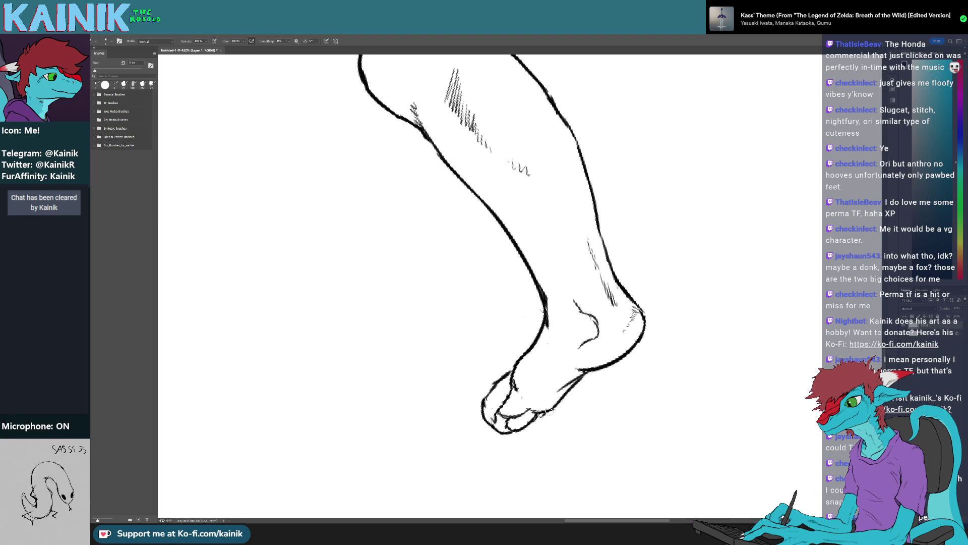
# Erase the straight sole line behind the toes and redraw it as a rounded ball of the foot
pyautogui.press('r')
pyautogui.moveTo(614, 423)
pyautogui.mouseDown()
pyautogui.moveTo(605, 428)
pyautogui.moveTo(388, 328)
pyautogui.mouseUp()
pyautogui.press('e')
pyautogui.moveTo(408, 275)
pyautogui.mouseDown()
pyautogui.moveTo(393, 284)
pyautogui.moveTo(454, 383)
pyautogui.mouseUp()
pyautogui.press('b')
pyautogui.press('r')
pyautogui.press('b')
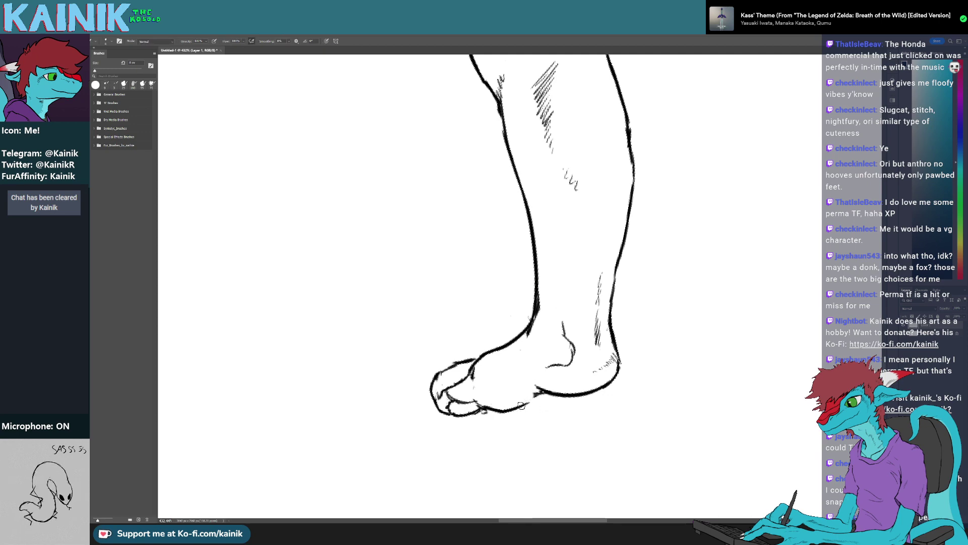
# Join the ball of the foot to the heel and add small crease strokes at the arch
pyautogui.press('r')
pyautogui.moveTo(520, 405)
pyautogui.mouseDown()
pyautogui.moveTo(605, 348)
pyautogui.moveTo(575, 419)
pyautogui.moveTo(414, 319)
pyautogui.moveTo(423, 338)
pyautogui.mouseUp()
pyautogui.press('b')
pyautogui.press('r')
pyautogui.press('b')
pyautogui.press('r')
pyautogui.moveTo(452, 369)
pyautogui.mouseDown()
pyautogui.moveTo(597, 357)
pyautogui.moveTo(617, 326)
pyautogui.mouseUp()
pyautogui.press('e')
pyautogui.moveTo(559, 323)
pyautogui.mouseDown()
pyautogui.moveTo(563, 339)
pyautogui.moveTo(513, 424)
pyautogui.moveTo(492, 419)
pyautogui.mouseUp()
pyautogui.press('r')
pyautogui.press('e')
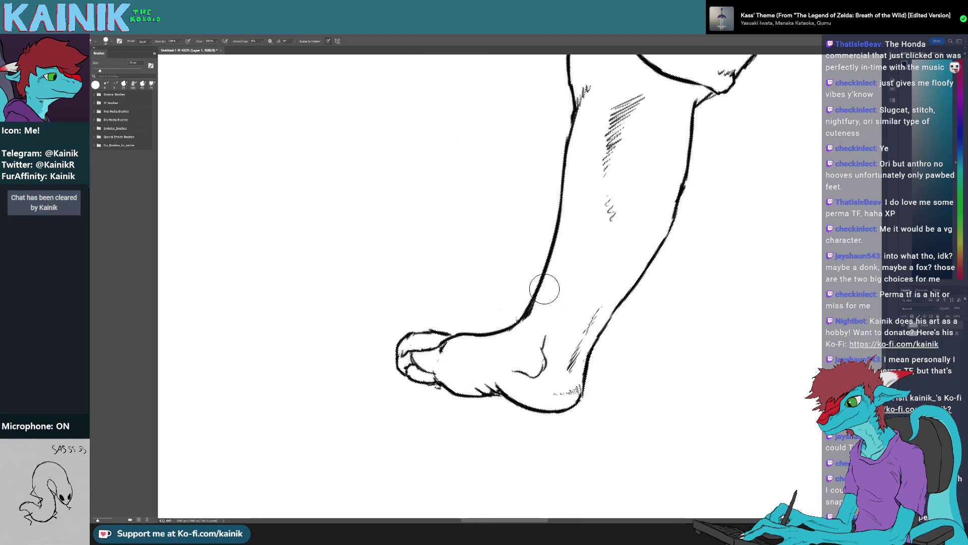
# Erase the front ankle bend and redraw the shin line so it overlaps the top of the foot
pyautogui.moveTo(539, 305)
pyautogui.mouseDown()
pyautogui.moveTo(555, 245)
pyautogui.moveTo(535, 317)
pyautogui.mouseUp()
pyautogui.press('b')
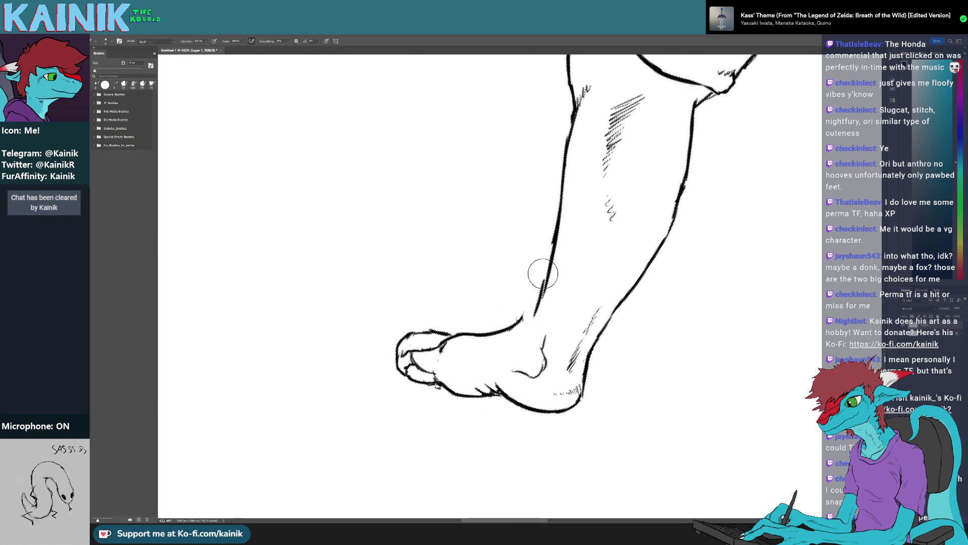
pyautogui.press('b')
pyautogui.moveTo(543, 273)
pyautogui.mouseDown()
pyautogui.moveTo(531, 327)
pyautogui.moveTo(560, 325)
pyautogui.moveTo(547, 298)
pyautogui.moveTo(350, 355)
pyautogui.moveTo(484, 404)
pyautogui.moveTo(534, 363)
pyautogui.mouseUp()
pyautogui.press('r')
pyautogui.press('e')
pyautogui.press('b')
pyautogui.press('r')
pyautogui.press('e')
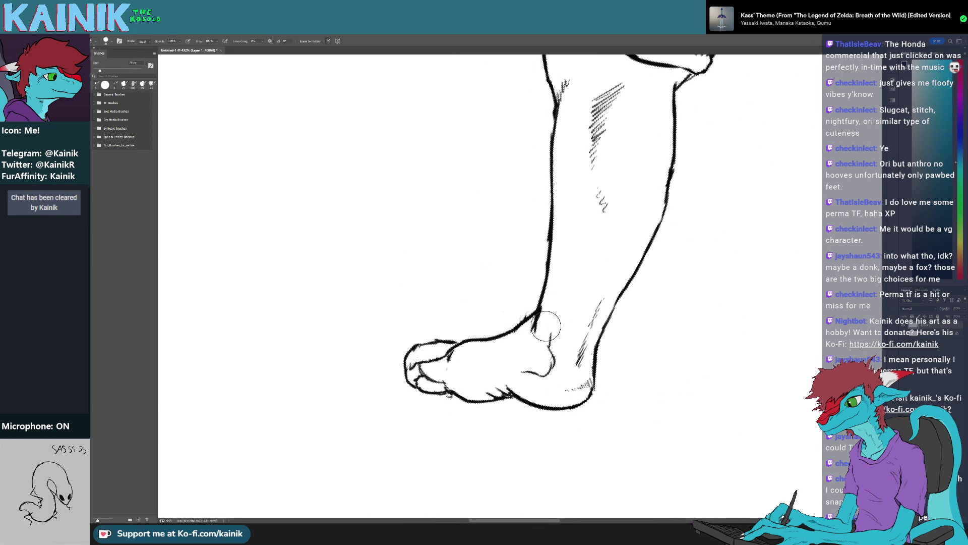
# Thicken the ankle-bone curve and add light hatching on the foot beside it
pyautogui.press('b')
pyautogui.moveTo(547, 326)
pyautogui.mouseDown()
pyautogui.moveTo(549, 359)
pyautogui.moveTo(540, 376)
pyautogui.moveTo(583, 333)
pyautogui.moveTo(571, 354)
pyautogui.moveTo(590, 321)
pyautogui.moveTo(581, 318)
pyautogui.moveTo(587, 346)
pyautogui.mouseUp()
pyautogui.press('r')
pyautogui.press('e')
pyautogui.press('b')
pyautogui.press('r')
pyautogui.press('b')
pyautogui.press('r')
pyautogui.moveTo(590, 348)
pyautogui.mouseDown()
pyautogui.moveTo(546, 417)
pyautogui.moveTo(497, 419)
pyautogui.mouseUp()
pyautogui.press('e')
pyautogui.press('r')
pyautogui.moveTo(552, 437)
pyautogui.mouseDown()
pyautogui.moveTo(570, 441)
pyautogui.moveTo(522, 371)
pyautogui.moveTo(555, 328)
pyautogui.mouseUp()
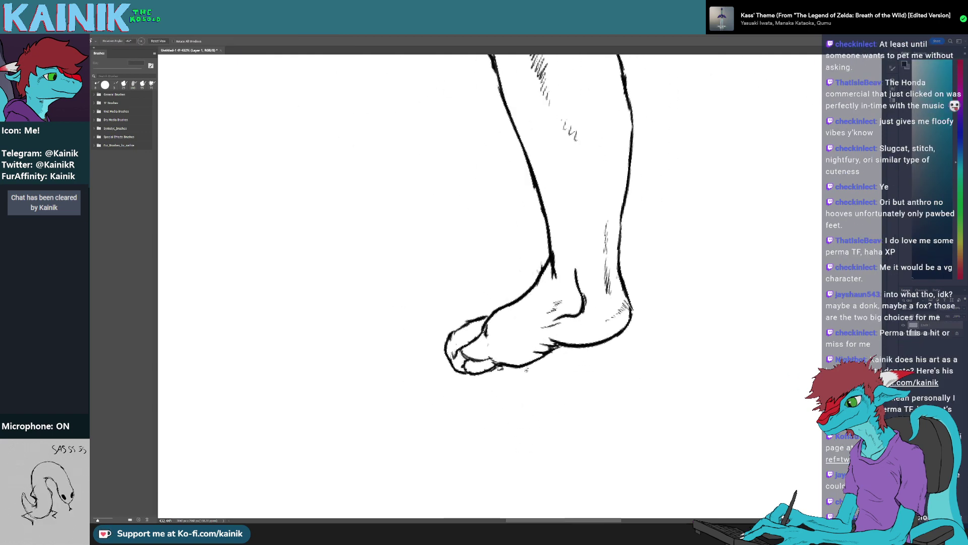
# Redraw the big toe's outer contour more smoothly and add short shading strokes at its base
pyautogui.press('b')
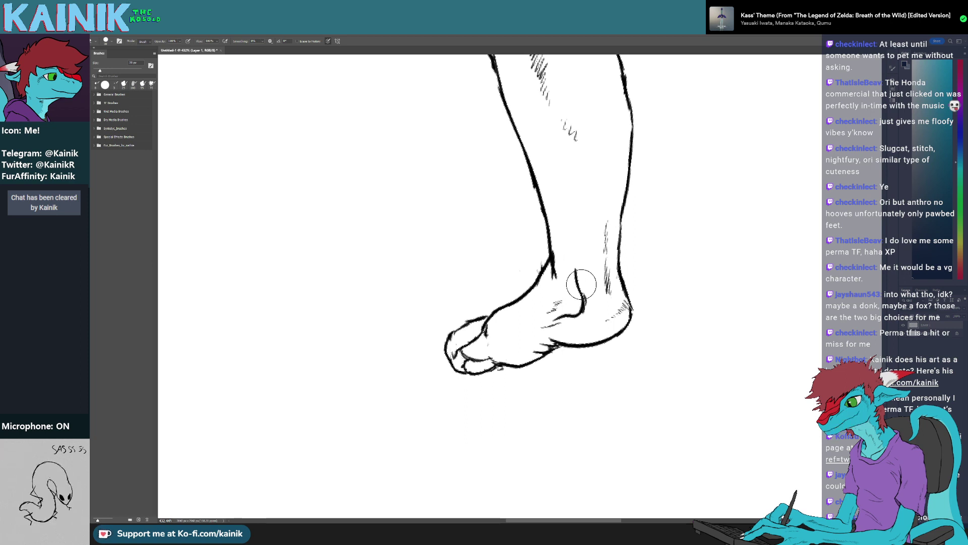
pyautogui.moveTo(458, 338); pyautogui.dragTo(454, 335)
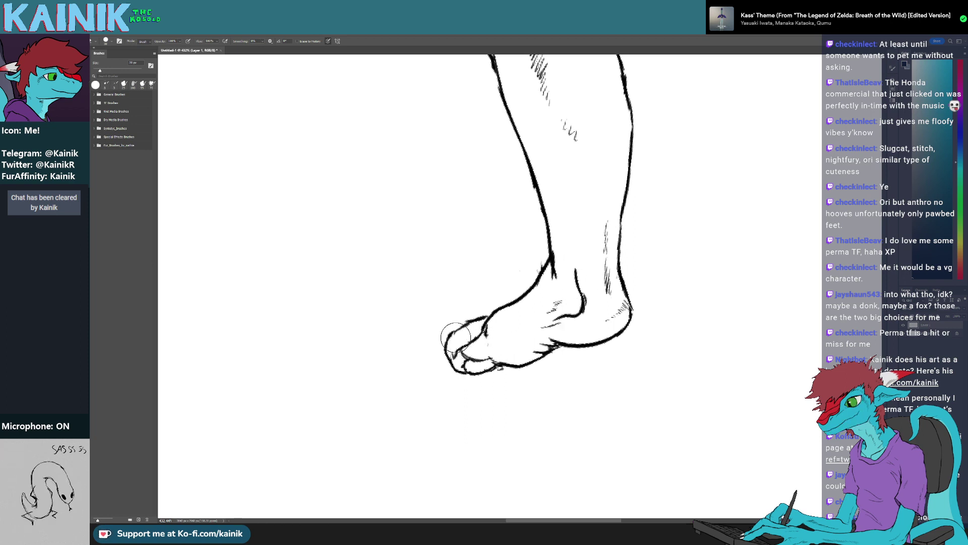
pyautogui.press('r')
pyautogui.moveTo(480, 284); pyautogui.dragTo(482, 296)
pyautogui.moveTo(477, 353)
pyautogui.mouseDown()
pyautogui.moveTo(499, 321)
pyautogui.moveTo(513, 402)
pyautogui.moveTo(449, 252)
pyautogui.mouseUp()
pyautogui.press('b')
pyautogui.press('r')
pyautogui.press('e')
pyautogui.moveTo(518, 236)
pyautogui.mouseDown()
pyautogui.moveTo(511, 256)
pyautogui.moveTo(510, 227)
pyautogui.moveTo(469, 319)
pyautogui.mouseUp()
pyautogui.press('b')
pyautogui.press('r')
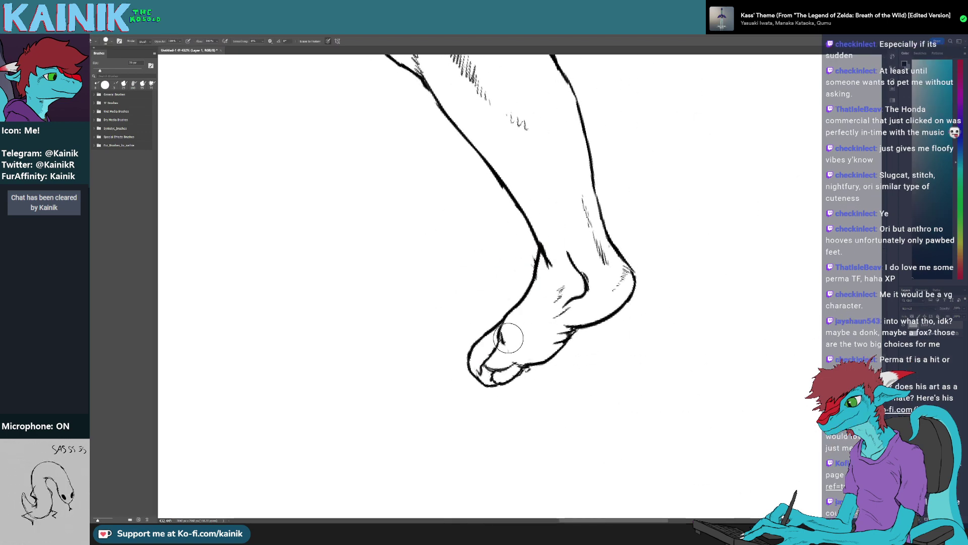
pyautogui.moveTo(502, 348)
pyautogui.mouseDown()
pyautogui.moveTo(536, 412)
pyautogui.moveTo(389, 376)
pyautogui.mouseUp()
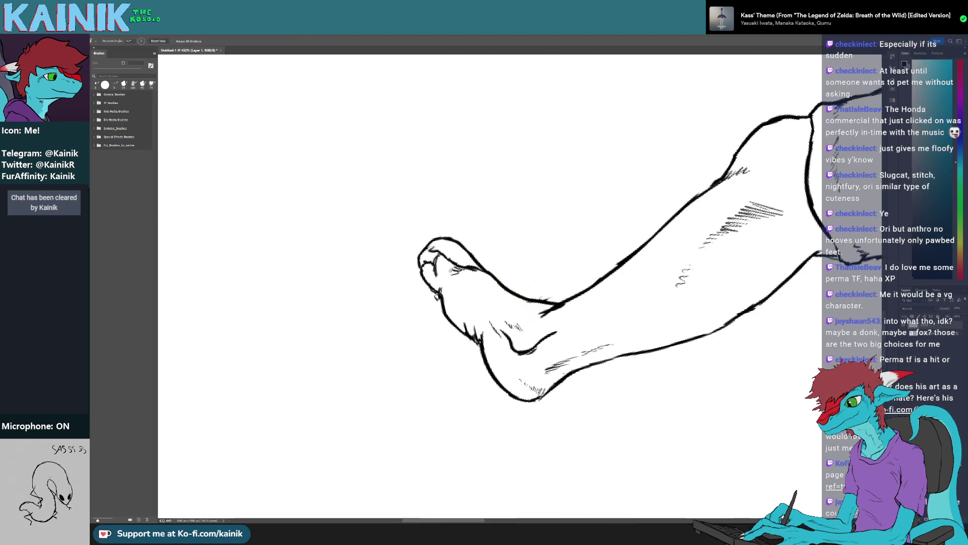
# Refine the toe and sole outlines on the extended leg's foot, alternating brush strokes with erasing
pyautogui.press('b')
pyautogui.press('r')
pyautogui.moveTo(439, 287)
pyautogui.mouseDown()
pyautogui.moveTo(434, 338)
pyautogui.moveTo(552, 378)
pyautogui.moveTo(521, 383)
pyautogui.mouseUp()
pyautogui.press('e')
pyautogui.moveTo(527, 381)
pyautogui.mouseDown()
pyautogui.moveTo(510, 383)
pyautogui.moveTo(519, 372)
pyautogui.moveTo(440, 333)
pyautogui.moveTo(443, 318)
pyautogui.moveTo(438, 333)
pyautogui.mouseUp()
pyautogui.press('b')
pyautogui.press('e')
pyautogui.press('b')
pyautogui.press('r')
pyautogui.moveTo(437, 333)
pyautogui.mouseDown()
pyautogui.moveTo(452, 353)
pyautogui.moveTo(541, 375)
pyautogui.moveTo(540, 388)
pyautogui.moveTo(528, 394)
pyautogui.moveTo(359, 278)
pyautogui.mouseUp()
pyautogui.press('e')
pyautogui.press('b')
pyautogui.press('r')
pyautogui.press('r')
pyautogui.moveTo(423, 349)
pyautogui.mouseDown()
pyautogui.moveTo(513, 426)
pyautogui.moveTo(590, 413)
pyautogui.moveTo(590, 442)
pyautogui.mouseUp()
pyautogui.press('space')
pyautogui.moveTo(648, 448)
pyautogui.mouseDown()
pyautogui.moveTo(397, 376)
pyautogui.moveTo(374, 331)
pyautogui.mouseUp()
pyautogui.press('e')
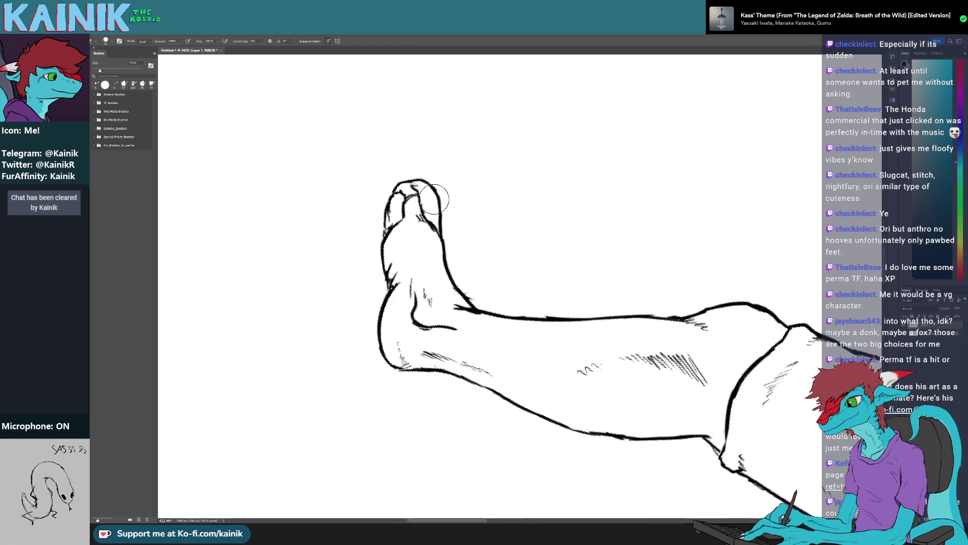
# Erase and redraw the top-of-foot line from ankle to toes, adding a small fur notch at the big toe's base
pyautogui.press('b')
pyautogui.moveTo(437, 196)
pyautogui.mouseDown()
pyautogui.moveTo(438, 216)
pyautogui.moveTo(445, 214)
pyautogui.moveTo(440, 245)
pyautogui.mouseUp()
pyautogui.press('r')
pyautogui.moveTo(427, 288)
pyautogui.mouseDown()
pyautogui.moveTo(429, 307)
pyautogui.moveTo(539, 379)
pyautogui.moveTo(563, 370)
pyautogui.mouseUp()
pyautogui.press('e')
pyautogui.moveTo(551, 305); pyautogui.dragTo(549, 316)
pyautogui.press('b')
pyautogui.press('r')
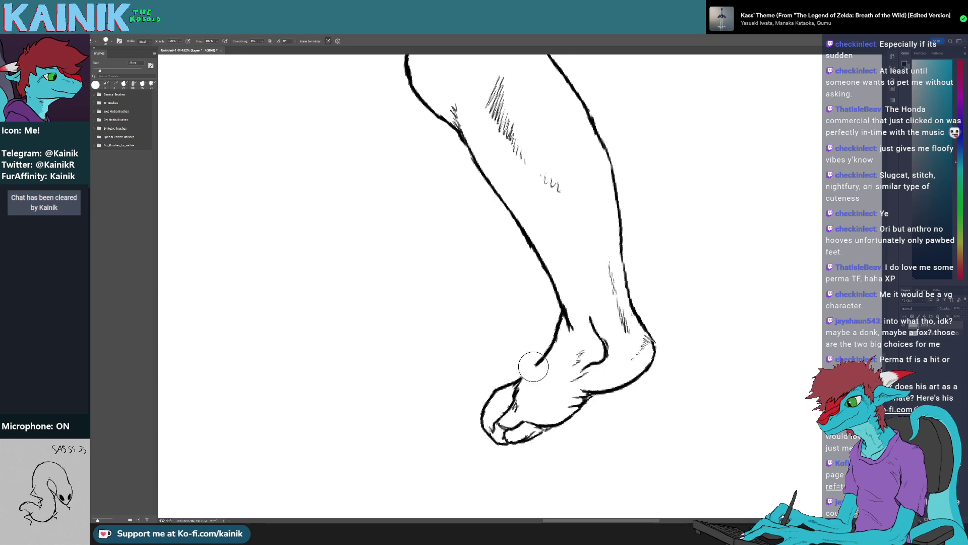
pyautogui.moveTo(522, 376); pyautogui.dragTo(437, 329)
pyautogui.moveTo(655, 250); pyautogui.dragTo(630, 244)
pyautogui.moveTo(506, 350); pyautogui.dragTo(536, 326)
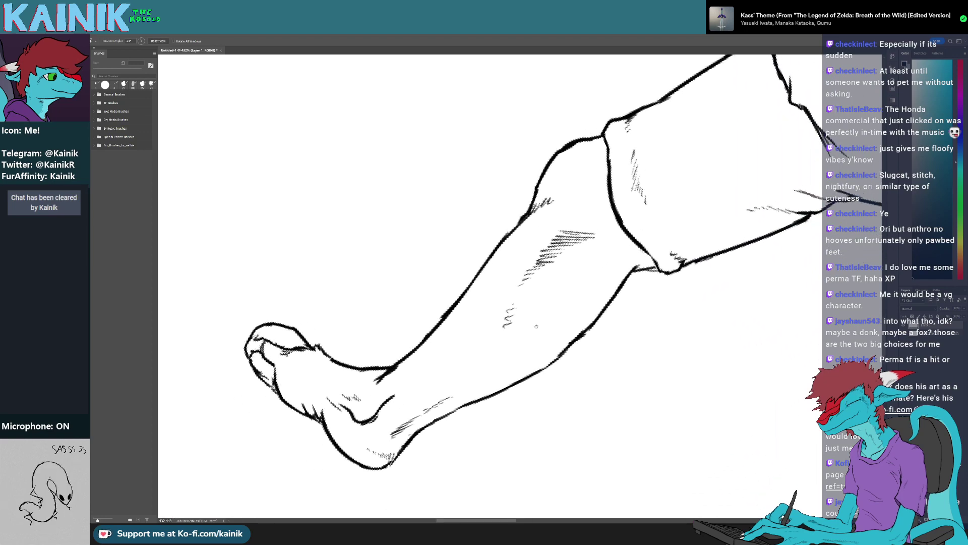
# Add short hatching above the extended leg's ankle and draw a fur tuft behind the knee below the hem
pyautogui.press('b')
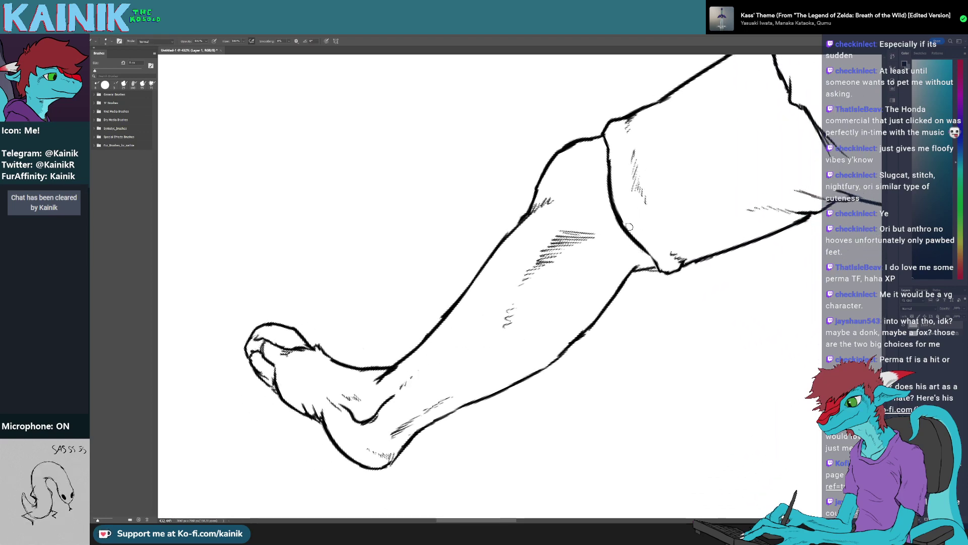
pyautogui.moveTo(628, 237); pyautogui.dragTo(614, 277)
pyautogui.moveTo(614, 277)
pyautogui.mouseDown()
pyautogui.moveTo(646, 265)
pyautogui.moveTo(623, 273)
pyautogui.moveTo(626, 286)
pyautogui.moveTo(657, 267)
pyautogui.mouseUp()
pyautogui.press('e')
pyautogui.press('b')
pyautogui.press('r')
pyautogui.moveTo(655, 347)
pyautogui.mouseDown()
pyautogui.moveTo(666, 313)
pyautogui.moveTo(658, 432)
pyautogui.mouseUp()
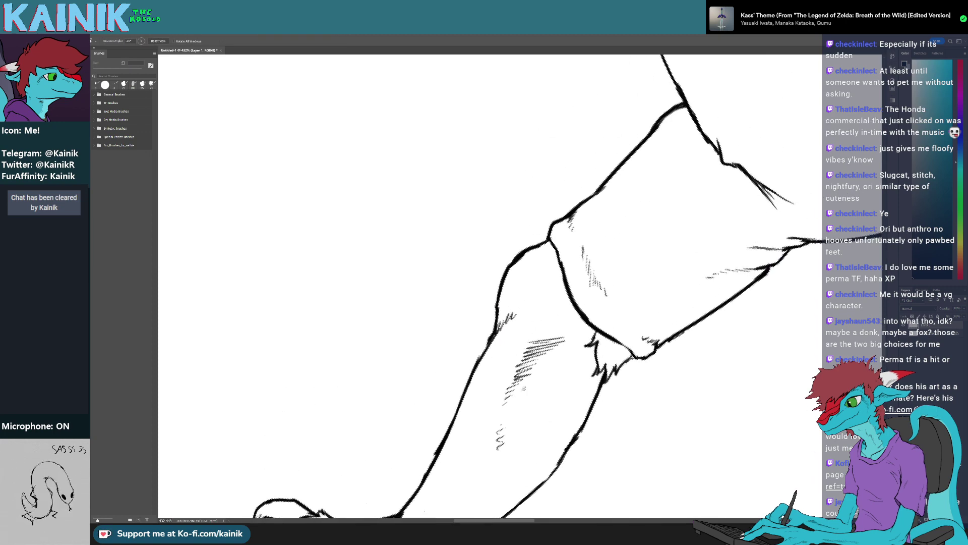
# Draw a small fur tuft on the upper side of the extended leg's knee, just below the hem
pyautogui.moveTo(515, 435)
pyautogui.mouseDown()
pyautogui.moveTo(546, 374)
pyautogui.moveTo(544, 454)
pyautogui.mouseUp()
pyautogui.moveTo(544, 454); pyautogui.dragTo(634, 411)
pyautogui.press('b')
pyautogui.moveTo(568, 245); pyautogui.dragTo(560, 265)
pyautogui.moveTo(560, 265); pyautogui.dragTo(592, 266)
# Smooth and thicken the calf outline of the extended leg between the knee tuft and the heel
pyautogui.press('r')
pyautogui.moveTo(653, 376)
pyautogui.mouseDown()
pyautogui.moveTo(577, 437)
pyautogui.moveTo(534, 447)
pyautogui.mouseUp()
pyautogui.moveTo(534, 446); pyautogui.dragTo(666, 264)
pyautogui.press('e')
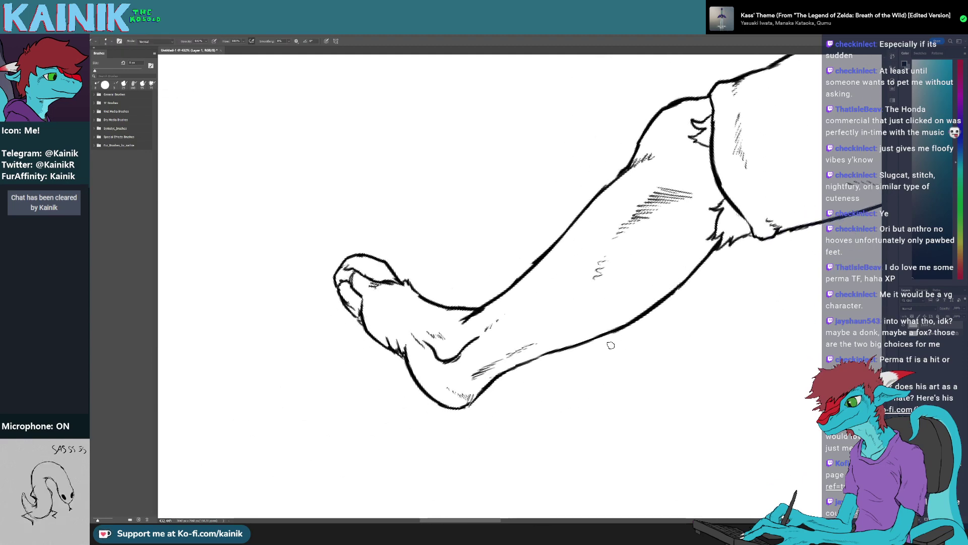
pyautogui.moveTo(611, 345); pyautogui.dragTo(621, 370)
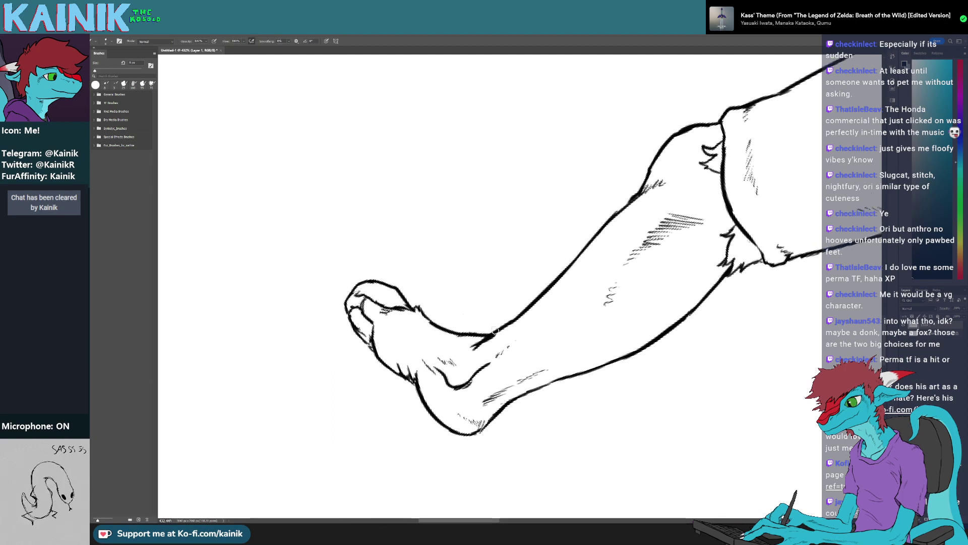
pyautogui.press('b')
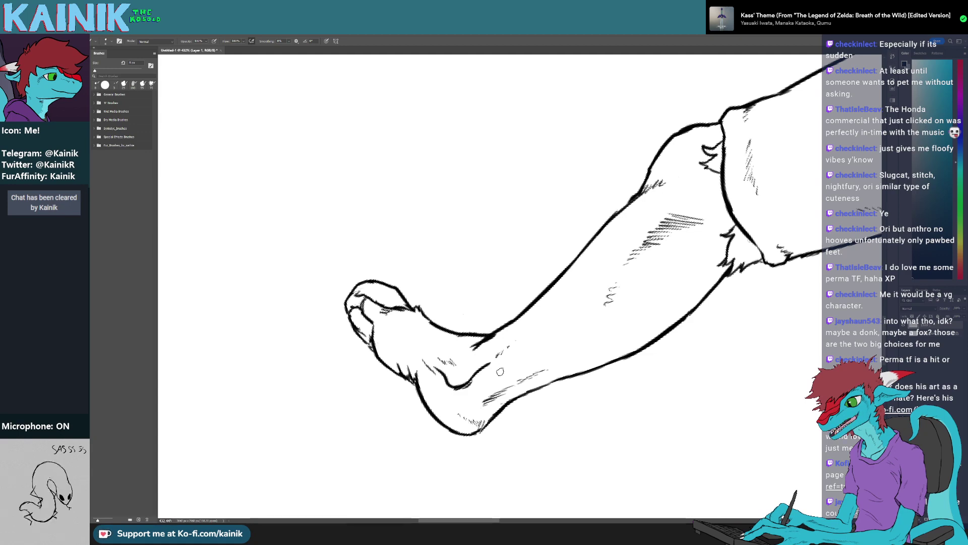
# Examine the whole figure's line art, including the extended leg's hem and foot
pyautogui.scroll(-8, 481, 389)
pyautogui.scroll(-1, 482, 389)
pyautogui.press('r')
pyautogui.moveTo(724, 324); pyautogui.dragTo(587, 431)
pyautogui.scroll(1, 536, 378)
pyautogui.scroll(3, 598, 452)
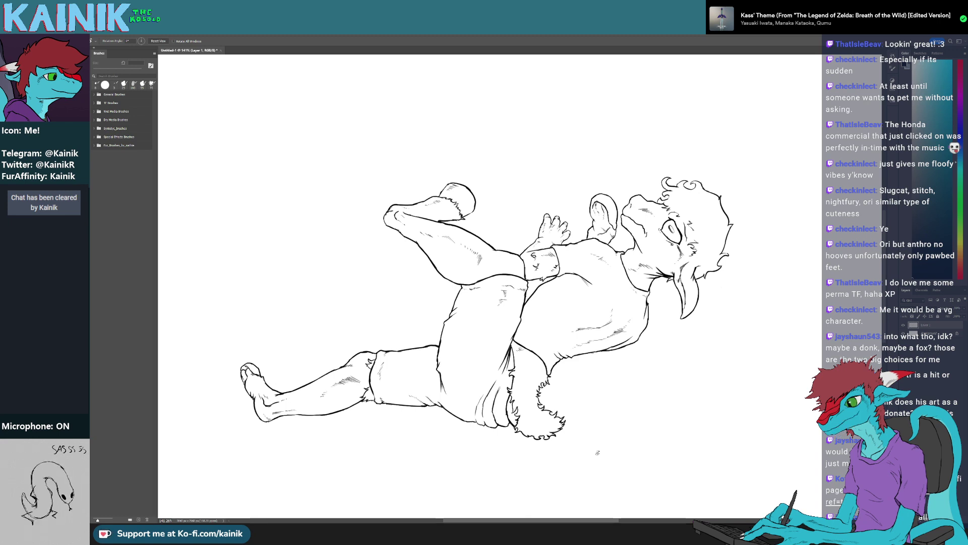
pyautogui.scroll(5, 343, 452)
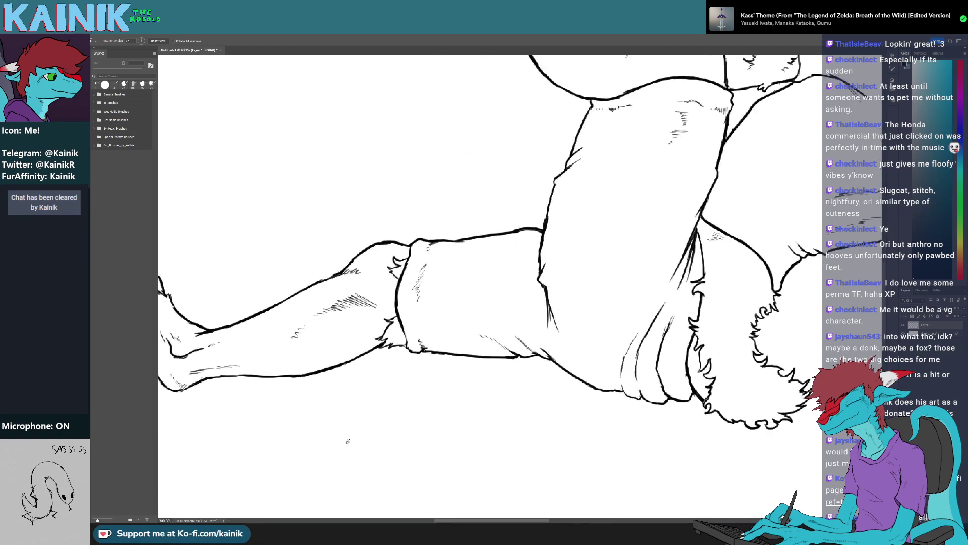
pyautogui.moveTo(419, 400); pyautogui.dragTo(512, 395)
pyautogui.moveTo(457, 455); pyautogui.dragTo(562, 463)
pyautogui.scroll(4, 530, 328)
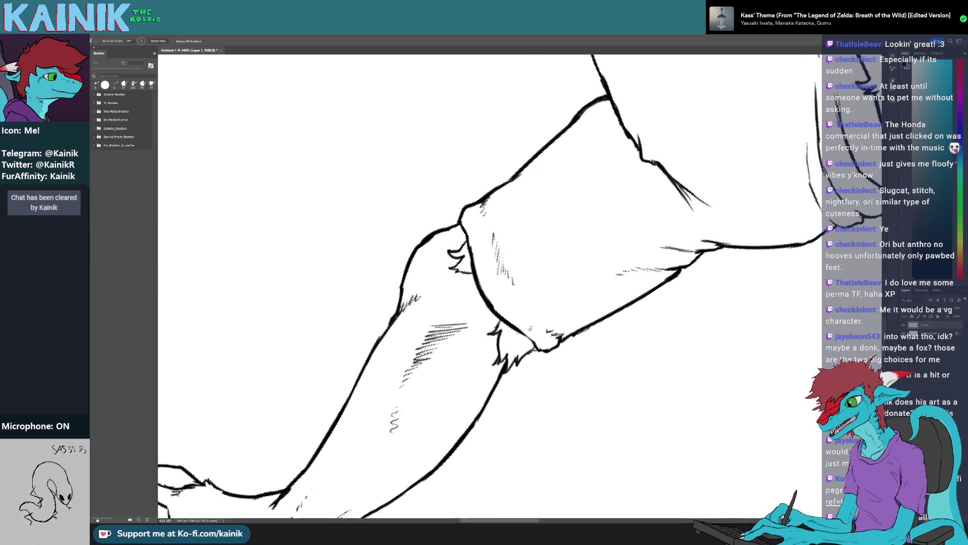
pyautogui.press('b')
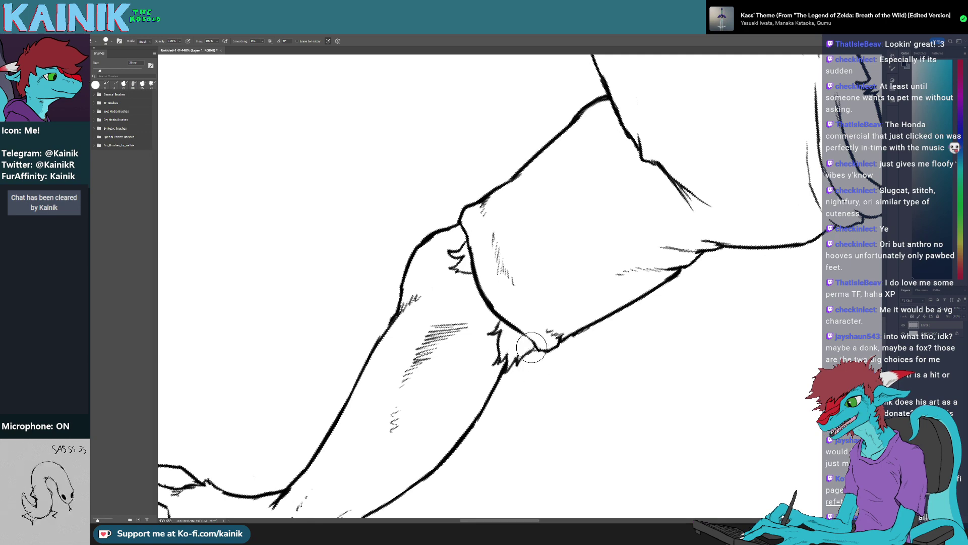
pyautogui.press('r')
pyautogui.moveTo(525, 379)
pyautogui.mouseDown()
pyautogui.moveTo(586, 266)
pyautogui.moveTo(549, 345)
pyautogui.moveTo(501, 378)
pyautogui.moveTo(491, 401)
pyautogui.mouseUp()
pyautogui.press('r')
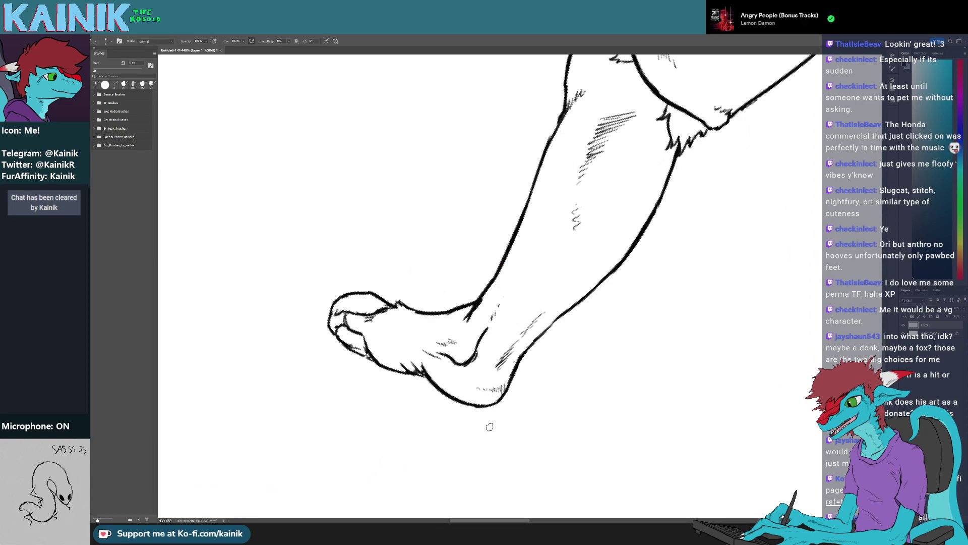
pyautogui.moveTo(400, 318); pyautogui.dragTo(514, 373)
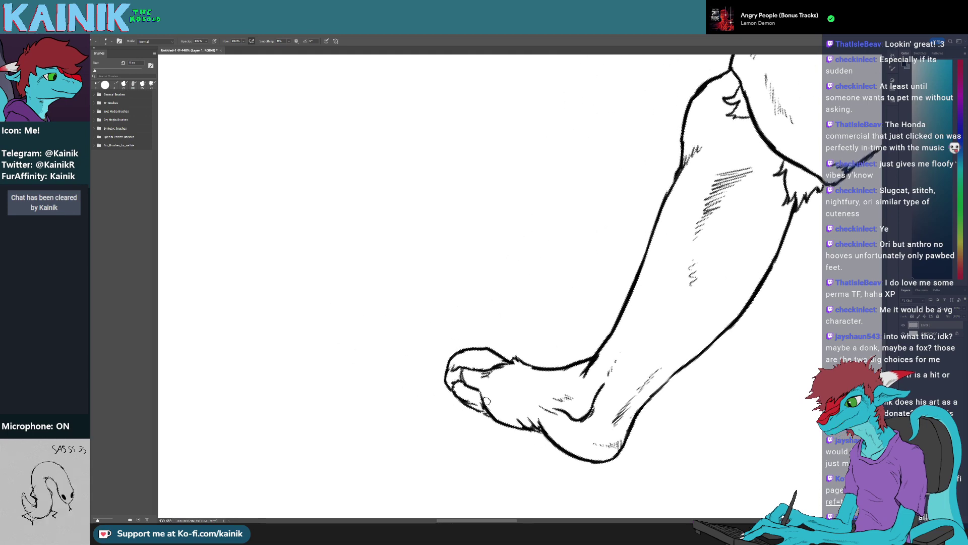
pyautogui.moveTo(490, 441)
pyautogui.mouseDown()
pyautogui.moveTo(649, 388)
pyautogui.moveTo(583, 328)
pyautogui.mouseUp()
pyautogui.hotkey('ctrl', 'z')
pyautogui.moveTo(574, 413); pyautogui.dragTo(653, 303)
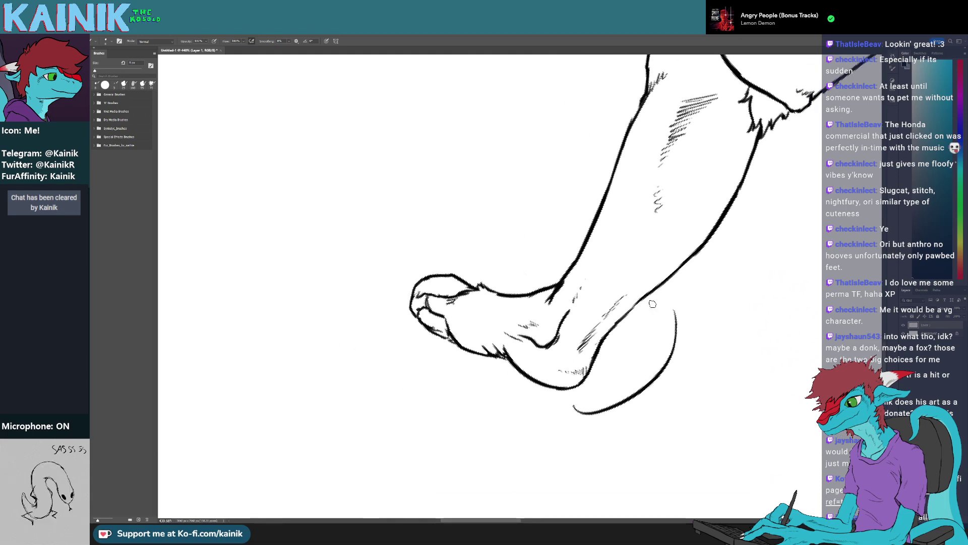
pyautogui.hotkey('ctrl', 'z')
# Trim the ankle-bone line and nearby shading on the extended foot with the eraser
pyautogui.press('r')
pyautogui.moveTo(667, 395); pyautogui.dragTo(689, 220)
pyautogui.press('e')
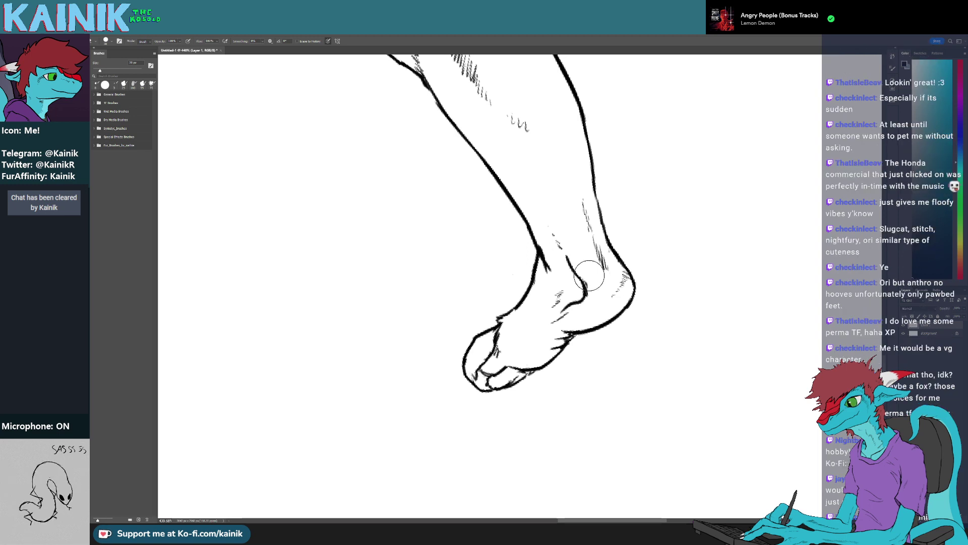
pyautogui.moveTo(589, 275); pyautogui.dragTo(590, 303)
pyautogui.moveTo(560, 259); pyautogui.dragTo(533, 272)
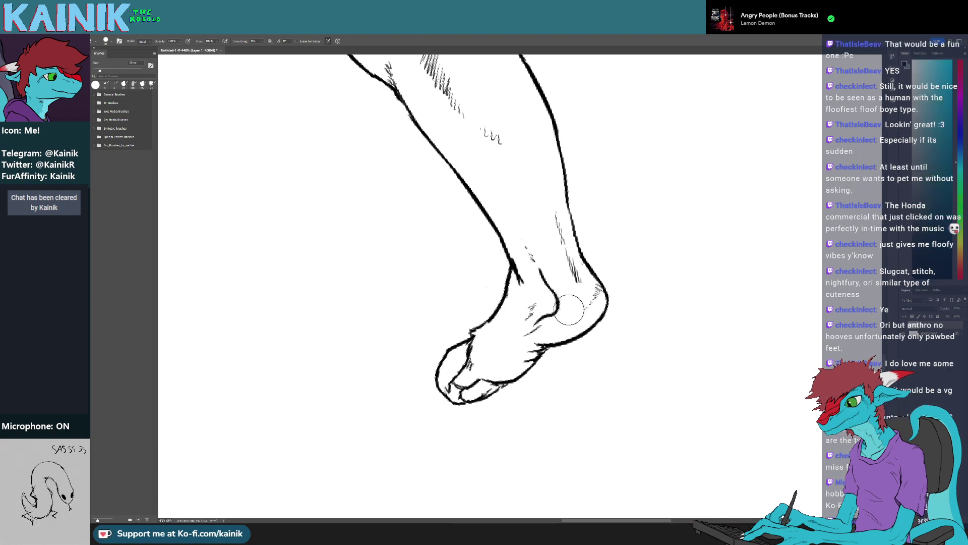
pyautogui.moveTo(571, 309); pyautogui.dragTo(547, 327)
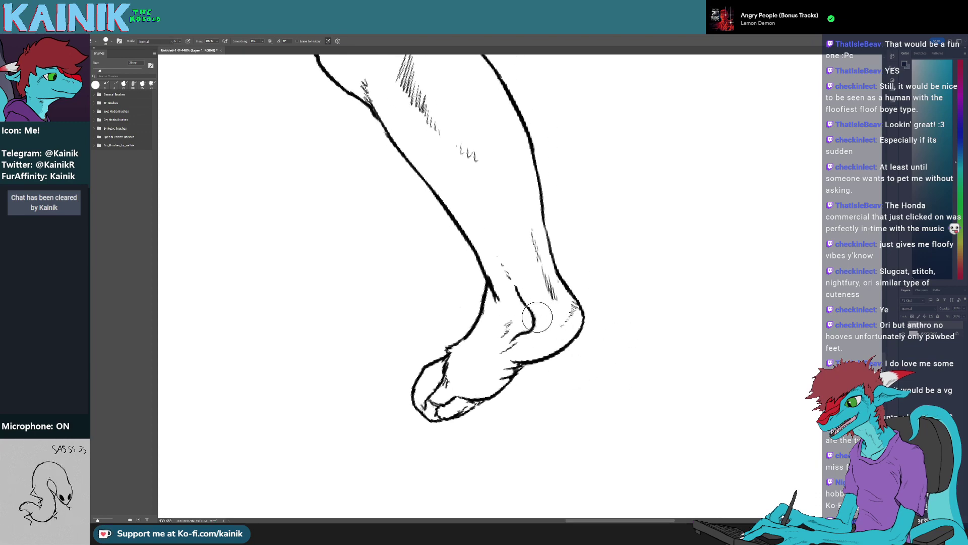
# Refine the extended foot's contour lines around the ankle and toes with small erasures and brush strokes
pyautogui.press('r')
pyautogui.moveTo(534, 363)
pyautogui.mouseDown()
pyautogui.moveTo(503, 410)
pyautogui.moveTo(513, 386)
pyautogui.moveTo(579, 425)
pyautogui.moveTo(470, 303)
pyautogui.moveTo(451, 325)
pyautogui.moveTo(455, 348)
pyautogui.moveTo(577, 389)
pyautogui.moveTo(567, 430)
pyautogui.moveTo(504, 409)
pyautogui.moveTo(485, 451)
pyautogui.mouseUp()
pyautogui.press('r')
pyautogui.press('r')
pyautogui.press('e')
pyautogui.moveTo(499, 340); pyautogui.dragTo(497, 348)
pyautogui.moveTo(503, 341); pyautogui.dragTo(552, 275)
pyautogui.press('r')
pyautogui.moveTo(488, 417)
pyautogui.mouseDown()
pyautogui.moveTo(504, 419)
pyautogui.moveTo(551, 306)
pyautogui.moveTo(437, 277)
pyautogui.moveTo(453, 345)
pyautogui.moveTo(491, 368)
pyautogui.moveTo(437, 406)
pyautogui.moveTo(445, 409)
pyautogui.mouseUp()
pyautogui.press('r')
pyautogui.press('b')
pyautogui.press('r')
pyautogui.press('e')
pyautogui.press('b')
pyautogui.press('r')
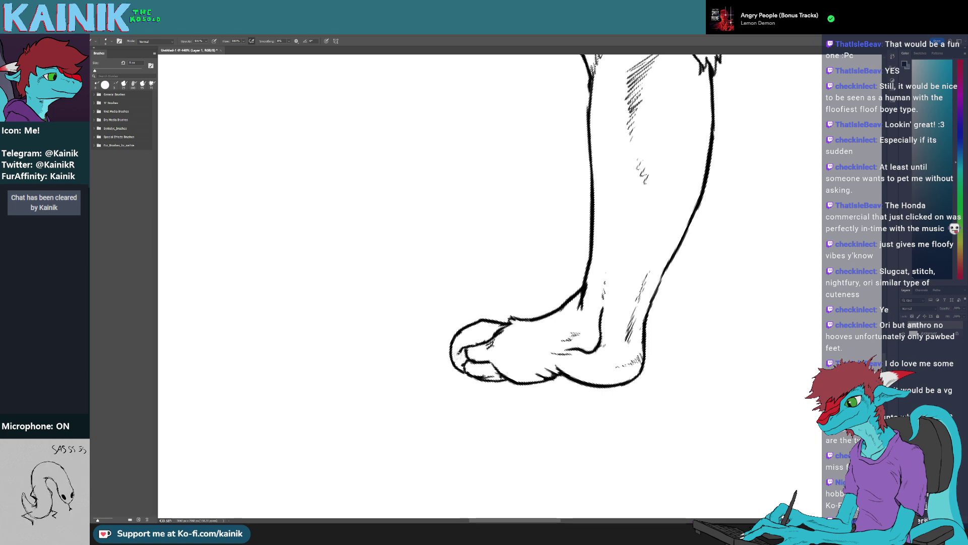
# Clean up the big toe's line work on the extended foot
pyautogui.press('e')
pyautogui.moveTo(457, 354)
pyautogui.mouseDown()
pyautogui.moveTo(471, 380)
pyautogui.moveTo(464, 372)
pyautogui.mouseUp()
pyautogui.press('b')
pyautogui.press('r')
pyautogui.moveTo(508, 434)
pyautogui.mouseDown()
pyautogui.moveTo(486, 434)
pyautogui.moveTo(422, 288)
pyautogui.mouseUp()
pyautogui.moveTo(555, 329)
pyautogui.mouseDown()
pyautogui.moveTo(409, 240)
pyautogui.moveTo(427, 262)
pyautogui.moveTo(454, 272)
pyautogui.mouseUp()
pyautogui.moveTo(452, 391)
pyautogui.mouseDown()
pyautogui.moveTo(512, 410)
pyautogui.moveTo(562, 405)
pyautogui.mouseUp()
pyautogui.press('b')
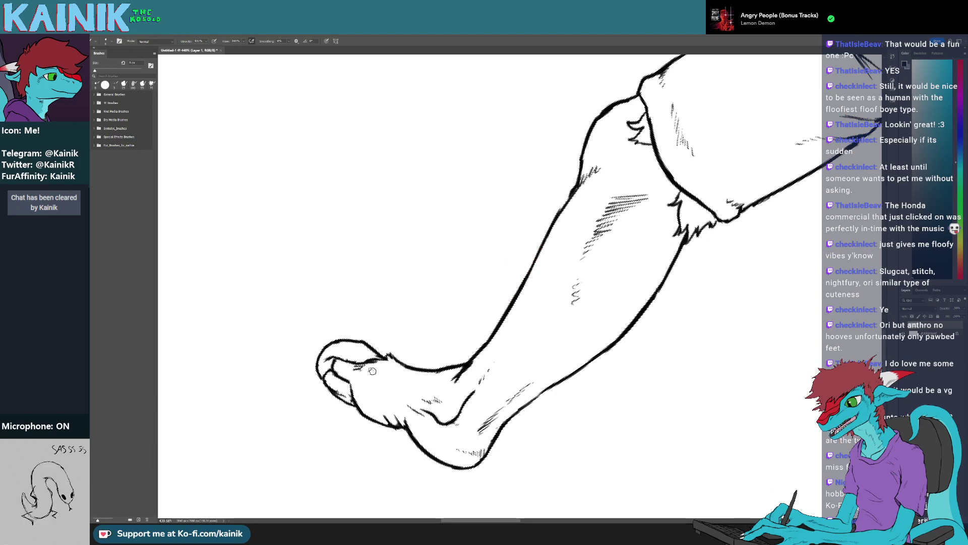
# Replace the hatching behind the toes with a row of short shading dashes along the top of the foot
pyautogui.press('e')
pyautogui.moveTo(353, 371)
pyautogui.mouseDown()
pyautogui.moveTo(415, 374)
pyautogui.moveTo(338, 385)
pyautogui.moveTo(388, 391)
pyautogui.moveTo(367, 412)
pyautogui.moveTo(318, 411)
pyautogui.mouseUp()
pyautogui.press('b')
pyautogui.press('r')
pyautogui.press('b')
pyautogui.press('r')
pyautogui.press('e')
pyautogui.press('b')
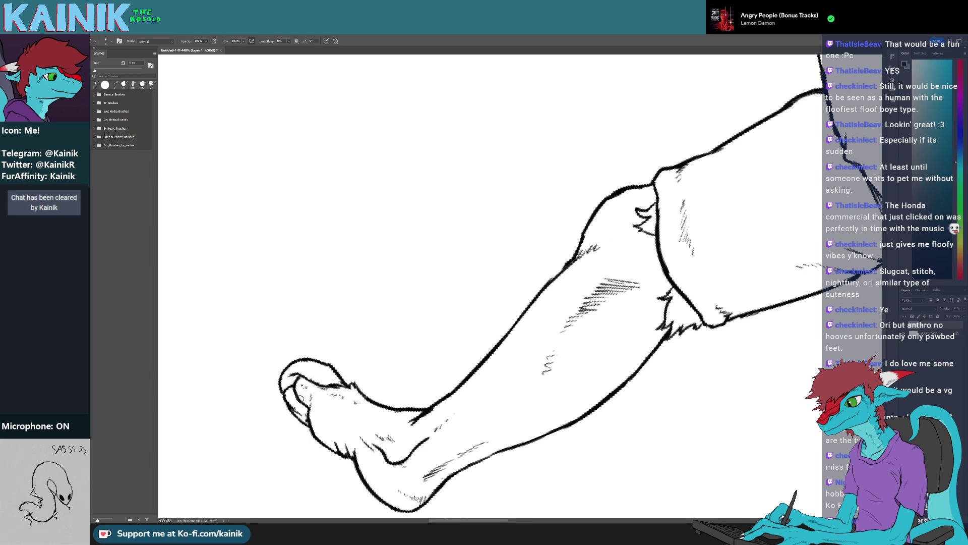
pyautogui.moveTo(357, 417)
pyautogui.mouseDown()
pyautogui.moveTo(386, 376)
pyautogui.moveTo(228, 417)
pyautogui.moveTo(297, 394)
pyautogui.mouseUp()
pyautogui.press('e')
pyautogui.press('b')
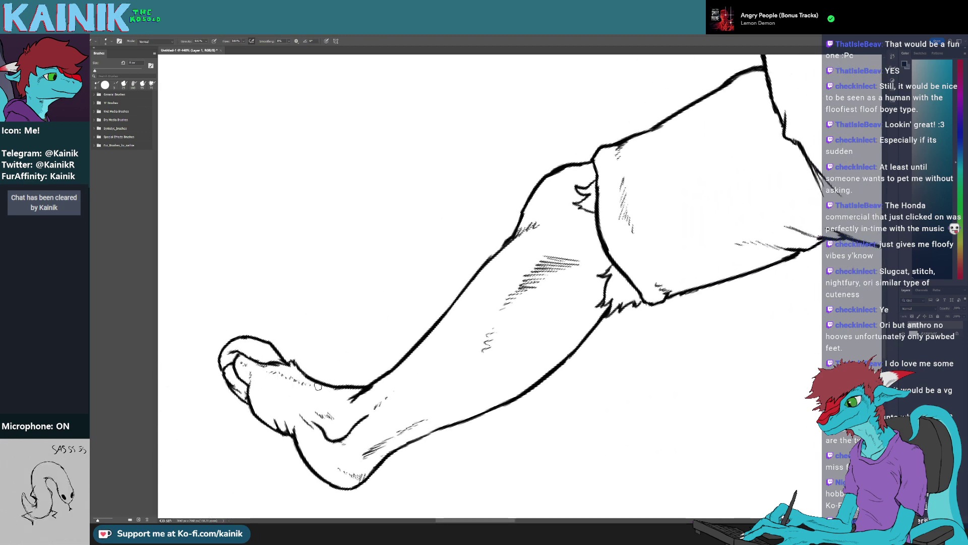
pyautogui.moveTo(433, 390); pyautogui.dragTo(484, 353)
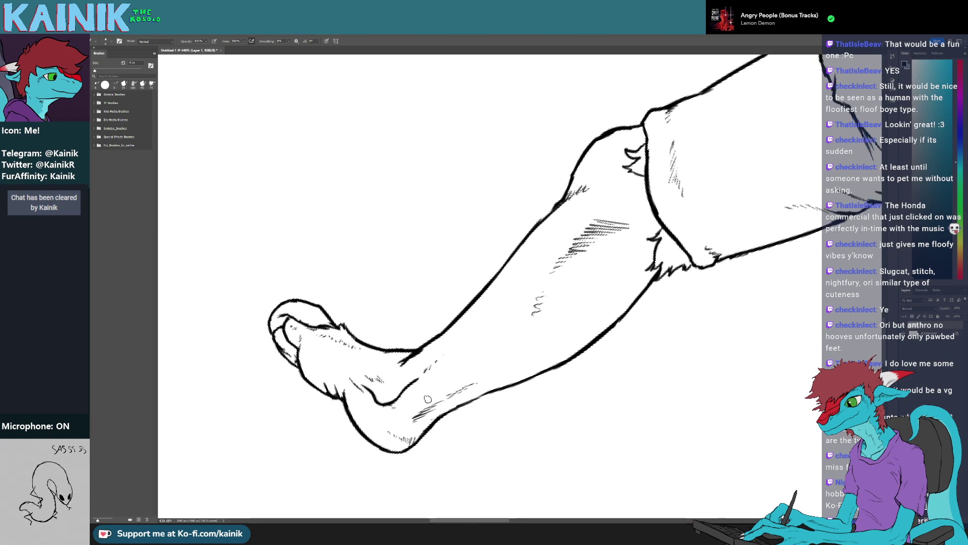
# Draw a jagged fur fringe on the raised leg's knee, just below the shorts' hem
pyautogui.moveTo(644, 212)
pyautogui.mouseDown()
pyautogui.moveTo(580, 293)
pyautogui.moveTo(397, 402)
pyautogui.moveTo(363, 375)
pyautogui.mouseUp()
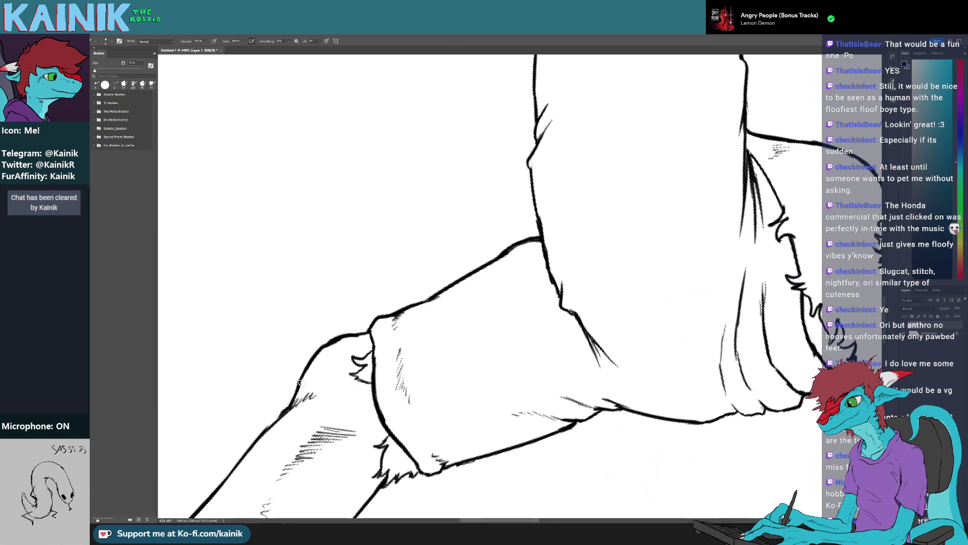
pyautogui.moveTo(350, 375); pyautogui.dragTo(364, 367)
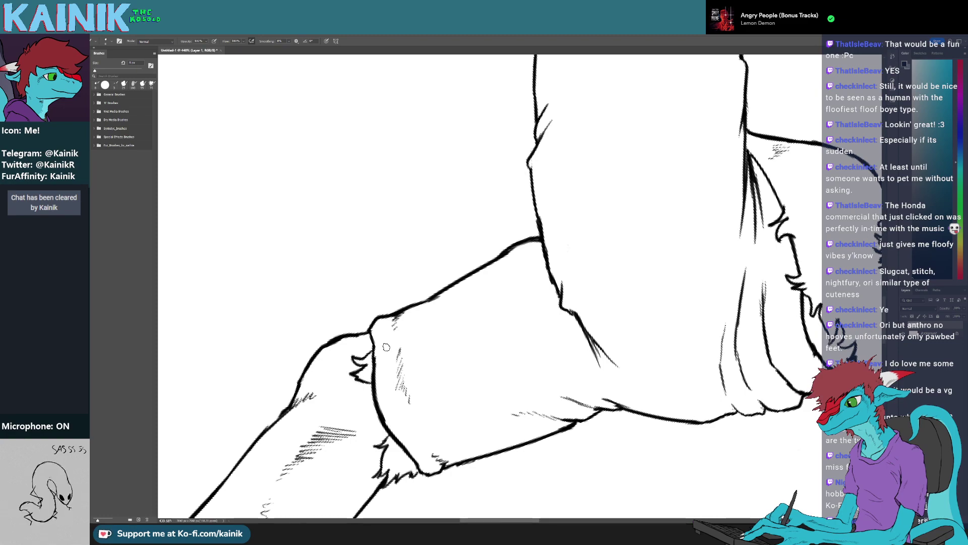
pyautogui.moveTo(376, 475); pyautogui.dragTo(429, 389)
pyautogui.moveTo(499, 363); pyautogui.dragTo(251, 529)
pyautogui.moveTo(303, 81); pyautogui.dragTo(399, 423)
pyautogui.press('r')
pyautogui.moveTo(594, 370); pyautogui.dragTo(549, 248)
pyautogui.press('b')
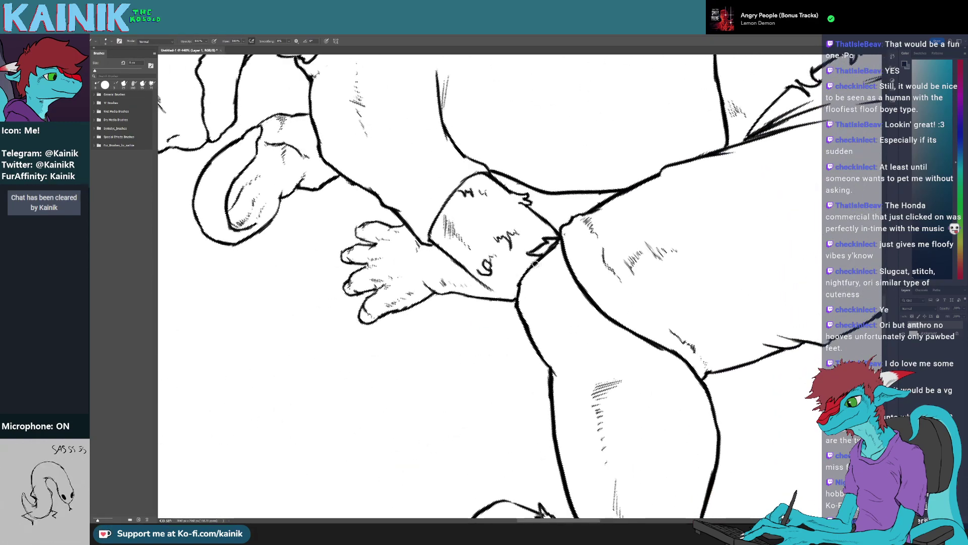
pyautogui.moveTo(537, 271); pyautogui.dragTo(538, 300)
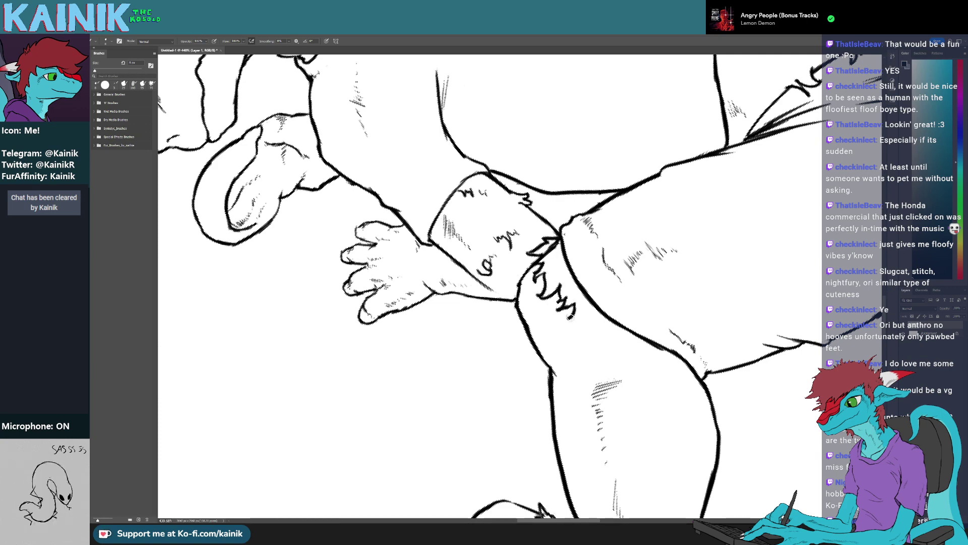
# Erase the raised knee's outline beneath the fur and join the fur fringe to the hem along the knee
pyautogui.press('r')
pyautogui.moveTo(644, 356); pyautogui.dragTo(538, 427)
pyautogui.press('e')
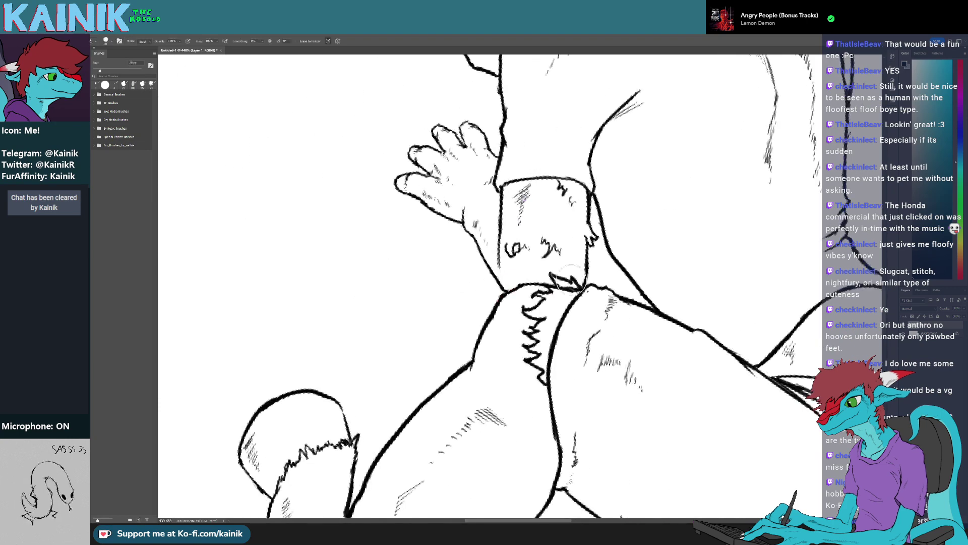
pyautogui.moveTo(566, 289); pyautogui.dragTo(578, 292)
pyautogui.moveTo(594, 394)
pyautogui.mouseDown()
pyautogui.moveTo(568, 329)
pyautogui.moveTo(555, 443)
pyautogui.mouseUp()
pyautogui.press('r')
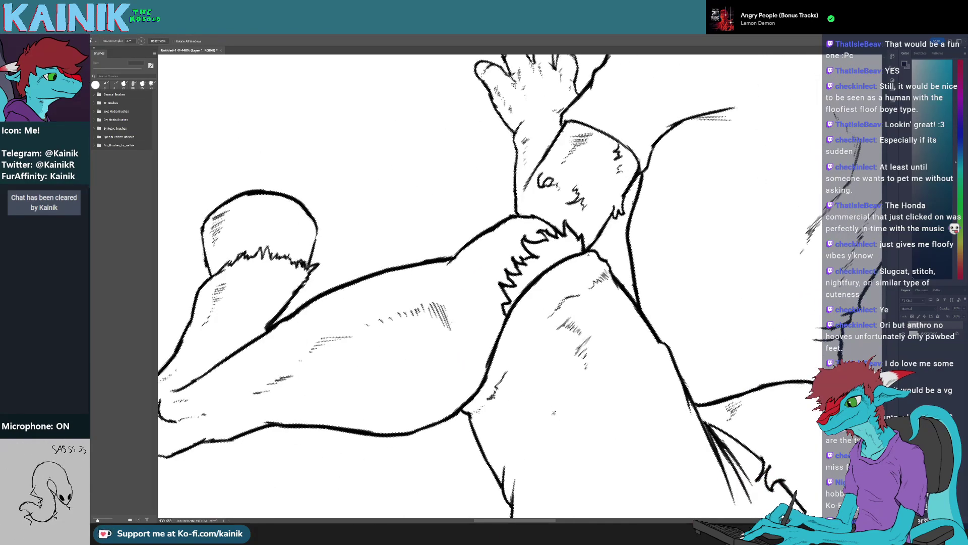
pyautogui.scroll(-10, 553, 409)
pyautogui.scroll(8, 553, 406)
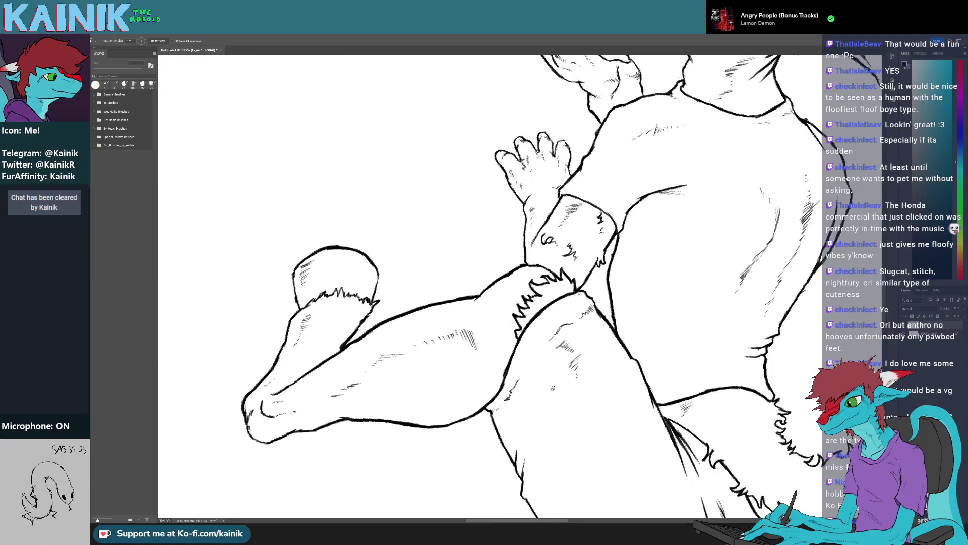
pyautogui.moveTo(552, 387); pyautogui.dragTo(611, 342)
pyautogui.press('b')
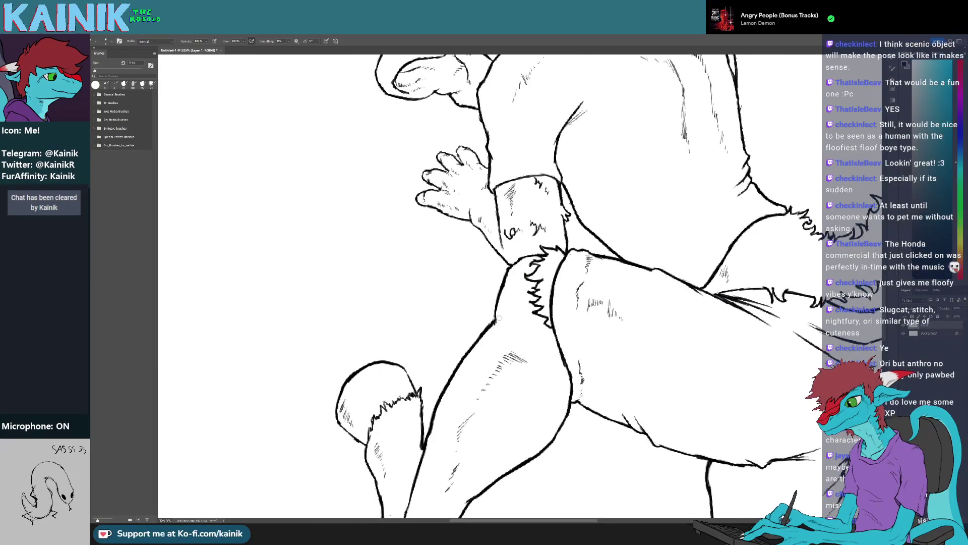
pyautogui.moveTo(508, 317); pyautogui.dragTo(511, 318)
# Review the whole figure's line art, then inspect the fur at the raised knee up close
pyautogui.press('r')
pyautogui.moveTo(595, 316)
pyautogui.mouseDown()
pyautogui.moveTo(575, 345)
pyautogui.moveTo(435, 387)
pyautogui.mouseUp()
pyautogui.press('space')
pyautogui.scroll(-12, 446, 388)
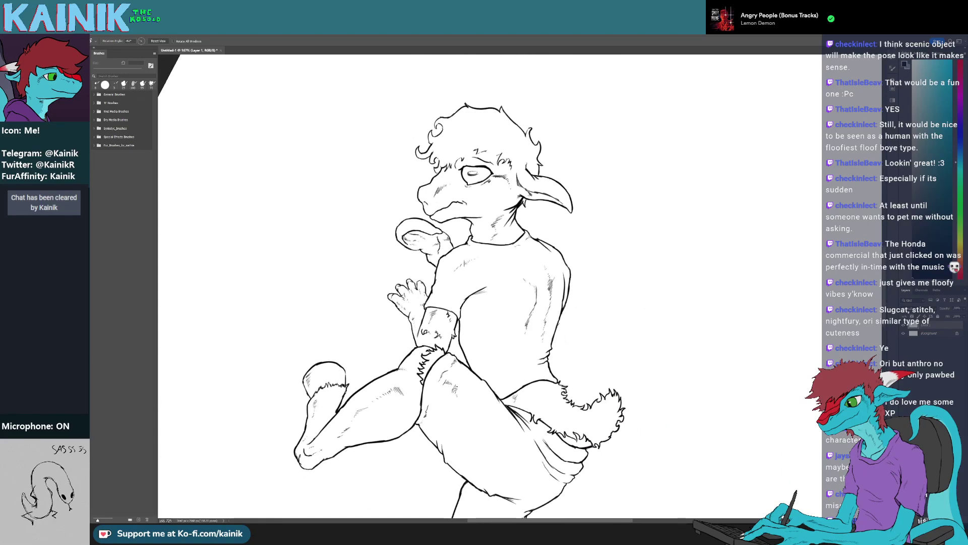
pyautogui.moveTo(616, 356); pyautogui.dragTo(516, 458)
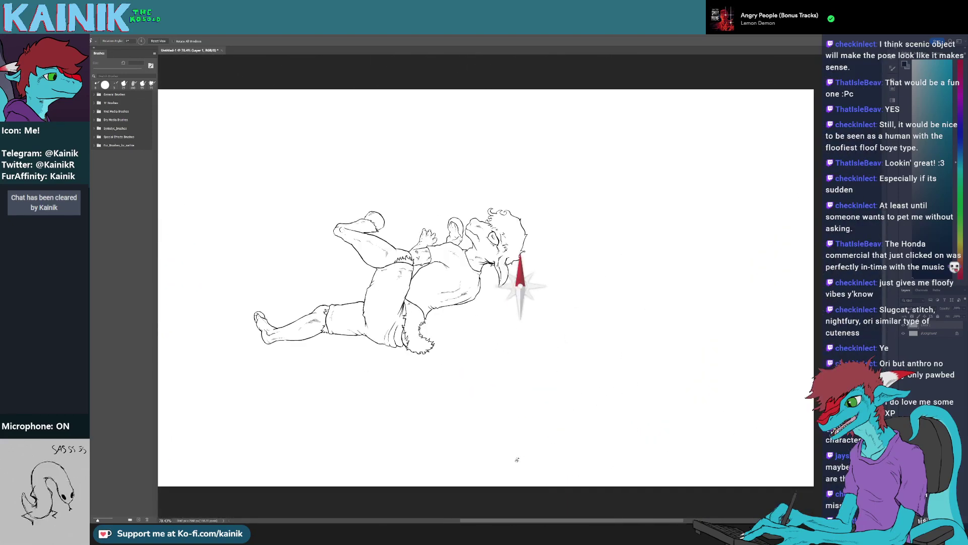
pyautogui.scroll(6, 456, 281)
pyautogui.press('space')
pyautogui.moveTo(490, 273); pyautogui.dragTo(542, 328)
pyautogui.scroll(8, 567, 289)
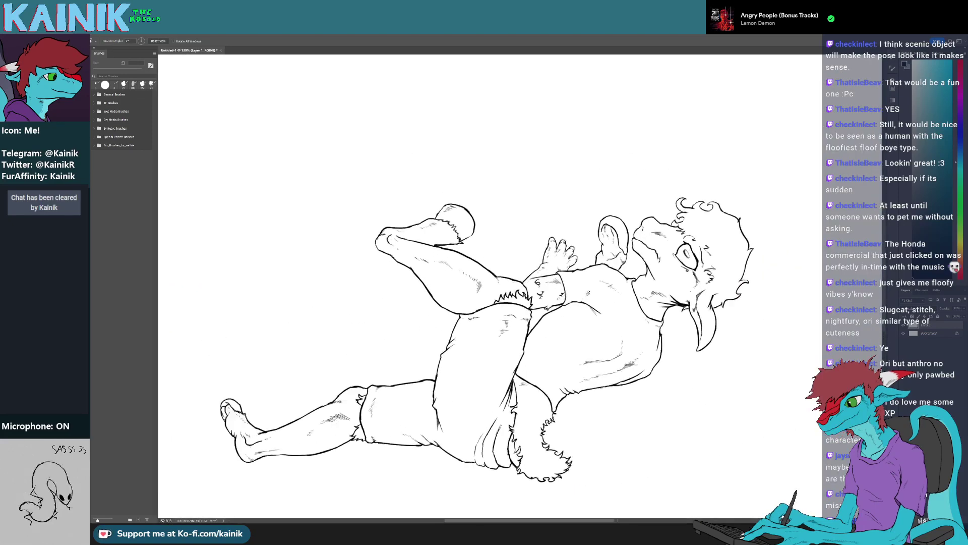
pyautogui.press('b')
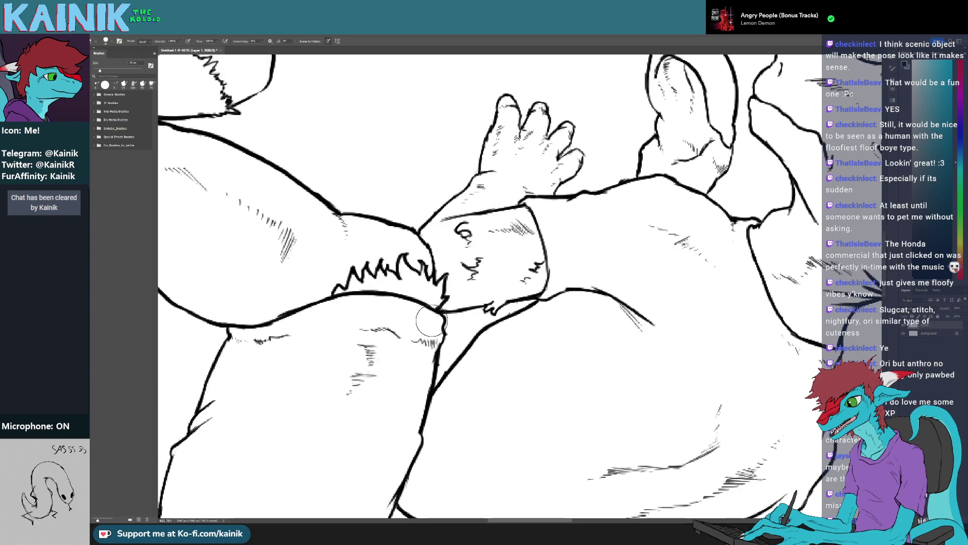
# Review the finished line art as a whole, and save the drawing as a PSD file
pyautogui.press('b')
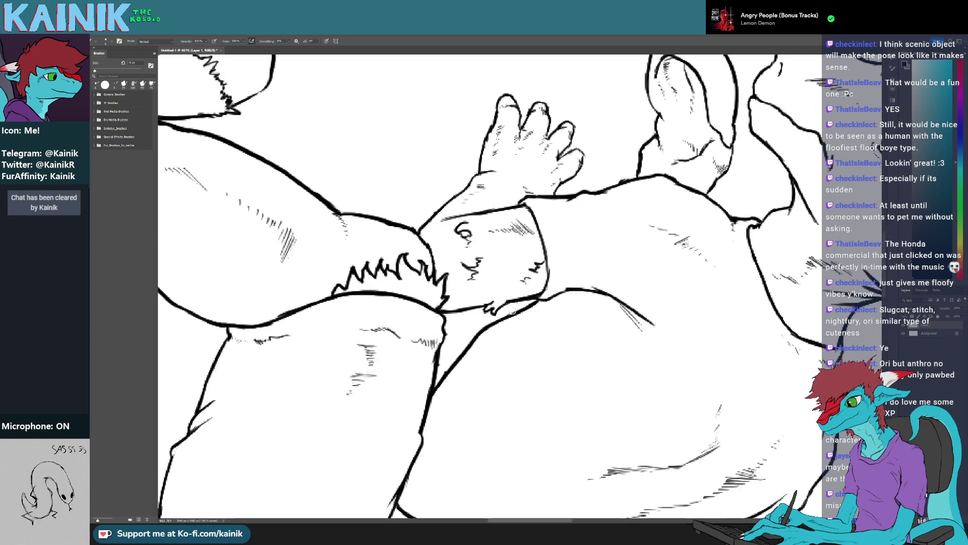
pyautogui.moveTo(563, 275); pyautogui.dragTo(555, 261)
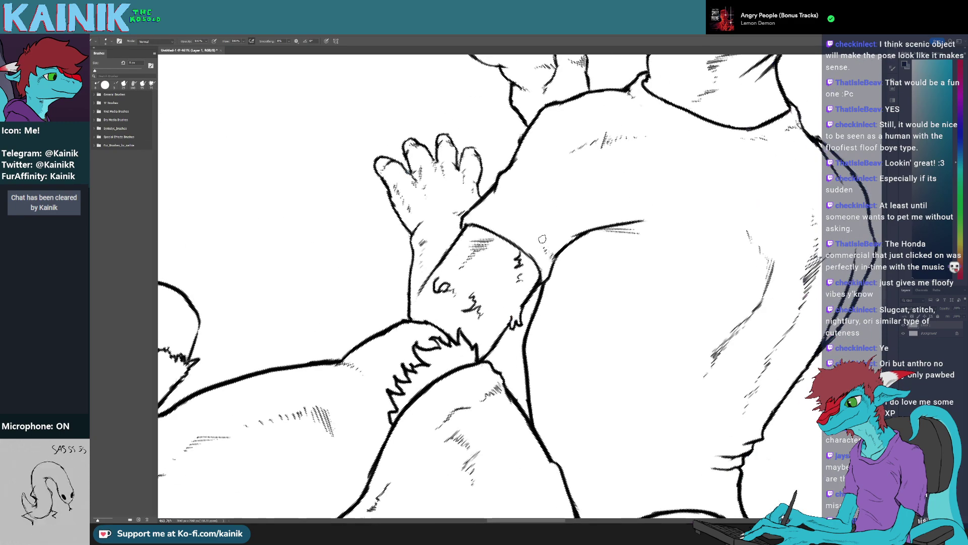
pyautogui.scroll(-15, 542, 239)
pyautogui.press('r')
pyautogui.moveTo(757, 255); pyautogui.dragTo(756, 378)
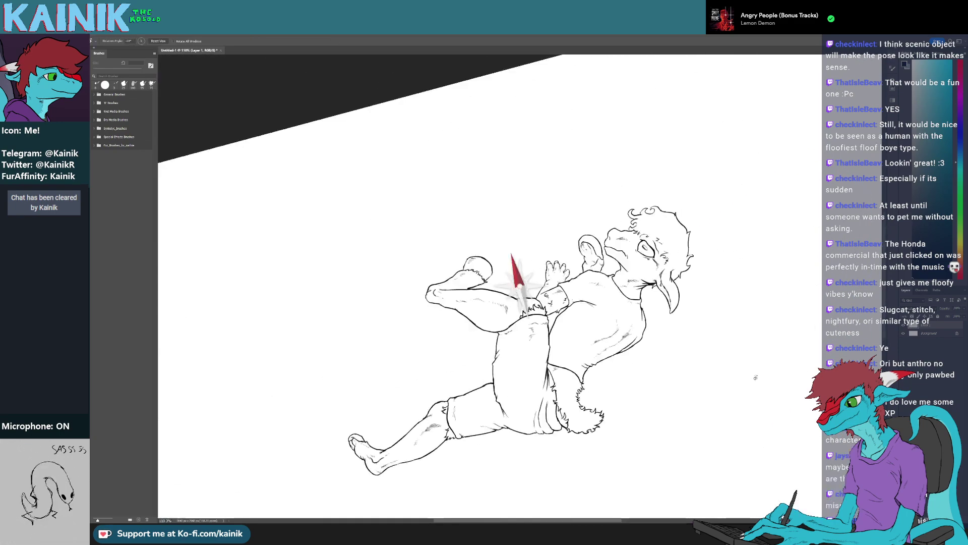
pyautogui.press('Escape')
pyautogui.scroll(-2, 637, 384)
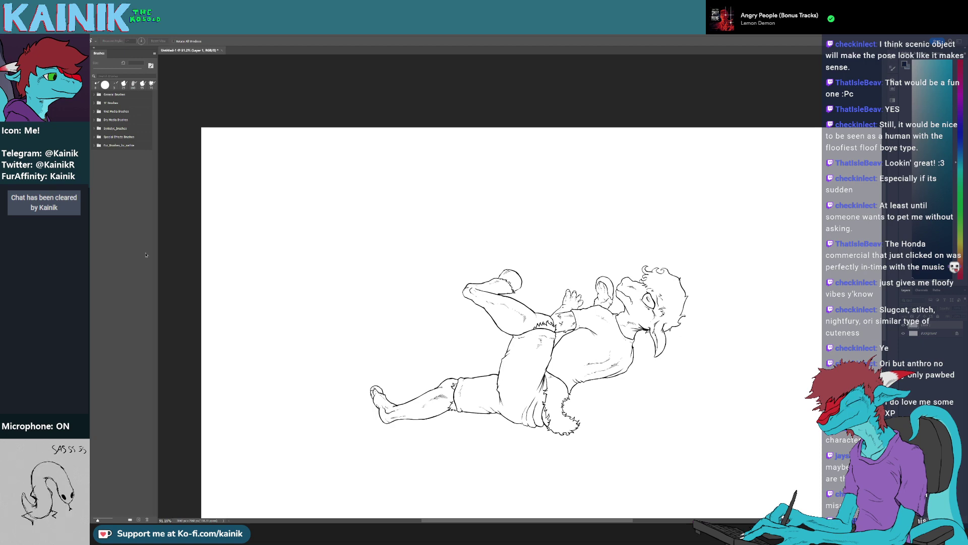
pyautogui.scroll(-5, 605, 393)
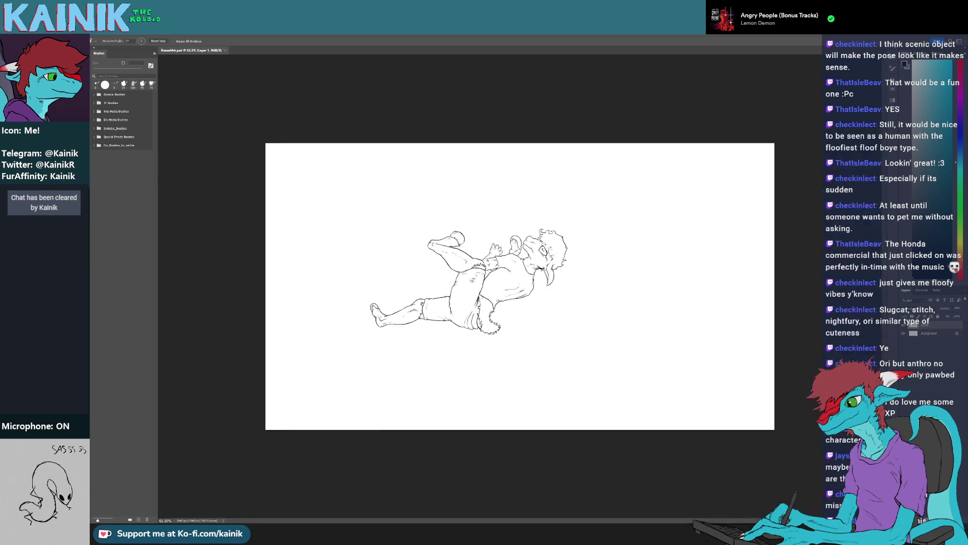
pyautogui.scroll(3, 503, 285)
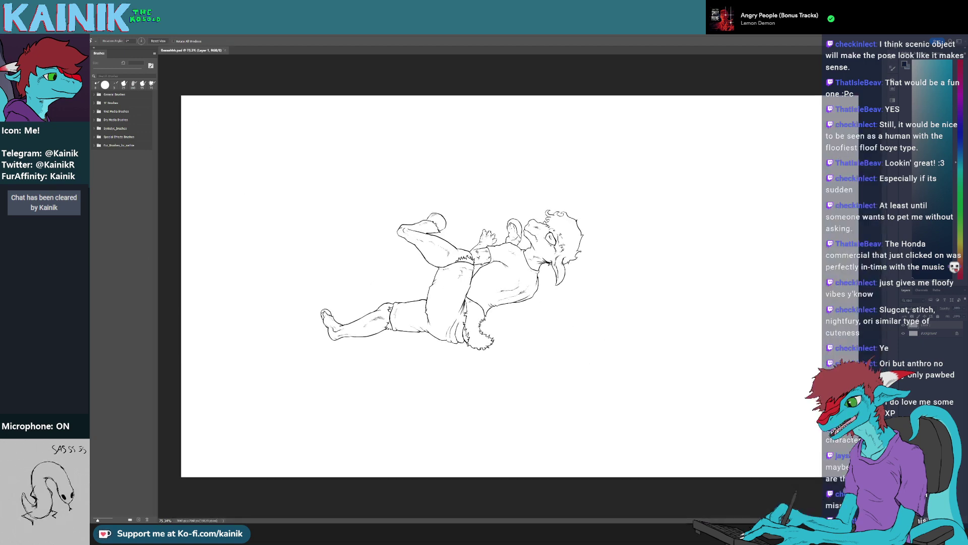
# Crop the canvas to a rectangular selection around the whole figure, trimming the empty margins
pyautogui.press('m')
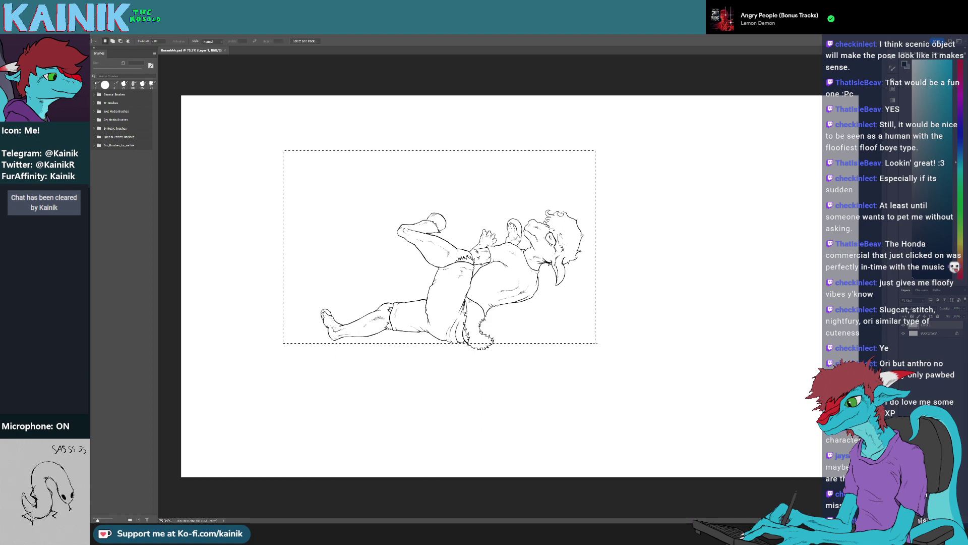
pyautogui.moveTo(596, 343); pyautogui.dragTo(617, 364)
pyautogui.click(114, 89)
# Inspect the outline and ankle fur of the raised leg's foot up close
pyautogui.scroll(10, 453, 217)
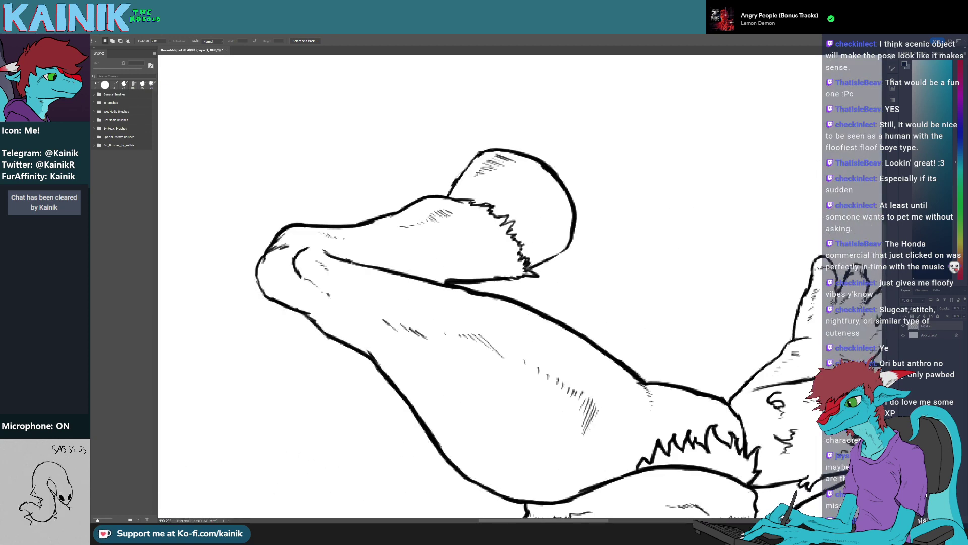
pyautogui.press('b')
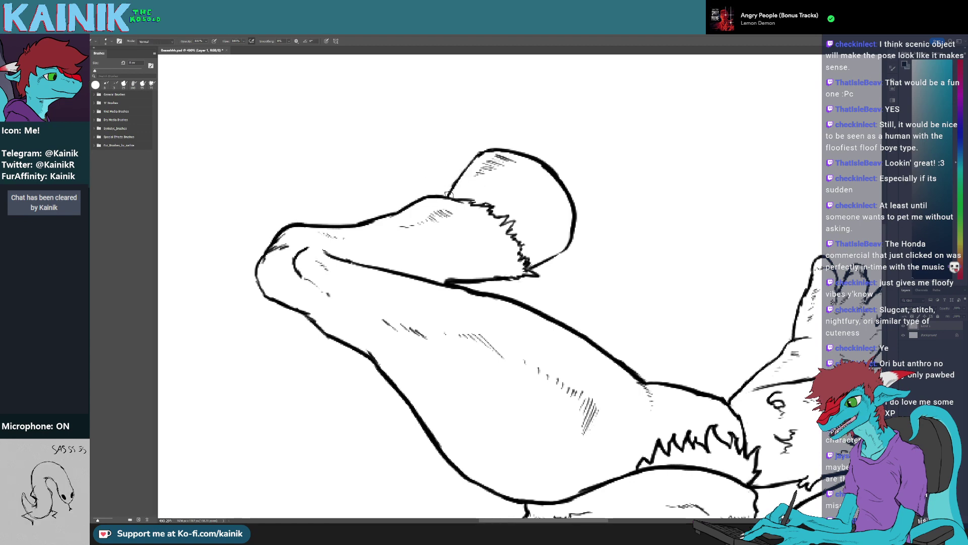
pyautogui.press('r')
pyautogui.moveTo(470, 163)
pyautogui.mouseDown()
pyautogui.moveTo(411, 209)
pyautogui.moveTo(392, 253)
pyautogui.mouseUp()
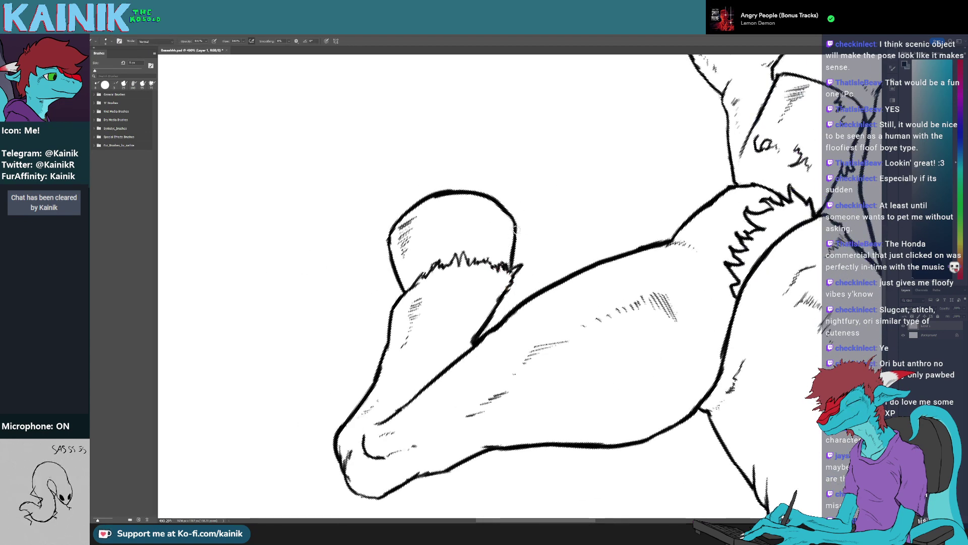
pyautogui.press('r')
pyautogui.moveTo(508, 251)
pyautogui.mouseDown()
pyautogui.moveTo(467, 230)
pyautogui.moveTo(425, 228)
pyautogui.moveTo(414, 317)
pyautogui.moveTo(577, 270)
pyautogui.mouseUp()
pyautogui.press('space')
pyautogui.press('r')
pyautogui.moveTo(473, 298); pyautogui.dragTo(494, 327)
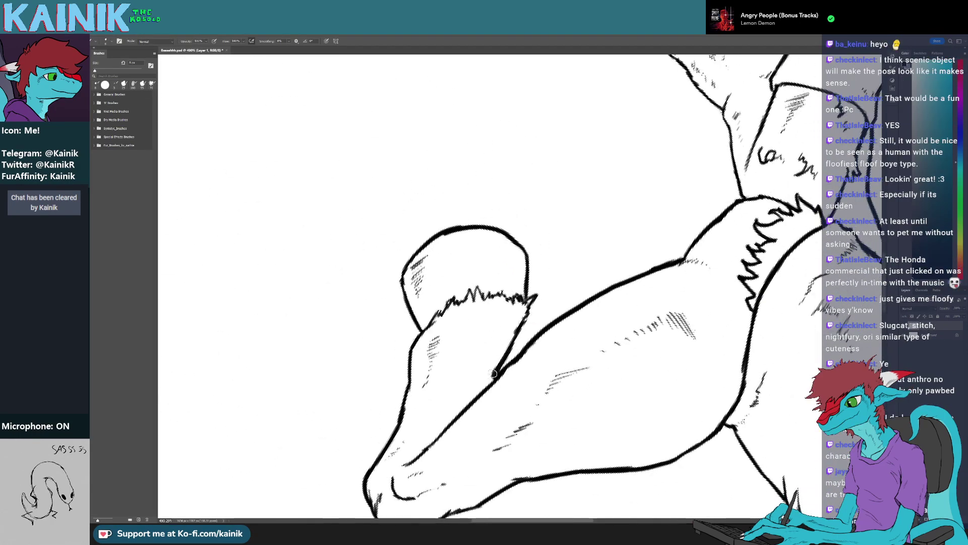
pyautogui.press('r')
pyautogui.moveTo(494, 373); pyautogui.dragTo(517, 436)
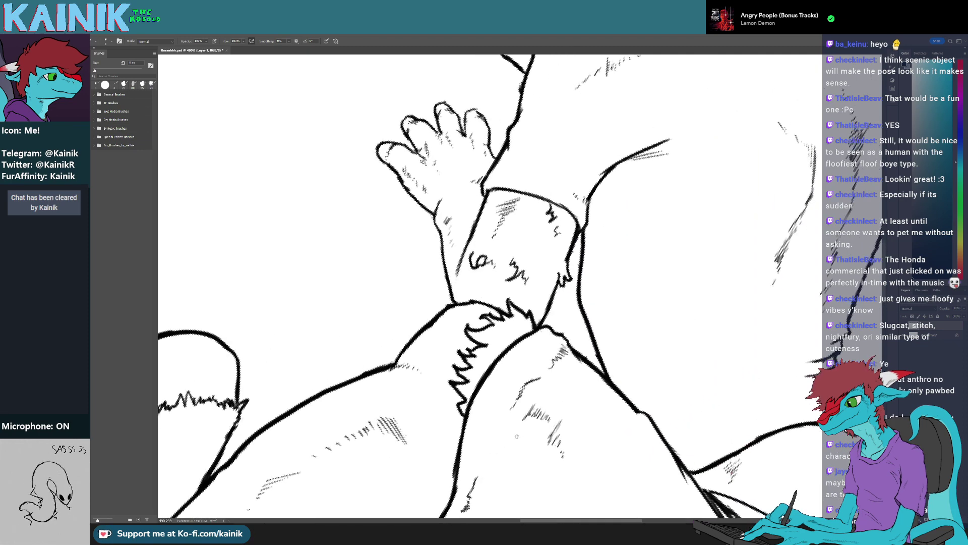
# Erase the closed loop of the small curl mark on the forearm fur, and save the document
pyautogui.press('e')
pyautogui.moveTo(466, 274); pyautogui.dragTo(485, 266)
pyautogui.press('b')
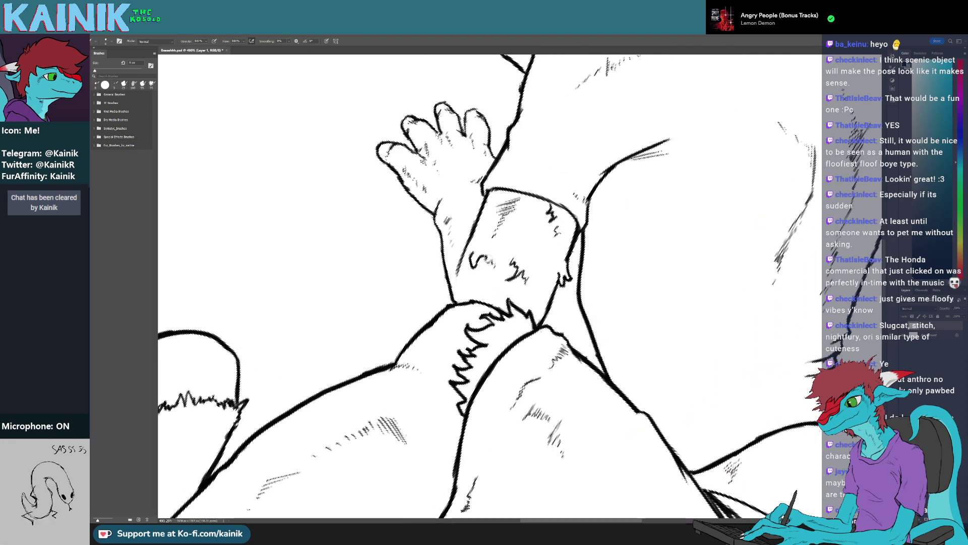
pyautogui.scroll(-8, 520, 234)
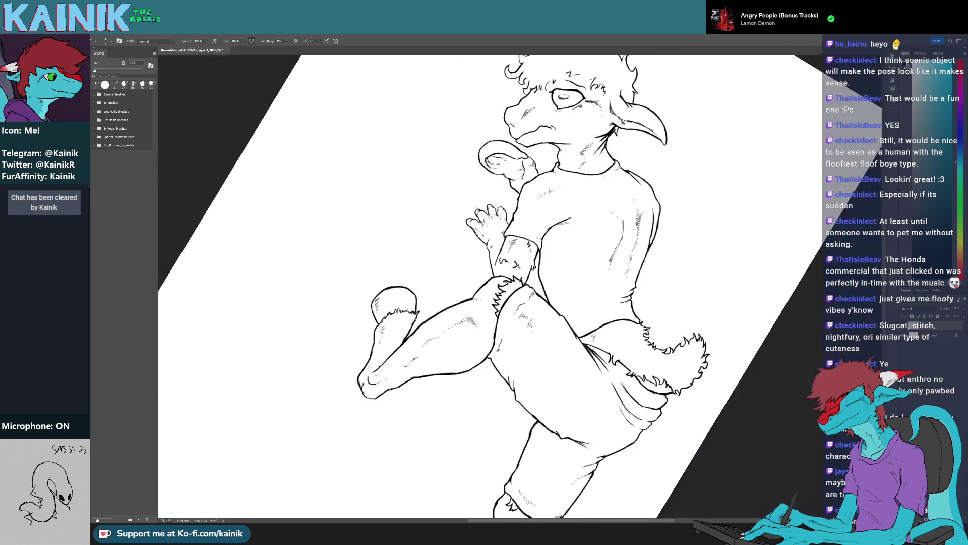
pyautogui.press('r')
pyautogui.moveTo(745, 314); pyautogui.dragTo(634, 472)
pyautogui.hotkey('ctrl', 's')
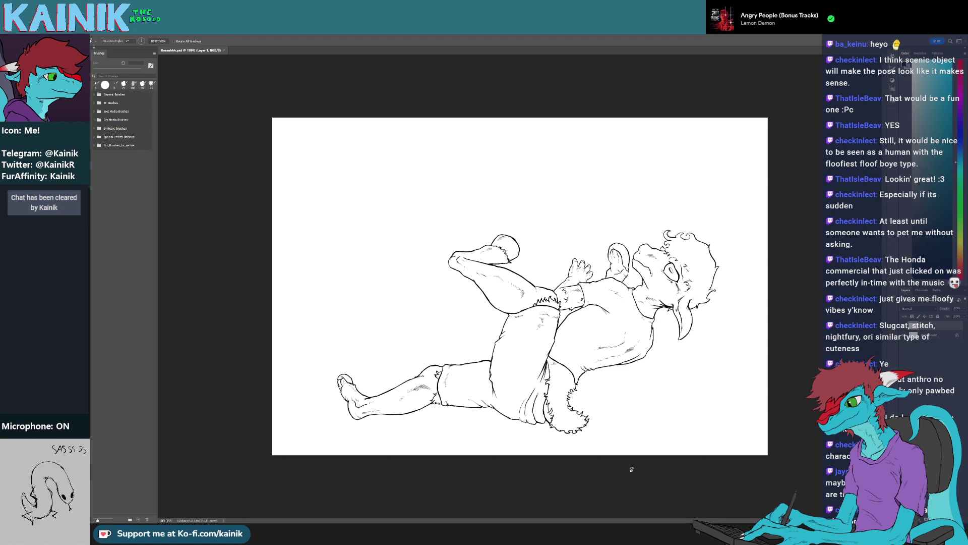
# Touch up the outline of the cupped hand beside the character's chin
pyautogui.scroll(7, 772, 227)
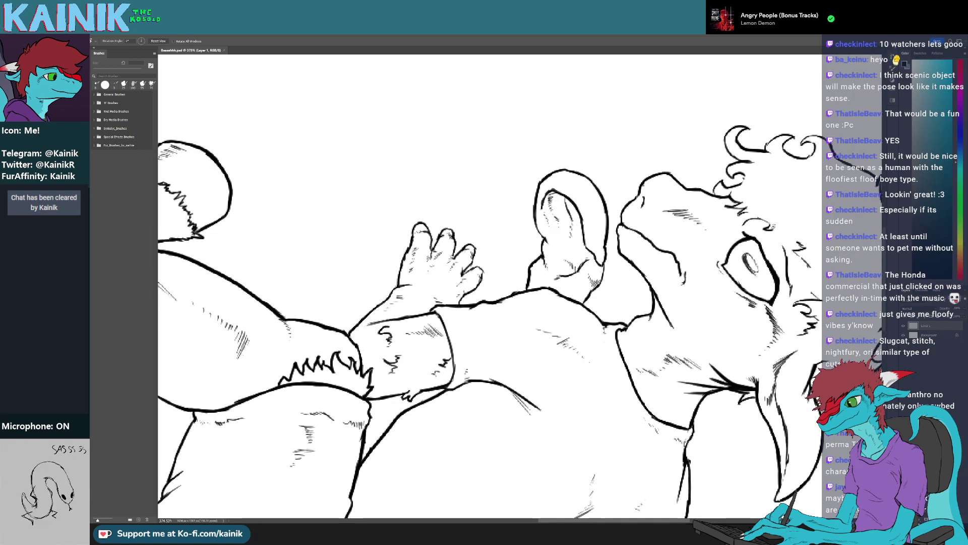
pyautogui.moveTo(773, 227); pyautogui.dragTo(674, 262)
pyautogui.moveTo(498, 248); pyautogui.dragTo(511, 243)
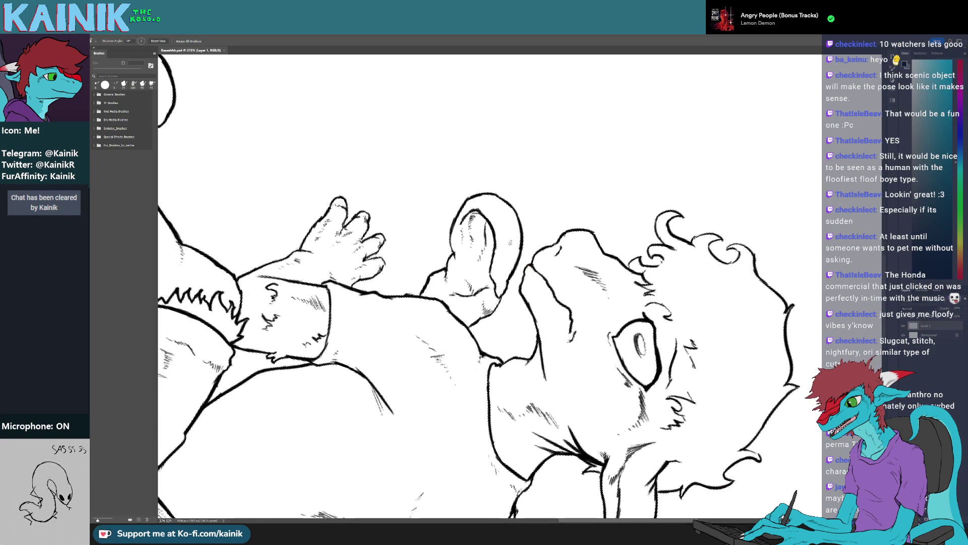
pyautogui.press('b')
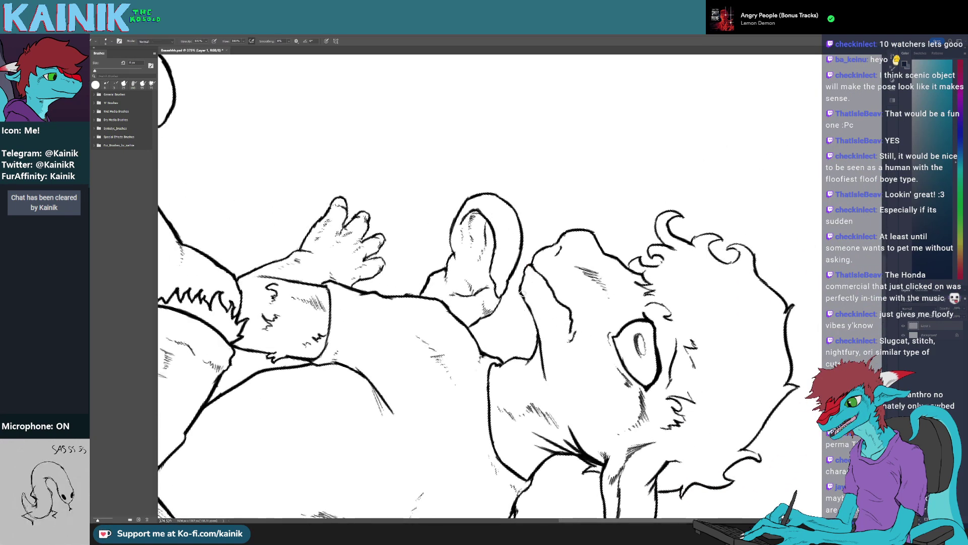
pyautogui.moveTo(522, 292)
pyautogui.mouseDown()
pyautogui.moveTo(545, 344)
pyautogui.moveTo(567, 326)
pyautogui.moveTo(533, 333)
pyautogui.moveTo(567, 326)
pyautogui.moveTo(527, 346)
pyautogui.mouseUp()
pyautogui.press('r')
pyautogui.press('r')
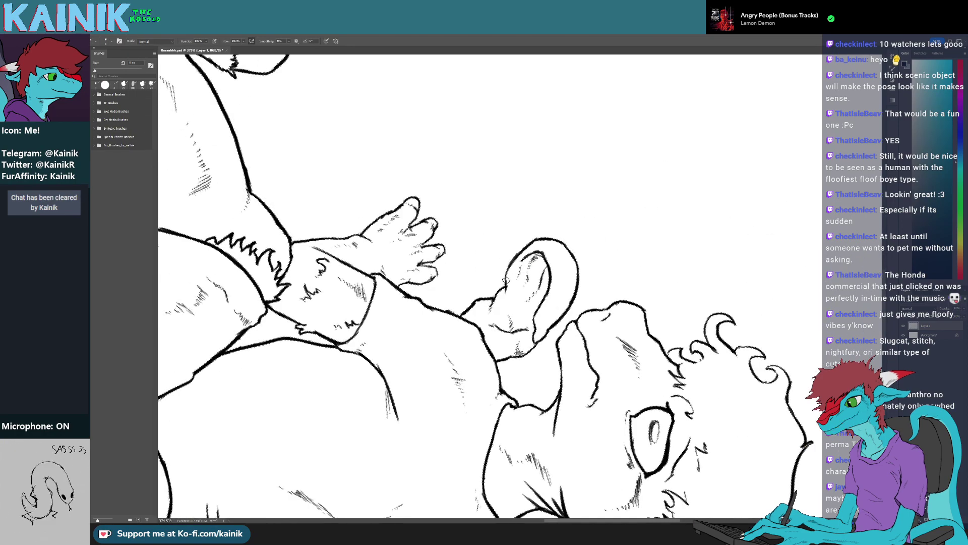
pyautogui.press('r')
pyautogui.moveTo(503, 275); pyautogui.dragTo(485, 319)
pyautogui.press('r')
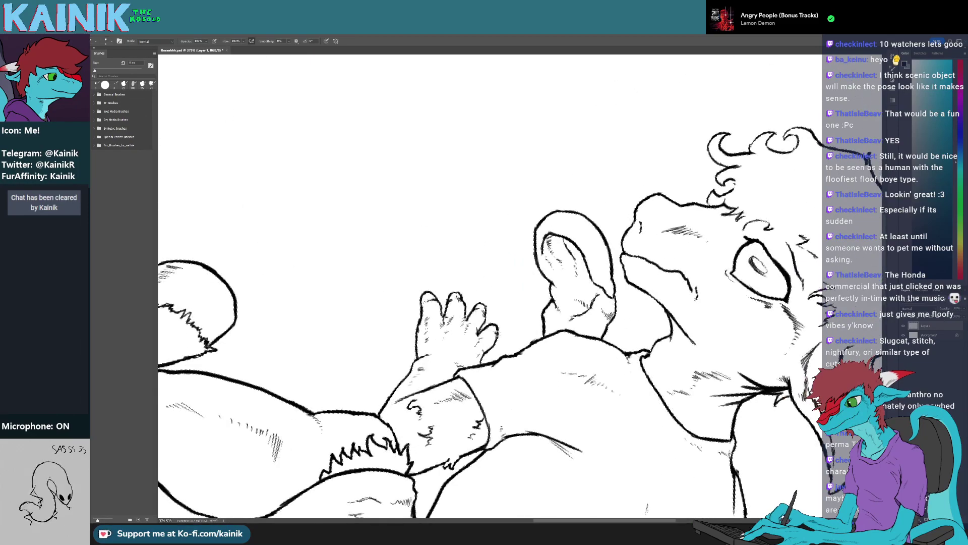
# Touch up the finger outlines of the open hand above the furry forearm with the brush and eraser
pyautogui.moveTo(501, 327); pyautogui.dragTo(500, 320)
pyautogui.press('b')
pyautogui.press('e')
pyautogui.press('b')
pyautogui.moveTo(421, 298); pyautogui.dragTo(423, 314)
pyautogui.moveTo(502, 334); pyautogui.dragTo(527, 279)
pyautogui.press('r')
pyautogui.moveTo(472, 327); pyautogui.dragTo(468, 383)
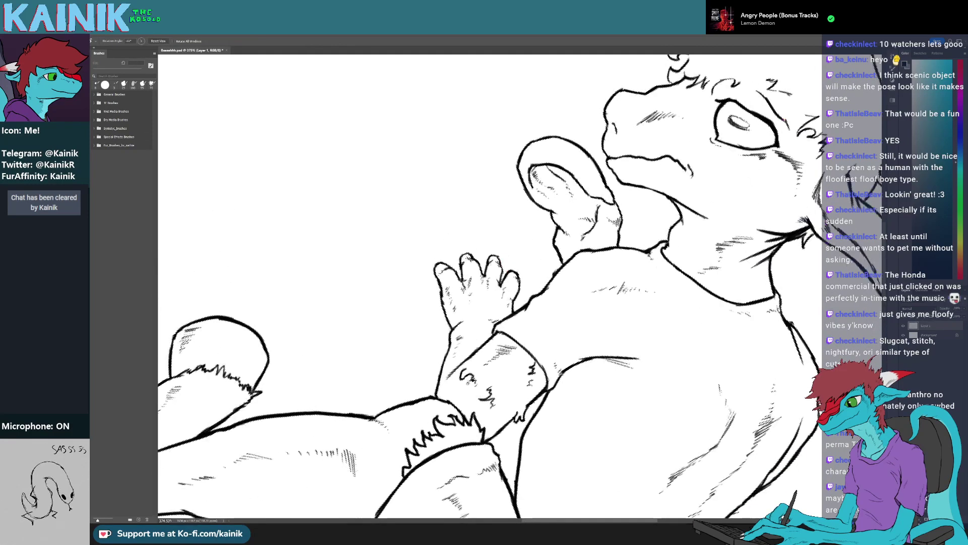
# Check the whole figure's line art in upright orientation, and save the document
pyautogui.scroll(-12, 468, 384)
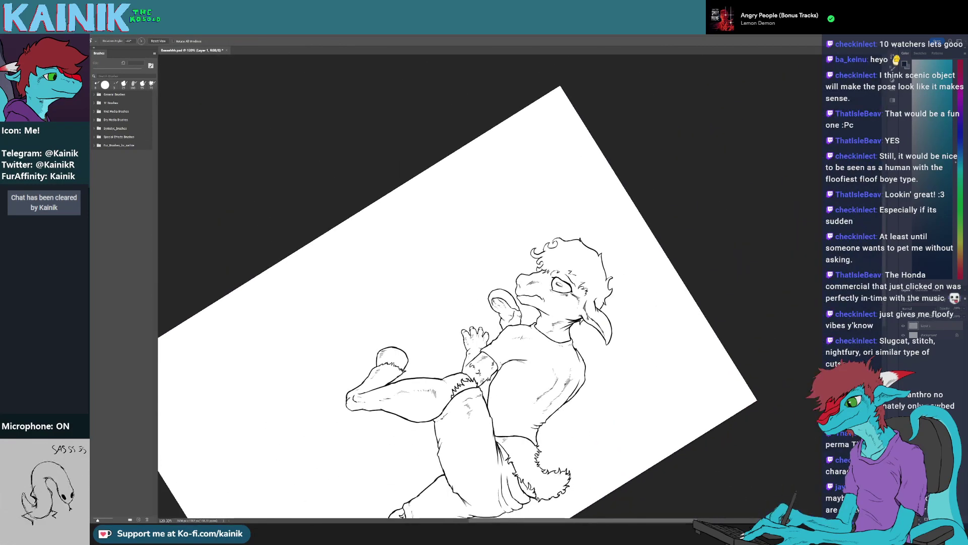
pyautogui.scroll(2, 548, 414)
pyautogui.scroll(1, 590, 407)
pyautogui.moveTo(655, 402); pyautogui.dragTo(579, 497)
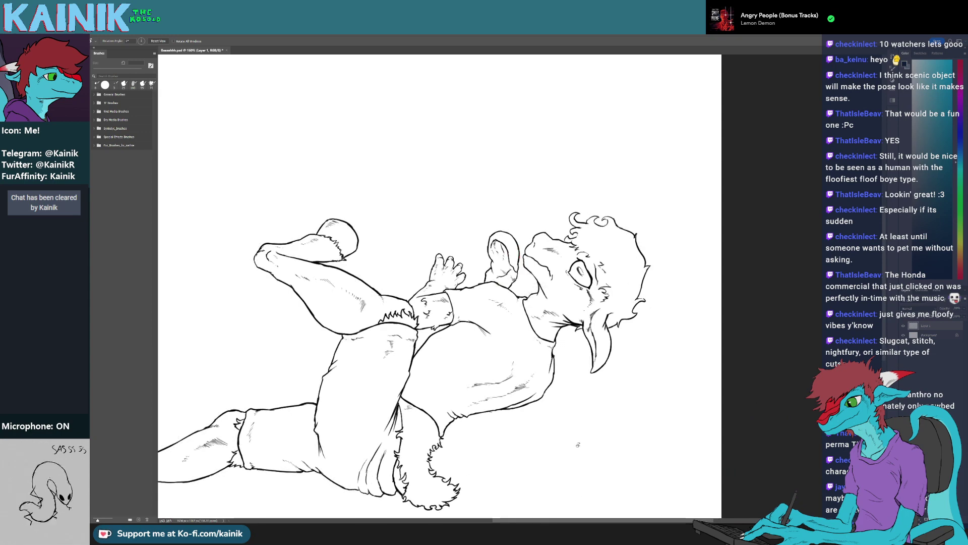
pyautogui.scroll(3, 645, 361)
pyautogui.scroll(-3, 674, 336)
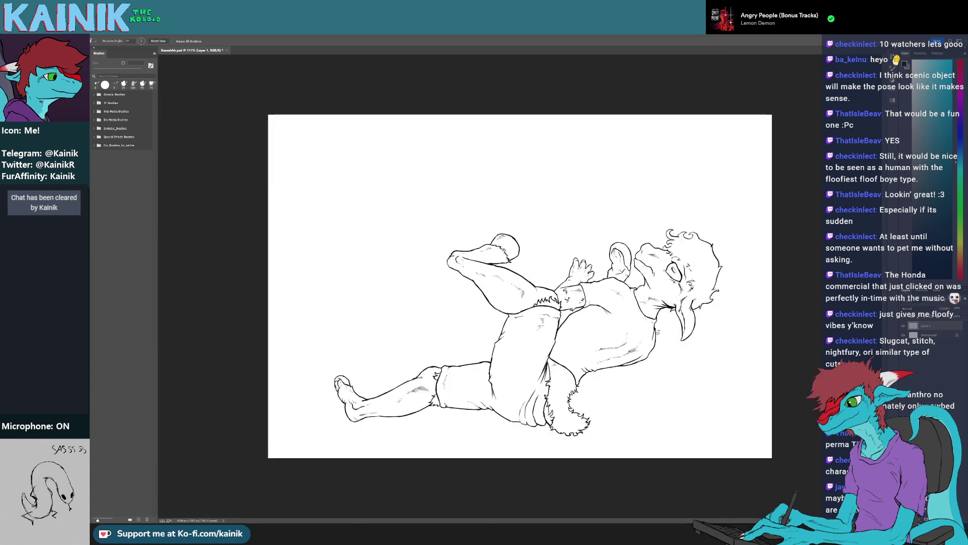
pyautogui.hotkey('ctrl', 's')
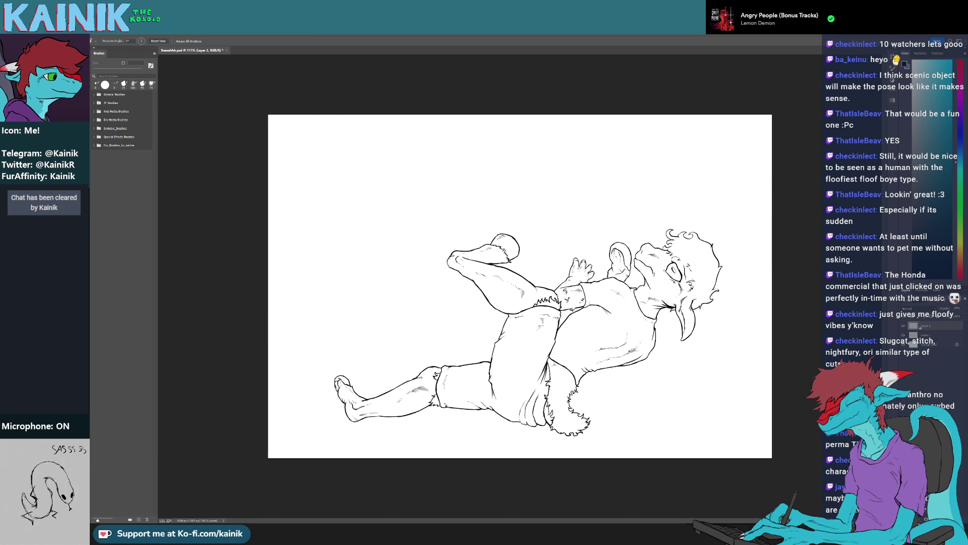
# Place the new layer beneath the line art, name the upper layer "Lineart", and check it by toggling its visibility
pyautogui.moveTo(920, 328); pyautogui.dragTo(921, 339)
pyautogui.doubleClick(922, 327)
pyautogui.write('Line')
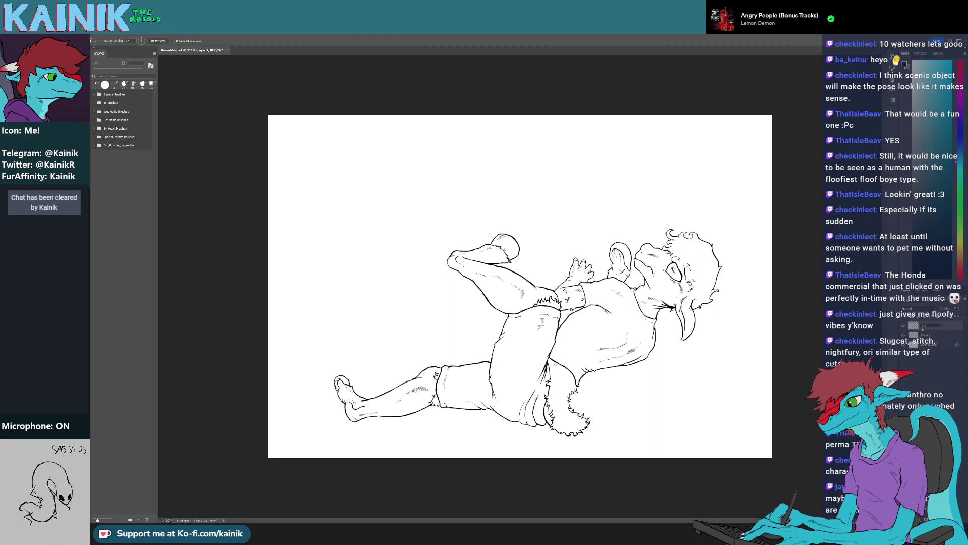
pyautogui.write('art')
pyautogui.press('Return')
pyautogui.click(903, 325)
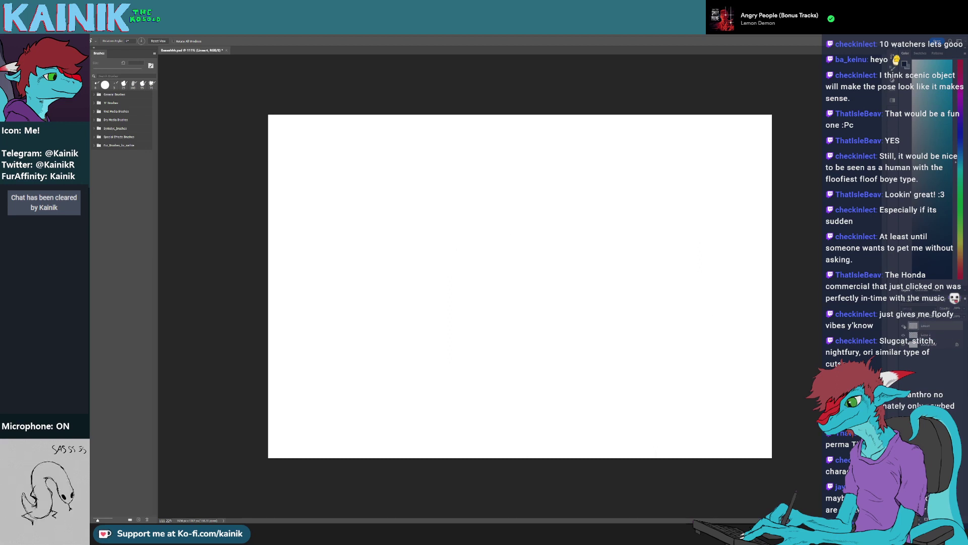
pyautogui.click(903, 325)
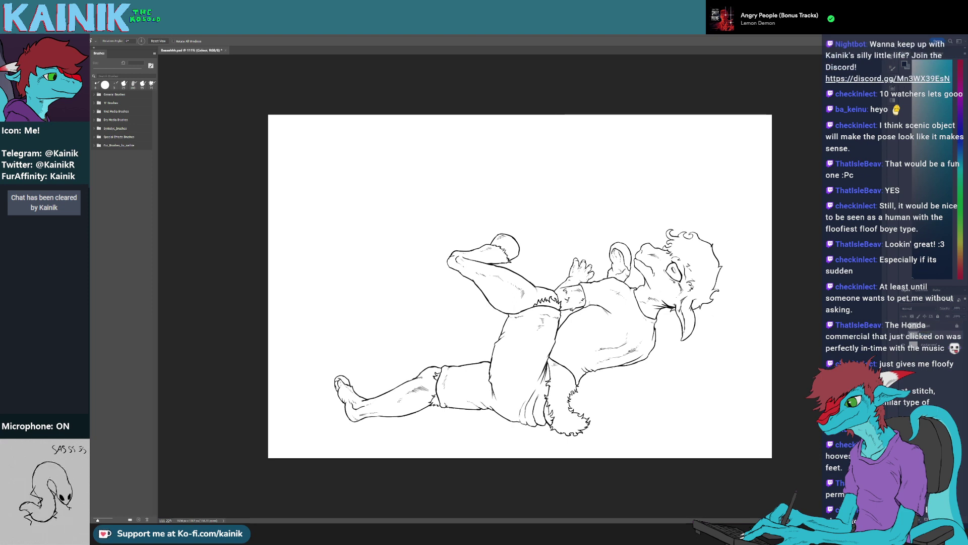
# Select the empty background on the Lineart layer with the Magic Wand, and invert the selection to cover the figure
pyautogui.hotkey('alt', ']')
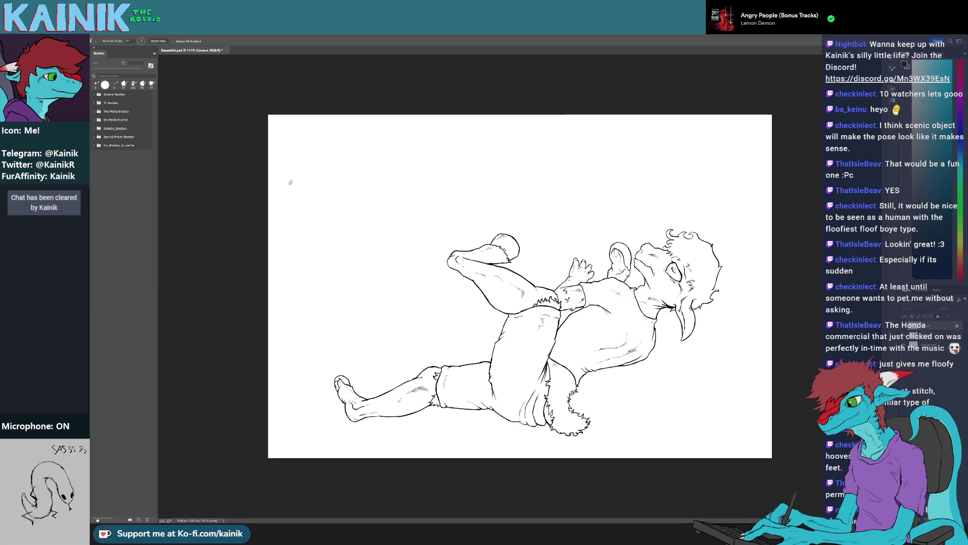
pyautogui.press('w')
pyautogui.click(393, 211)
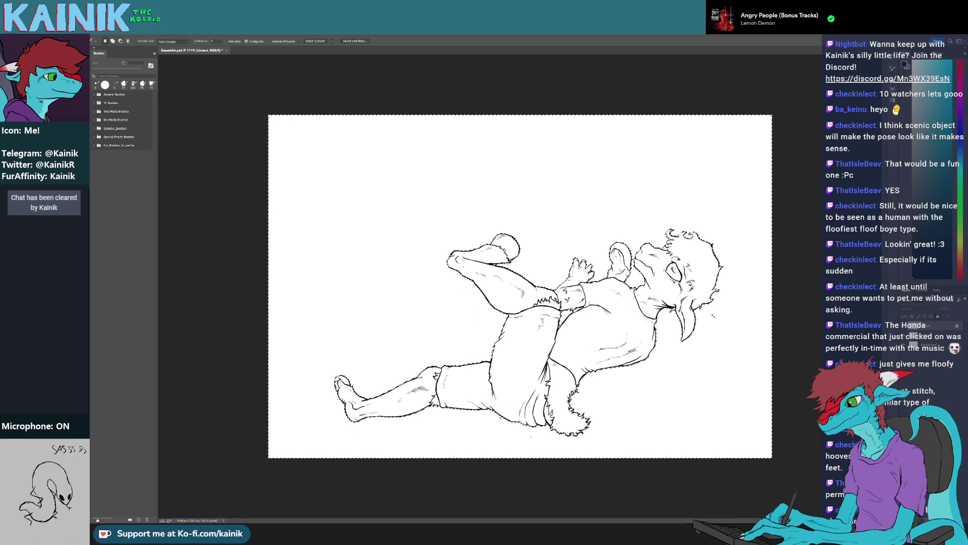
pyautogui.press('Return')
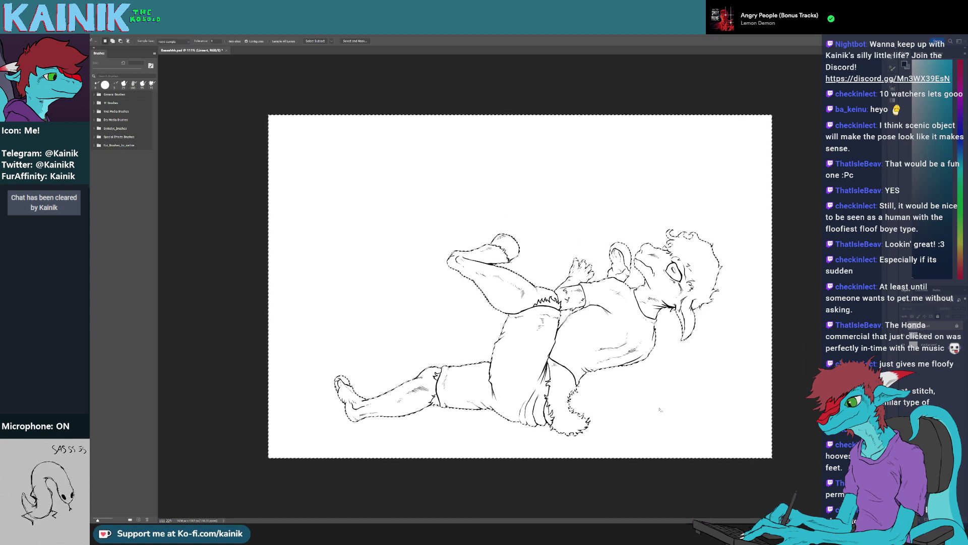
pyautogui.hotkey('ctrl', 'shift', 'i')
# Fill the selected figure with a pale blue-grey on the layer beneath the line art
pyautogui.press('g')
pyautogui.click(929, 335)
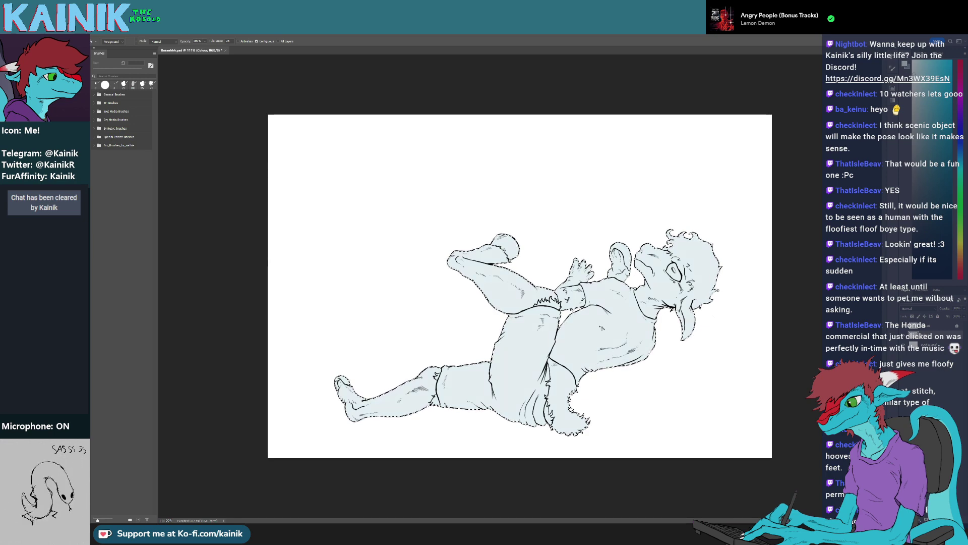
pyautogui.scroll(4, 478, 335)
pyautogui.scroll(-5, 477, 335)
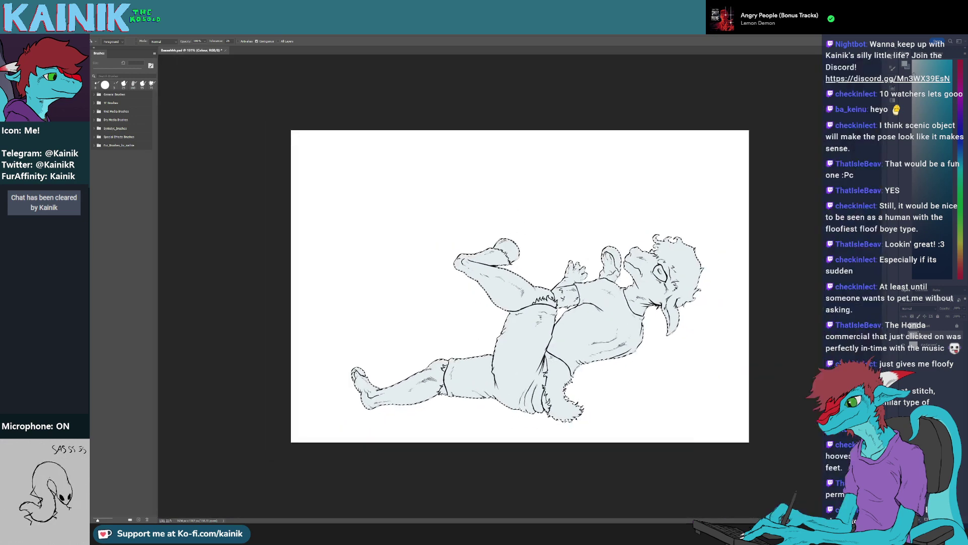
# Shift the colour's hue to a pale yellowish grey, refill the figure with it, and clear the selection
pyautogui.click(956, 244)
pyautogui.scroll(3, 518, 285)
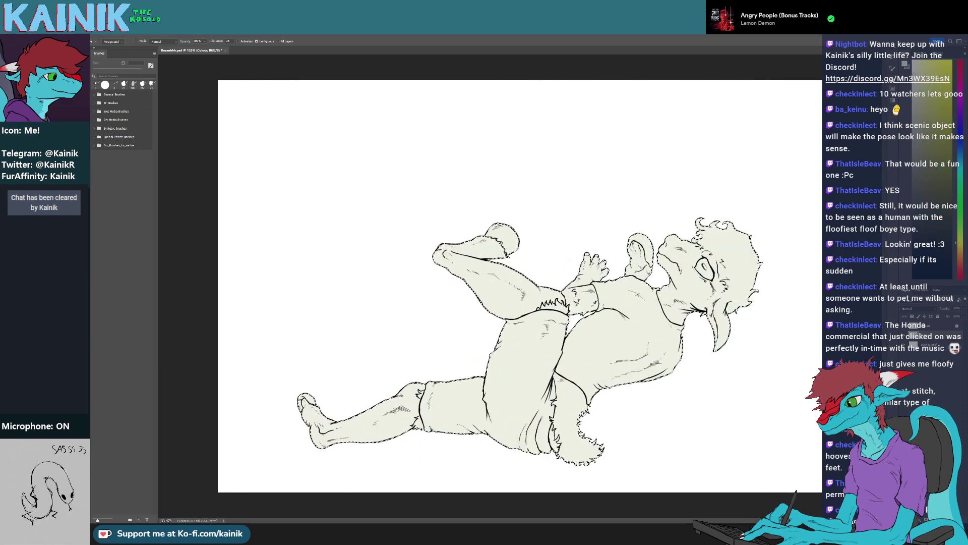
pyautogui.press('m')
pyautogui.hotkey('ctrl', 'd')
pyautogui.scroll(3, 585, 272)
pyautogui.scroll(8, 569, 291)
pyautogui.scroll(-11, 568, 291)
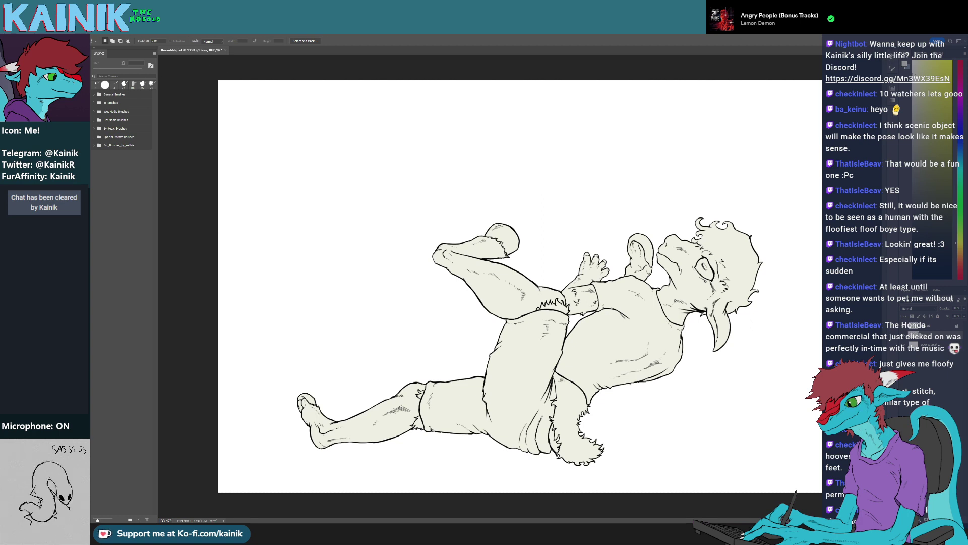
# Select both parts of the shorts on the Lineart layer with the Magic Wand
pyautogui.press('w')
pyautogui.click(938, 326)
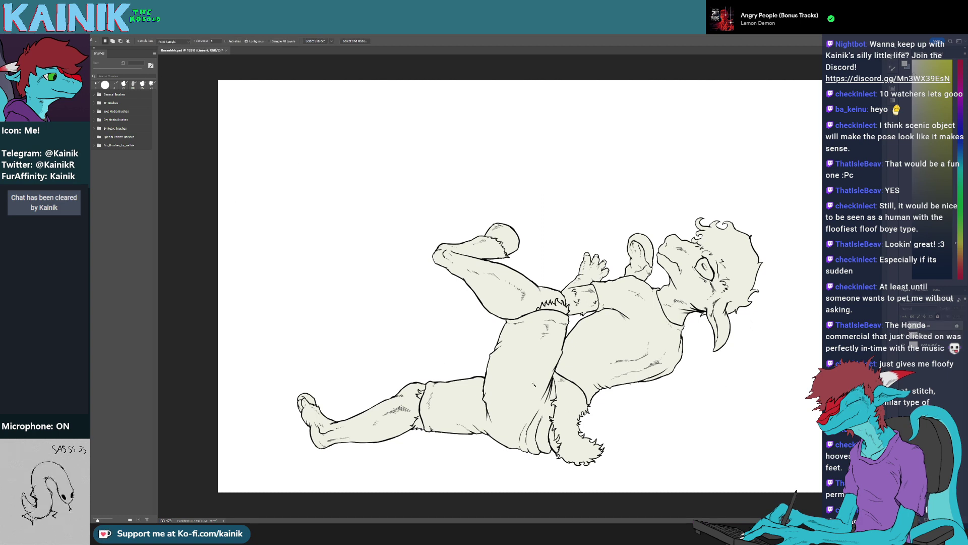
pyautogui.click(527, 378)
pyautogui.keyDown('shift'); pyautogui.click(545, 432); pyautogui.keyUp('shift')
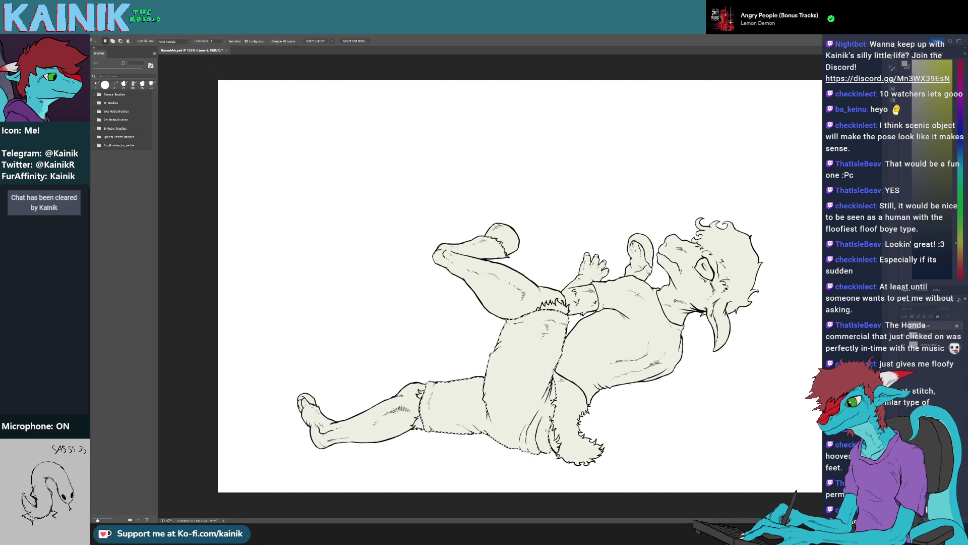
# Choose a muted medium blue and fill the selected shorts with it on the colour layer beneath the line art
pyautogui.press('g')
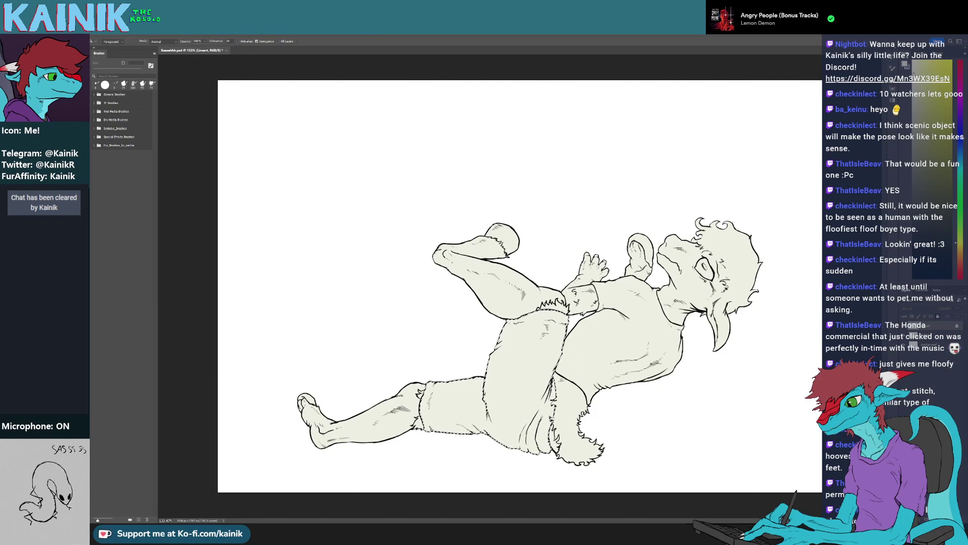
pyautogui.click(962, 139)
pyautogui.click(928, 110)
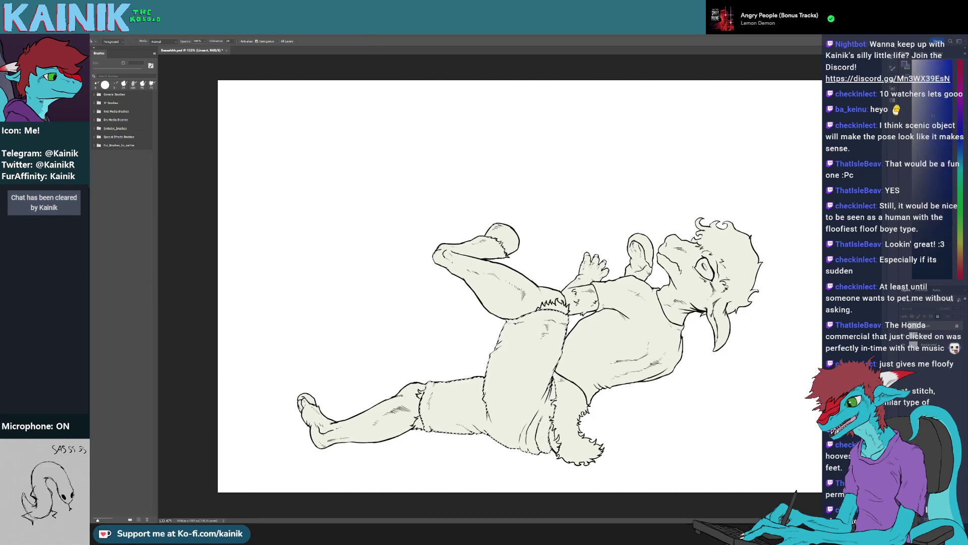
pyautogui.click(959, 254)
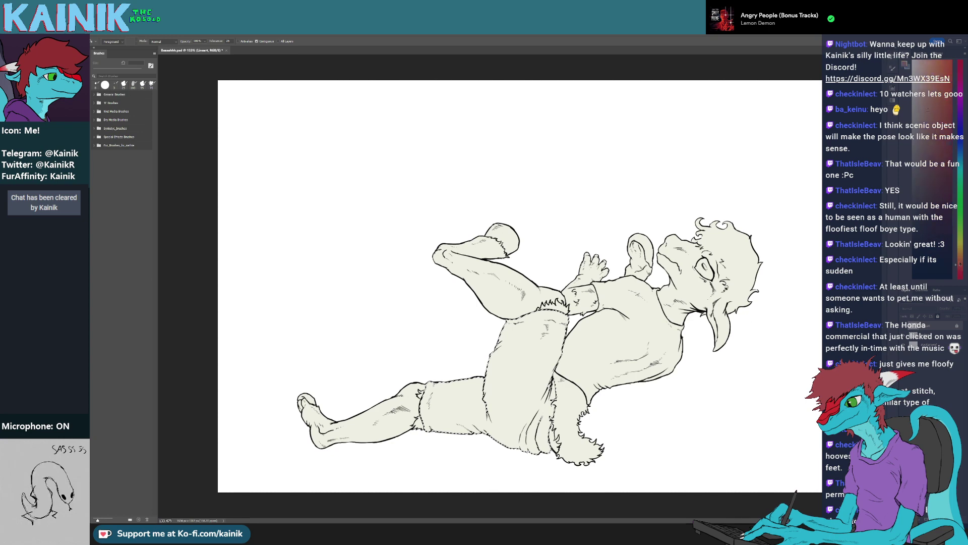
pyautogui.click(957, 142)
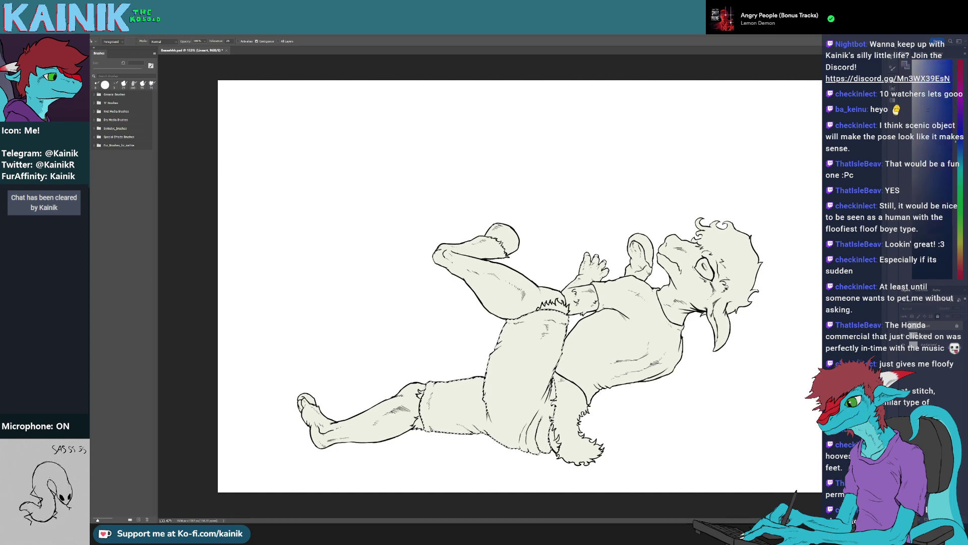
pyautogui.click(931, 335)
pyautogui.click(514, 429)
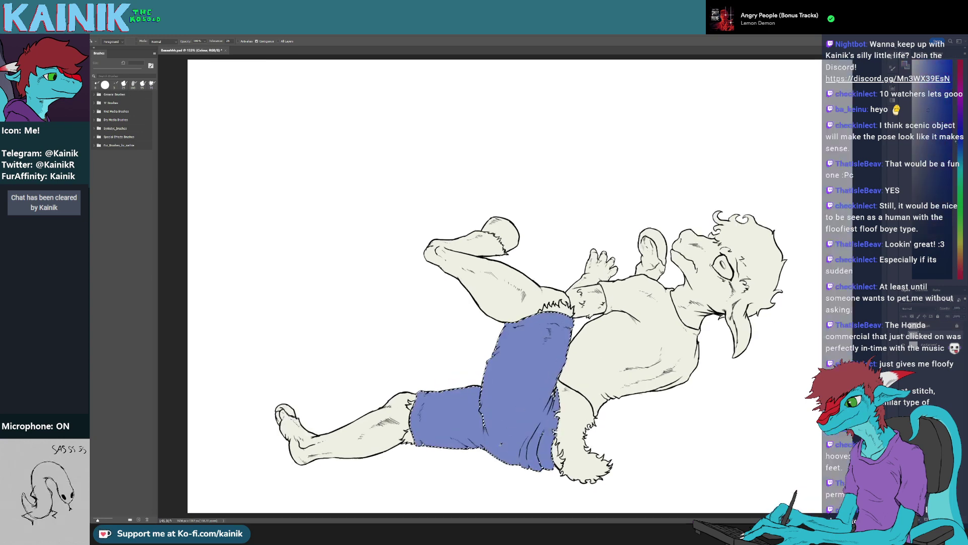
# Refill the selected shorts with a slightly lighter blue and clear the selection
pyautogui.scroll(4, 514, 430)
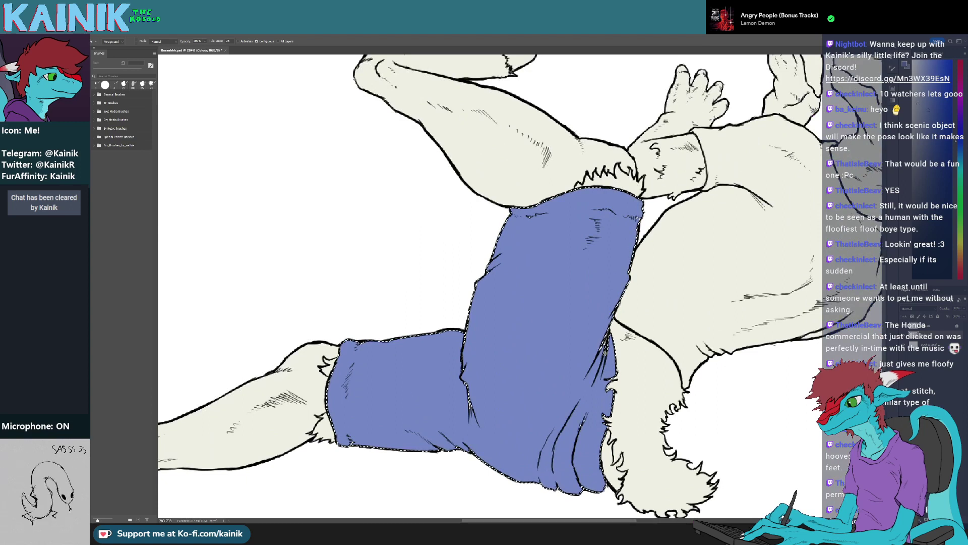
pyautogui.click(487, 330)
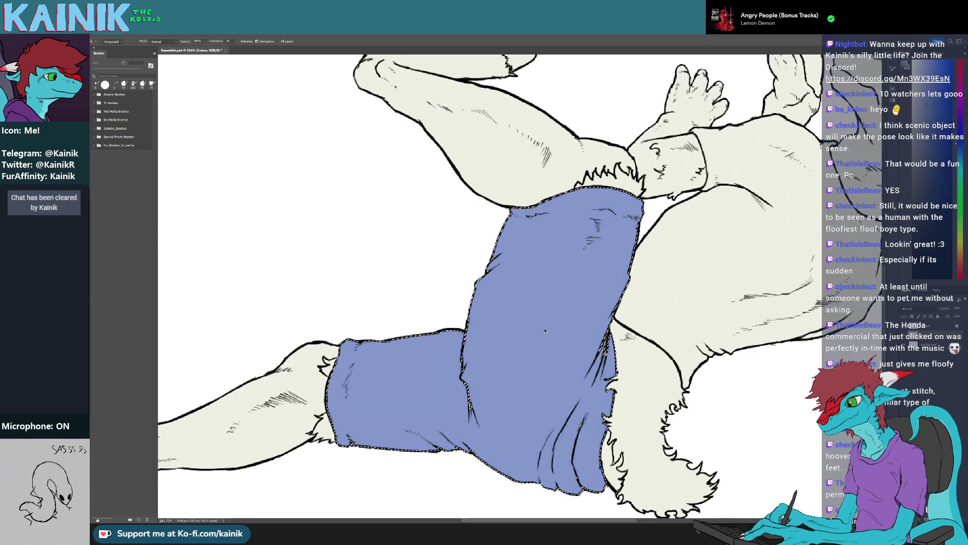
pyautogui.press('m')
pyautogui.hotkey('ctrl', 'd')
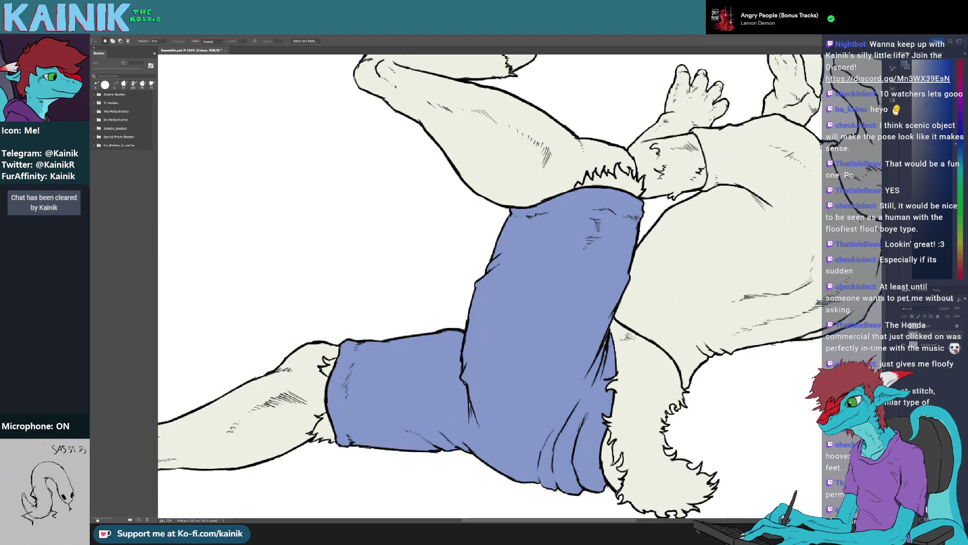
# Touch up the blue base colour along the edges of the shorts with the Brush
pyautogui.press('b')
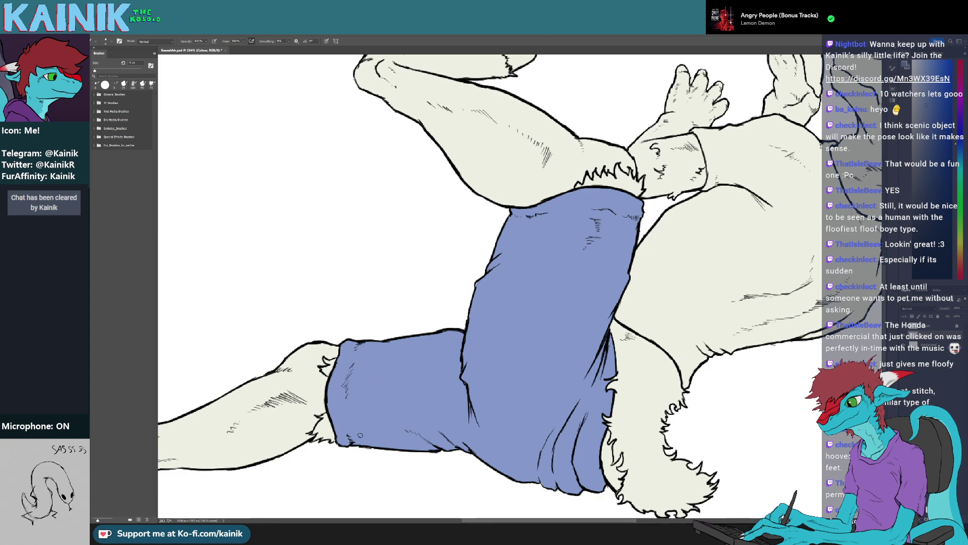
pyautogui.moveTo(575, 404)
pyautogui.mouseDown()
pyautogui.moveTo(483, 432)
pyautogui.moveTo(456, 512)
pyautogui.mouseUp()
pyautogui.hotkey('ctrl', '0')
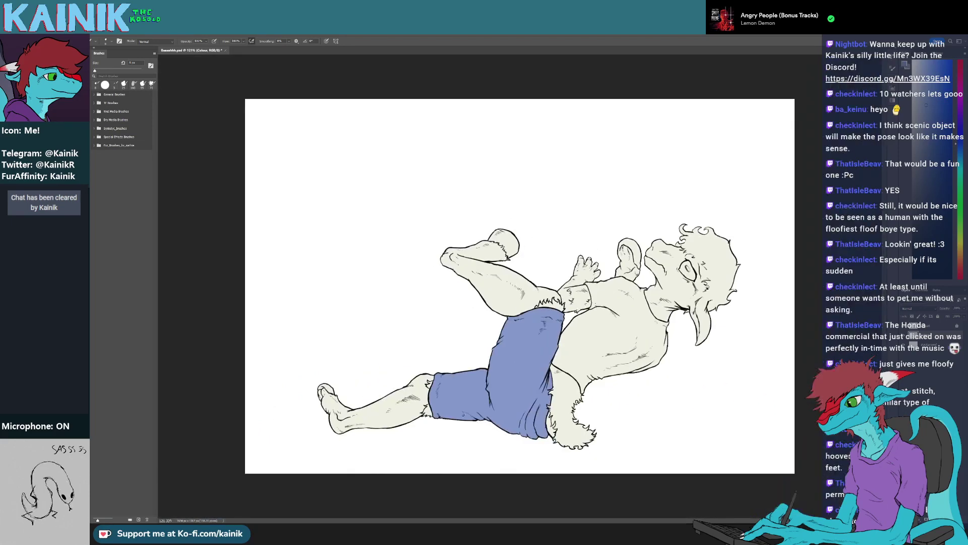
# Select the shirt area on the Lineart layer with the Magic Wand
pyautogui.press('w')
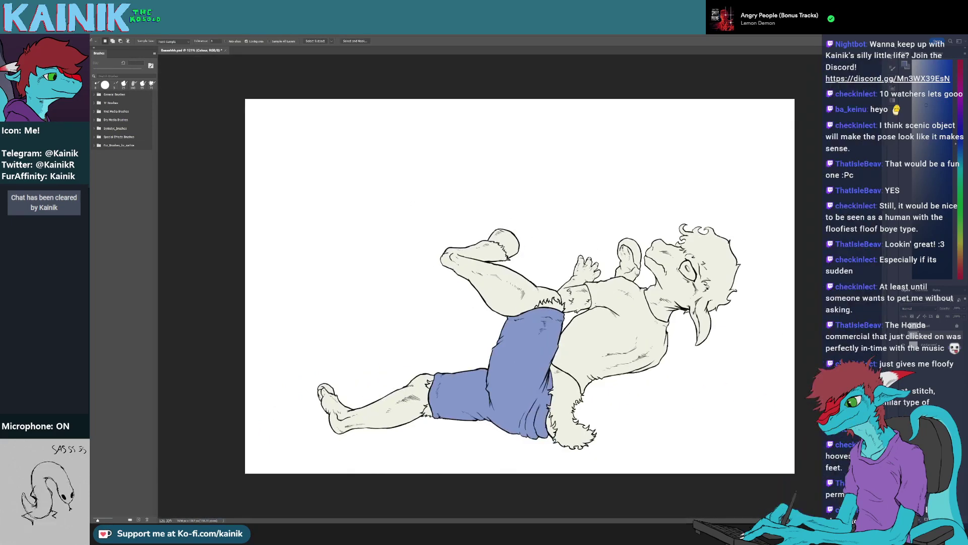
pyautogui.click(933, 325)
pyautogui.click(598, 324)
pyautogui.scroll(4, 584, 313)
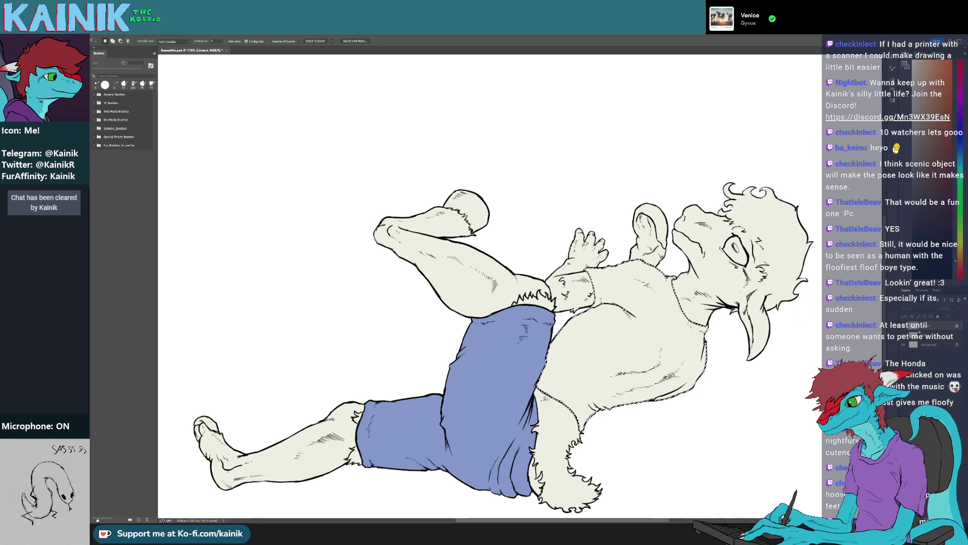
# Fill the selected shirt with a medium brown on the colour layer beneath the line art, and clear the selection
pyautogui.click(931, 335)
pyautogui.press('g')
pyautogui.click(618, 331)
pyautogui.scroll(4, 756, 301)
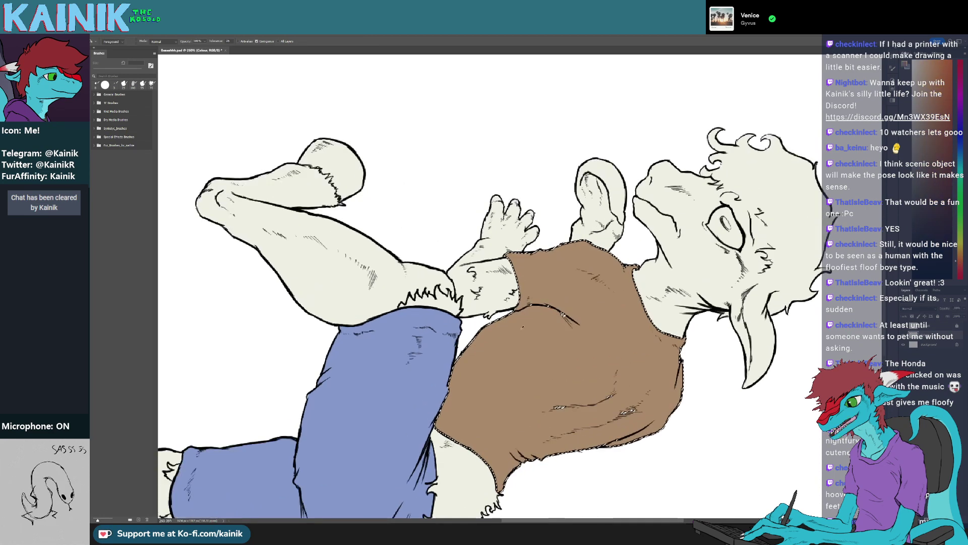
pyautogui.press('m')
pyautogui.hotkey('ctrl', 'd')
# Touch up the brown base colour along the shirt's folds, sleeve, collar and hem with the Brush
pyautogui.scroll(2, 576, 379)
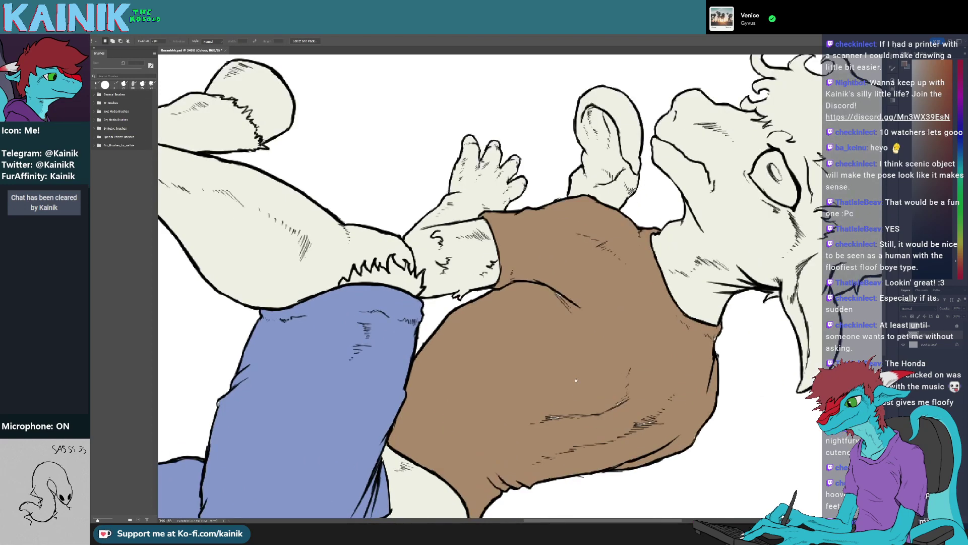
pyautogui.moveTo(576, 379); pyautogui.dragTo(567, 327)
pyautogui.press('b')
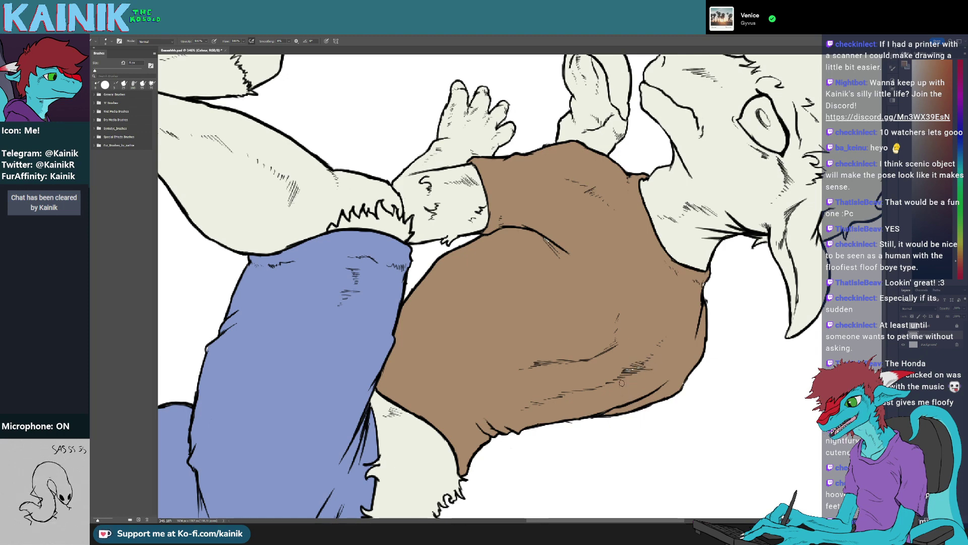
pyautogui.moveTo(640, 366)
pyautogui.mouseDown()
pyautogui.moveTo(619, 372)
pyautogui.moveTo(669, 347)
pyautogui.moveTo(669, 394)
pyautogui.mouseUp()
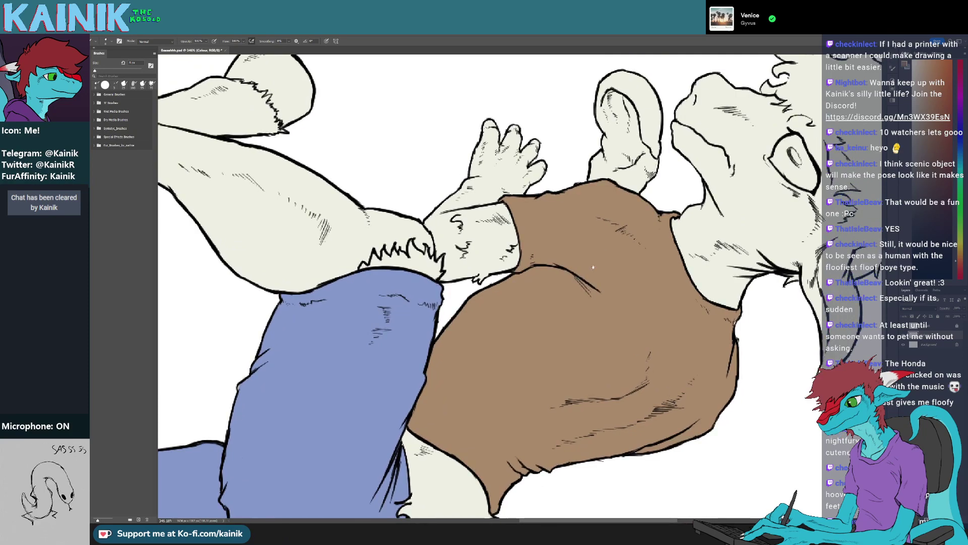
pyautogui.moveTo(595, 267); pyautogui.dragTo(552, 342)
pyautogui.moveTo(530, 306); pyautogui.dragTo(551, 298)
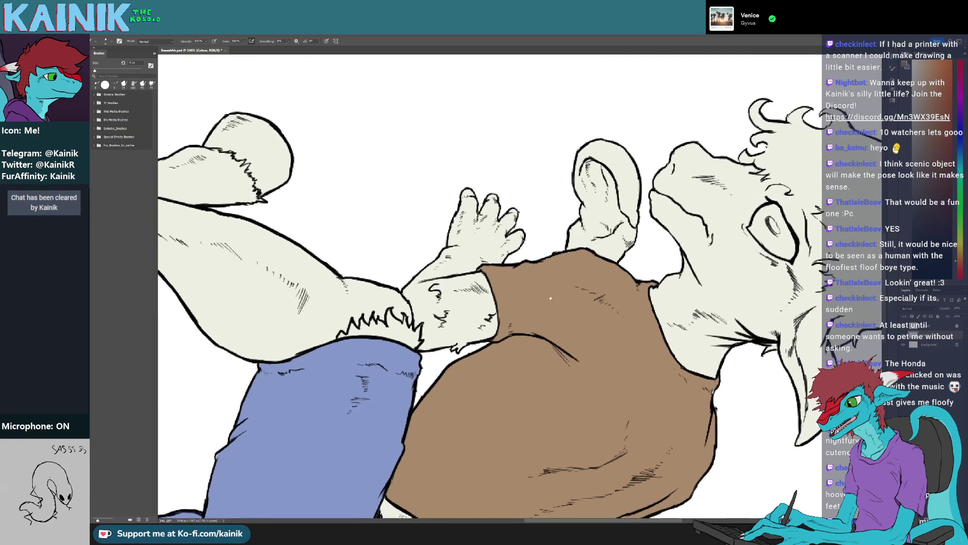
pyautogui.moveTo(498, 342); pyautogui.dragTo(498, 335)
pyautogui.moveTo(577, 327); pyautogui.dragTo(496, 297)
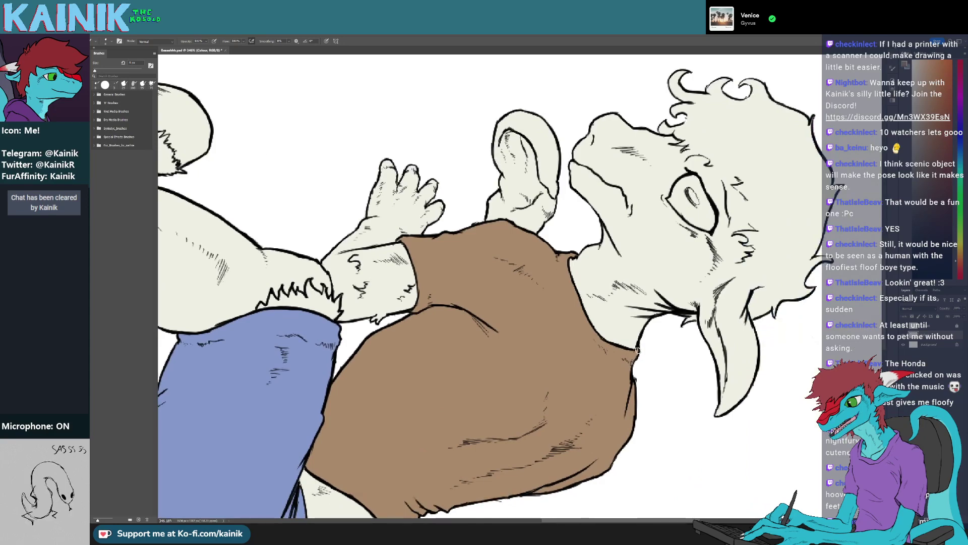
pyautogui.moveTo(613, 345); pyautogui.dragTo(654, 425)
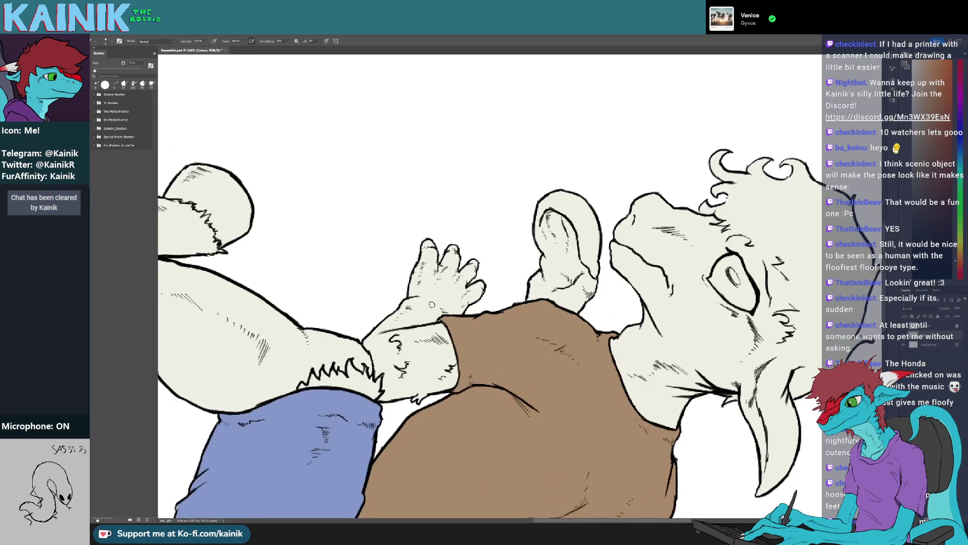
pyautogui.moveTo(484, 312); pyautogui.dragTo(440, 325)
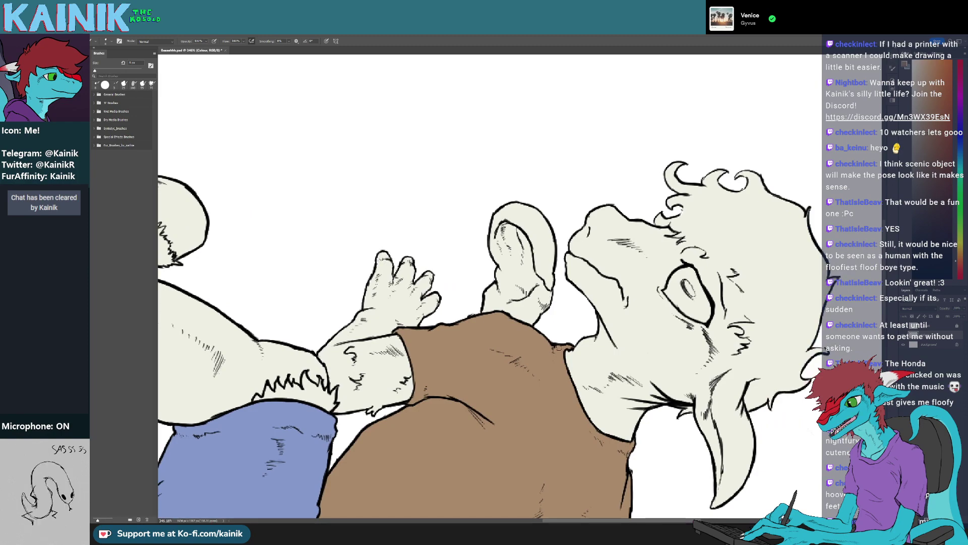
pyautogui.moveTo(486, 384)
pyautogui.mouseDown()
pyautogui.moveTo(546, 229)
pyautogui.moveTo(542, 188)
pyautogui.mouseUp()
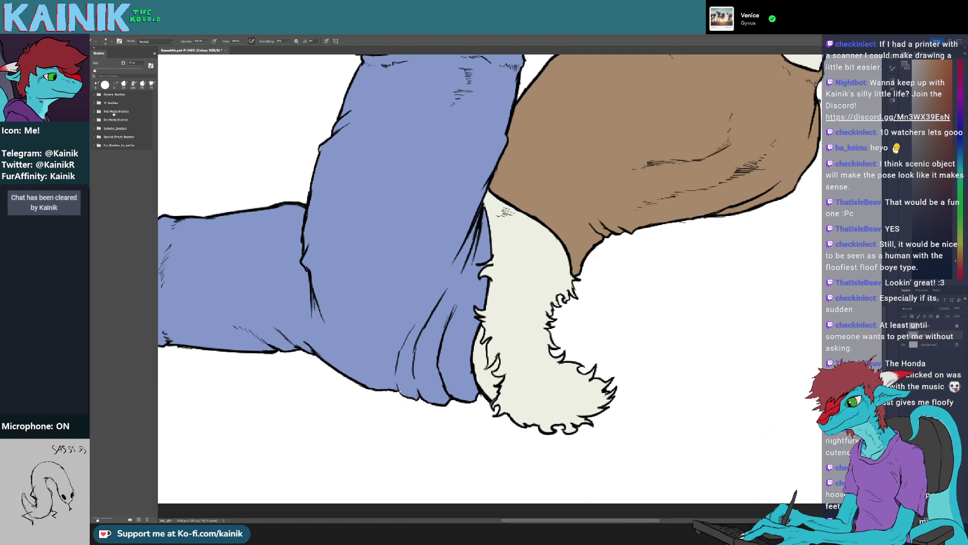
pyautogui.press('w')
pyautogui.scroll(-4, 512, 423)
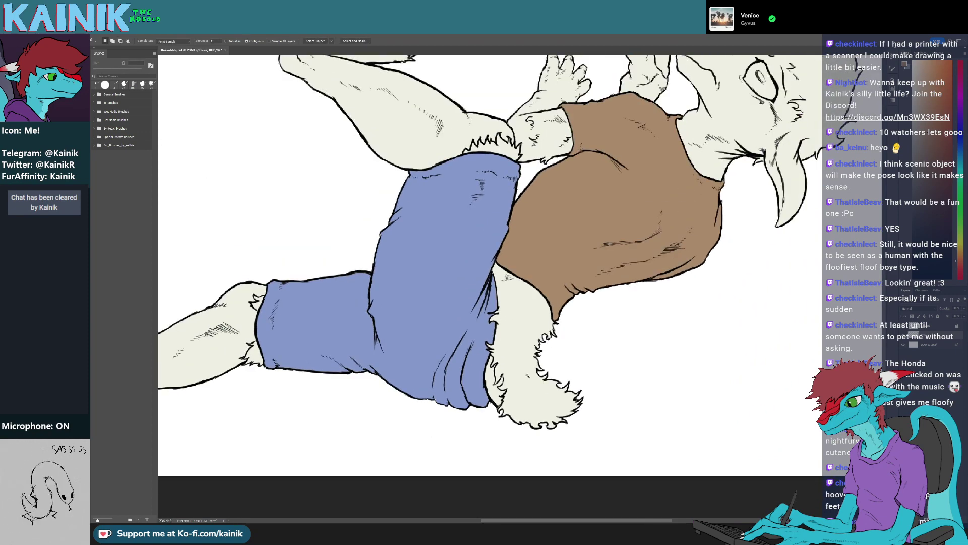
pyautogui.scroll(-2, 528, 376)
pyautogui.moveTo(556, 269); pyautogui.dragTo(562, 391)
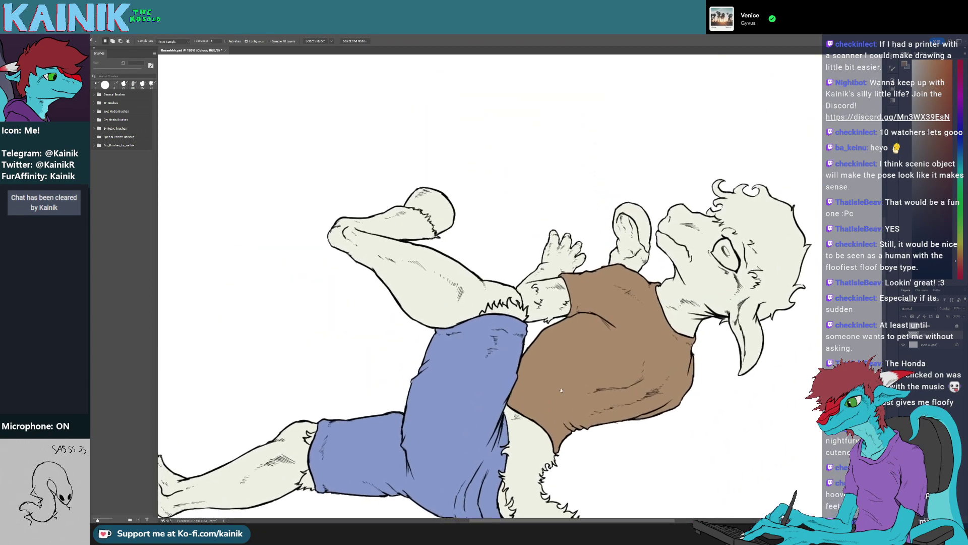
pyautogui.scroll(2, 561, 390)
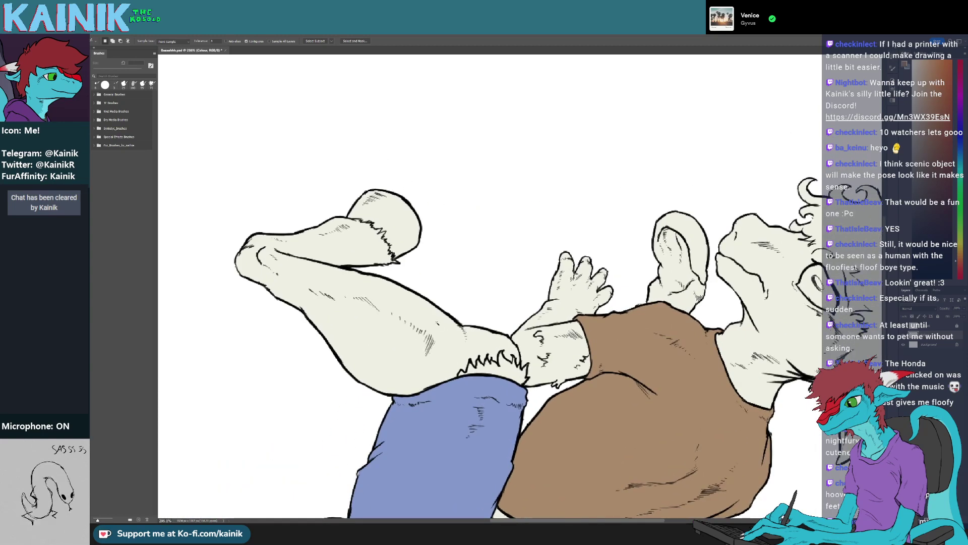
pyautogui.click(438, 324)
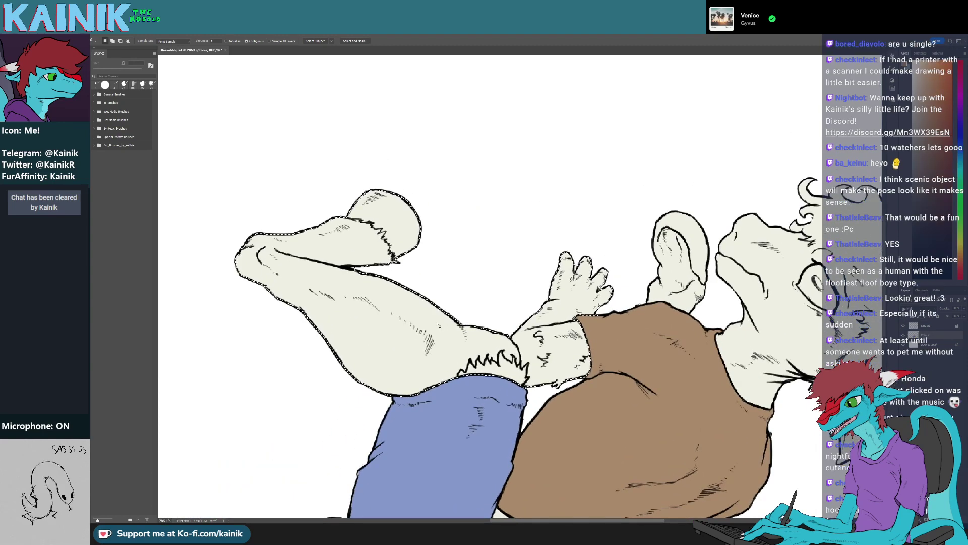
pyautogui.scroll(-3, 506, 337)
pyautogui.scroll(-3, 506, 337)
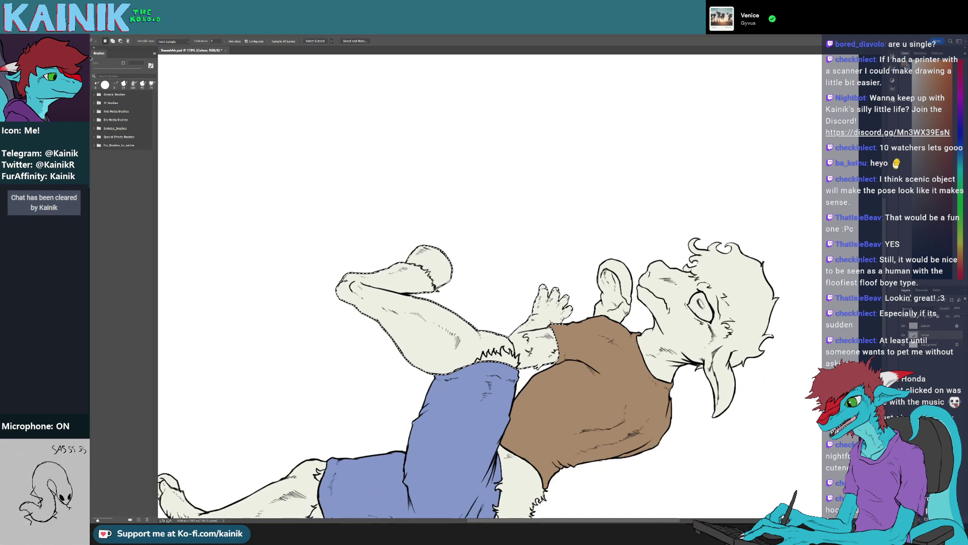
pyautogui.press('m')
pyautogui.click(244, 138)
# Select the hoof of the raised foot and the toe hoof of the outstretched foot on the Lineart layer with the Magic Wand
pyautogui.scroll(2, 588, 340)
pyautogui.scroll(2, 588, 341)
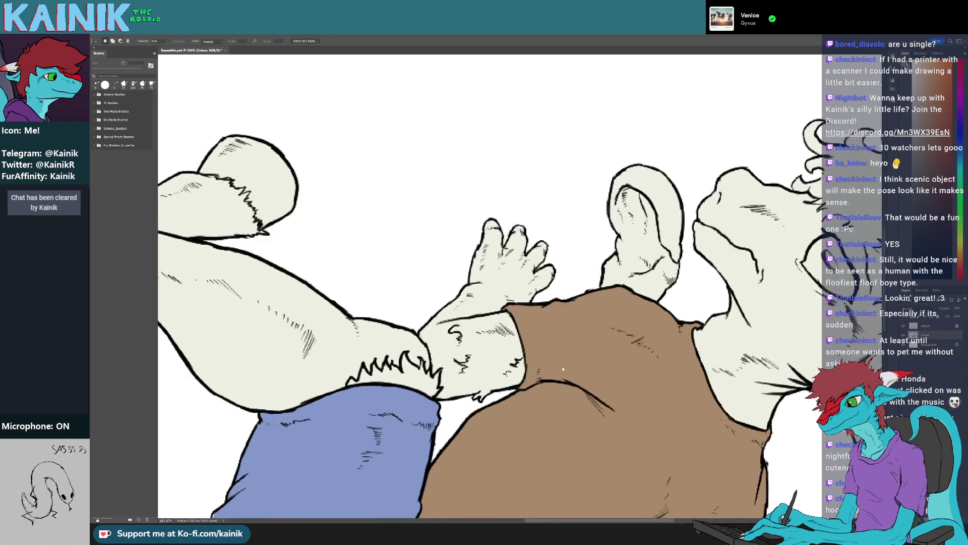
pyautogui.scroll(1, 573, 345)
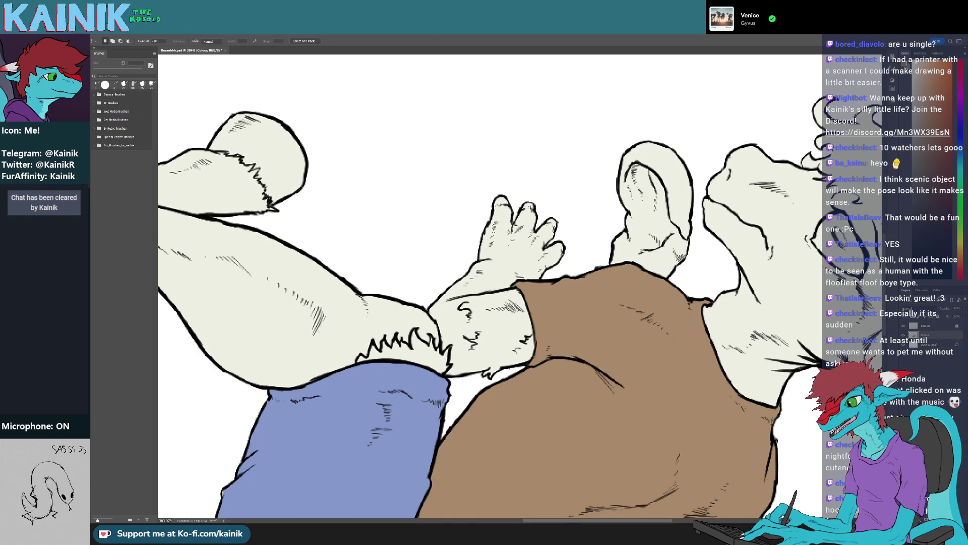
pyautogui.scroll(-11, 638, 303)
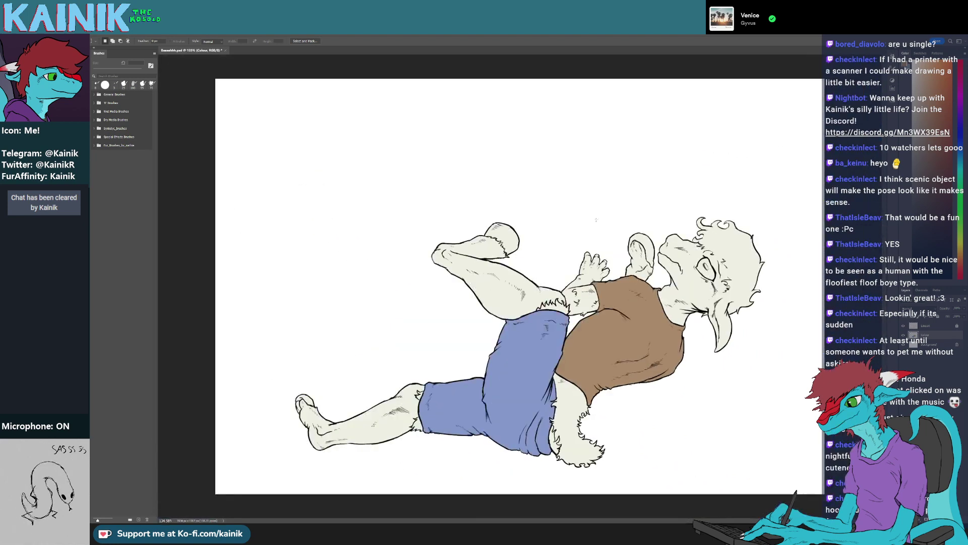
pyautogui.scroll(4, 639, 303)
pyautogui.scroll(3, 706, 151)
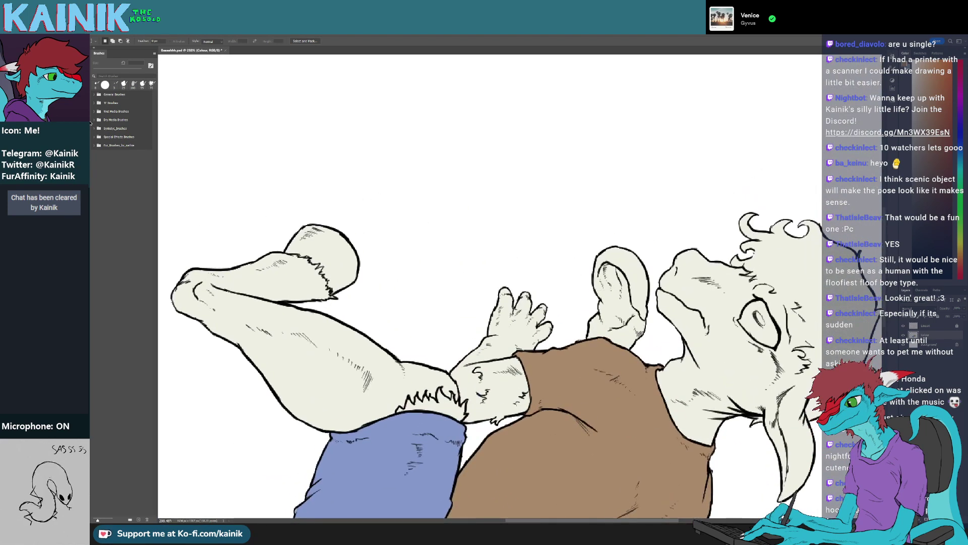
pyautogui.press('w')
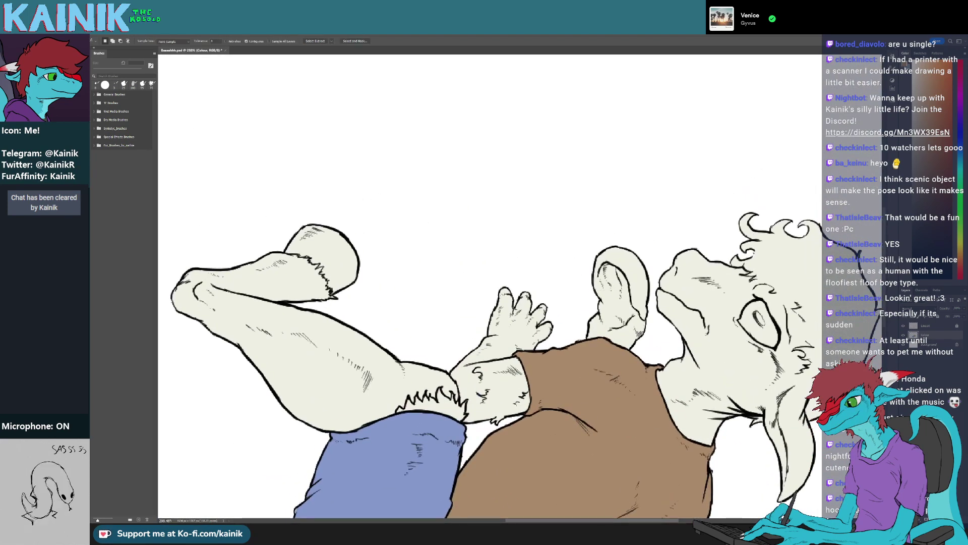
pyautogui.click(926, 325)
pyautogui.click(621, 306)
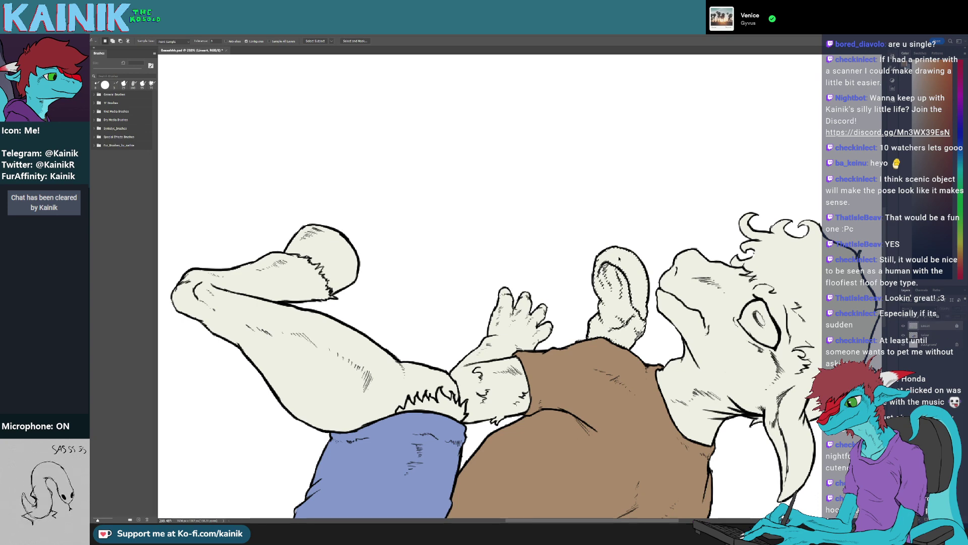
pyautogui.click(322, 252)
pyautogui.moveTo(411, 287); pyautogui.dragTo(721, 31)
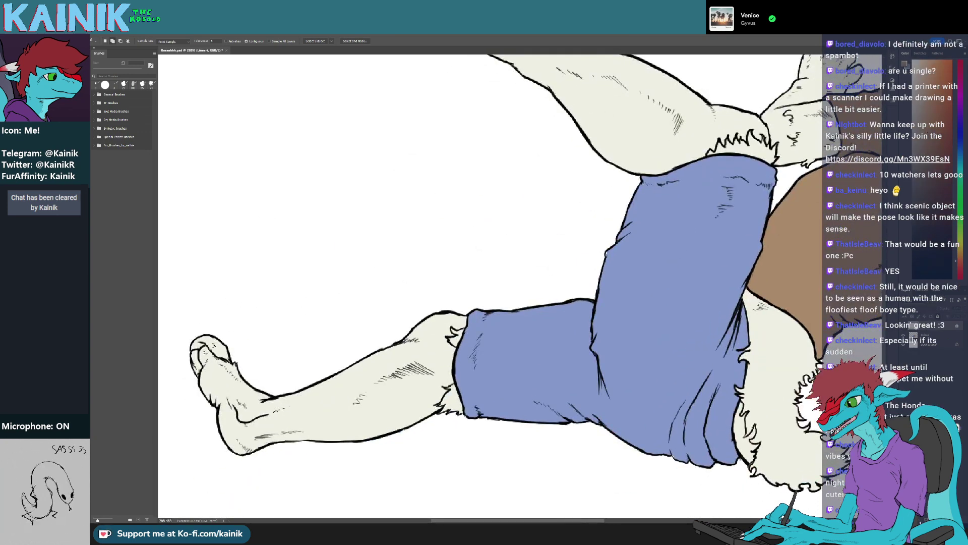
pyautogui.keyDown('shift'); pyautogui.click(214, 347); pyautogui.keyUp('shift')
pyautogui.scroll(-4, 303, 381)
pyautogui.moveTo(446, 288); pyautogui.dragTo(452, 310)
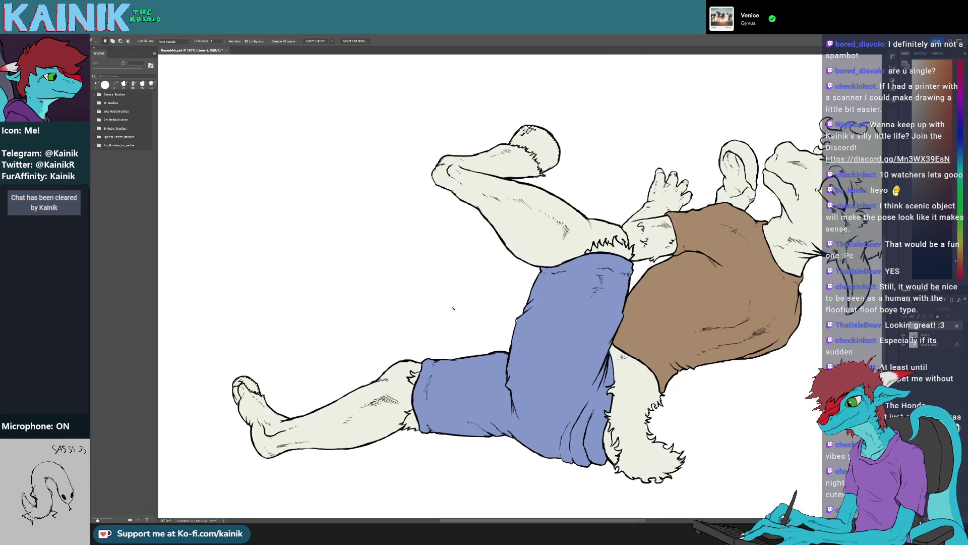
pyautogui.click(453, 307)
# Fill the selected foot hooves with dark grey on the colour layer beneath the line art, and clear the selection
pyautogui.press('g')
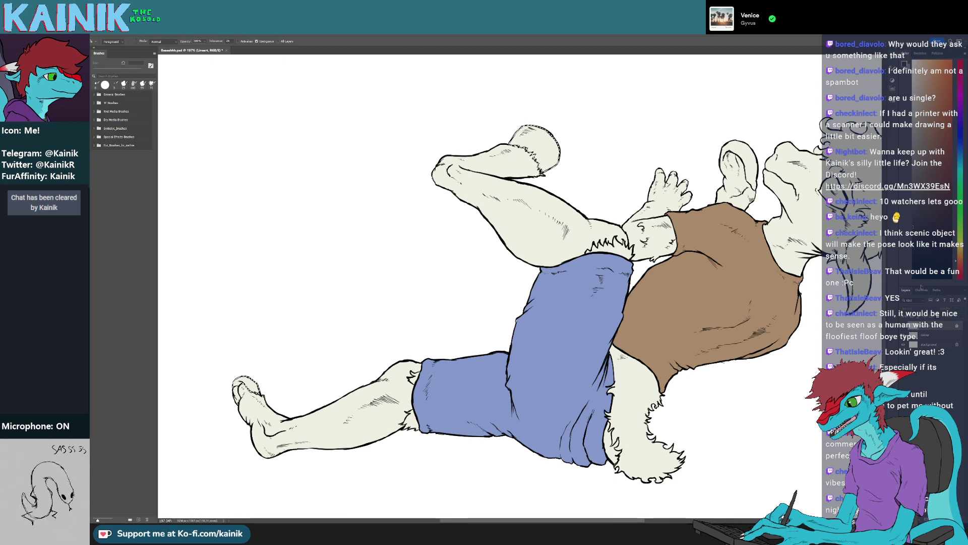
pyautogui.click(933, 337)
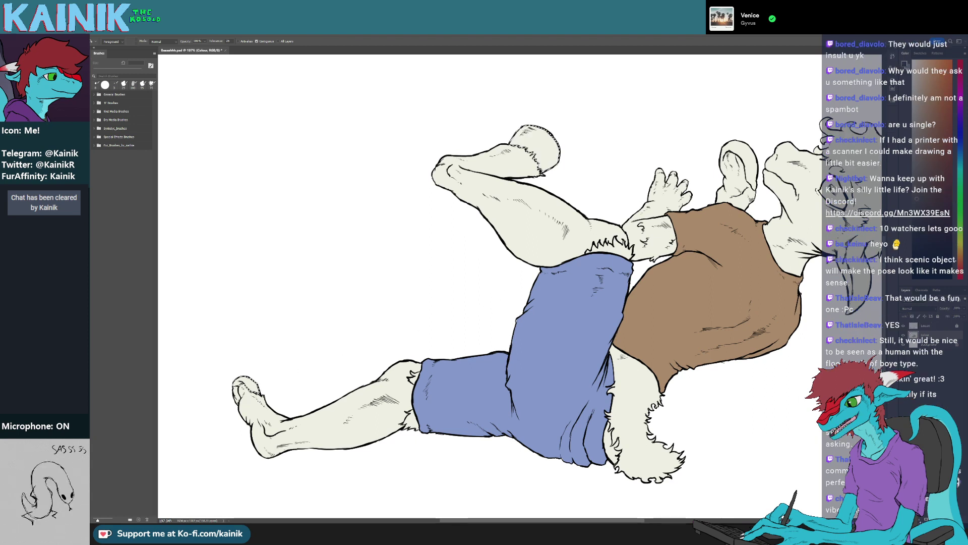
pyautogui.click(539, 149)
pyautogui.hotkey('alt', 'BackSpace')
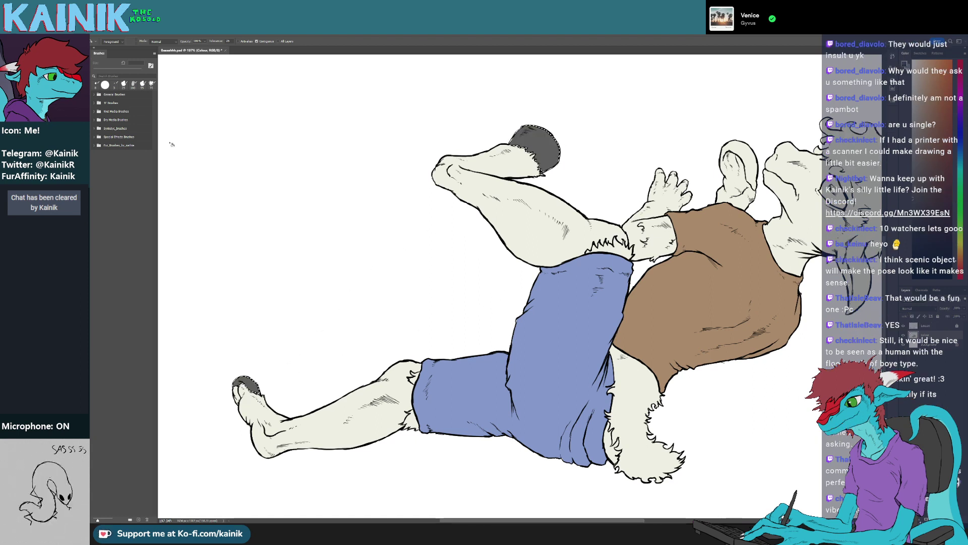
pyautogui.press('m')
pyautogui.click(554, 114)
pyautogui.scroll(10, 555, 114)
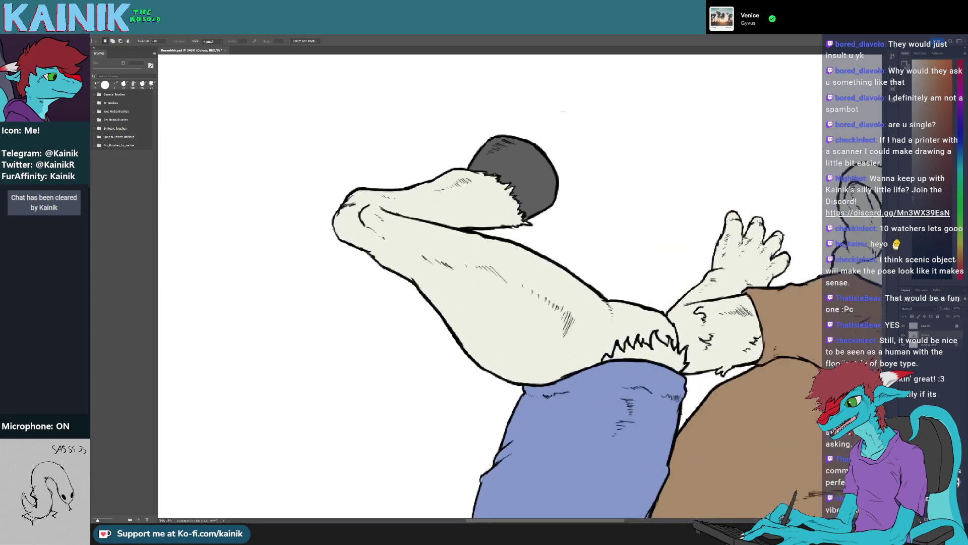
# Touch up the dark grey base colour along the edges of both foot hooves with the Brush
pyautogui.press('b')
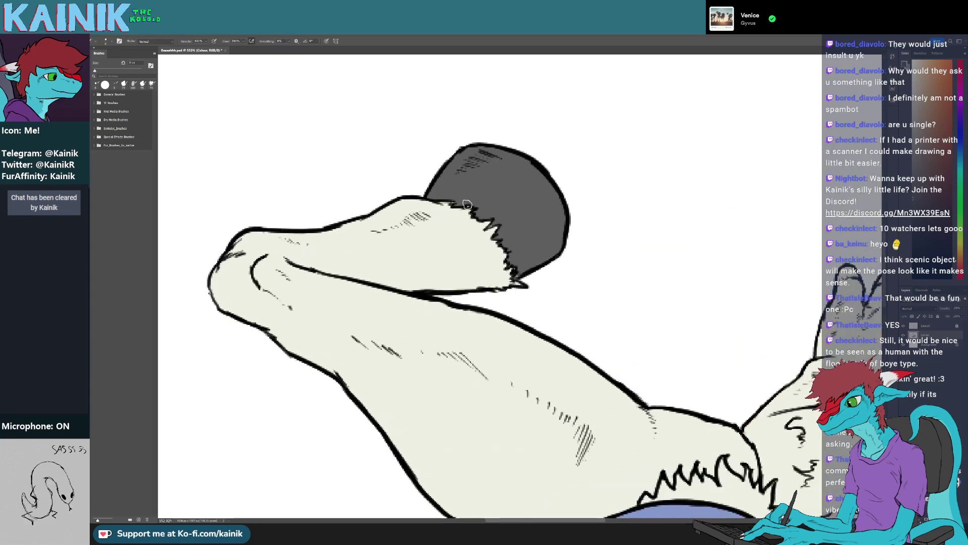
pyautogui.moveTo(241, 430); pyautogui.dragTo(525, 255)
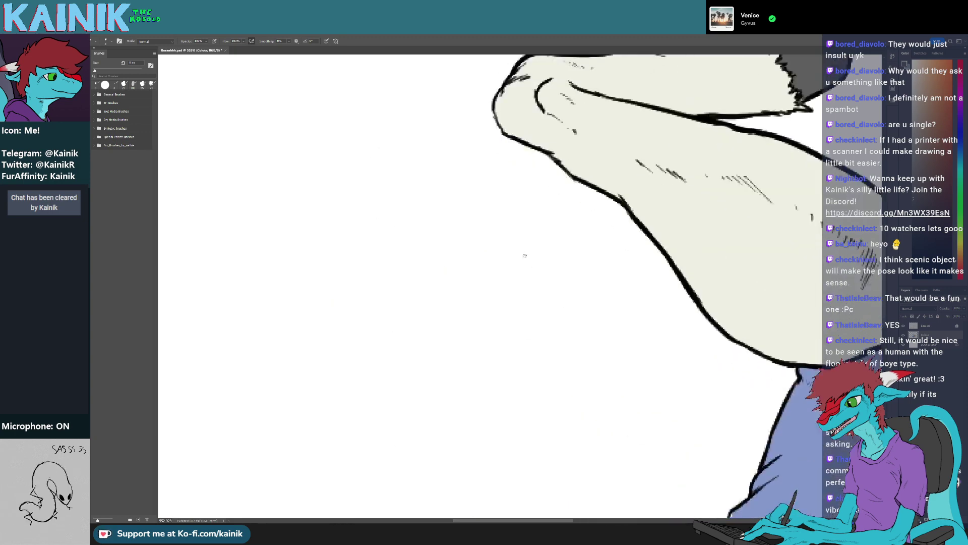
pyautogui.moveTo(217, 484); pyautogui.dragTo(465, 260)
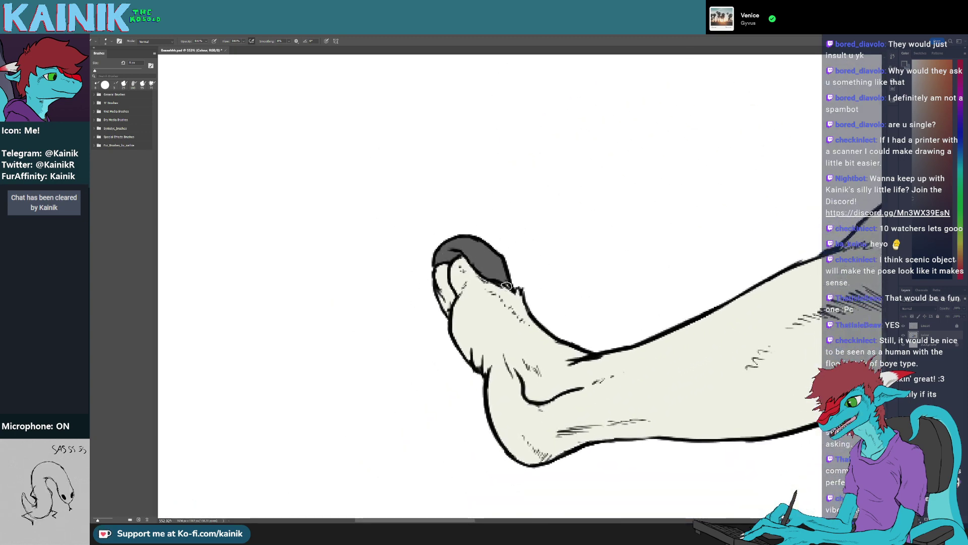
# Paint the eyeball a very pale off-white with the Brush on the colour layer
pyautogui.moveTo(666, 201); pyautogui.dragTo(267, 307)
pyautogui.moveTo(714, 176); pyautogui.dragTo(403, 305)
pyautogui.moveTo(658, 160); pyautogui.dragTo(404, 324)
pyautogui.moveTo(698, 119); pyautogui.dragTo(389, 283)
pyautogui.moveTo(650, 242); pyautogui.dragTo(429, 245)
pyautogui.moveTo(631, 241); pyautogui.dragTo(548, 249)
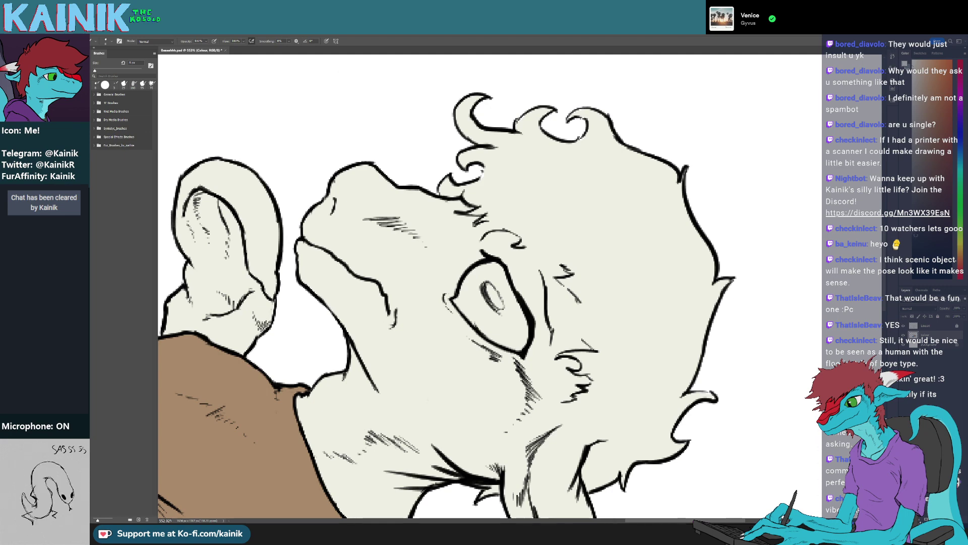
pyautogui.moveTo(469, 299); pyautogui.dragTo(474, 294)
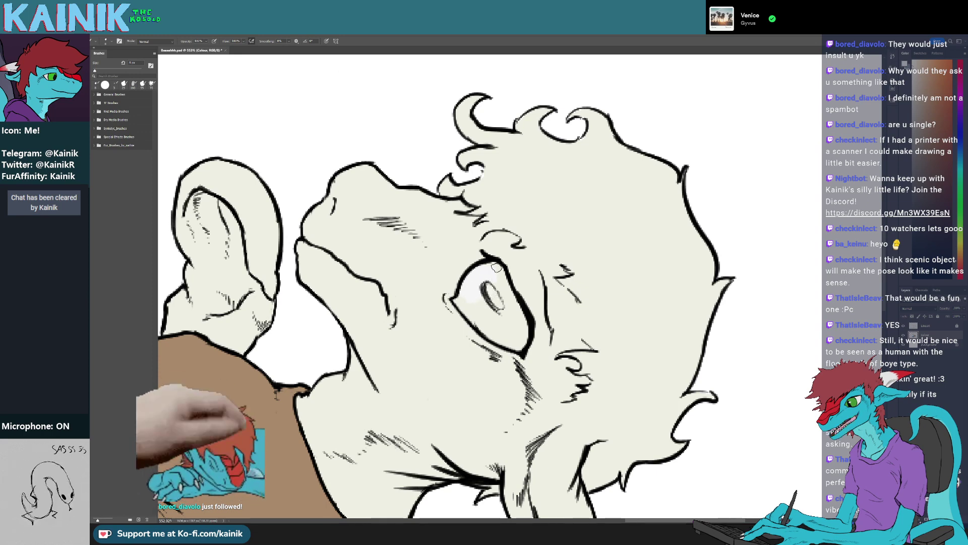
pyautogui.moveTo(501, 284)
pyautogui.mouseDown()
pyautogui.moveTo(488, 319)
pyautogui.moveTo(460, 300)
pyautogui.mouseUp()
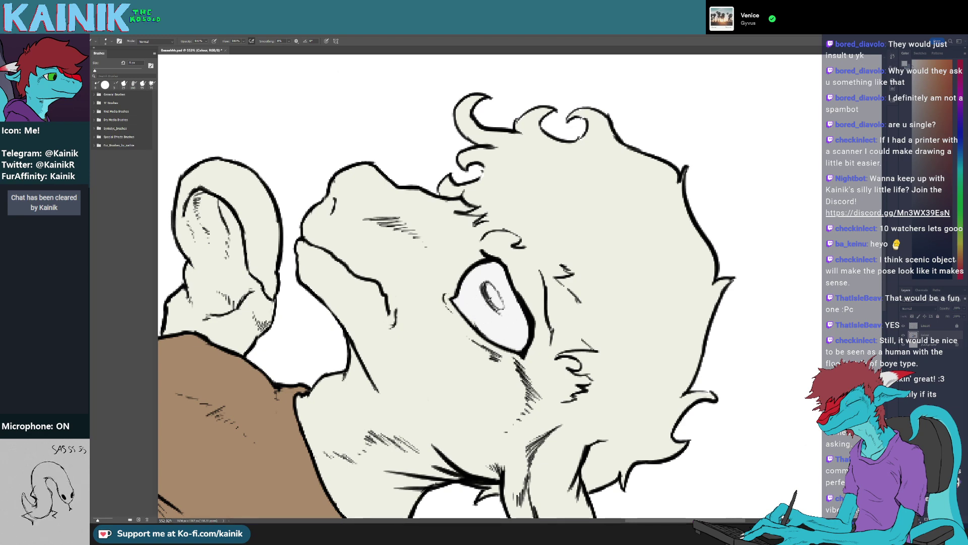
# Paint the hoof on the hand near the face in the foot hooves' dark grey with the Brush
pyautogui.scroll(-6, 727, 274)
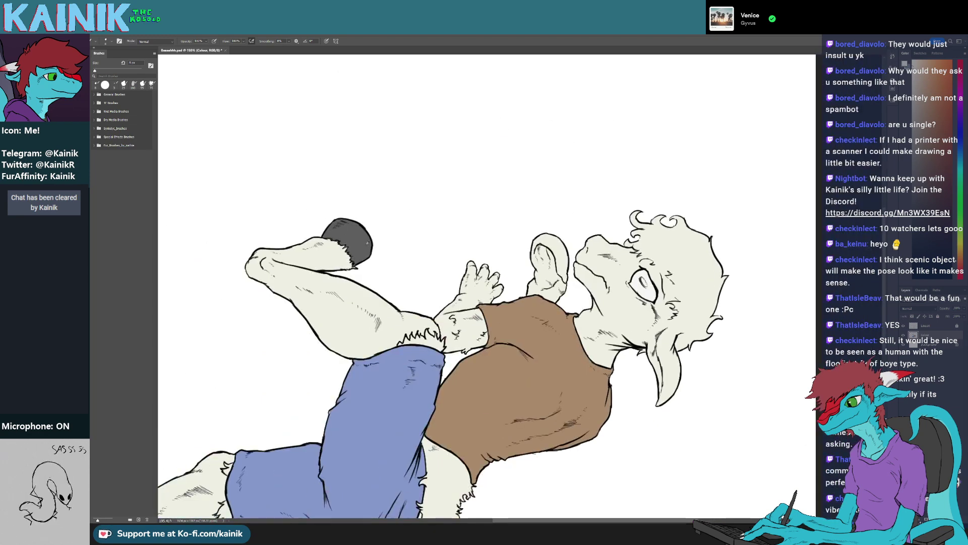
pyautogui.scroll(4, 545, 240)
pyautogui.moveTo(453, 277); pyautogui.dragTo(562, 235)
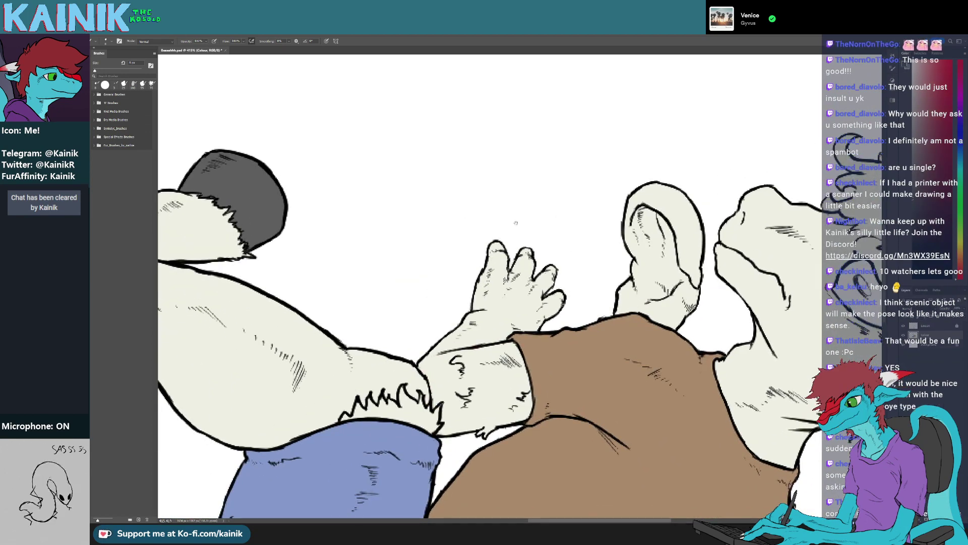
pyautogui.hscroll(3, 456, 249)
pyautogui.scroll(1, 456, 249)
pyautogui.moveTo(463, 250)
pyautogui.mouseDown()
pyautogui.moveTo(461, 258)
pyautogui.moveTo(472, 225)
pyautogui.moveTo(465, 369)
pyautogui.mouseUp()
pyautogui.press('r')
pyautogui.press('b')
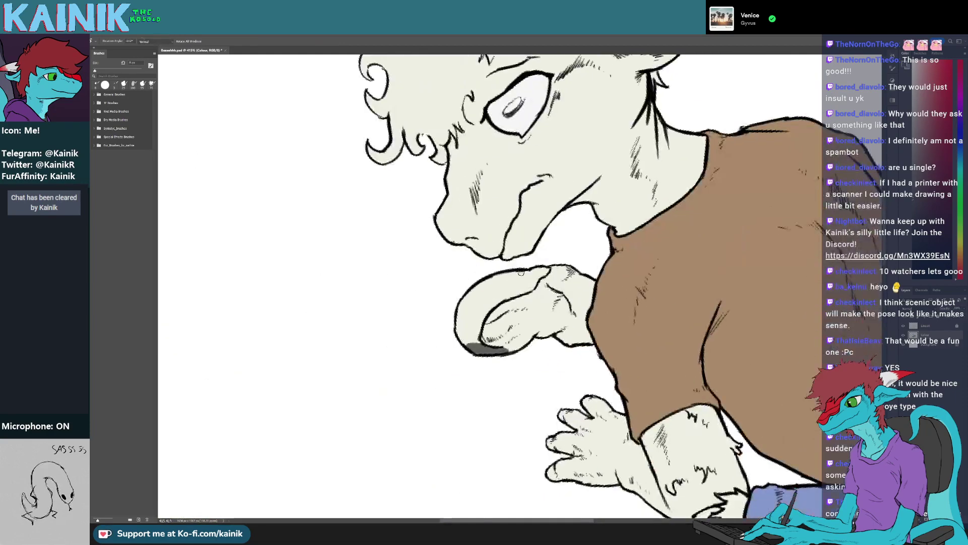
pyautogui.moveTo(530, 272)
pyautogui.mouseDown()
pyautogui.moveTo(517, 278)
pyautogui.moveTo(549, 270)
pyautogui.moveTo(449, 304)
pyautogui.moveTo(484, 290)
pyautogui.moveTo(502, 307)
pyautogui.moveTo(477, 316)
pyautogui.moveTo(528, 288)
pyautogui.moveTo(509, 289)
pyautogui.moveTo(499, 259)
pyautogui.mouseUp()
pyautogui.press('e')
pyautogui.press('b')
pyautogui.press('r')
pyautogui.moveTo(444, 285)
pyautogui.mouseDown()
pyautogui.moveTo(459, 257)
pyautogui.moveTo(448, 284)
pyautogui.moveTo(469, 283)
pyautogui.moveTo(464, 278)
pyautogui.mouseUp()
pyautogui.press('r')
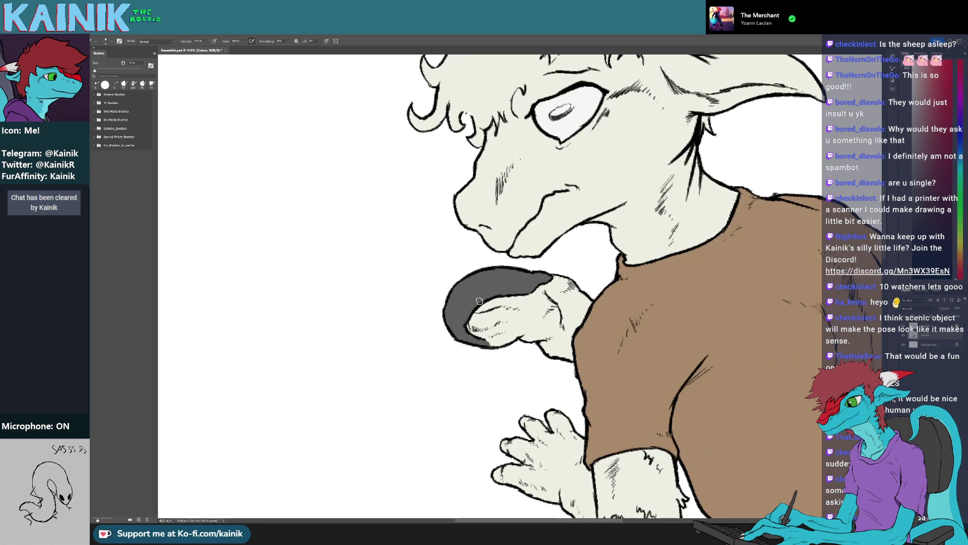
pyautogui.press('r')
pyautogui.moveTo(462, 321); pyautogui.dragTo(514, 274)
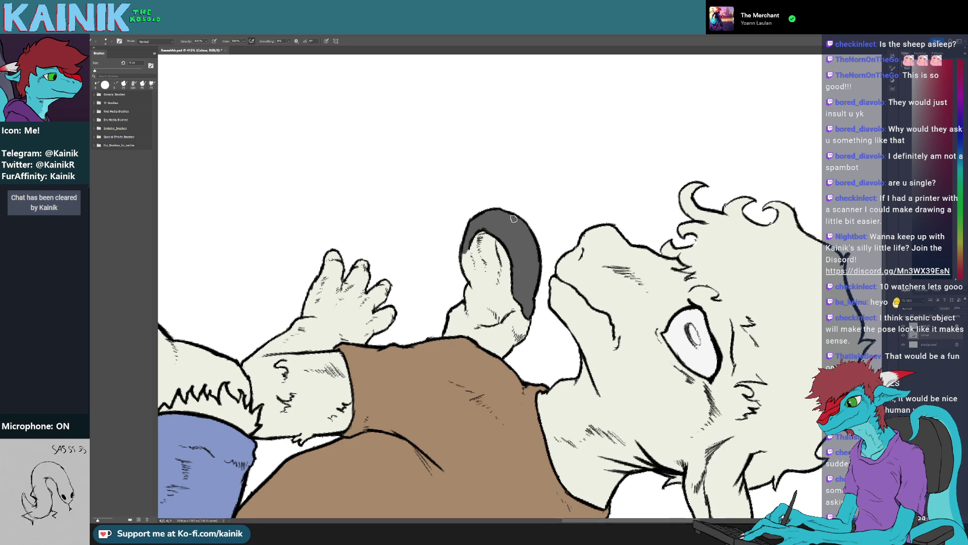
# Straighten the rotated canvas view and select the bare legs and the arm with the spread hand on the Lineart layer with the Magic Wand
pyautogui.hotkey('ctrl', '0')
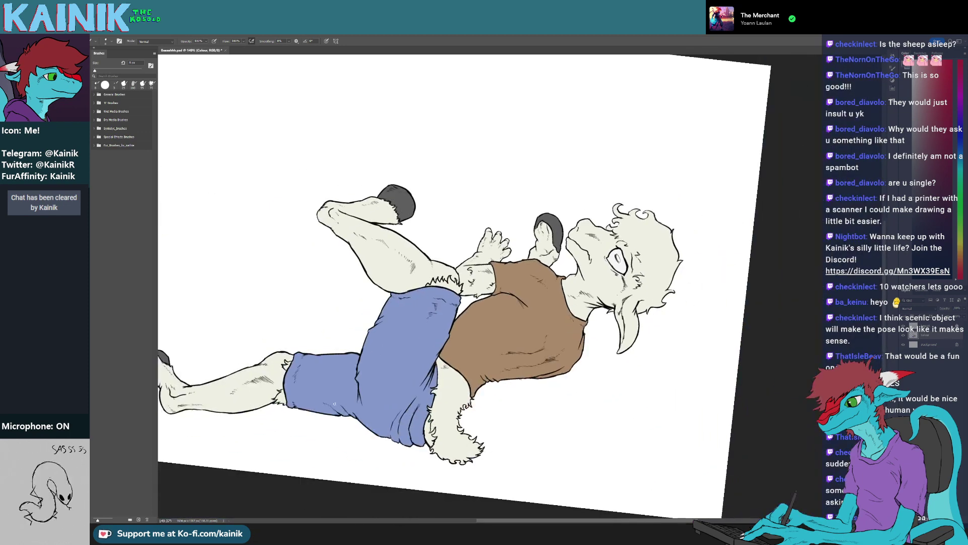
pyautogui.press('space')
pyautogui.moveTo(335, 403); pyautogui.dragTo(418, 423)
pyautogui.press('r')
pyautogui.moveTo(599, 417); pyautogui.dragTo(615, 406)
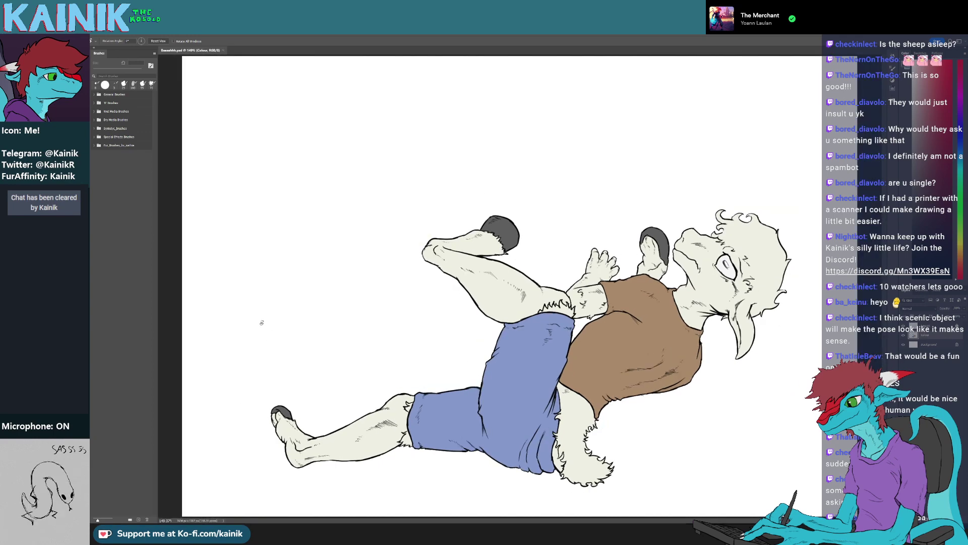
pyautogui.click(929, 326)
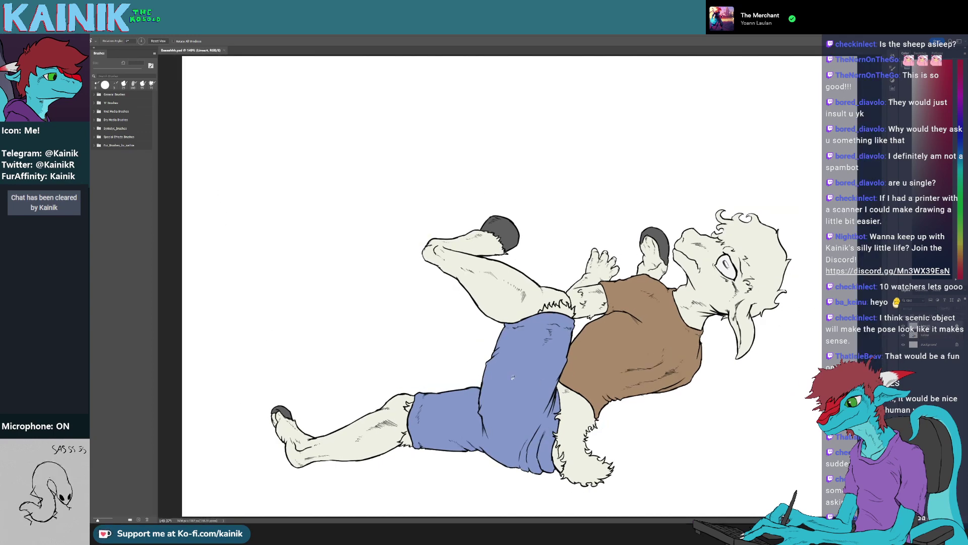
pyautogui.press('l')
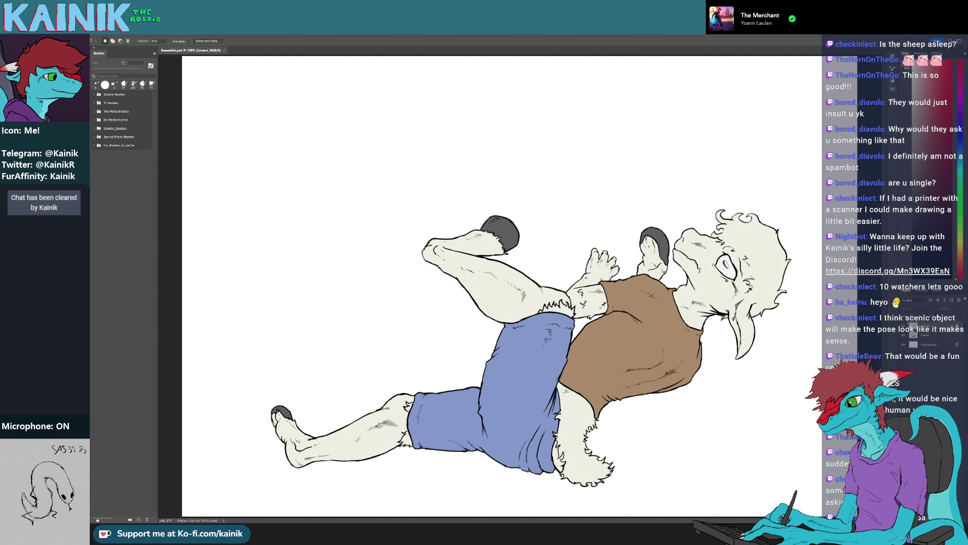
pyautogui.press('w')
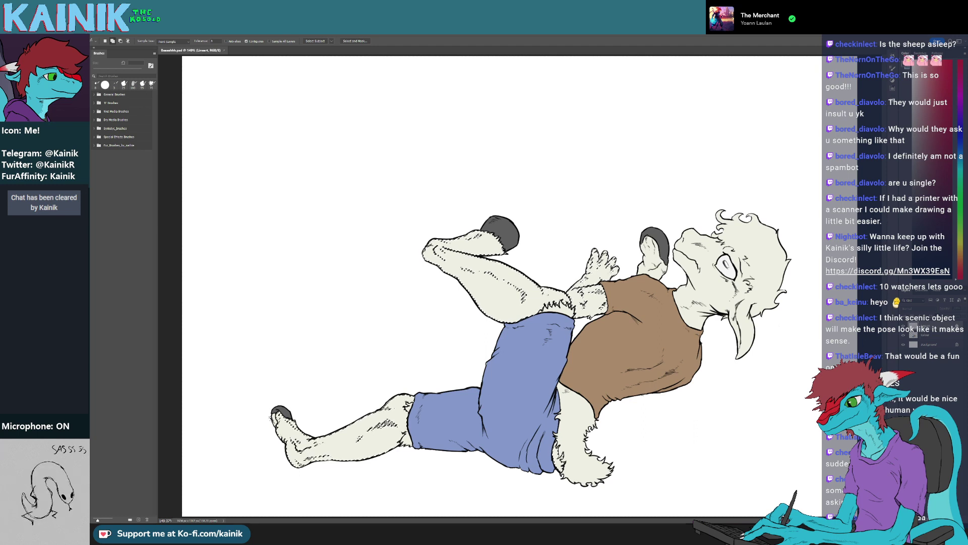
pyautogui.click(377, 395)
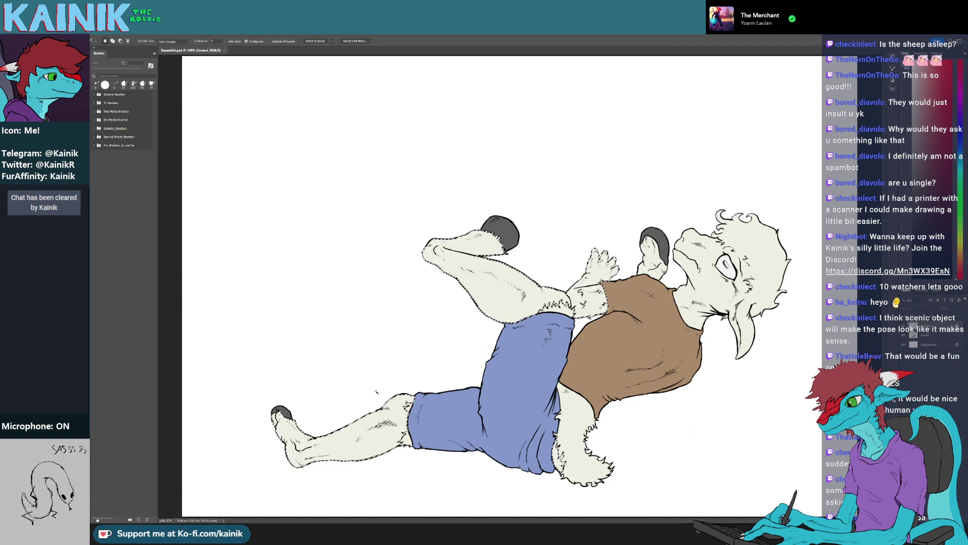
# Fill the selected legs and arm with a pale peach skin tone on the colour layer, and clear the selection
pyautogui.press('g')
pyautogui.click(933, 335)
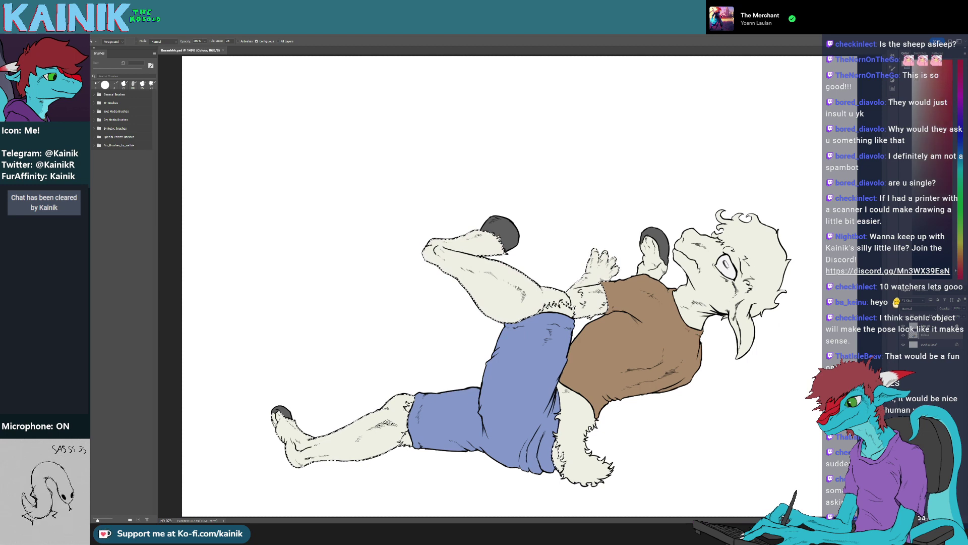
pyautogui.click(518, 287)
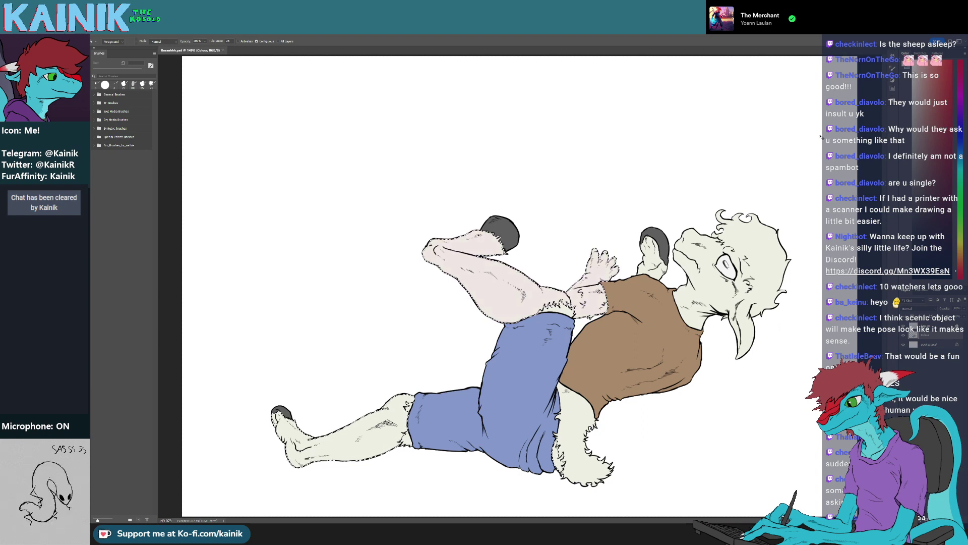
pyautogui.hotkey('ctrl', 'z')
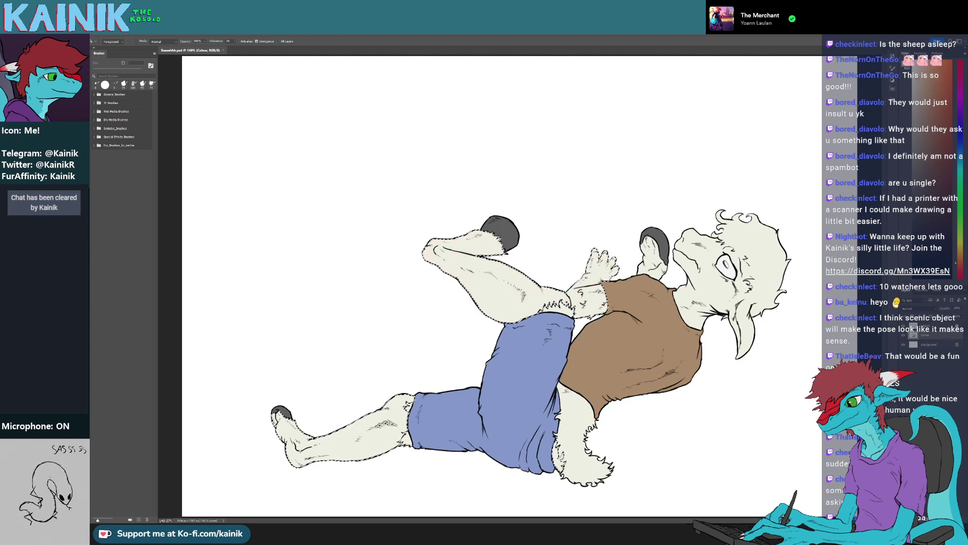
pyautogui.click(560, 300)
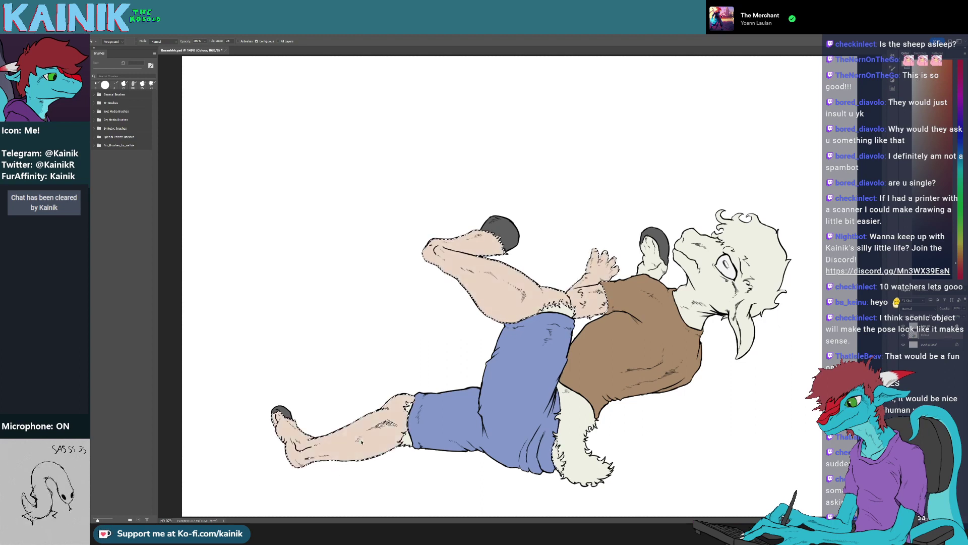
pyautogui.press('m')
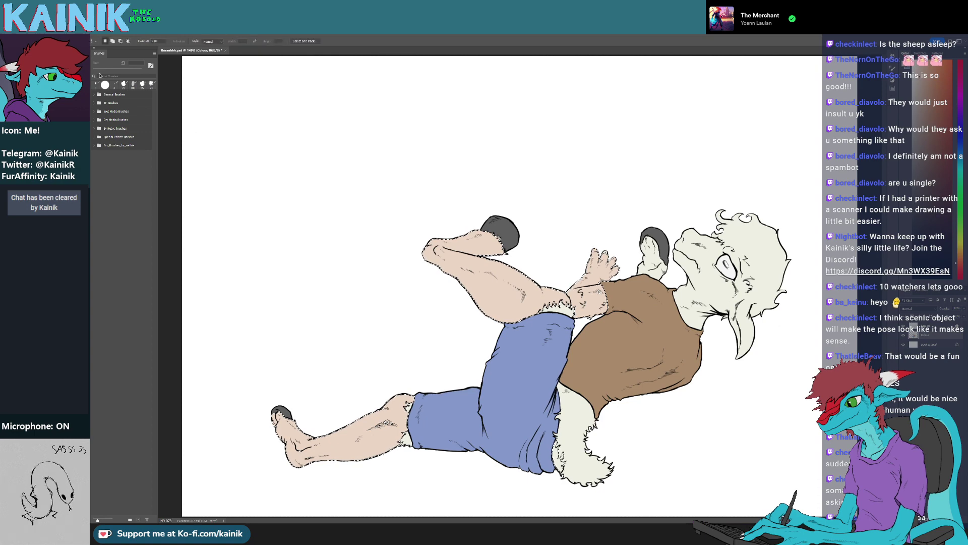
pyautogui.moveTo(570, 298); pyautogui.dragTo(662, 392)
pyautogui.moveTo(694, 270); pyautogui.dragTo(496, 280)
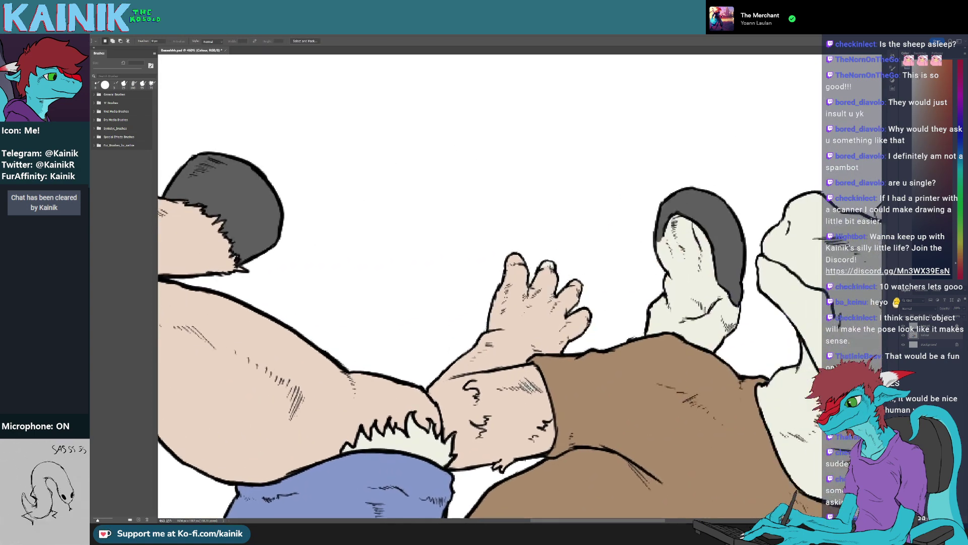
# Fill the hand and wrist near the face with a dark brownish grey on the colour layer using the Paint Bucket
pyautogui.press('b')
pyautogui.moveTo(605, 271); pyautogui.dragTo(568, 242)
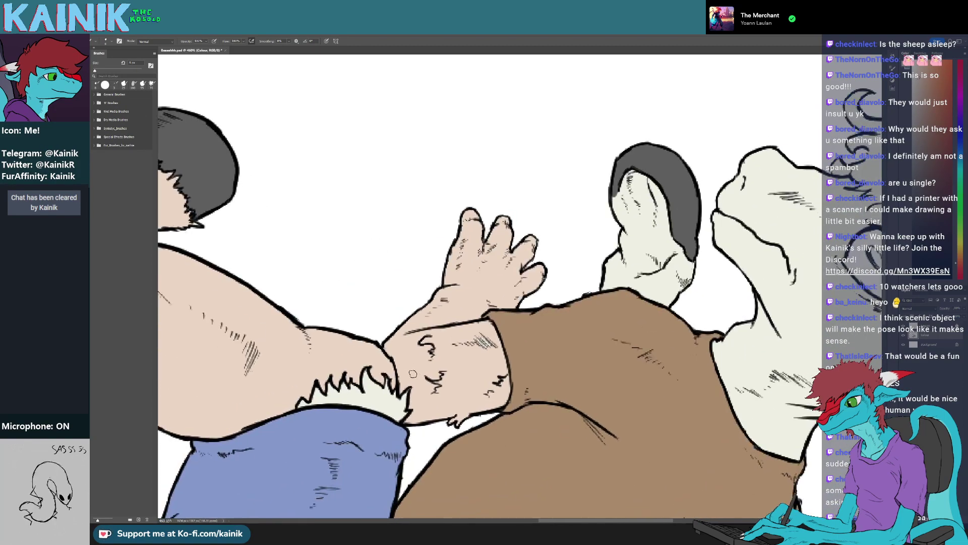
pyautogui.moveTo(395, 347); pyautogui.dragTo(261, 372)
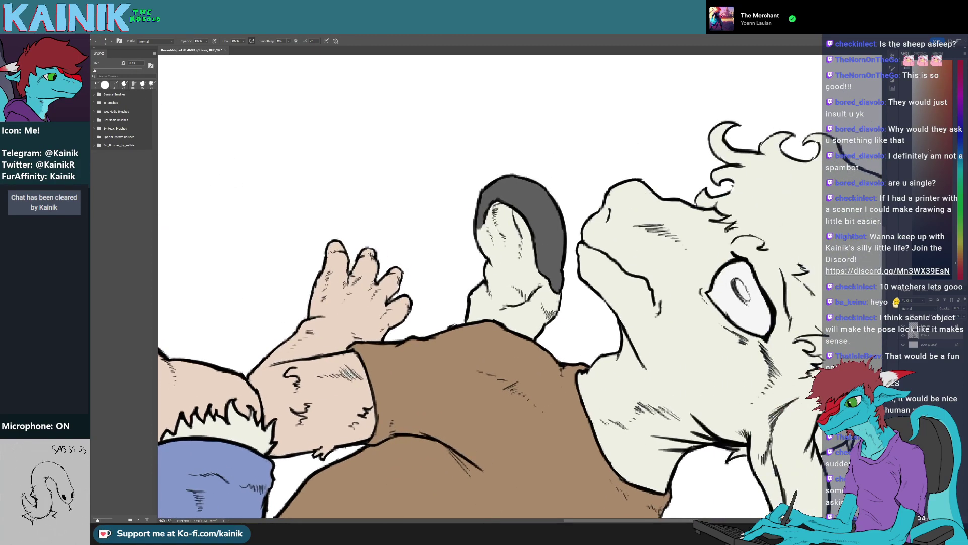
pyautogui.press('g')
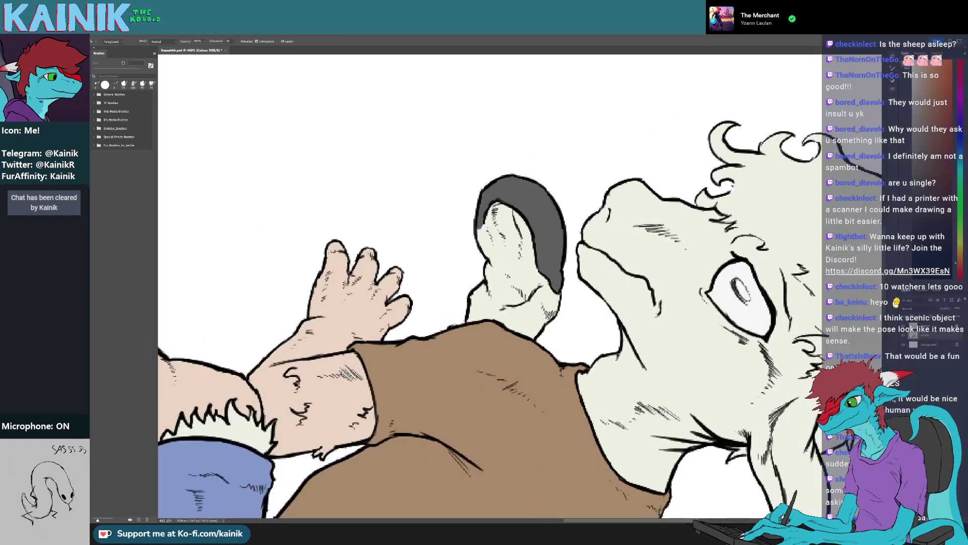
pyautogui.click(533, 286)
pyautogui.hotkey('ctrl', 'z')
pyautogui.moveTo(533, 285); pyautogui.dragTo(519, 312)
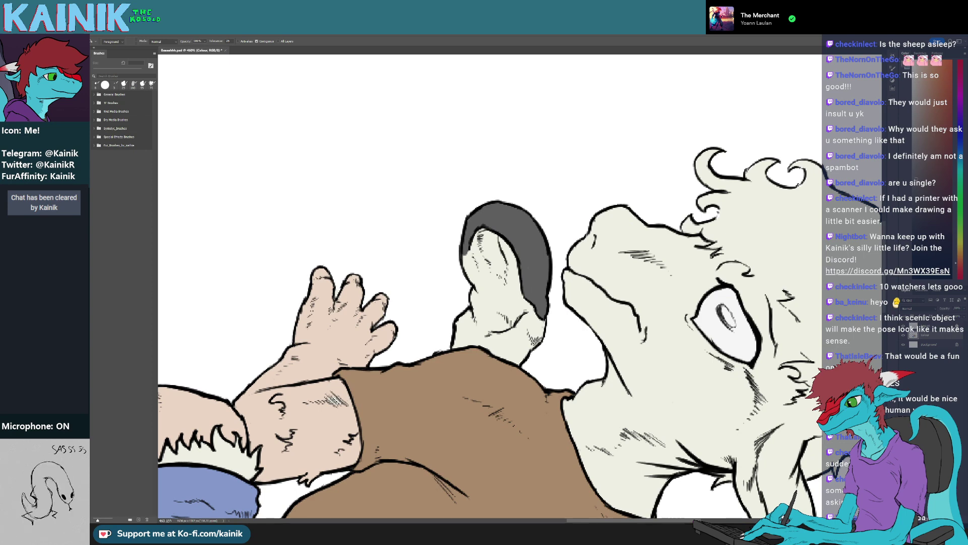
pyautogui.click(520, 311)
pyautogui.hotkey('ctrl', 'z')
pyautogui.click(525, 262)
pyautogui.scroll(1, 525, 262)
pyautogui.hotkey('ctrl', 'z')
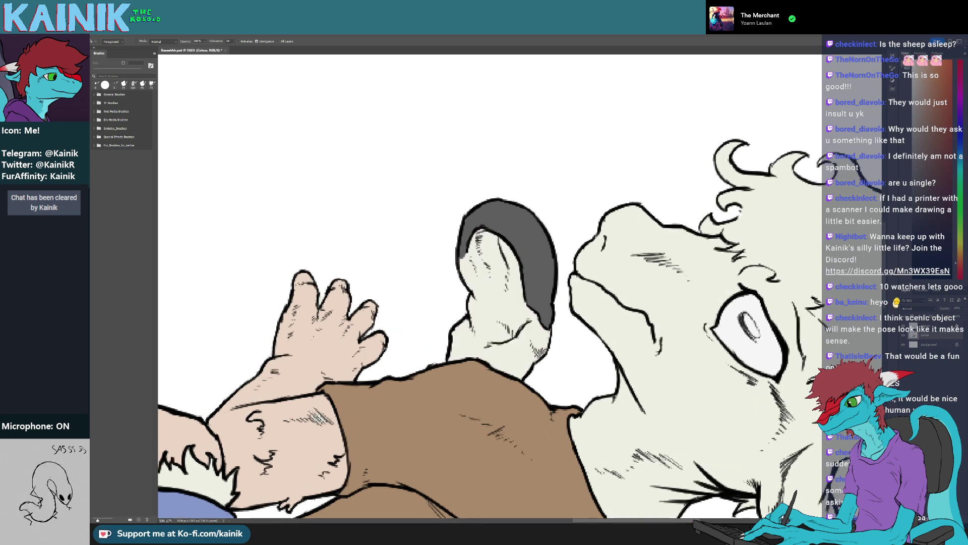
pyautogui.click(502, 314)
pyautogui.hotkey('ctrl', 'z')
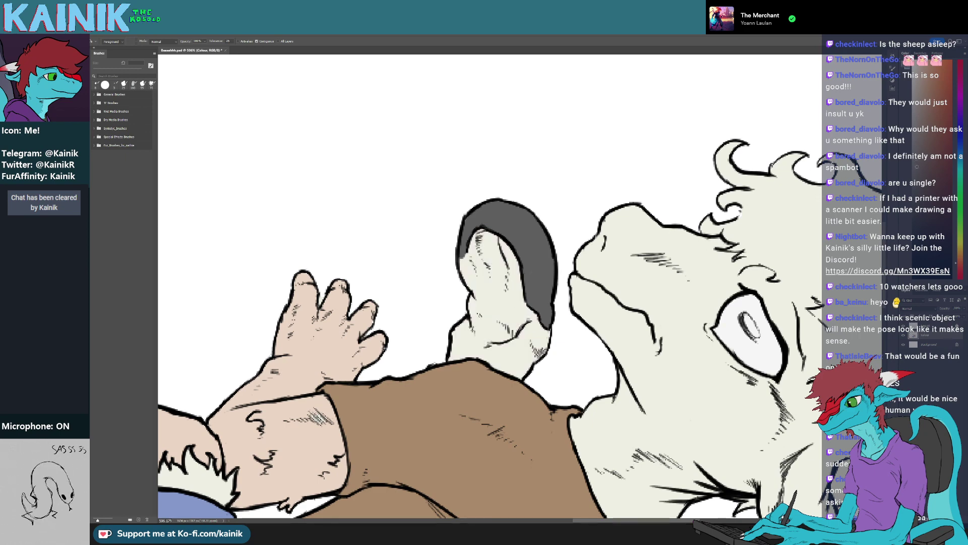
pyautogui.click(479, 314)
pyautogui.press('b')
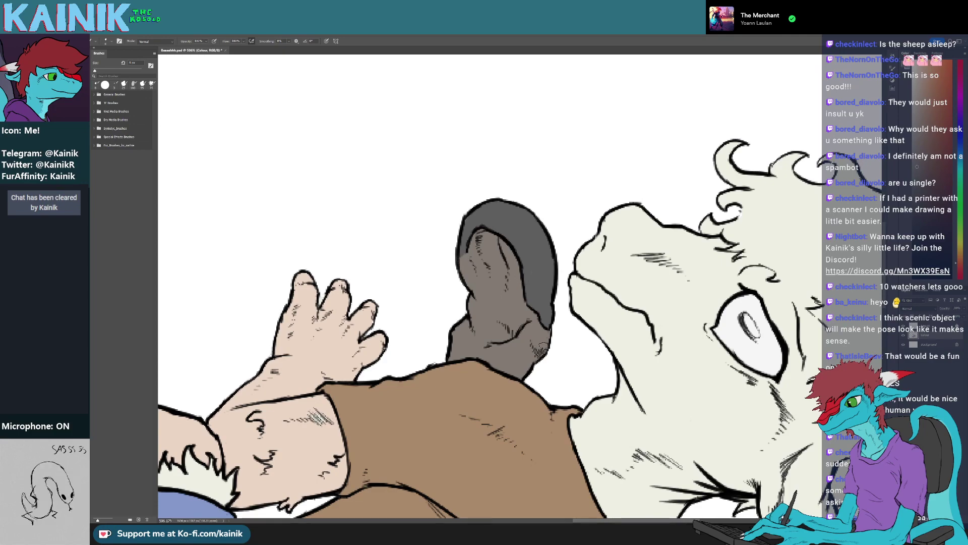
# Paint the sliver of leg between the shorts and the tail in the pale peach skin tone with the Brush
pyautogui.moveTo(498, 338); pyautogui.dragTo(744, 186)
pyautogui.moveTo(320, 259)
pyautogui.mouseDown()
pyautogui.moveTo(499, 268)
pyautogui.moveTo(540, 368)
pyautogui.mouseUp()
pyautogui.scroll(-10, 540, 368)
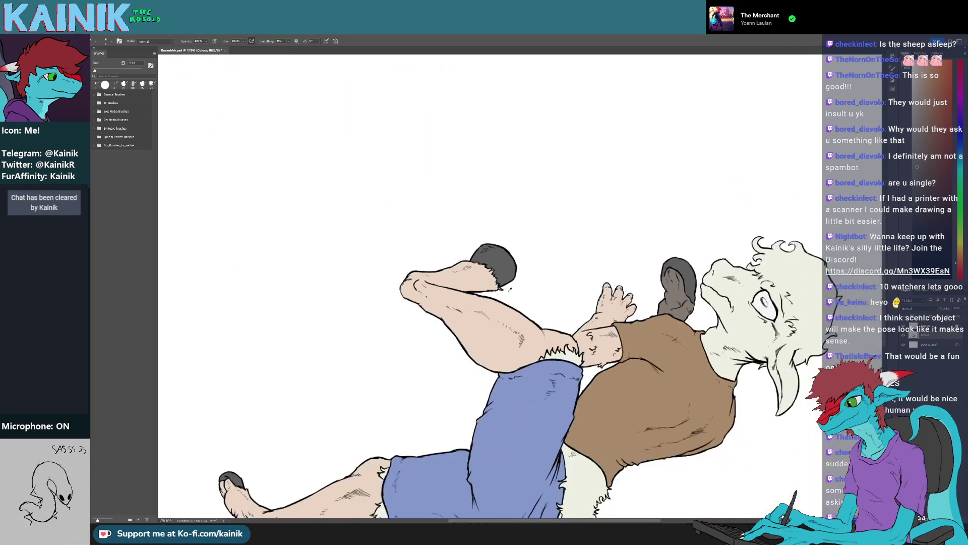
pyautogui.scroll(2, 601, 395)
pyautogui.scroll(2, 737, 258)
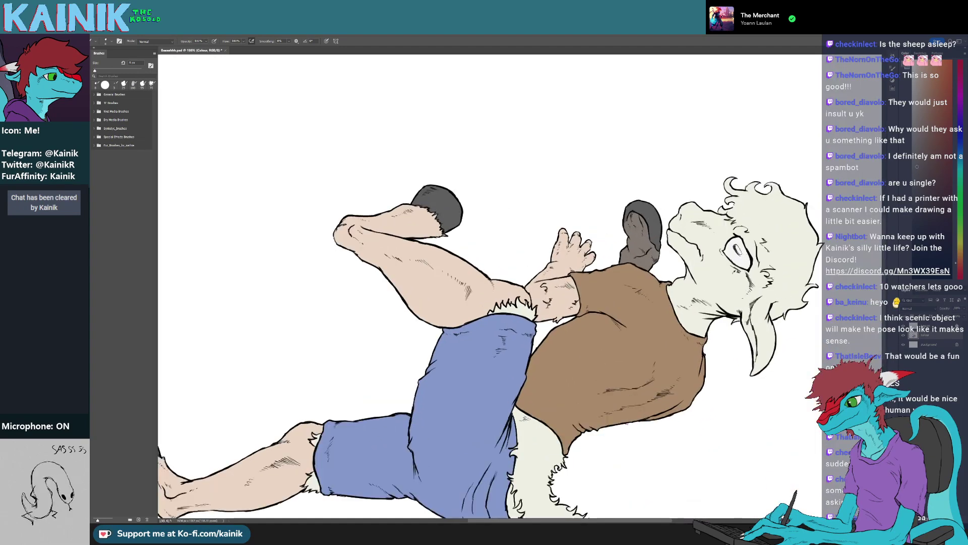
pyautogui.scroll(-3, 726, 295)
pyautogui.scroll(4, 636, 416)
pyautogui.moveTo(446, 442); pyautogui.dragTo(568, 361)
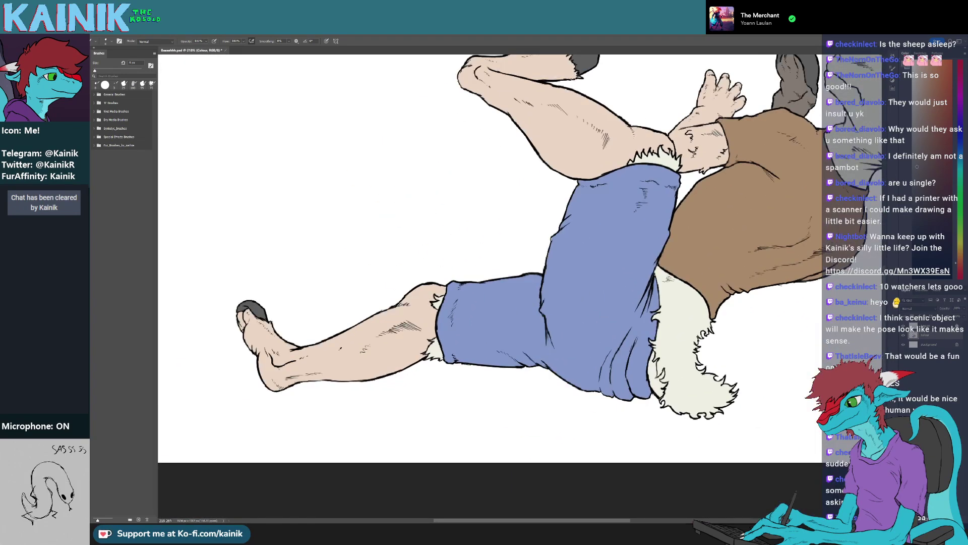
pyautogui.scroll(7, 696, 444)
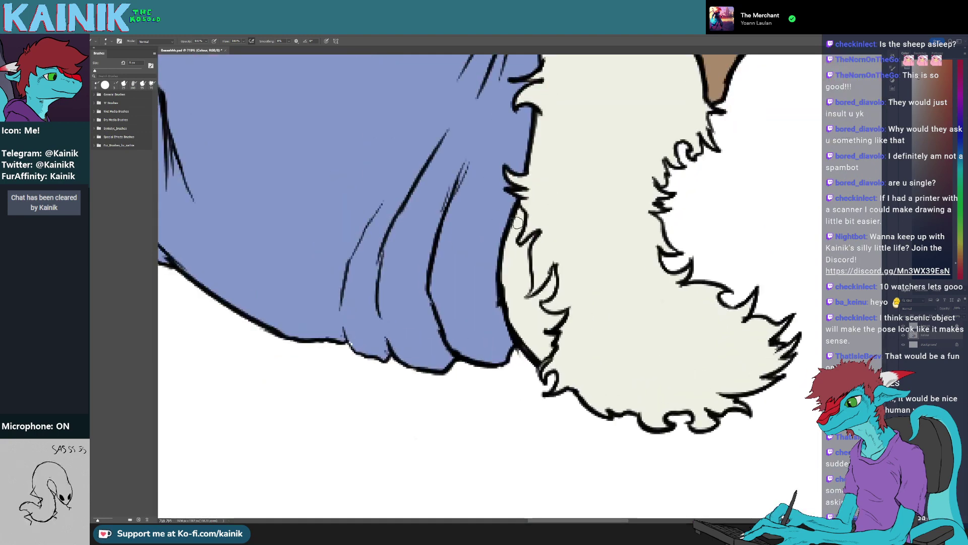
pyautogui.moveTo(517, 223)
pyautogui.mouseDown()
pyautogui.moveTo(505, 269)
pyautogui.moveTo(535, 241)
pyautogui.moveTo(508, 270)
pyautogui.moveTo(504, 301)
pyautogui.moveTo(513, 304)
pyautogui.moveTo(527, 262)
pyautogui.moveTo(518, 315)
pyautogui.moveTo(553, 270)
pyautogui.moveTo(548, 292)
pyautogui.moveTo(528, 303)
pyautogui.moveTo(552, 282)
pyautogui.moveTo(517, 324)
pyautogui.moveTo(514, 313)
pyautogui.moveTo(535, 334)
pyautogui.moveTo(550, 306)
pyautogui.moveTo(534, 328)
pyautogui.moveTo(542, 312)
pyautogui.moveTo(557, 319)
pyautogui.moveTo(545, 331)
pyautogui.moveTo(538, 322)
pyautogui.moveTo(546, 349)
pyautogui.moveTo(548, 339)
pyautogui.moveTo(541, 354)
pyautogui.moveTo(529, 319)
pyautogui.moveTo(546, 311)
pyautogui.mouseUp()
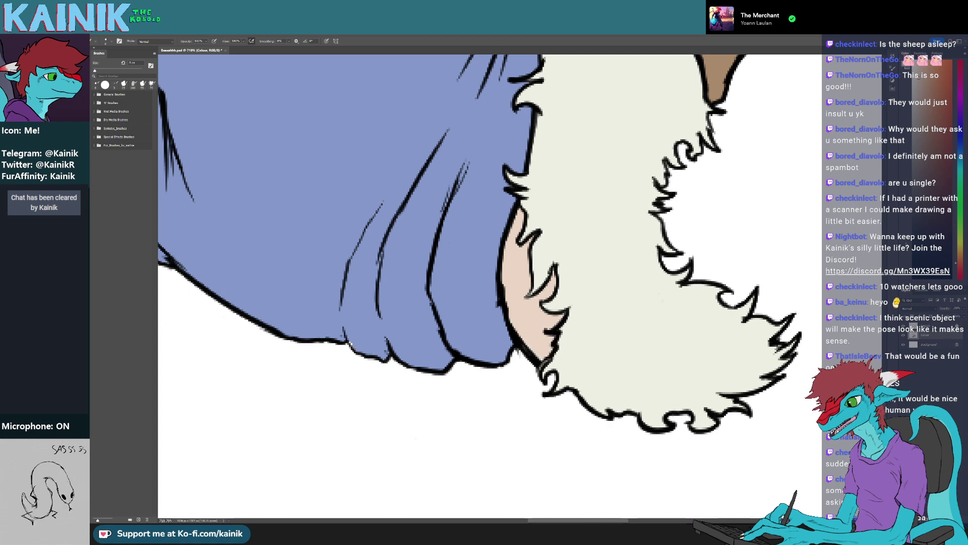
pyautogui.moveTo(536, 352)
pyautogui.mouseDown()
pyautogui.moveTo(542, 366)
pyautogui.moveTo(550, 358)
pyautogui.mouseUp()
pyautogui.moveTo(532, 282); pyautogui.dragTo(484, 356)
# Touch up the edge of the shorts beside the tail's base in their own blue
pyautogui.moveTo(605, 283); pyautogui.dragTo(636, 283)
pyautogui.scroll(5, 591, 328)
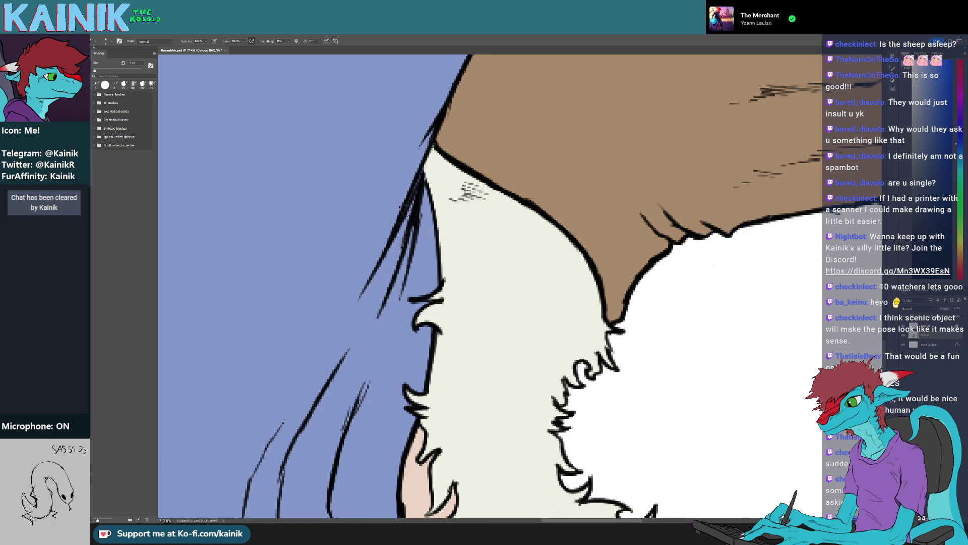
pyautogui.moveTo(405, 209); pyautogui.dragTo(382, 362)
pyautogui.moveTo(492, 298); pyautogui.dragTo(434, 341)
pyautogui.moveTo(630, 176); pyautogui.dragTo(439, 392)
pyautogui.moveTo(516, 213); pyautogui.dragTo(395, 437)
pyautogui.scroll(-7, 406, 376)
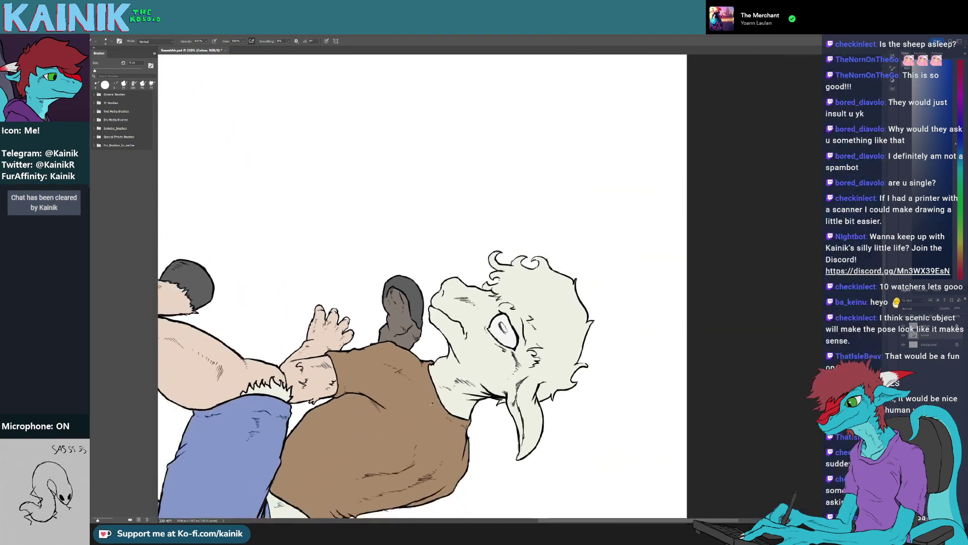
pyautogui.scroll(-4, 431, 404)
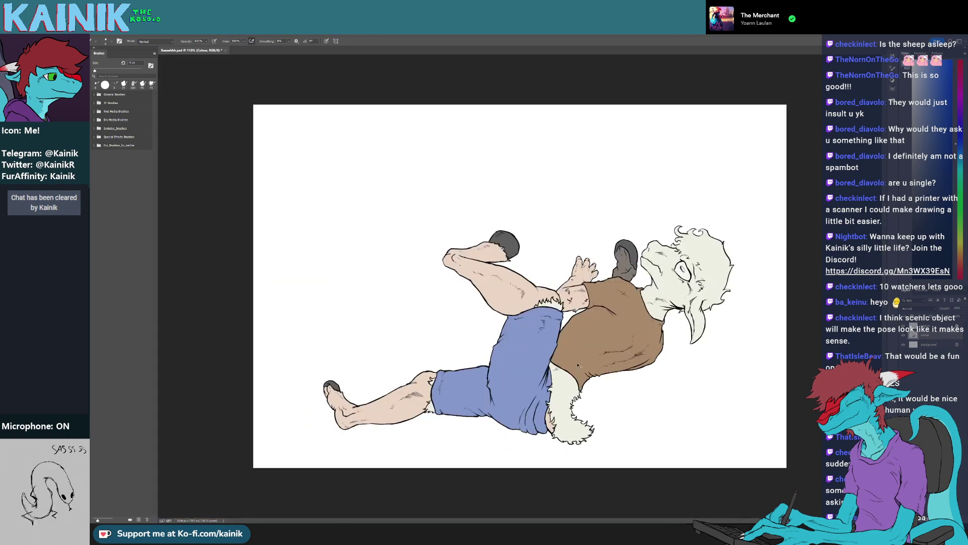
# Clean up the skin colour between the fingers of the spread hand with the Eraser and a small Brush
pyautogui.scroll(7, 578, 365)
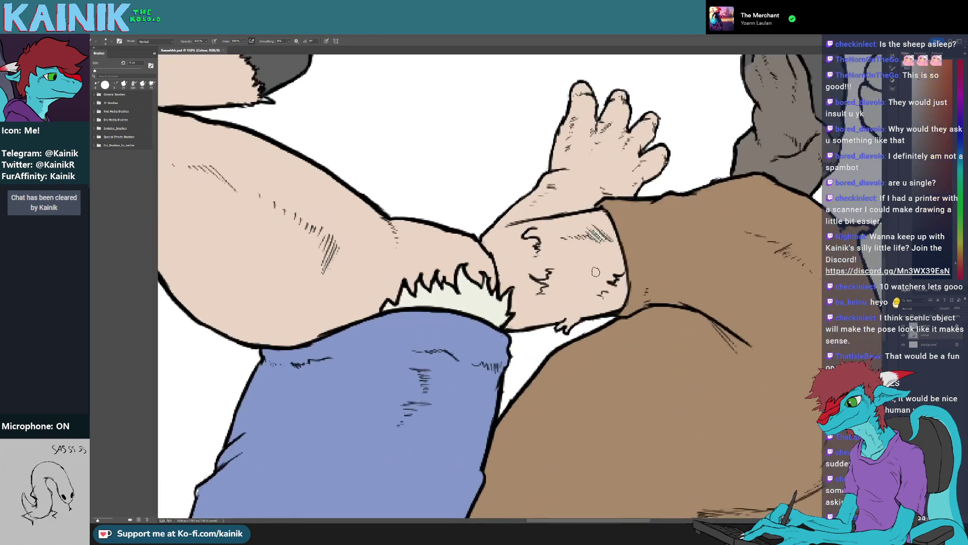
pyautogui.keyDown('alt'); pyautogui.click(602, 90); pyautogui.keyUp('alt')
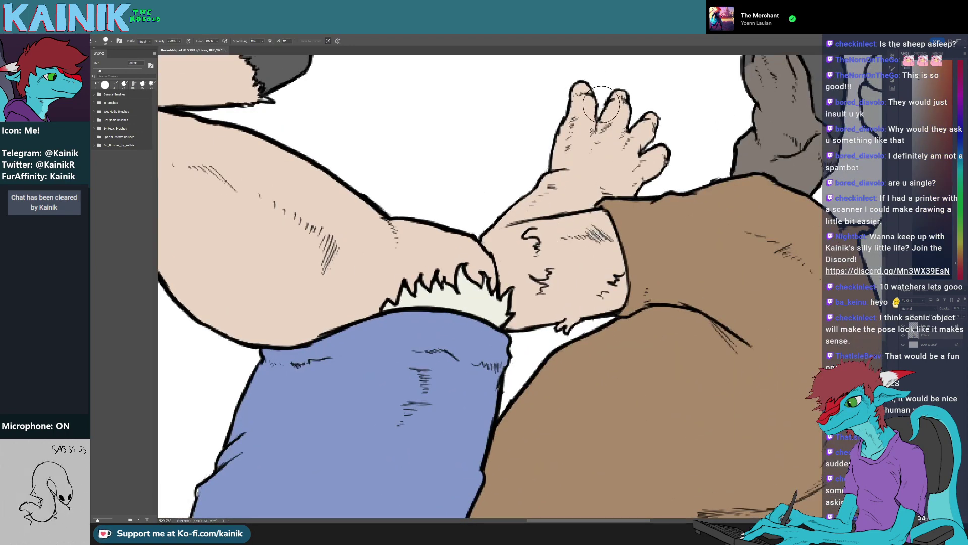
pyautogui.moveTo(600, 105); pyautogui.dragTo(599, 114)
pyautogui.click(592, 109)
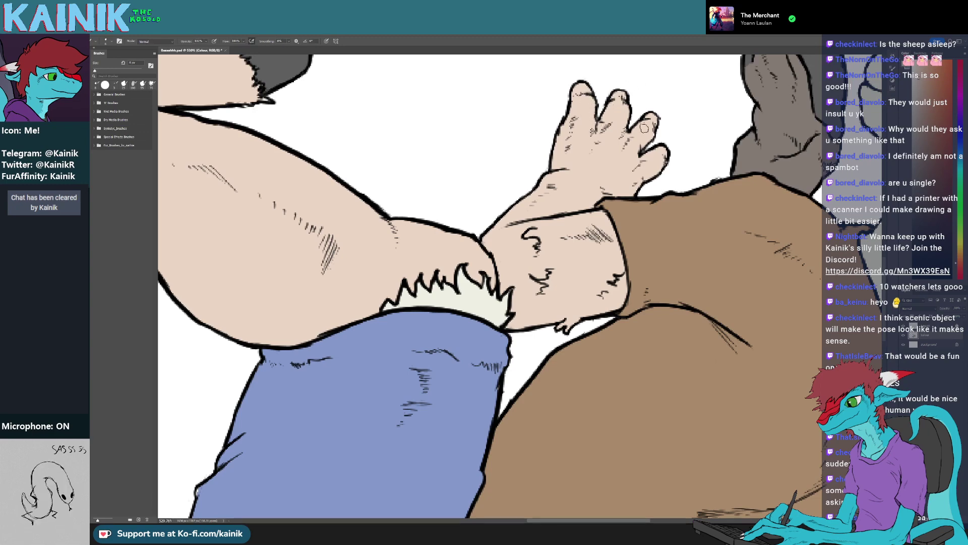
pyautogui.keyDown('alt'); pyautogui.click(647, 150); pyautogui.keyUp('alt')
pyautogui.click(648, 142)
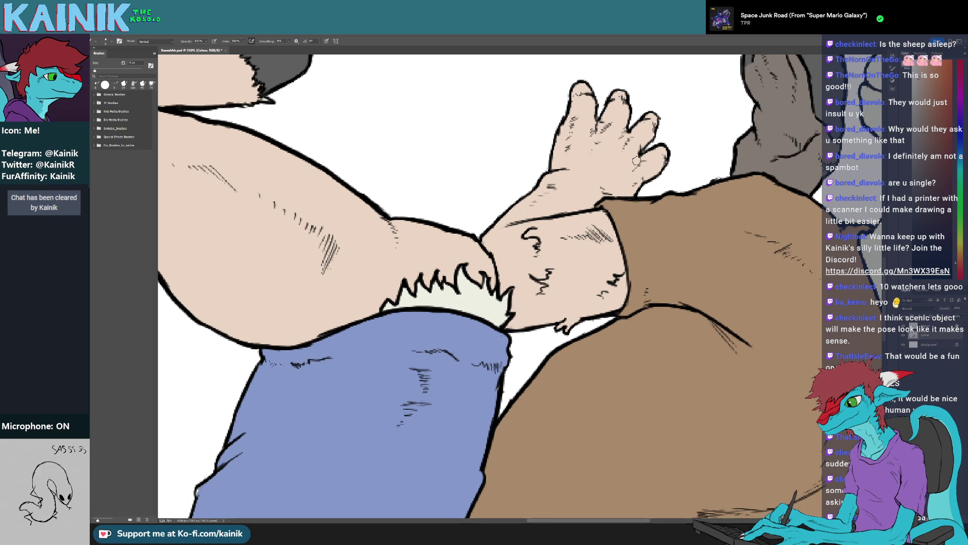
pyautogui.hotkey('ctrl', '0')
pyautogui.scroll(1, 559, 193)
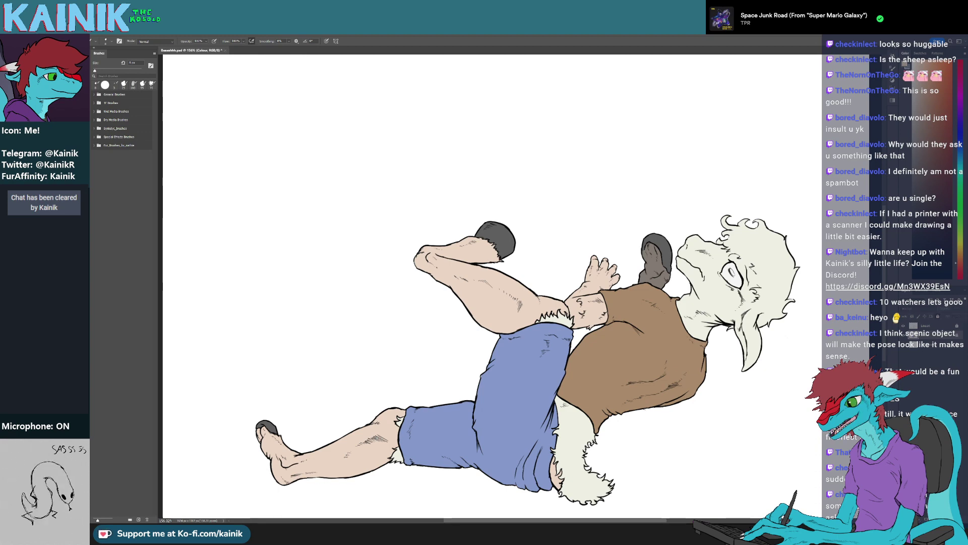
# Add a new layer between the line art and the colour layer and name it TF
pyautogui.click(926, 518)
pyautogui.scroll(-1, 932, 339)
pyautogui.keyDown('alt'); pyautogui.click(931, 339); pyautogui.keyUp('alt')
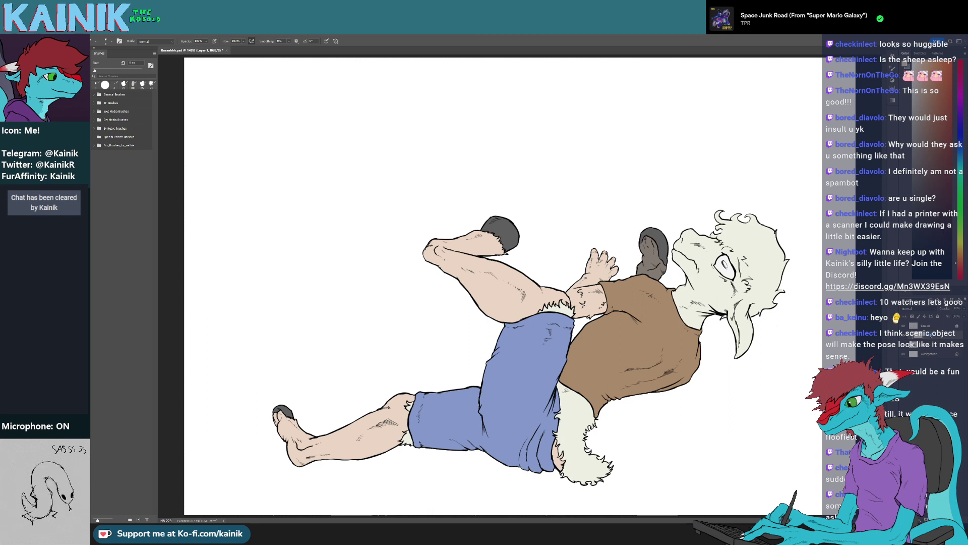
pyautogui.write('TF')
pyautogui.press('Return')
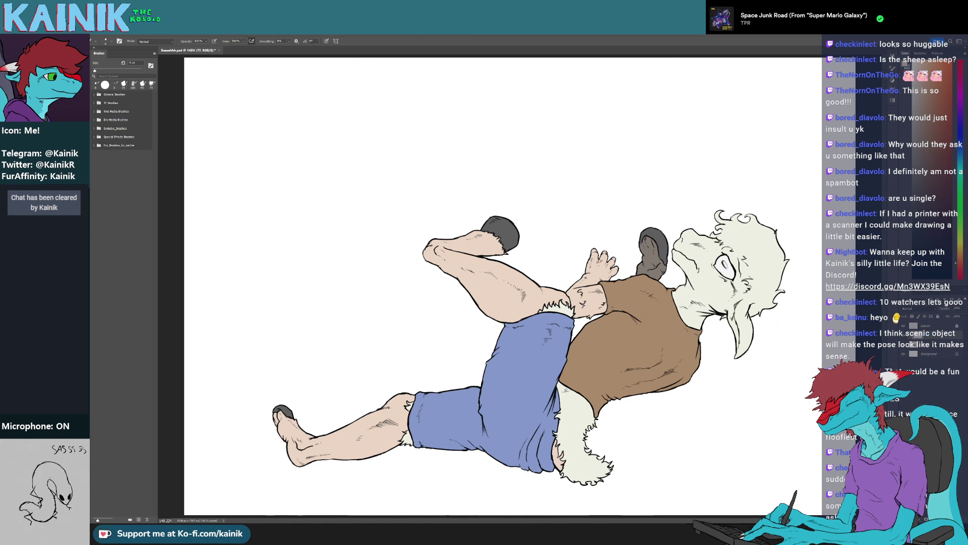
# Select the lifted leg, the arm with the spread hand and the extended leg on the colour layer with the Magic Wand
pyautogui.press('w')
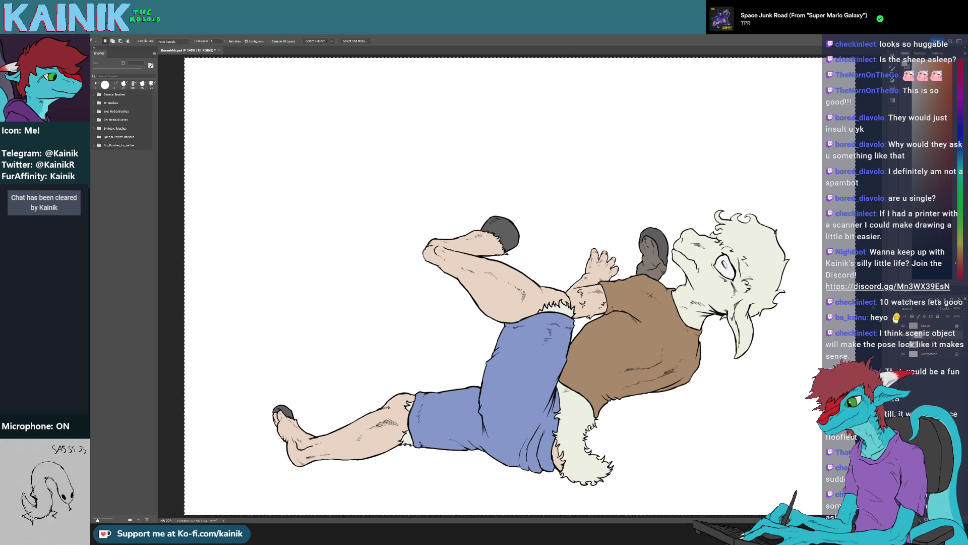
pyautogui.hotkey('alt', '[')
pyautogui.click(518, 287)
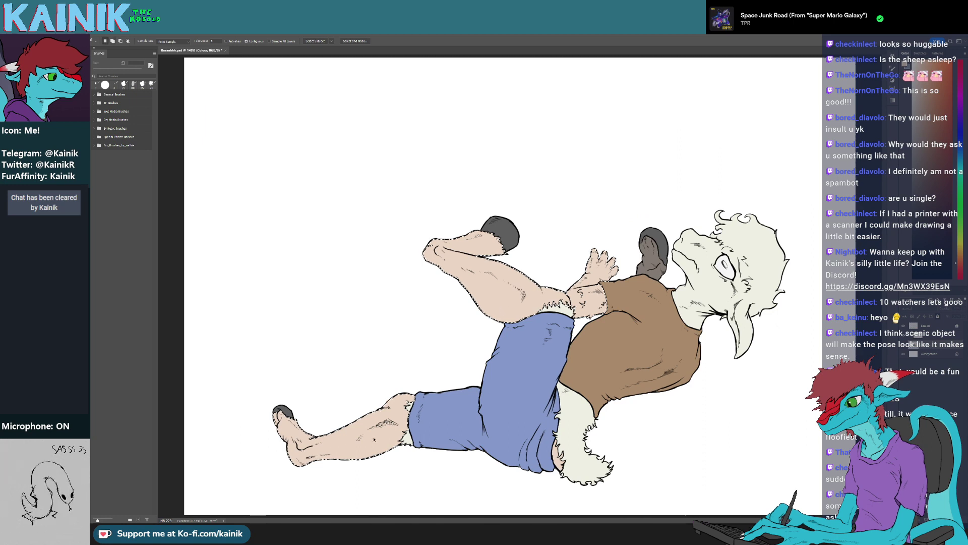
pyautogui.keyDown('shift'); pyautogui.click(355, 434); pyautogui.keyUp('shift')
# Paint the lifted foot dark brownish grey on a new layer with a smaller soft textured brush, fading it into the skin past the heel
pyautogui.press('b')
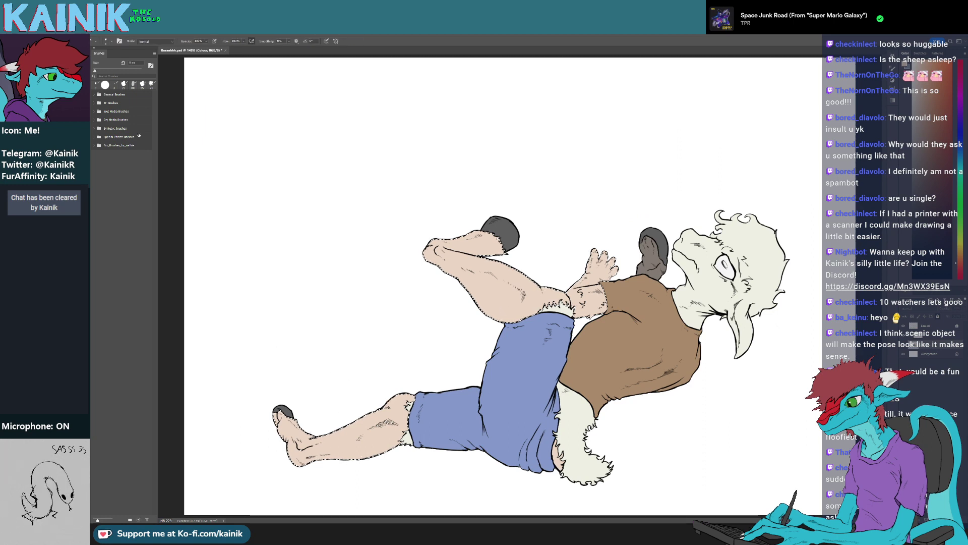
pyautogui.click(95, 103)
pyautogui.click(120, 139)
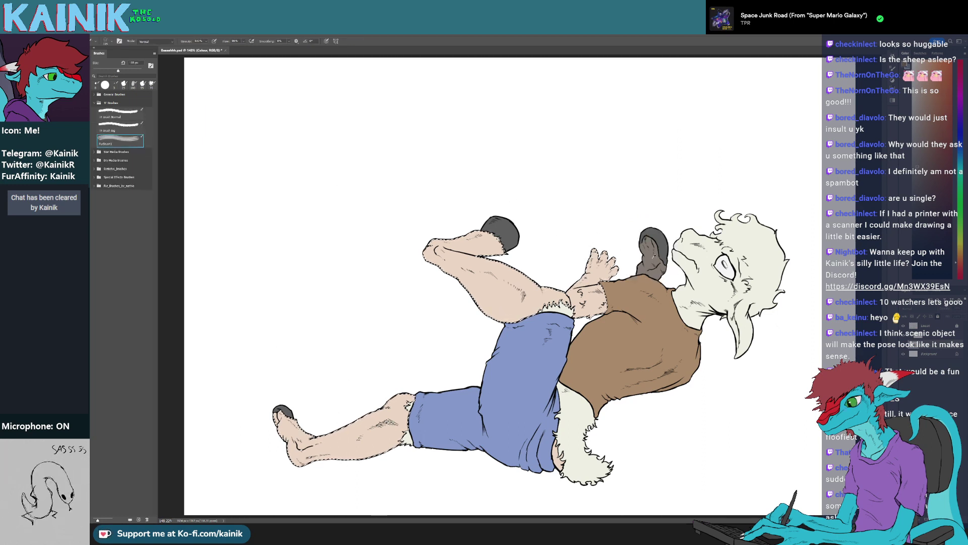
pyautogui.click(918, 167)
pyautogui.moveTo(118, 71); pyautogui.dragTo(108, 71)
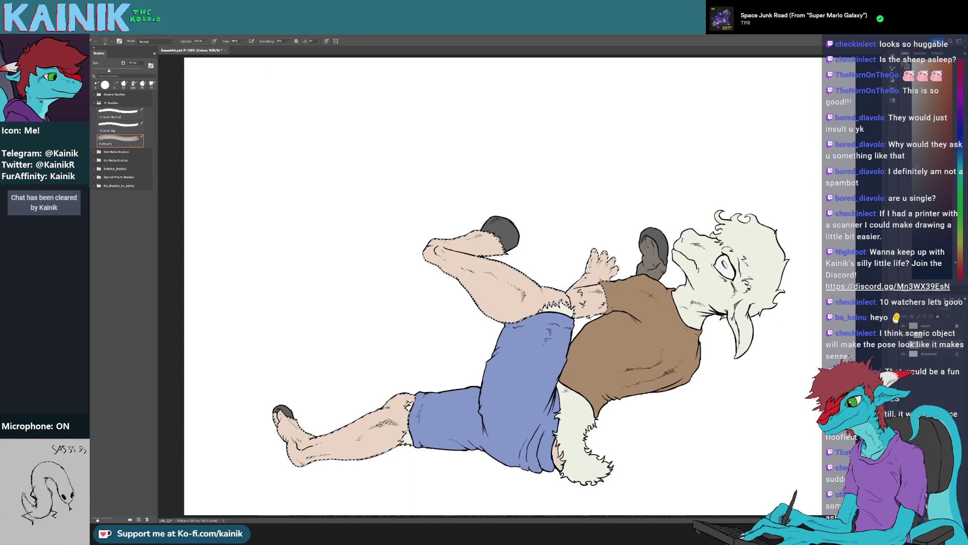
pyautogui.click(933, 388)
pyautogui.moveTo(510, 221)
pyautogui.mouseDown()
pyautogui.moveTo(481, 234)
pyautogui.moveTo(514, 239)
pyautogui.mouseUp()
pyautogui.moveTo(457, 221)
pyautogui.mouseDown()
pyautogui.moveTo(525, 237)
pyautogui.moveTo(476, 239)
pyautogui.moveTo(488, 235)
pyautogui.moveTo(460, 222)
pyautogui.moveTo(425, 235)
pyautogui.mouseUp()
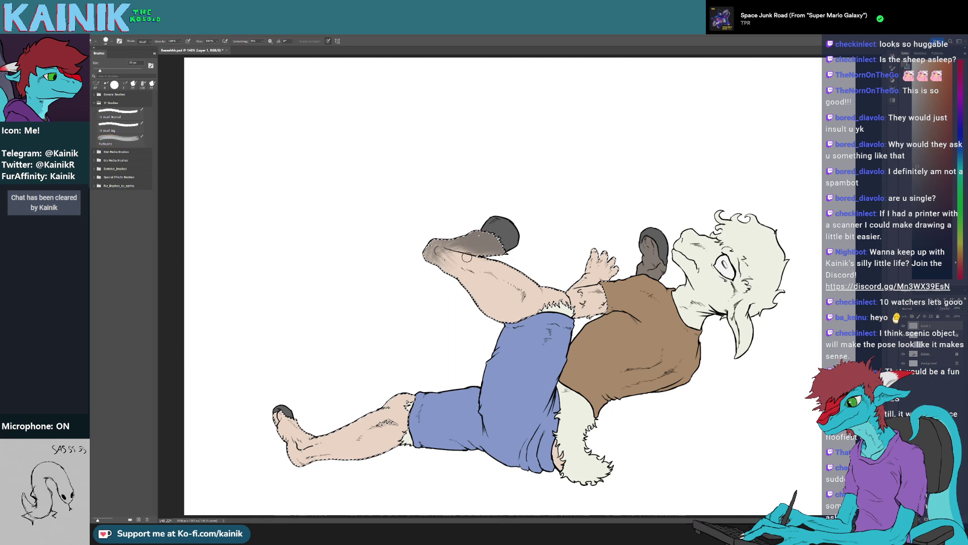
pyautogui.press('b')
pyautogui.press('e')
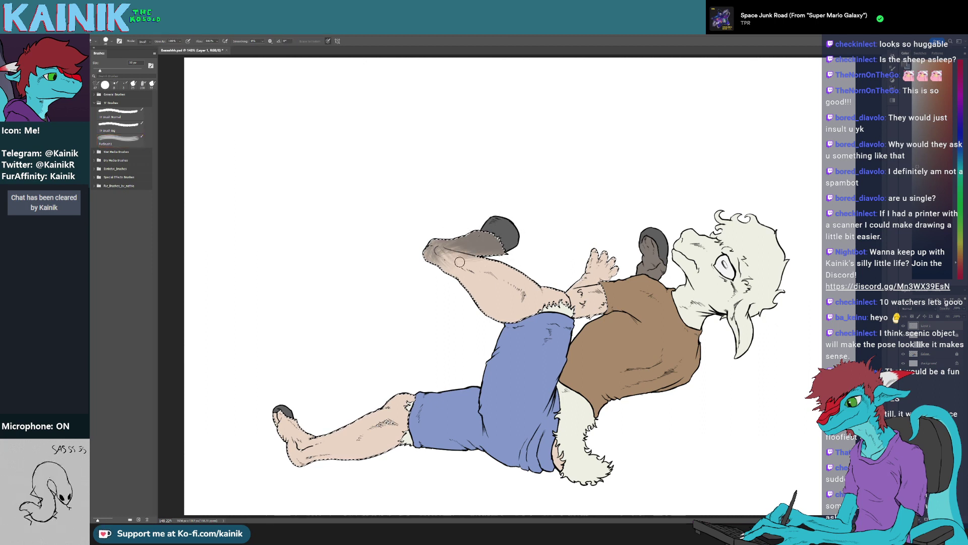
pyautogui.press('b')
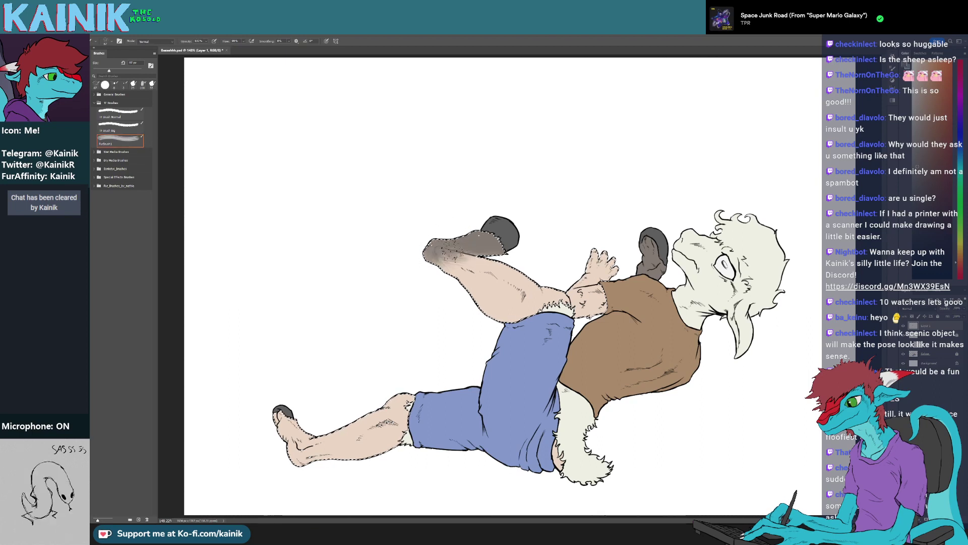
pyautogui.moveTo(452, 250)
pyautogui.mouseDown()
pyautogui.moveTo(430, 246)
pyautogui.moveTo(434, 266)
pyautogui.moveTo(416, 256)
pyautogui.moveTo(448, 257)
pyautogui.mouseUp()
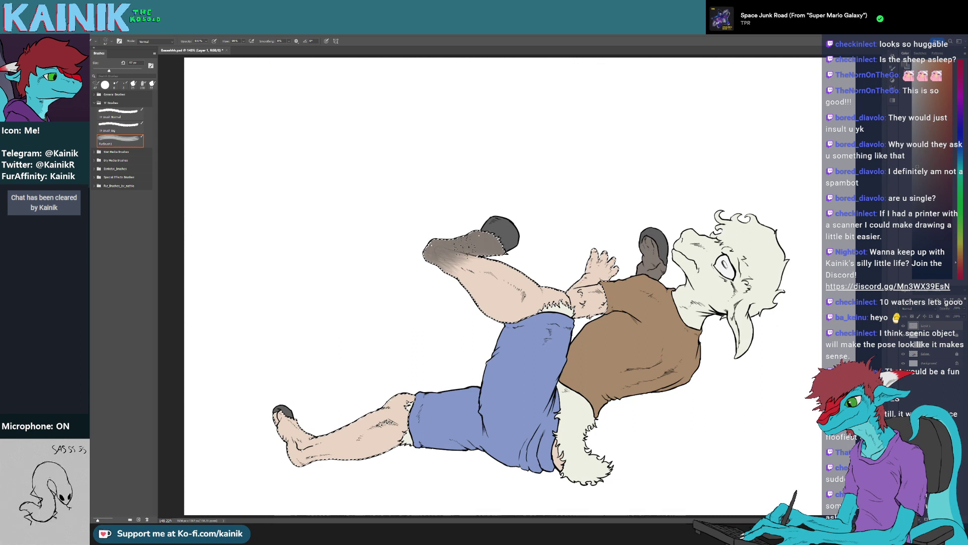
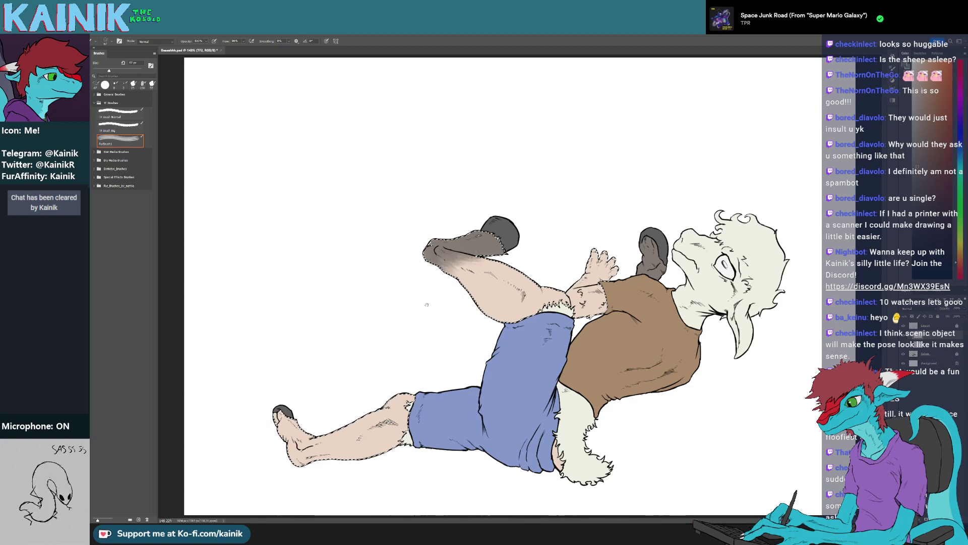
# Shade the fingers of the spread hand and the front of the extended foot in the same brownish grey, fading into the skin
pyautogui.moveTo(598, 248)
pyautogui.mouseDown()
pyautogui.moveTo(623, 254)
pyautogui.moveTo(604, 271)
pyautogui.mouseUp()
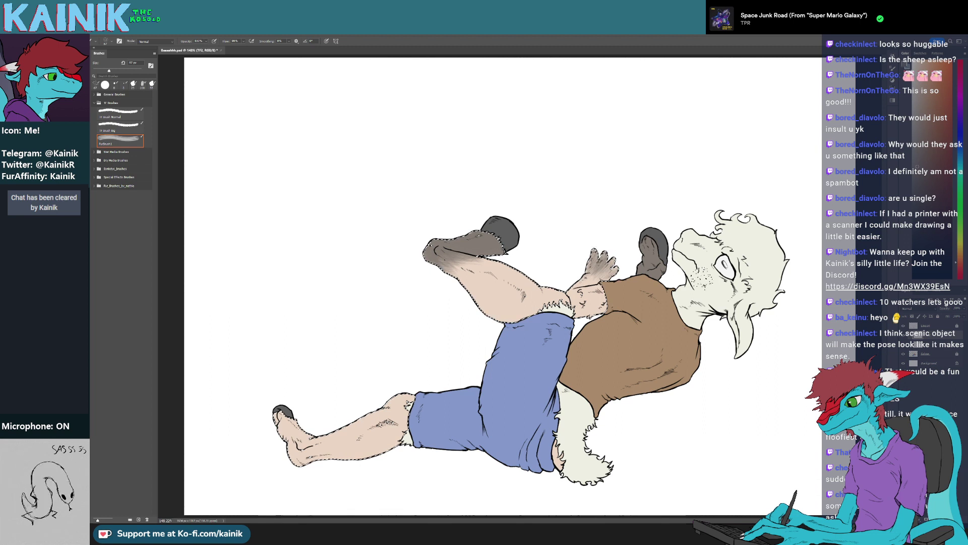
pyautogui.keyDown('alt'); pyautogui.click(560, 309); pyautogui.keyUp('alt')
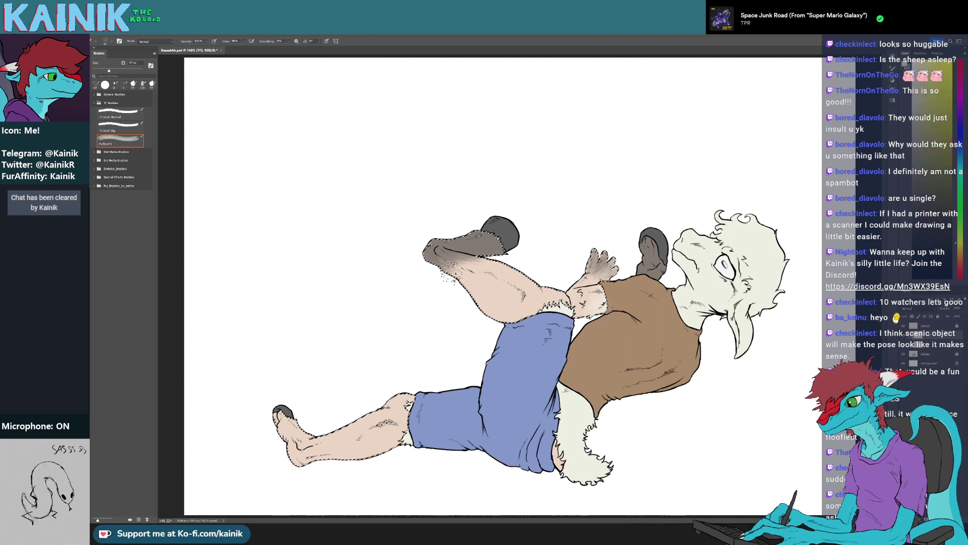
pyautogui.keyDown('alt'); pyautogui.click(460, 247); pyautogui.keyUp('alt')
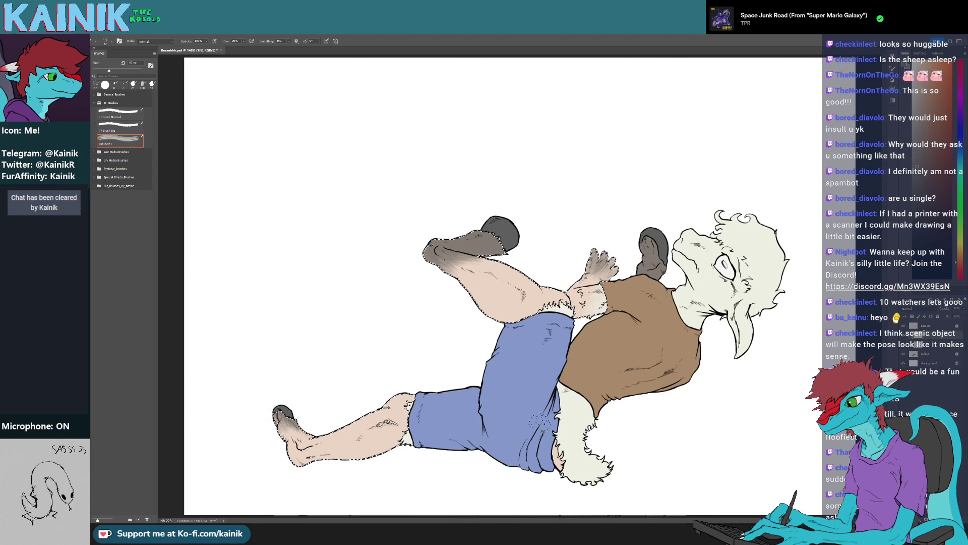
# Shade the small skin patch beside the tail dark brownish grey, and merge the shading layer down into the TF layer
pyautogui.press('m')
pyautogui.hotkey('ctrl', 'd')
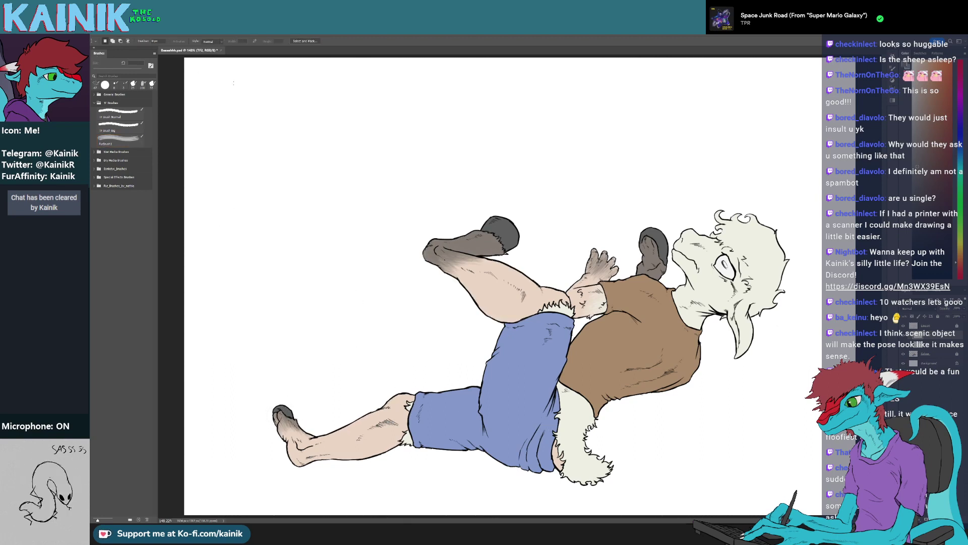
pyautogui.press('w')
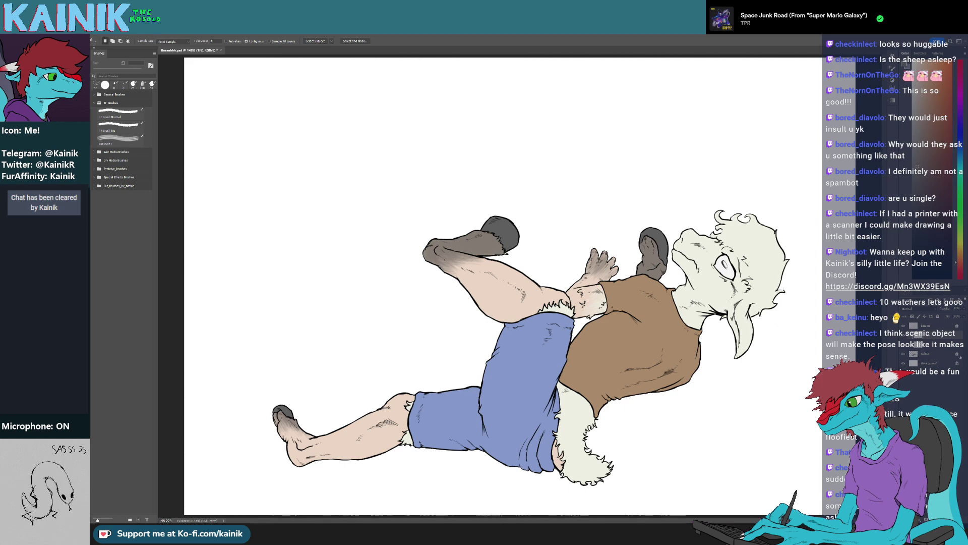
pyautogui.click(942, 354)
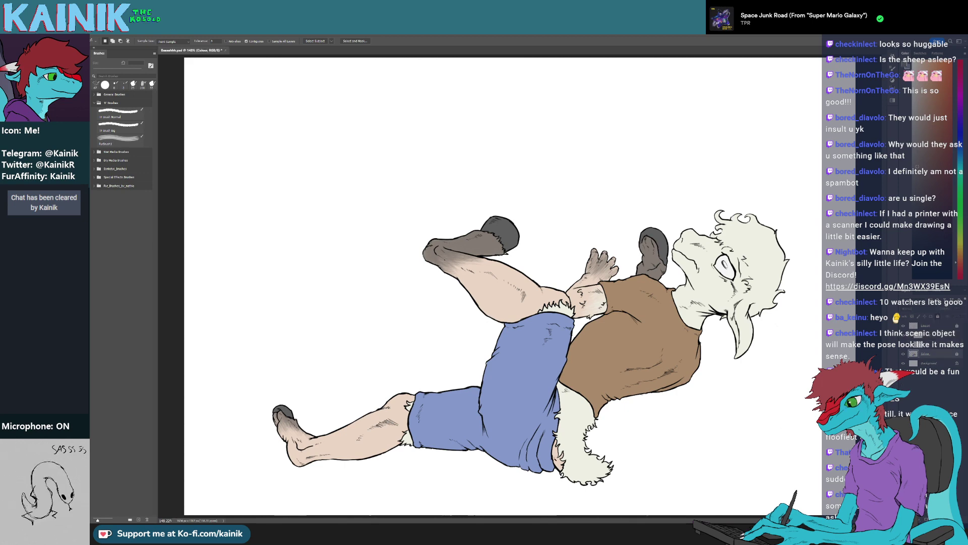
pyautogui.press('b')
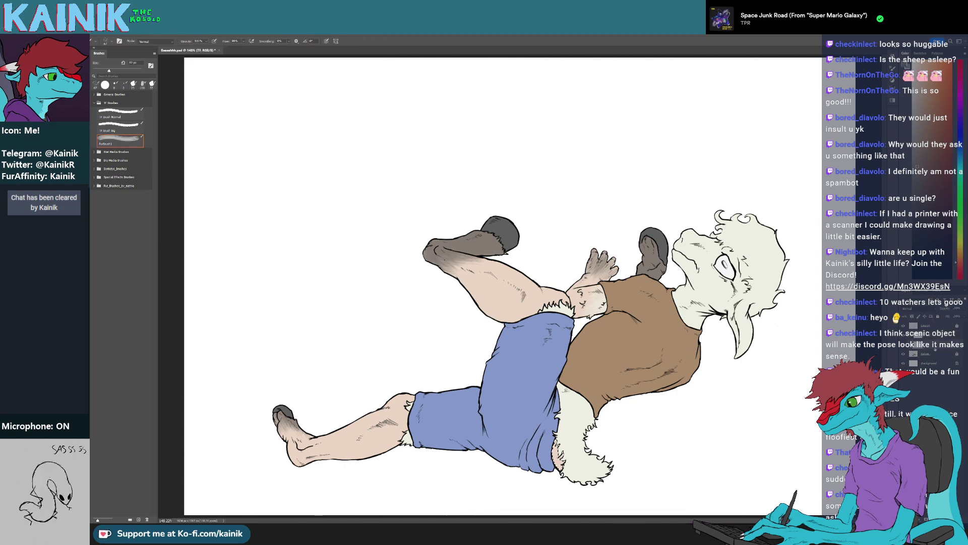
pyautogui.moveTo(553, 444)
pyautogui.mouseDown()
pyautogui.moveTo(567, 465)
pyautogui.moveTo(570, 434)
pyautogui.moveTo(562, 460)
pyautogui.mouseUp()
pyautogui.press('m')
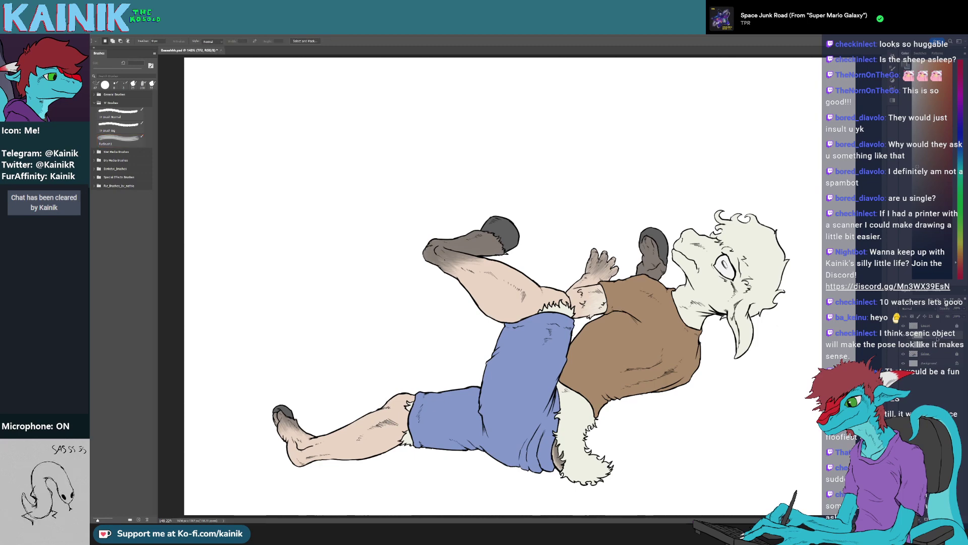
pyautogui.hotkey('ctrl', 'e')
# Darken the fingertips of the spread hand with a brush from the Wet Media Brushes set
pyautogui.scroll(4, 675, 289)
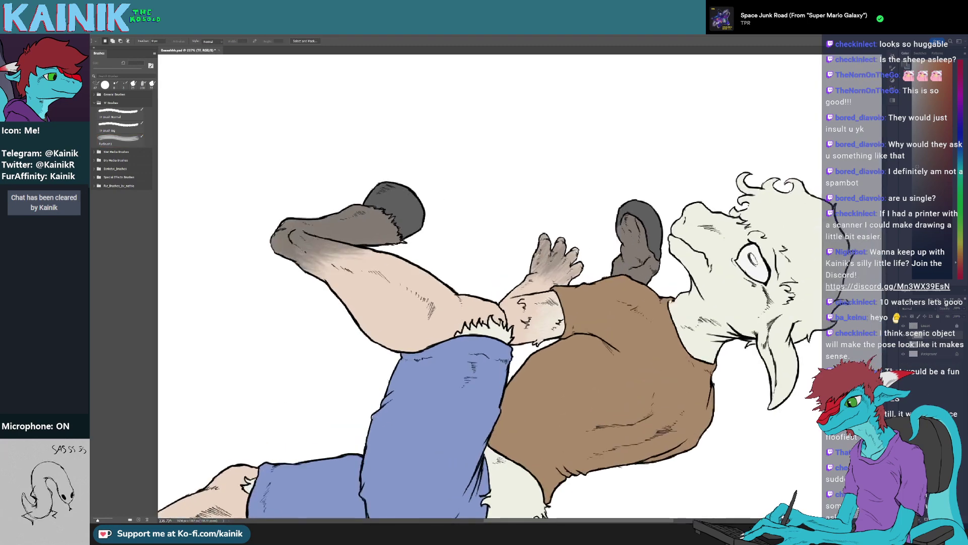
pyautogui.moveTo(675, 288); pyautogui.dragTo(545, 322)
pyautogui.scroll(1, 621, 284)
pyautogui.press('b')
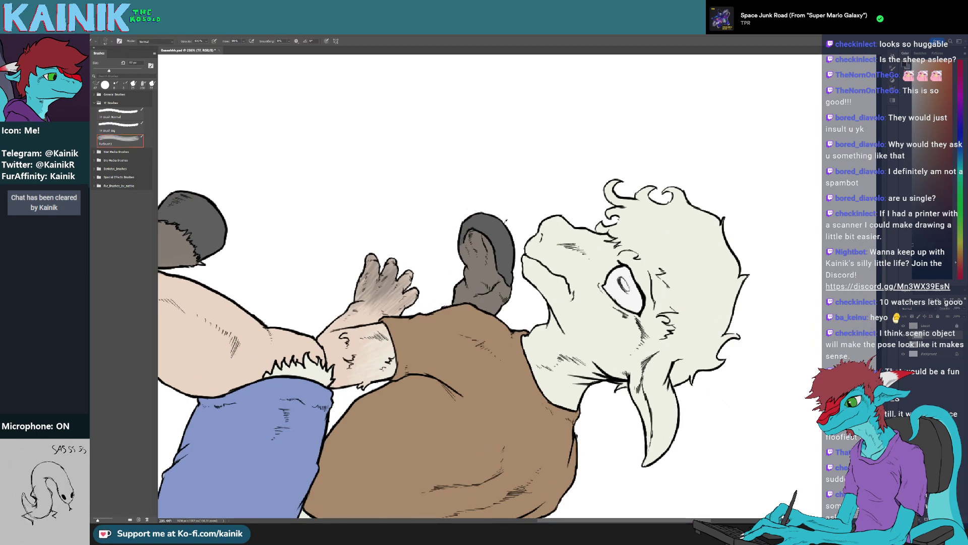
pyautogui.click(98, 161)
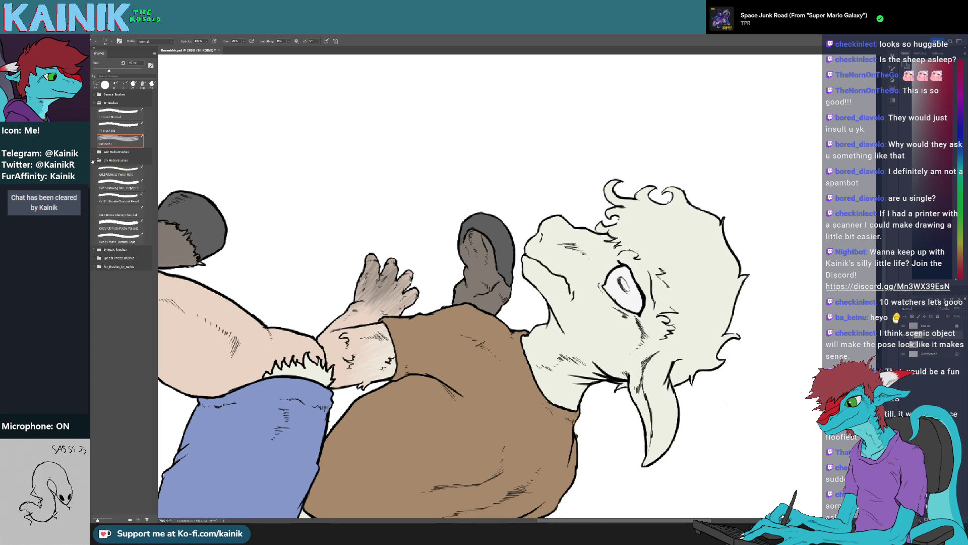
pyautogui.click(93, 161)
pyautogui.click(94, 152)
pyautogui.click(120, 162)
pyautogui.scroll(4, 426, 254)
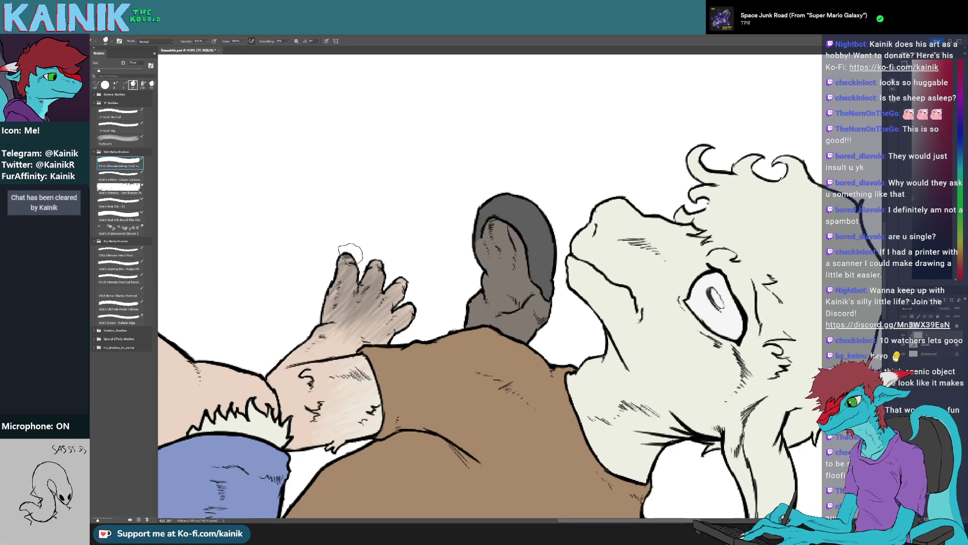
pyautogui.moveTo(385, 265)
pyautogui.mouseDown()
pyautogui.moveTo(376, 260)
pyautogui.moveTo(384, 269)
pyautogui.mouseUp()
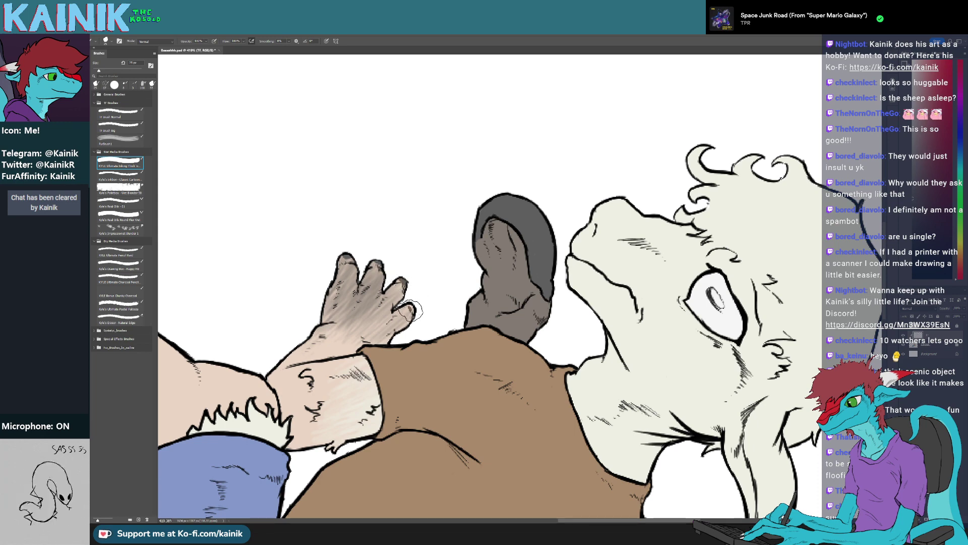
pyautogui.press('e')
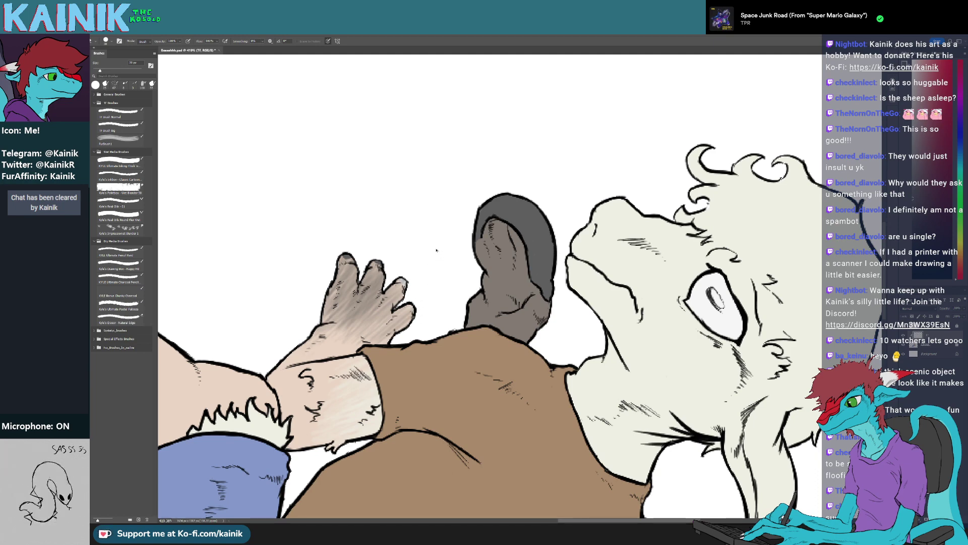
# Select the sheep's head and neck on the colour layer with the Magic Wand and make the TF layer active
pyautogui.scroll(-5, 443, 233)
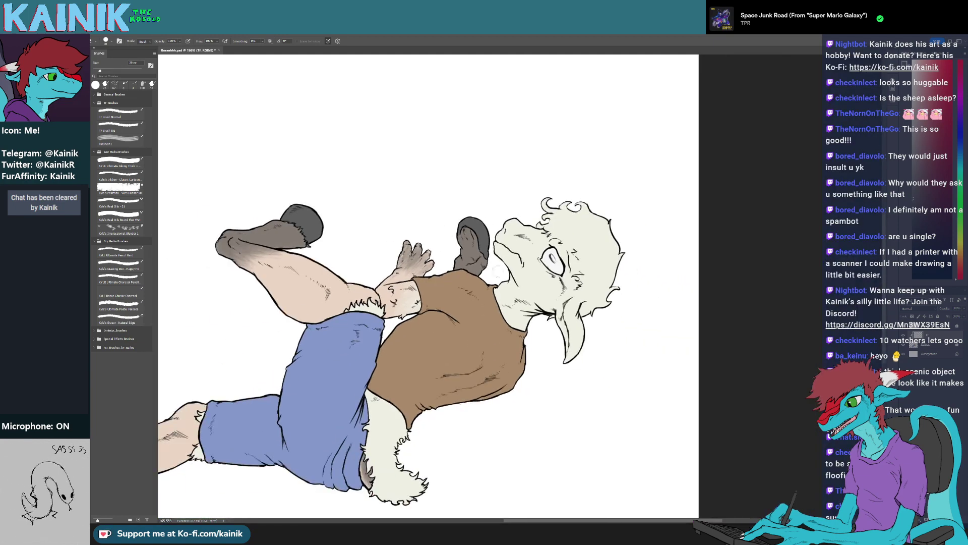
pyautogui.scroll(3, 515, 348)
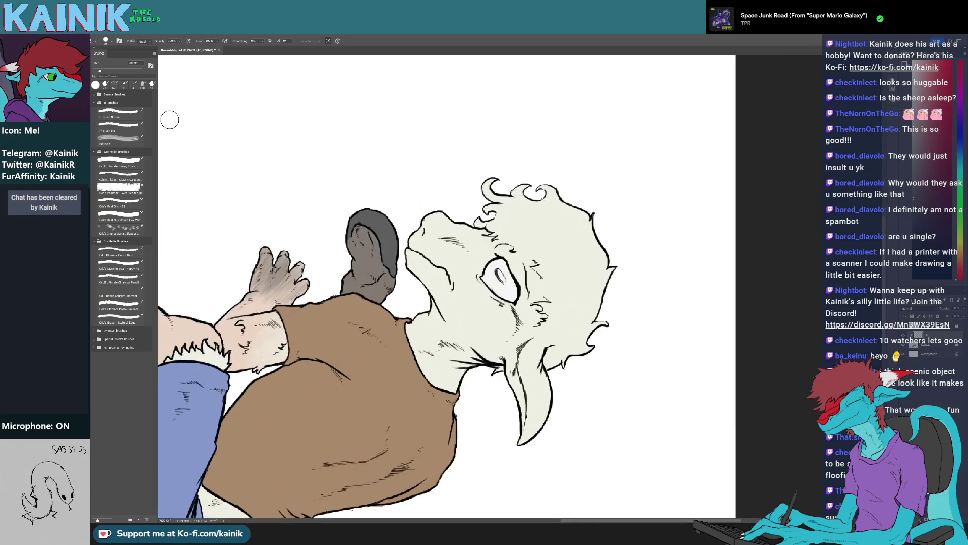
pyautogui.press('w')
pyautogui.scroll(2, 487, 287)
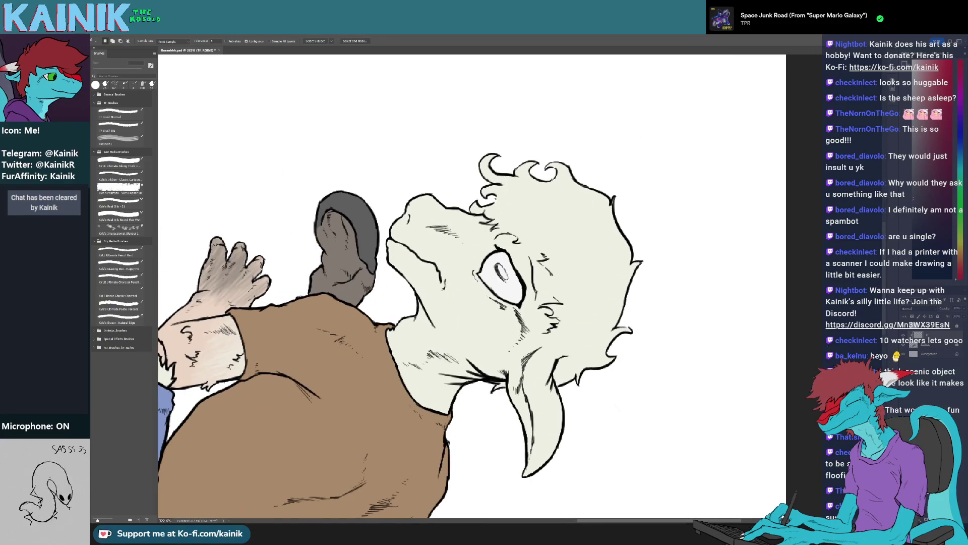
pyautogui.click(938, 345)
pyautogui.click(593, 357)
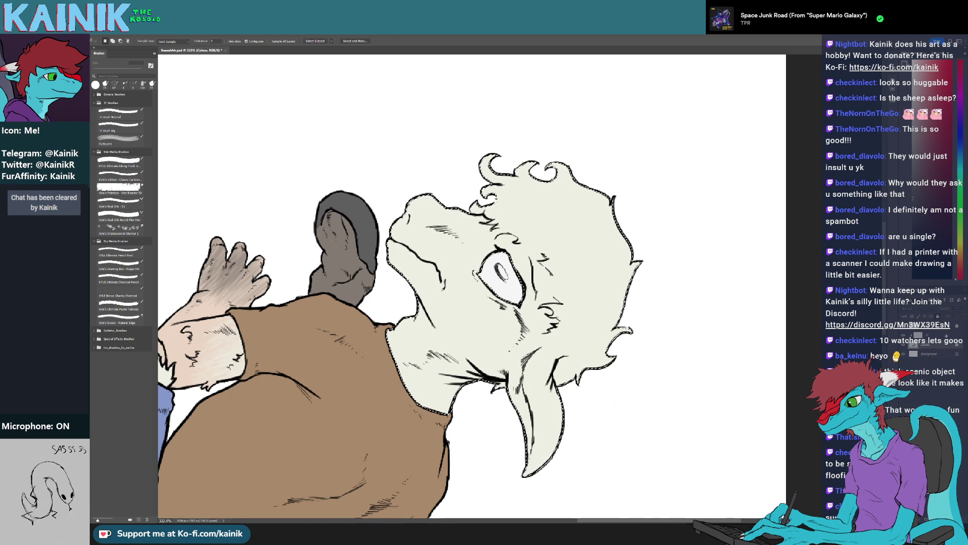
pyautogui.click(938, 335)
# Outline the hairline in the sampled skin tone and fill the face and neck with that colour
pyautogui.press('b')
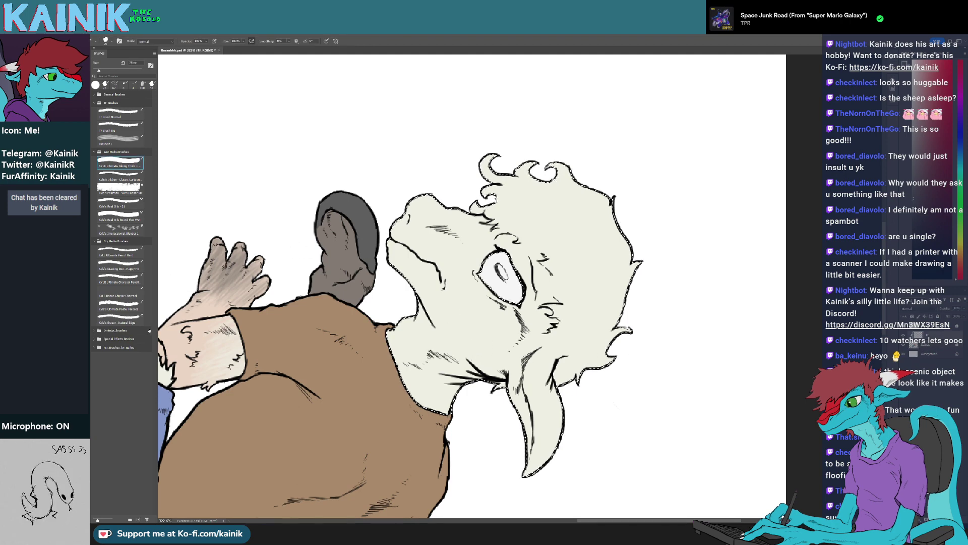
pyautogui.keyDown('alt'); pyautogui.click(215, 306); pyautogui.keyUp('alt')
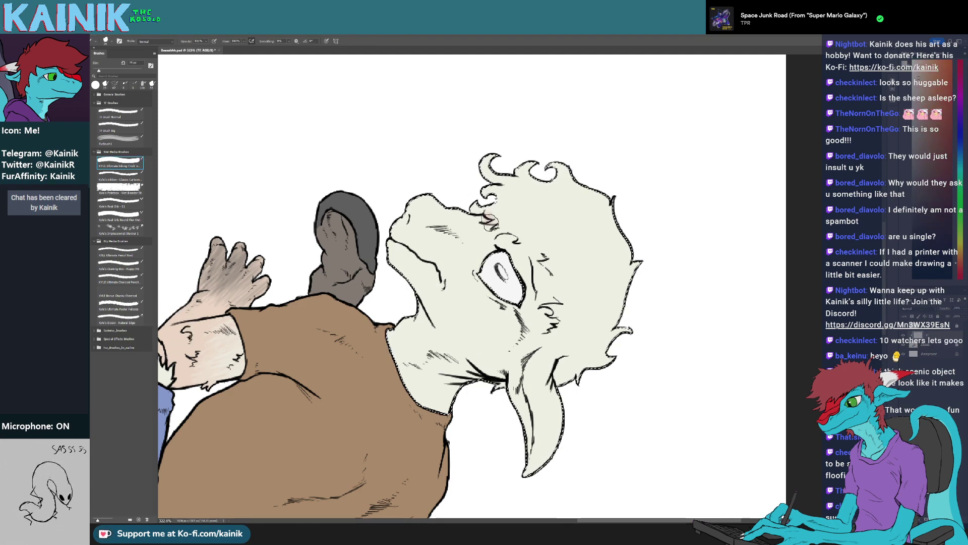
pyautogui.moveTo(487, 217)
pyautogui.mouseDown()
pyautogui.moveTo(525, 261)
pyautogui.moveTo(533, 293)
pyautogui.moveTo(526, 336)
pyautogui.moveTo(482, 385)
pyautogui.moveTo(442, 403)
pyautogui.moveTo(406, 385)
pyautogui.moveTo(396, 341)
pyautogui.moveTo(413, 289)
pyautogui.moveTo(395, 227)
pyautogui.moveTo(428, 194)
pyautogui.moveTo(492, 218)
pyautogui.mouseUp()
pyautogui.press('g')
pyautogui.click(461, 263)
# Soften the border between the skin-toned face and the wool using a smaller textured brush in the wool colour, undoing the last stroke
pyautogui.press('b')
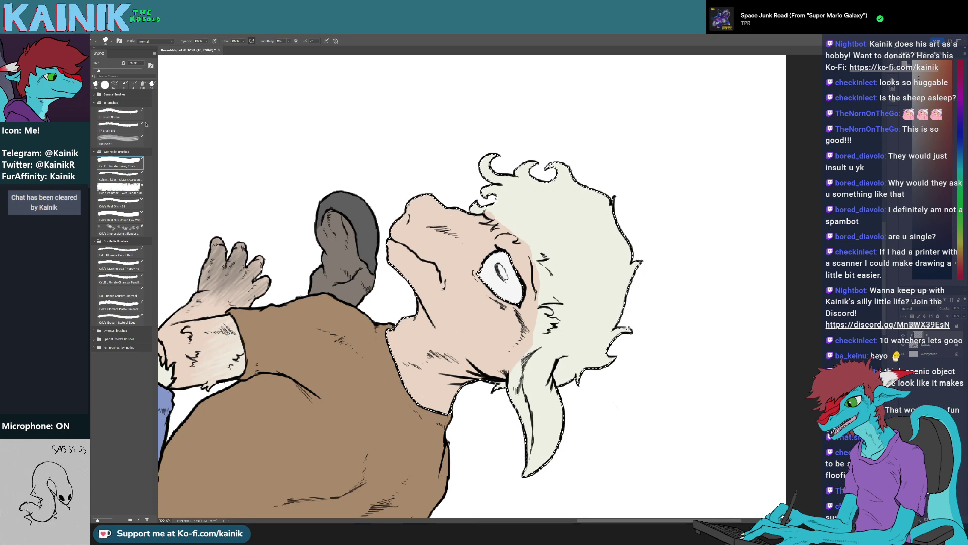
pyautogui.click(120, 140)
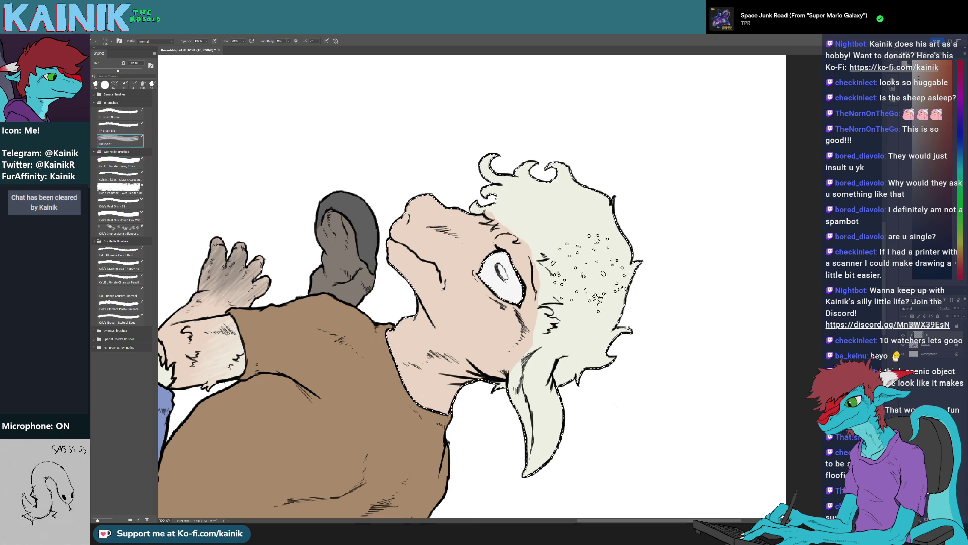
pyautogui.press('[')
pyautogui.press('[')
pyautogui.press('[')
pyautogui.press('[')
pyautogui.press('[')
pyautogui.press('[')
pyautogui.press('[')
pyautogui.press('[')
pyautogui.keyDown('alt'); pyautogui.click(594, 247); pyautogui.keyUp('alt')
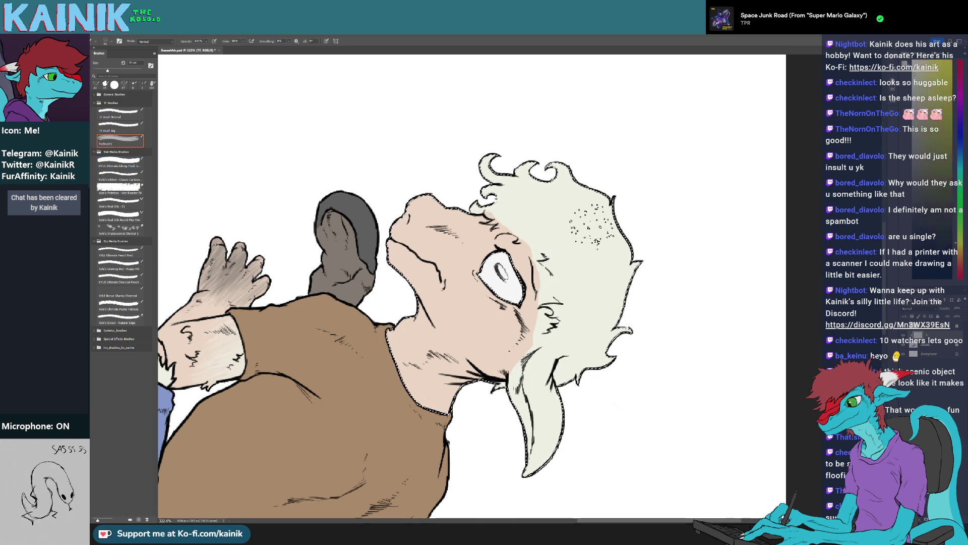
pyautogui.moveTo(555, 240)
pyautogui.mouseDown()
pyautogui.moveTo(550, 298)
pyautogui.moveTo(565, 279)
pyautogui.moveTo(566, 300)
pyautogui.moveTo(539, 353)
pyautogui.moveTo(562, 330)
pyautogui.moveTo(543, 364)
pyautogui.mouseUp()
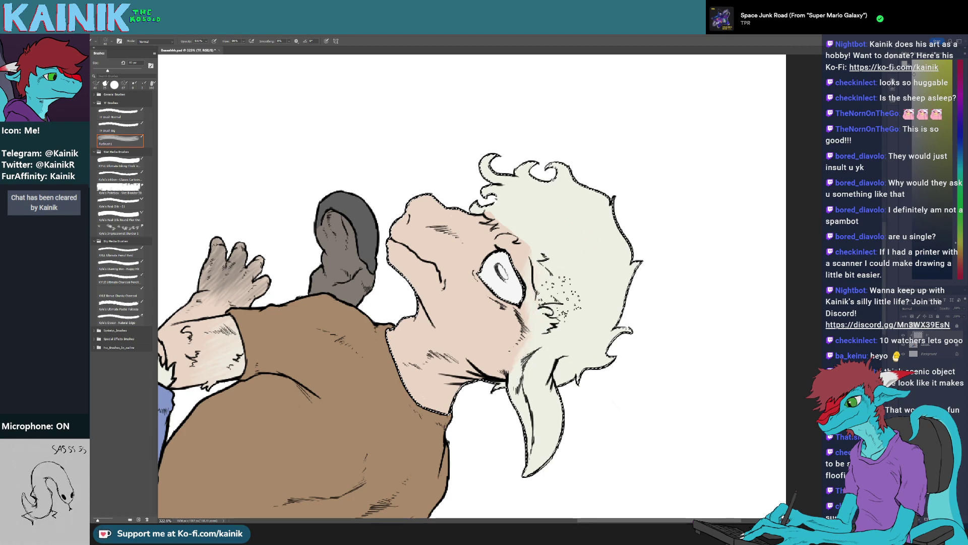
pyautogui.moveTo(537, 216)
pyautogui.mouseDown()
pyautogui.moveTo(534, 189)
pyautogui.moveTo(518, 201)
pyautogui.moveTo(527, 178)
pyautogui.moveTo(497, 212)
pyautogui.moveTo(505, 185)
pyautogui.moveTo(507, 216)
pyautogui.mouseUp()
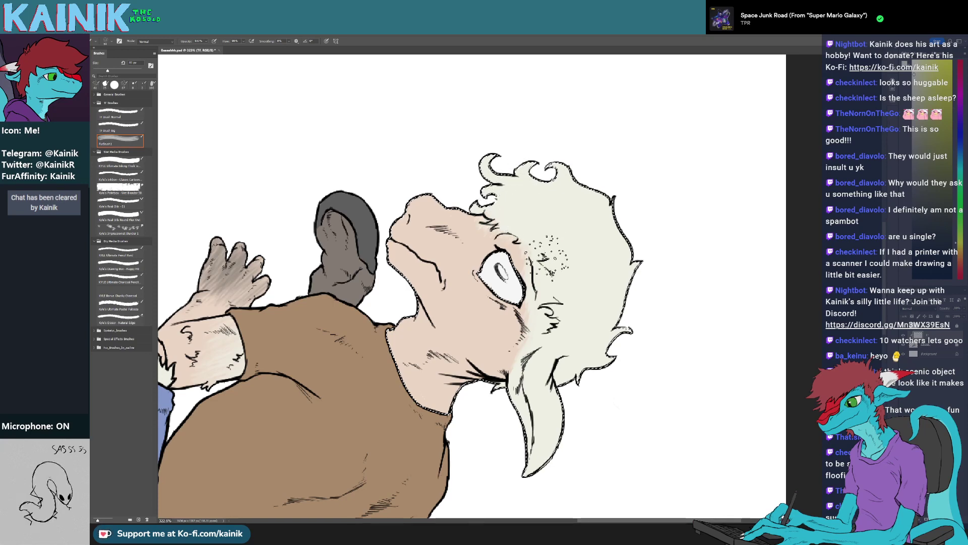
pyautogui.hotkey('ctrl', 'z')
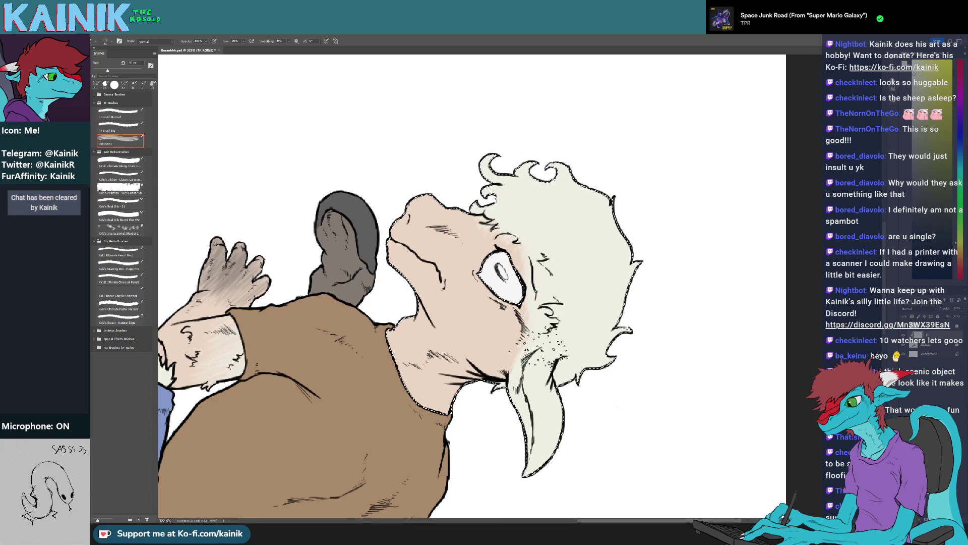
# Shade the nose and mouth area in the sampled dark brownish grey, fading it into the skin
pyautogui.keyDown('alt'); pyautogui.click(340, 291); pyautogui.keyUp('alt')
pyautogui.moveTo(399, 183)
pyautogui.mouseDown()
pyautogui.moveTo(417, 156)
pyautogui.moveTo(419, 178)
pyautogui.moveTo(432, 165)
pyautogui.moveTo(403, 203)
pyautogui.moveTo(401, 182)
pyautogui.moveTo(389, 236)
pyautogui.moveTo(395, 261)
pyautogui.moveTo(386, 231)
pyautogui.moveTo(416, 283)
pyautogui.mouseUp()
pyautogui.moveTo(411, 250)
pyautogui.mouseDown()
pyautogui.moveTo(437, 292)
pyautogui.moveTo(431, 269)
pyautogui.mouseUp()
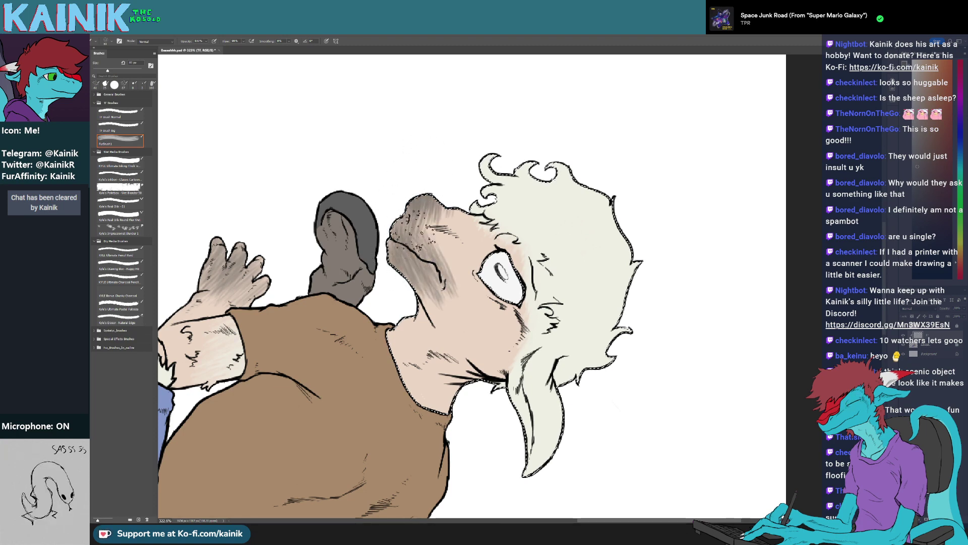
# Extend the brownish-grey shading up the bridge of the muzzle towards the eye with a smaller textured brush
pyautogui.moveTo(411, 224)
pyautogui.mouseDown()
pyautogui.moveTo(429, 247)
pyautogui.moveTo(434, 237)
pyautogui.moveTo(448, 352)
pyautogui.moveTo(460, 343)
pyautogui.moveTo(413, 379)
pyautogui.moveTo(438, 348)
pyautogui.moveTo(464, 348)
pyautogui.moveTo(485, 384)
pyautogui.moveTo(512, 371)
pyautogui.mouseUp()
pyautogui.press('r')
pyautogui.press('[')
pyautogui.press('[')
pyautogui.press('[')
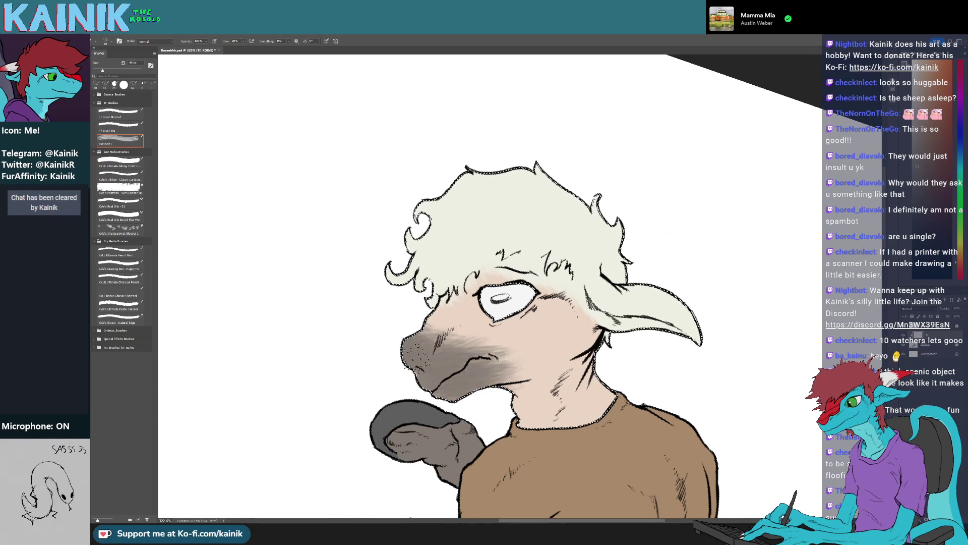
pyautogui.moveTo(433, 331)
pyautogui.mouseDown()
pyautogui.moveTo(446, 316)
pyautogui.moveTo(426, 356)
pyautogui.moveTo(474, 316)
pyautogui.mouseUp()
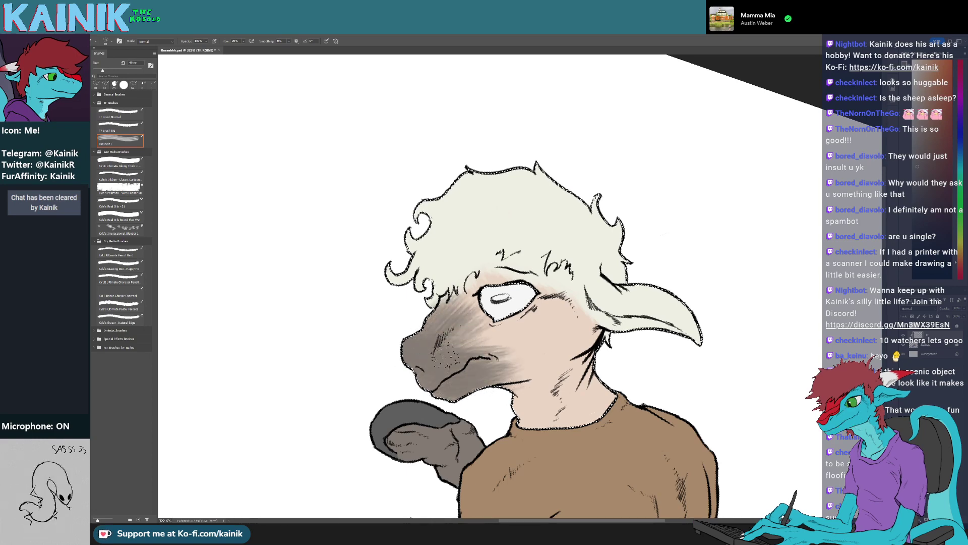
# Shade the jaw and neck with brownish-grey fur strokes running from the throat and collar into the skin
pyautogui.moveTo(466, 349)
pyautogui.mouseDown()
pyautogui.moveTo(487, 337)
pyautogui.moveTo(512, 382)
pyautogui.moveTo(542, 399)
pyautogui.moveTo(581, 371)
pyautogui.moveTo(608, 383)
pyautogui.mouseUp()
pyautogui.press('r')
pyautogui.moveTo(575, 411); pyautogui.dragTo(604, 394)
pyautogui.moveTo(575, 404)
pyautogui.mouseDown()
pyautogui.moveTo(596, 410)
pyautogui.moveTo(604, 392)
pyautogui.moveTo(563, 399)
pyautogui.moveTo(590, 370)
pyautogui.mouseUp()
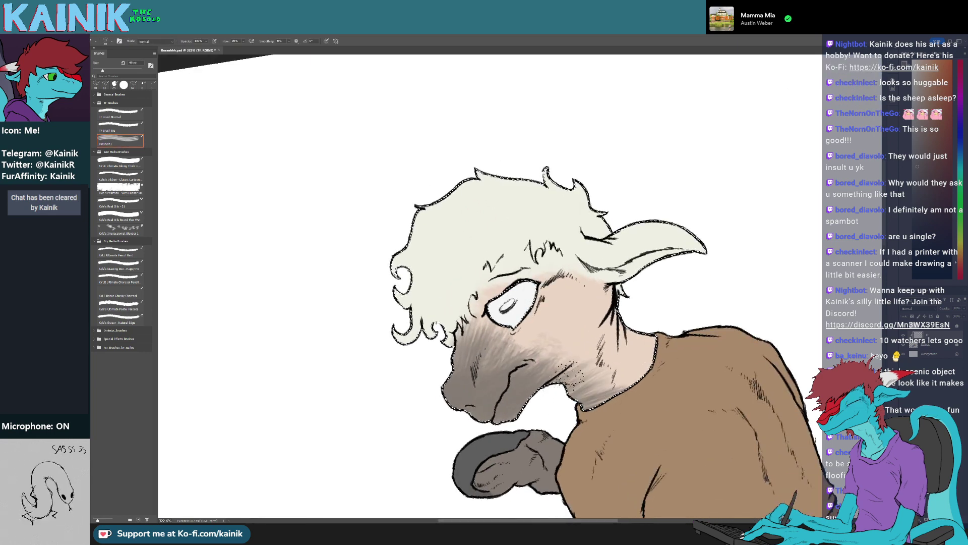
pyautogui.moveTo(512, 373); pyautogui.dragTo(540, 359)
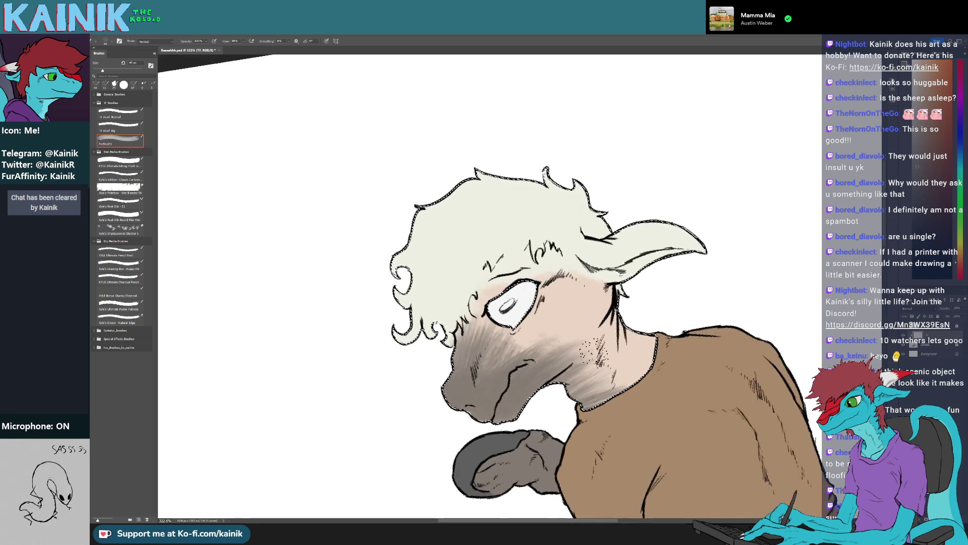
pyautogui.moveTo(618, 378); pyautogui.dragTo(640, 349)
pyautogui.moveTo(629, 315); pyautogui.dragTo(635, 339)
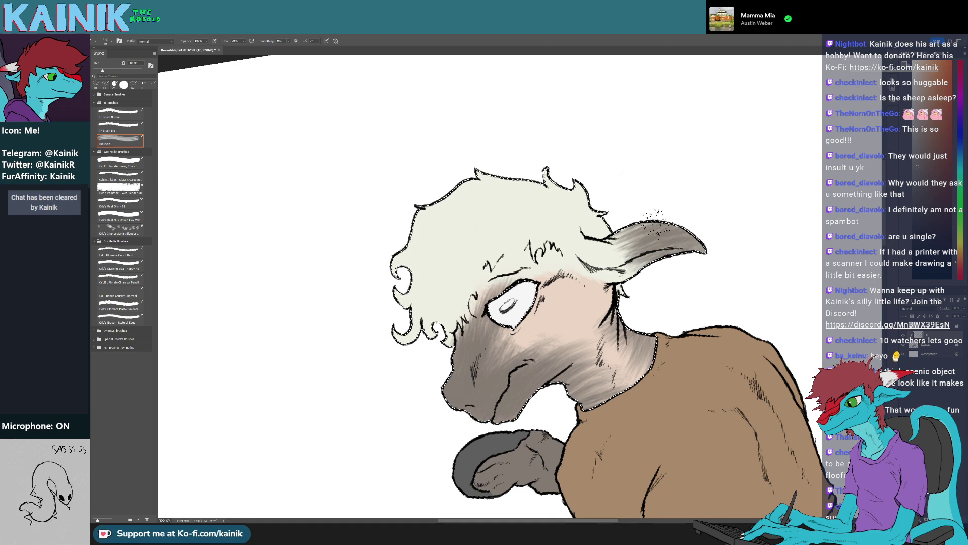
# Shade the ear brownish grey towards its base, and clean up the shading beside the wool with the eraser
pyautogui.moveTo(626, 244)
pyautogui.mouseDown()
pyautogui.moveTo(605, 255)
pyautogui.moveTo(646, 247)
pyautogui.moveTo(596, 249)
pyautogui.mouseUp()
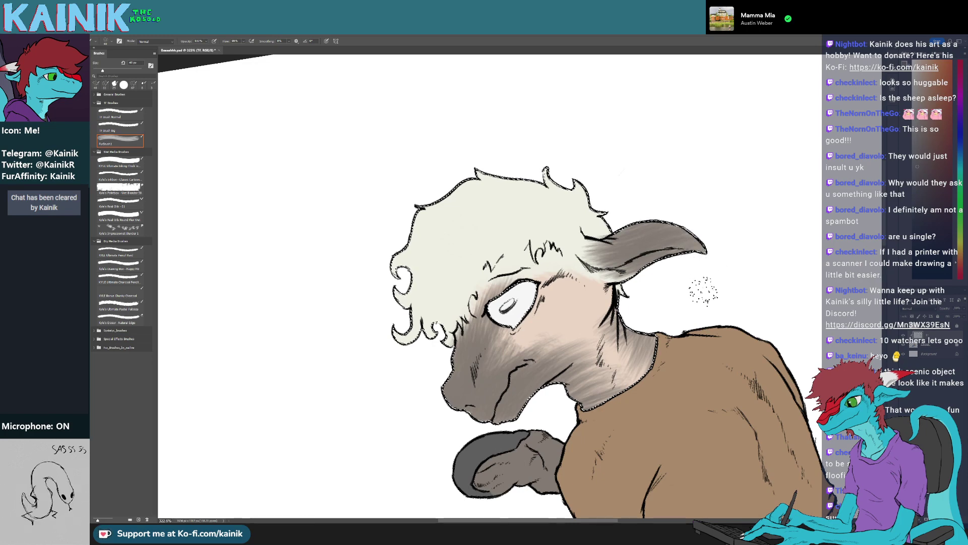
pyautogui.moveTo(575, 267)
pyautogui.mouseDown()
pyautogui.moveTo(606, 305)
pyautogui.moveTo(594, 340)
pyautogui.mouseUp()
pyautogui.press('r')
pyautogui.press('e')
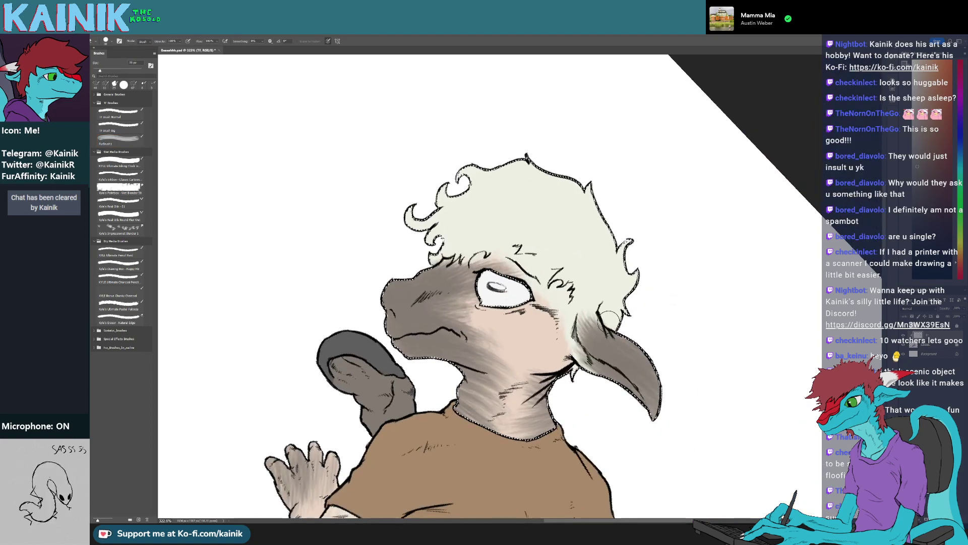
pyautogui.press('r')
pyautogui.moveTo(694, 346); pyautogui.dragTo(676, 194)
pyautogui.press('b')
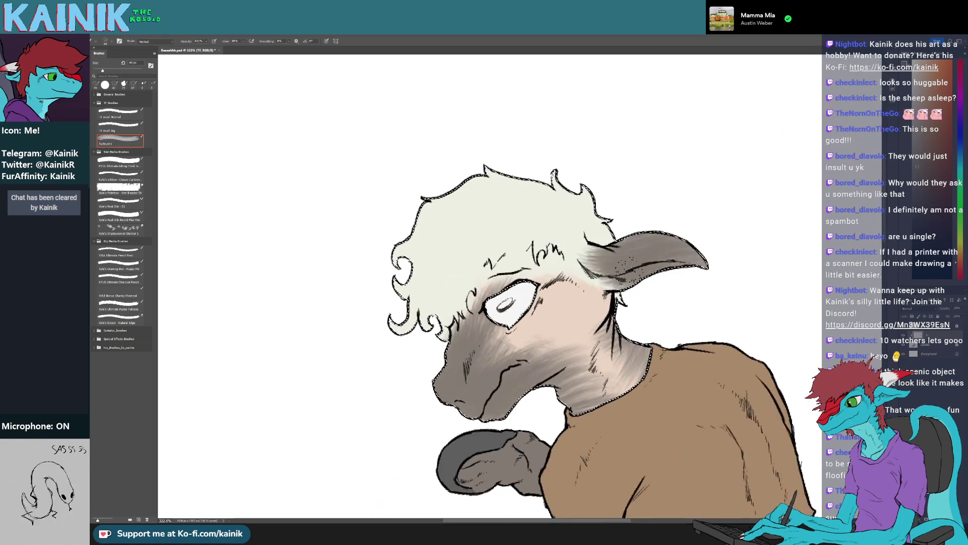
# Deepen the brownish-grey shading on the back of the neck and blend more fur strokes beneath the eye
pyautogui.moveTo(609, 276)
pyautogui.mouseDown()
pyautogui.moveTo(603, 309)
pyautogui.moveTo(614, 348)
pyautogui.moveTo(554, 394)
pyautogui.moveTo(547, 429)
pyautogui.mouseUp()
pyautogui.press('r')
pyautogui.press('e')
pyautogui.press('r')
pyautogui.moveTo(631, 449); pyautogui.dragTo(696, 350)
pyautogui.press('b')
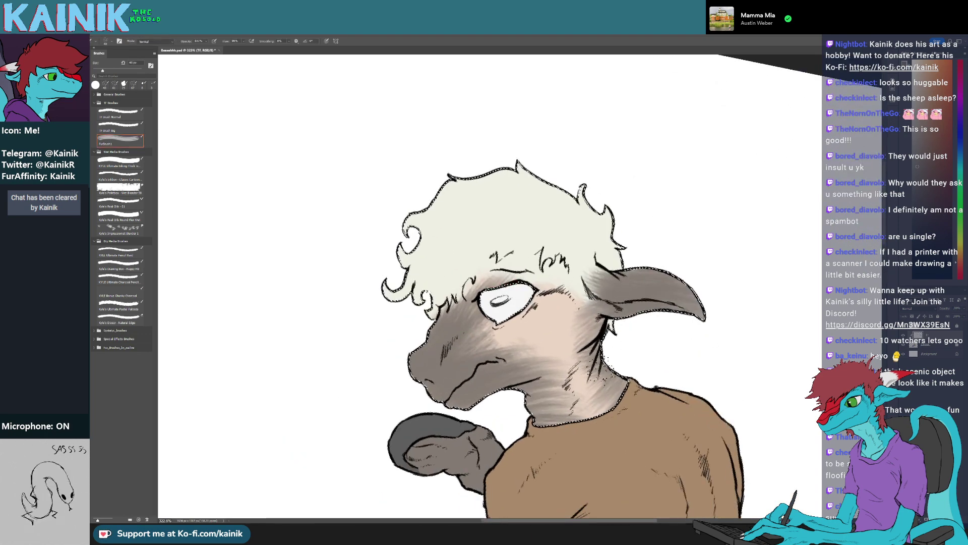
pyautogui.moveTo(617, 381)
pyautogui.mouseDown()
pyautogui.moveTo(592, 396)
pyautogui.moveTo(608, 406)
pyautogui.mouseUp()
pyautogui.moveTo(473, 337)
pyautogui.mouseDown()
pyautogui.moveTo(515, 324)
pyautogui.moveTo(506, 341)
pyautogui.moveTo(528, 350)
pyautogui.mouseUp()
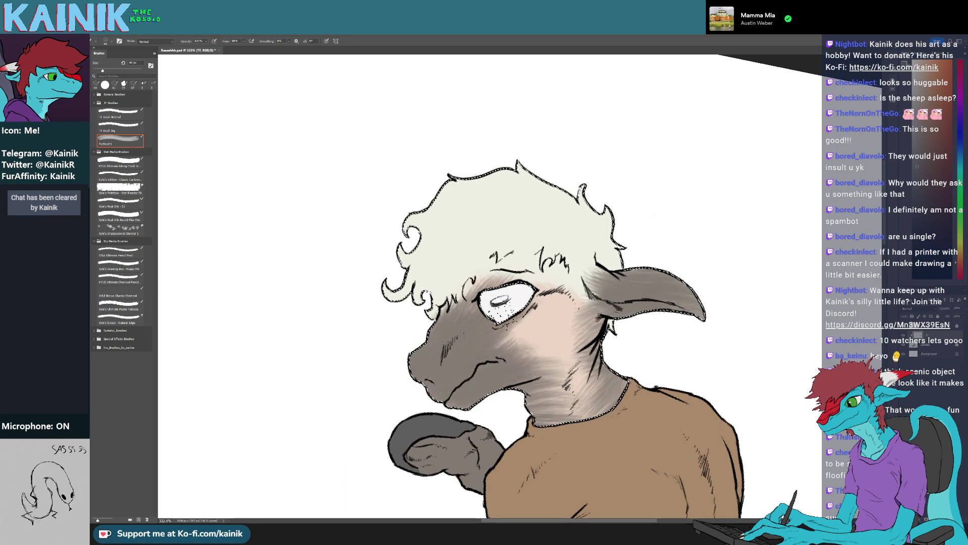
pyautogui.moveTo(490, 341); pyautogui.dragTo(502, 335)
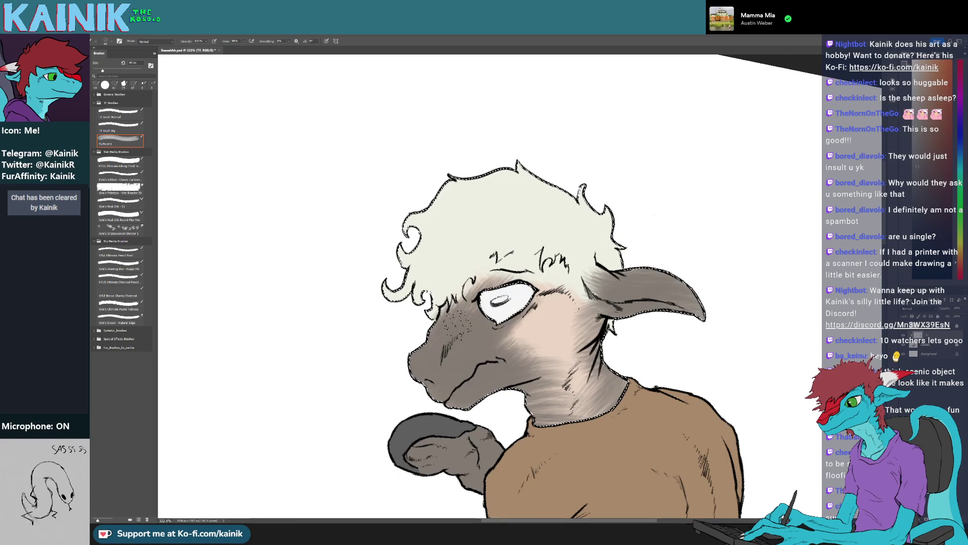
# Paint the inside of the ear pink and clear the selection around the head
pyautogui.moveTo(691, 335); pyautogui.dragTo(557, 322)
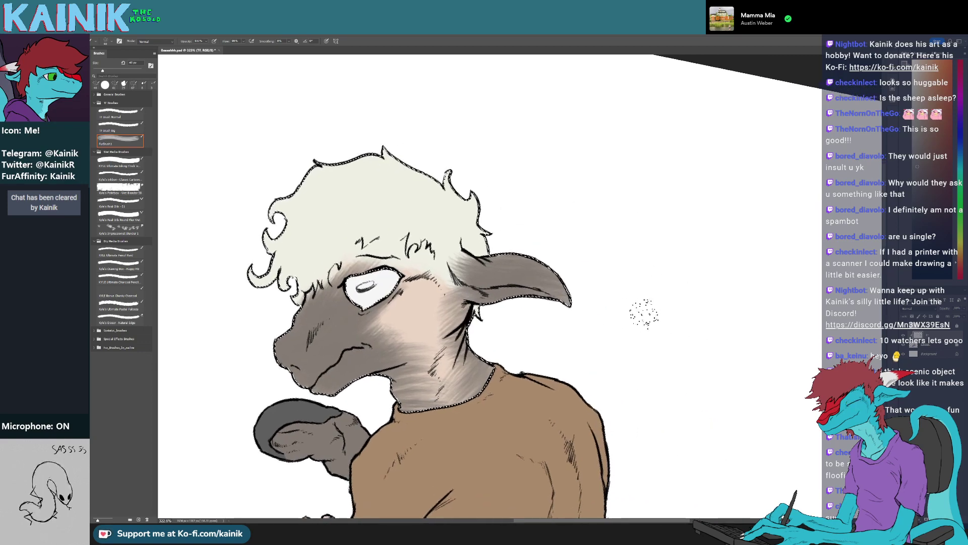
pyautogui.click(961, 271)
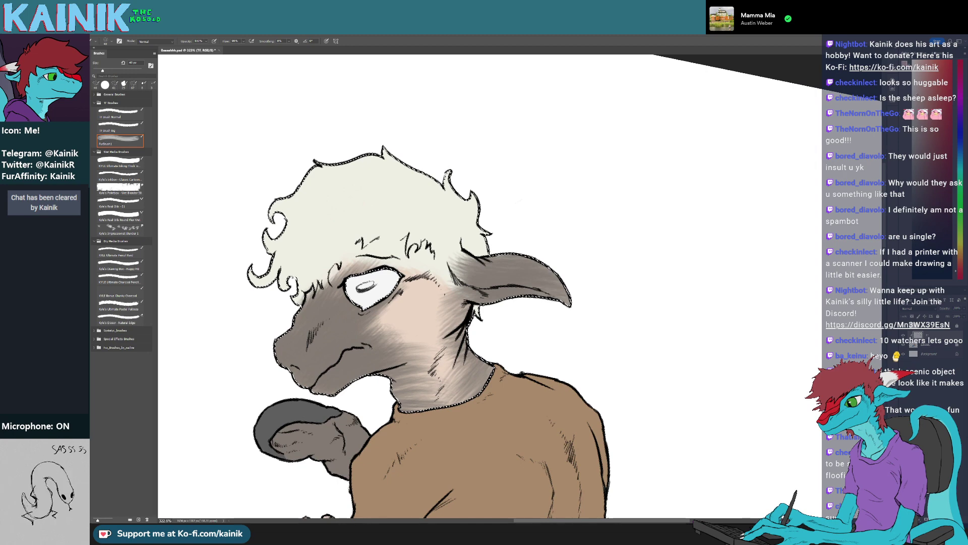
pyautogui.press('r')
pyautogui.moveTo(593, 310); pyautogui.dragTo(597, 281)
pyautogui.moveTo(505, 309)
pyautogui.mouseDown()
pyautogui.moveTo(523, 309)
pyautogui.moveTo(515, 305)
pyautogui.mouseUp()
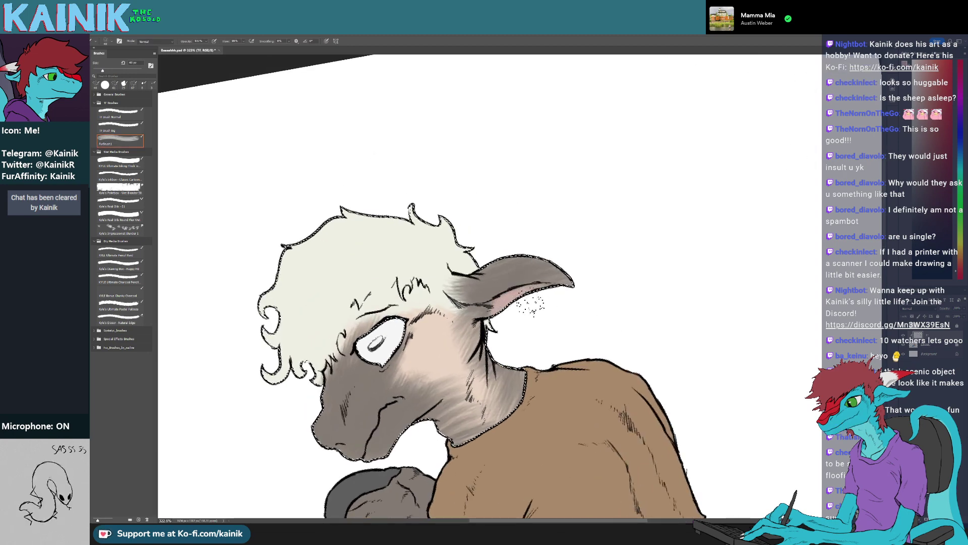
pyautogui.press('r')
pyautogui.moveTo(515, 308); pyautogui.dragTo(521, 335)
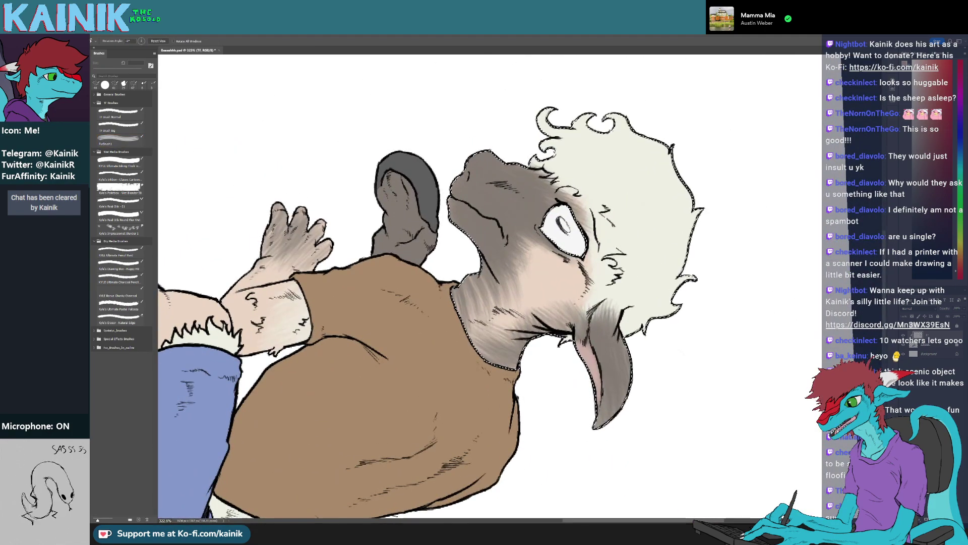
pyautogui.press('m')
pyautogui.click(294, 126)
pyautogui.moveTo(570, 224)
pyautogui.mouseDown()
pyautogui.moveTo(610, 224)
pyautogui.moveTo(550, 153)
pyautogui.moveTo(563, 220)
pyautogui.mouseUp()
pyautogui.press('r')
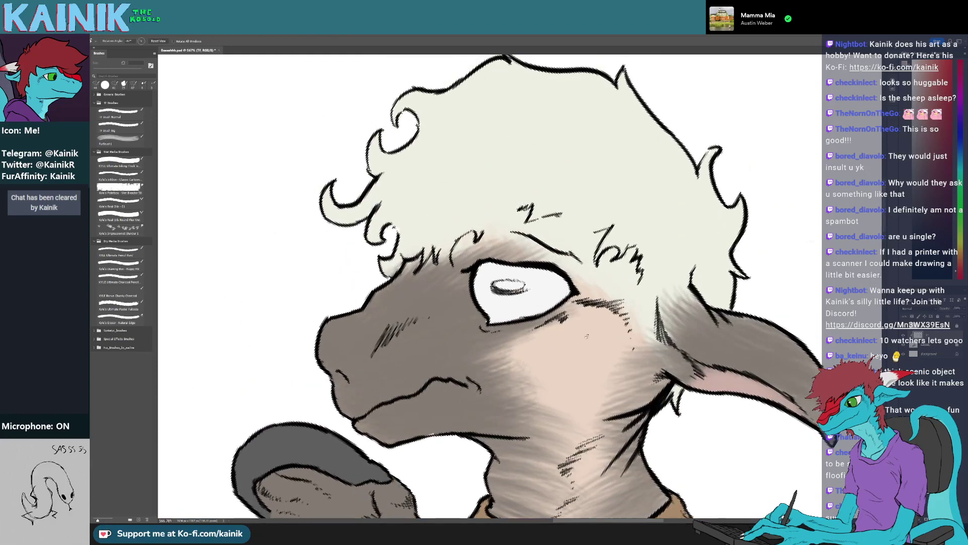
# Paint the iris olive green around the pupil with the Ultimate Inking Thick brush
pyautogui.press('b')
pyautogui.click(120, 163)
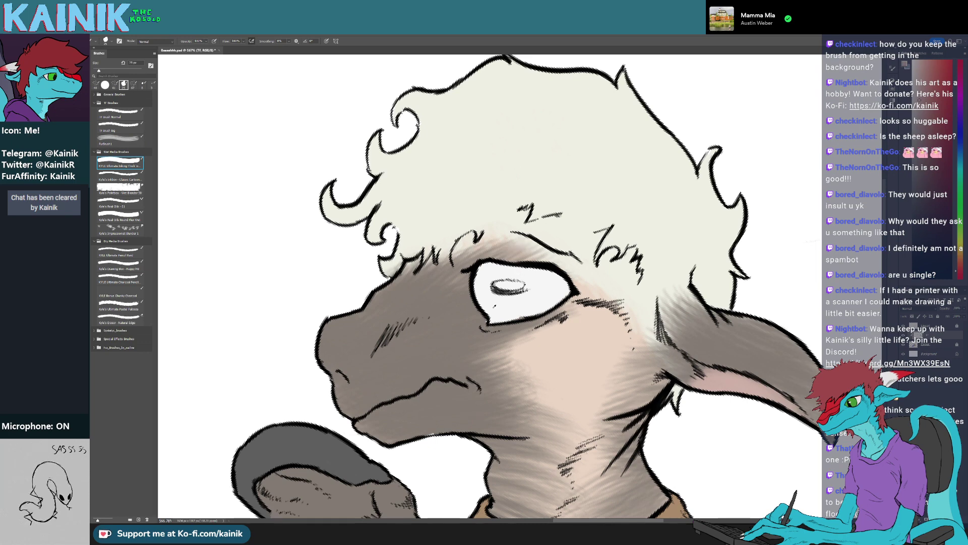
pyautogui.keyDown('alt'); pyautogui.click(507, 255); pyautogui.keyUp('alt')
pyautogui.press('r')
pyautogui.moveTo(650, 348)
pyautogui.mouseDown()
pyautogui.moveTo(701, 308)
pyautogui.moveTo(721, 215)
pyautogui.mouseUp()
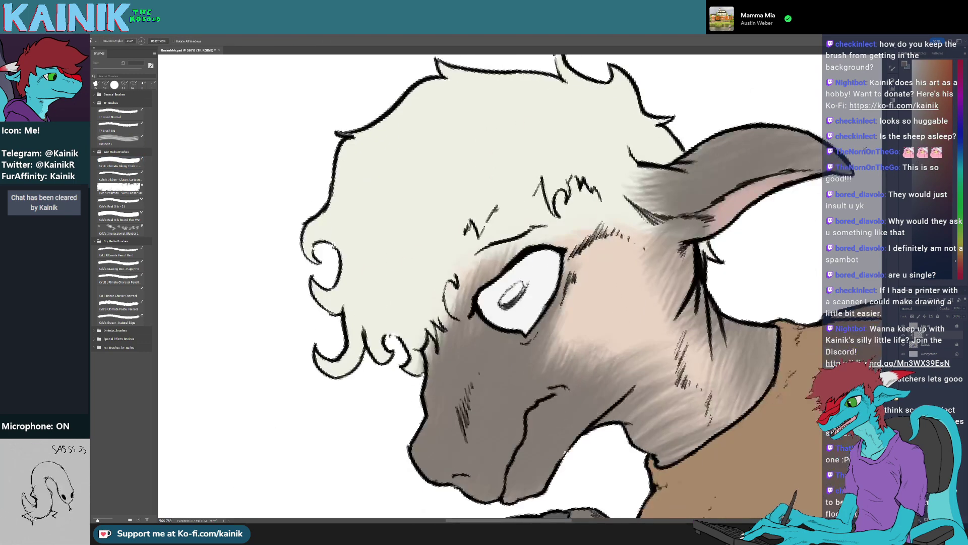
pyautogui.click(961, 244)
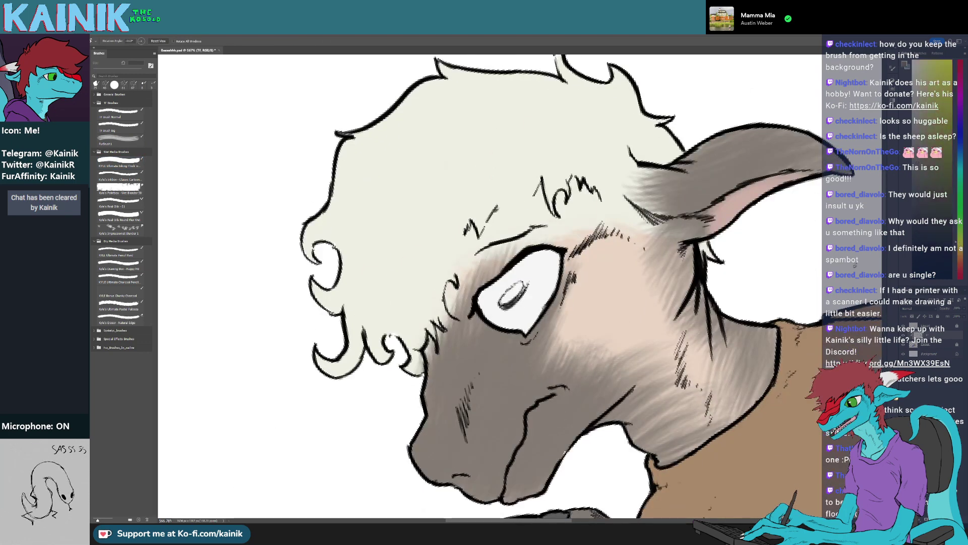
pyautogui.click(922, 133)
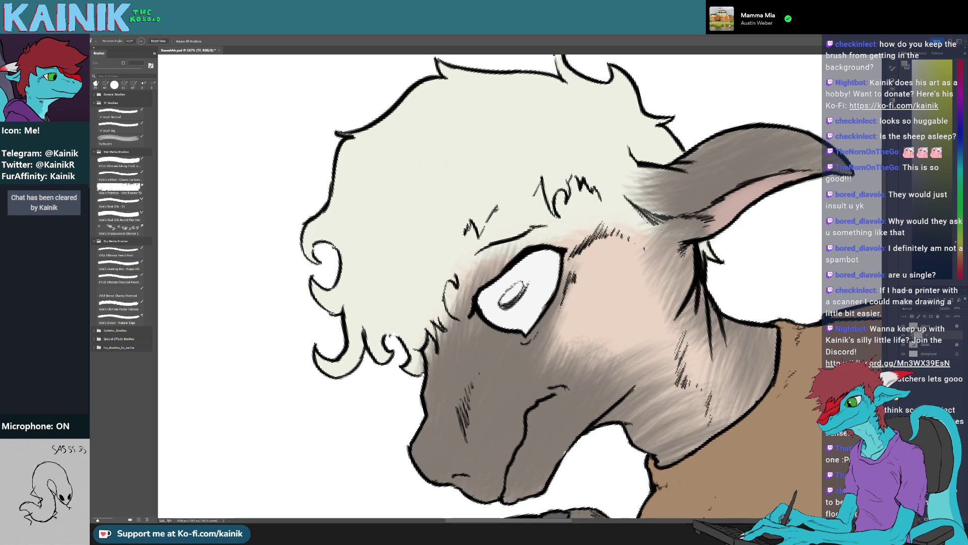
pyautogui.press('b')
pyautogui.moveTo(522, 292)
pyautogui.mouseDown()
pyautogui.moveTo(503, 308)
pyautogui.moveTo(529, 280)
pyautogui.moveTo(504, 310)
pyautogui.mouseUp()
pyautogui.hotkey('ctrl', 'z')
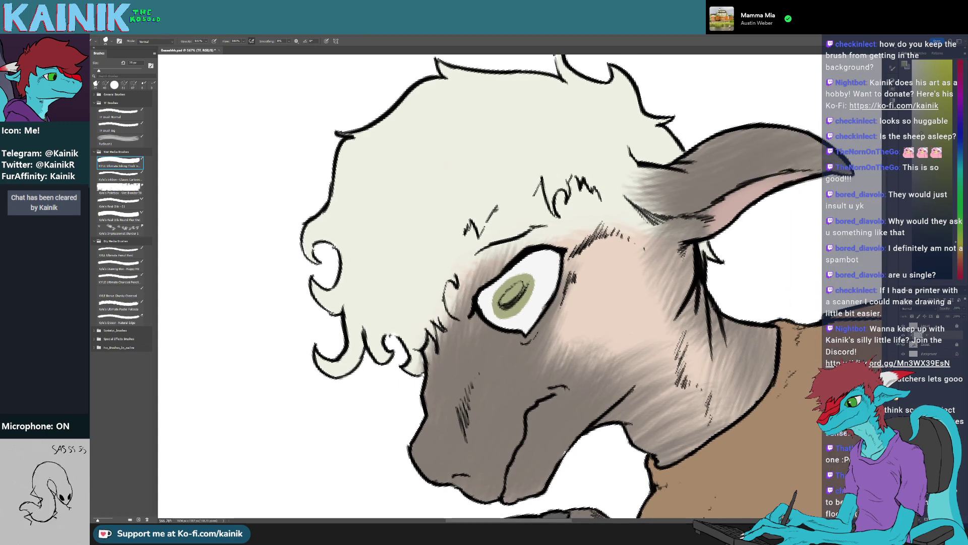
# Release the clipping mask of the shading layer as a test, and undo the release
pyautogui.press('Tab')
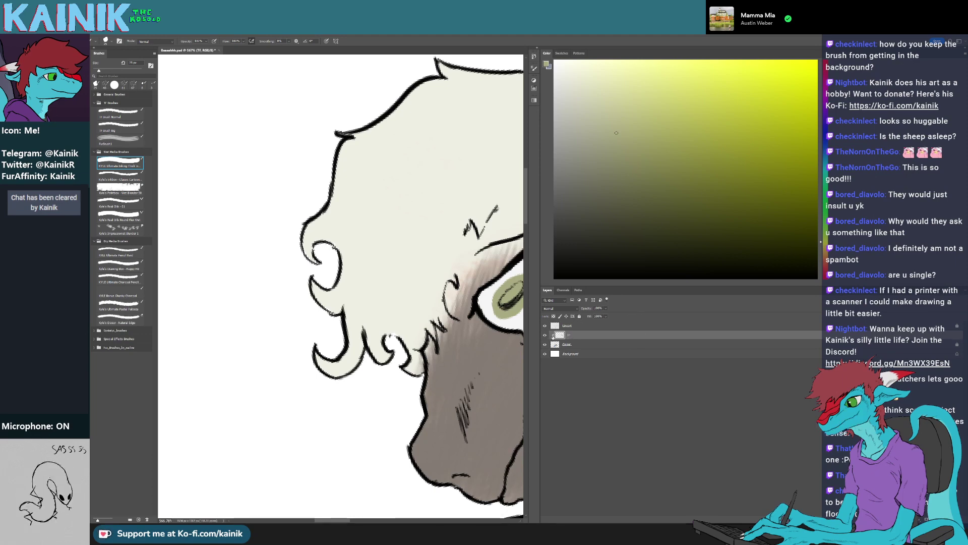
pyautogui.scroll(-9, 367, 301)
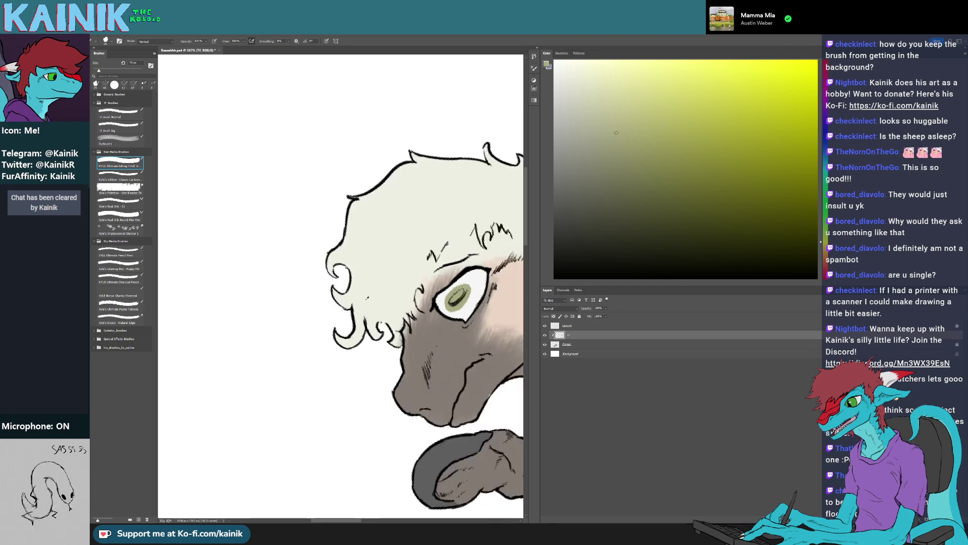
pyautogui.moveTo(377, 329); pyautogui.dragTo(300, 316)
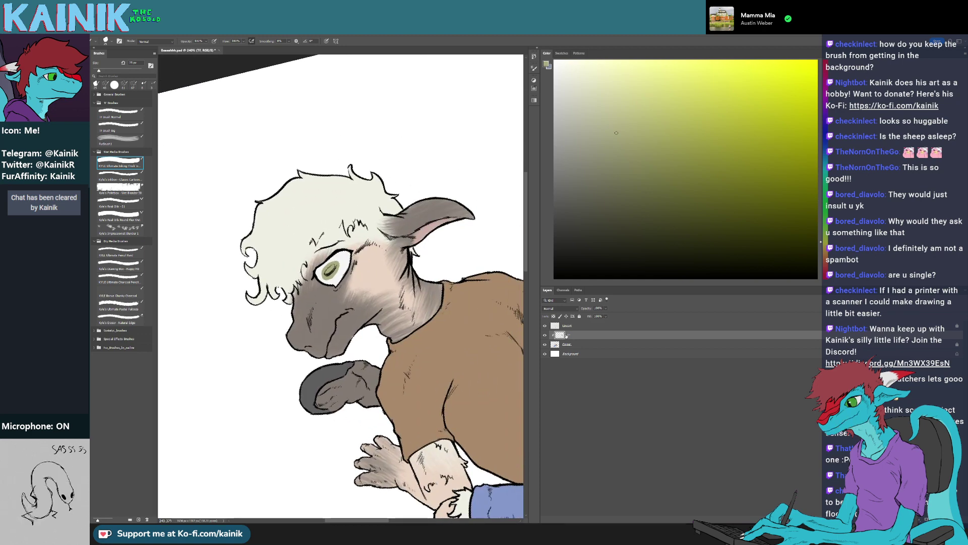
pyautogui.scroll(-2, 404, 279)
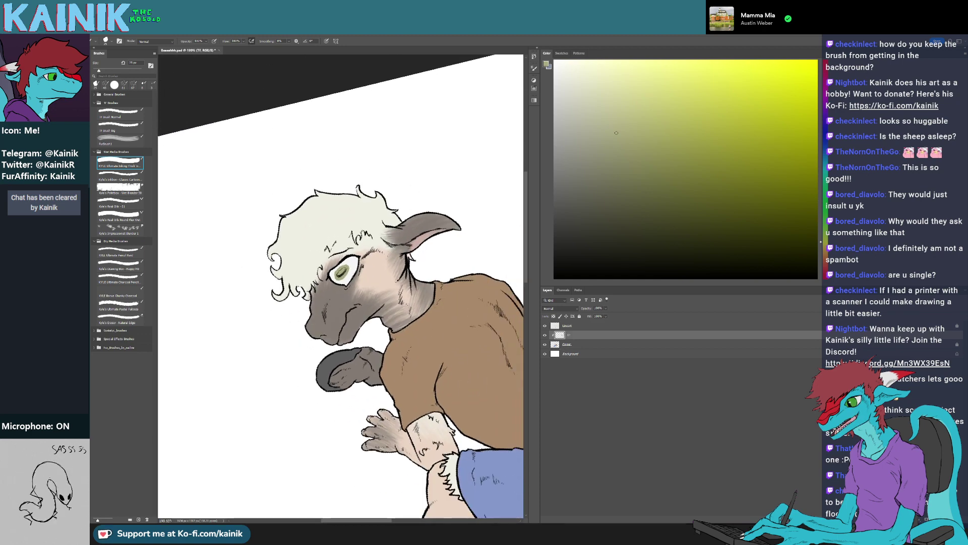
pyautogui.keyDown('alt'); pyautogui.click(582, 336); pyautogui.keyUp('alt')
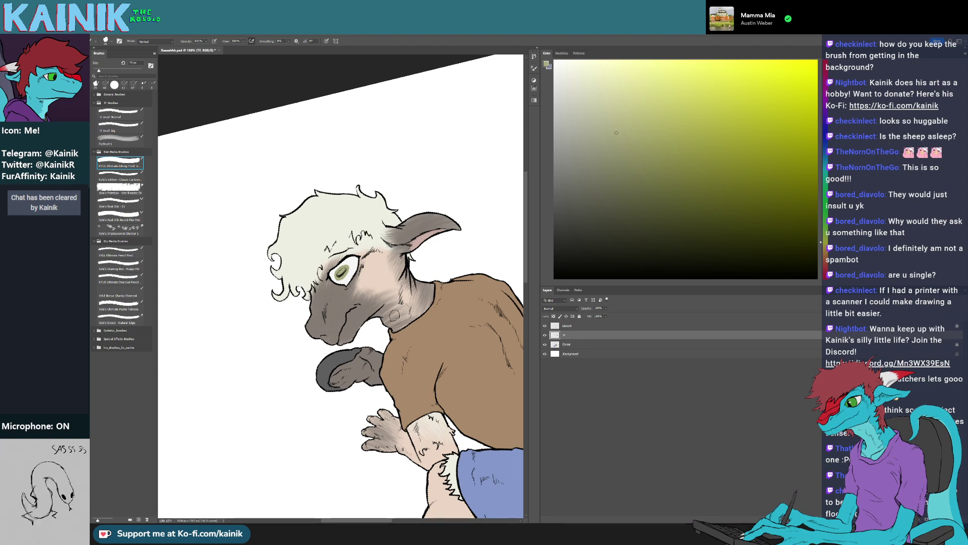
pyautogui.scroll(-6, 376, 283)
pyautogui.scroll(3, 381, 323)
pyautogui.hotkey('ctrl', 'z')
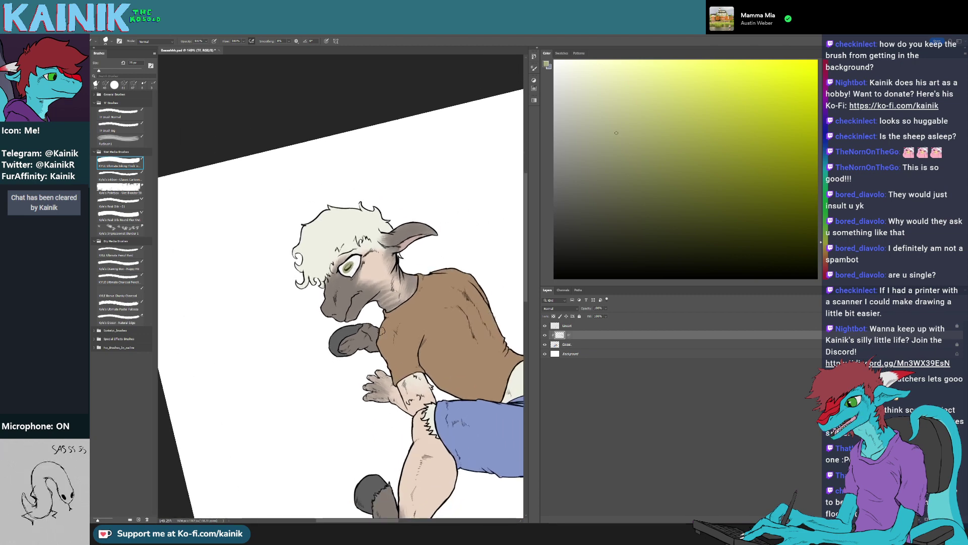
# Try a Magic Wand selection of the head's wool and clear it again
pyautogui.scroll(5, 370, 323)
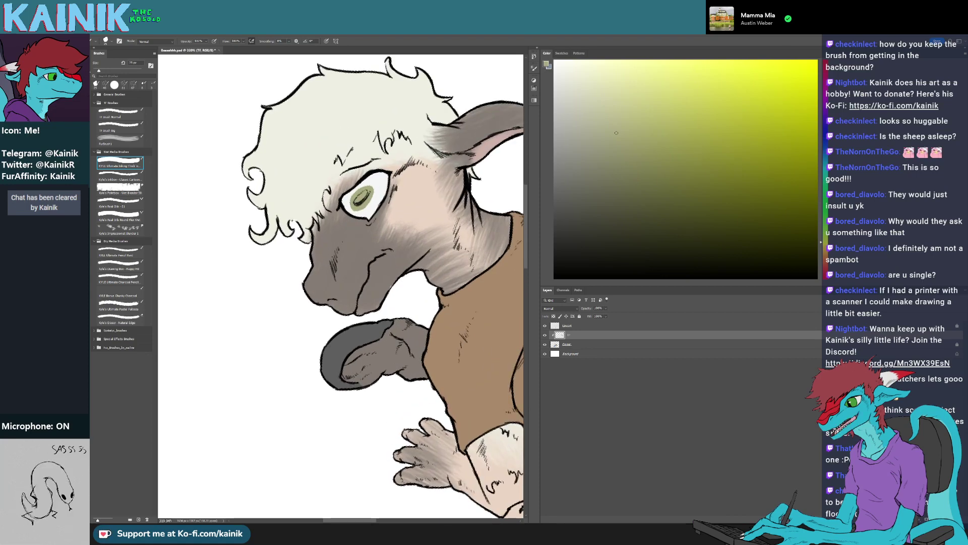
pyautogui.press('w')
pyautogui.click(323, 137)
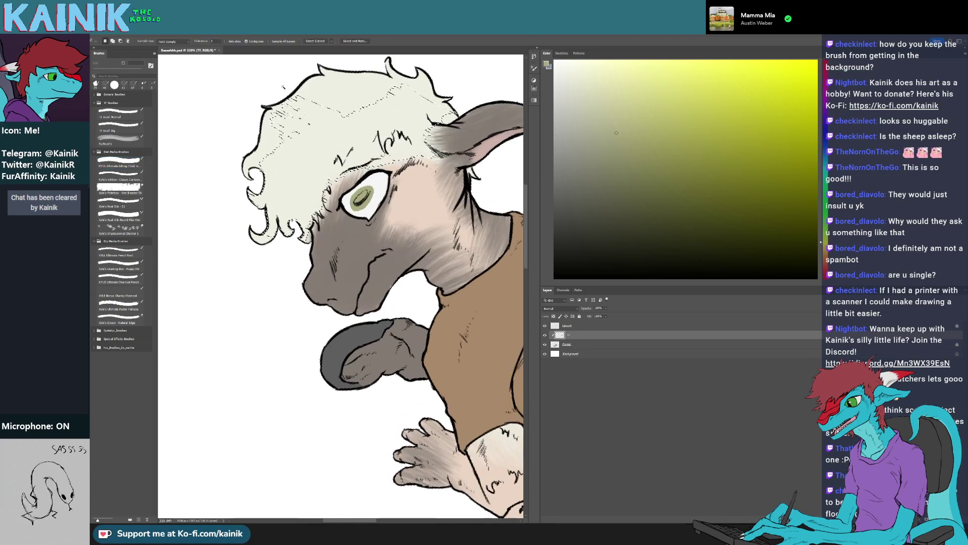
pyautogui.hotkey('ctrl', 'd')
pyautogui.moveTo(481, 336); pyautogui.dragTo(476, 352)
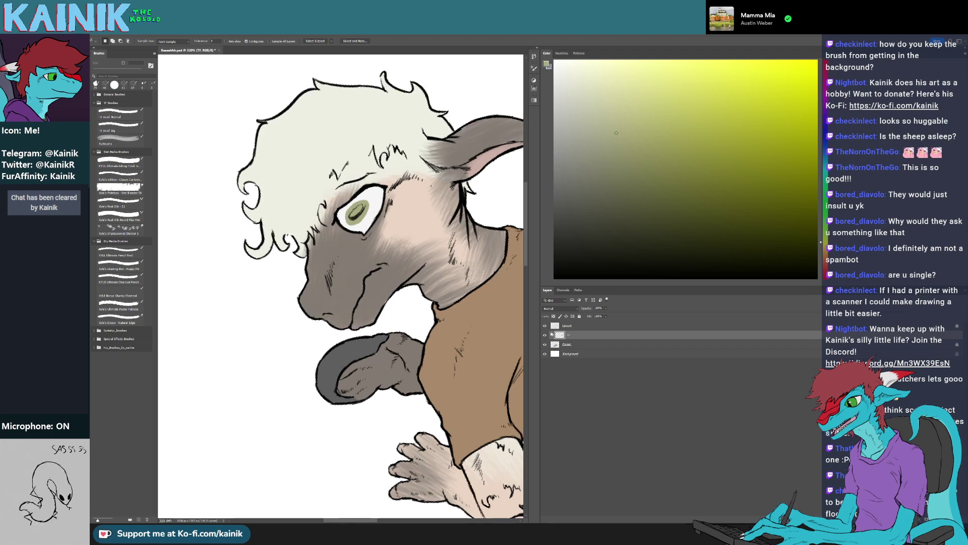
# Paint a green test stroke across the muzzle with the clipping mask released, and undo both changes
pyautogui.press('b')
pyautogui.moveTo(375, 256); pyautogui.dragTo(247, 398)
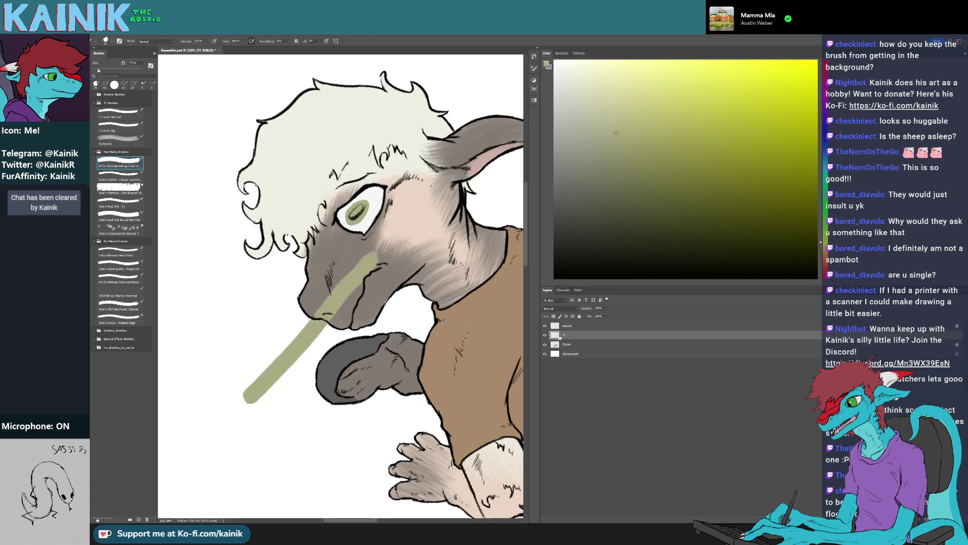
pyautogui.hotkey('ctrl', 'z')
pyautogui.hotkey('ctrl', 'z')
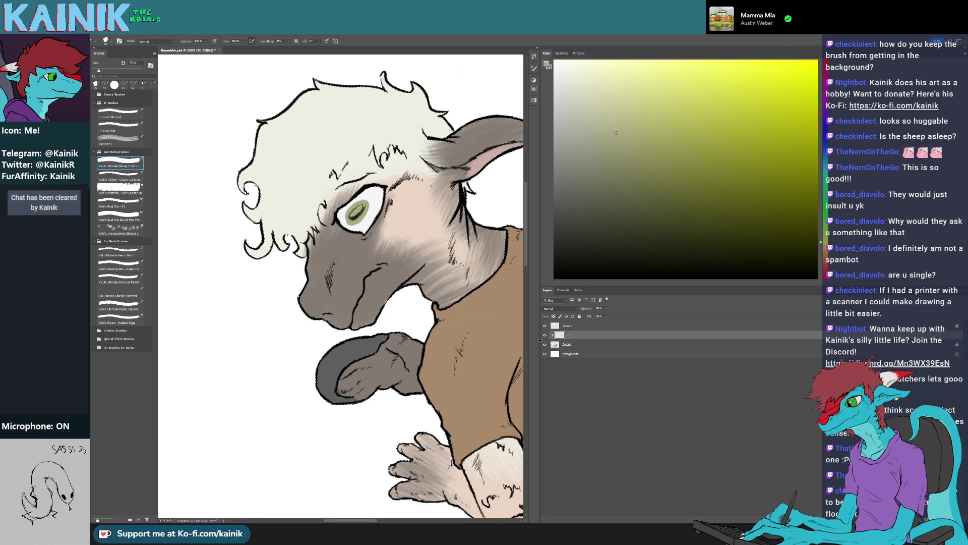
pyautogui.moveTo(540, 340); pyautogui.dragTo(880, 337)
# Unlock the base colour layer and touch up the jaw's lower edge with the sampled fur colour
pyautogui.scroll(-2, 470, 295)
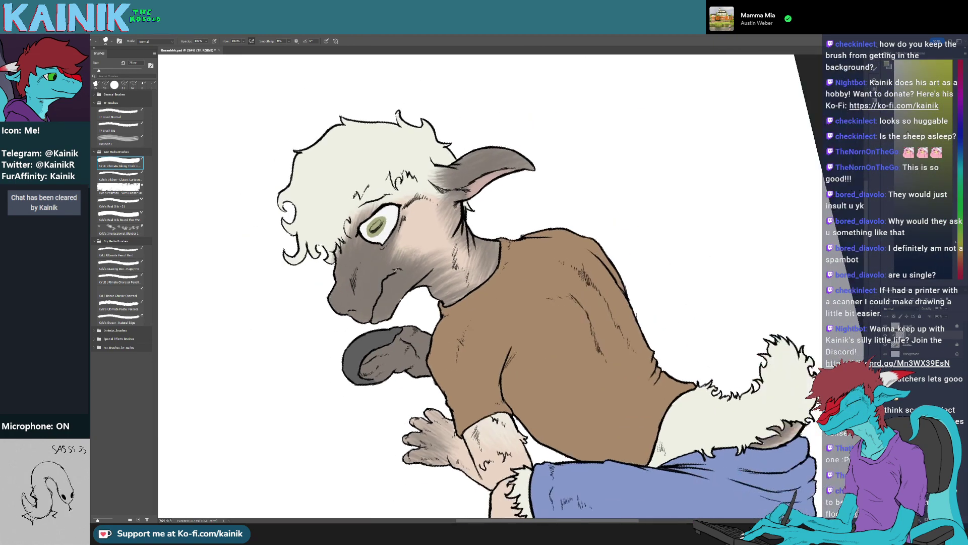
pyautogui.scroll(5, 356, 284)
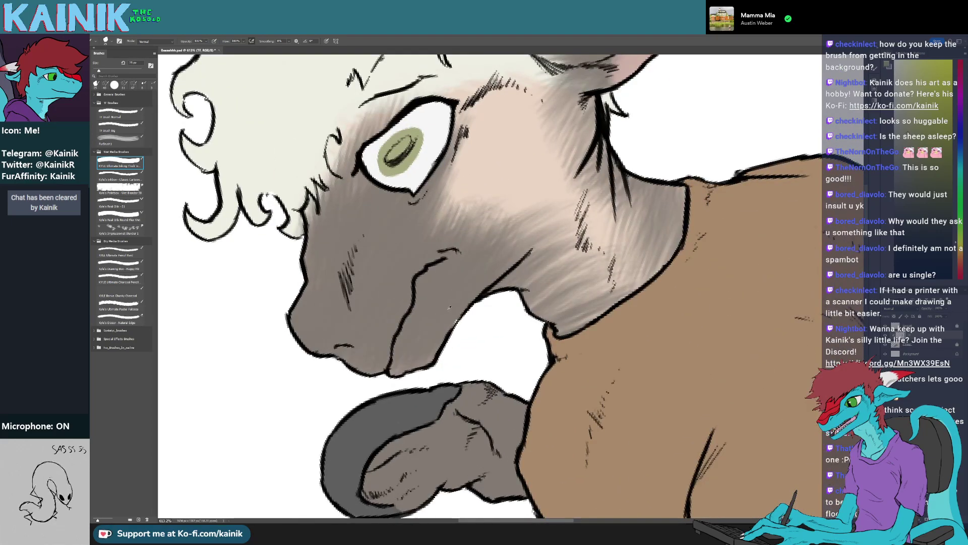
pyautogui.keyDown('alt'); pyautogui.click(538, 300); pyautogui.keyUp('alt')
pyautogui.click(917, 347)
pyautogui.click(957, 345)
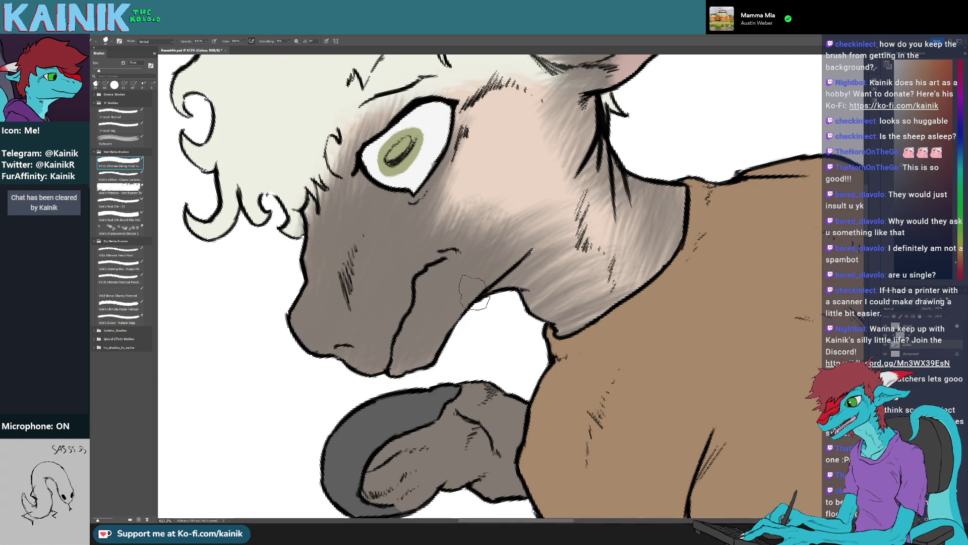
# Fill the pupil with dark grey inside the olive iris
pyautogui.moveTo(489, 191); pyautogui.dragTo(590, 351)
pyautogui.press('r')
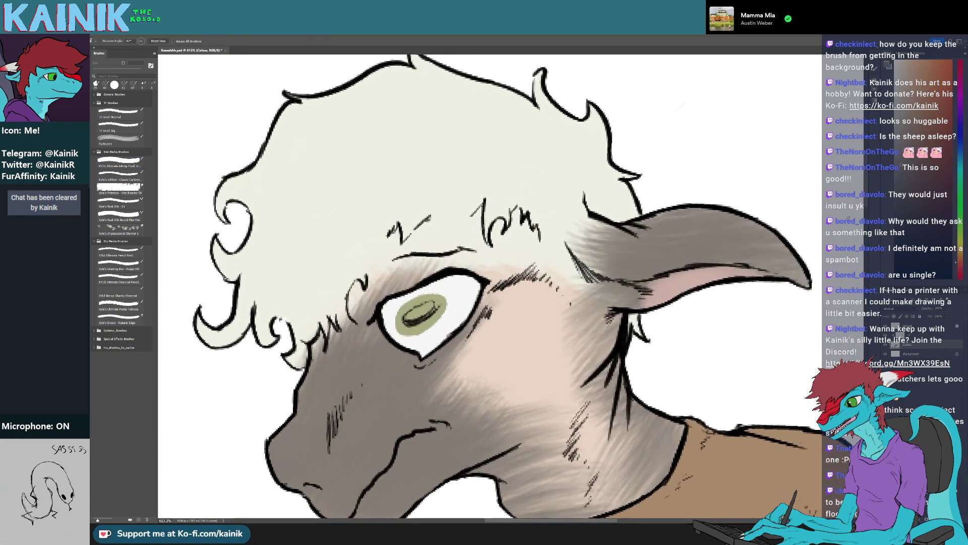
pyautogui.press('b')
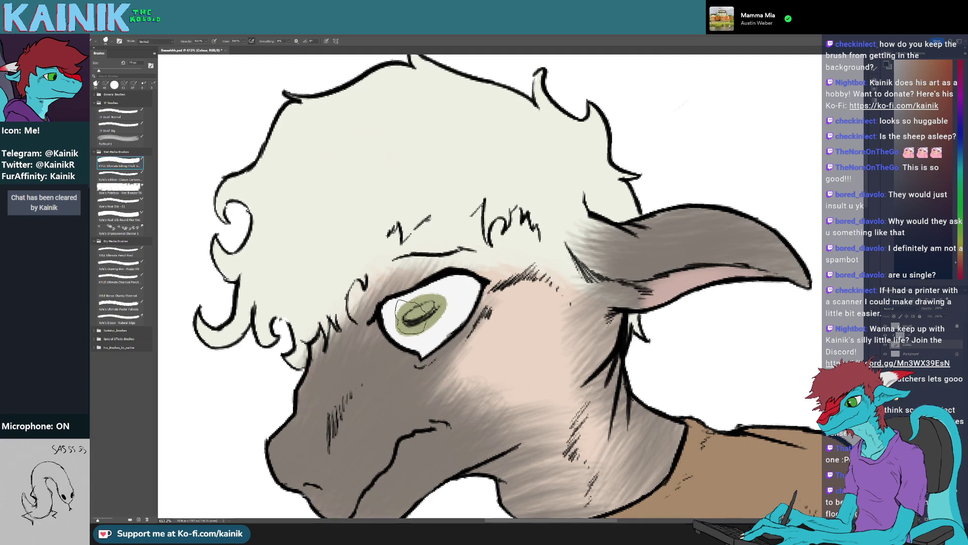
pyautogui.moveTo(414, 311)
pyautogui.mouseDown()
pyautogui.moveTo(431, 306)
pyautogui.moveTo(417, 314)
pyautogui.mouseUp()
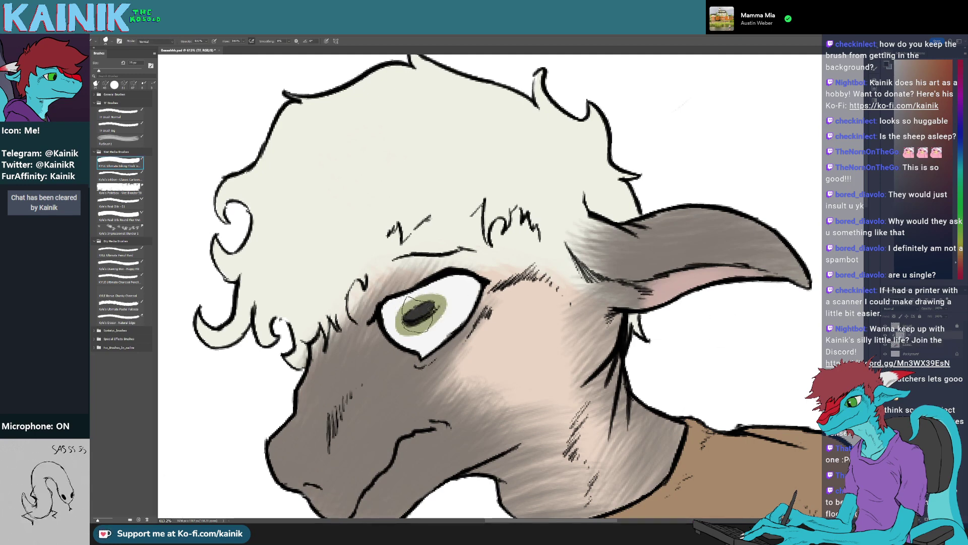
pyautogui.press('r')
pyautogui.moveTo(474, 298)
pyautogui.mouseDown()
pyautogui.moveTo(487, 260)
pyautogui.moveTo(501, 255)
pyautogui.mouseUp()
pyautogui.press('space')
pyautogui.moveTo(497, 264); pyautogui.dragTo(486, 385)
pyautogui.moveTo(459, 406)
pyautogui.mouseDown()
pyautogui.moveTo(496, 418)
pyautogui.moveTo(635, 328)
pyautogui.mouseUp()
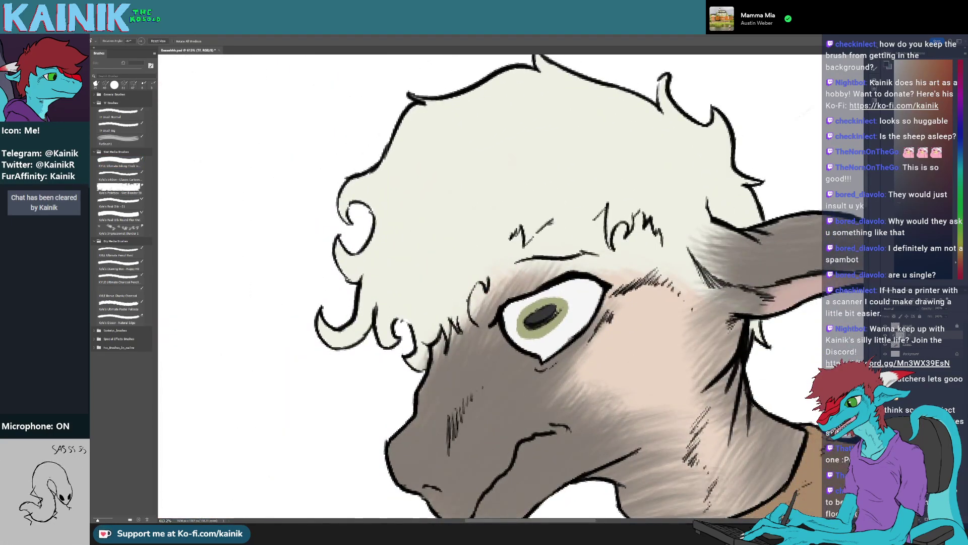
pyautogui.press('b')
pyautogui.moveTo(539, 316); pyautogui.dragTo(548, 314)
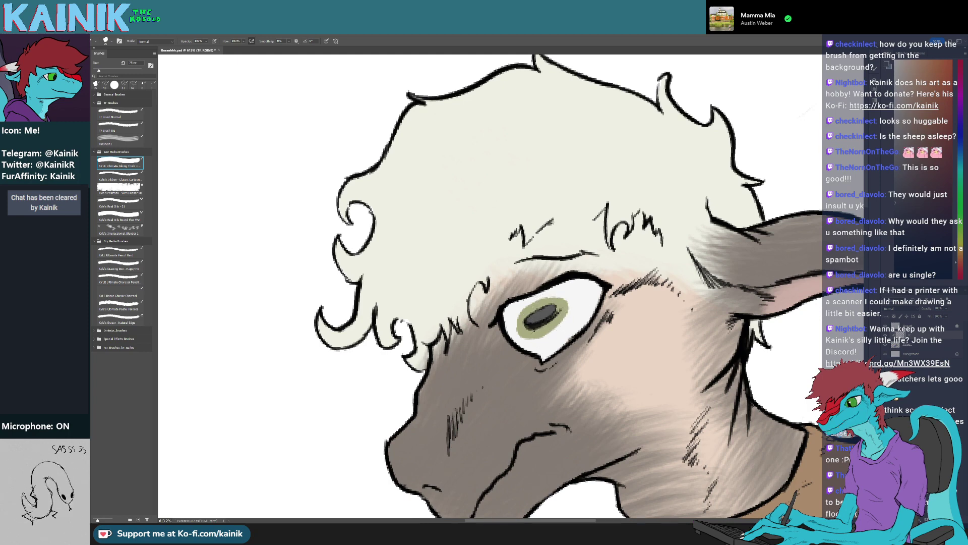
# Touch up the iris around the pupil with the sampled olive green and save the drawing
pyautogui.keyDown('alt'); pyautogui.click(524, 328); pyautogui.keyUp('alt')
pyautogui.moveTo(520, 321); pyautogui.dragTo(560, 299)
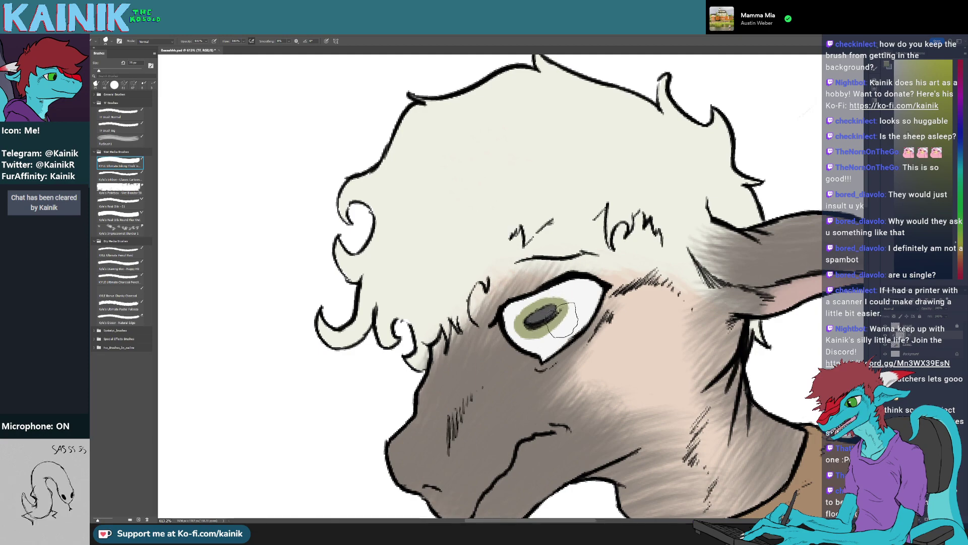
pyautogui.keyDown('ctrl'); pyautogui.moveTo(561, 319); pyautogui.dragTo(444, 323); pyautogui.keyUp('ctrl')
pyautogui.press('r')
pyautogui.moveTo(665, 325); pyautogui.dragTo(471, 491)
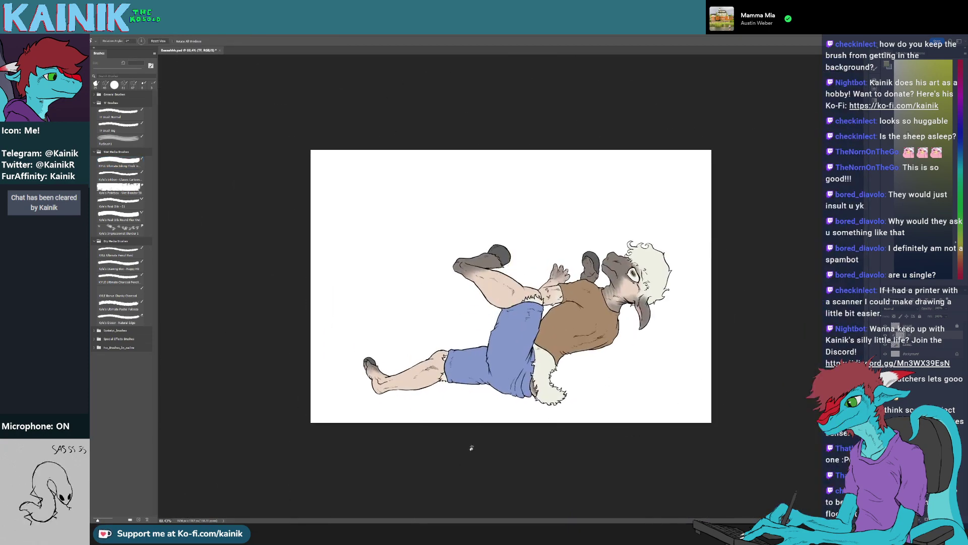
pyautogui.scroll(5, 515, 381)
pyautogui.hotkey('ctrl', 's')
# Touch up the dark fur patch between the shorts and the tail with the sampled brownish grey
pyautogui.scroll(-1, 515, 381)
pyautogui.scroll(20, 550, 424)
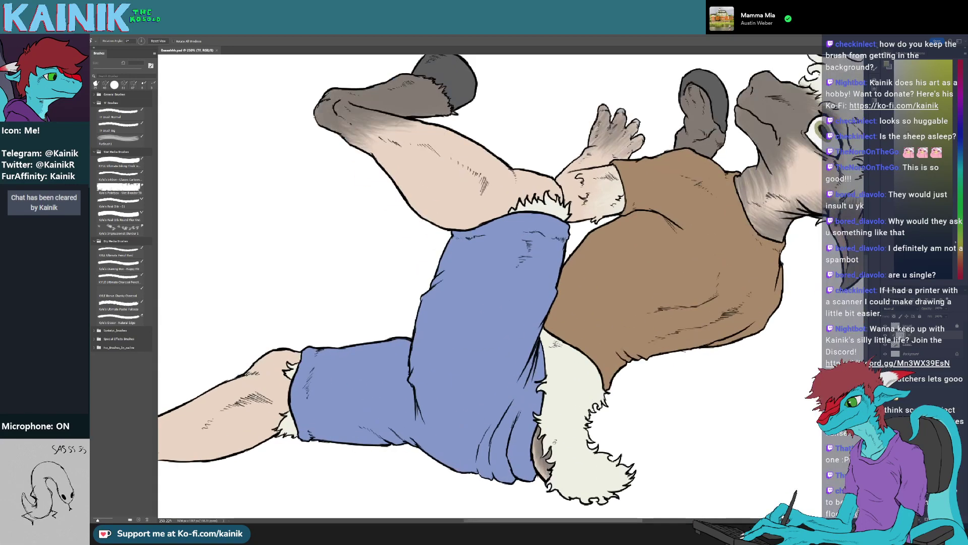
pyautogui.press('b')
pyautogui.keyDown('alt'); pyautogui.click(484, 413); pyautogui.keyUp('alt')
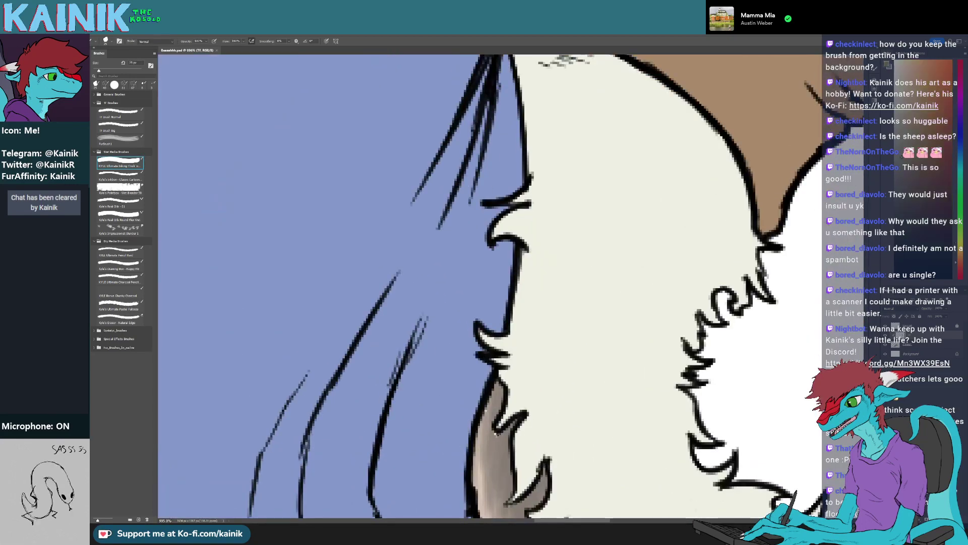
pyautogui.moveTo(496, 436); pyautogui.dragTo(495, 415)
pyautogui.scroll(-10, 495, 406)
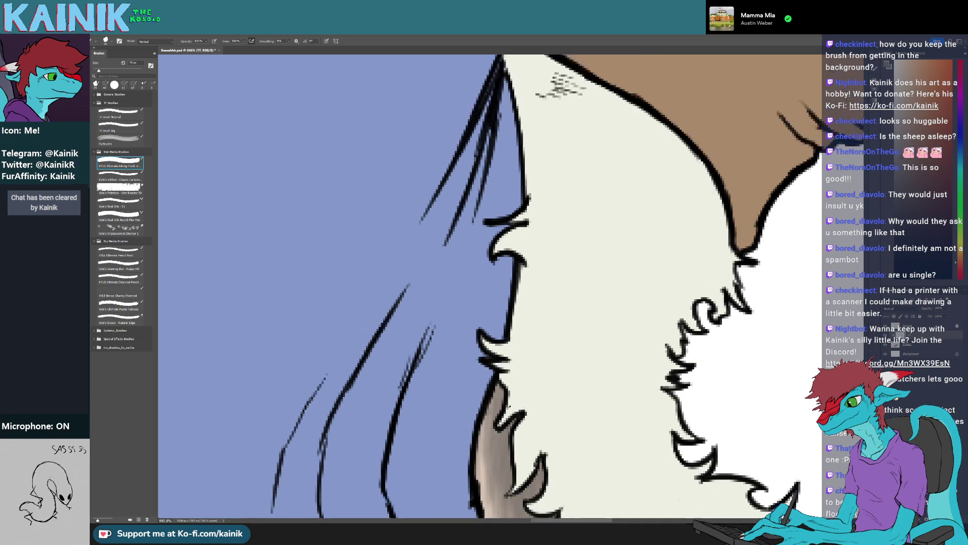
pyautogui.scroll(-2, 590, 356)
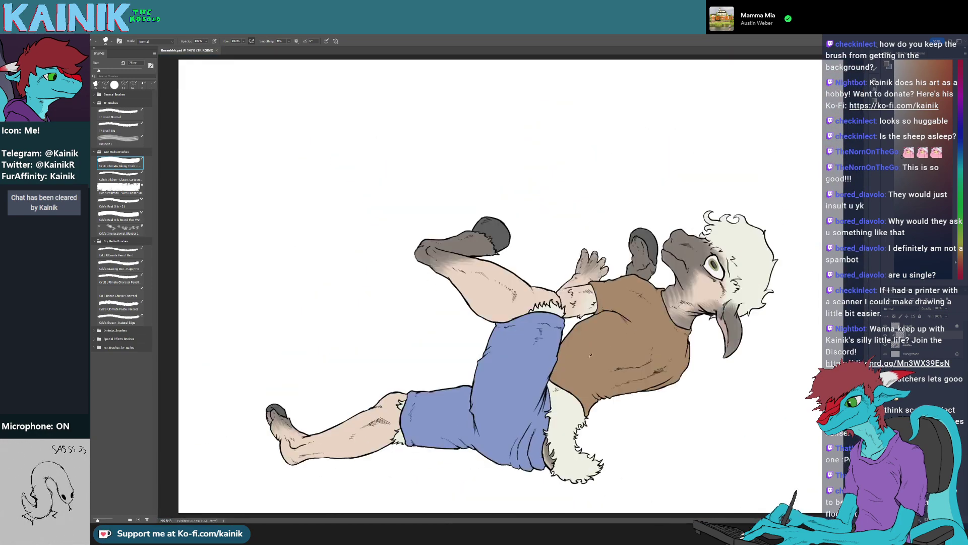
# Touch up the ragged fur edge beside the raised foot's hoof, inspect the extended foot's hoof, and save the drawing
pyautogui.scroll(8, 497, 250)
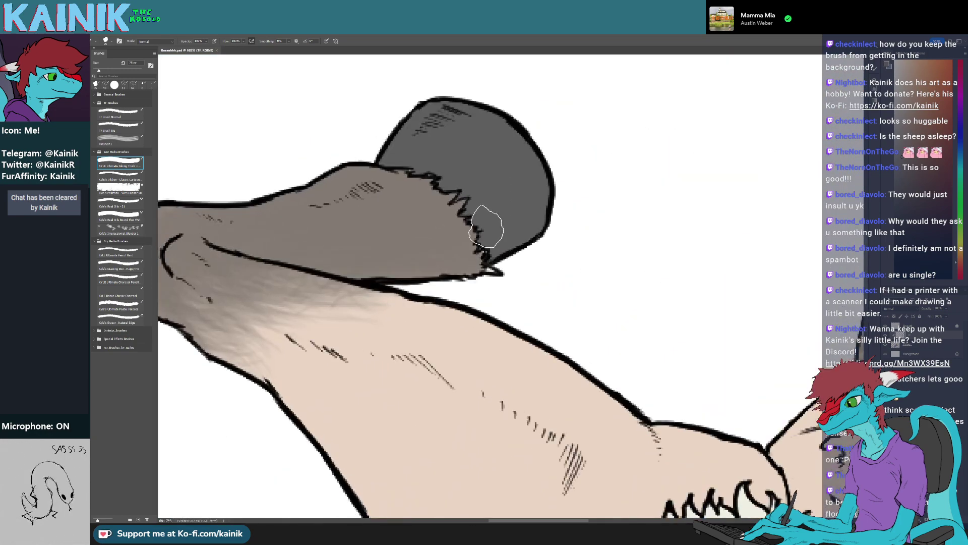
pyautogui.moveTo(486, 252)
pyautogui.mouseDown()
pyautogui.moveTo(466, 245)
pyautogui.moveTo(496, 271)
pyautogui.moveTo(485, 252)
pyautogui.mouseUp()
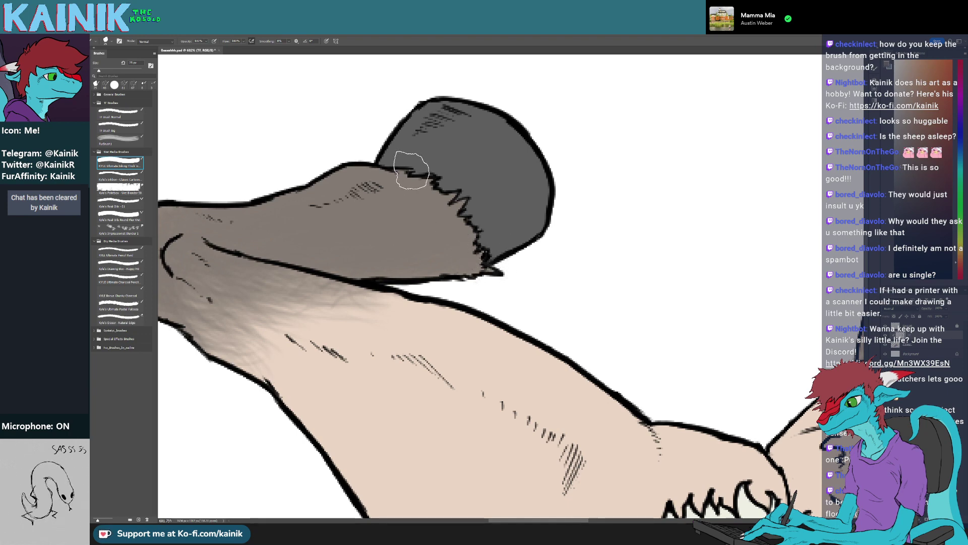
pyautogui.scroll(-6, 578, 247)
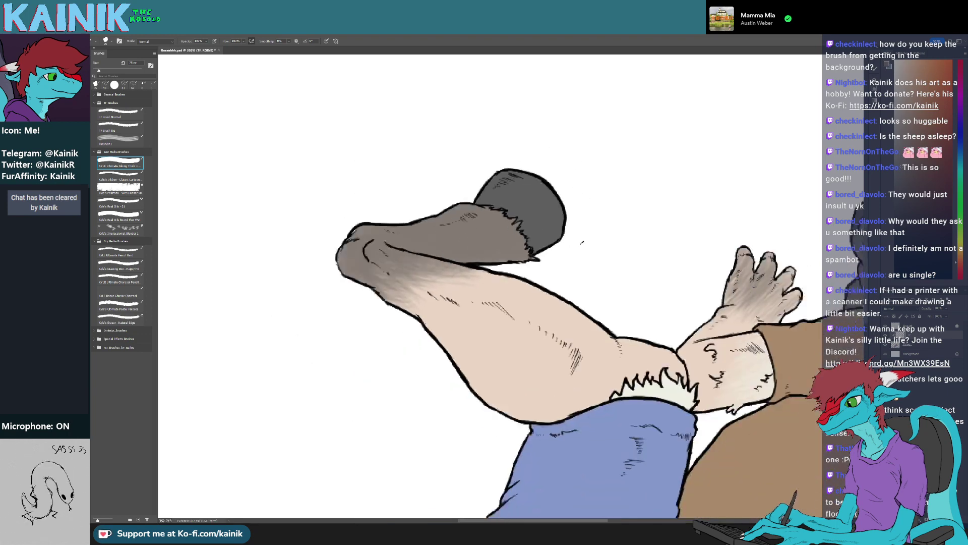
pyautogui.moveTo(499, 381); pyautogui.dragTo(762, 191)
pyautogui.scroll(4, 422, 356)
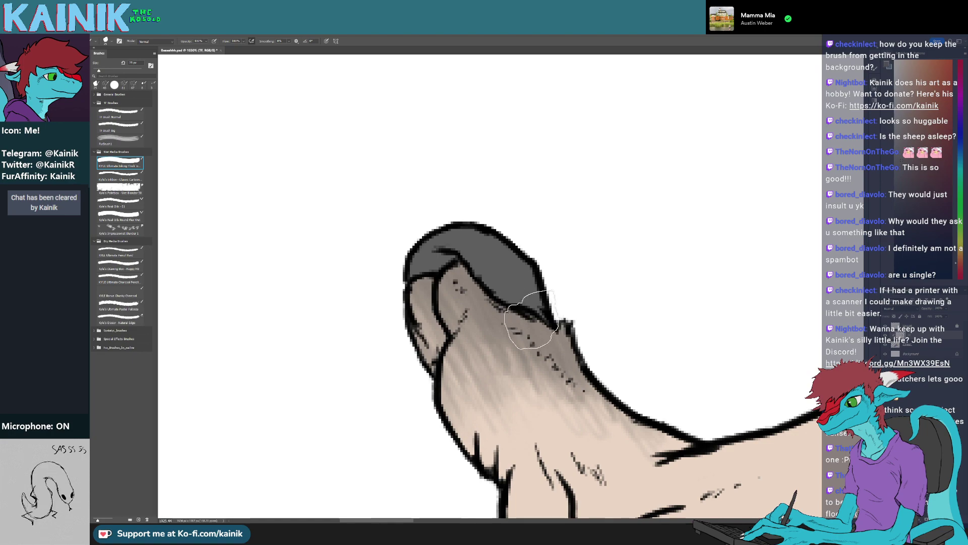
pyautogui.hotkey('ctrl', '0')
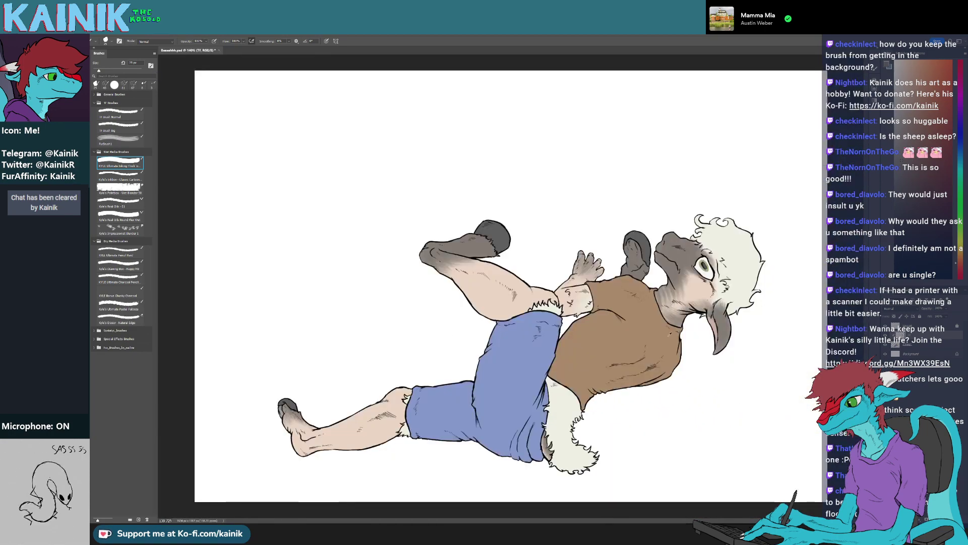
pyautogui.hotkey('ctrl', 's')
# Touch up the lower wool tuft at the extended leg's shorts hem with the sampled cream colour and save
pyautogui.scroll(3, 645, 353)
pyautogui.scroll(8, 272, 484)
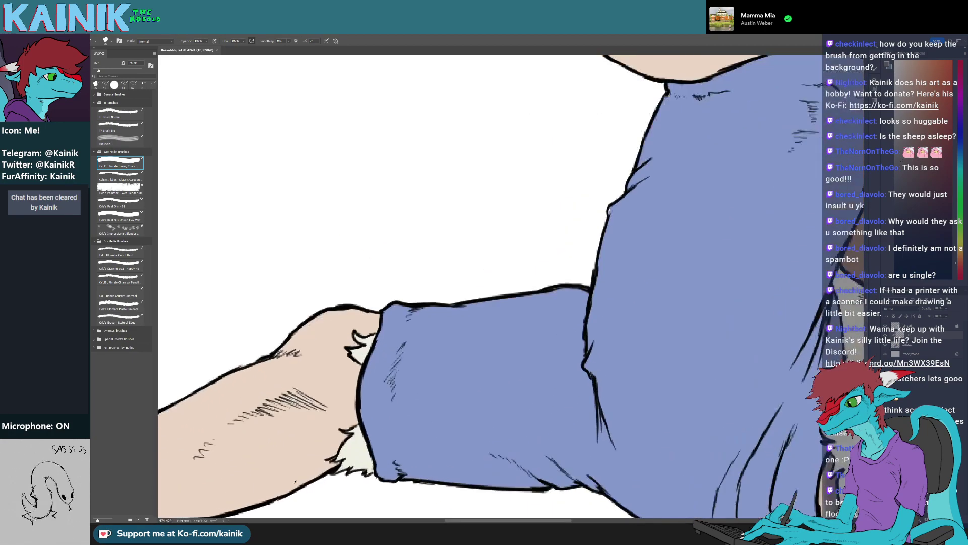
pyautogui.scroll(2, 411, 411)
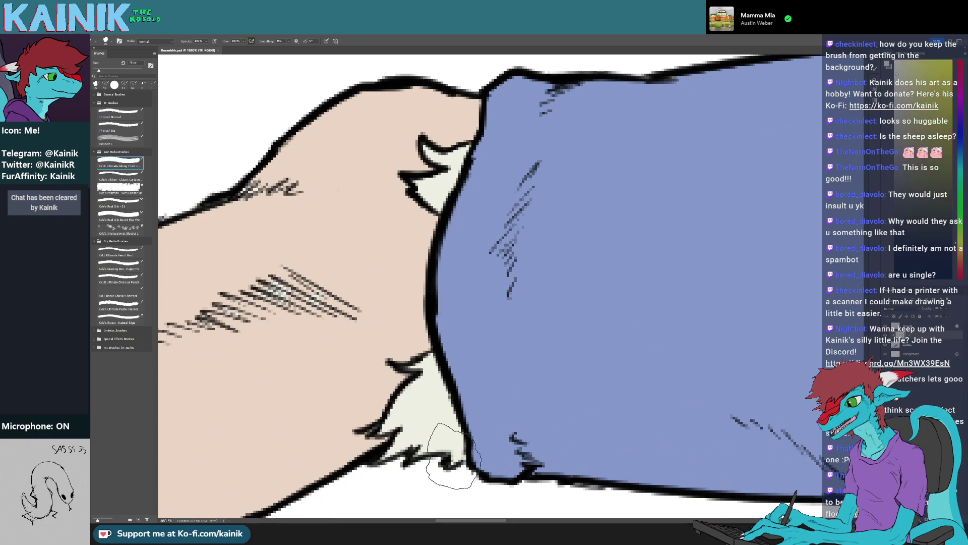
pyautogui.scroll(-15, 432, 380)
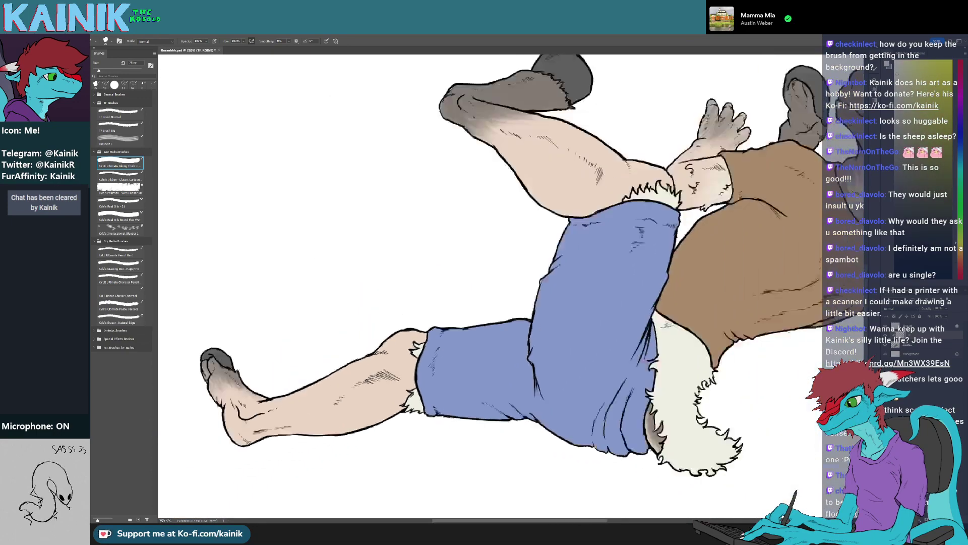
pyautogui.hotkey('ctrl', '0')
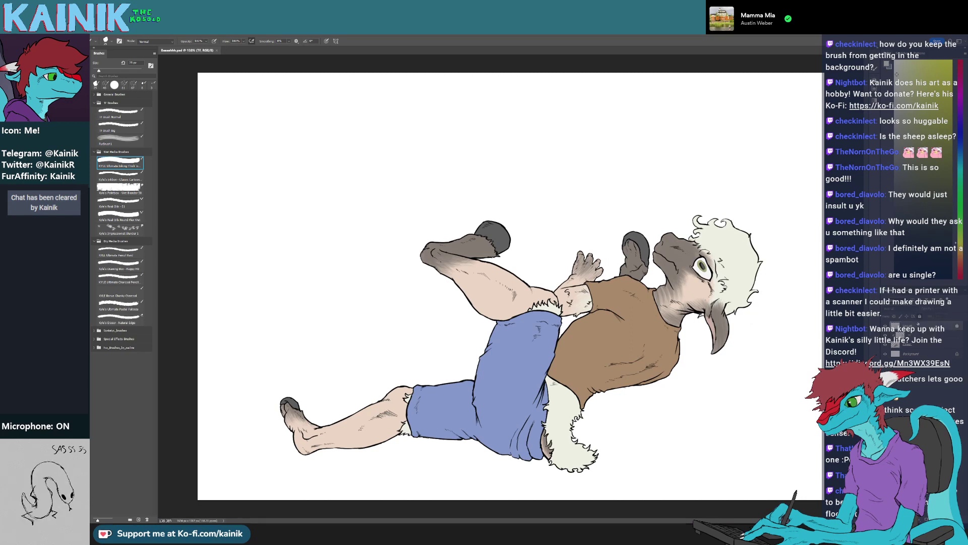
pyautogui.hotkey('ctrl', '-')
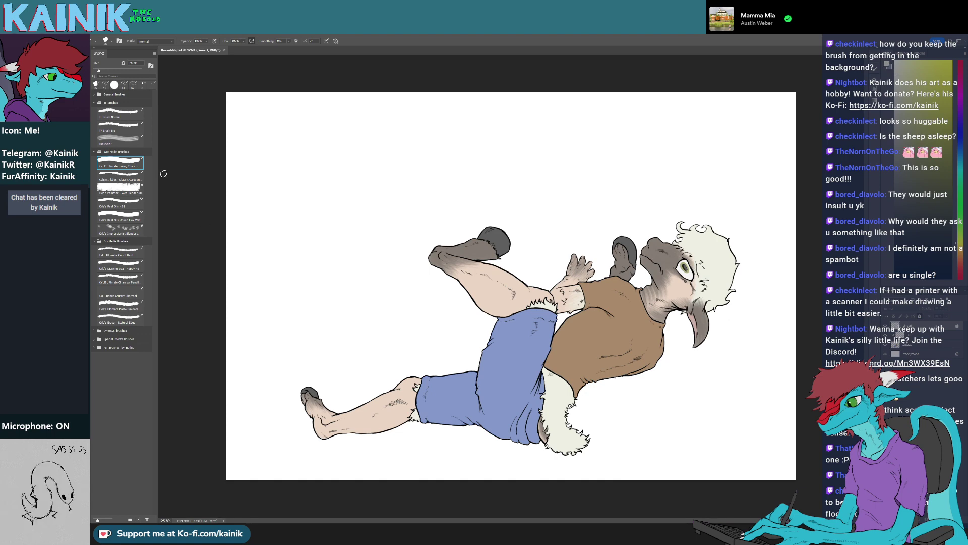
pyautogui.press('l')
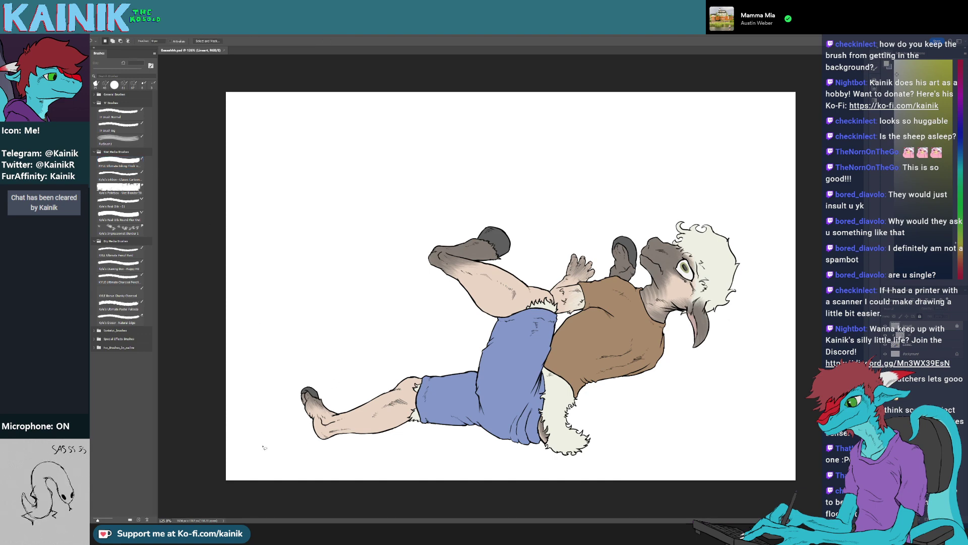
pyautogui.moveTo(576, 345); pyautogui.dragTo(797, 376)
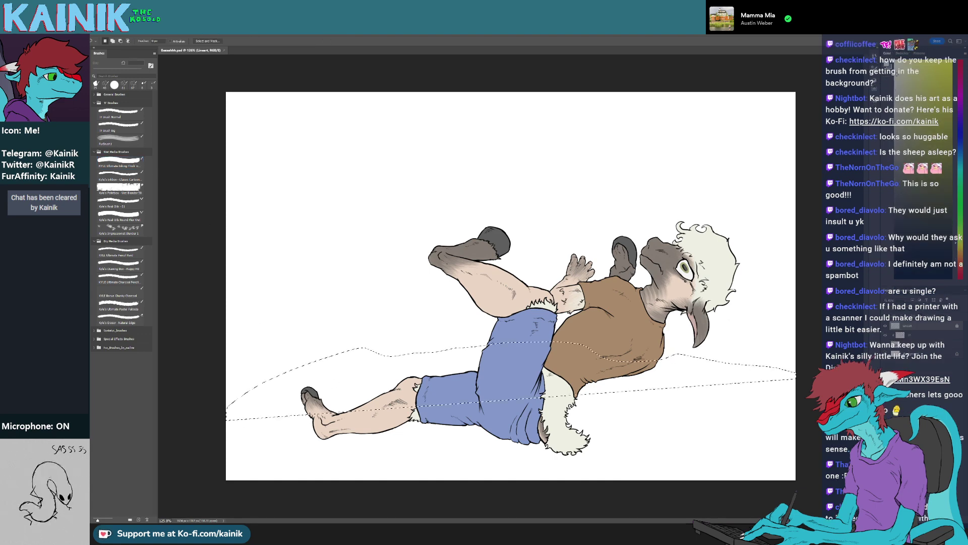
pyautogui.hotkey('ctrl', 'd')
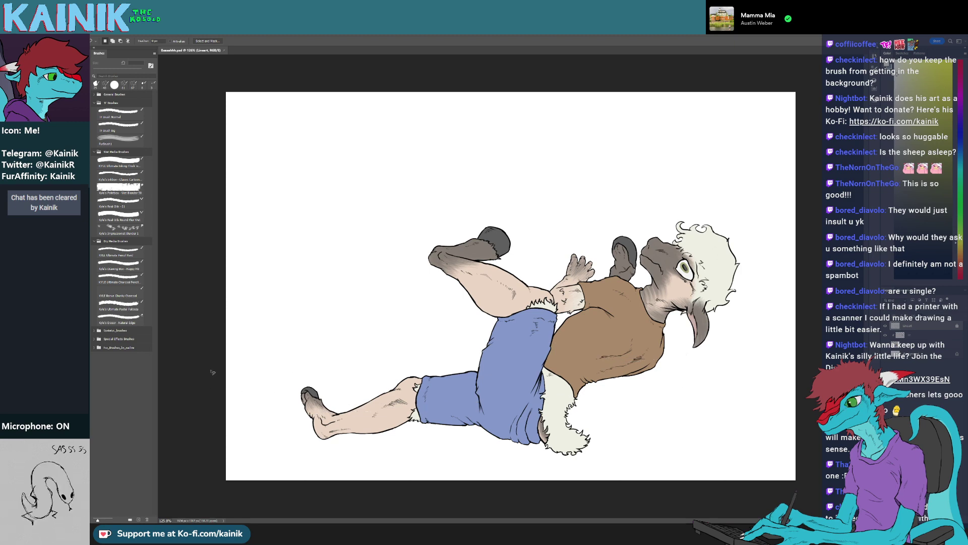
pyautogui.moveTo(331, 370)
pyautogui.mouseDown()
pyautogui.moveTo(502, 350)
pyautogui.moveTo(568, 355)
pyautogui.mouseUp()
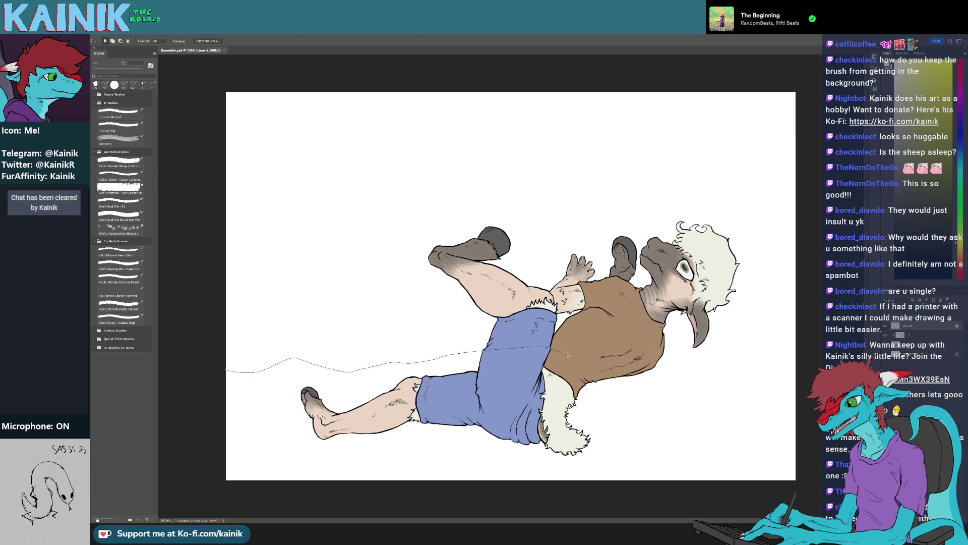
pyautogui.moveTo(705, 345)
pyautogui.mouseDown()
pyautogui.moveTo(729, 371)
pyautogui.moveTo(746, 468)
pyautogui.mouseUp()
pyautogui.moveTo(619, 480); pyautogui.dragTo(616, 481)
pyautogui.hotkey('ctrl', 'd')
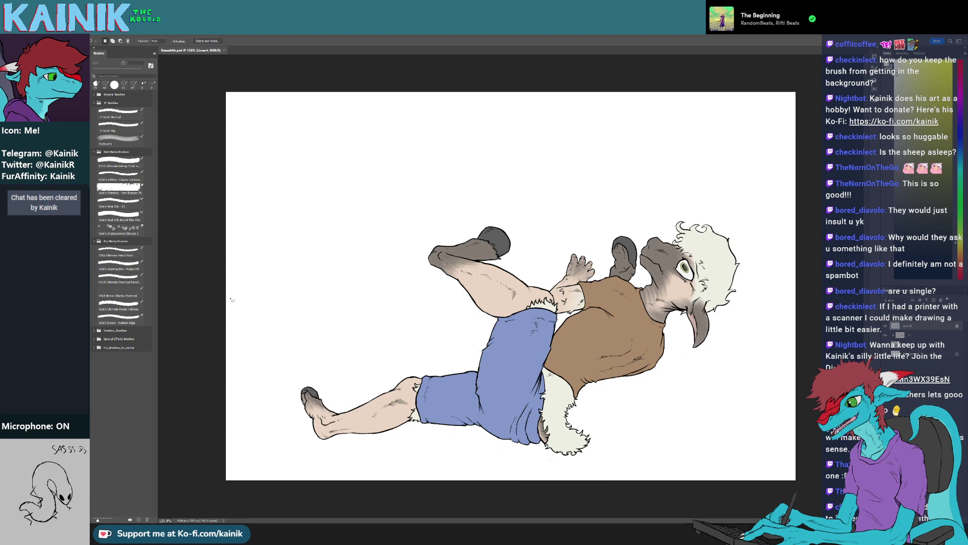
# Lasso the lower part of the canvas below a wavy hill line and add a layer named BG above the background
pyautogui.moveTo(225, 311)
pyautogui.mouseDown()
pyautogui.moveTo(340, 322)
pyautogui.moveTo(594, 316)
pyautogui.moveTo(797, 453)
pyautogui.moveTo(319, 480)
pyautogui.moveTo(226, 384)
pyautogui.moveTo(225, 325)
pyautogui.mouseUp()
pyautogui.press('g')
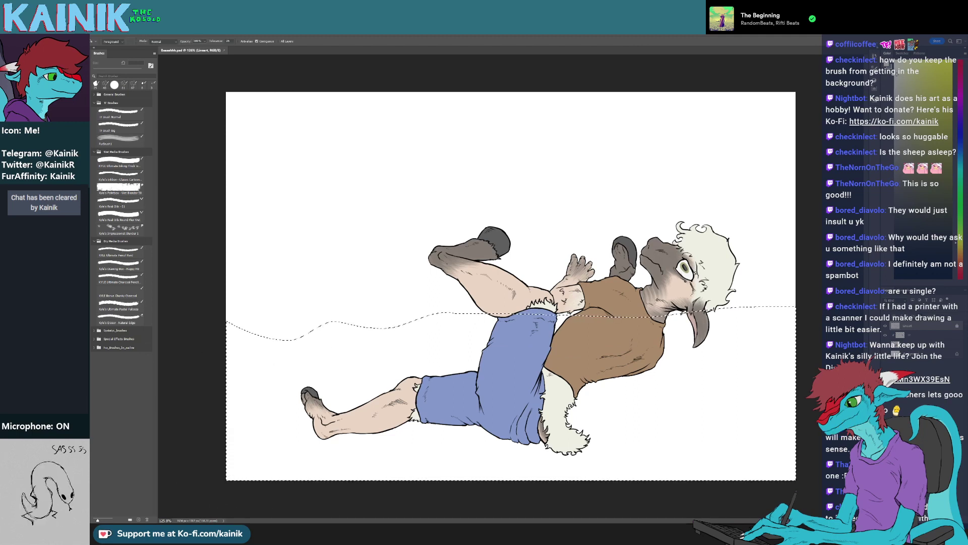
pyautogui.click(963, 214)
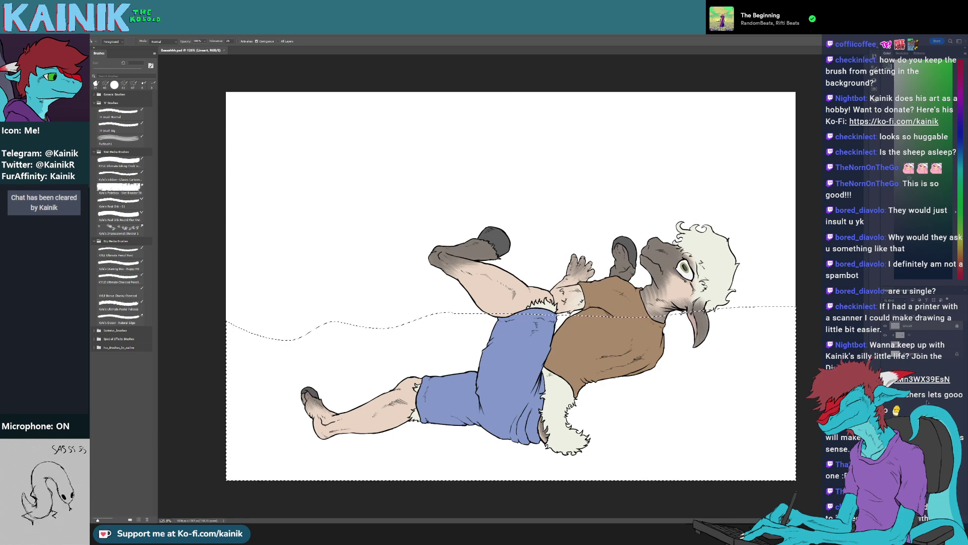
pyautogui.click(908, 354)
pyautogui.hotkey('ctrl', 'shift', 'alt', 'n')
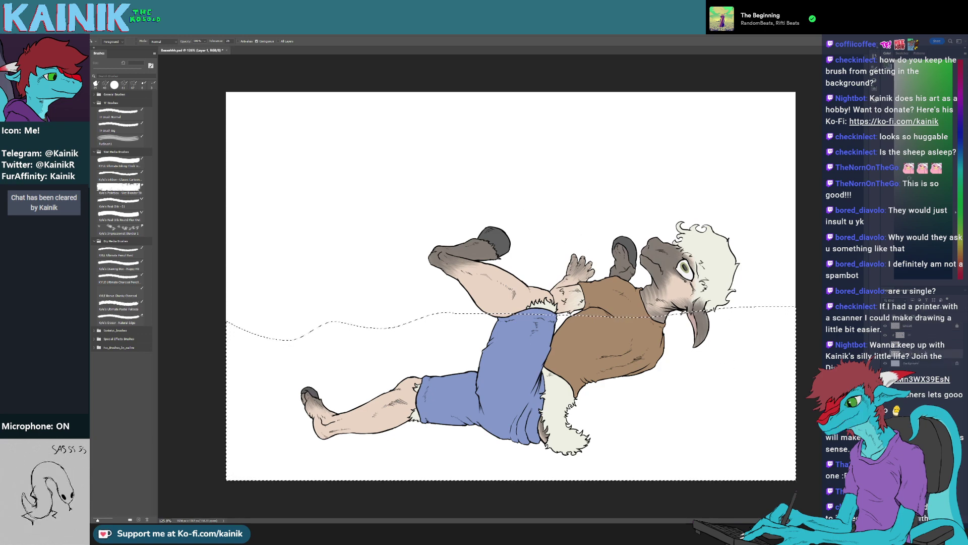
pyautogui.doubleClick(911, 353)
pyautogui.write('BG')
pyautogui.press('Return')
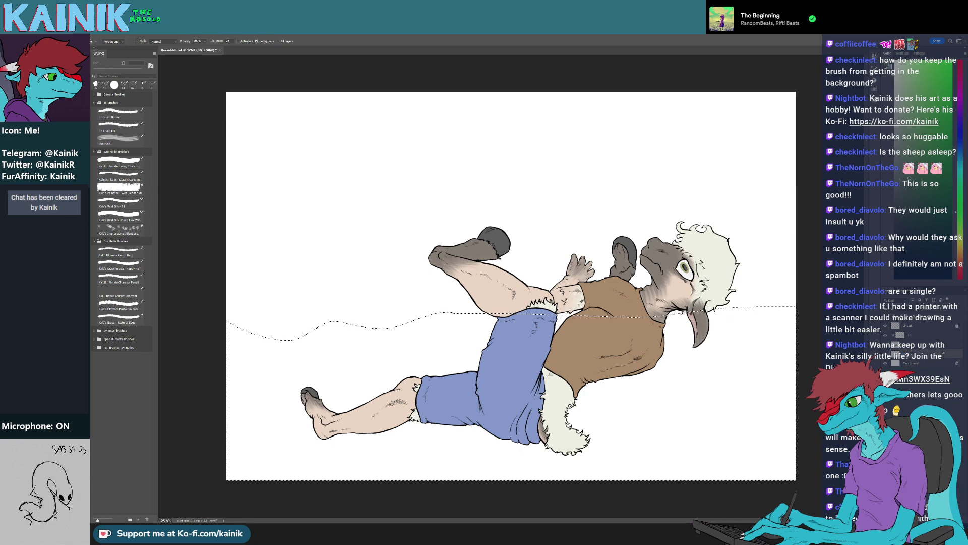
# Fill the selected ground with muted green, lighten the fill, and clear the selection
pyautogui.click(619, 470)
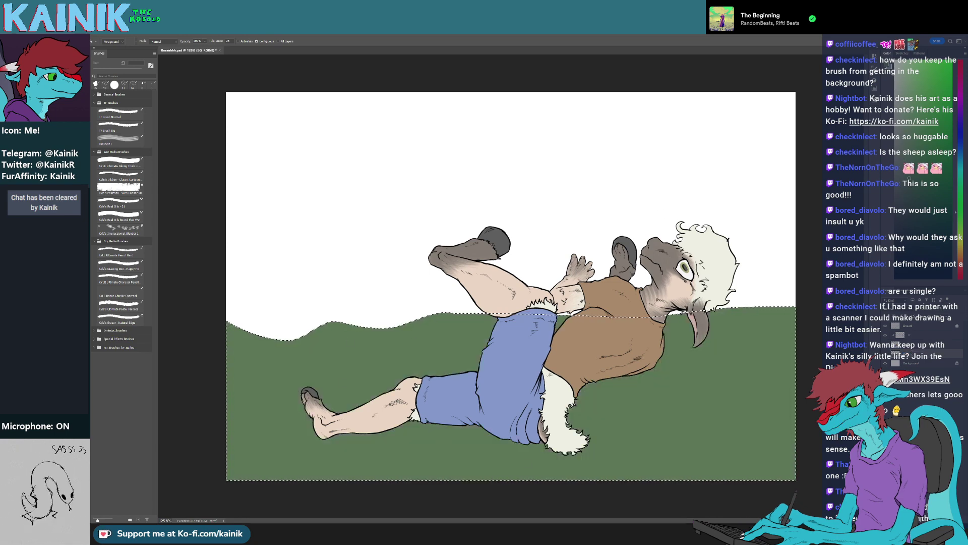
pyautogui.press('8')
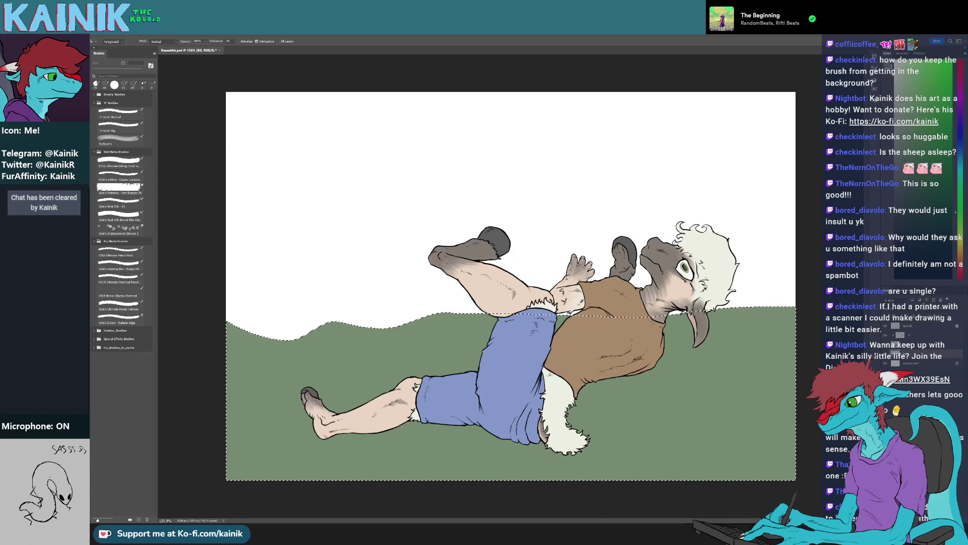
pyautogui.press('m')
pyautogui.hotkey('ctrl', 'd')
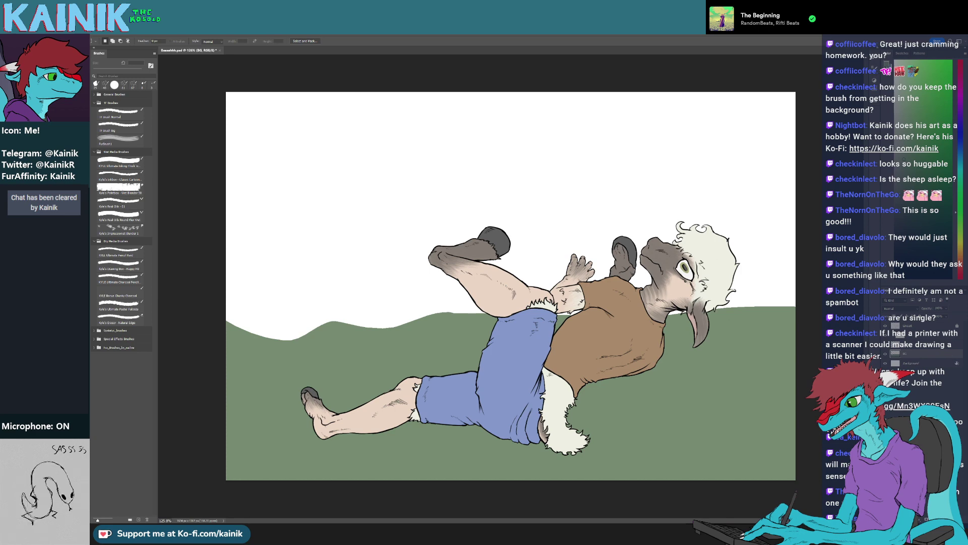
# Unlock the background layer and fill it with a very pale blue-green for the sky
pyautogui.click(957, 363)
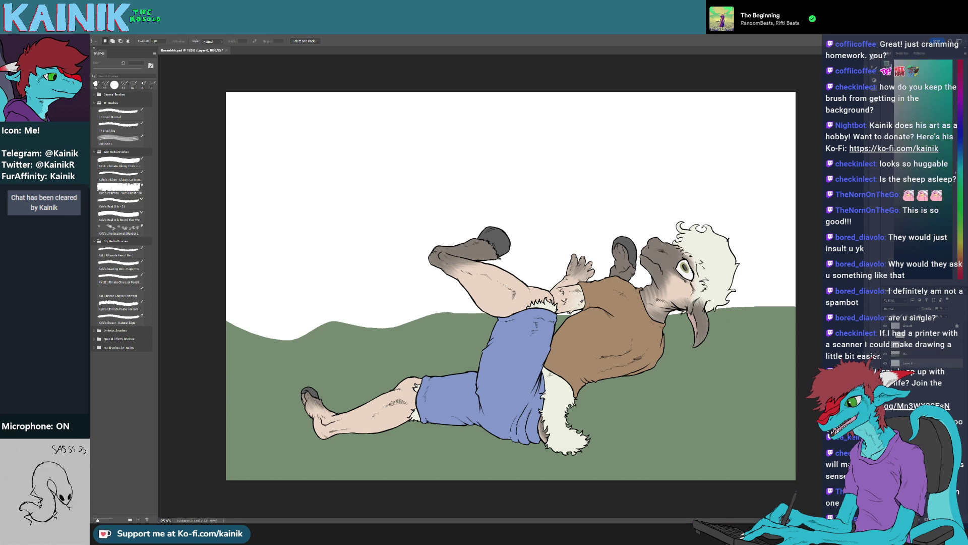
pyautogui.press('g')
pyautogui.click(698, 209)
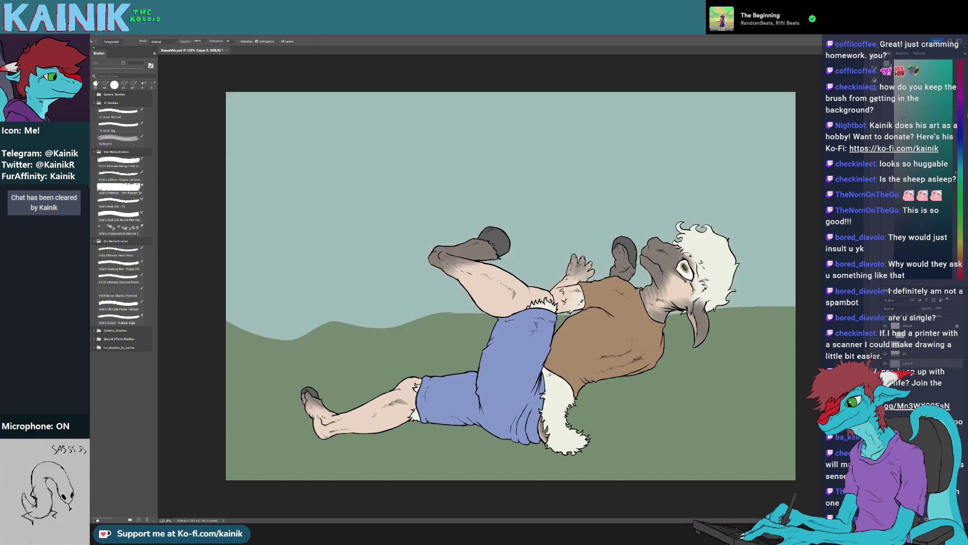
pyautogui.click(660, 217)
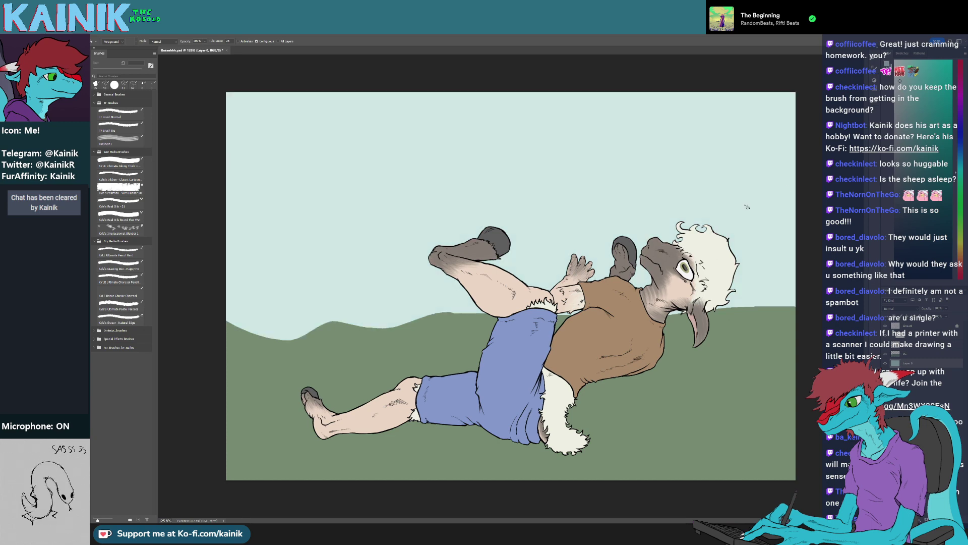
pyautogui.click(929, 352)
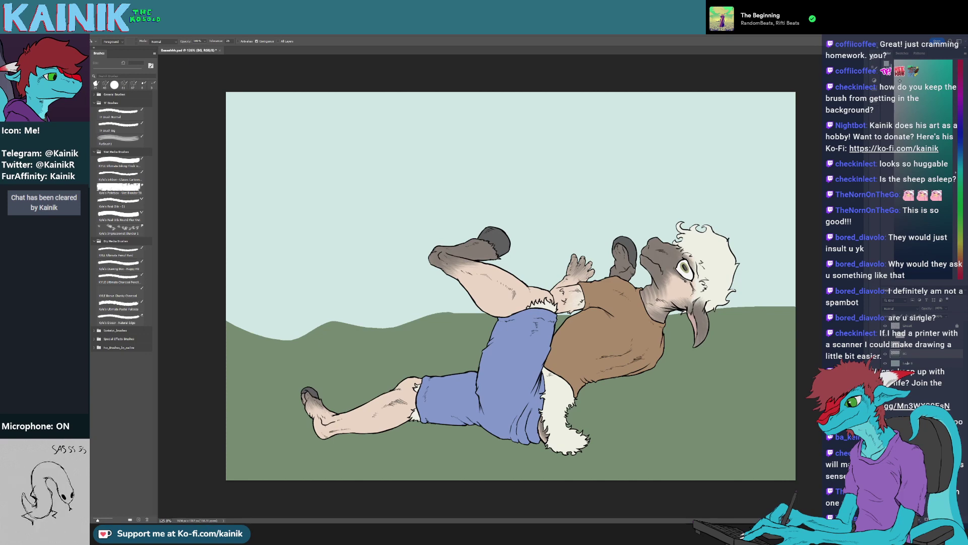
pyautogui.click(908, 363)
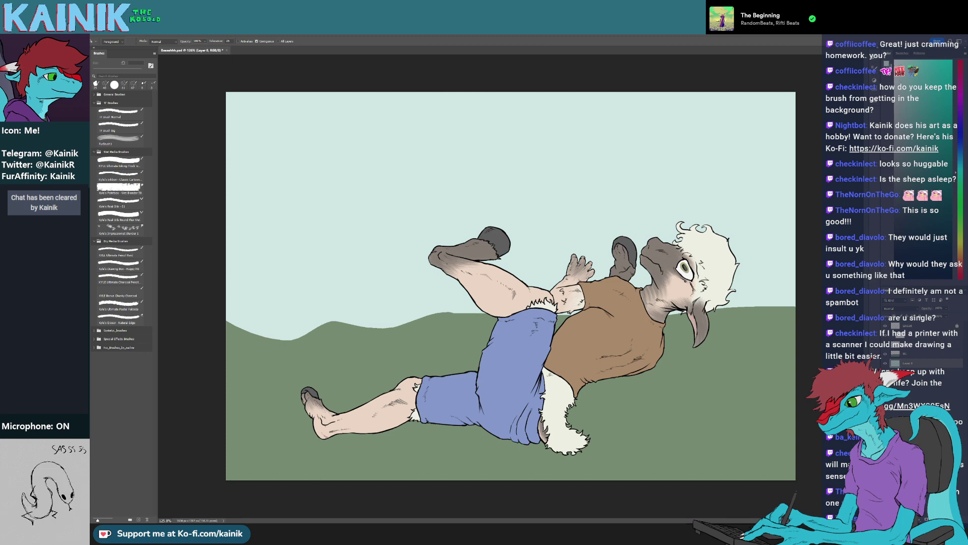
pyautogui.click(734, 219)
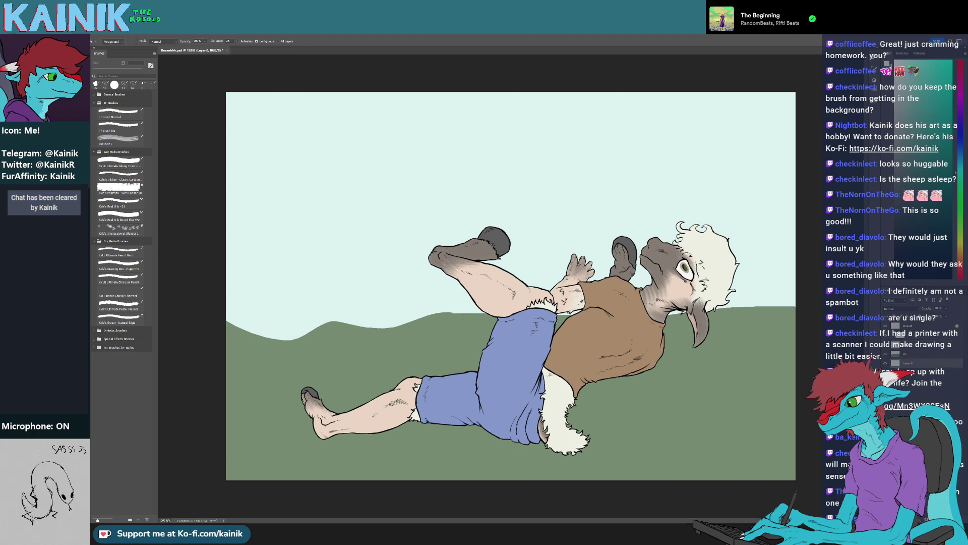
# On a new layer between the sky and BG, lasso a distant hill area with a gently wavy, higher horizon
pyautogui.press('b')
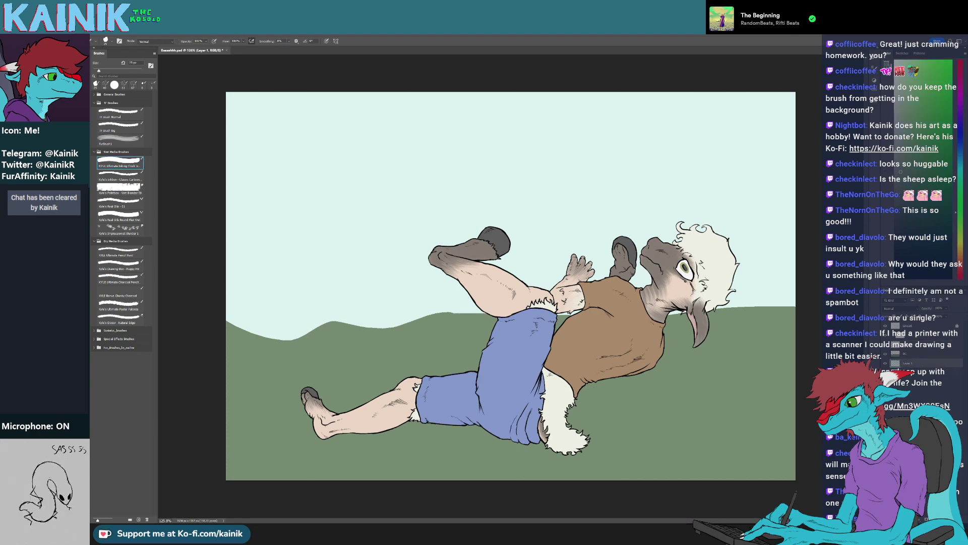
pyautogui.press('l')
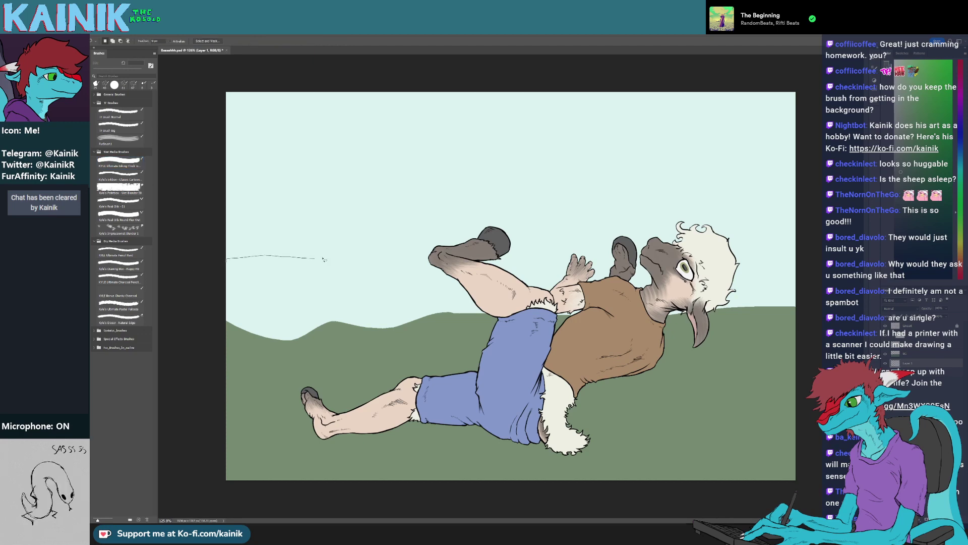
pyautogui.moveTo(636, 260)
pyautogui.mouseDown()
pyautogui.moveTo(797, 252)
pyautogui.moveTo(747, 481)
pyautogui.moveTo(226, 479)
pyautogui.mouseUp()
# Fill the selected distant hills with a green slightly lighter than the foreground hill and clear the selection
pyautogui.press('g')
pyautogui.click(283, 374)
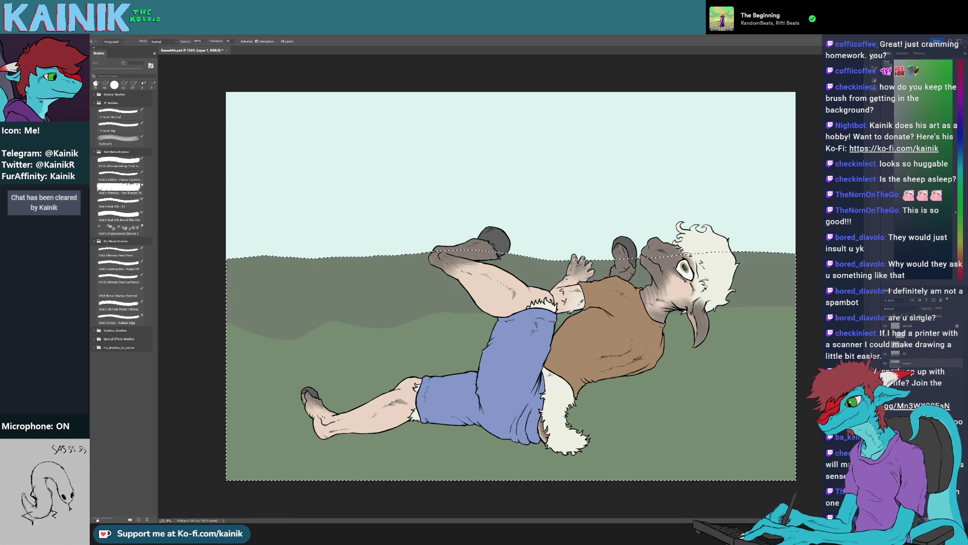
pyautogui.hotkey('ctrl', 'z')
pyautogui.click(899, 117)
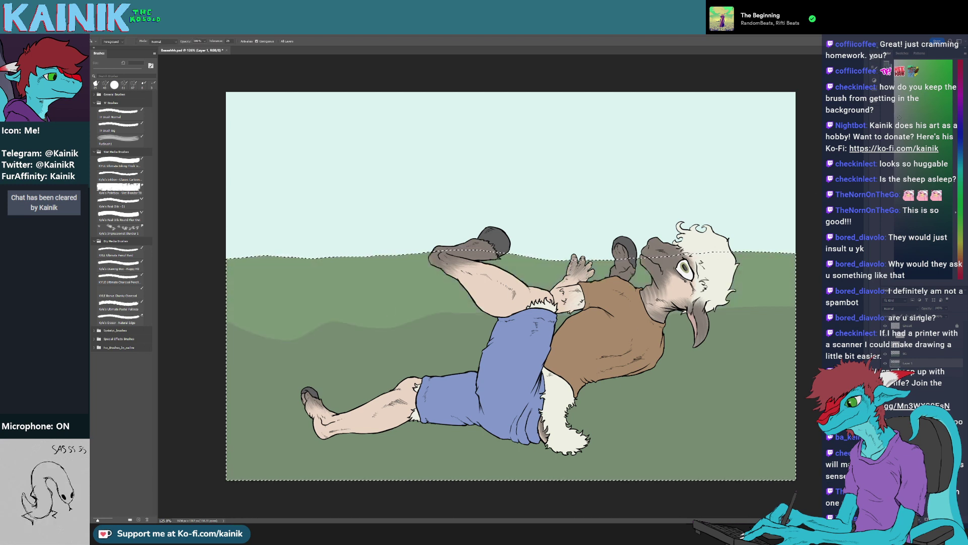
pyautogui.click(283, 287)
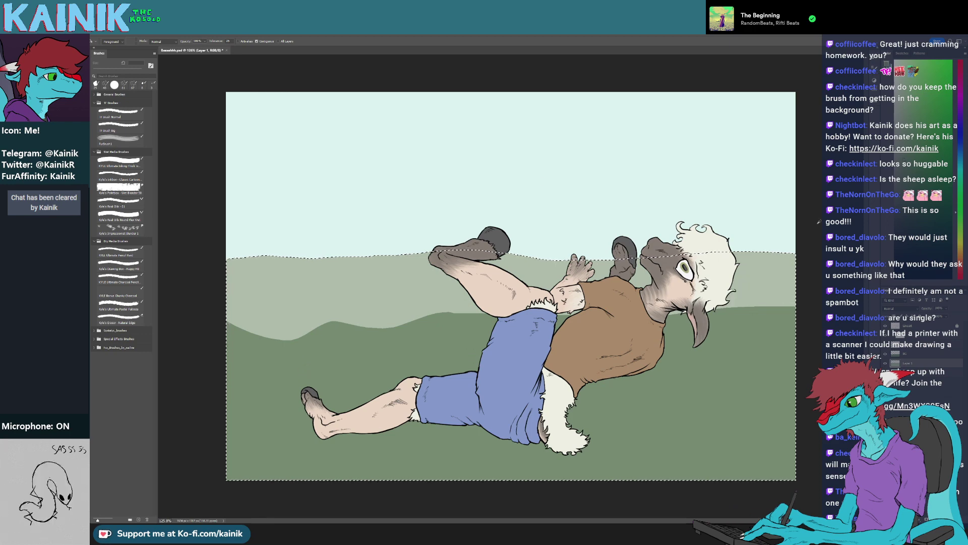
pyautogui.click(425, 334)
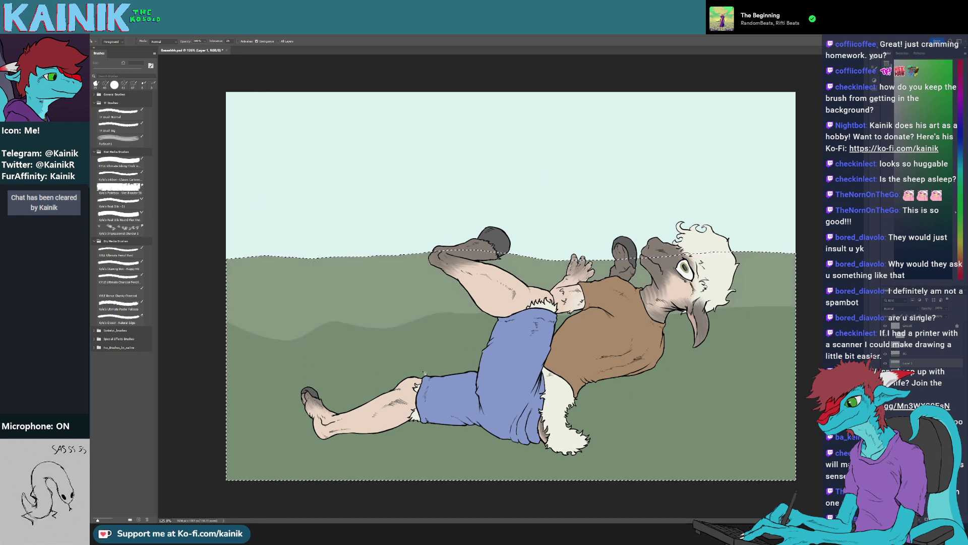
pyautogui.press('m')
pyautogui.click(374, 130)
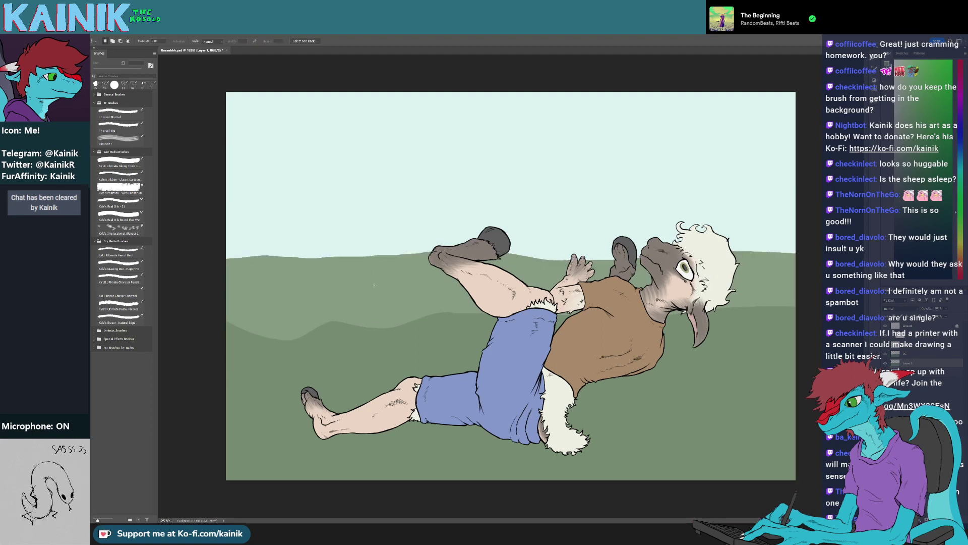
# On a new layer behind the distant hills, lasso a mountain range with tall rolling peaks rising above the horizon
pyautogui.click(914, 372)
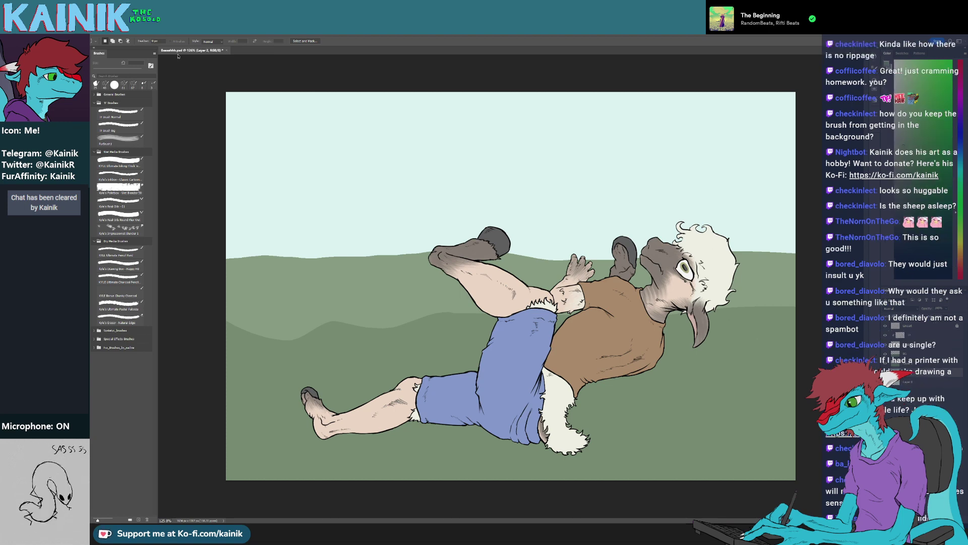
pyautogui.press('l')
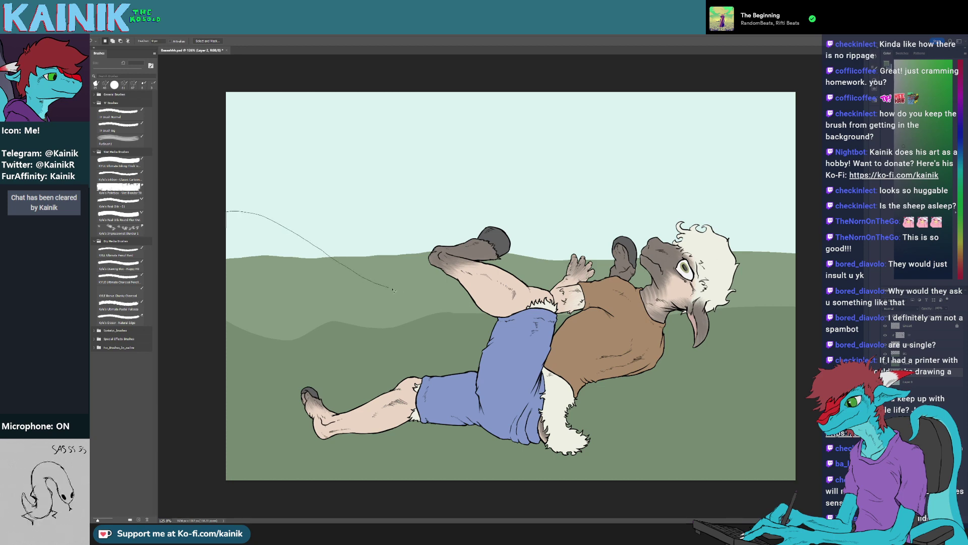
pyautogui.moveTo(454, 275)
pyautogui.mouseDown()
pyautogui.moveTo(504, 243)
pyautogui.moveTo(546, 237)
pyautogui.mouseUp()
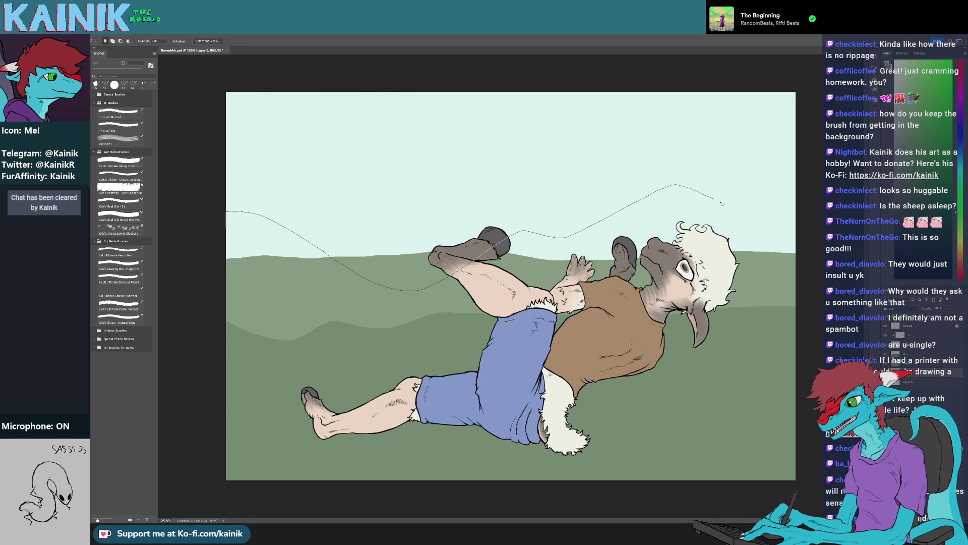
pyautogui.moveTo(721, 203); pyautogui.dragTo(800, 254)
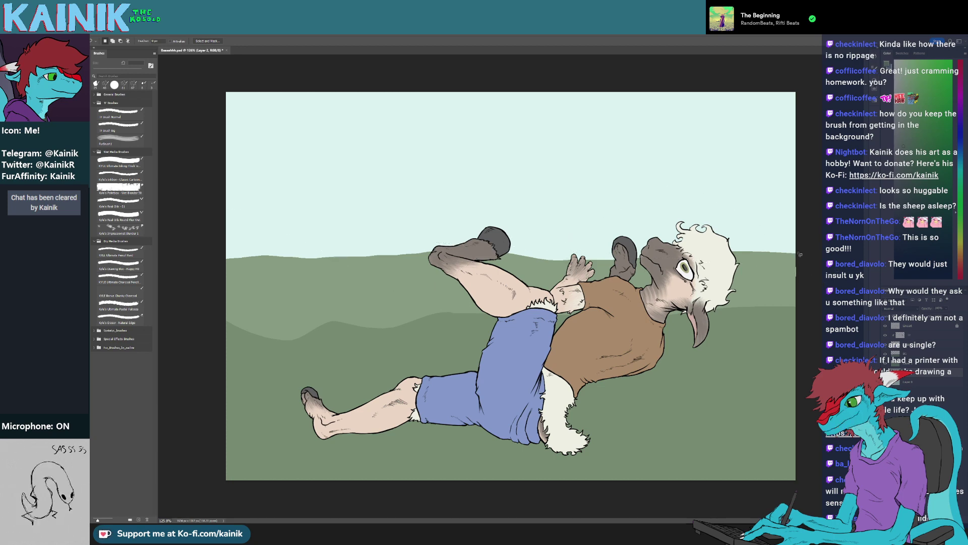
pyautogui.moveTo(692, 226)
pyautogui.mouseDown()
pyautogui.moveTo(528, 206)
pyautogui.moveTo(438, 237)
pyautogui.moveTo(308, 201)
pyautogui.moveTo(193, 263)
pyautogui.moveTo(196, 290)
pyautogui.mouseUp()
# Fill the selected mountains with green, refine the fill to a pale grey-green close to the sky, and clear the selection
pyautogui.press('g')
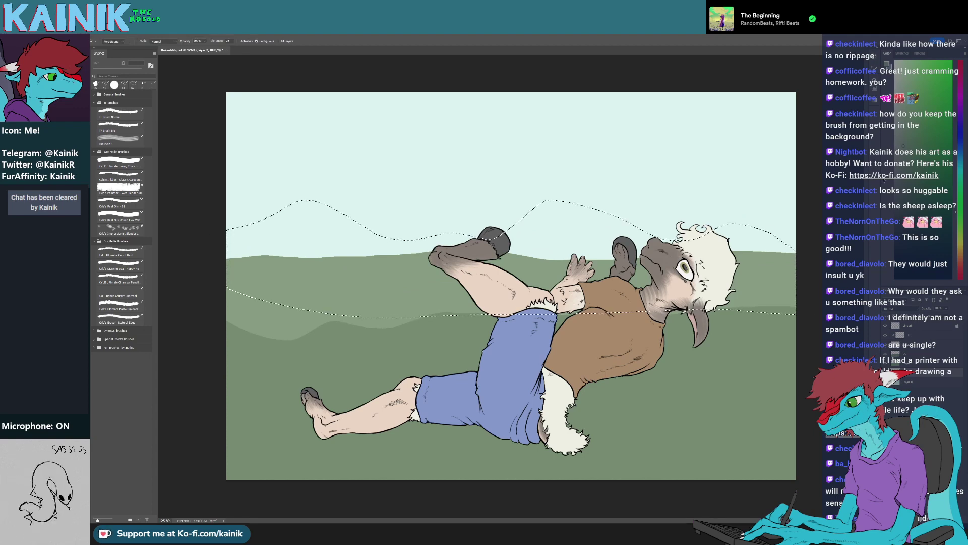
pyautogui.click(904, 133)
pyautogui.click(391, 241)
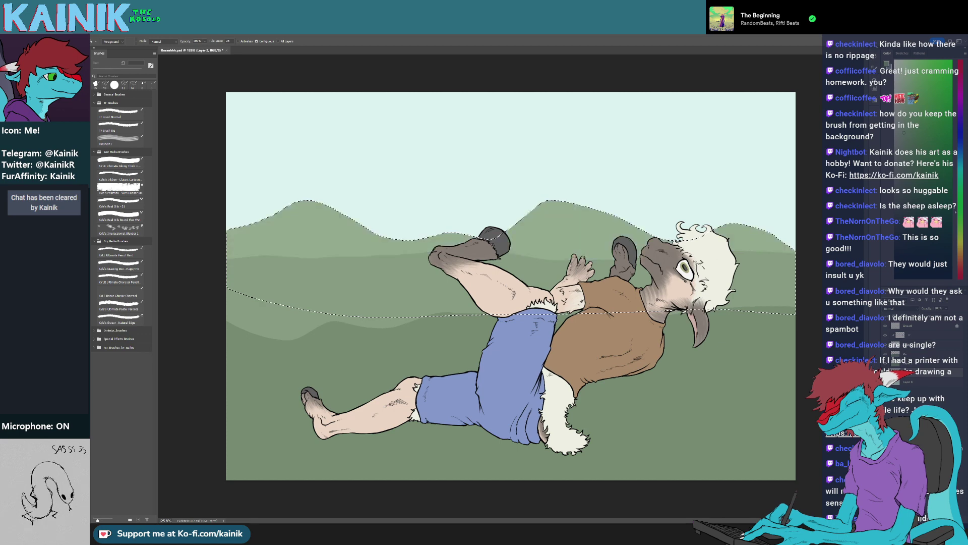
pyautogui.click(899, 128)
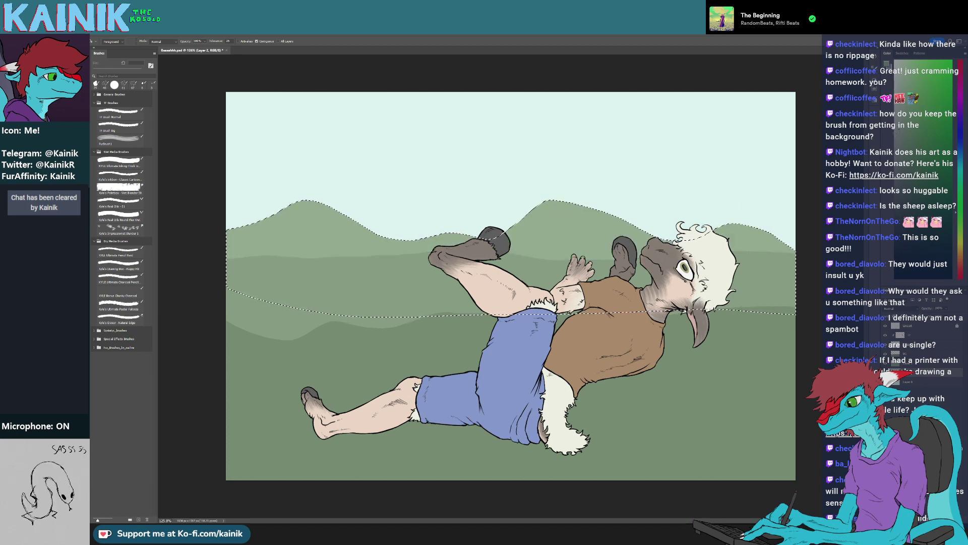
pyautogui.click(412, 245)
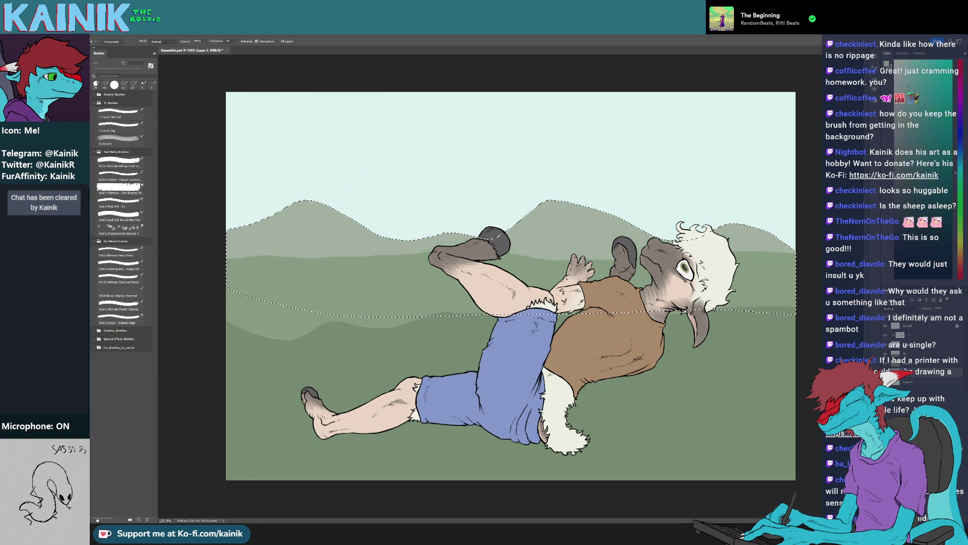
pyautogui.click(403, 246)
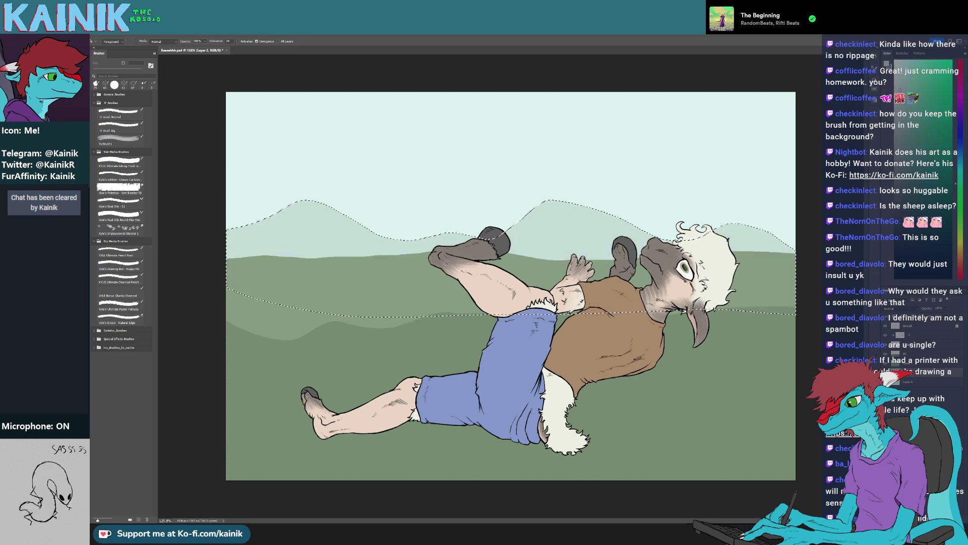
pyautogui.press('m')
pyautogui.hotkey('ctrl', 'd')
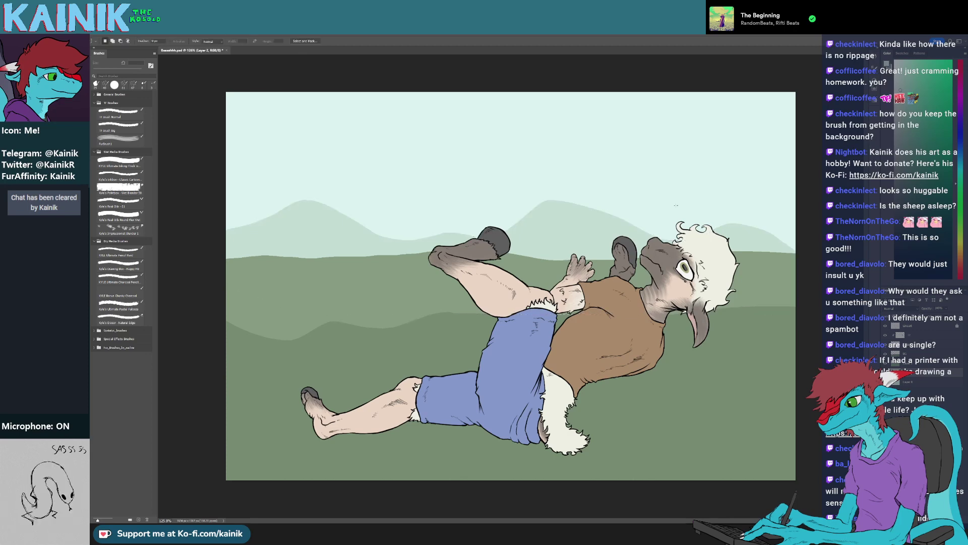
# Try several sky shades on the background layer and refill the sky with a slightly more saturated pale cyan
pyautogui.scroll(-4, 677, 205)
pyautogui.scroll(4, 676, 206)
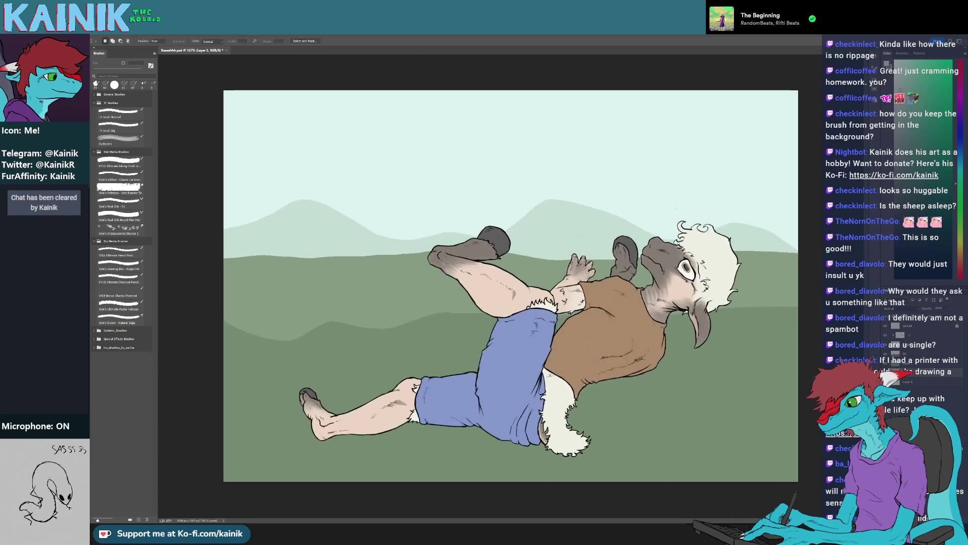
pyautogui.click(918, 385)
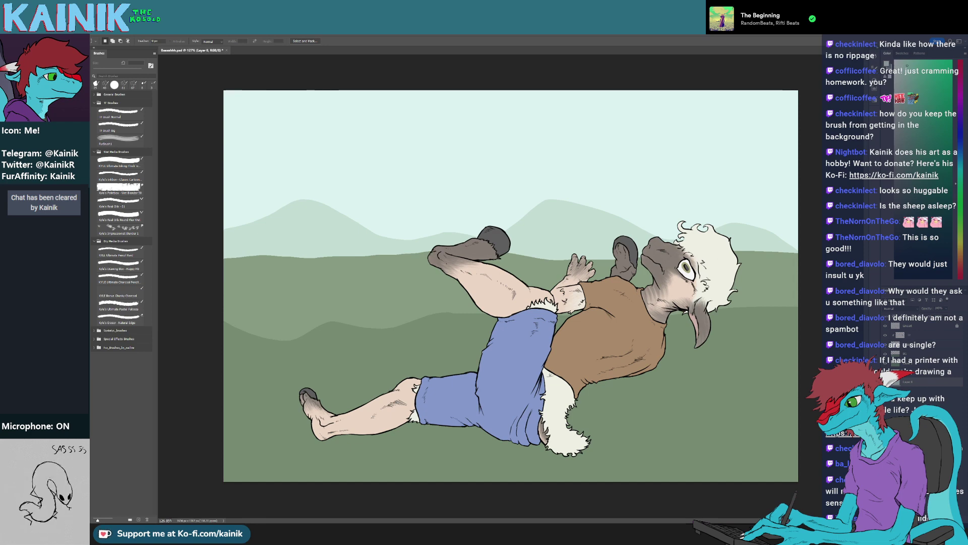
pyautogui.press('g')
pyautogui.click(669, 201)
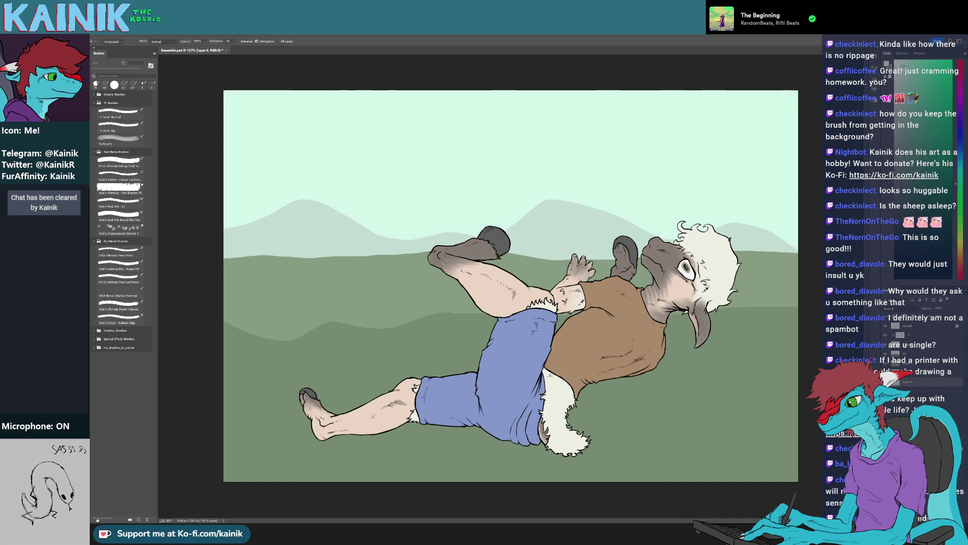
pyautogui.hotkey('ctrl', 'z')
pyautogui.hotkey('ctrl', 'shift', 'z')
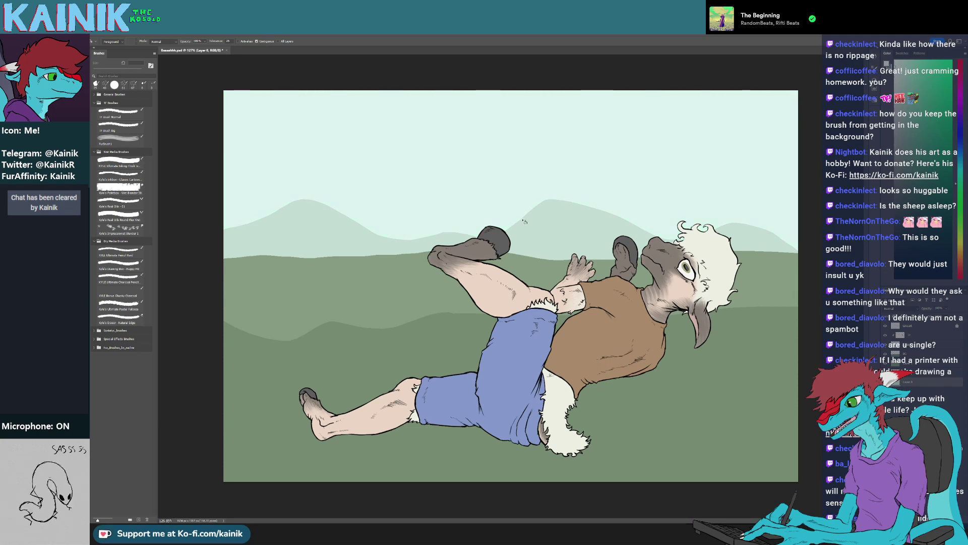
pyautogui.click(735, 240)
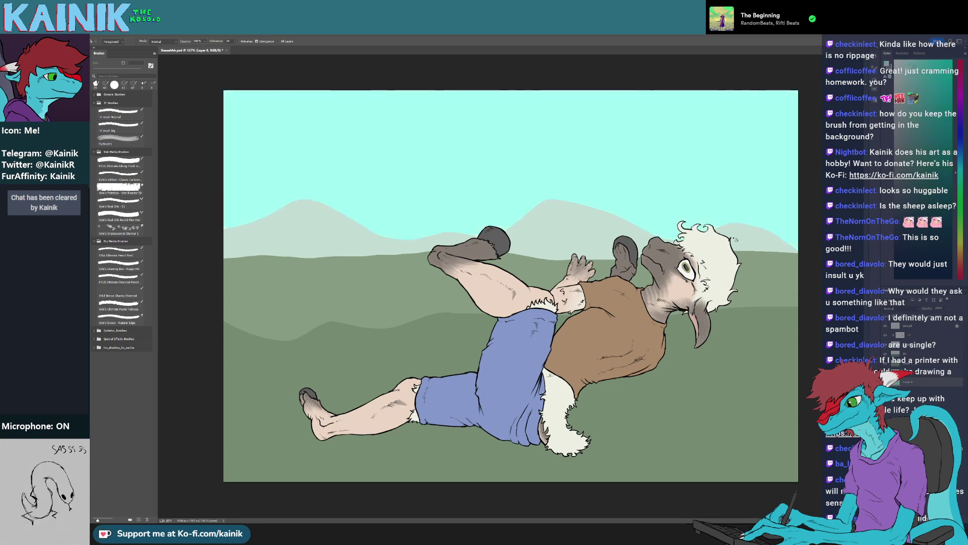
pyautogui.hotkey('ctrl', 'z')
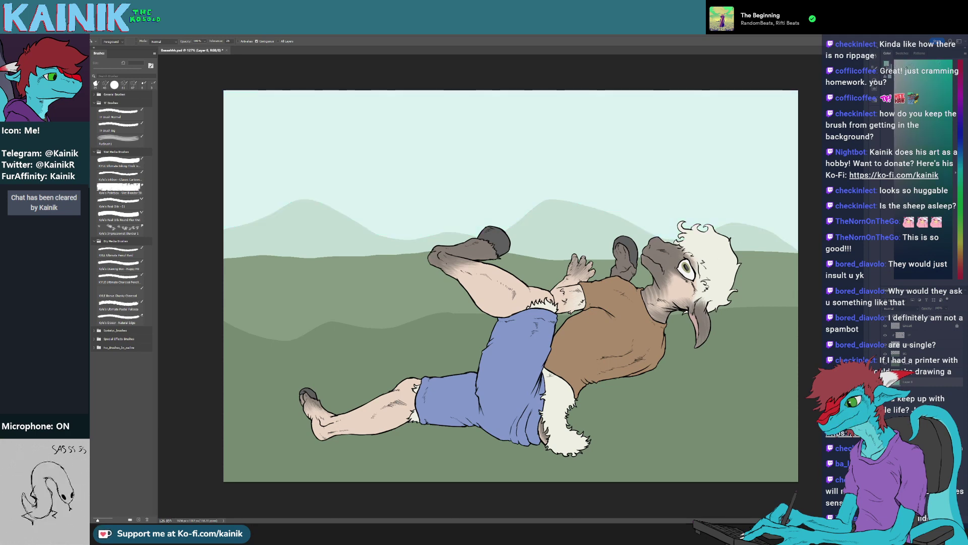
pyautogui.scroll(-5, 610, 230)
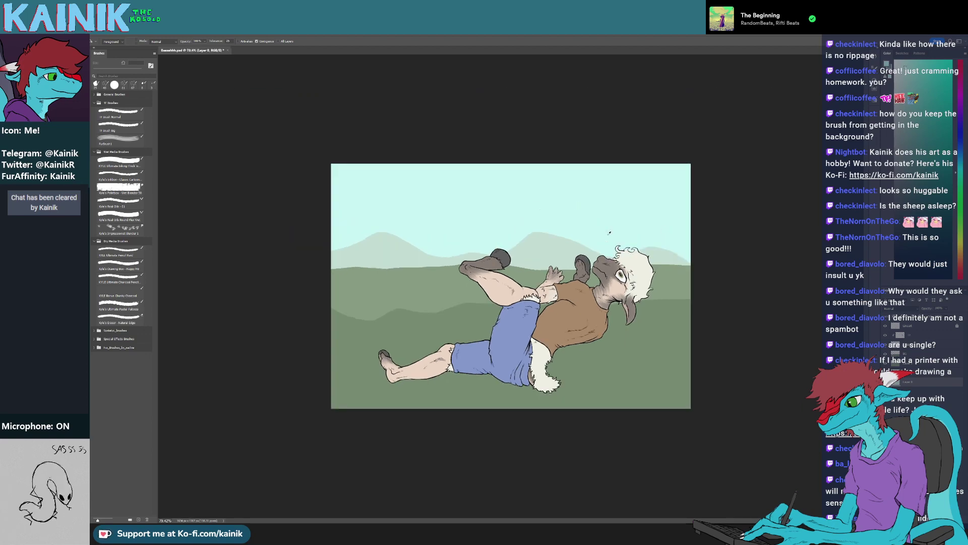
pyautogui.scroll(6, 534, 257)
pyautogui.scroll(-1, 511, 258)
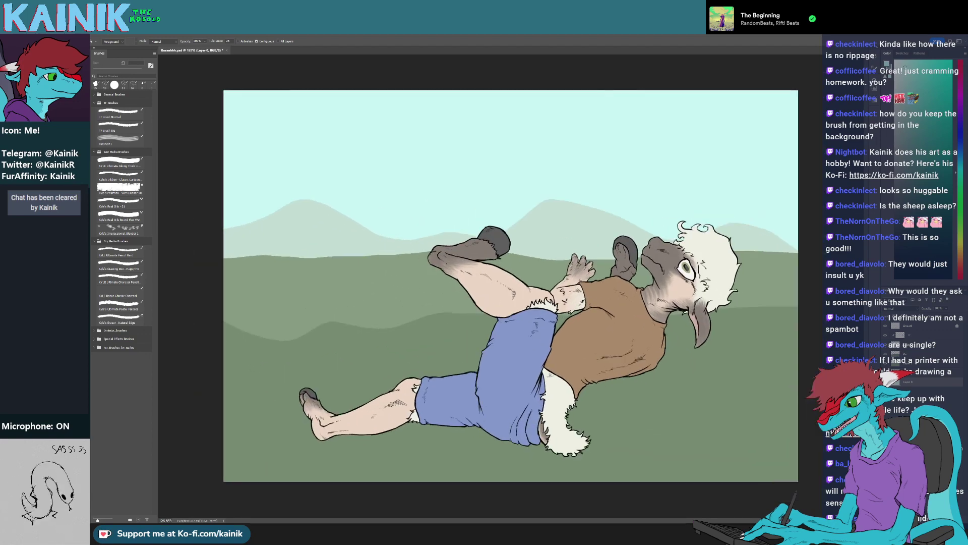
pyautogui.press('m')
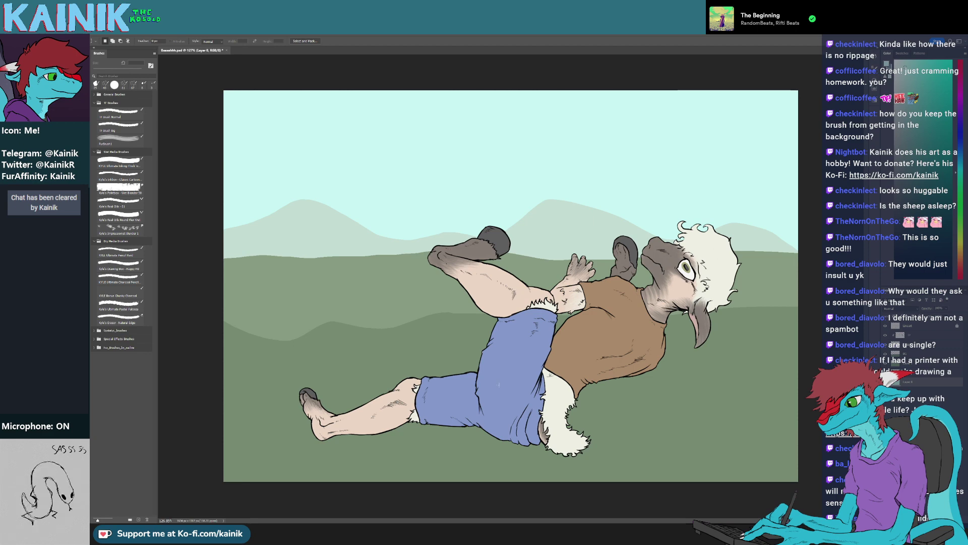
# Lasso a large irregular ground patch beneath the sheep, running from its lowered foot to past its head
pyautogui.scroll(1, 498, 385)
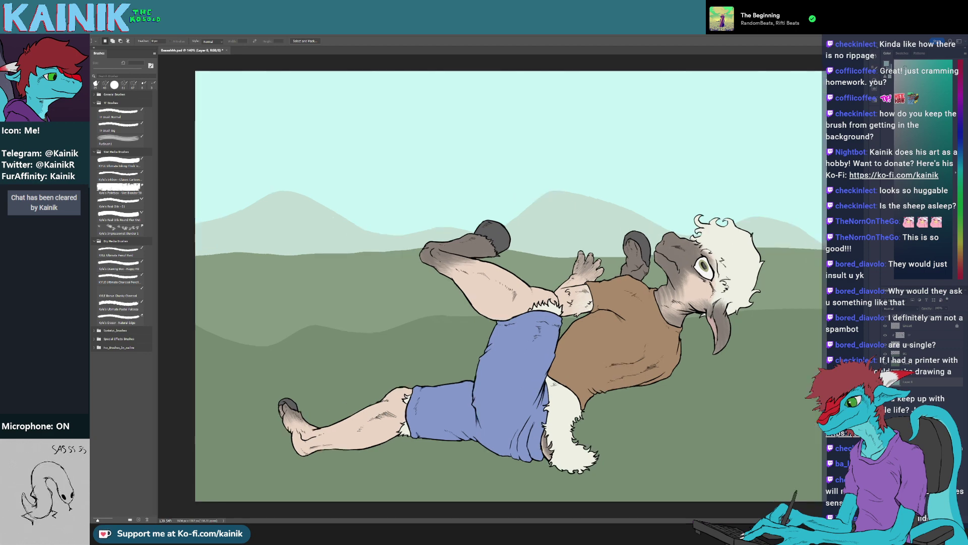
pyautogui.press('l')
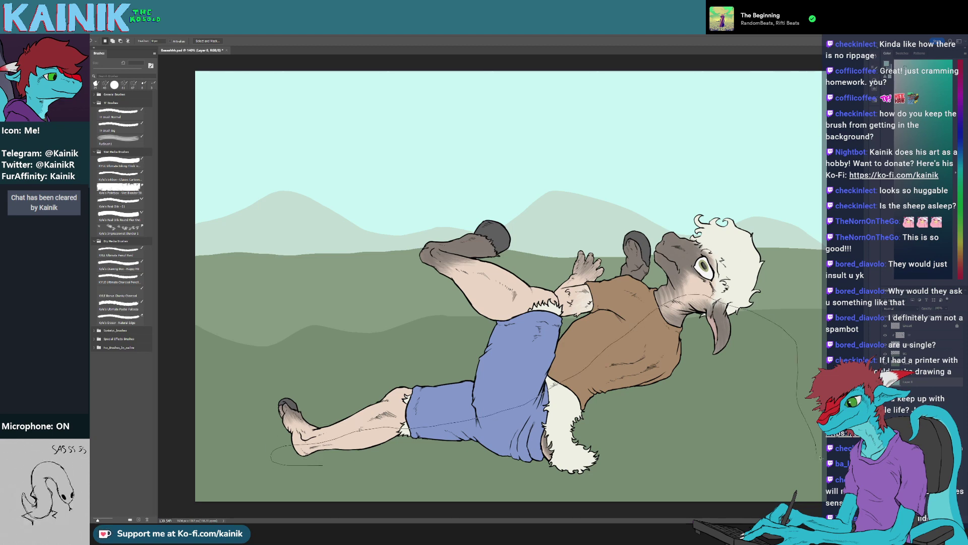
pyautogui.moveTo(693, 499)
pyautogui.mouseDown()
pyautogui.moveTo(444, 494)
pyautogui.moveTo(290, 465)
pyautogui.mouseUp()
pyautogui.moveTo(371, 430); pyautogui.dragTo(544, 368)
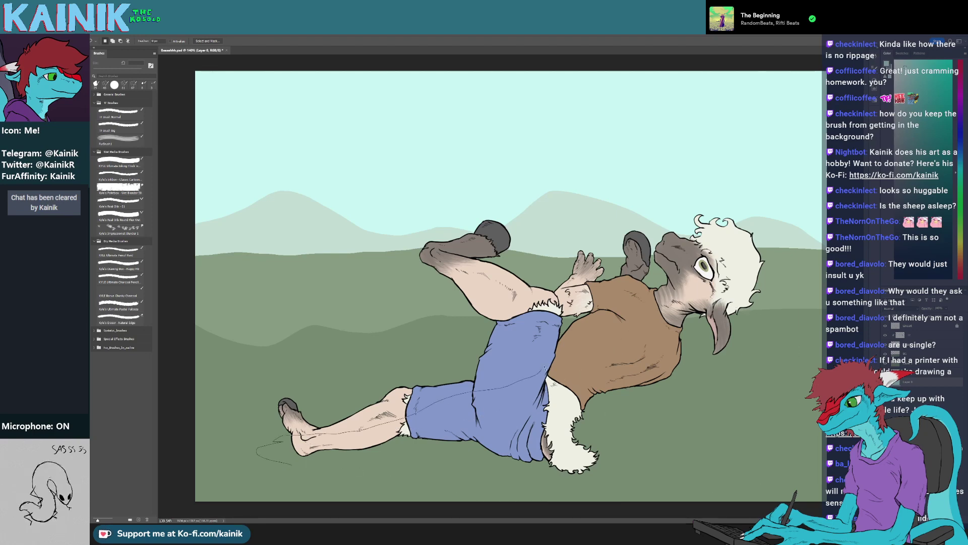
pyautogui.moveTo(565, 326); pyautogui.dragTo(707, 297)
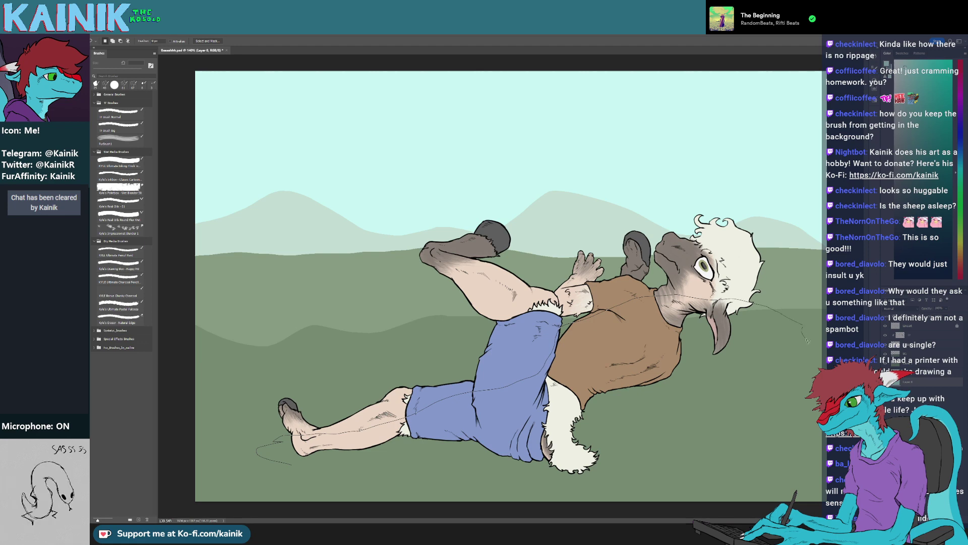
pyautogui.moveTo(778, 475)
pyautogui.mouseDown()
pyautogui.moveTo(433, 480)
pyautogui.moveTo(275, 445)
pyautogui.mouseUp()
pyautogui.moveTo(744, 471); pyautogui.dragTo(740, 471)
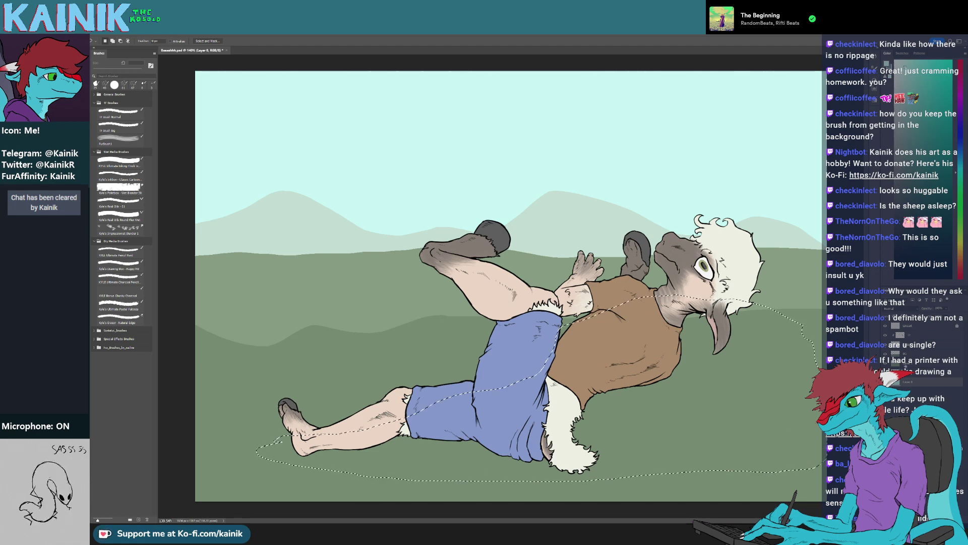
# On a new layer above BG, fill the selected ground patch with sandy brown and clear the selection
pyautogui.click(906, 353)
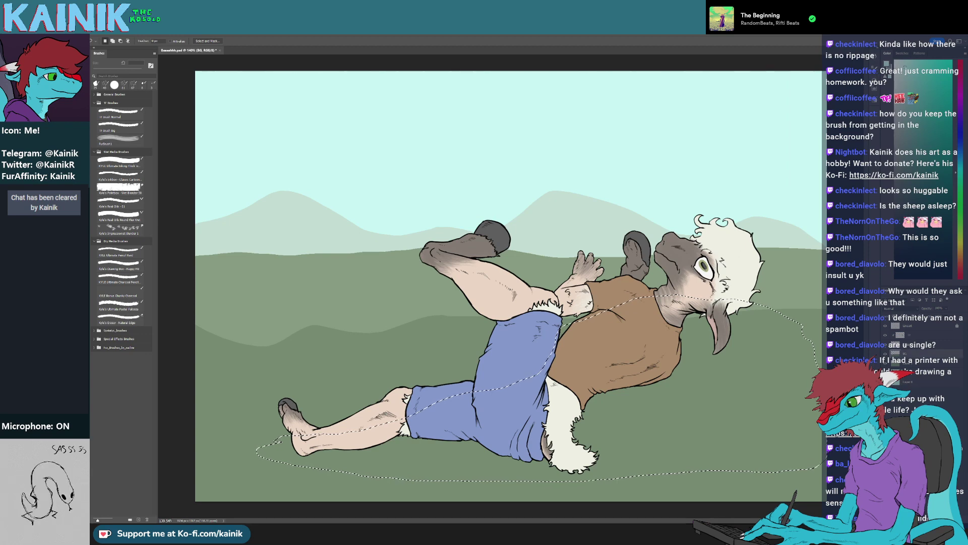
pyautogui.hotkey('ctrl', 'alt', 'shift', 'n')
pyautogui.press('x')
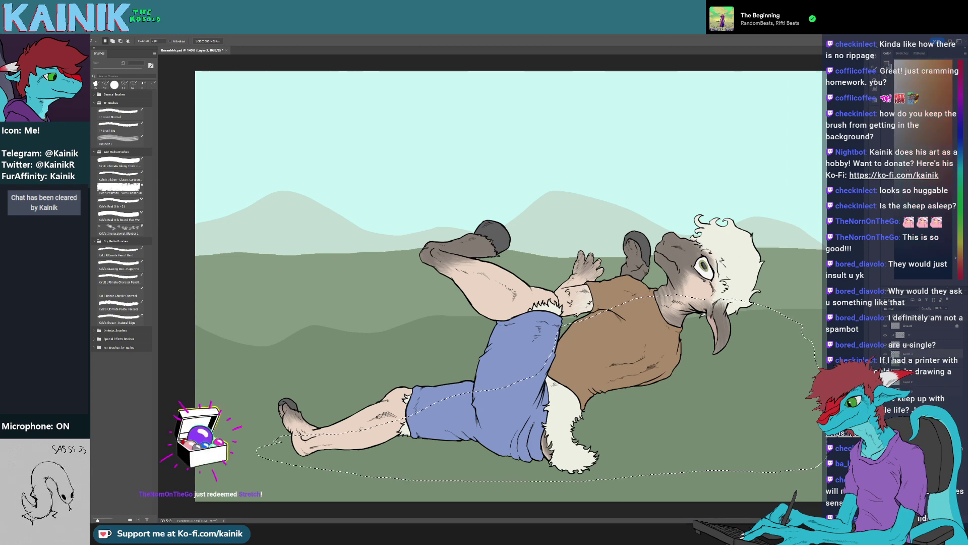
pyautogui.press('g')
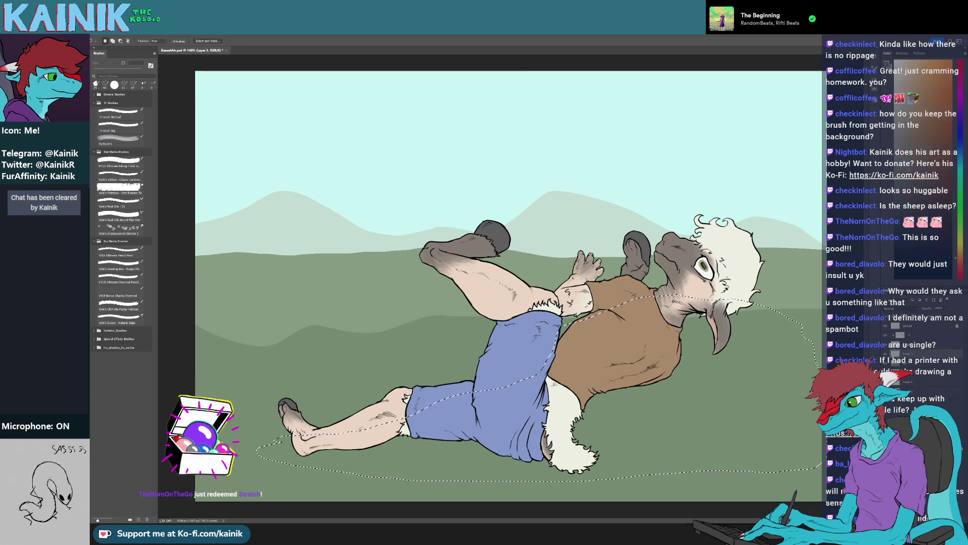
pyautogui.click(680, 413)
pyautogui.hotkey('ctrl', 'z')
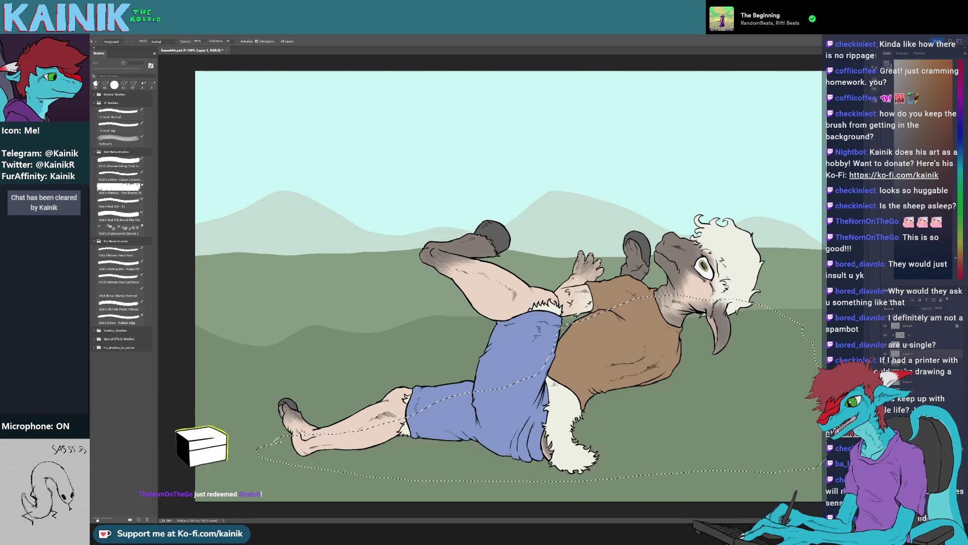
pyautogui.hotkey('ctrl', 'shift', 'z')
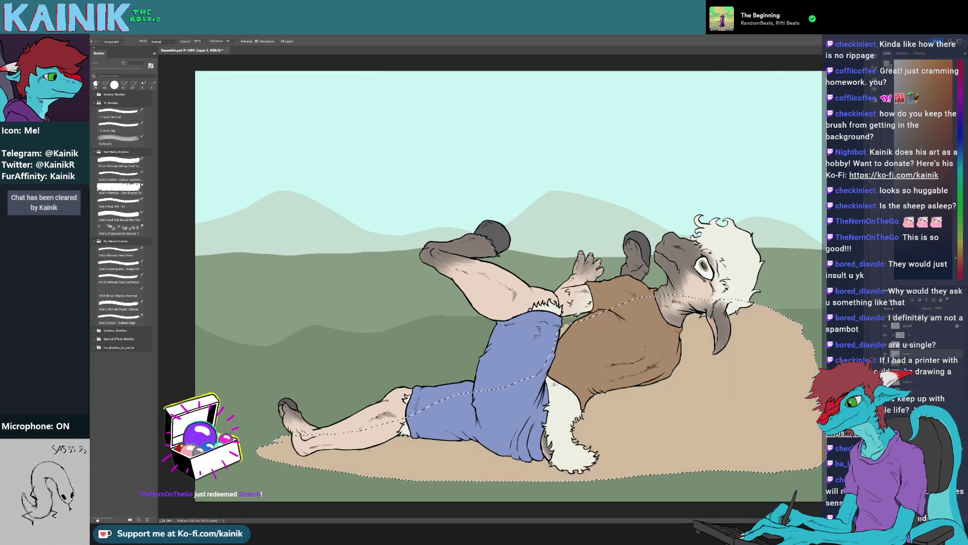
pyautogui.hotkey('ctrl', 'z')
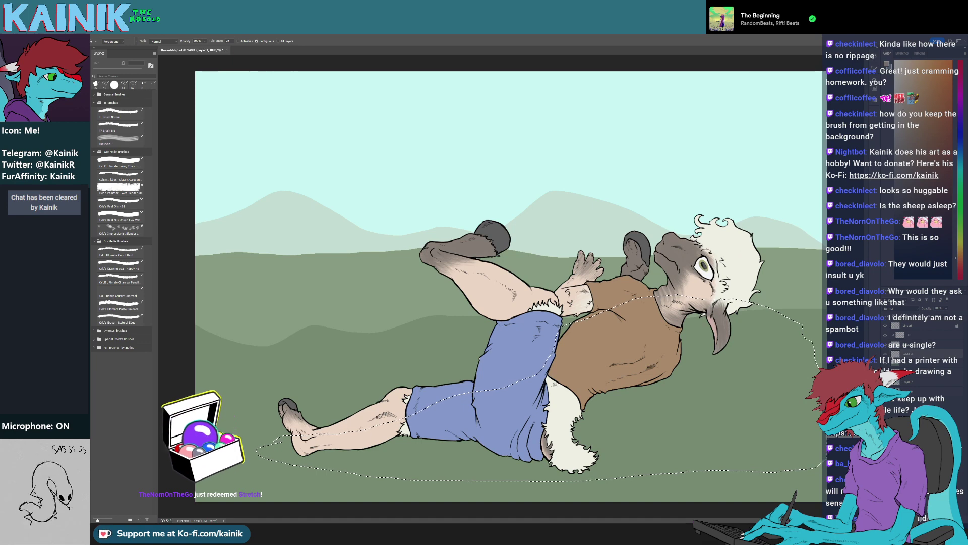
pyautogui.hotkey('ctrl', 'shift', 'z')
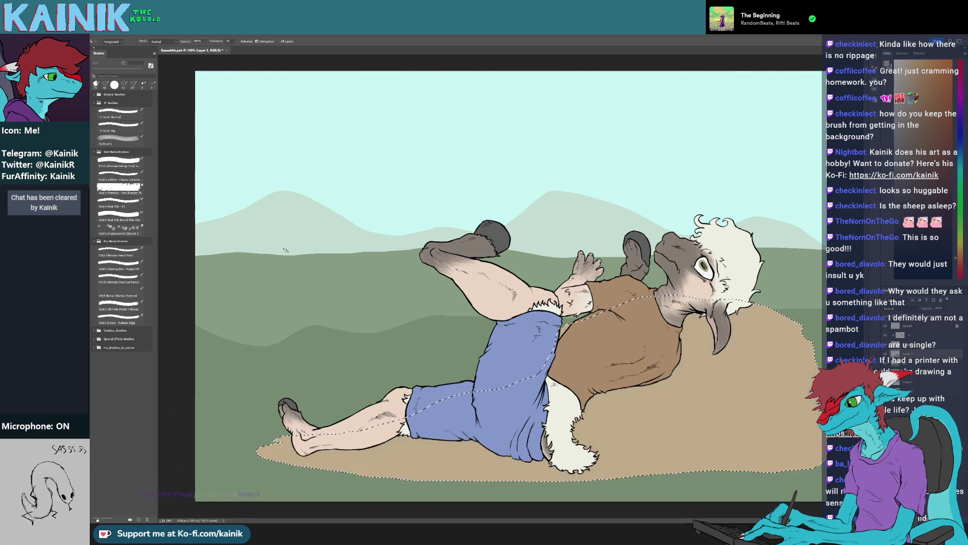
pyautogui.press('m')
pyautogui.hotkey('ctrl', 'd')
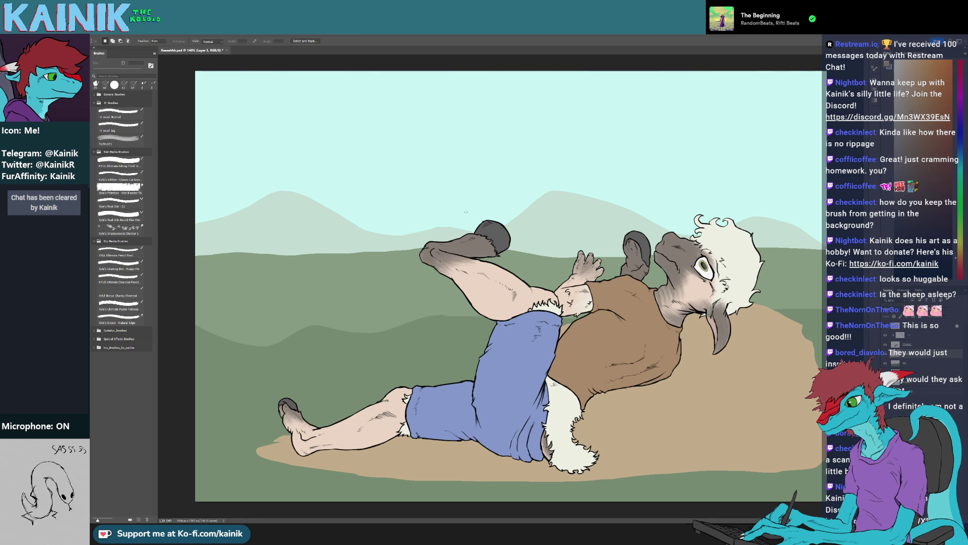
# On the Colour layer, cover the unpainted gap at the raised foot's heel with the sampled grey-brown and save the file
pyautogui.scroll(10, 466, 212)
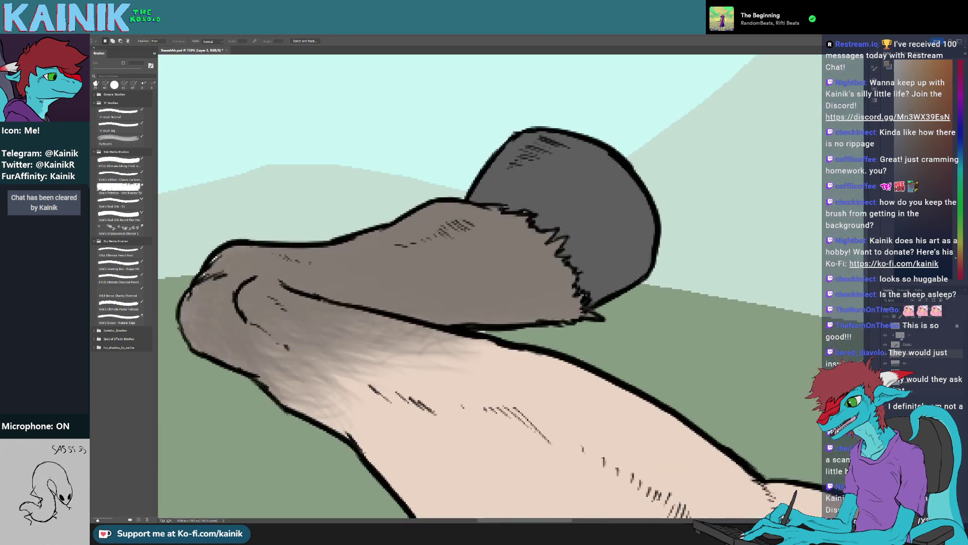
pyautogui.click(934, 345)
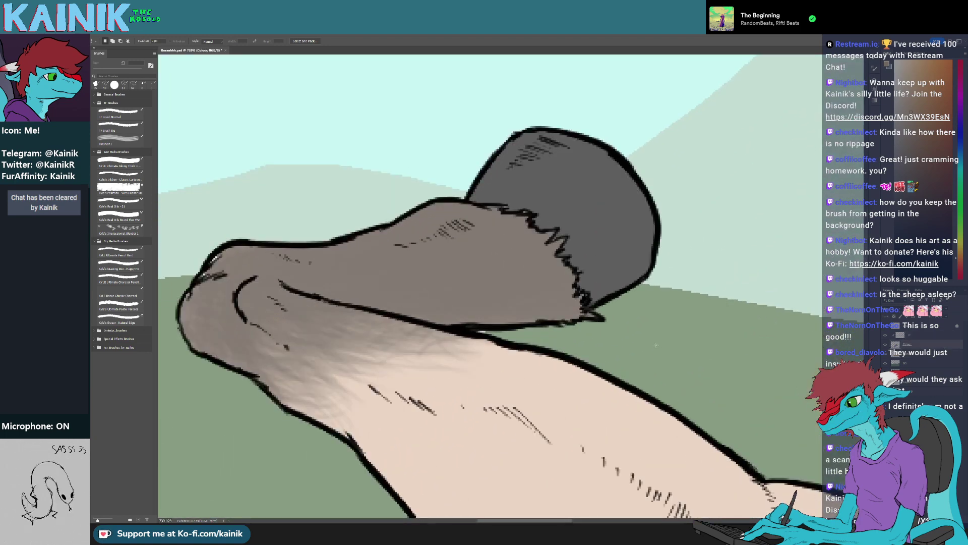
pyautogui.press('b')
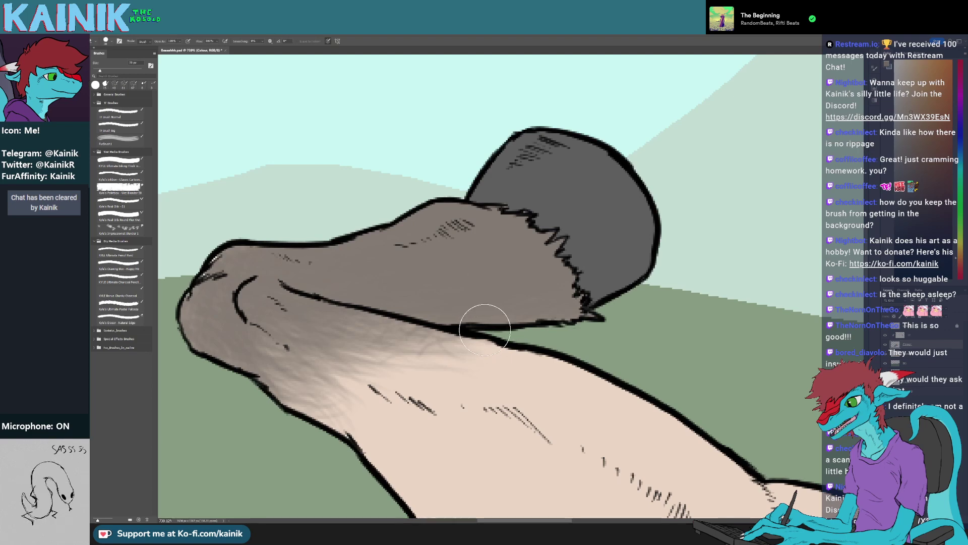
pyautogui.scroll(-3, 485, 329)
pyautogui.scroll(5, 413, 283)
pyautogui.press('b')
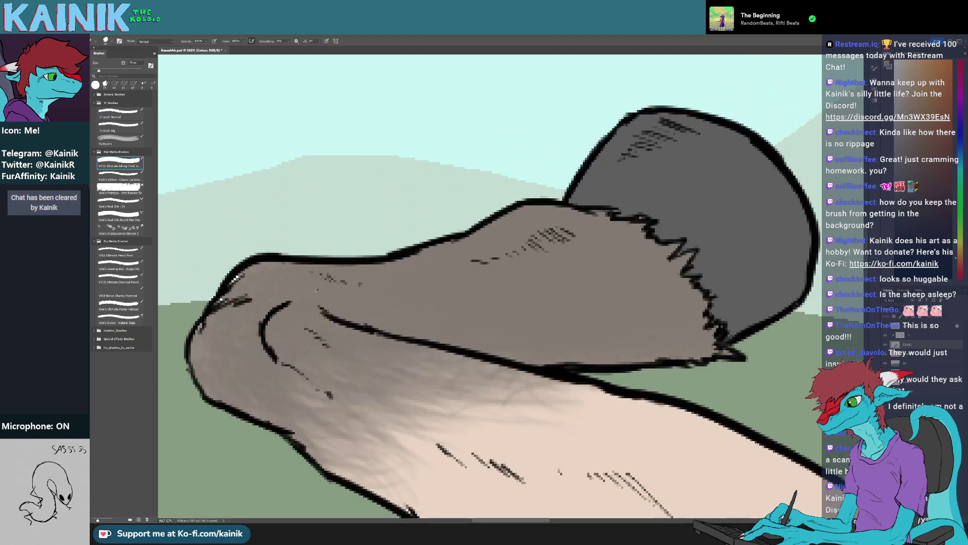
pyautogui.keyDown('alt'); pyautogui.click(247, 280); pyautogui.keyUp('alt')
pyautogui.moveTo(245, 279)
pyautogui.mouseDown()
pyautogui.moveTo(222, 281)
pyautogui.moveTo(220, 301)
pyautogui.mouseUp()
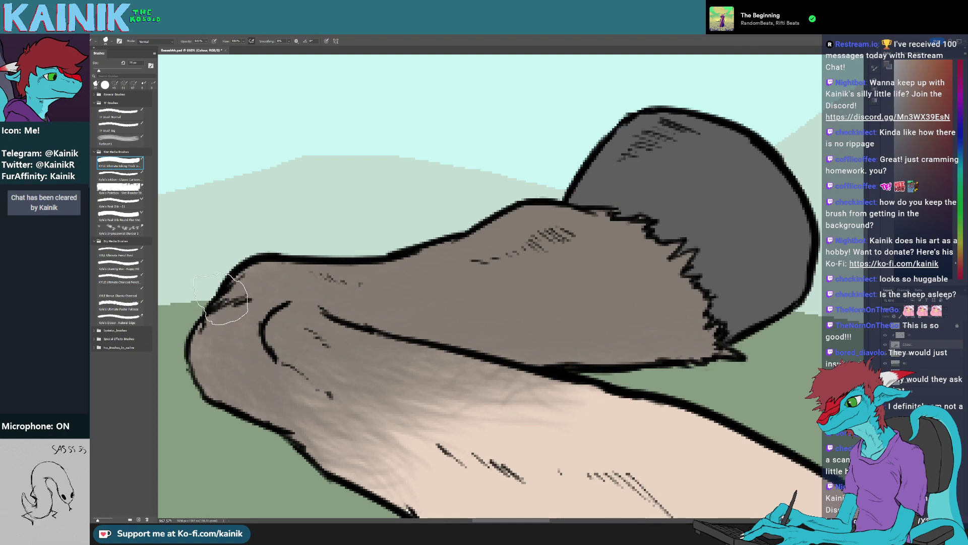
pyautogui.scroll(-8, 217, 300)
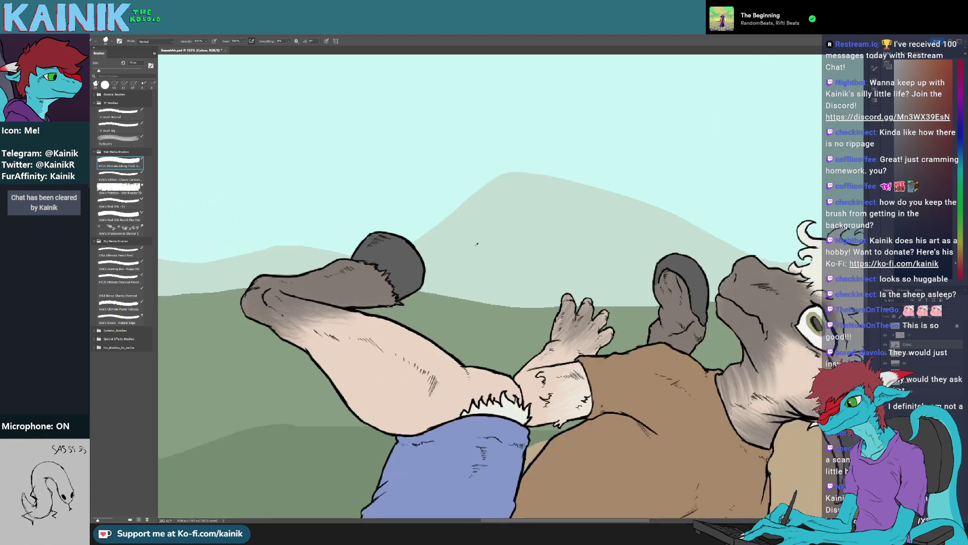
pyautogui.scroll(-3, 476, 245)
pyautogui.hotkey('ctrl', 's')
# Add a new layer and paint small white shine highlights on the dark hooves of both feet and the raised hand
pyautogui.click(909, 326)
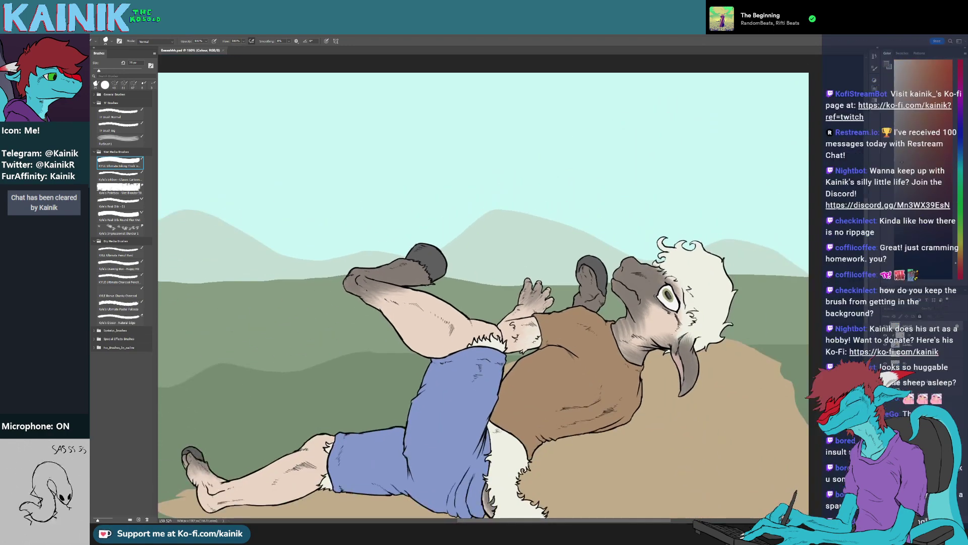
pyautogui.hotkey('ctrl', 'shift', 'alt', 'n')
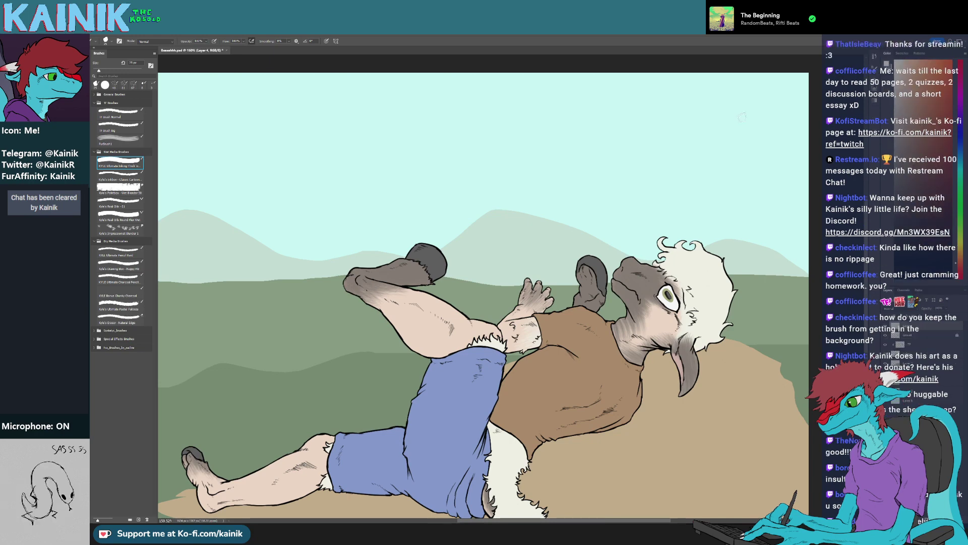
pyautogui.scroll(3, 609, 357)
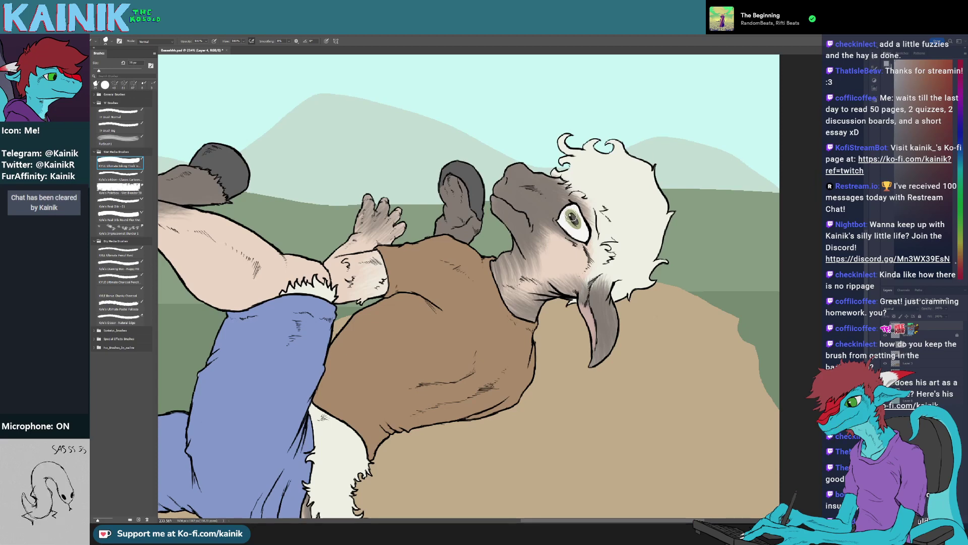
pyautogui.moveTo(472, 246)
pyautogui.mouseDown()
pyautogui.moveTo(691, 277)
pyautogui.moveTo(674, 293)
pyautogui.mouseUp()
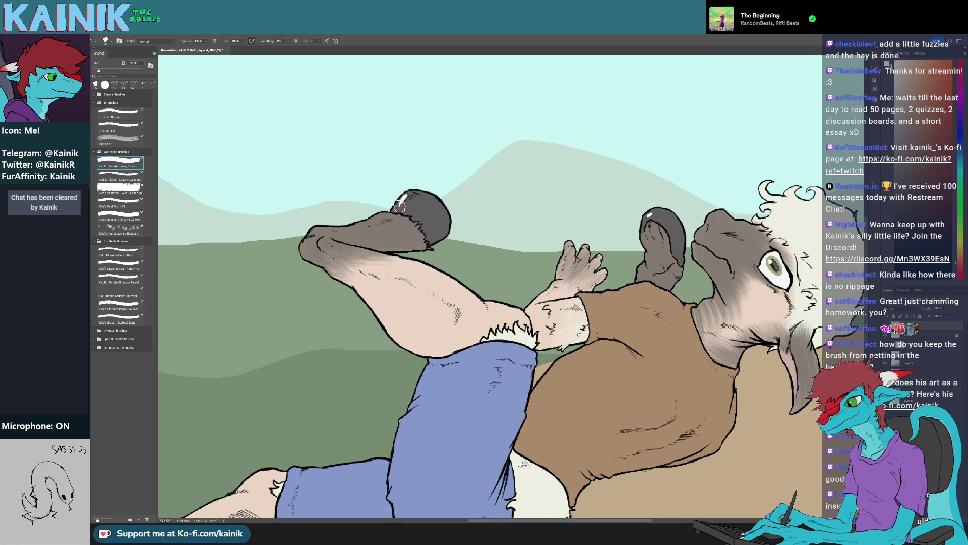
pyautogui.moveTo(377, 249)
pyautogui.mouseDown()
pyautogui.moveTo(434, 211)
pyautogui.moveTo(505, 137)
pyautogui.mouseUp()
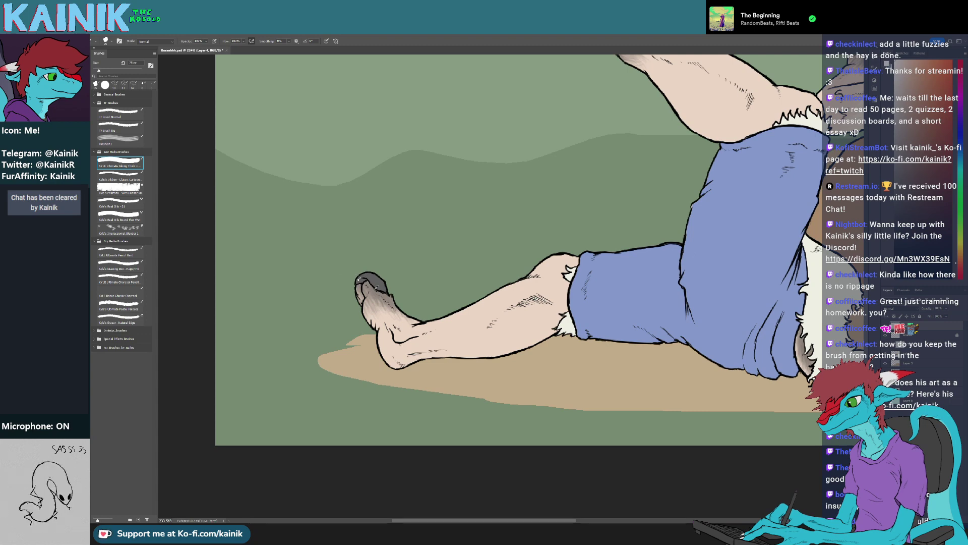
pyautogui.scroll(3, 448, 277)
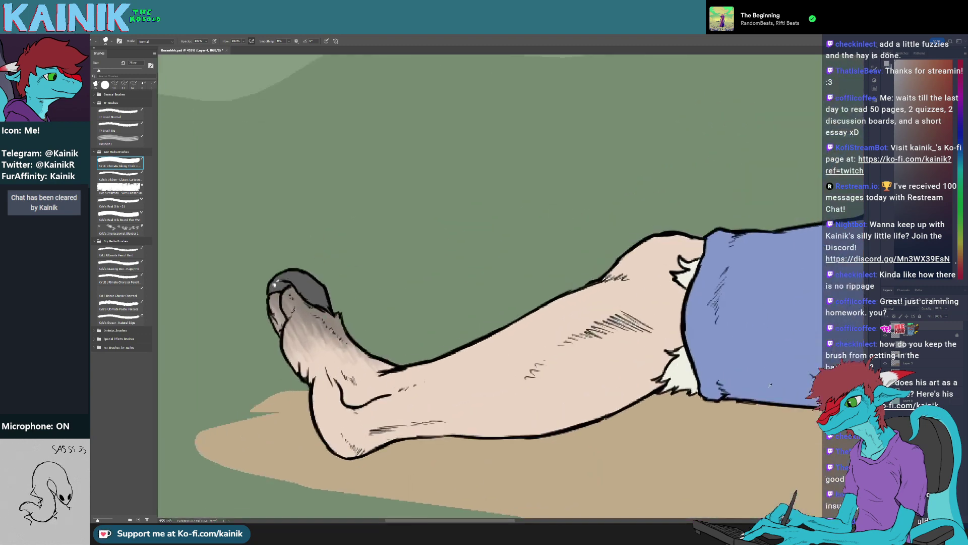
# Back on the Colour layer, touch up the lowered leg's colour along its upper outline near the knee and save the file
pyautogui.click(923, 356)
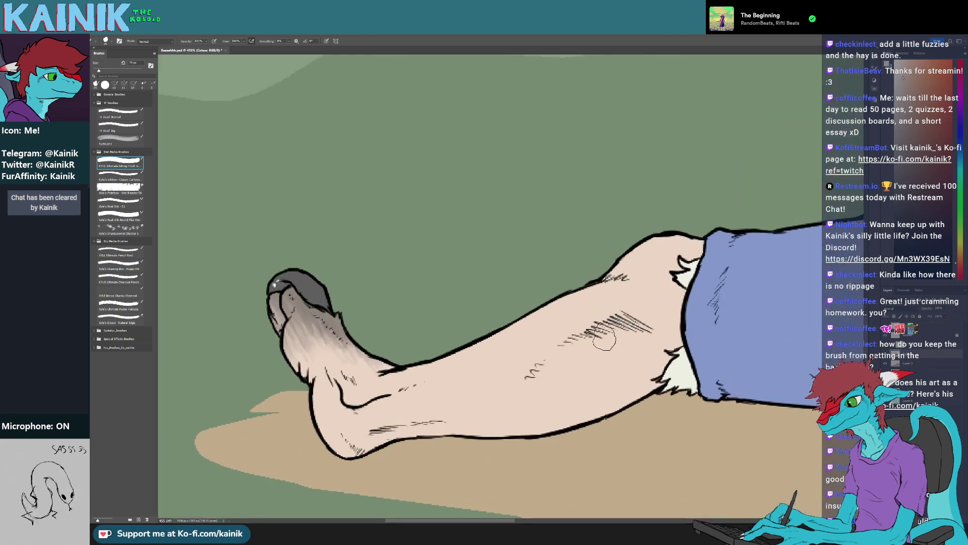
pyautogui.moveTo(613, 277); pyautogui.dragTo(611, 281)
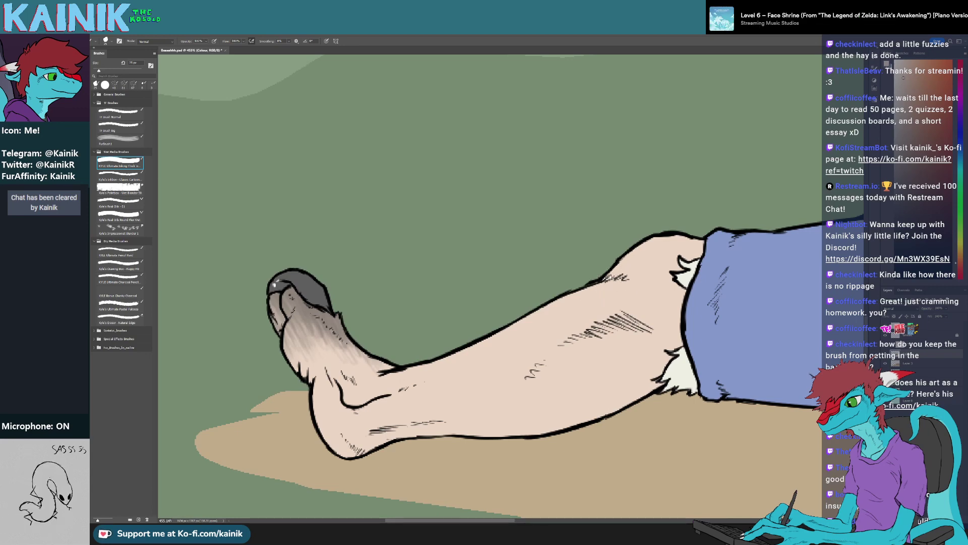
pyautogui.scroll(-3, 291, 371)
pyautogui.scroll(3, 363, 409)
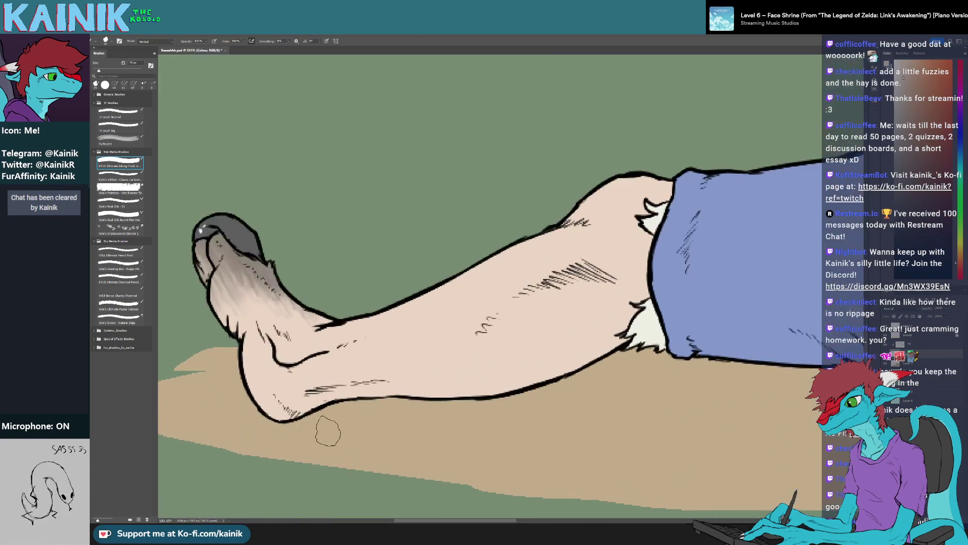
pyautogui.scroll(-4, 362, 366)
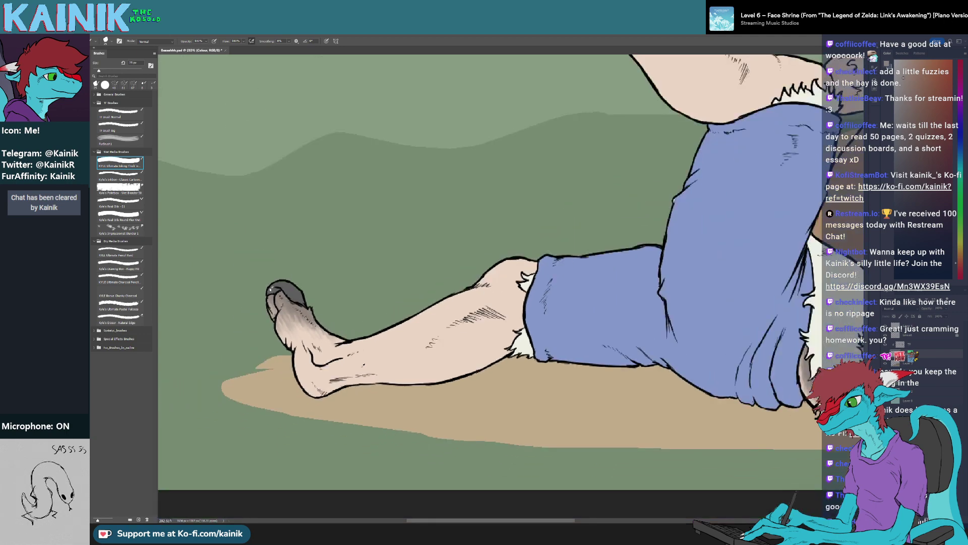
pyautogui.moveTo(677, 289); pyautogui.dragTo(535, 432)
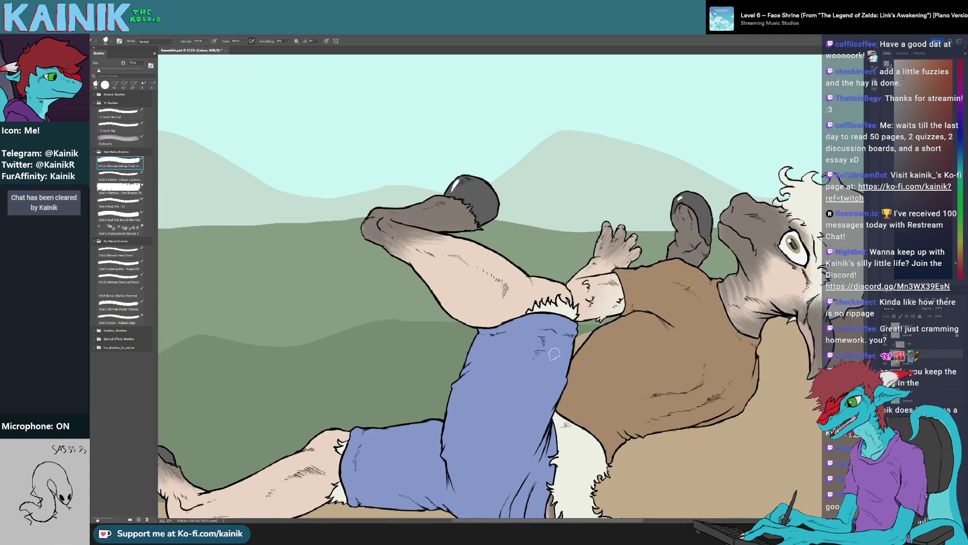
pyautogui.hotkey('ctrl', 's')
pyautogui.scroll(-3, 503, 297)
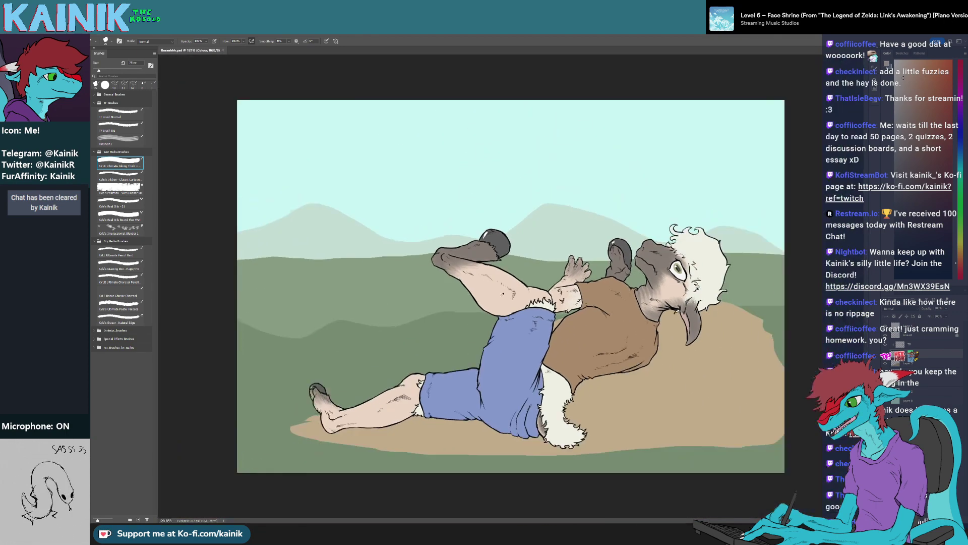
pyautogui.scroll(1, 503, 307)
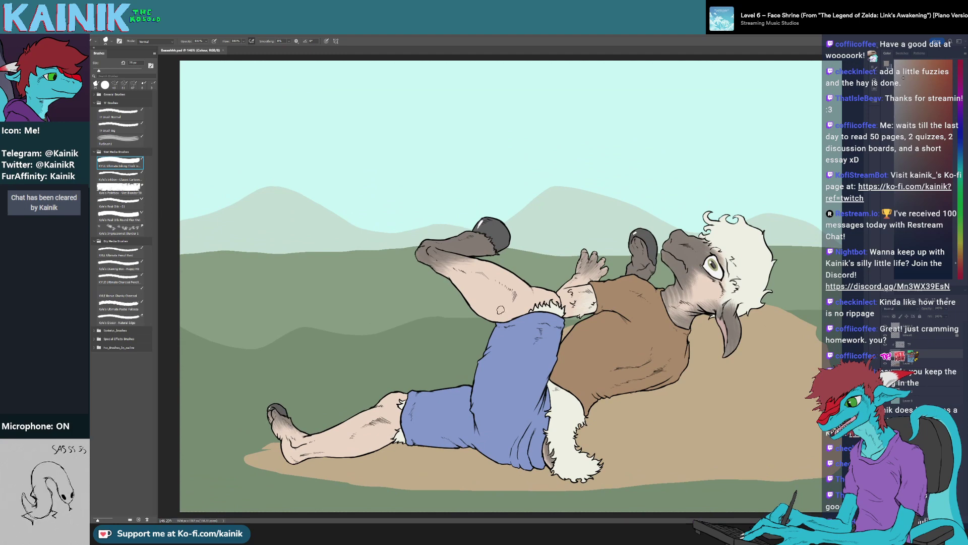